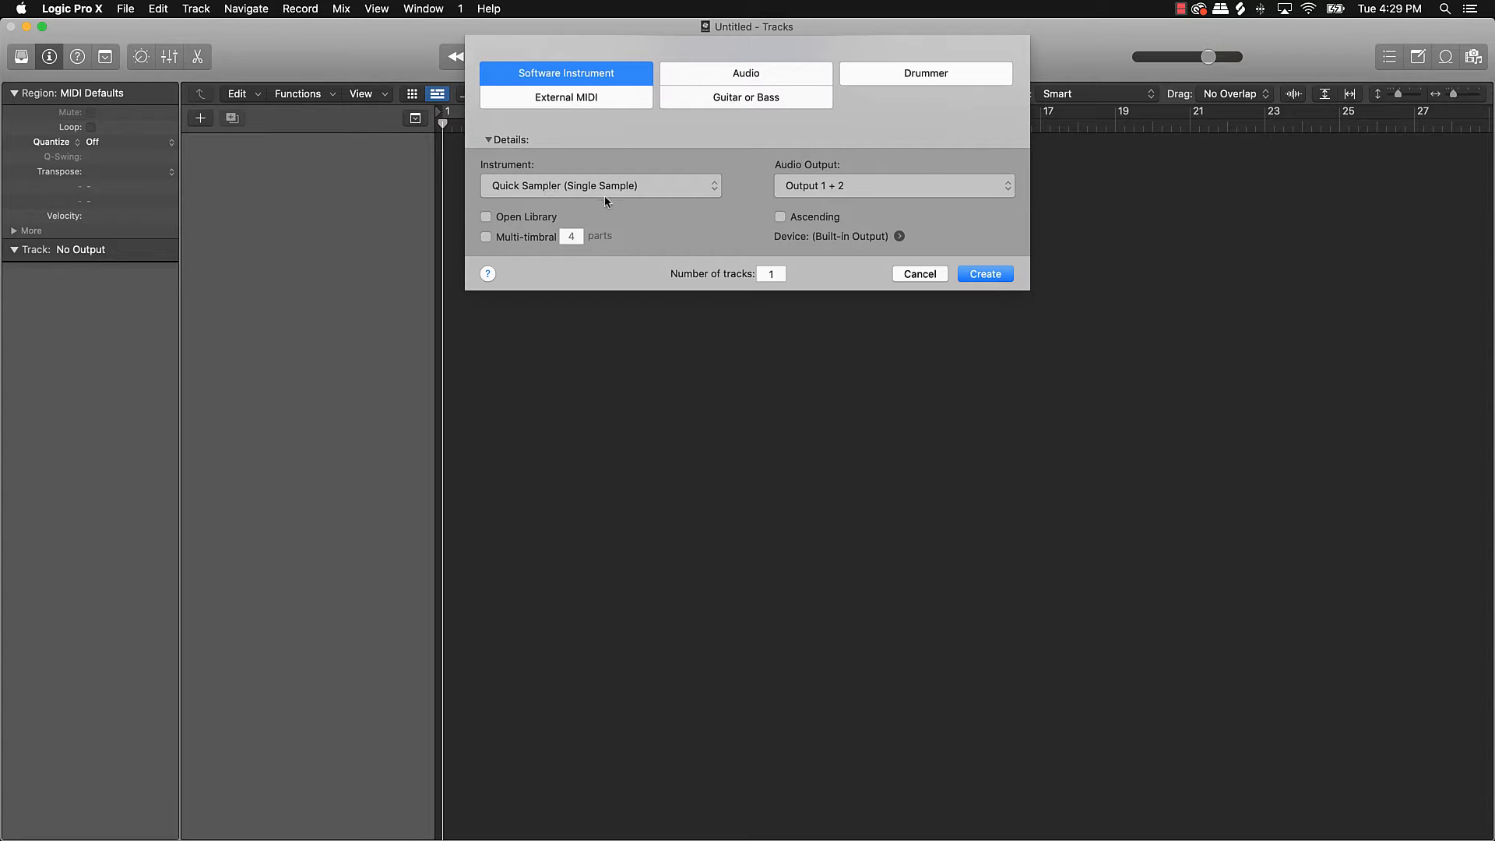
Step: Create a software instrument track, Inst 1, with an empty Quick Sampler (Single Sample), then bring up Splice
left_click(984, 274)
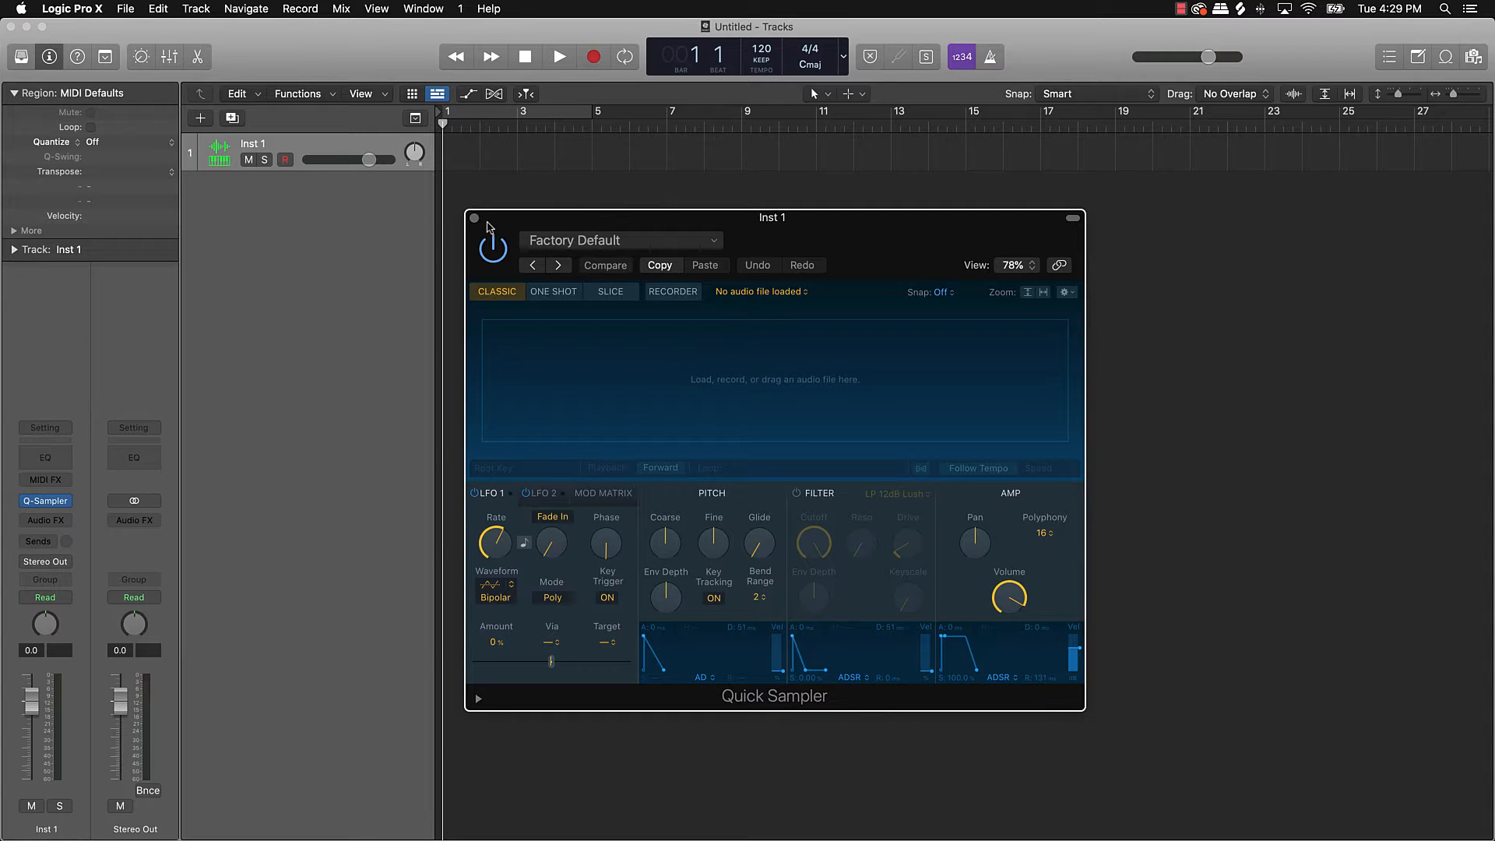
left_click(475, 218)
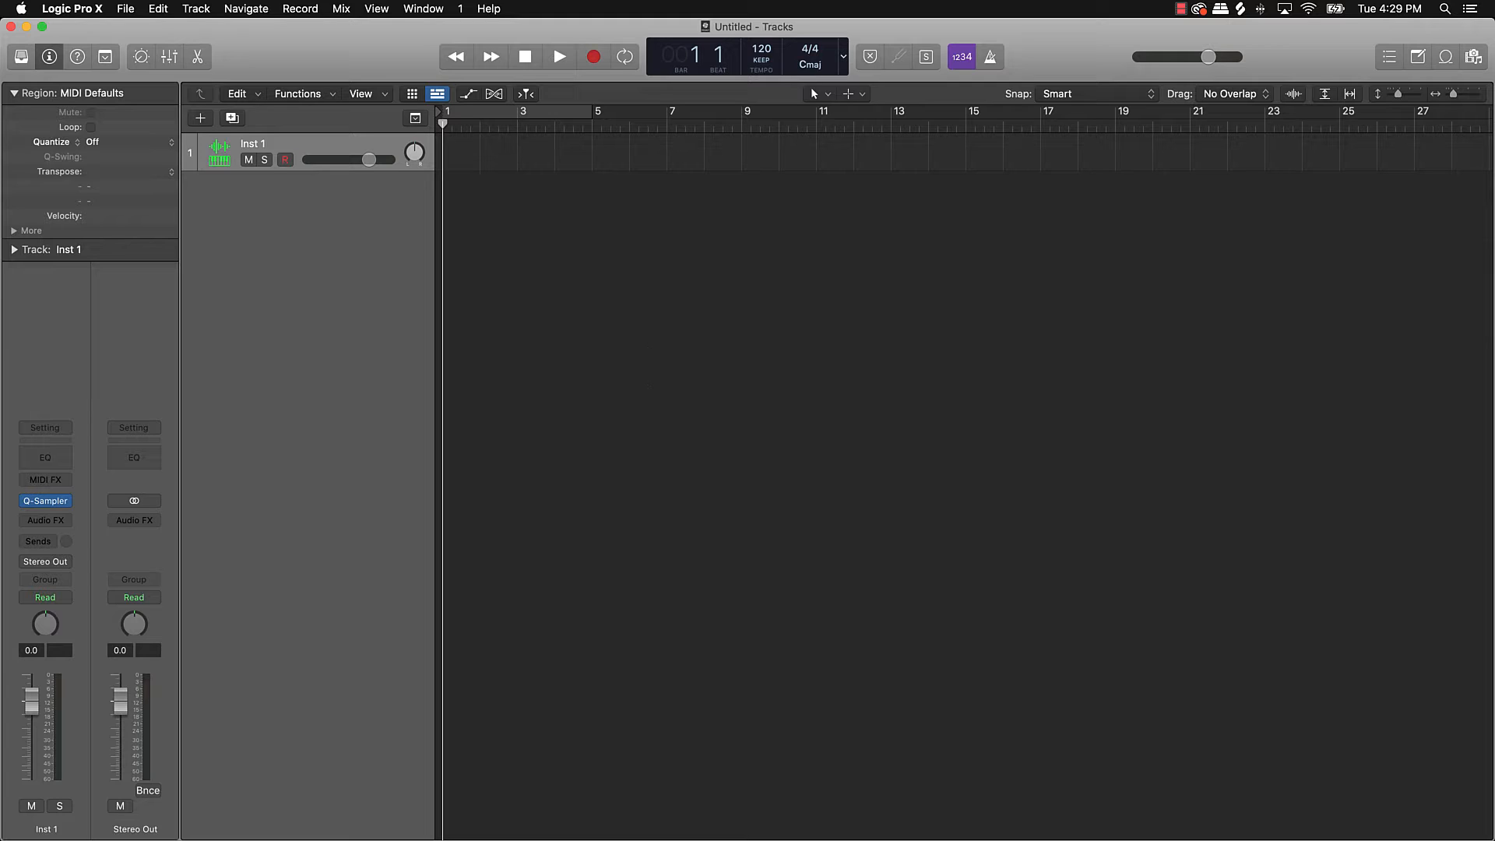
key("super+Tab")
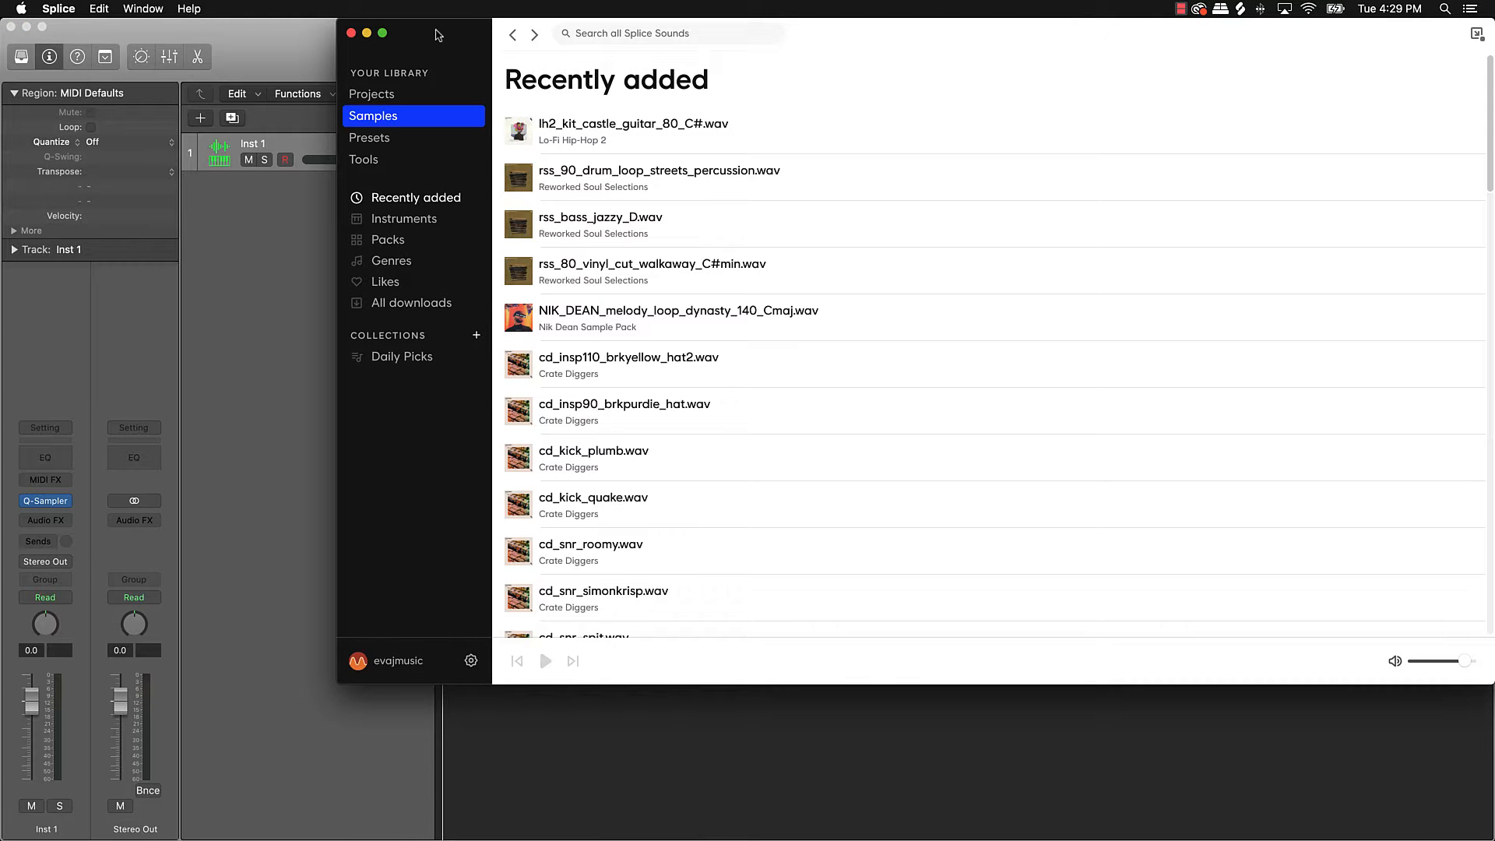
Step: Search Splice for 'boom bap' and enlarge the Splice window to show the filters
left_click_drag(431, 29, 794, 20)
mouse_move(886, 236)
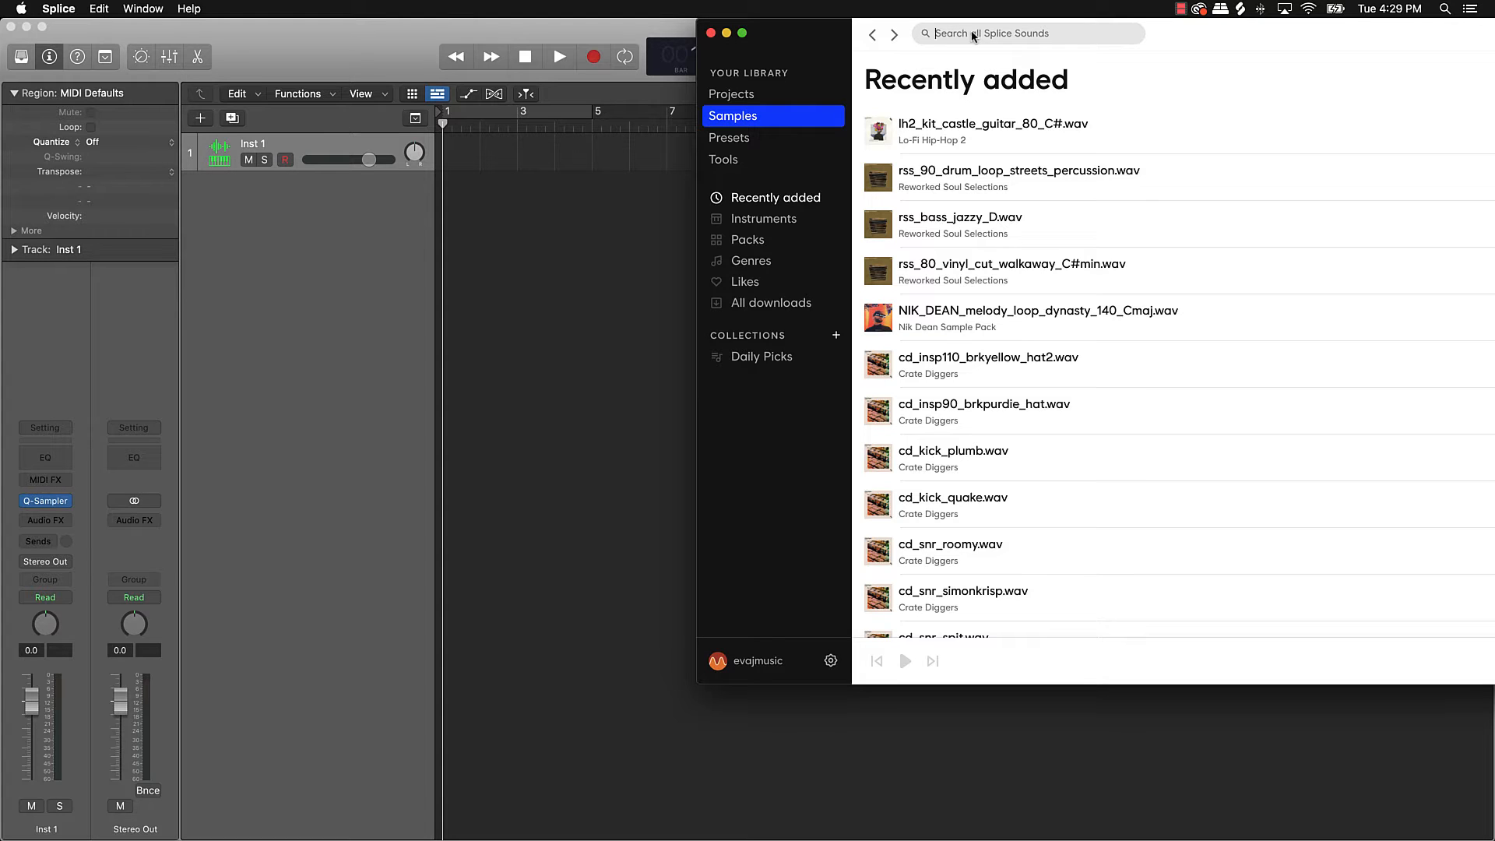
type("b")
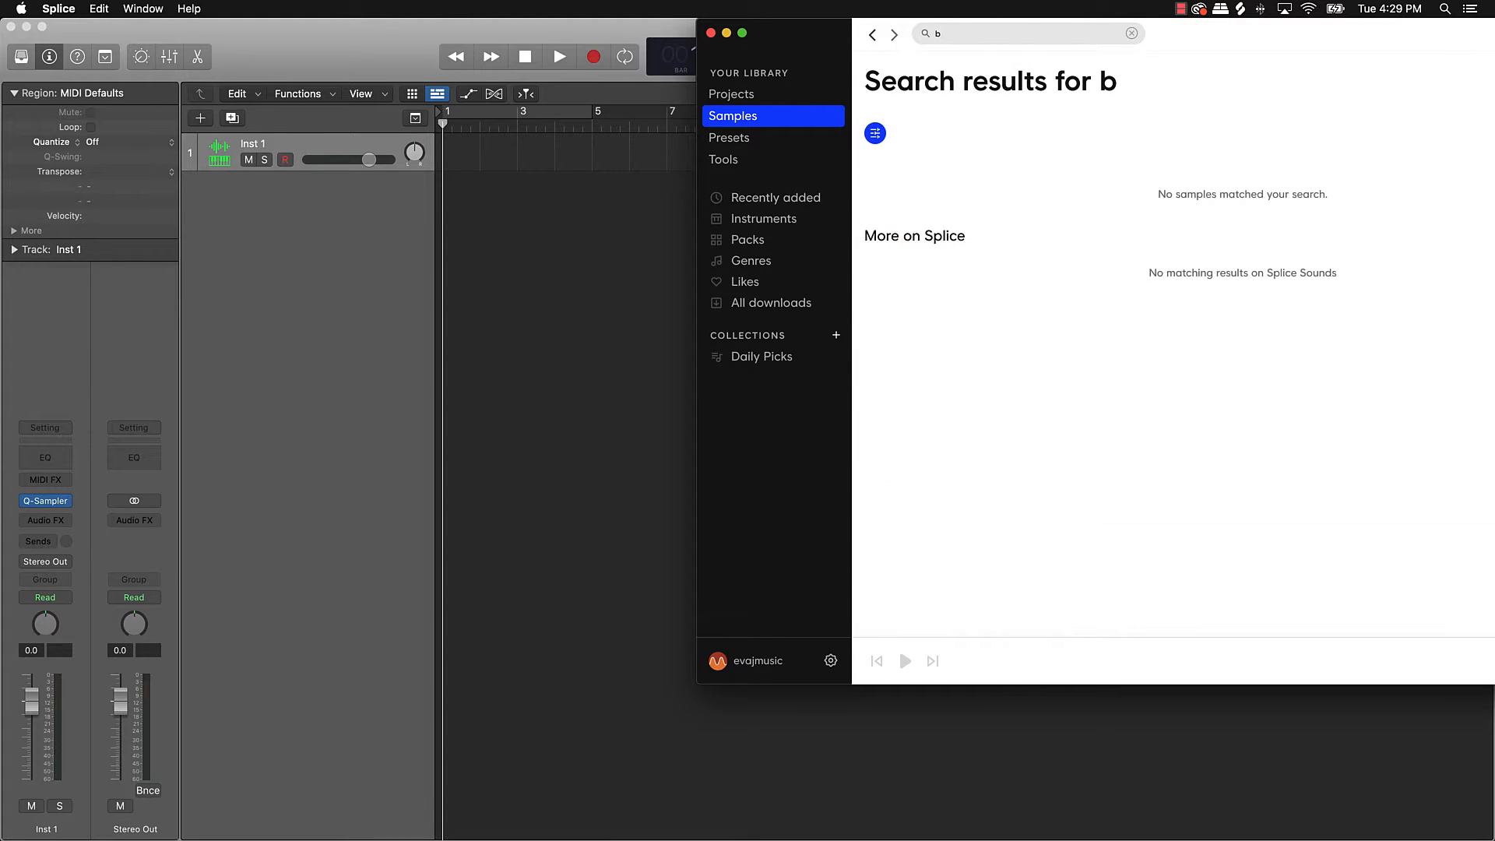
type("oom bap")
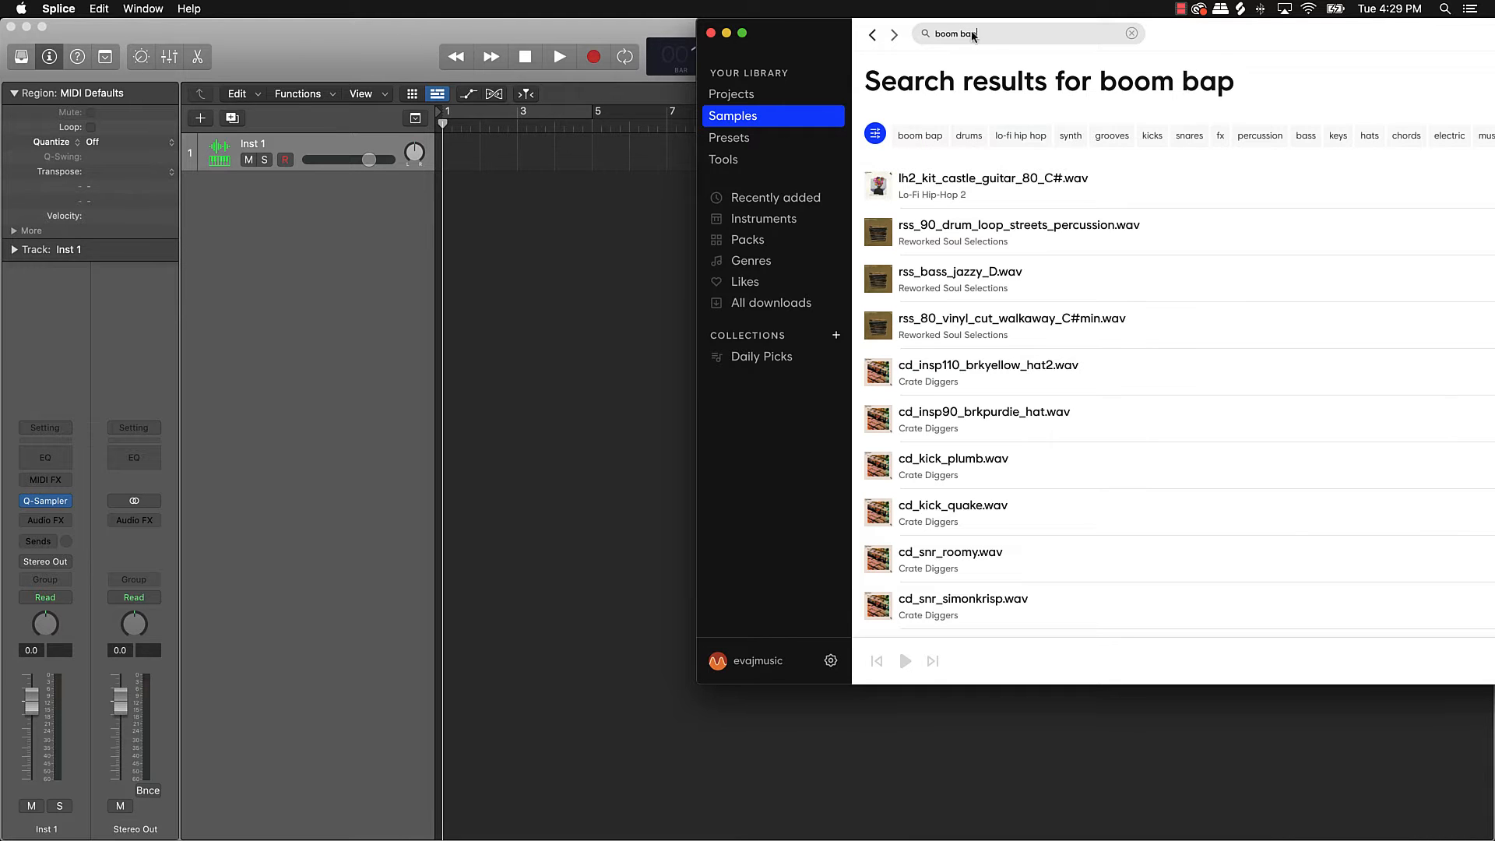
double_click(1384, 39)
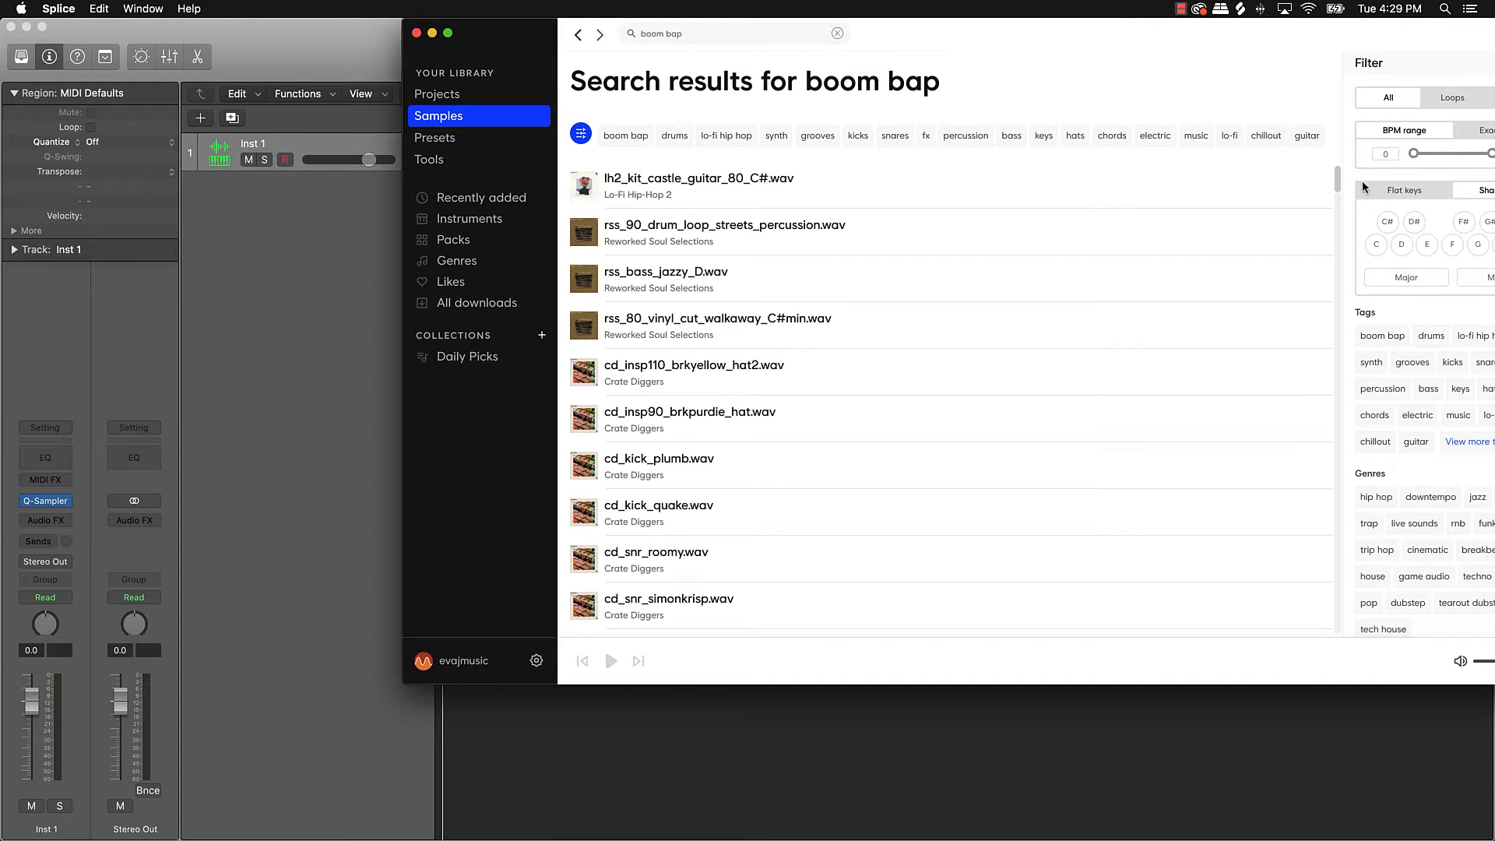
double_click(1353, 40)
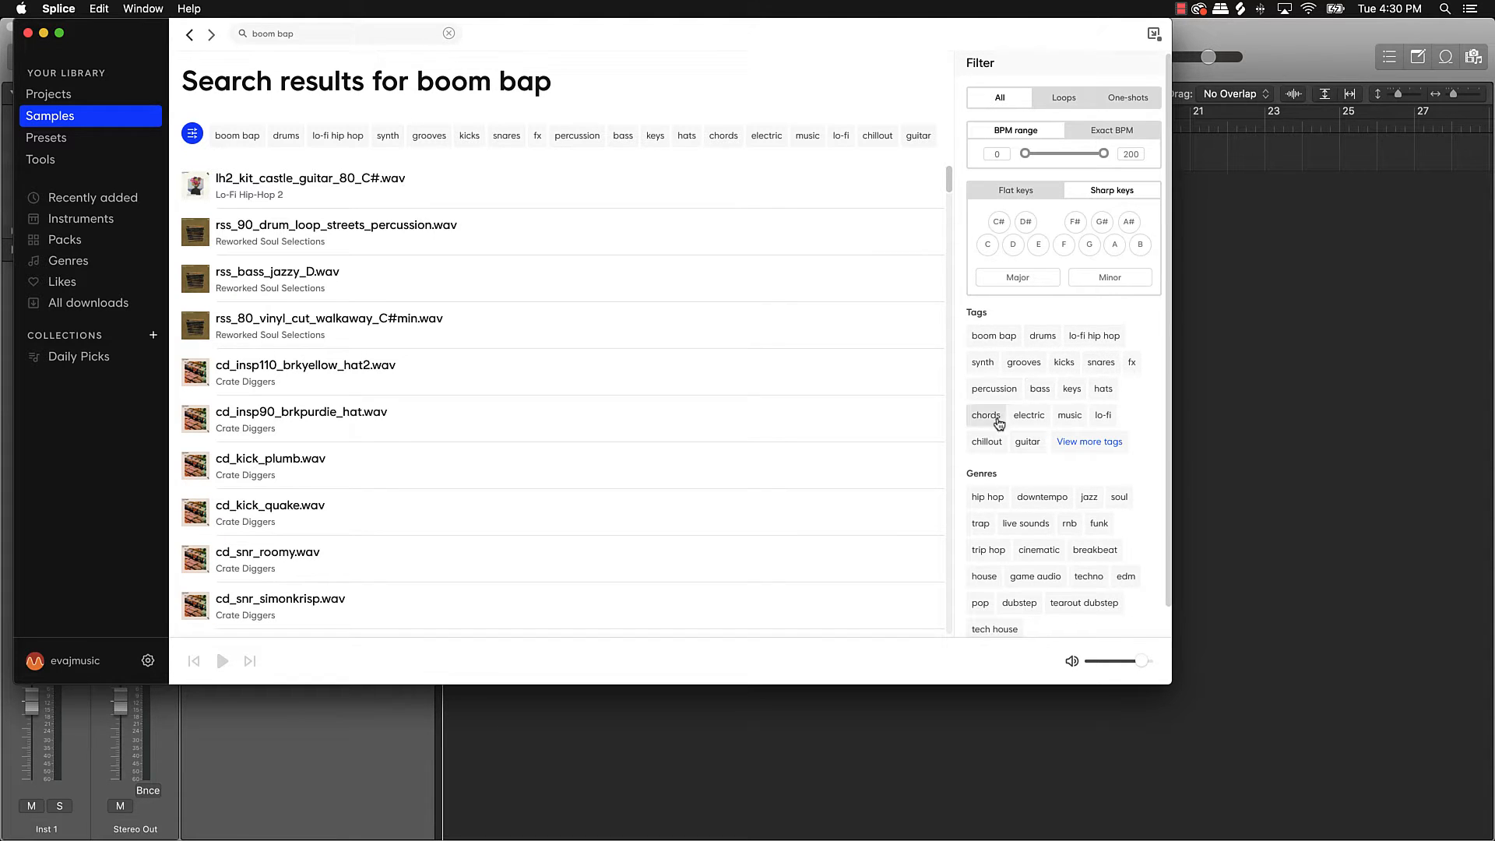
Step: Filter the boom bap results by the melody tag
left_click(1089, 442)
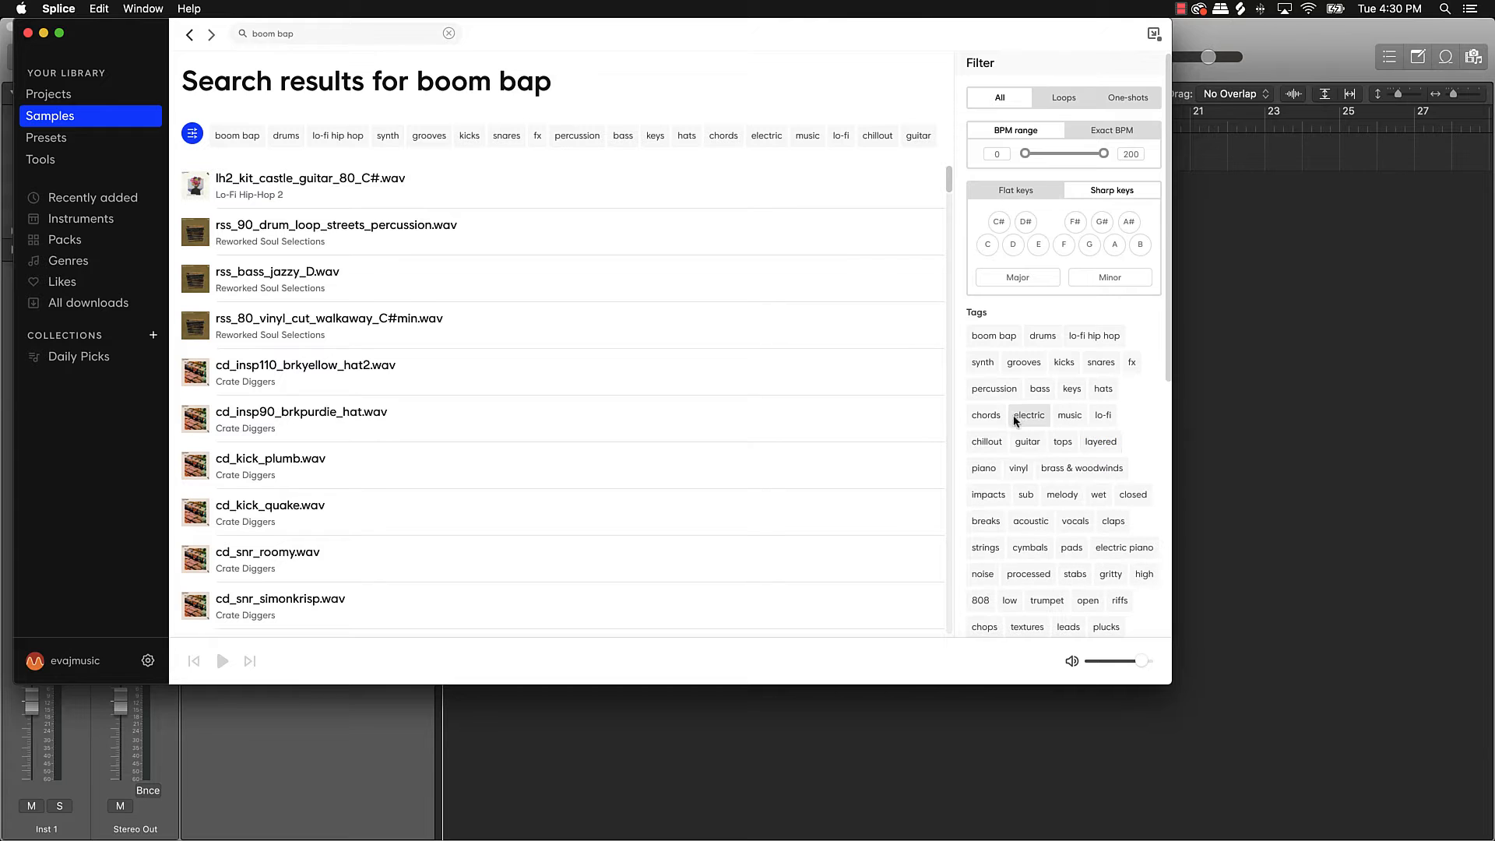
left_click(1064, 496)
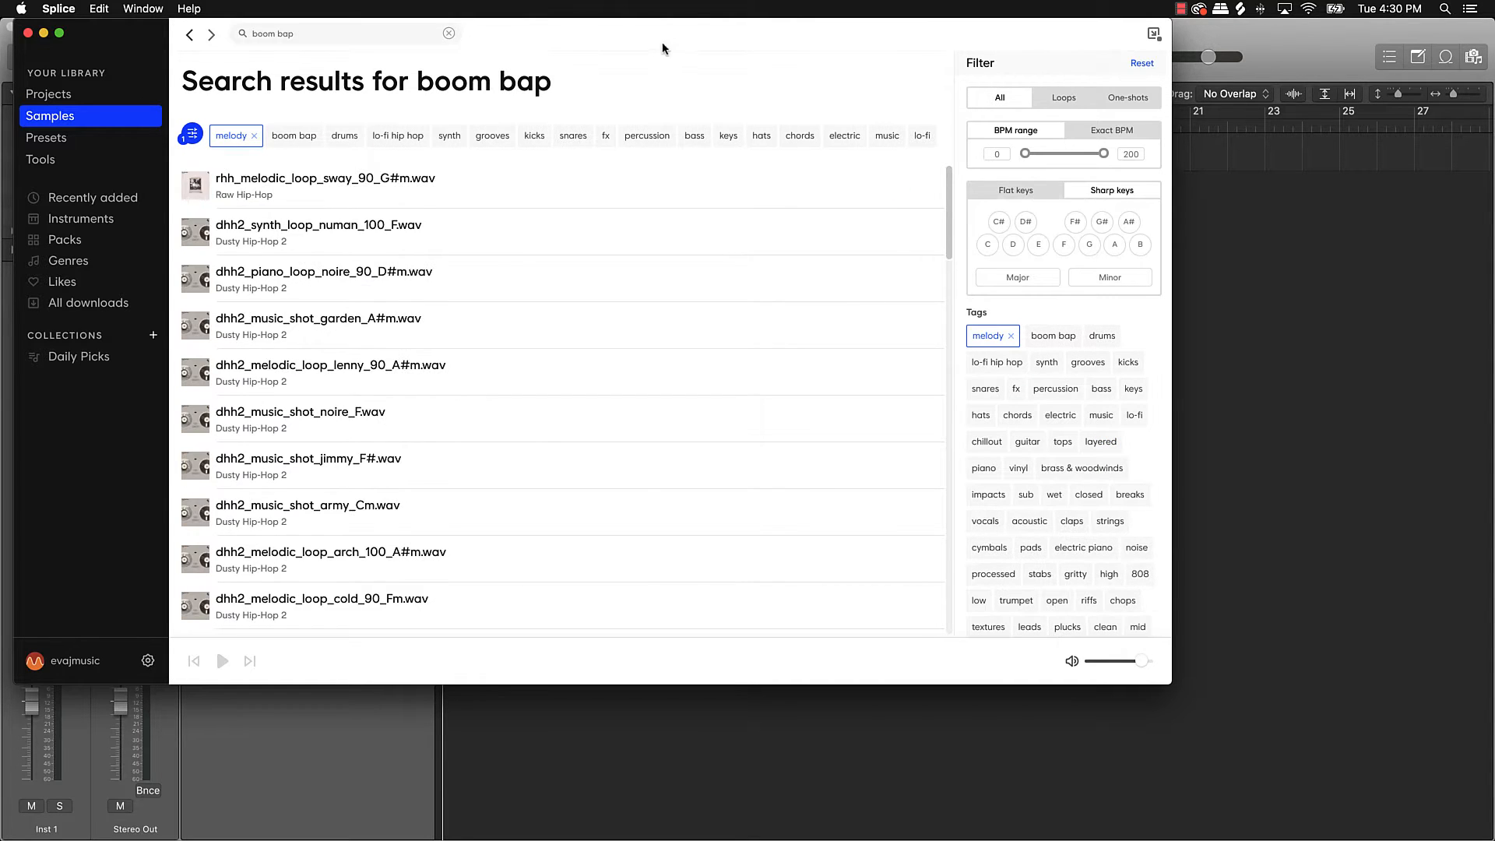
left_click_drag(941, 40, 1459, 40)
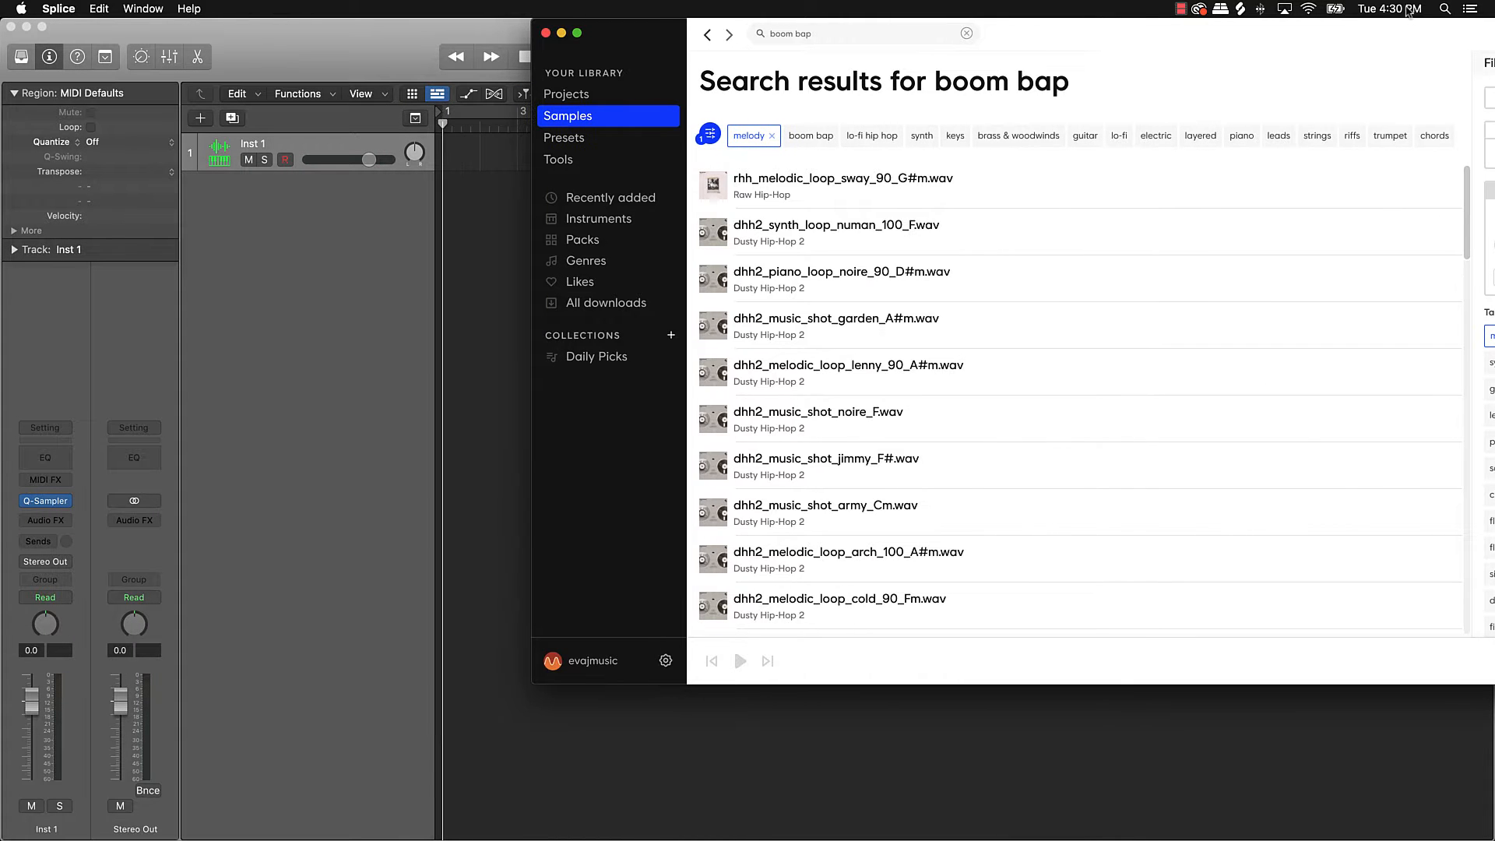
Step: Preview the TRKTRN, Trippy Melody, Hypnotic Melody, mafia, trumpet and legacy_Gm samples
scroll(766, 463, "down", 1)
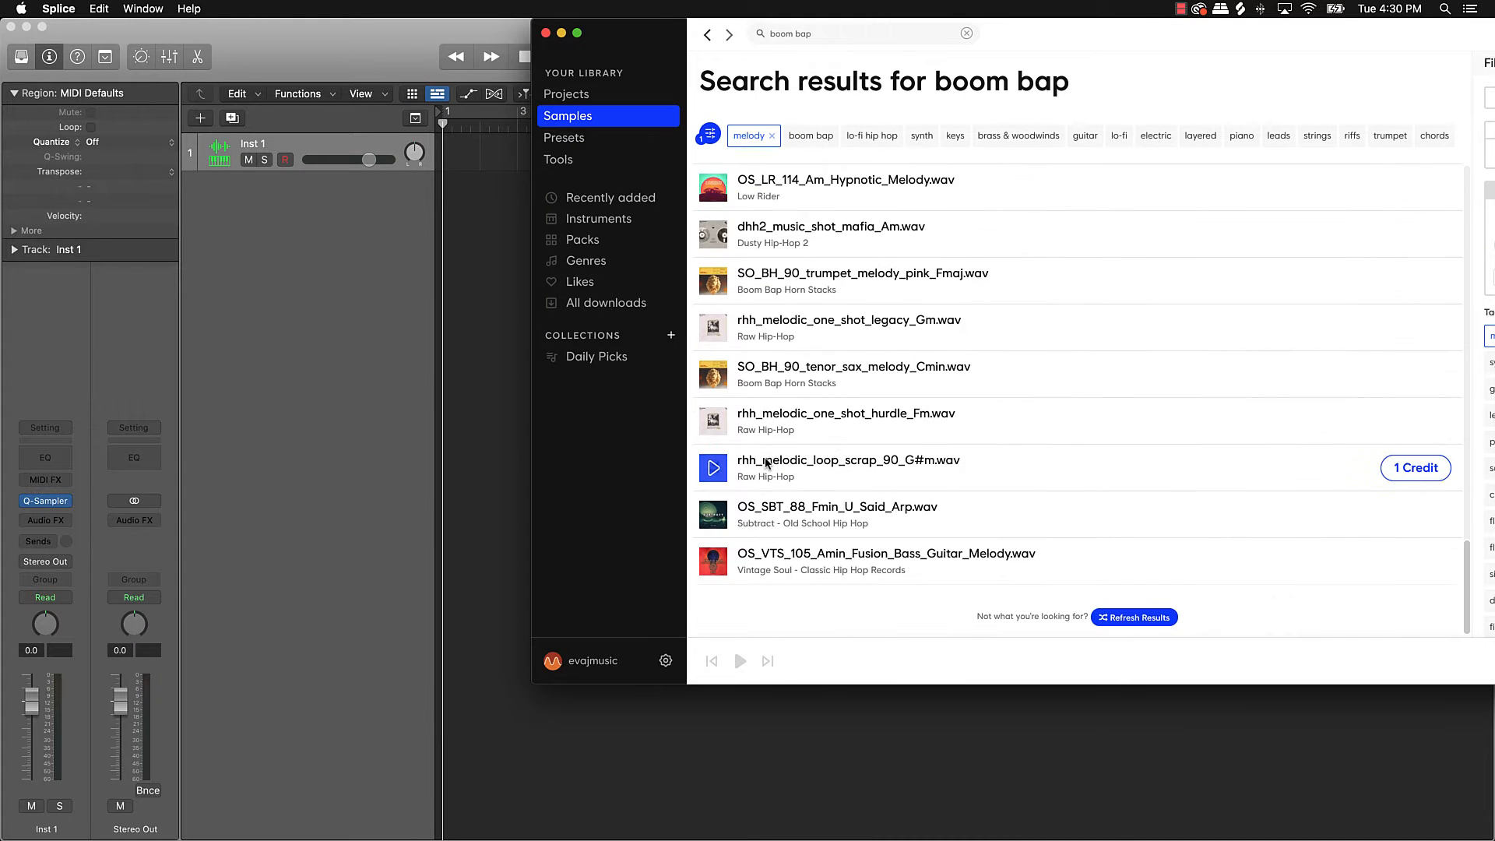
scroll(767, 463, "up", 3)
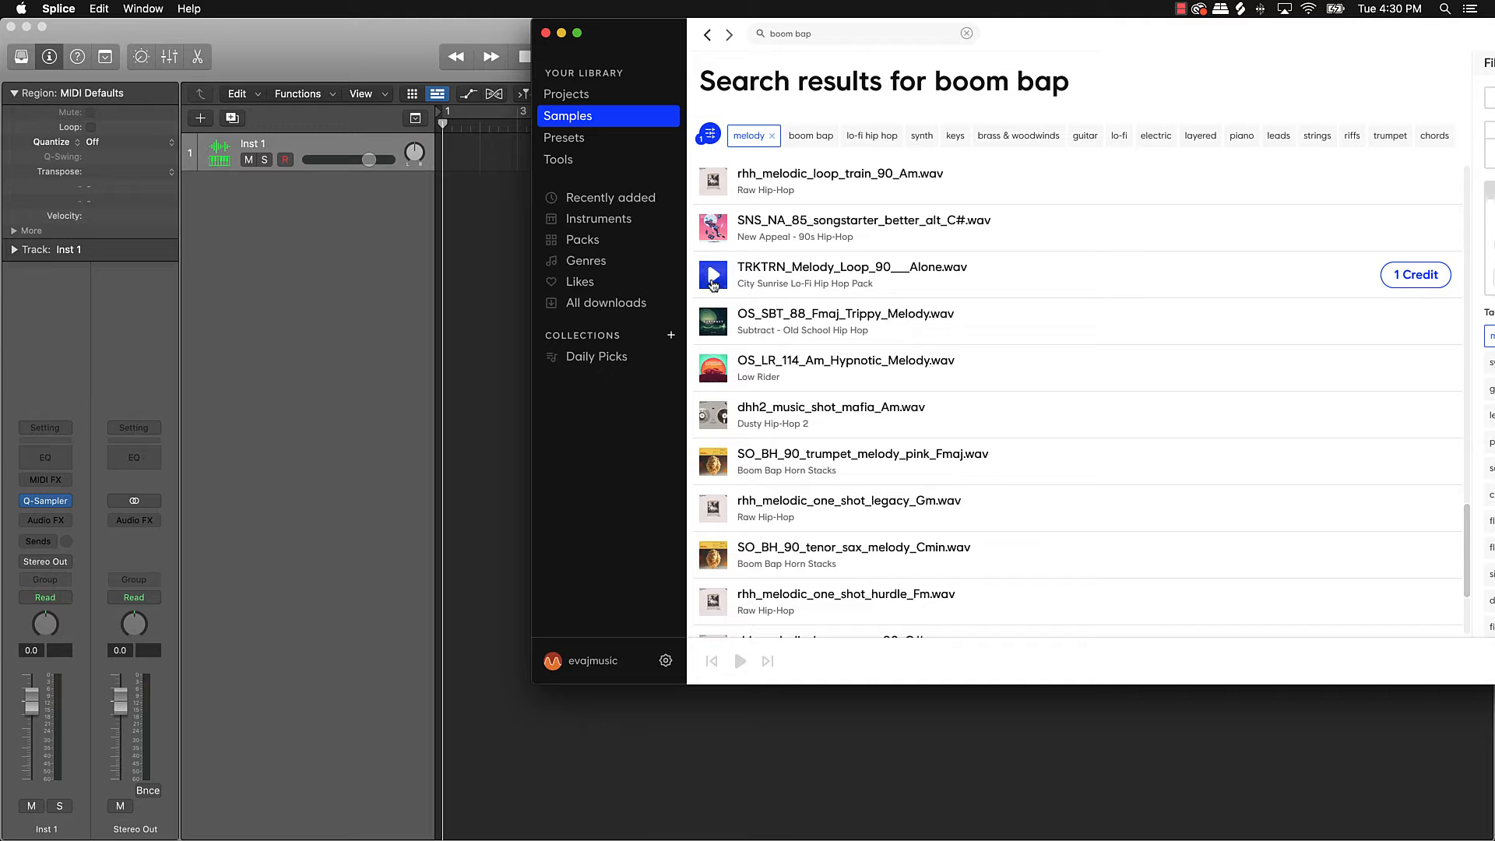
left_click(714, 276)
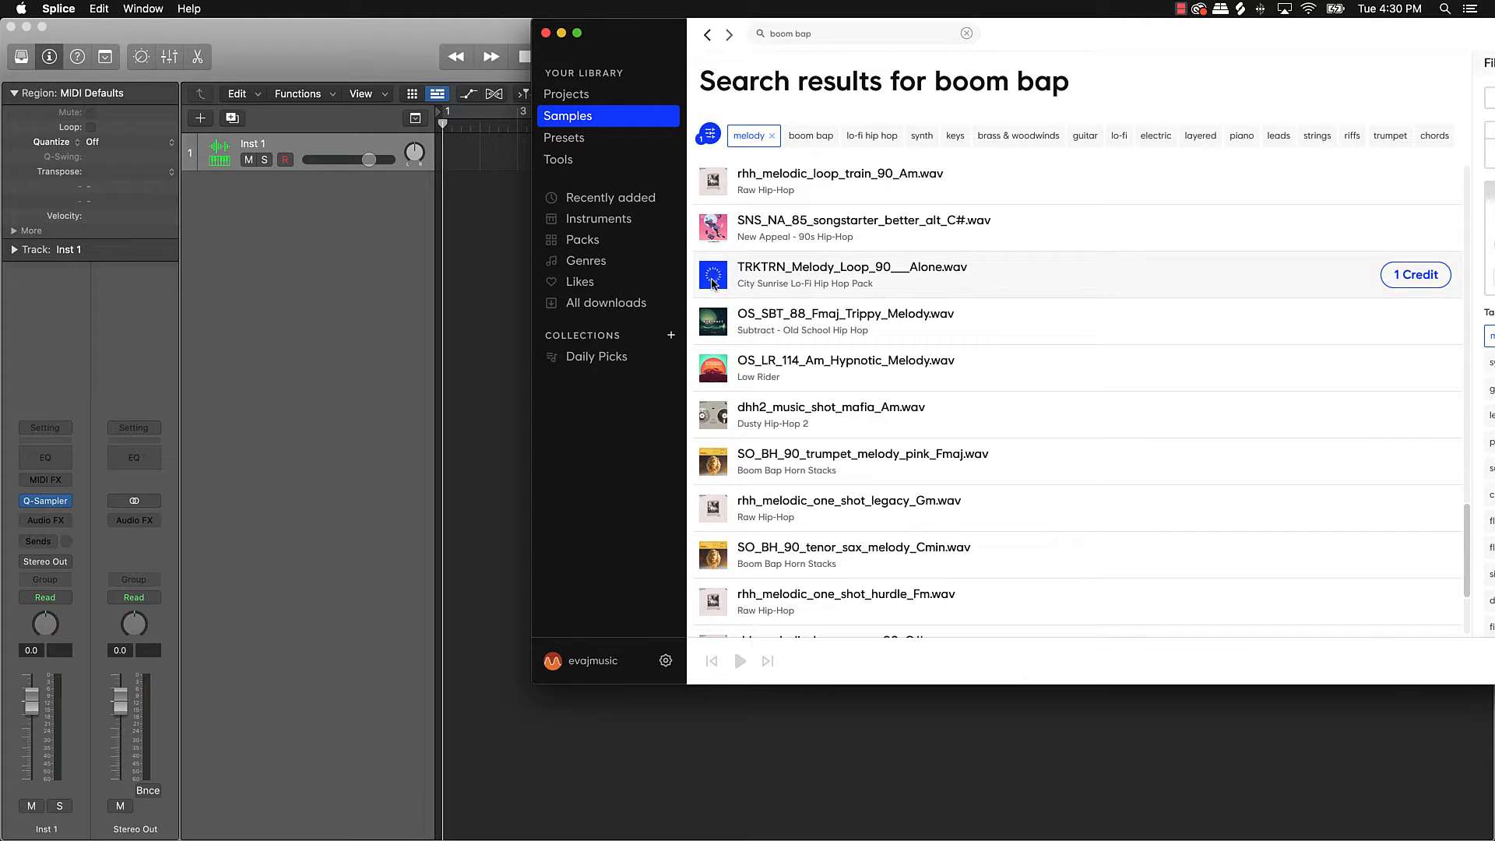
key("XF86AudioRaiseVolume")
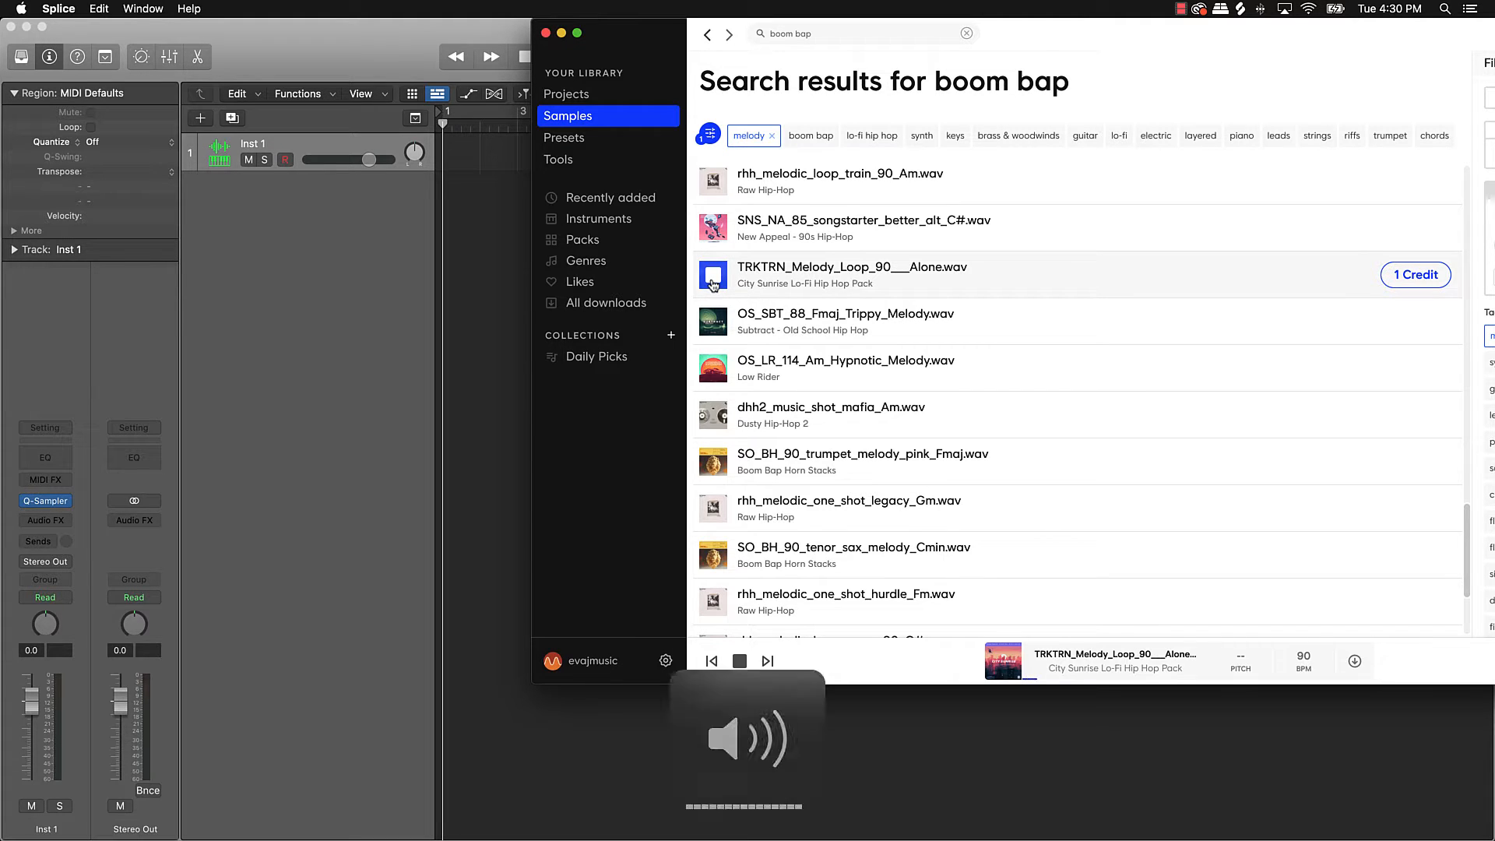
left_click(711, 320)
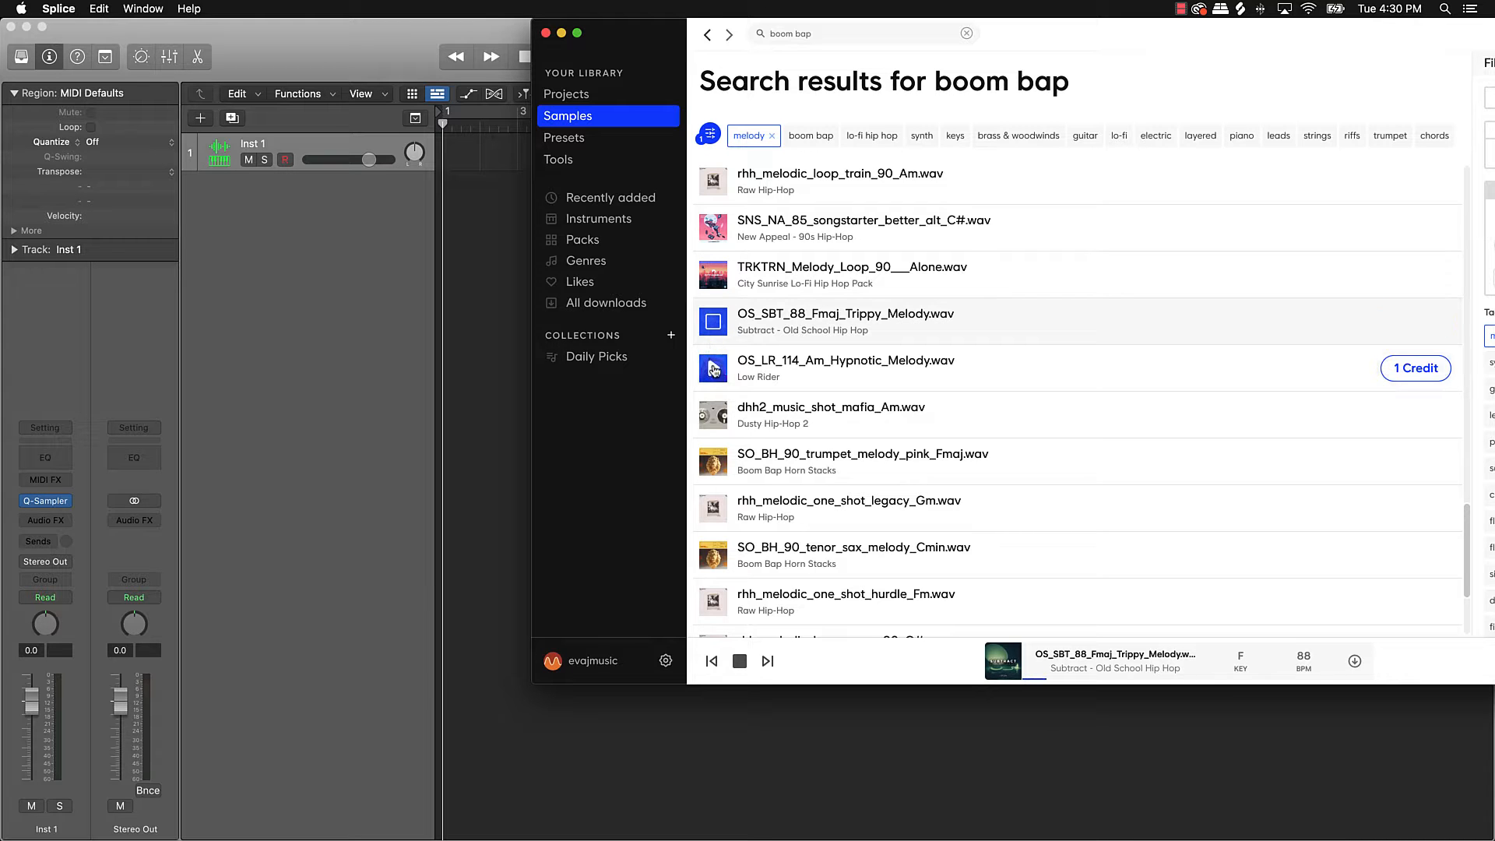
left_click(714, 368)
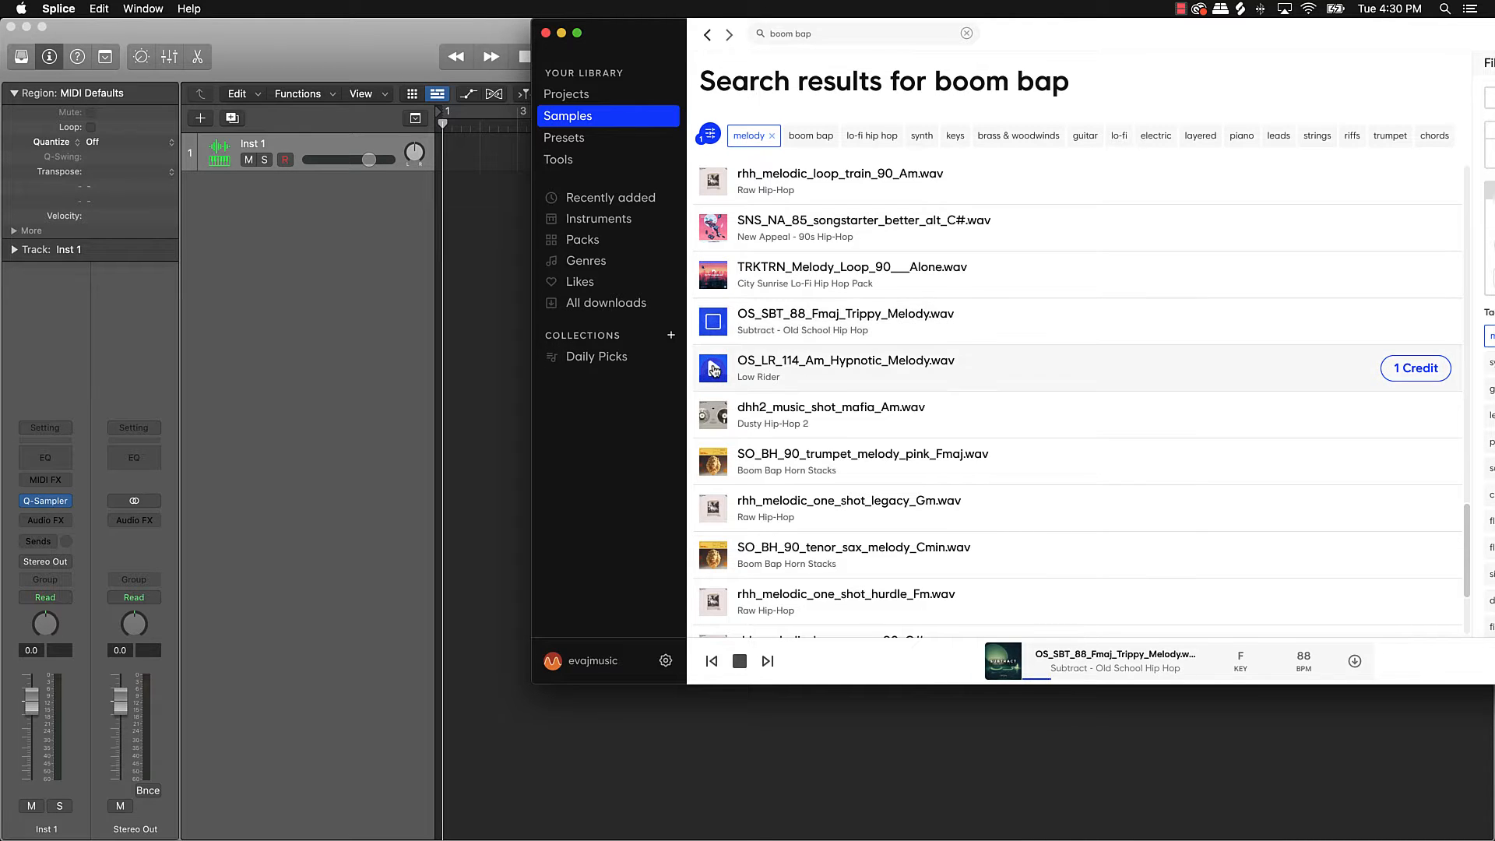
left_click(715, 417)
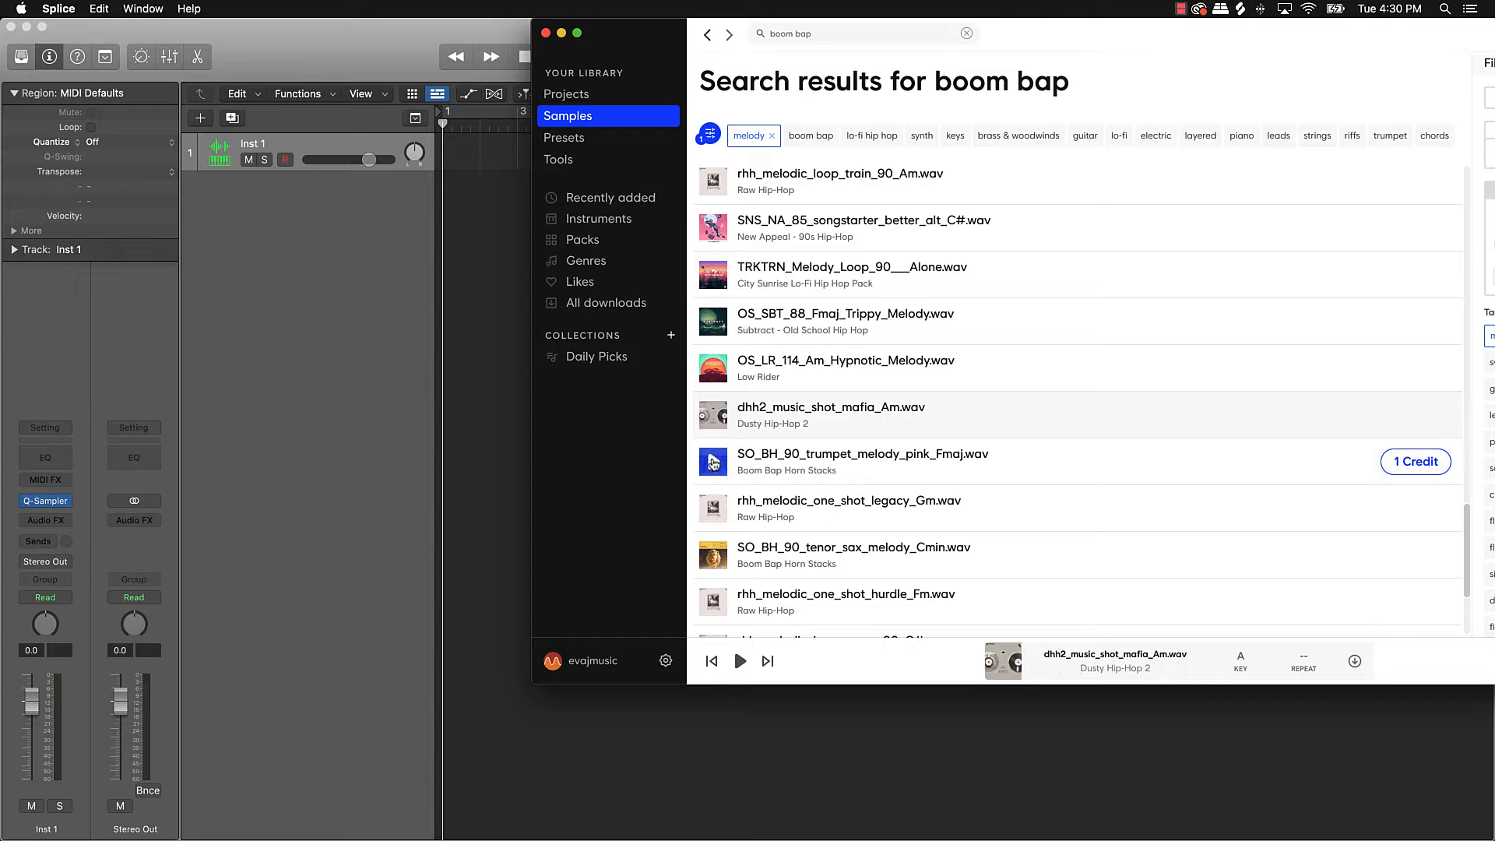
left_click(713, 461)
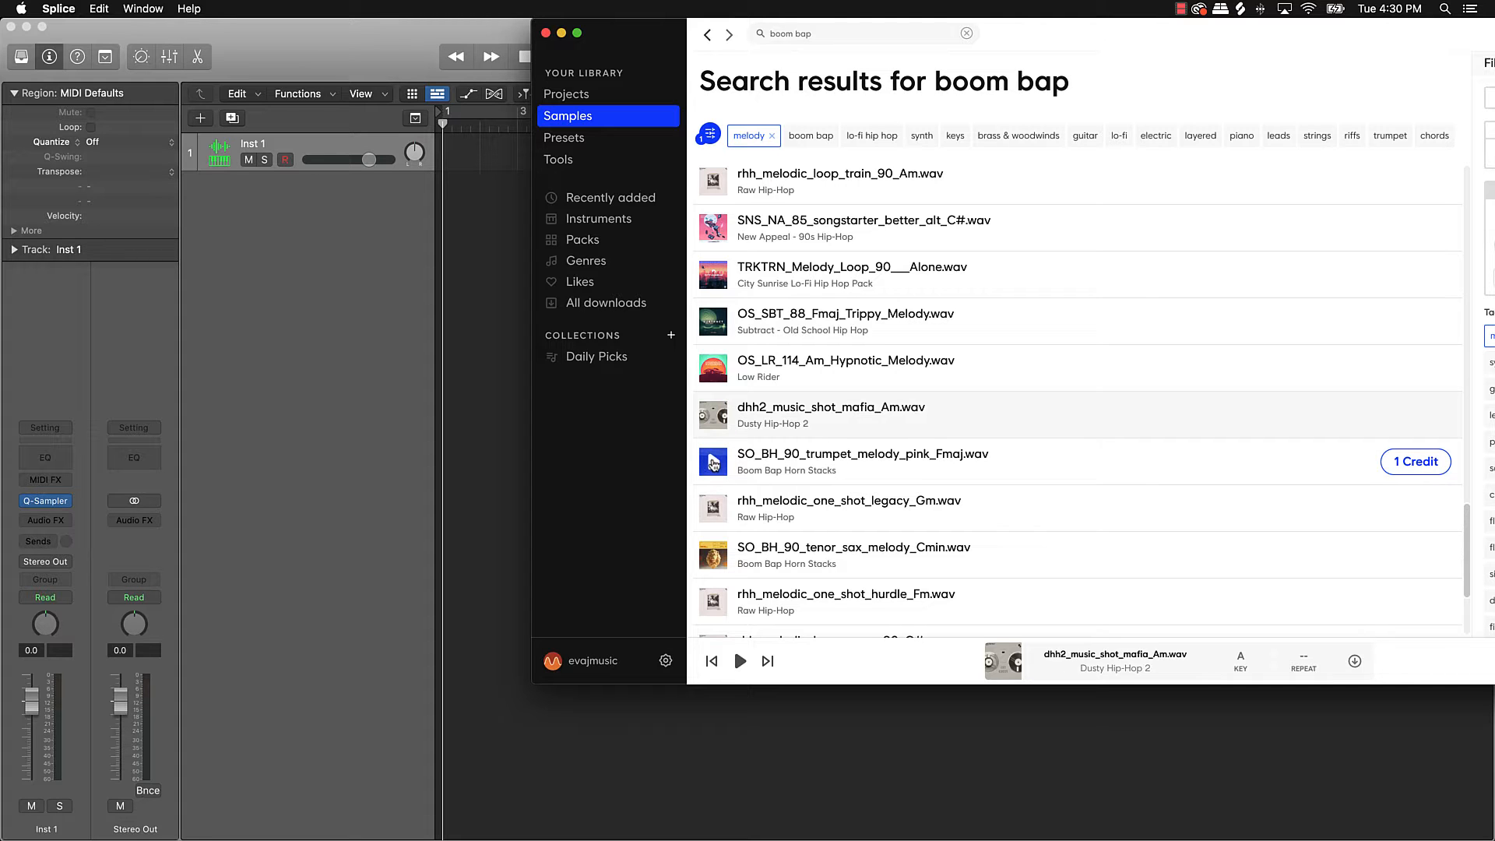
left_click(714, 508)
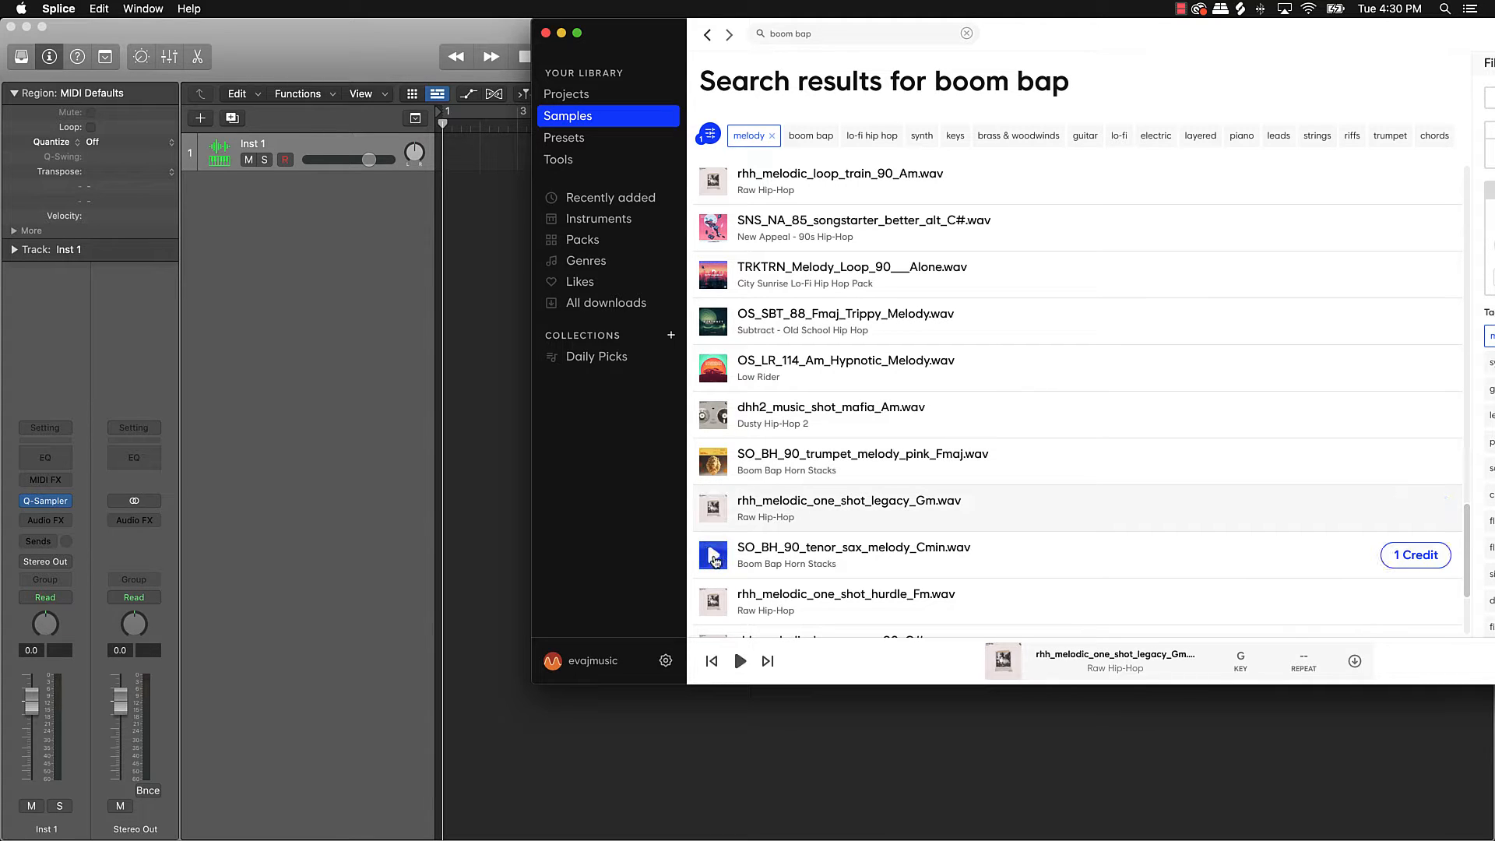
Step: Download the legacy_Gm melodic one-shot for one credit and open Inst 1's Quick Sampler
left_click(718, 511)
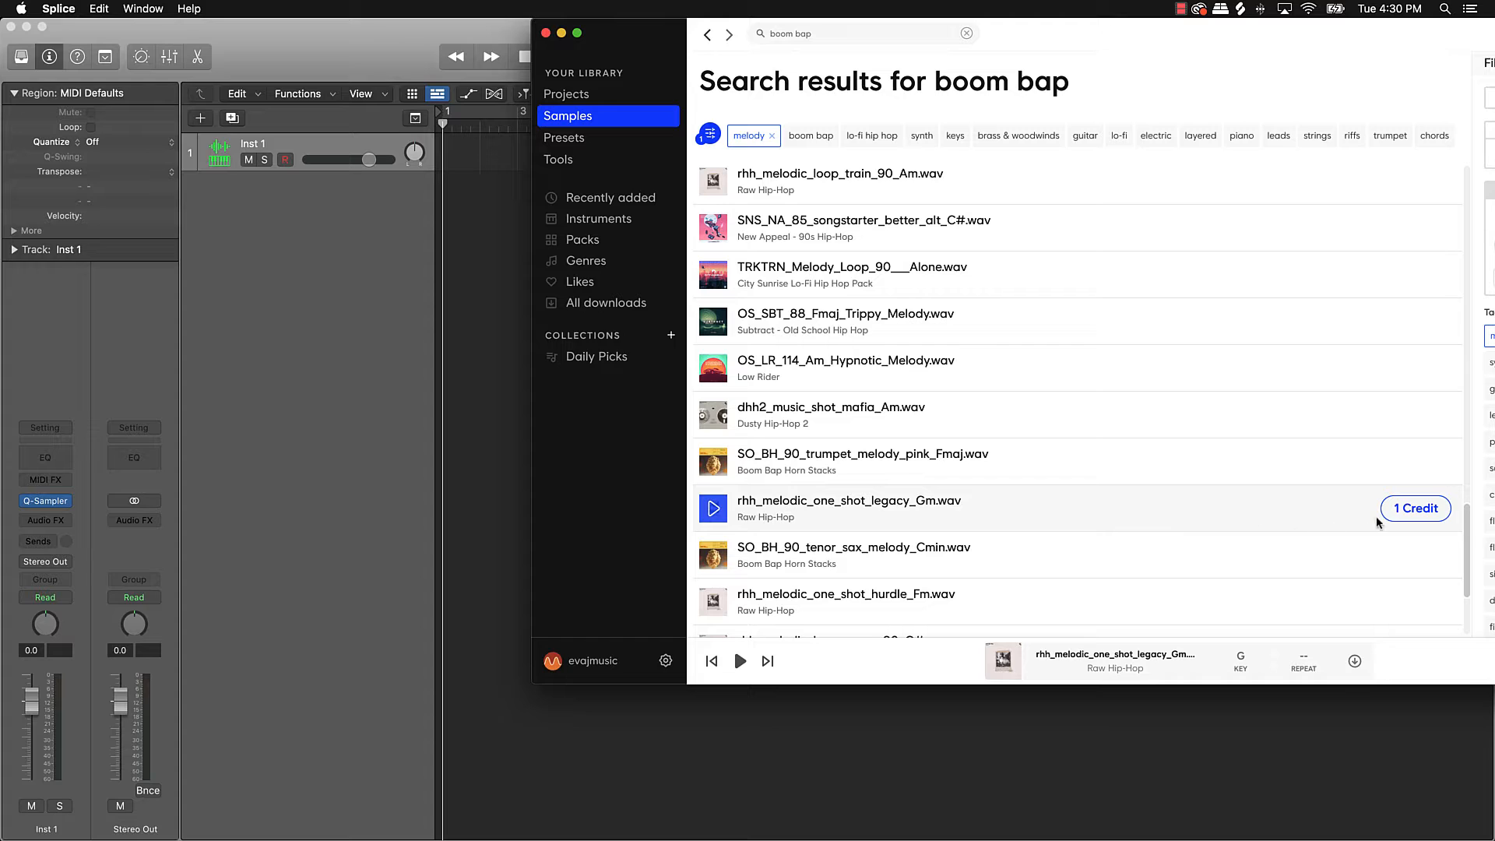
left_click(1408, 509)
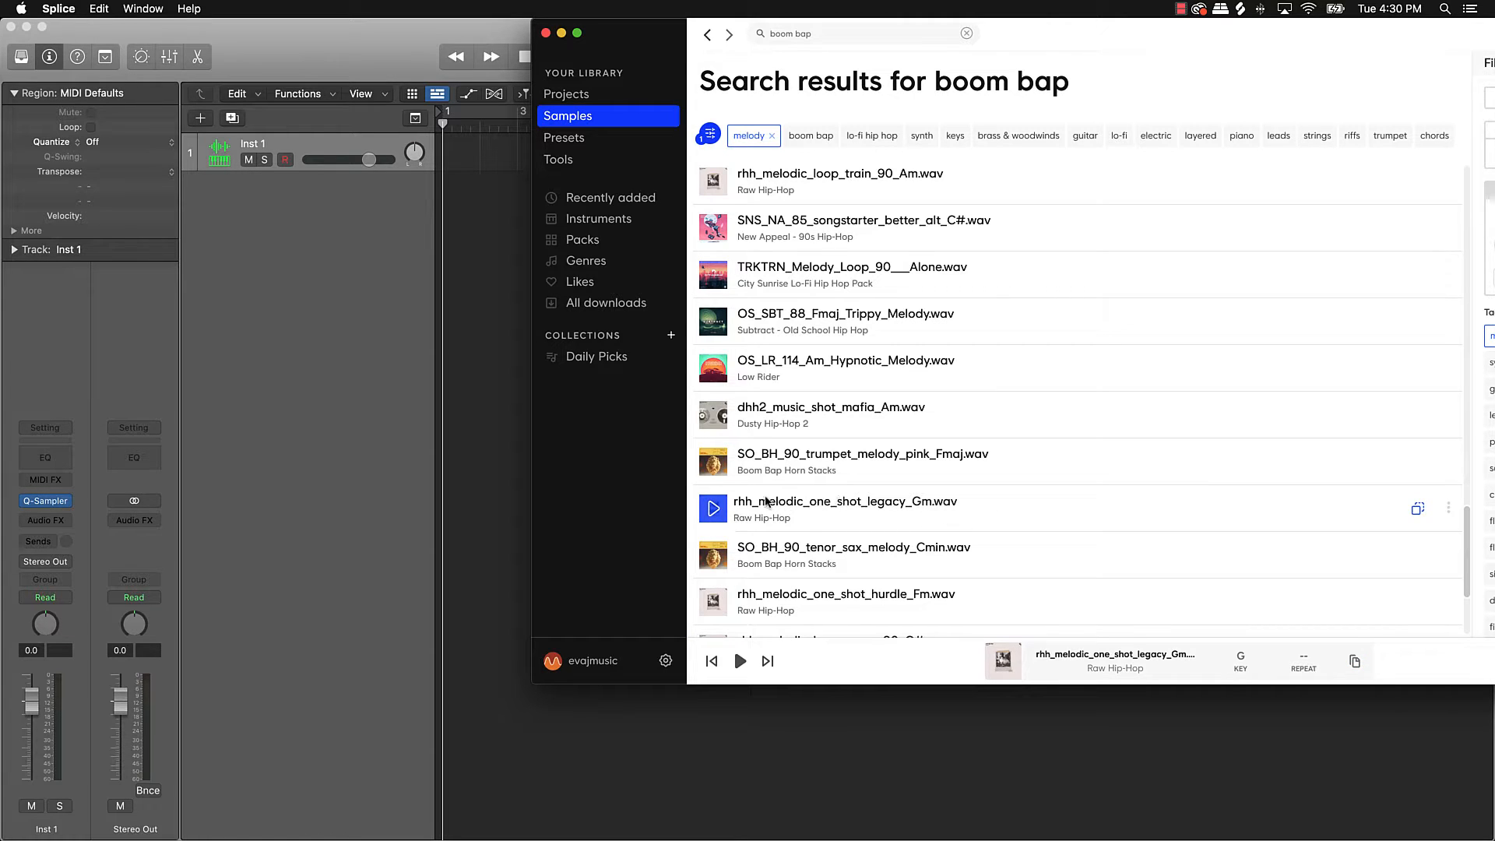
left_click(47, 501)
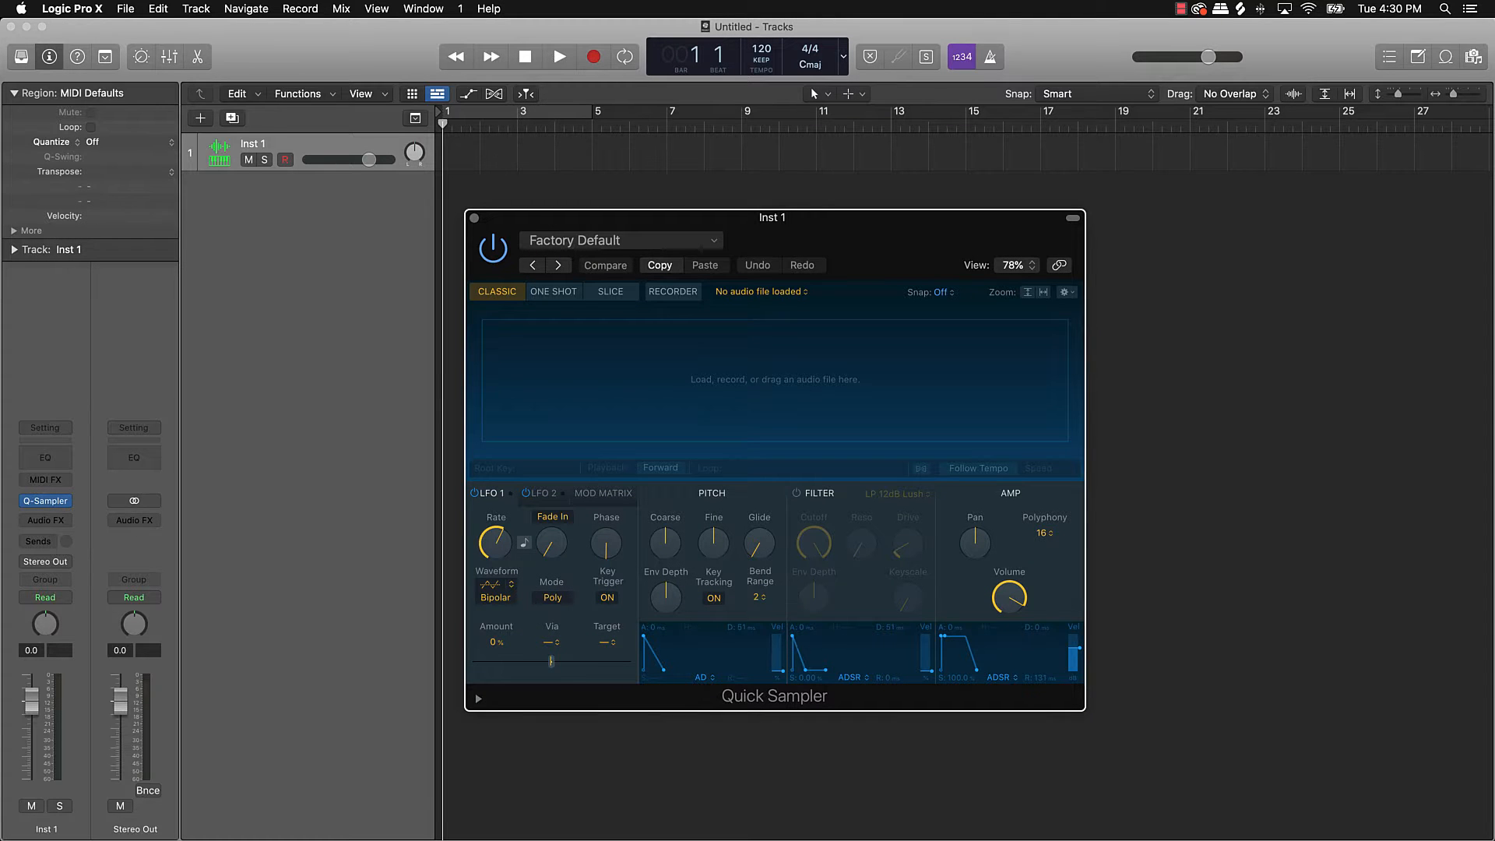
Step: Drag rhh_melodic_one_shot_legacy_Gm.wav from Splice into Inst 1's Quick Sampler, then minimize Splice
key("super+Tab")
left_click_drag(672, 46, 852, 46)
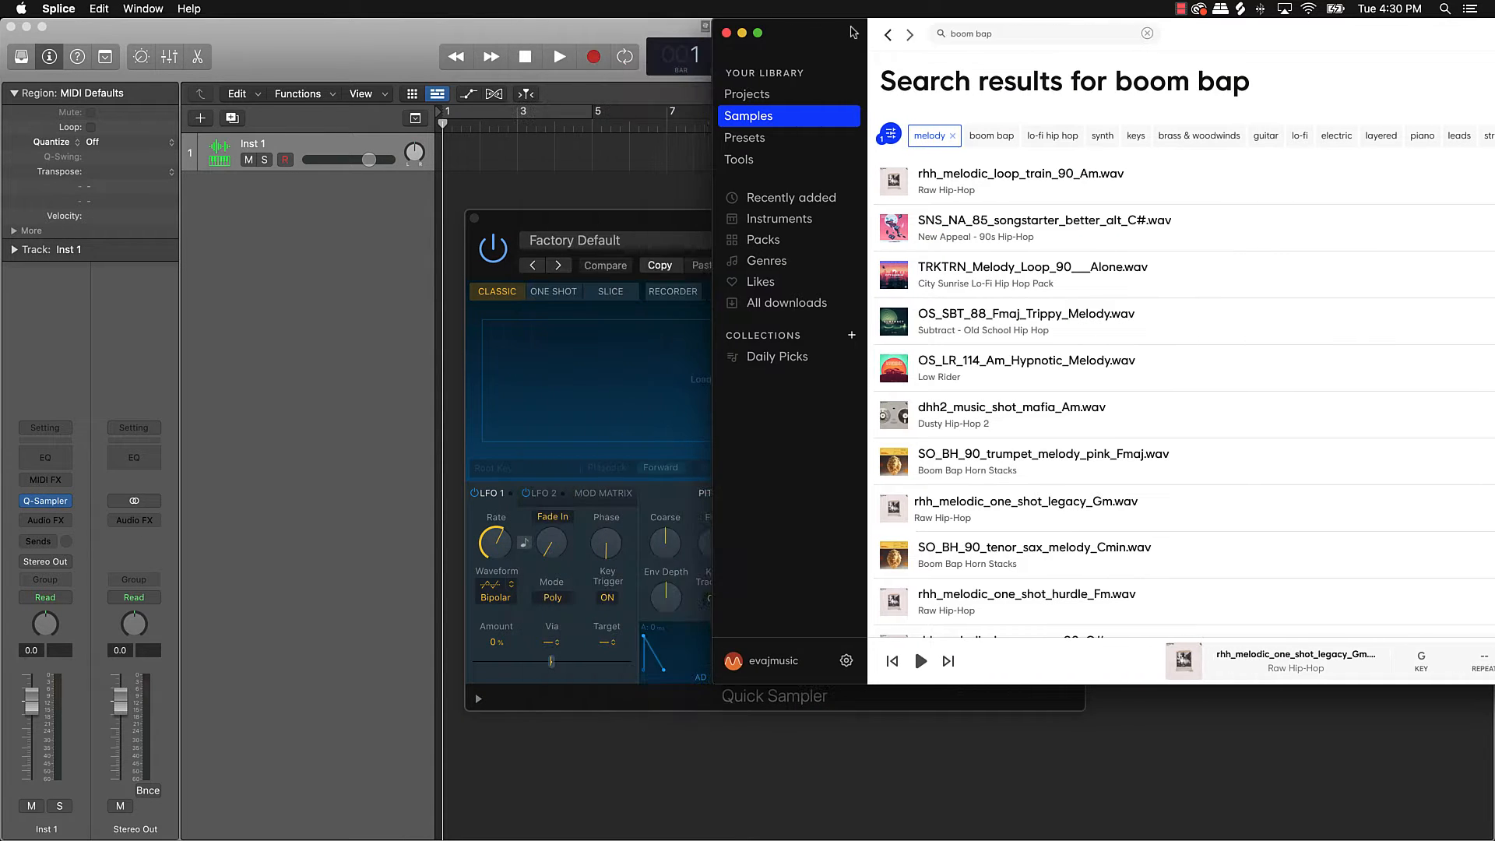
left_click(896, 511)
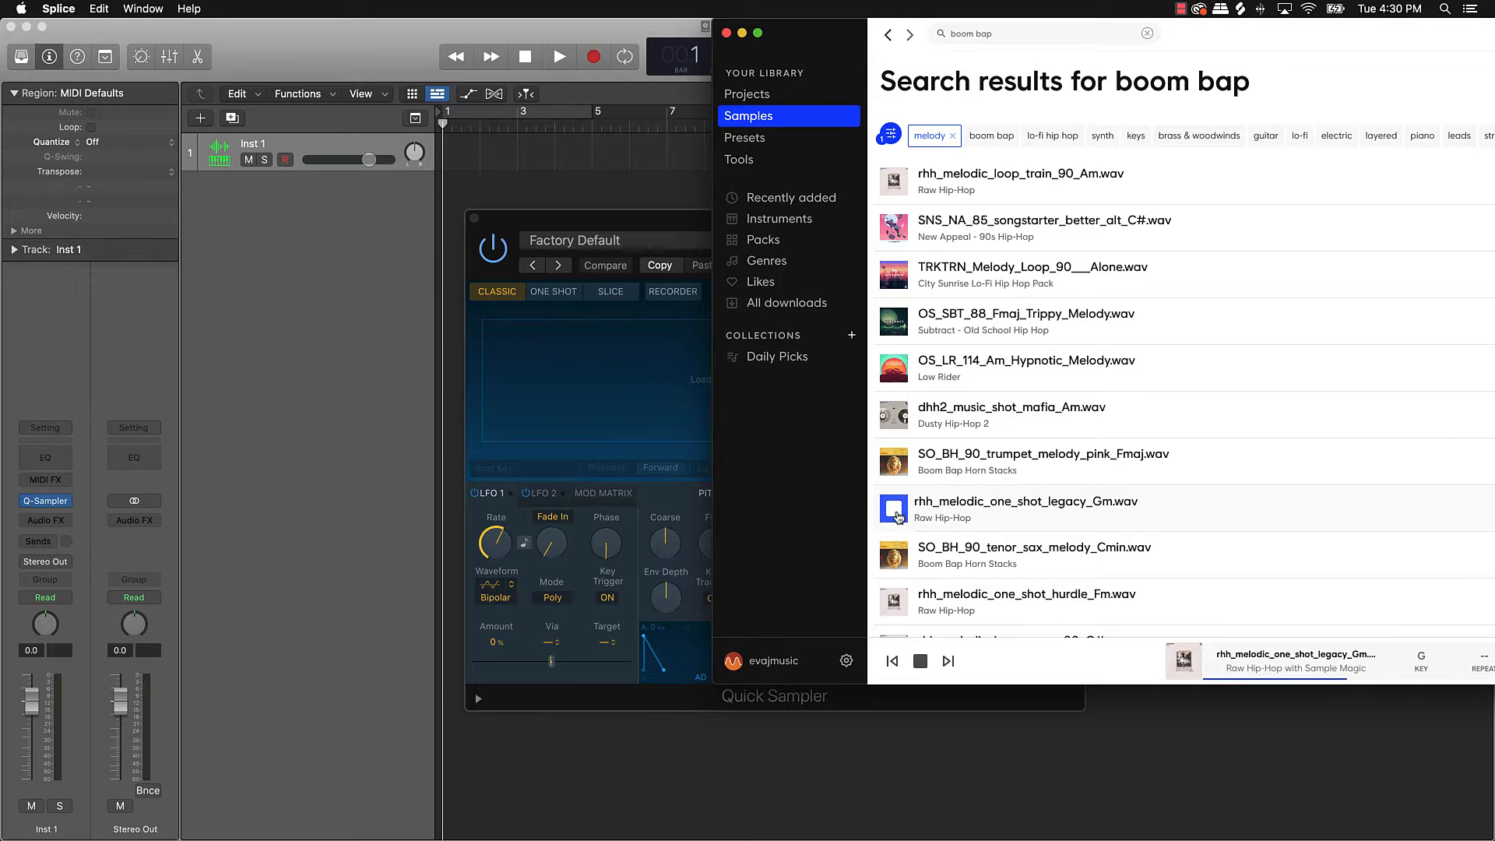
left_click_drag(894, 508, 631, 354)
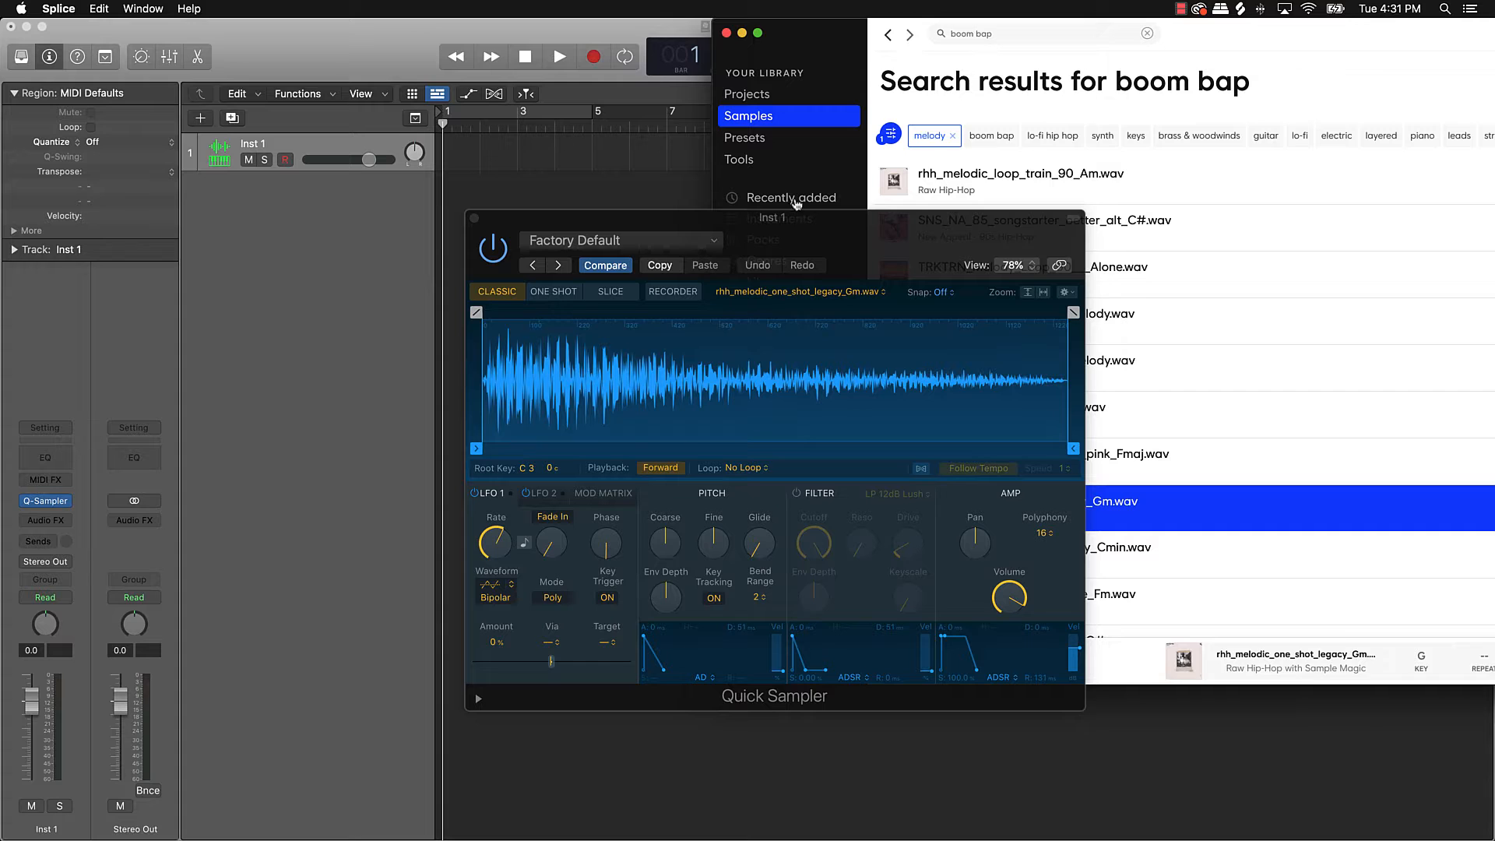
left_click(742, 34)
left_click_drag(961, 239, 703, 212)
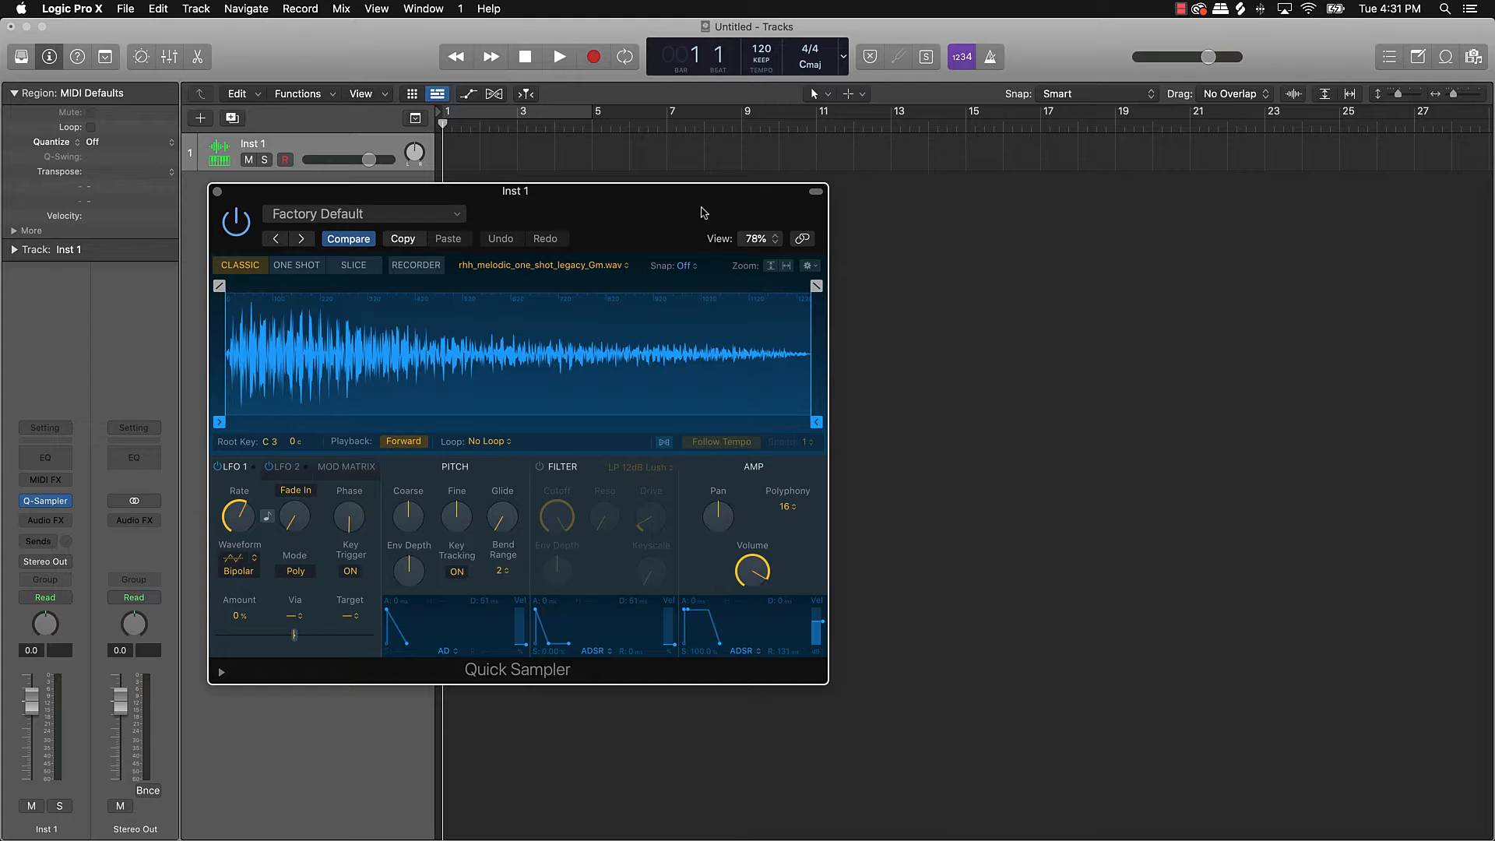
Step: Audition the sample with Musical Typing, enable Follow Tempo, and turn on Cycle for bars 1–5
key("super+k")
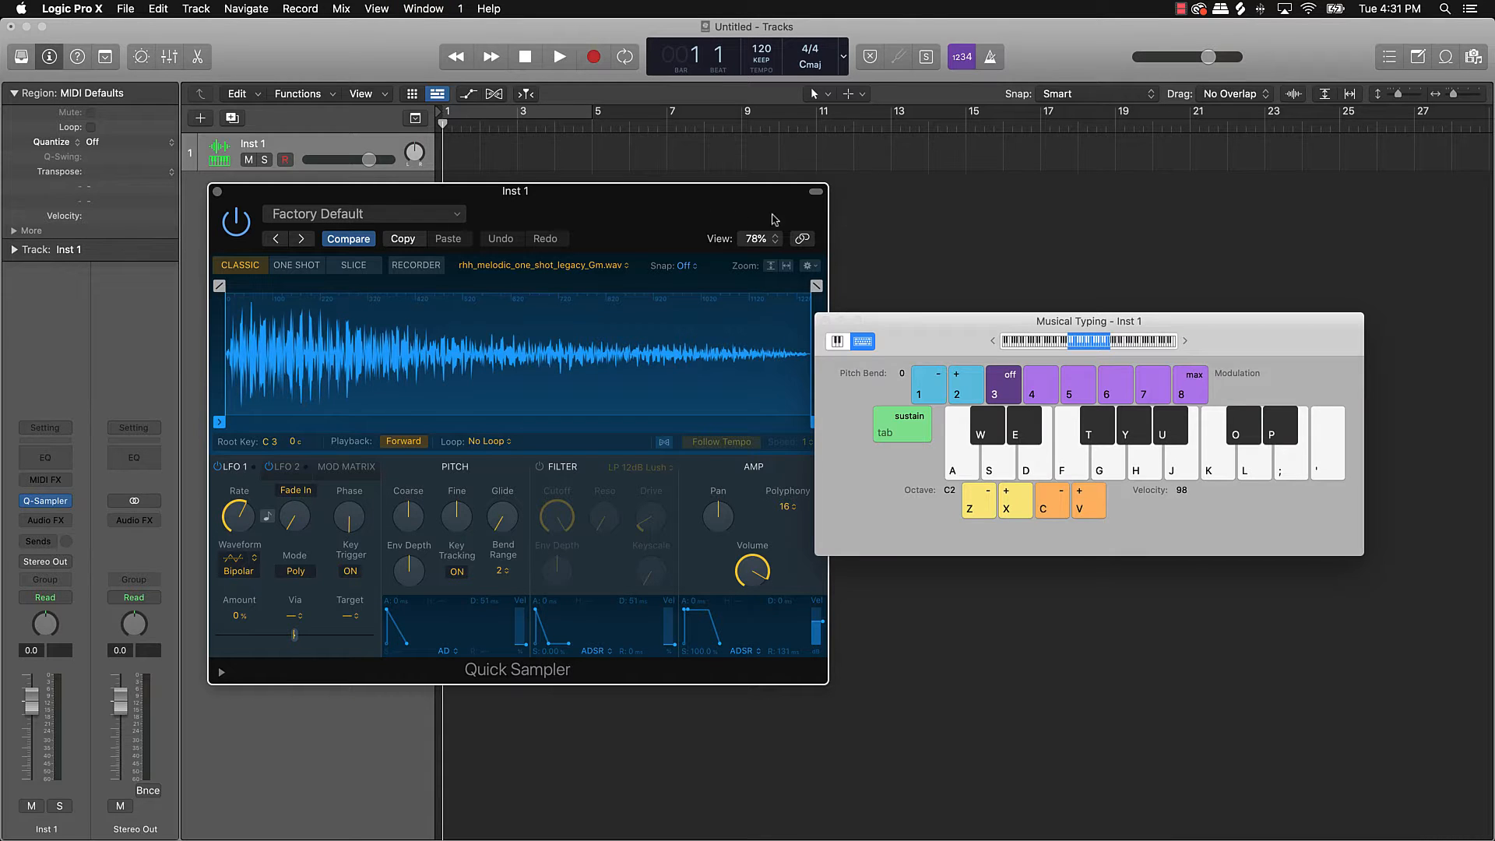
left_click_drag(888, 312, 915, 201)
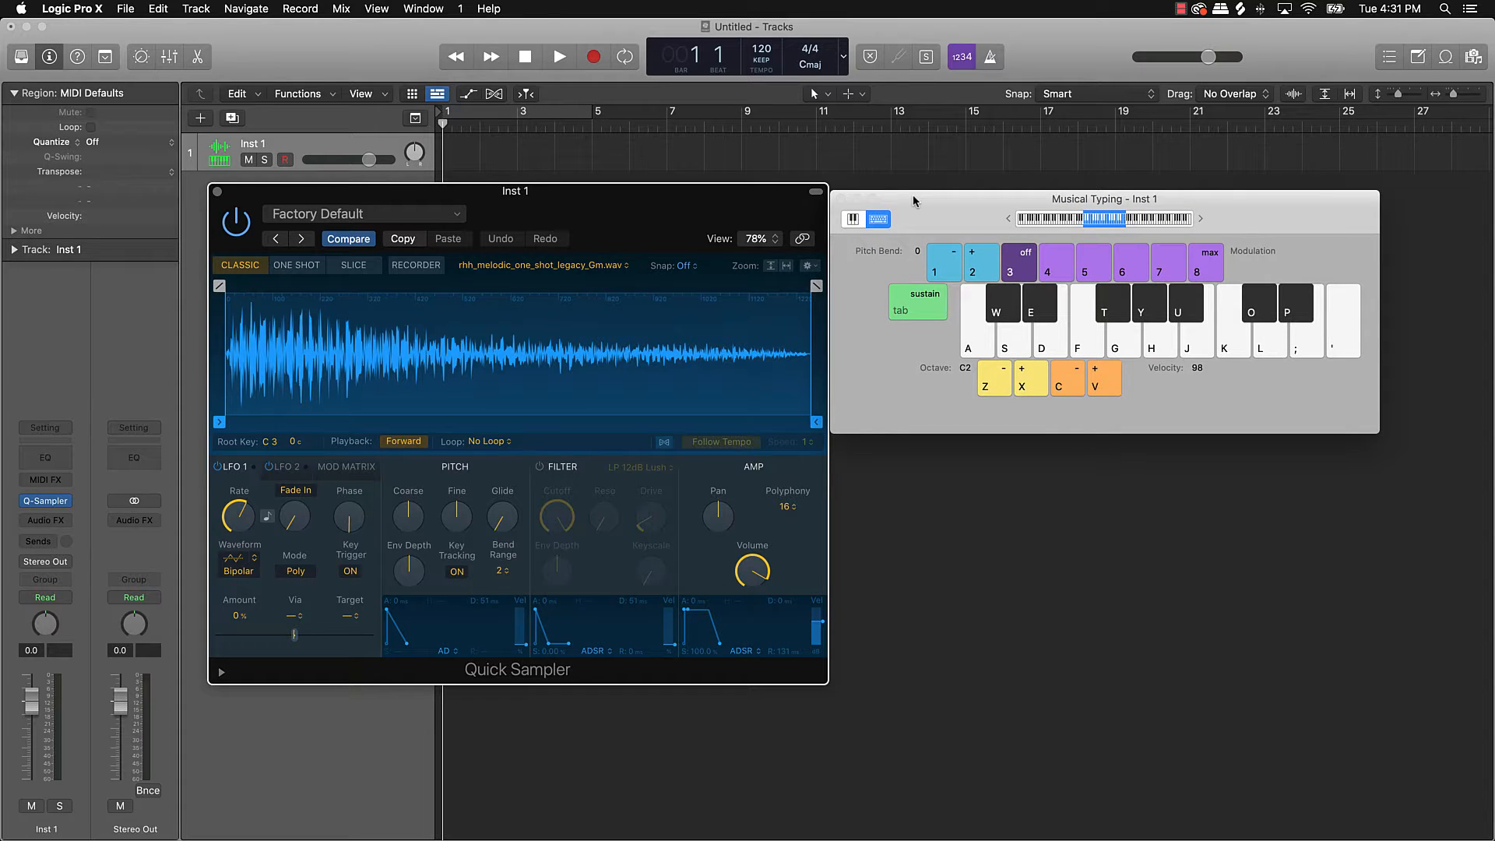
key("f")
key("d")
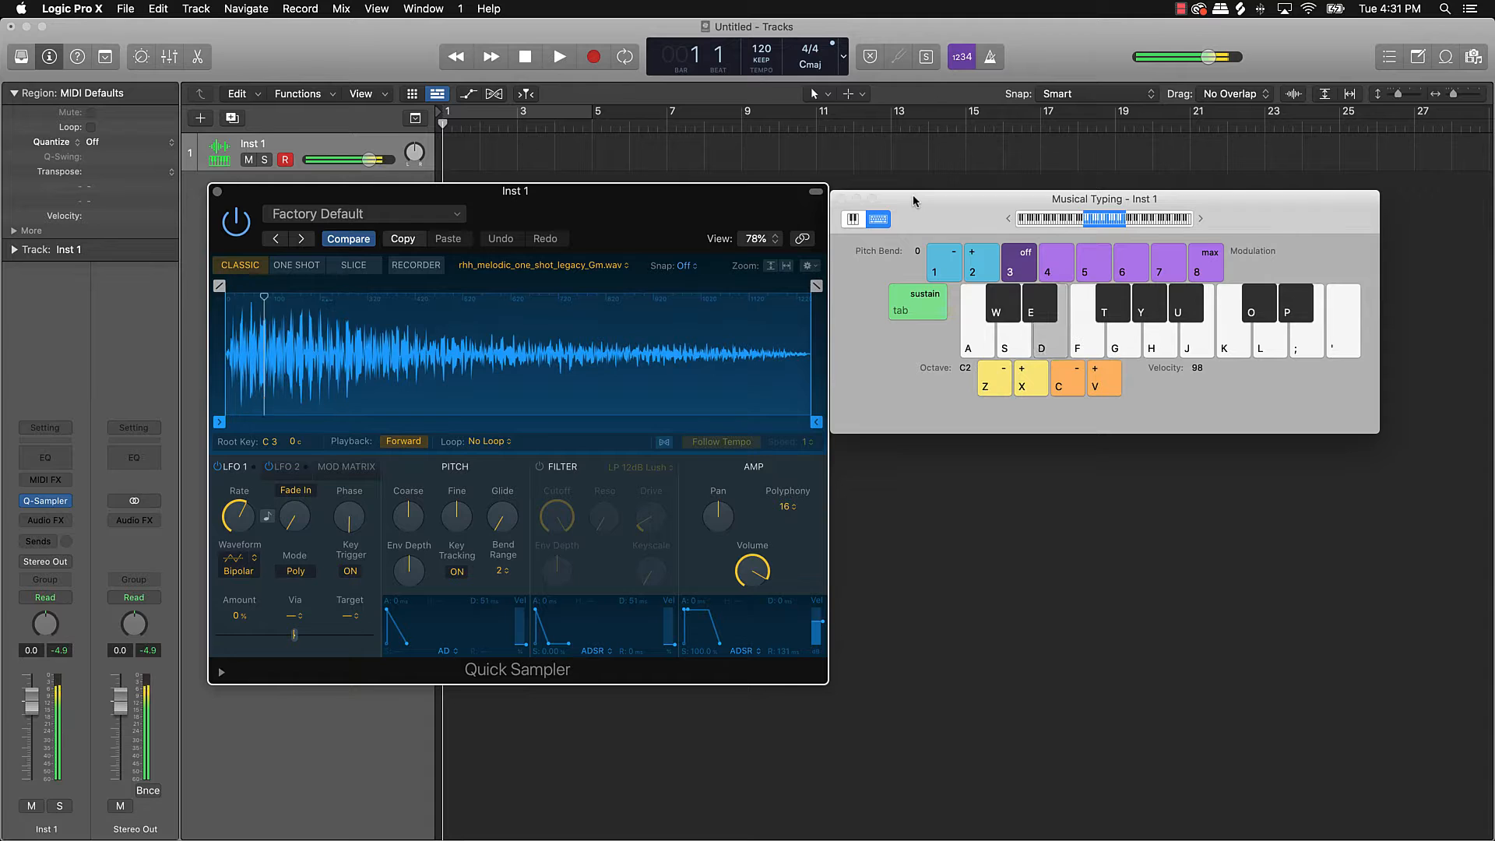
key("s")
key("a")
key("j")
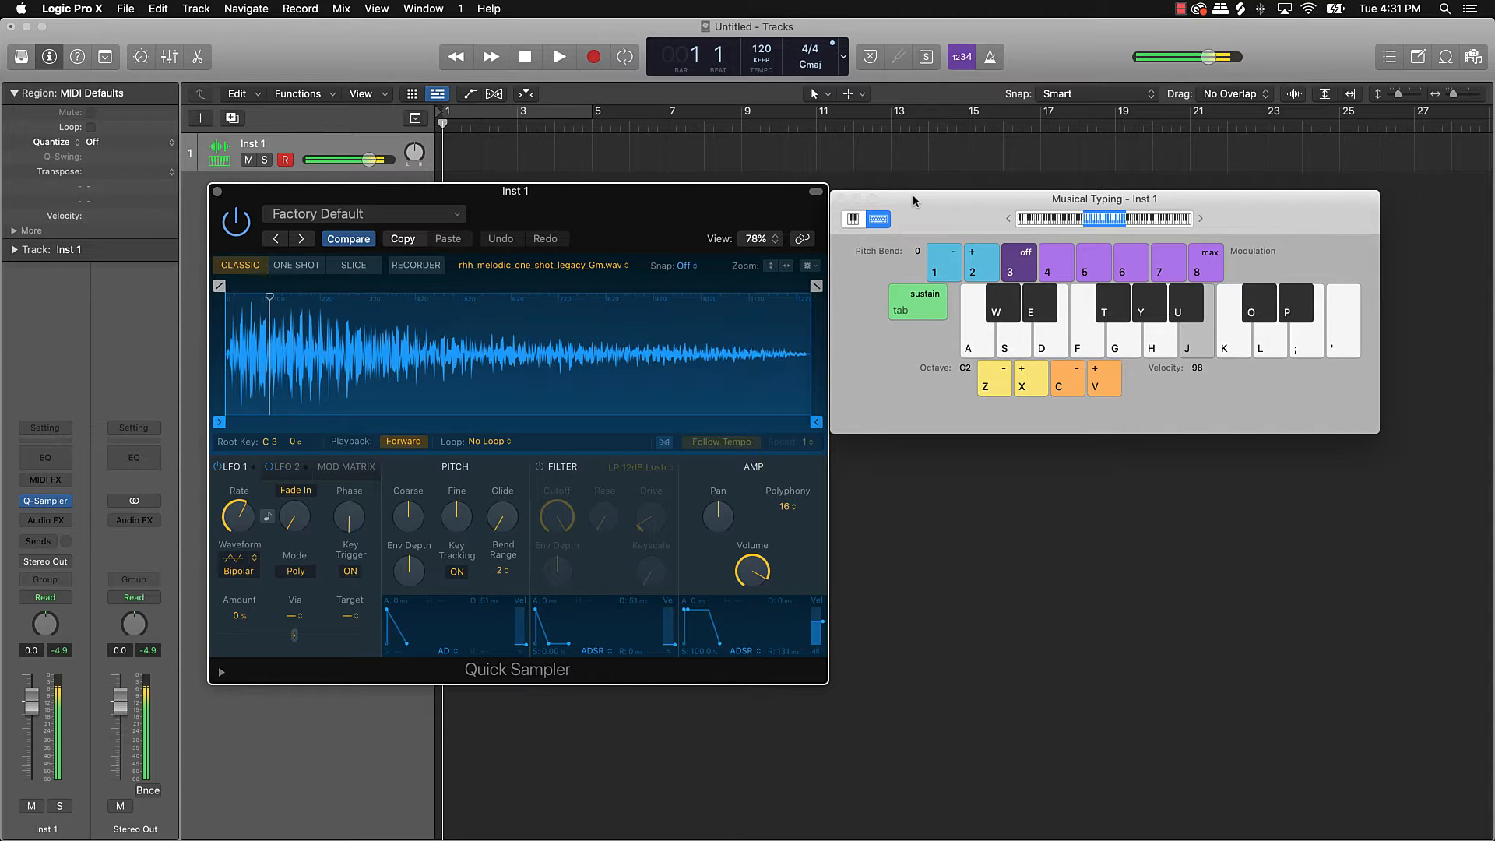
left_click(664, 443)
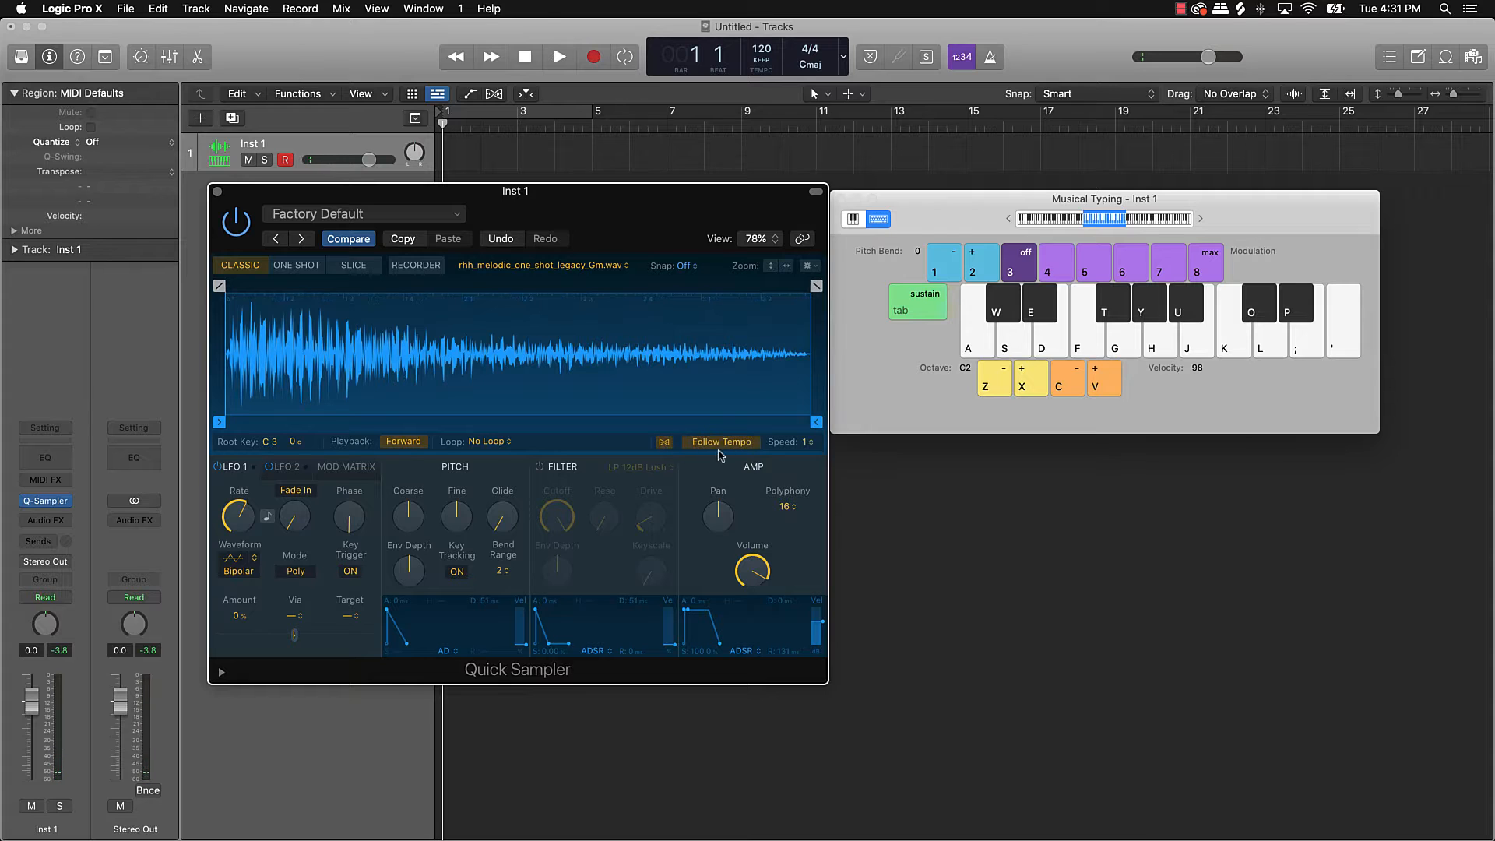
left_click(518, 113)
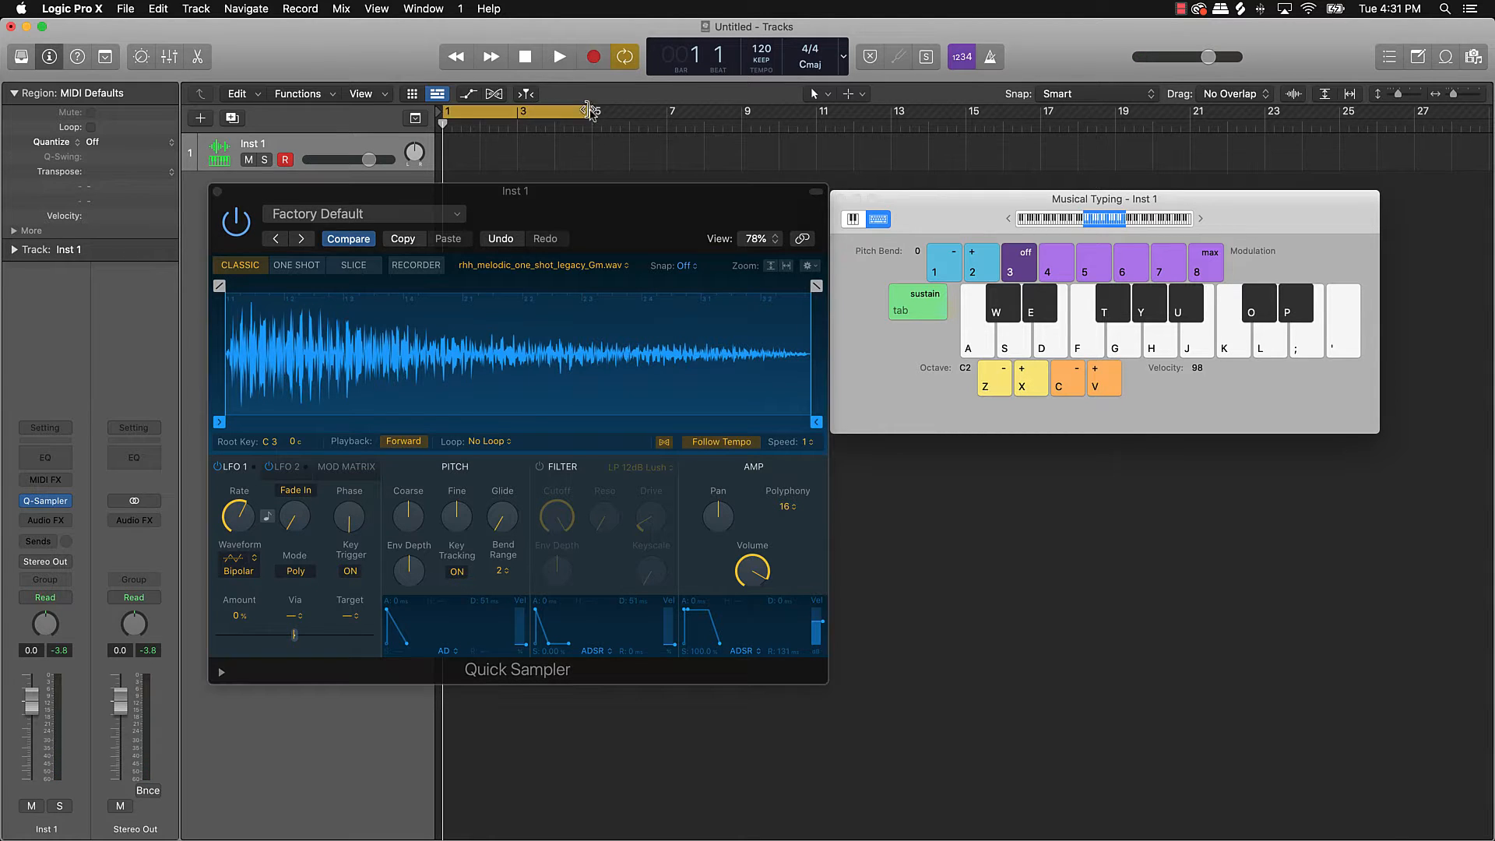
Step: Extend the cycle region to bar 9, turn on the metronome and start playback
left_click_drag(590, 113, 743, 114)
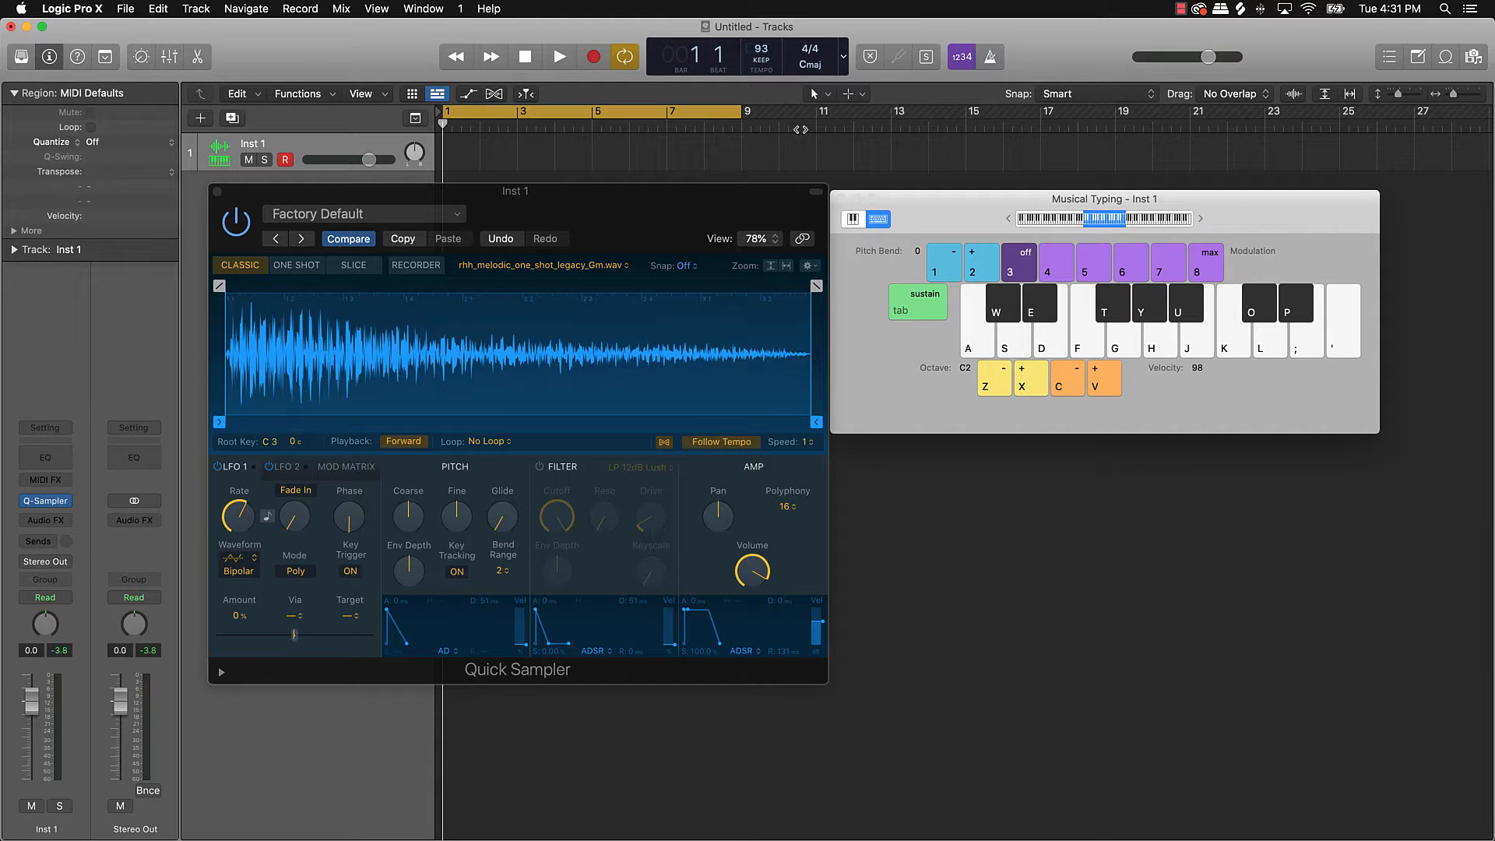
left_click(989, 58)
key("space")
Step: Play a melody on the Gm one-shot with Musical Typing along with the loop, then stop
key("f")
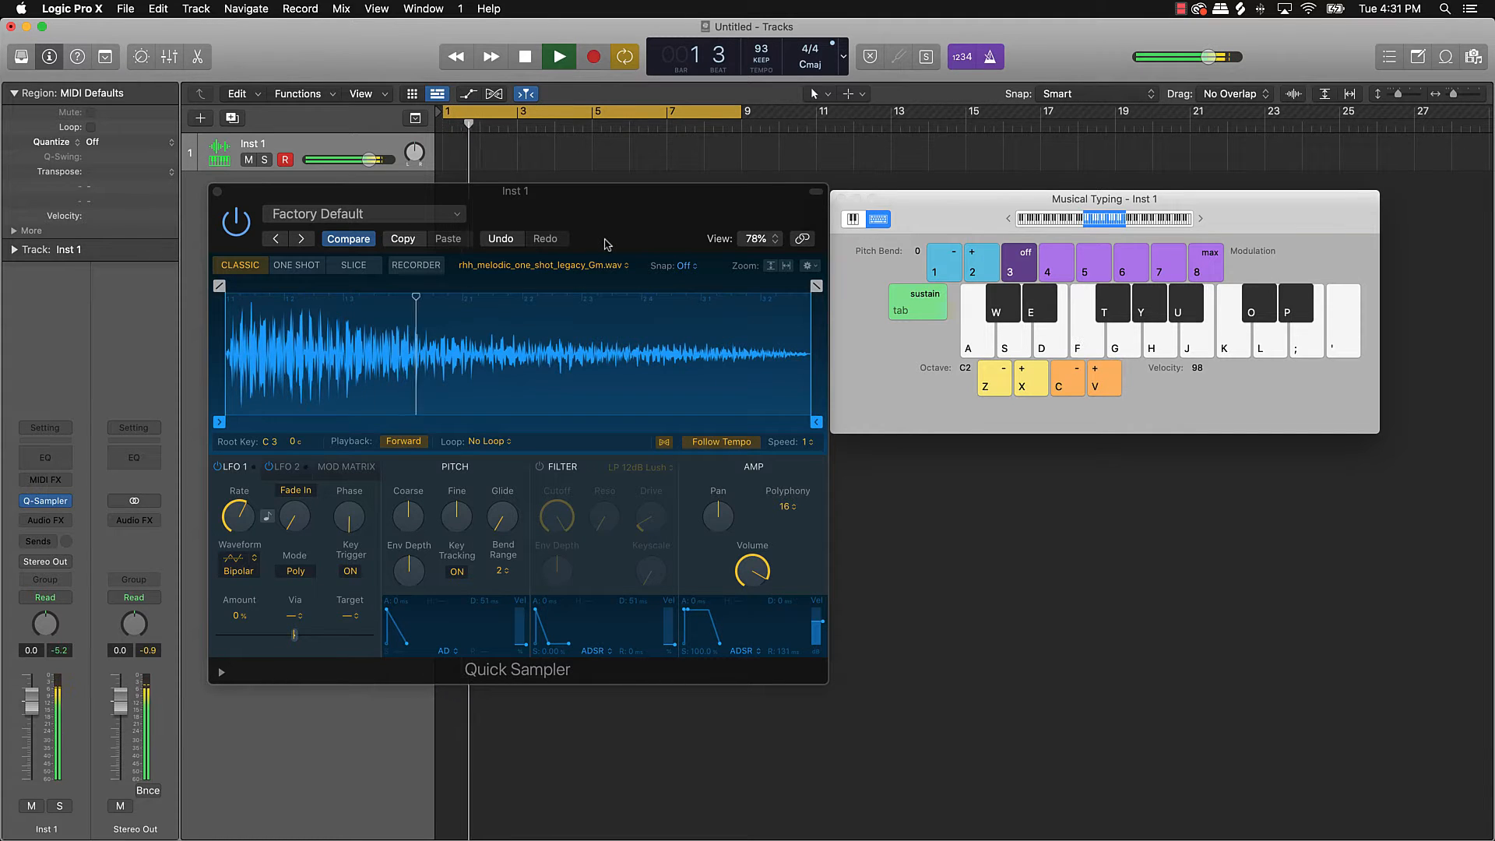
key("k")
key("k")
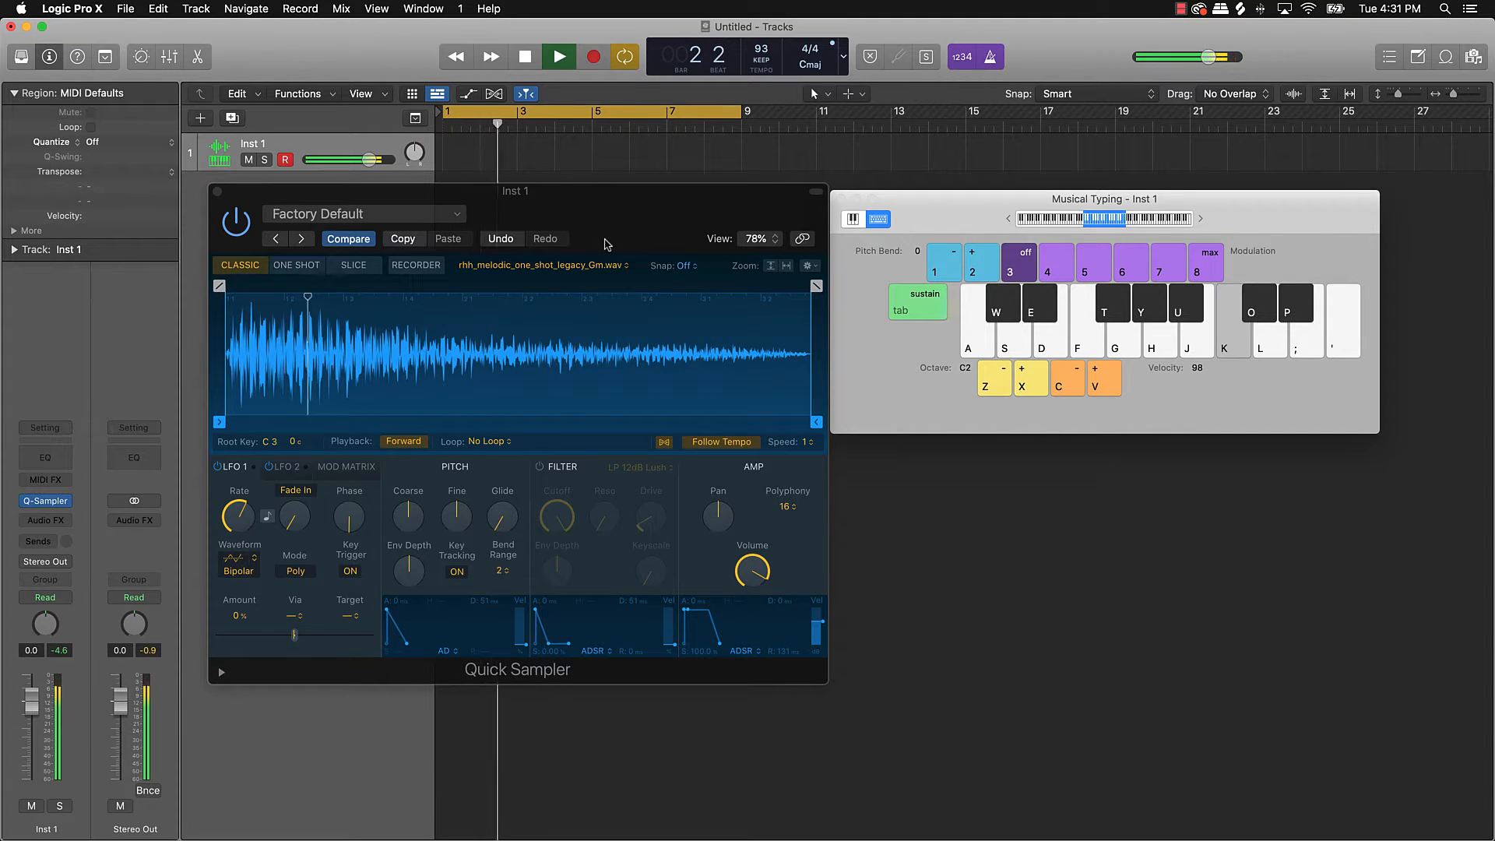
key("semicolon")
key("l")
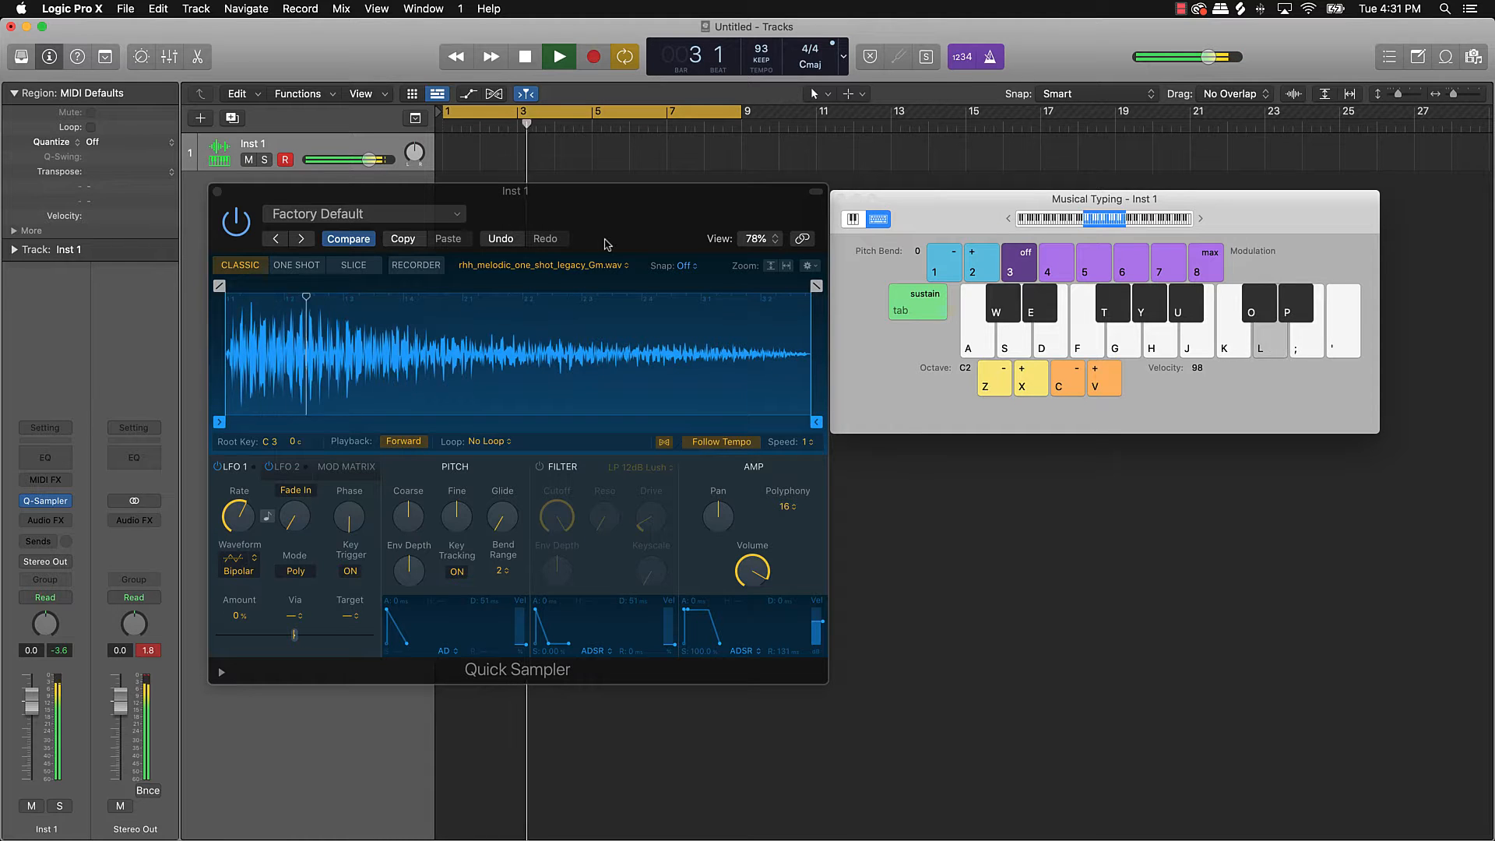
key("k")
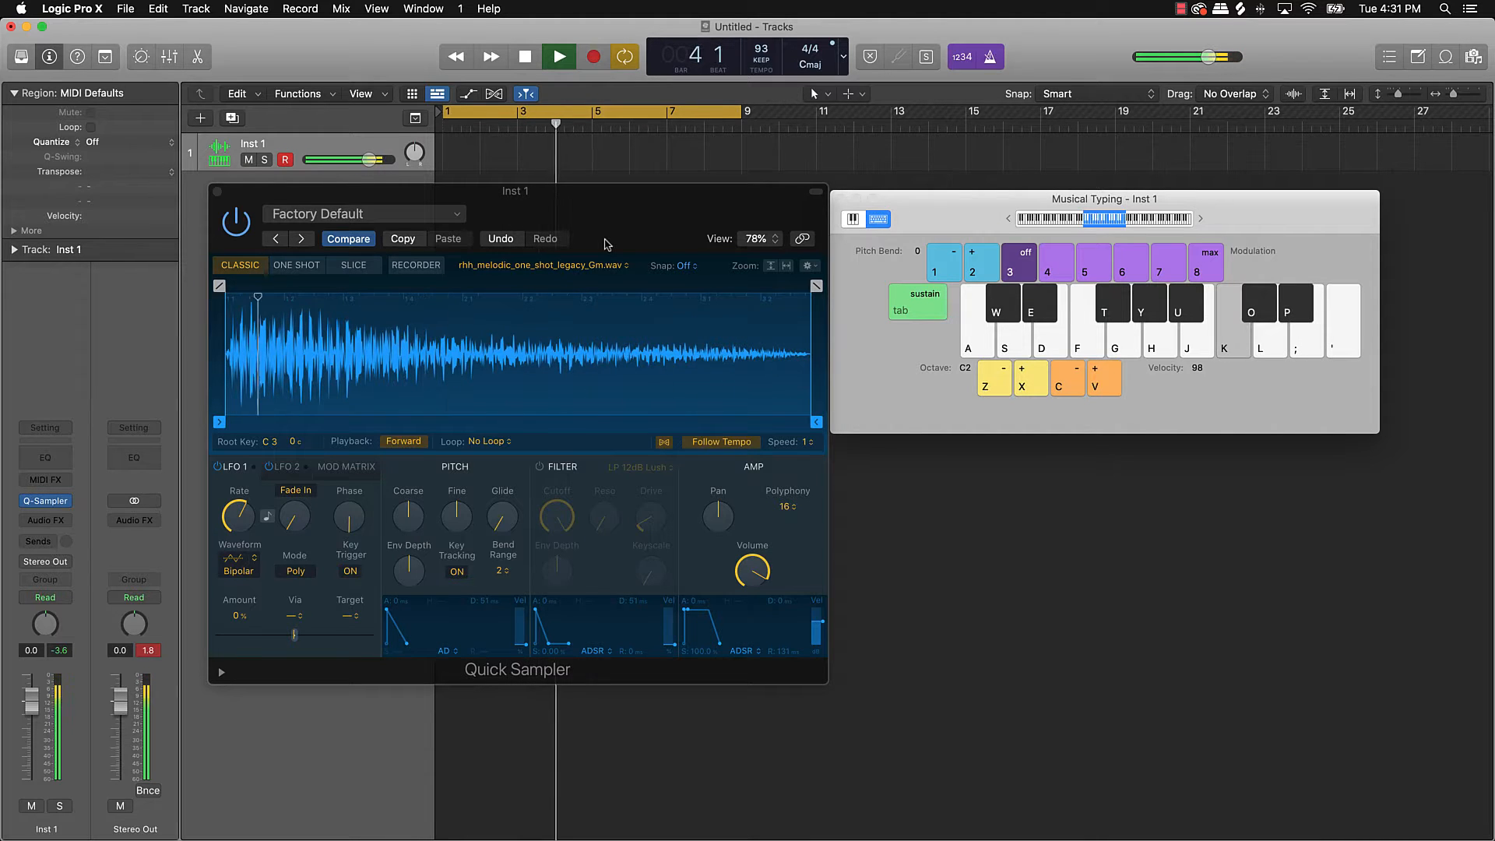
key("p")
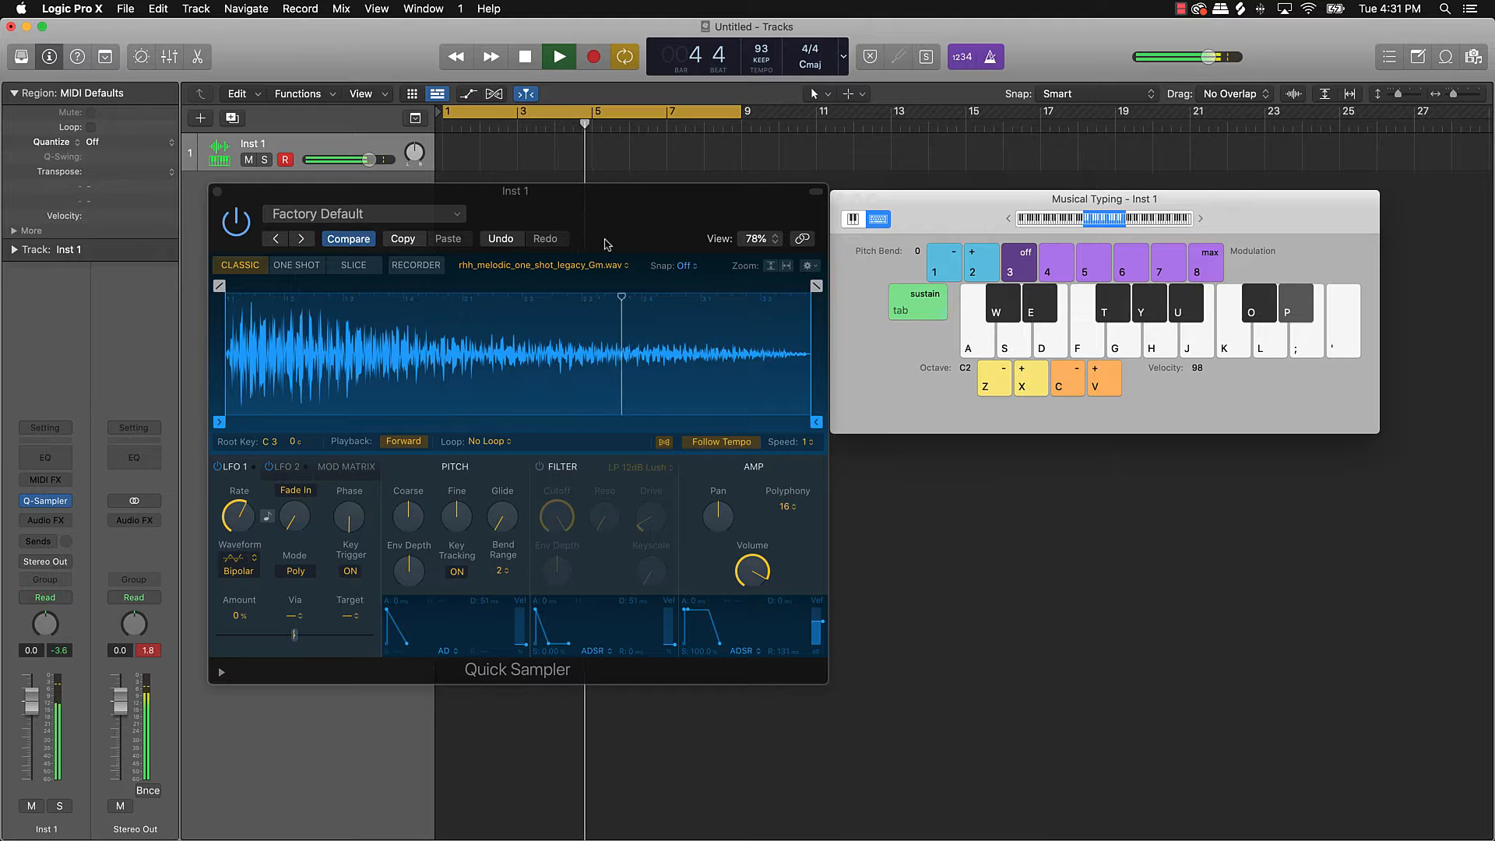
key("j")
key("h")
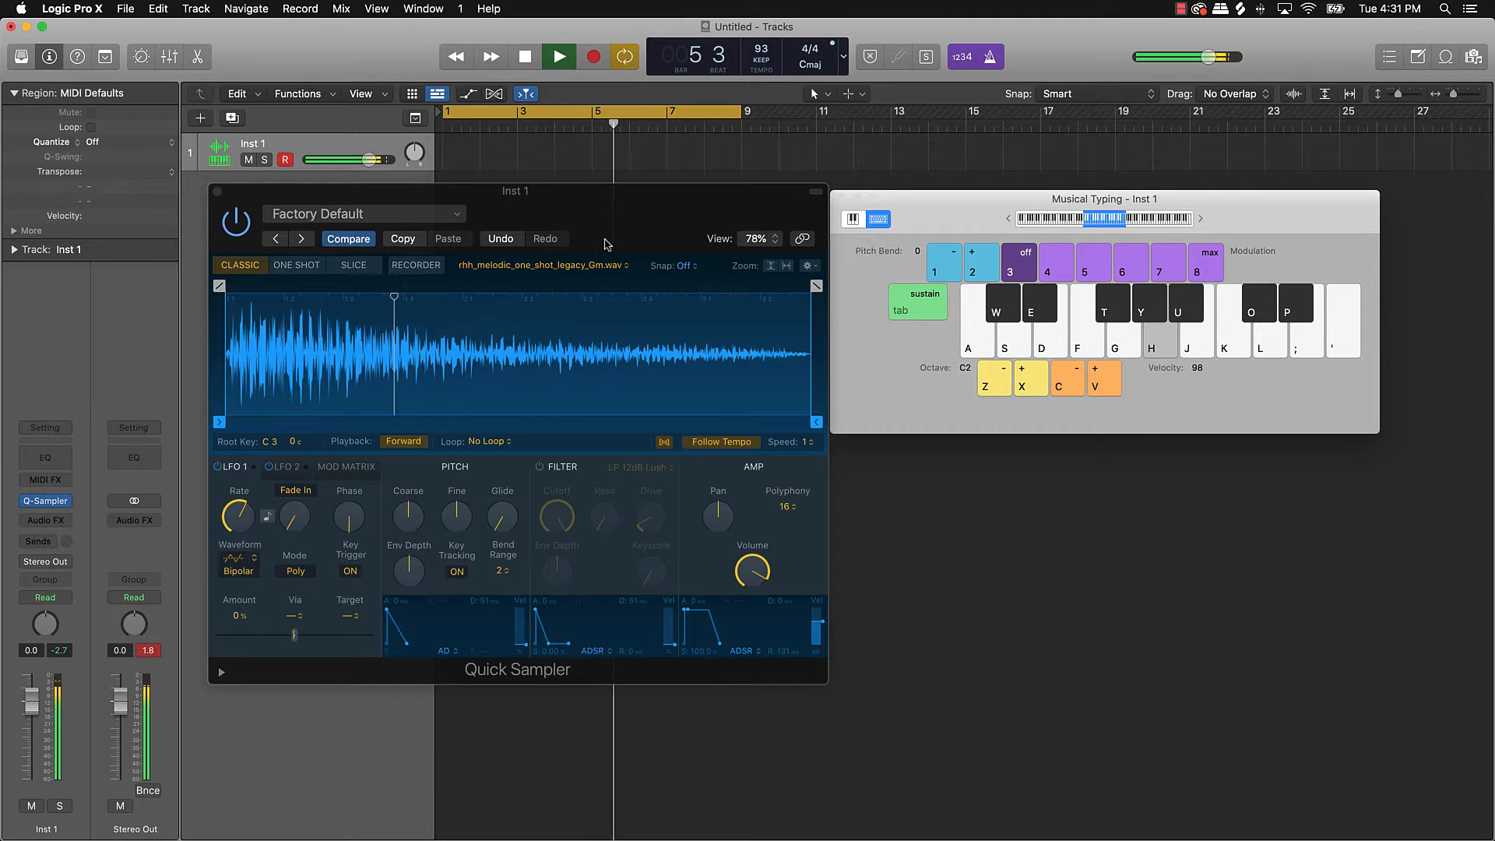
key("k")
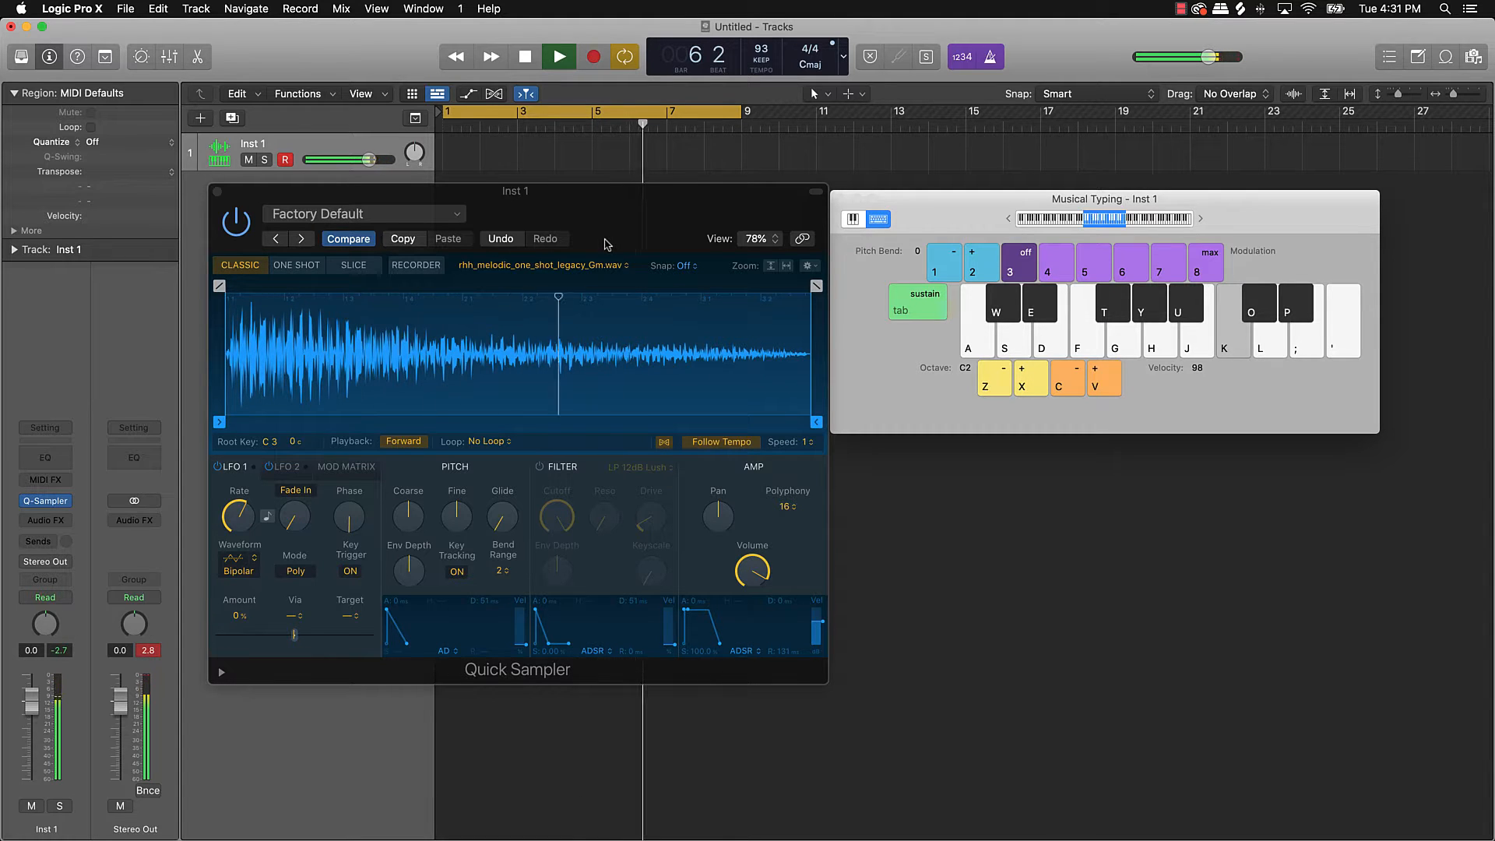
key("p")
key("k")
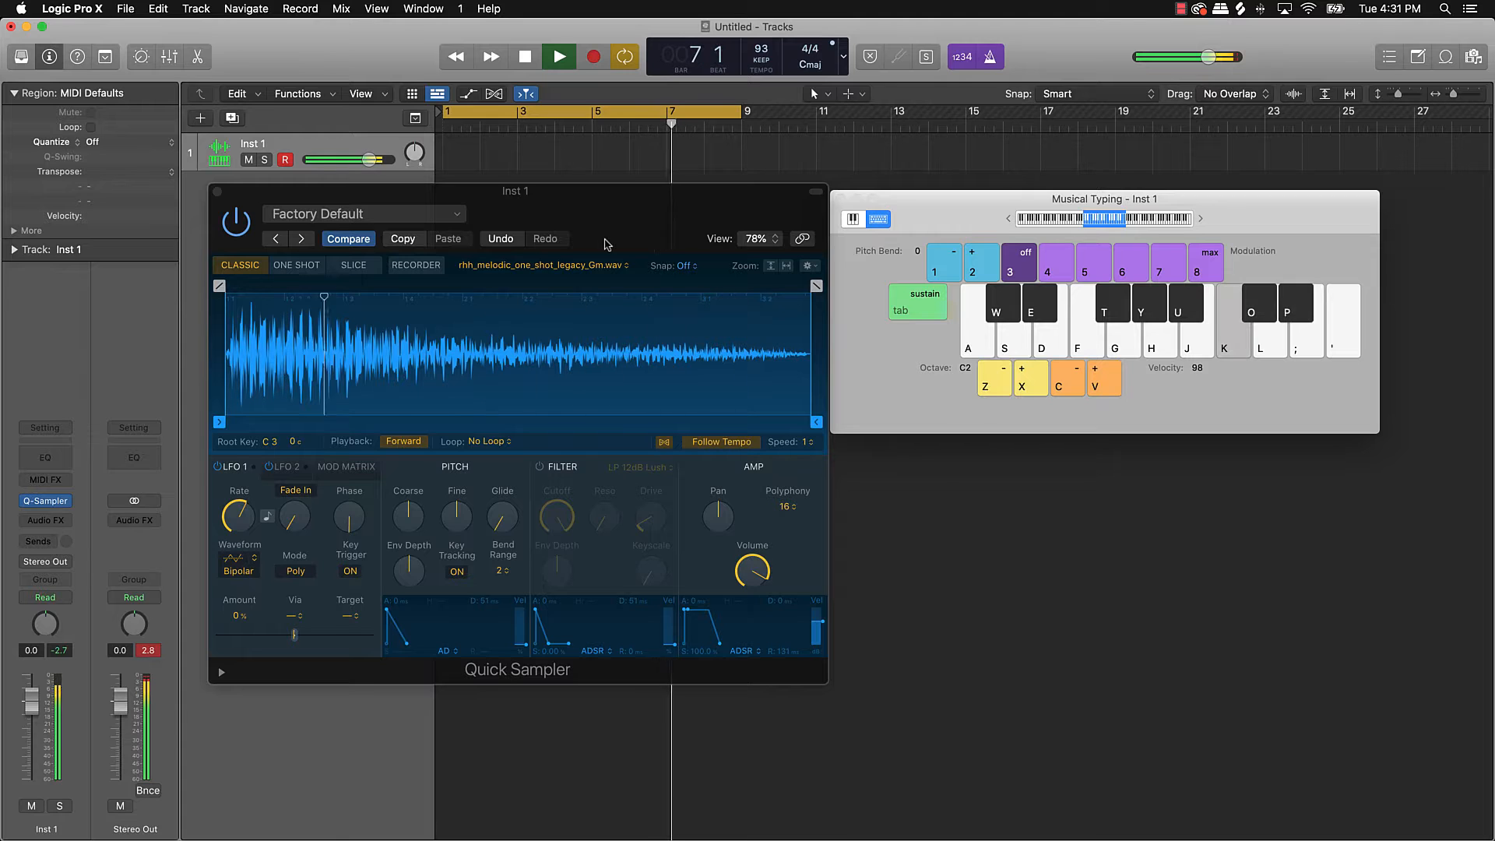
key("p")
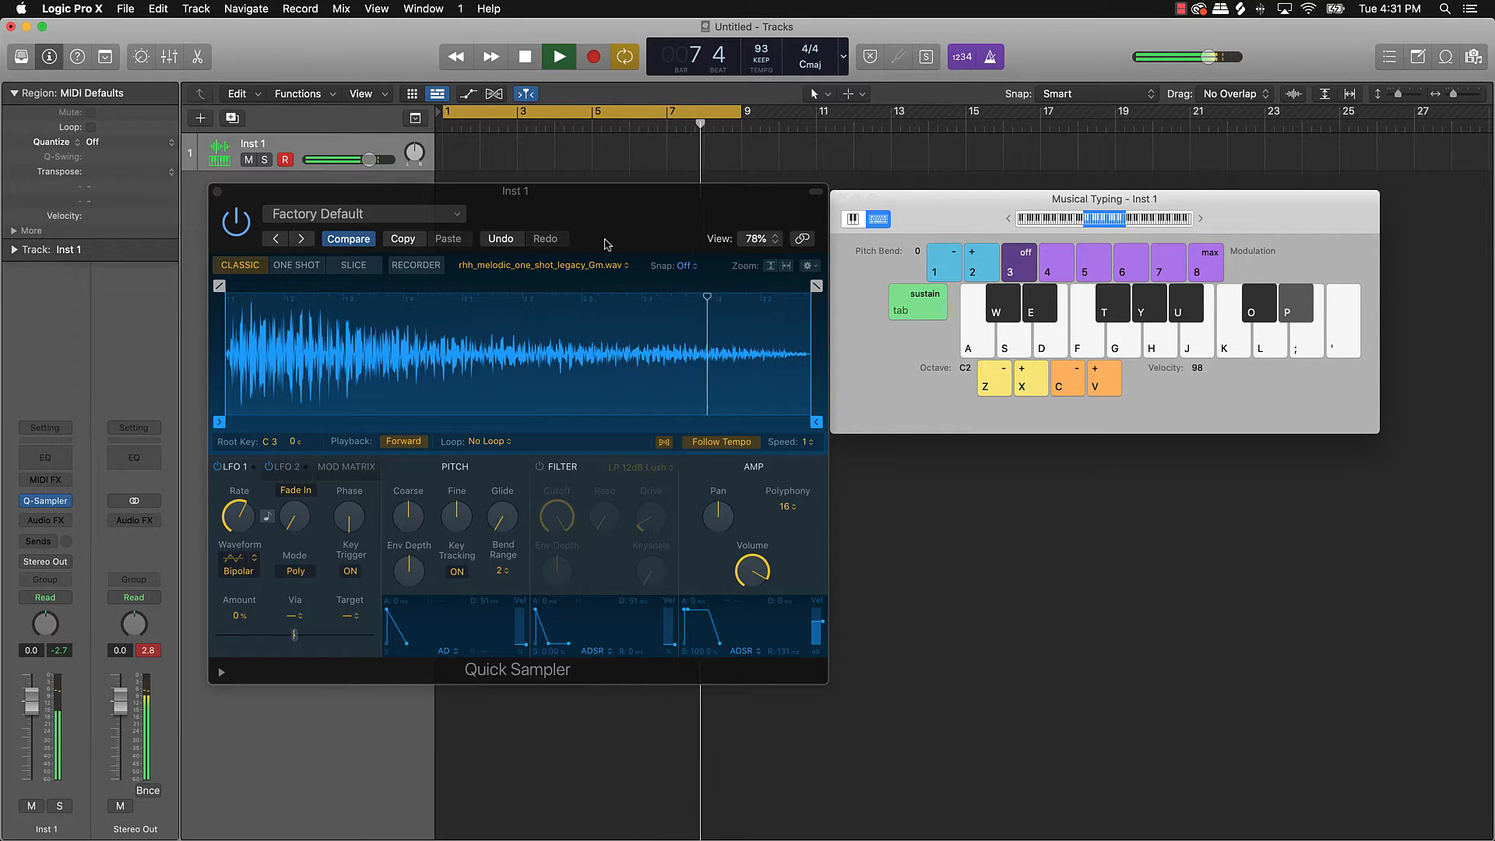
key("k")
key("p")
key("u")
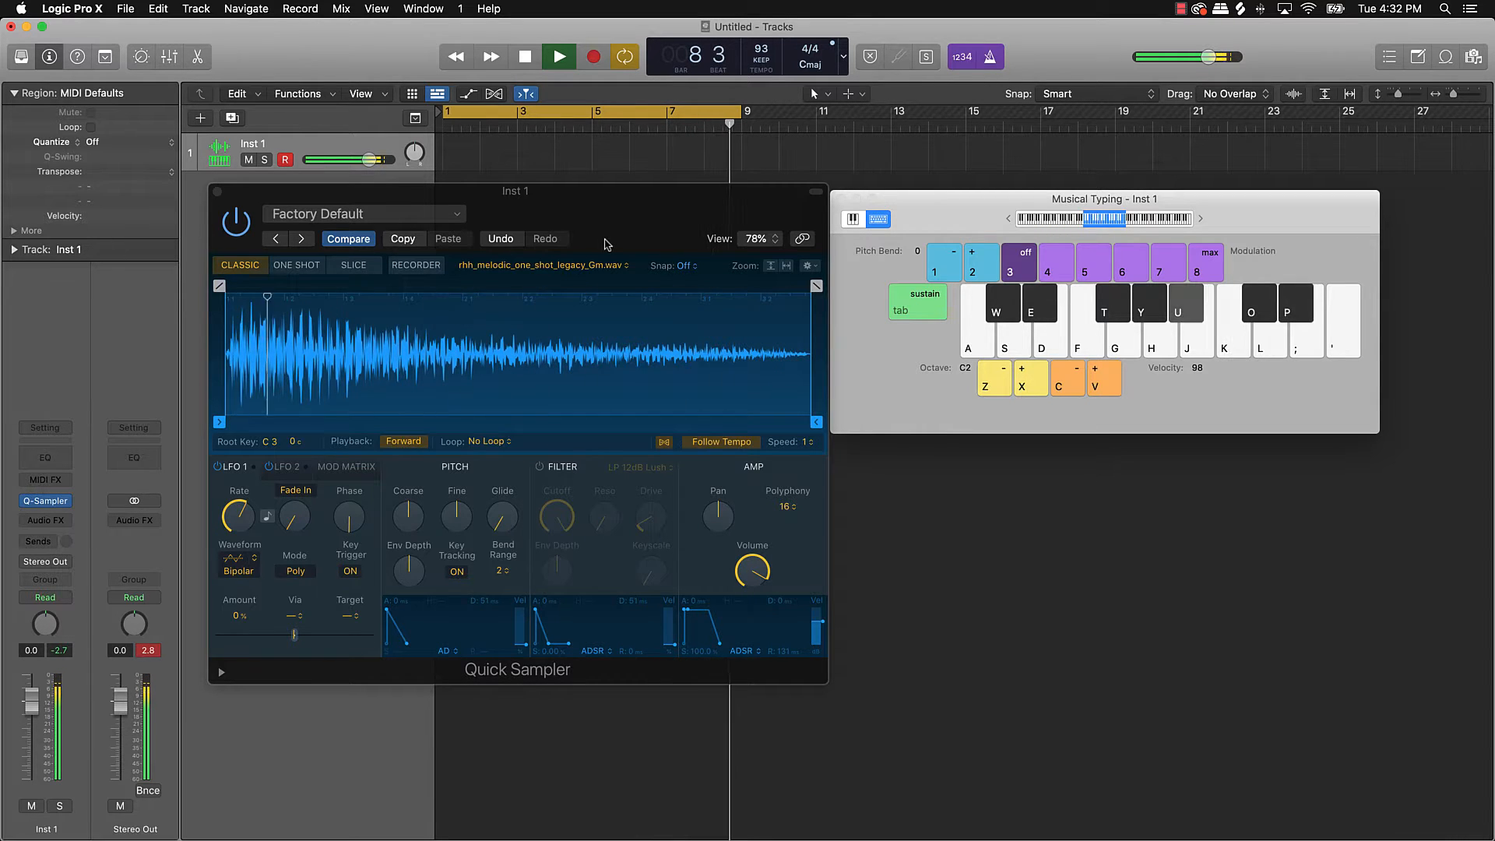
key("k")
key("h")
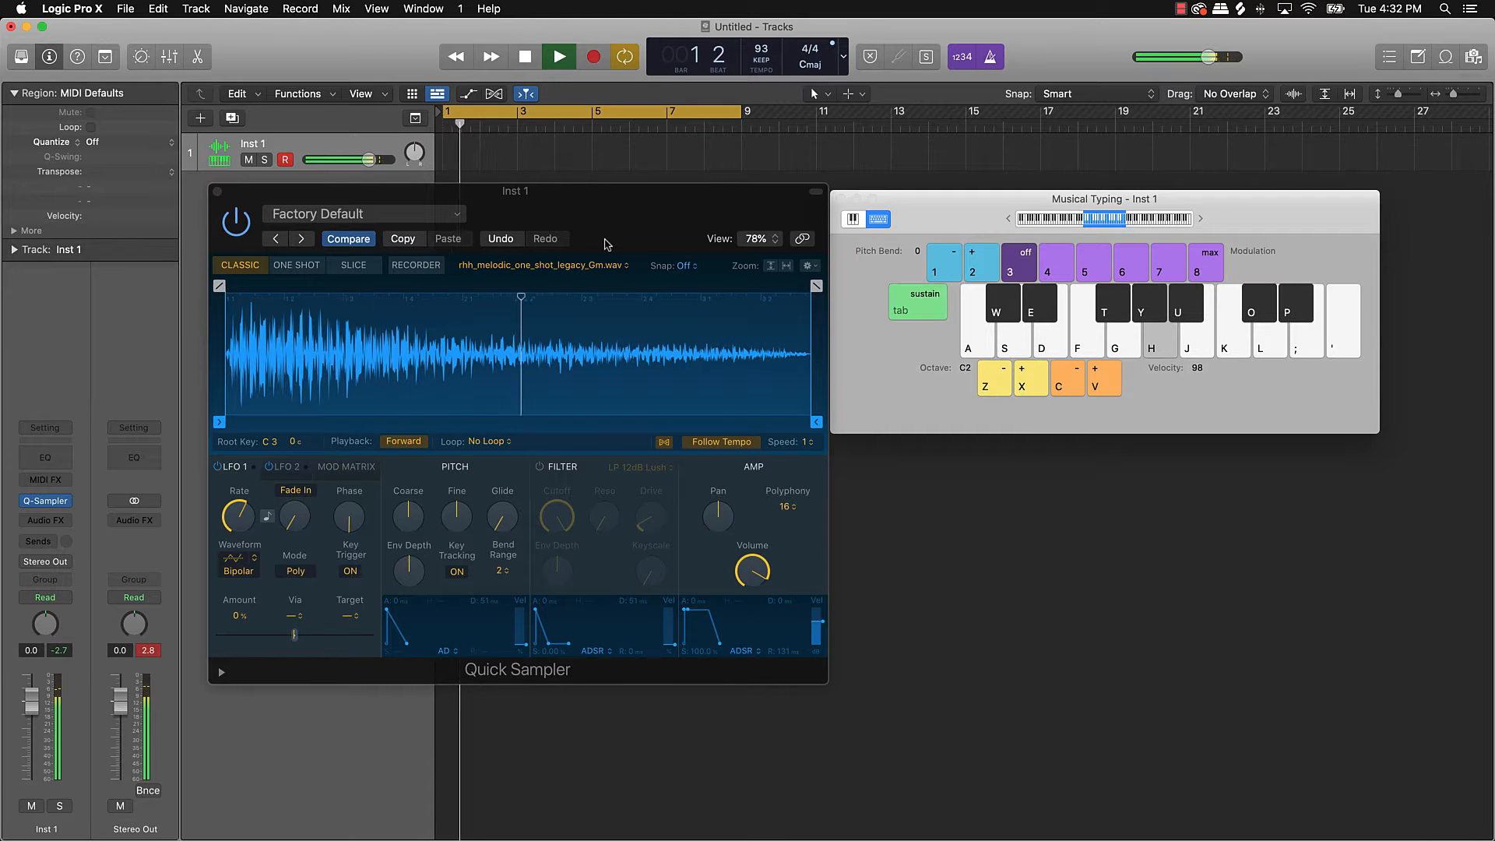
key("h")
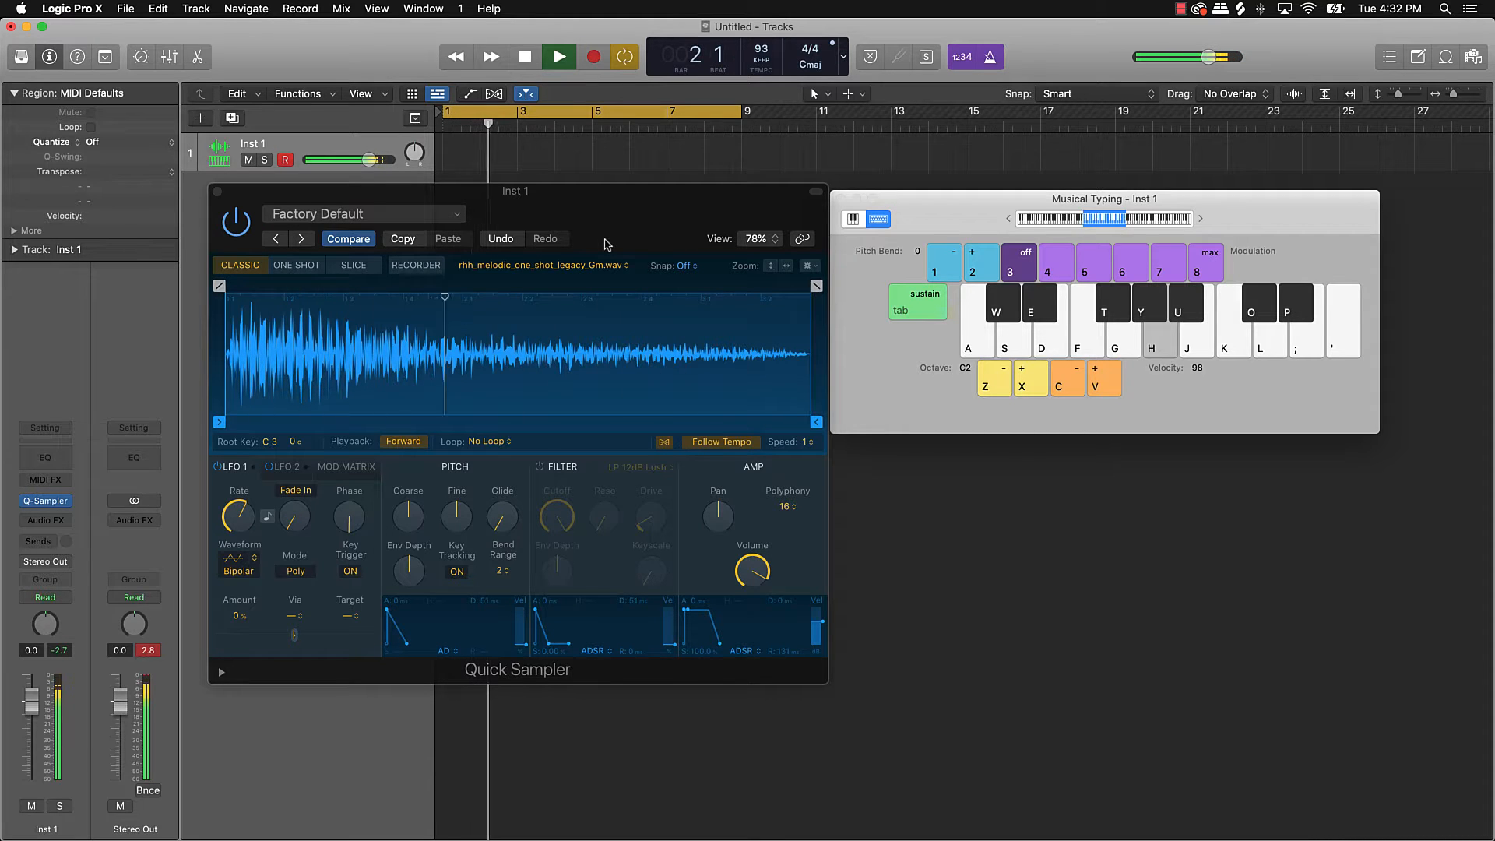
key("j")
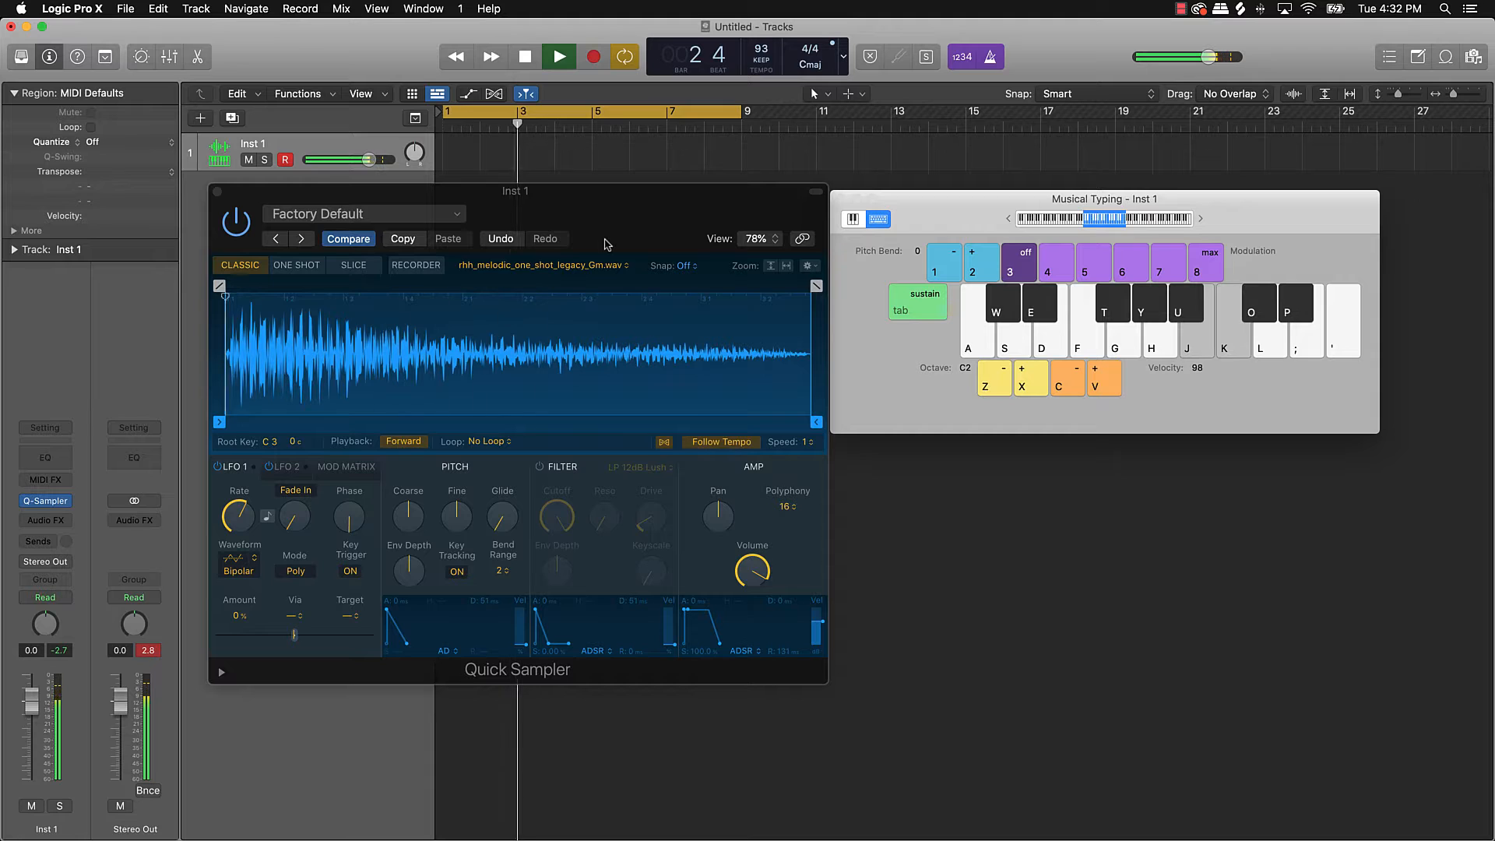
key("p")
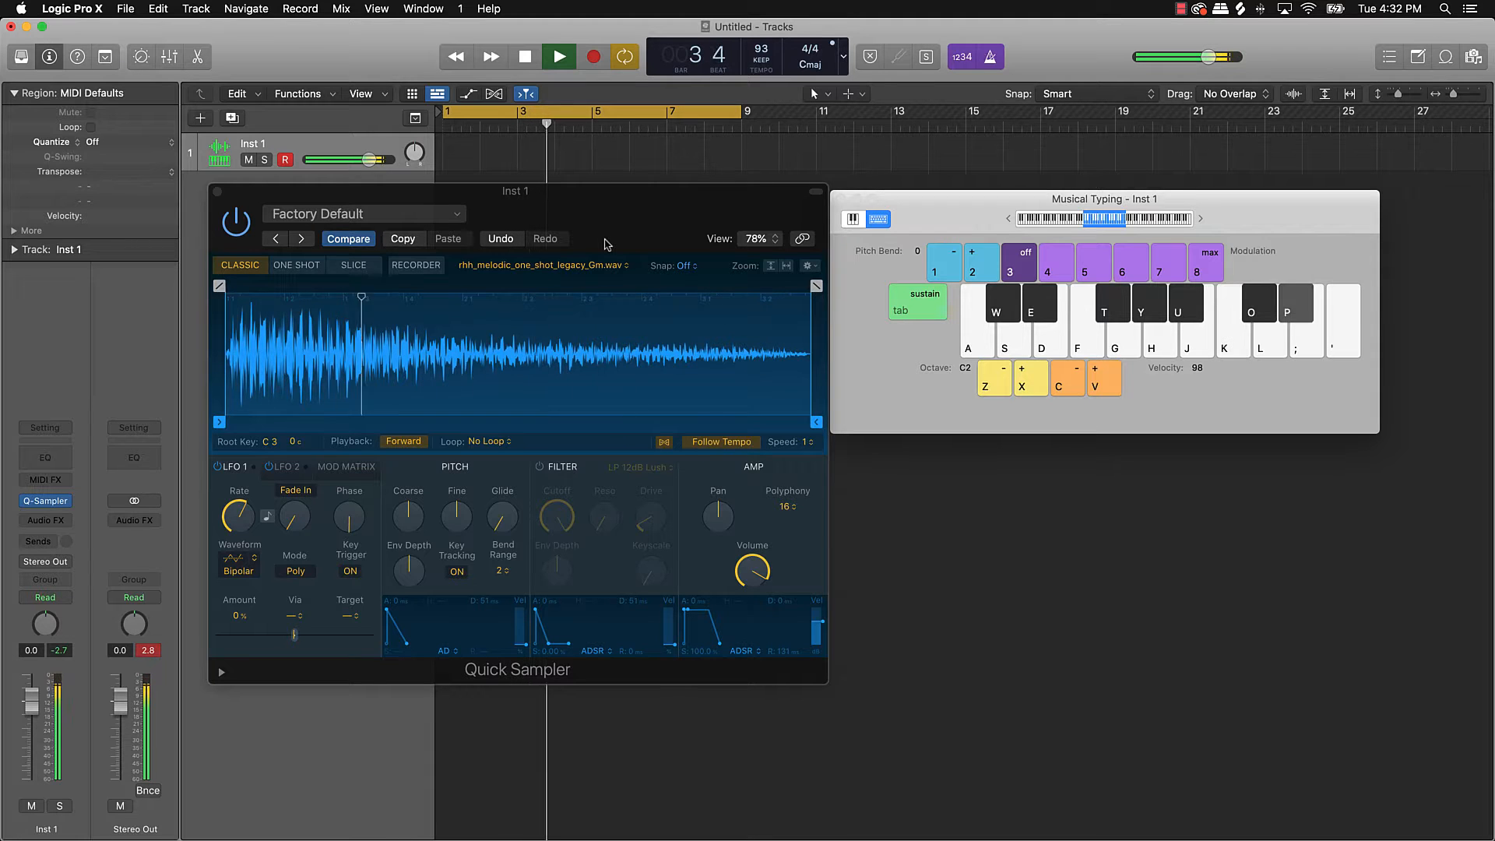
key("semicolon")
key("apostrophe")
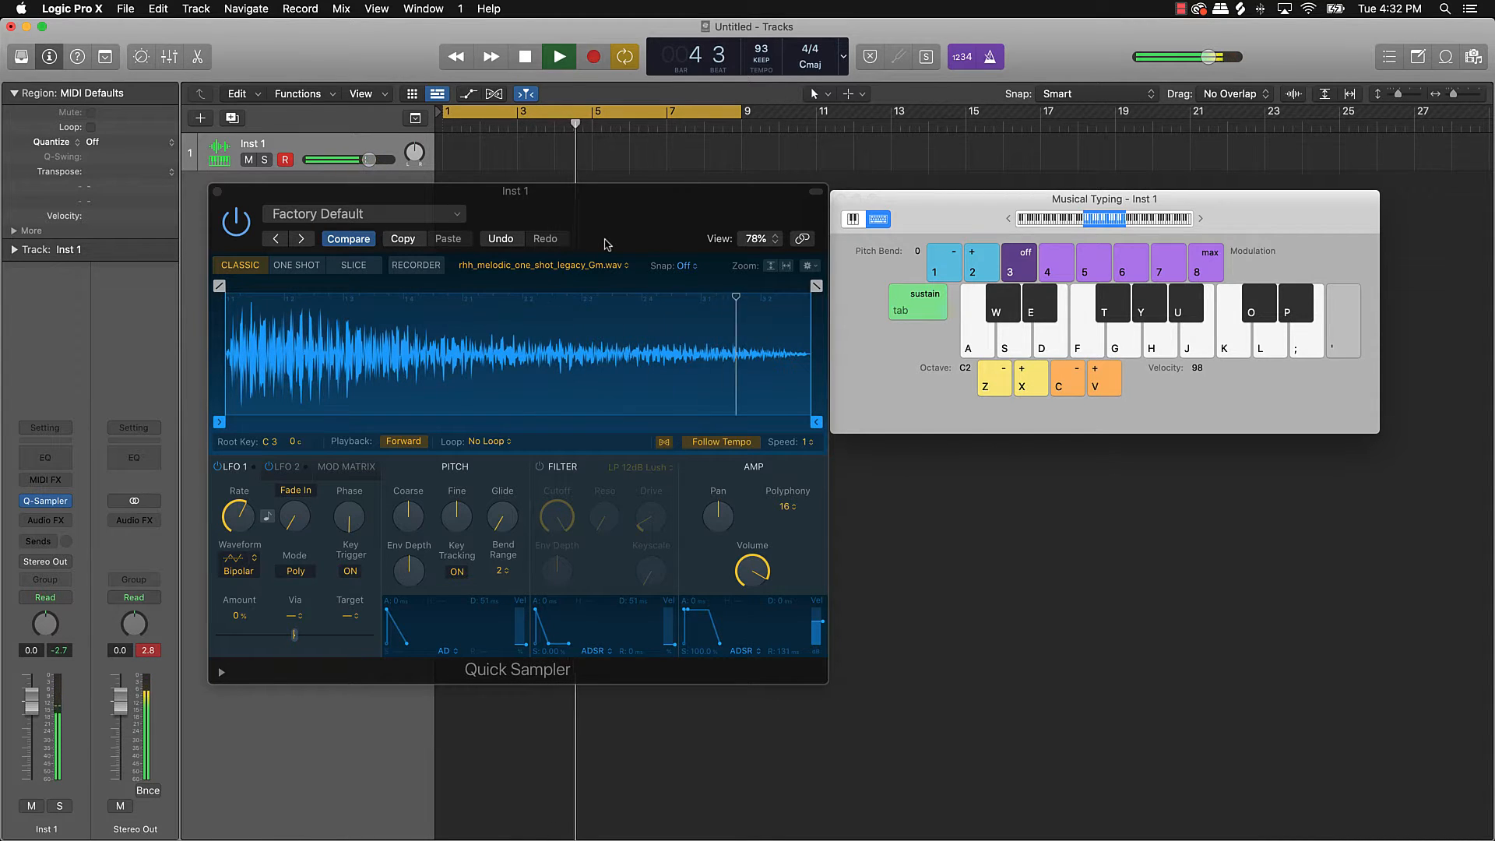
key("k")
key("apostrophe")
key("j")
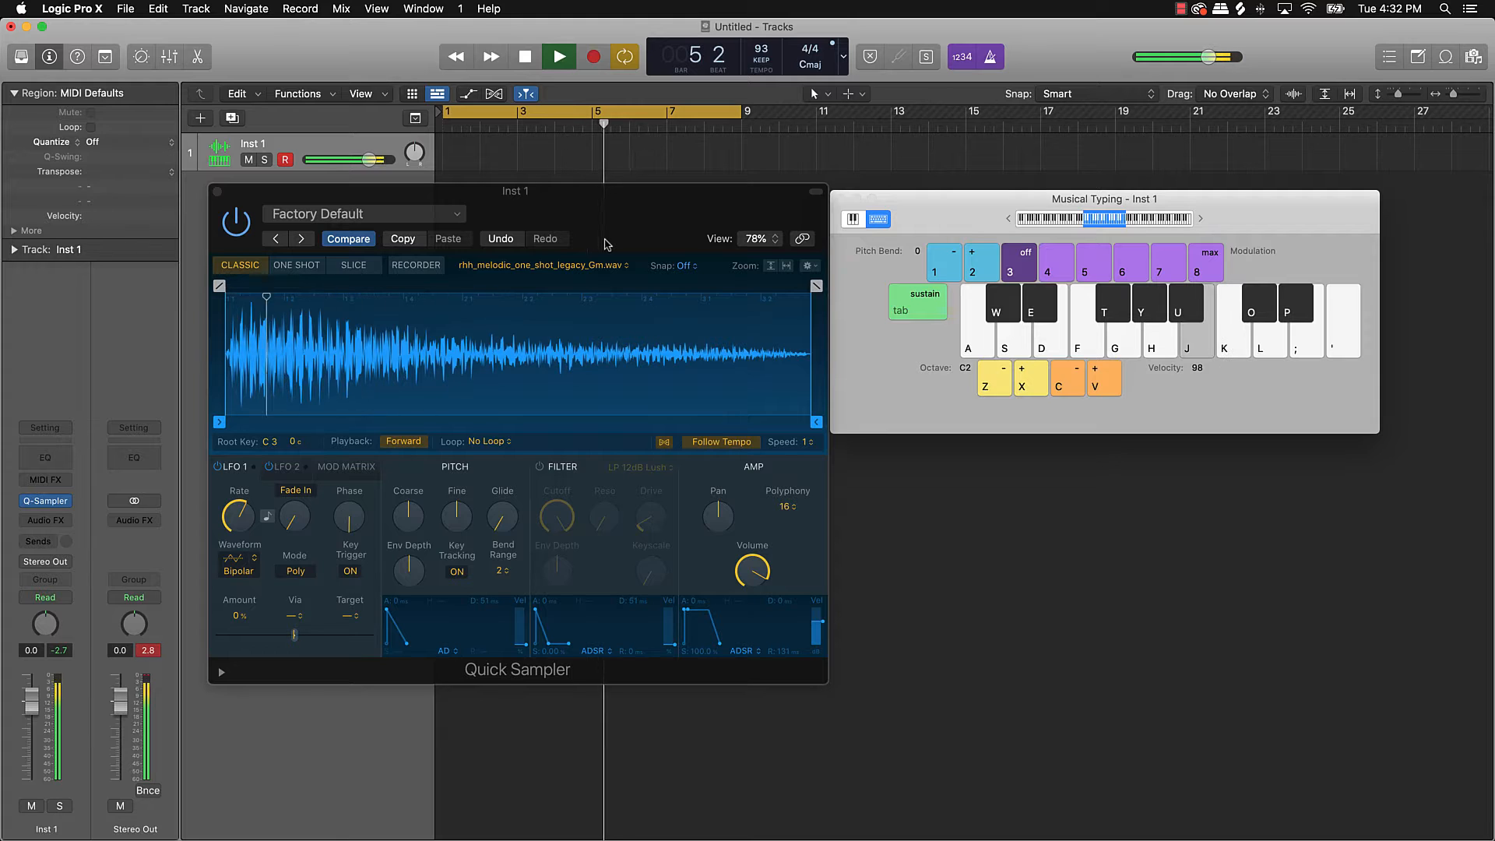
key("semicolon")
key("apostrophe")
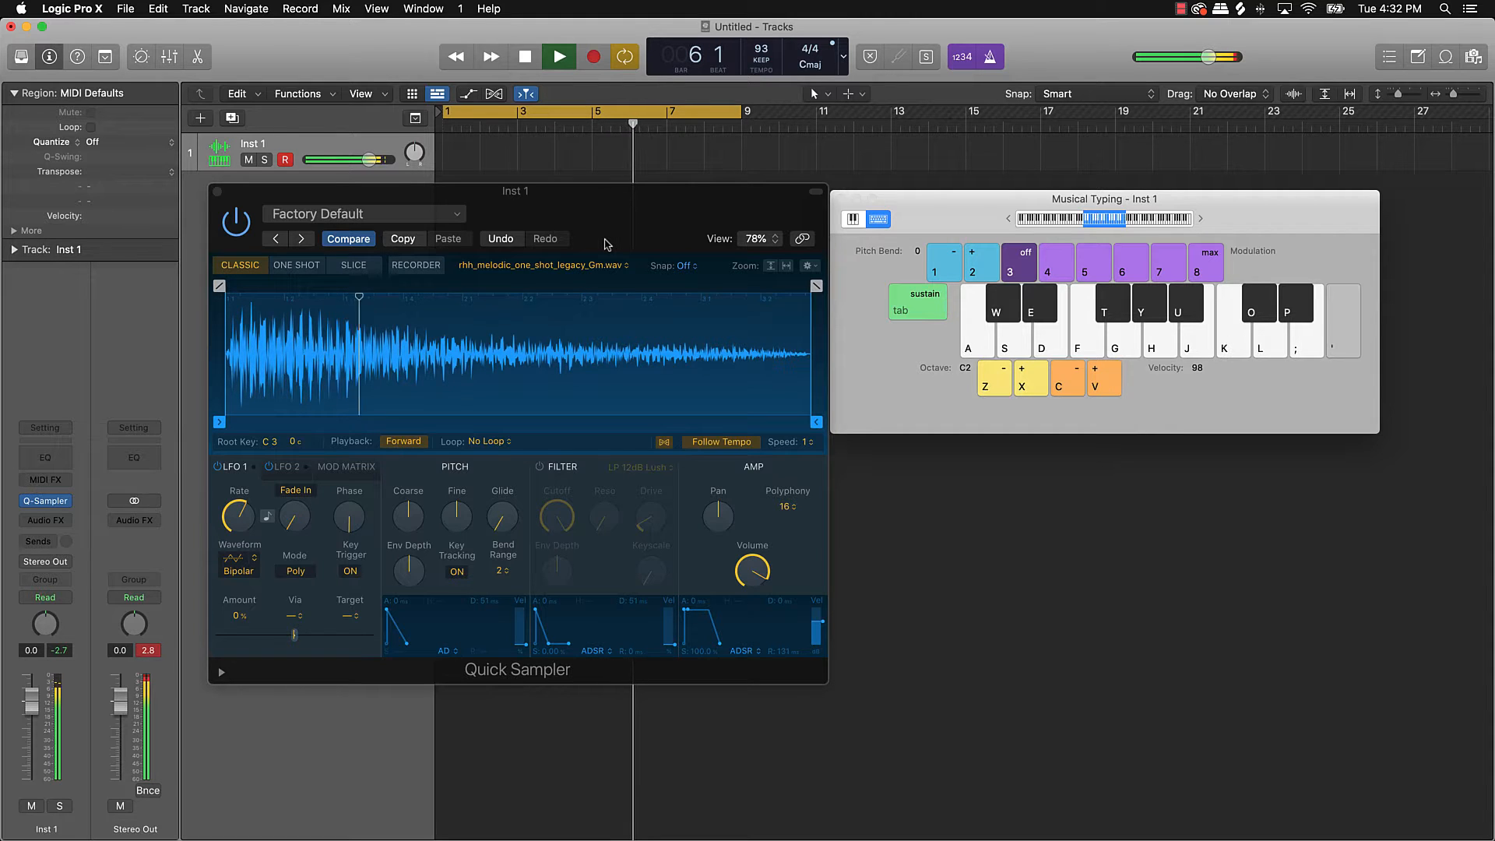
key("space")
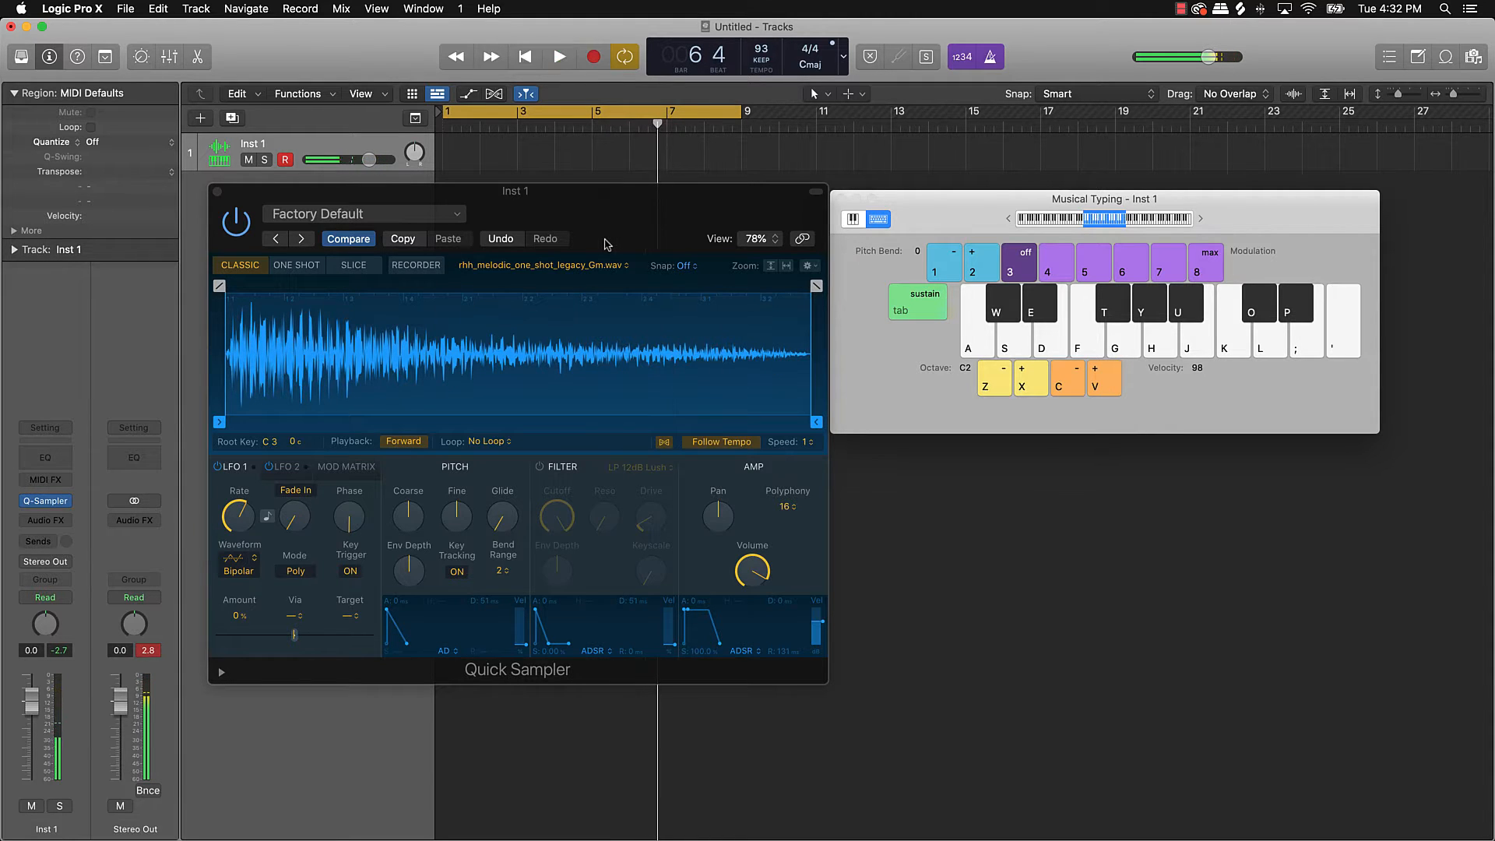
Step: Shift Musical Typing up an octave with X and try out more melody notes
key("h")
key("g")
key("f")
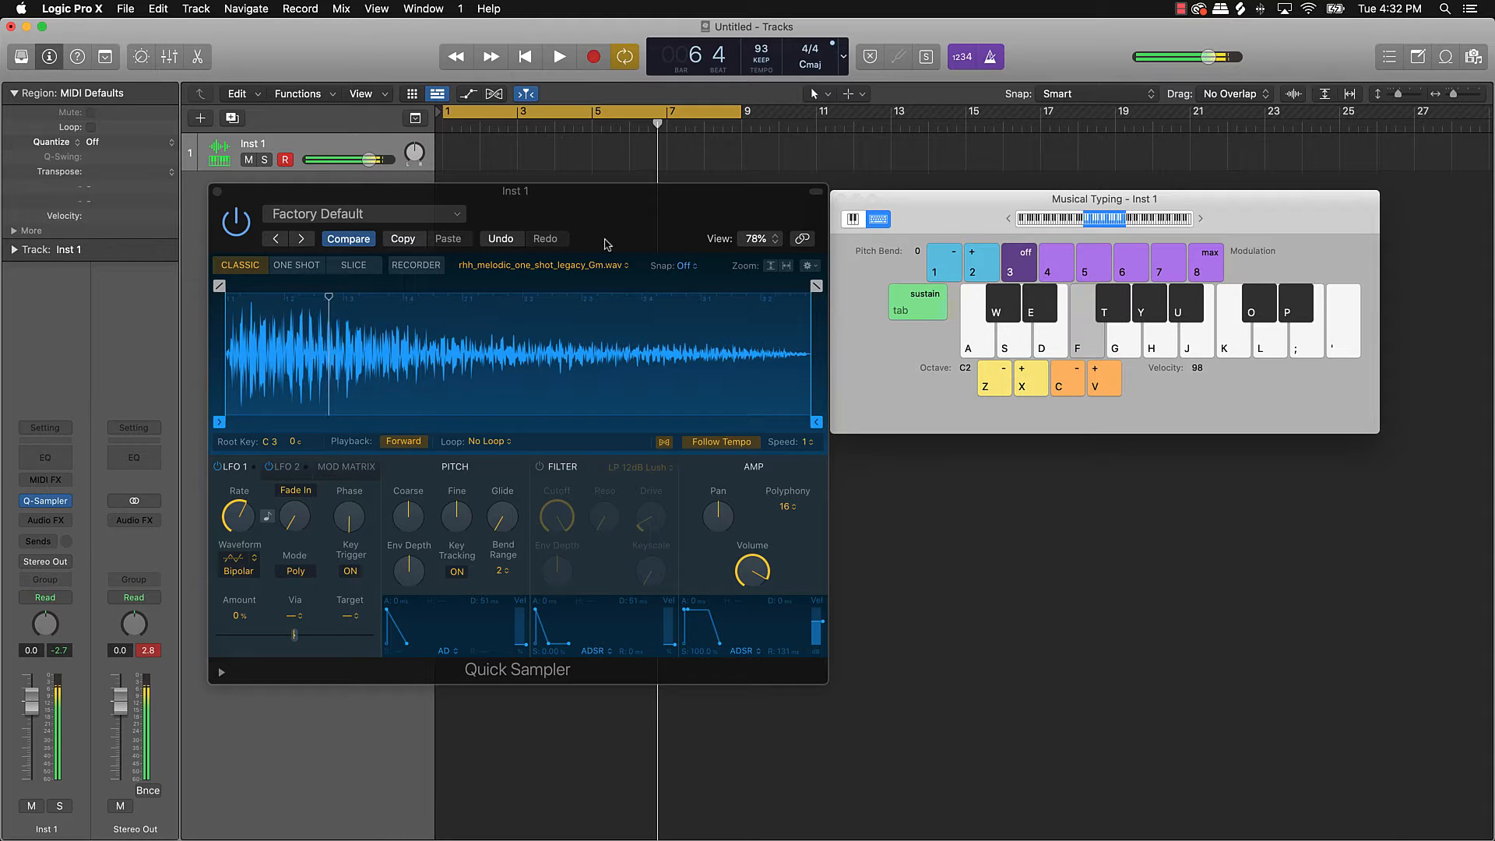
key("x")
key("k")
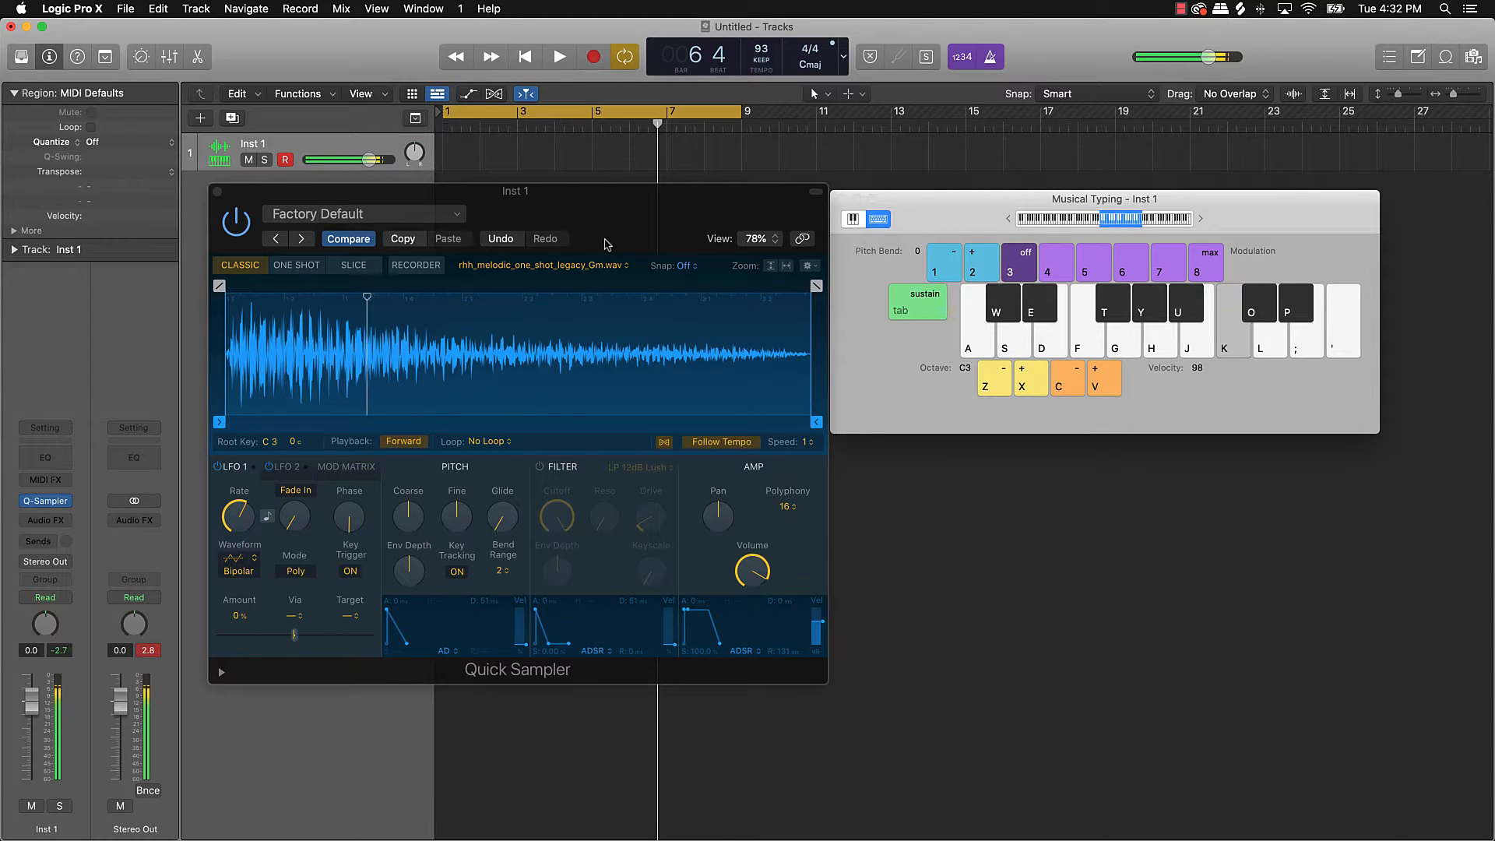
key("g")
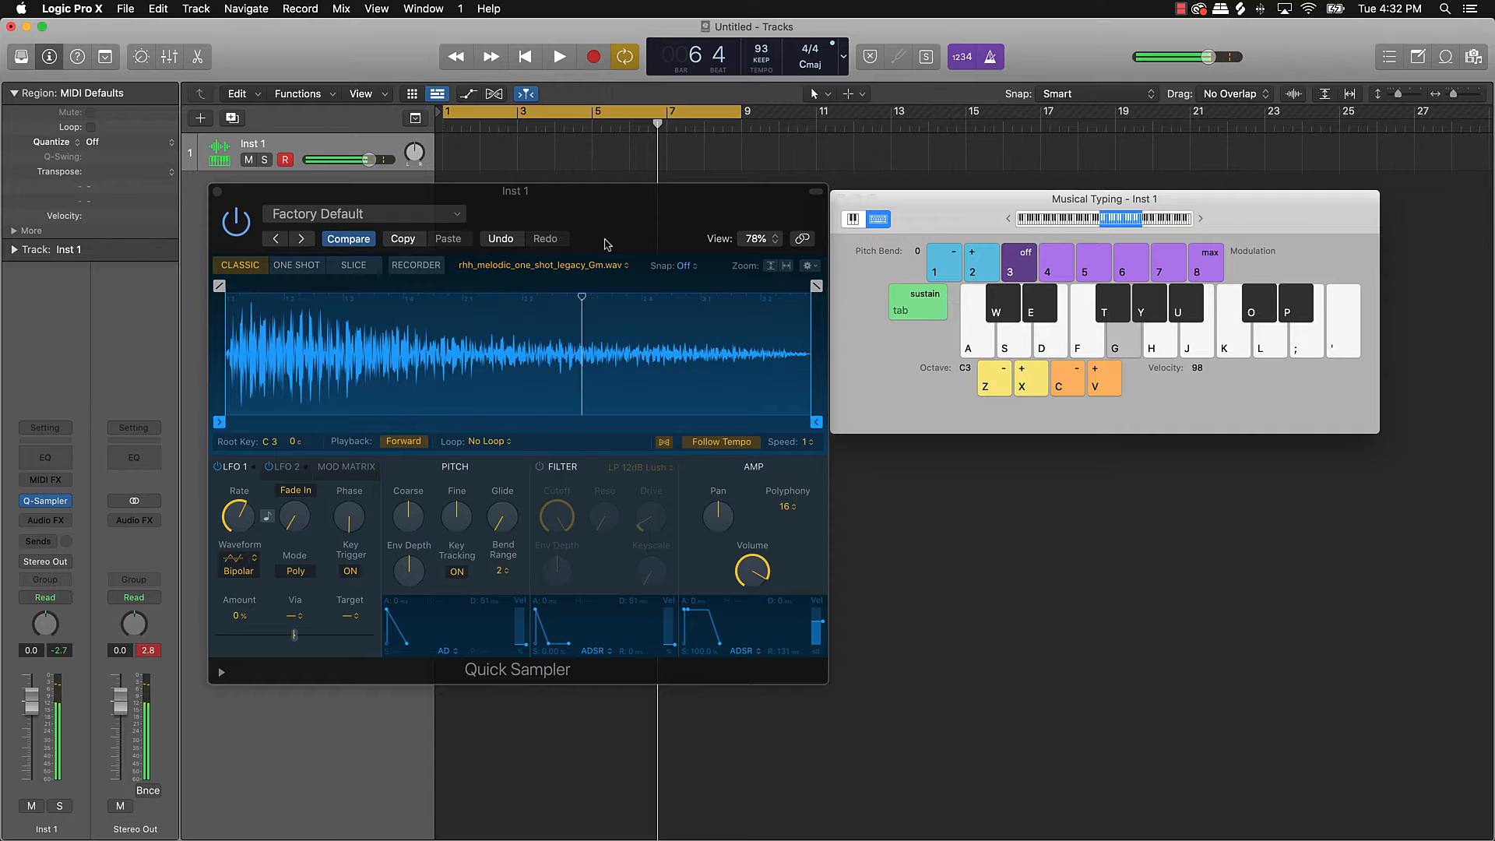
key("h")
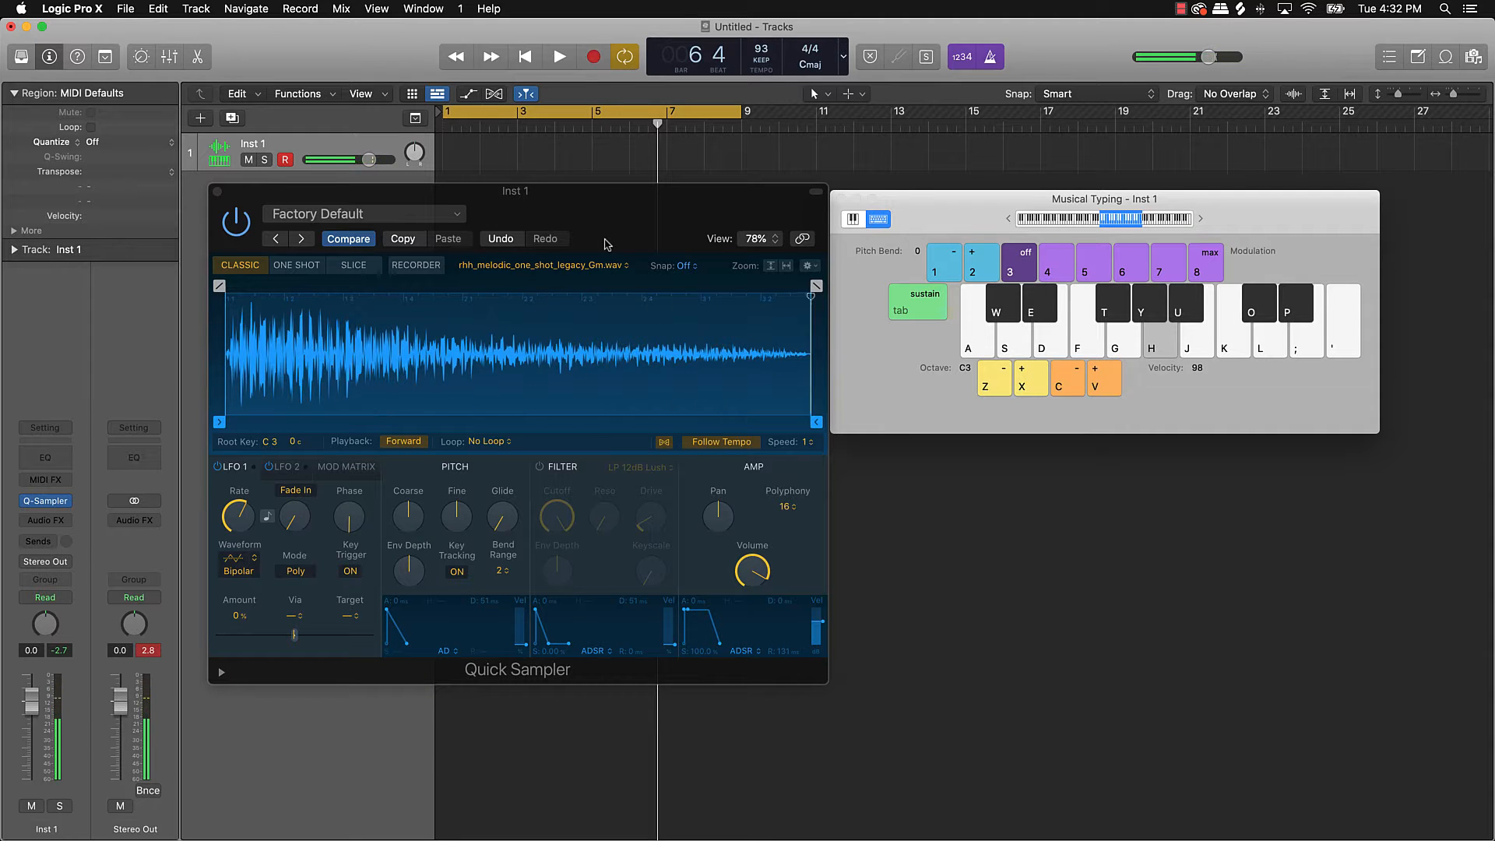
key("k")
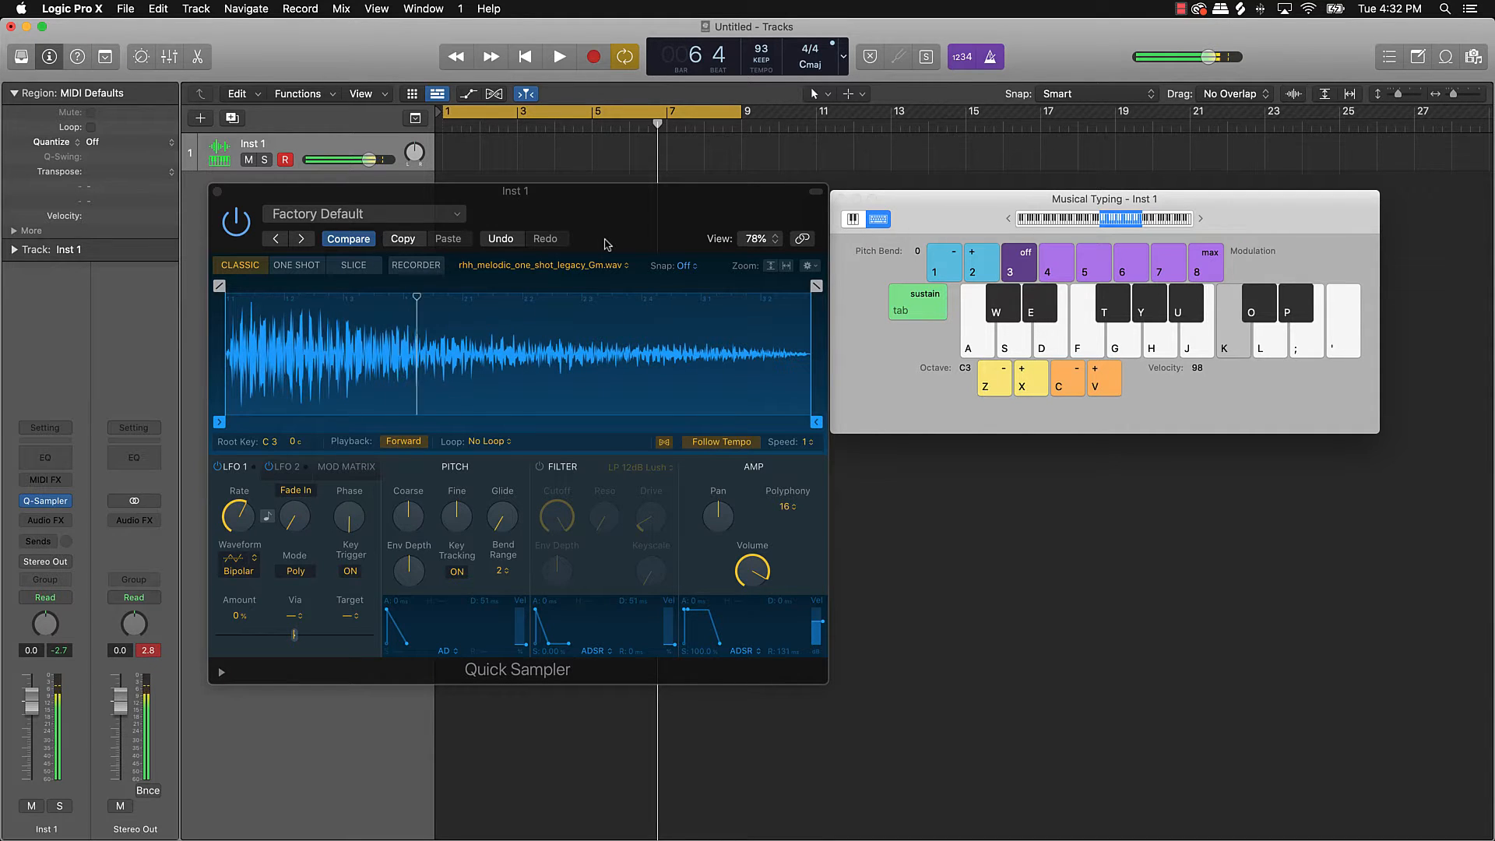
key("g")
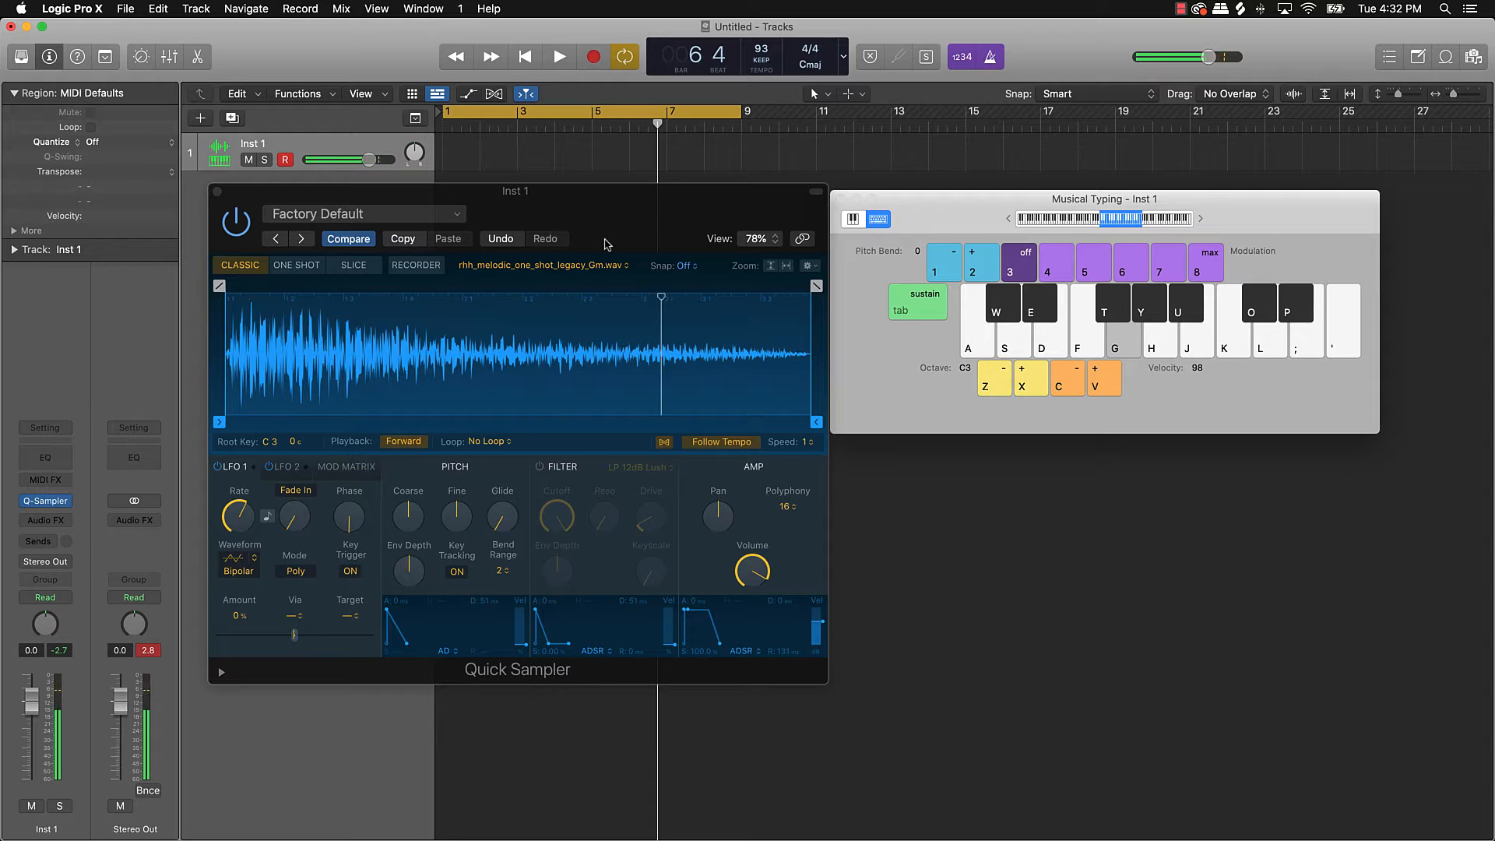
key("h")
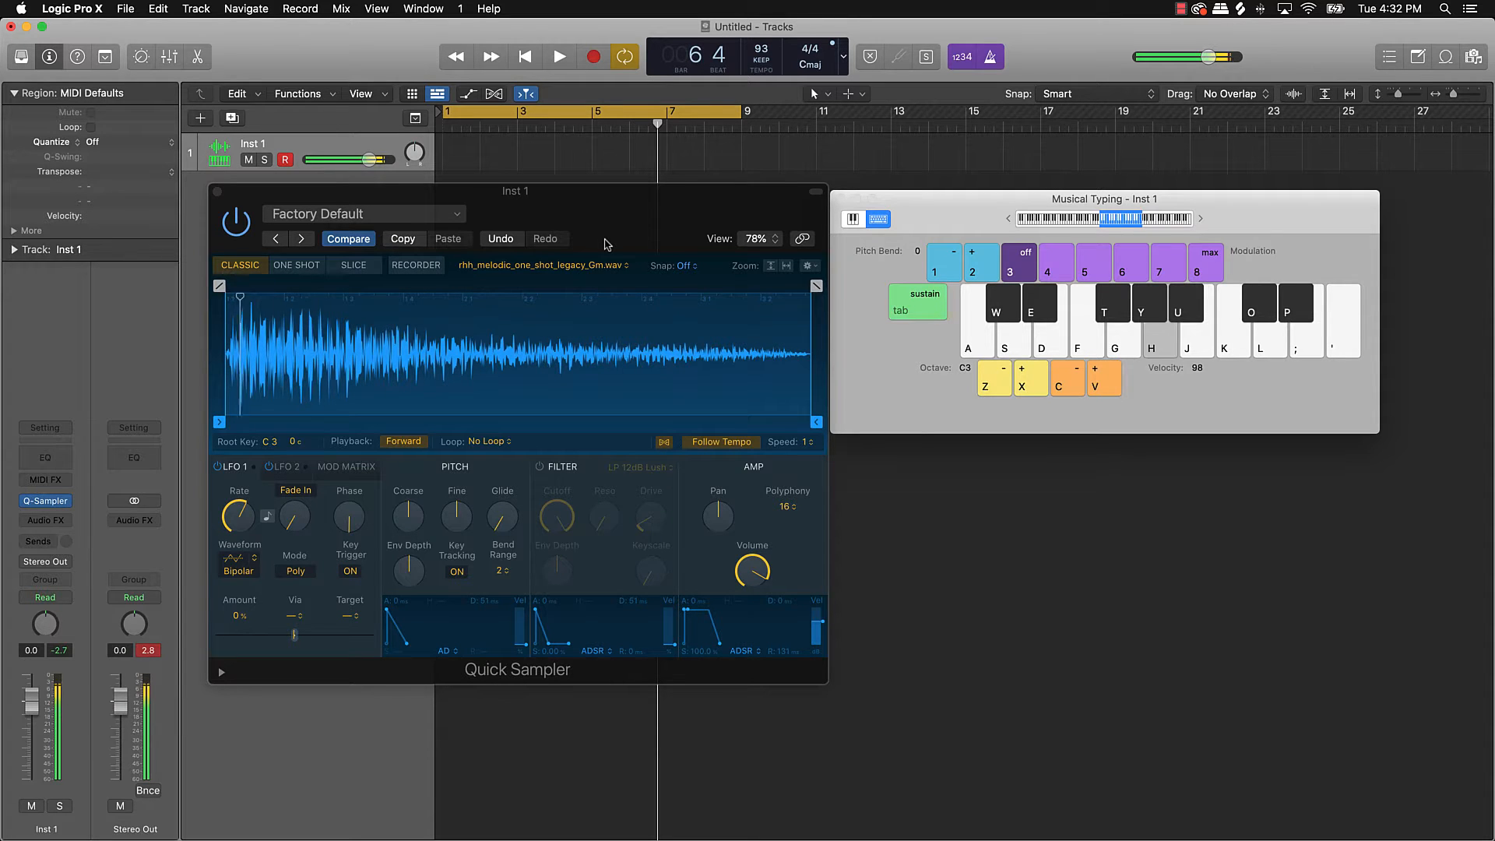
key("k")
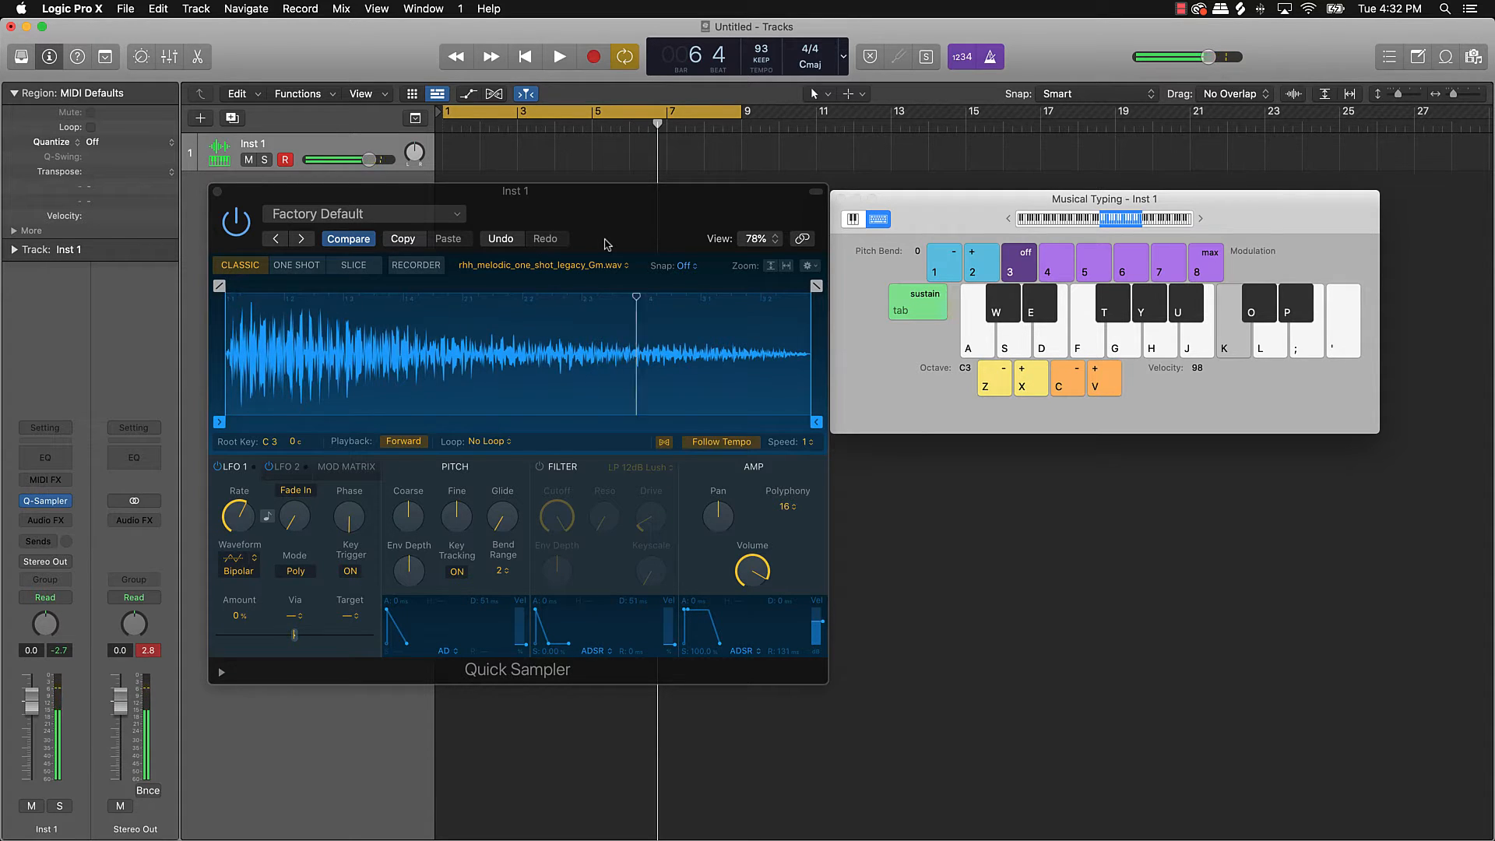
key("g")
key("h")
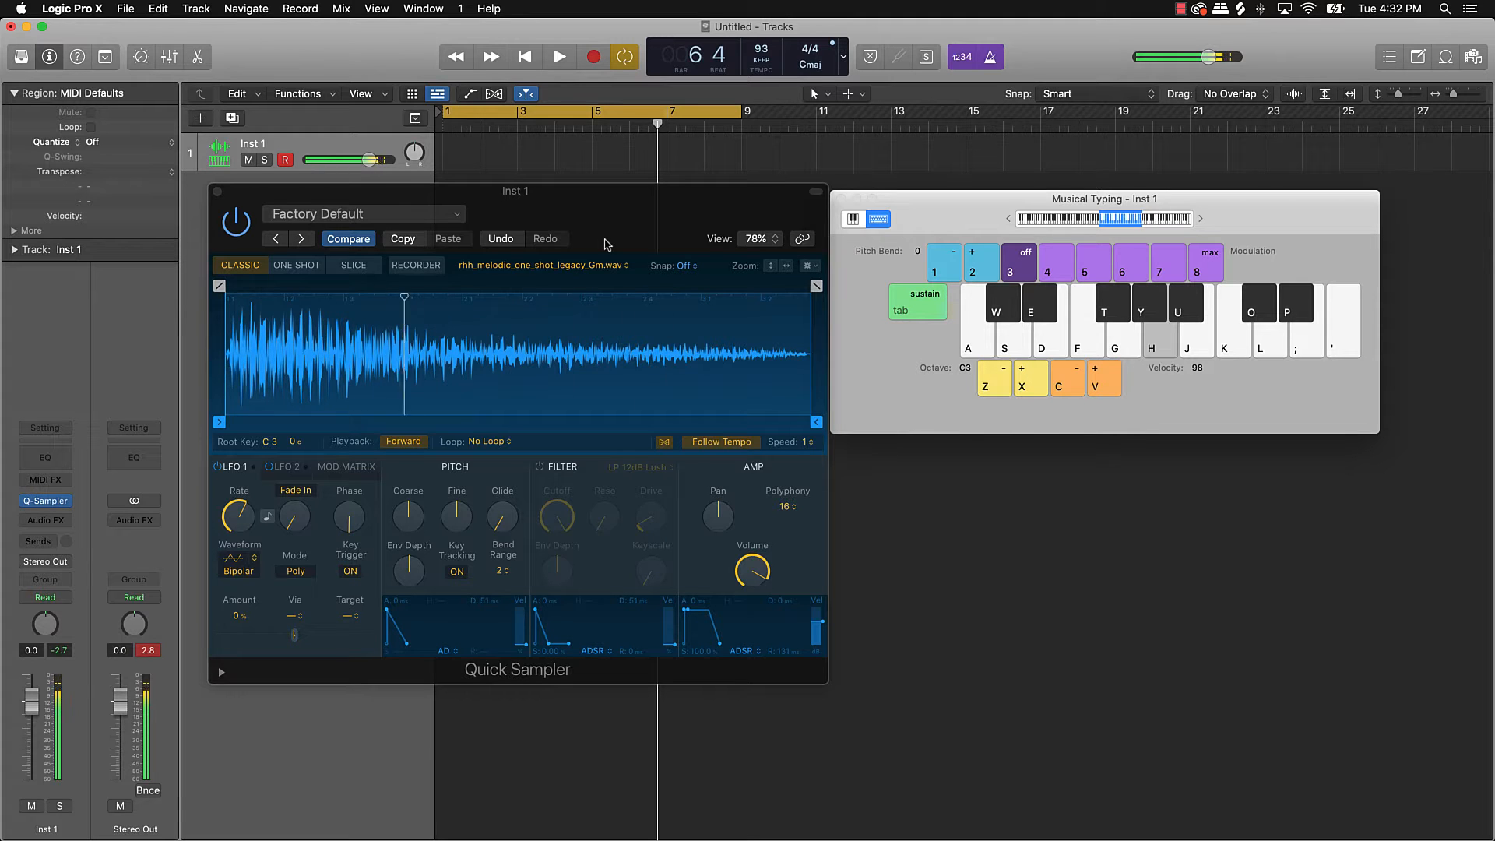
key("j")
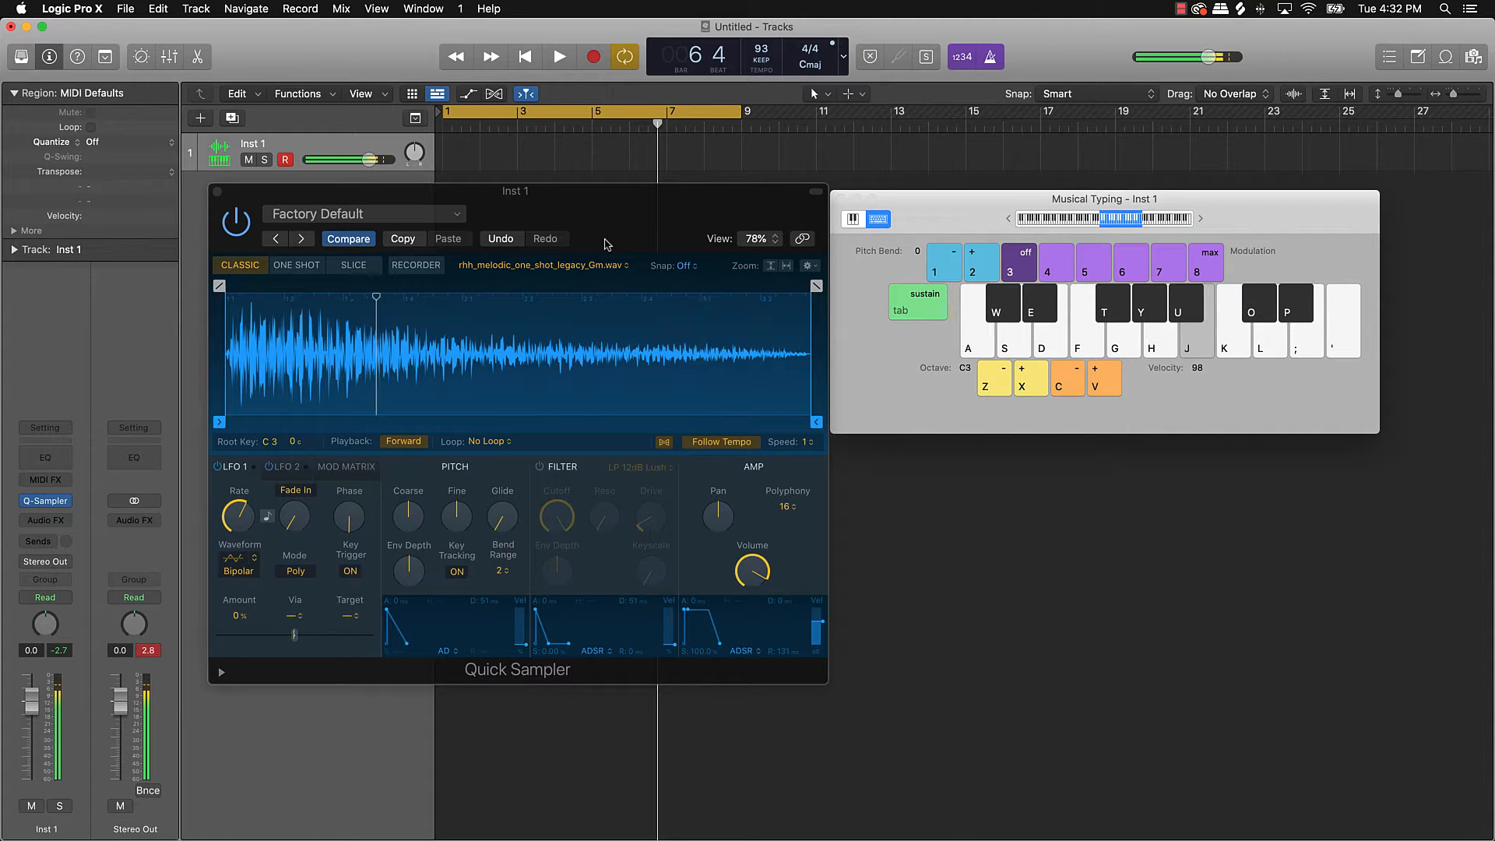
key("k")
key("g")
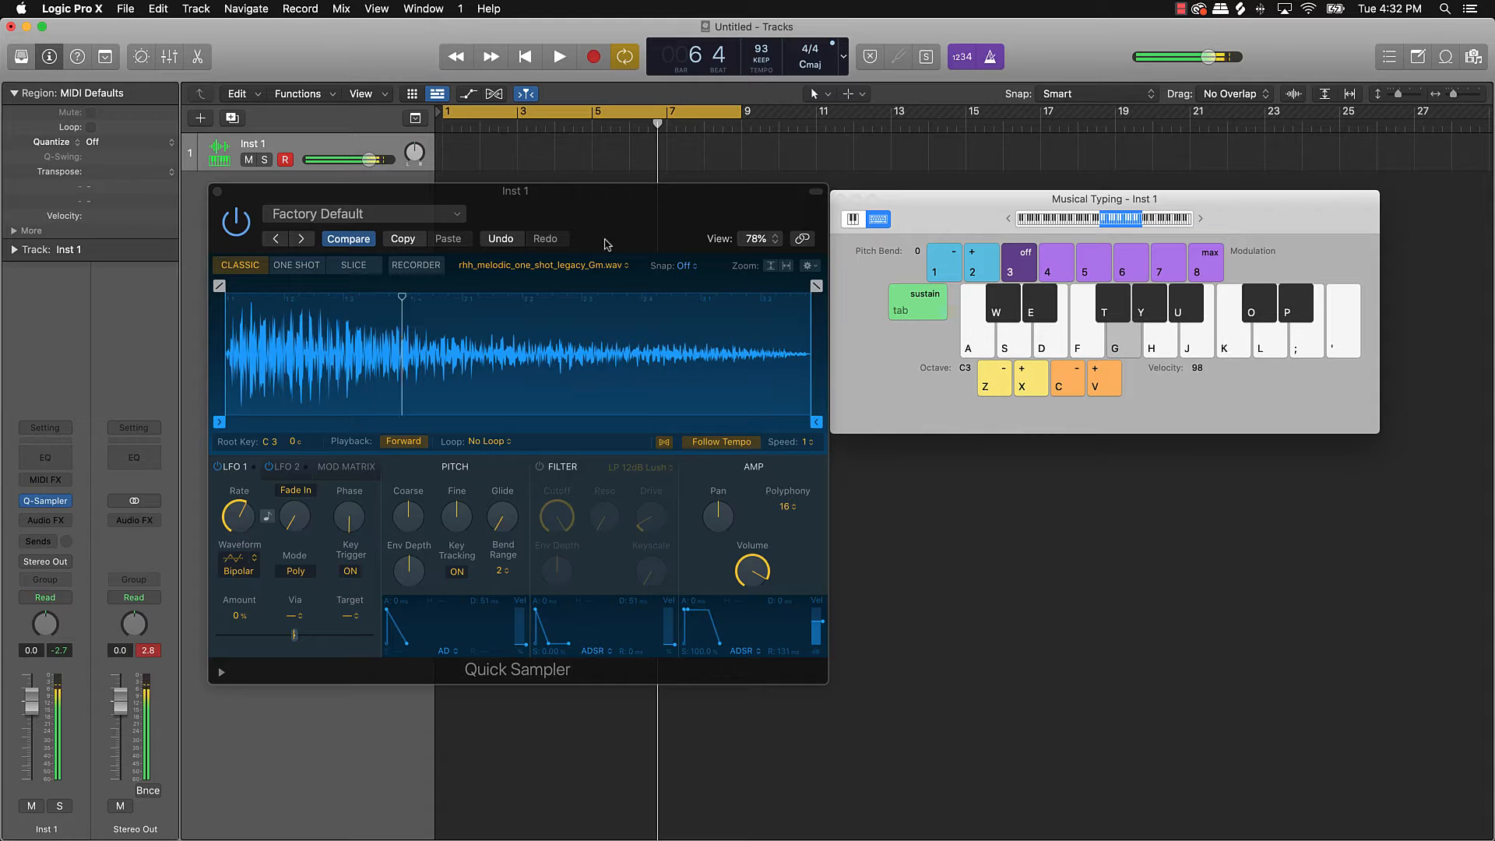
key("h")
key("d")
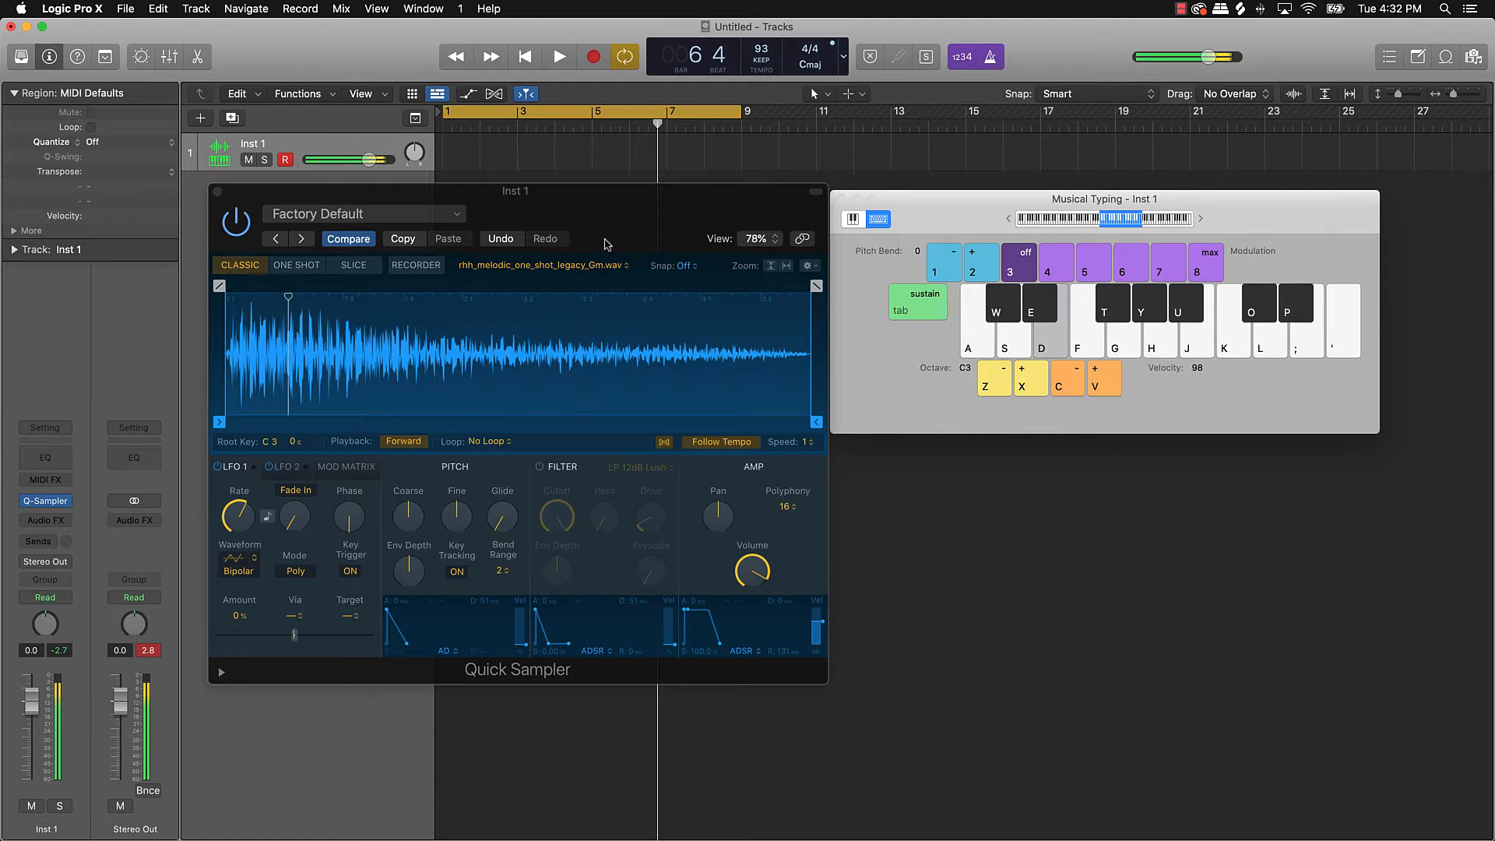
key("s")
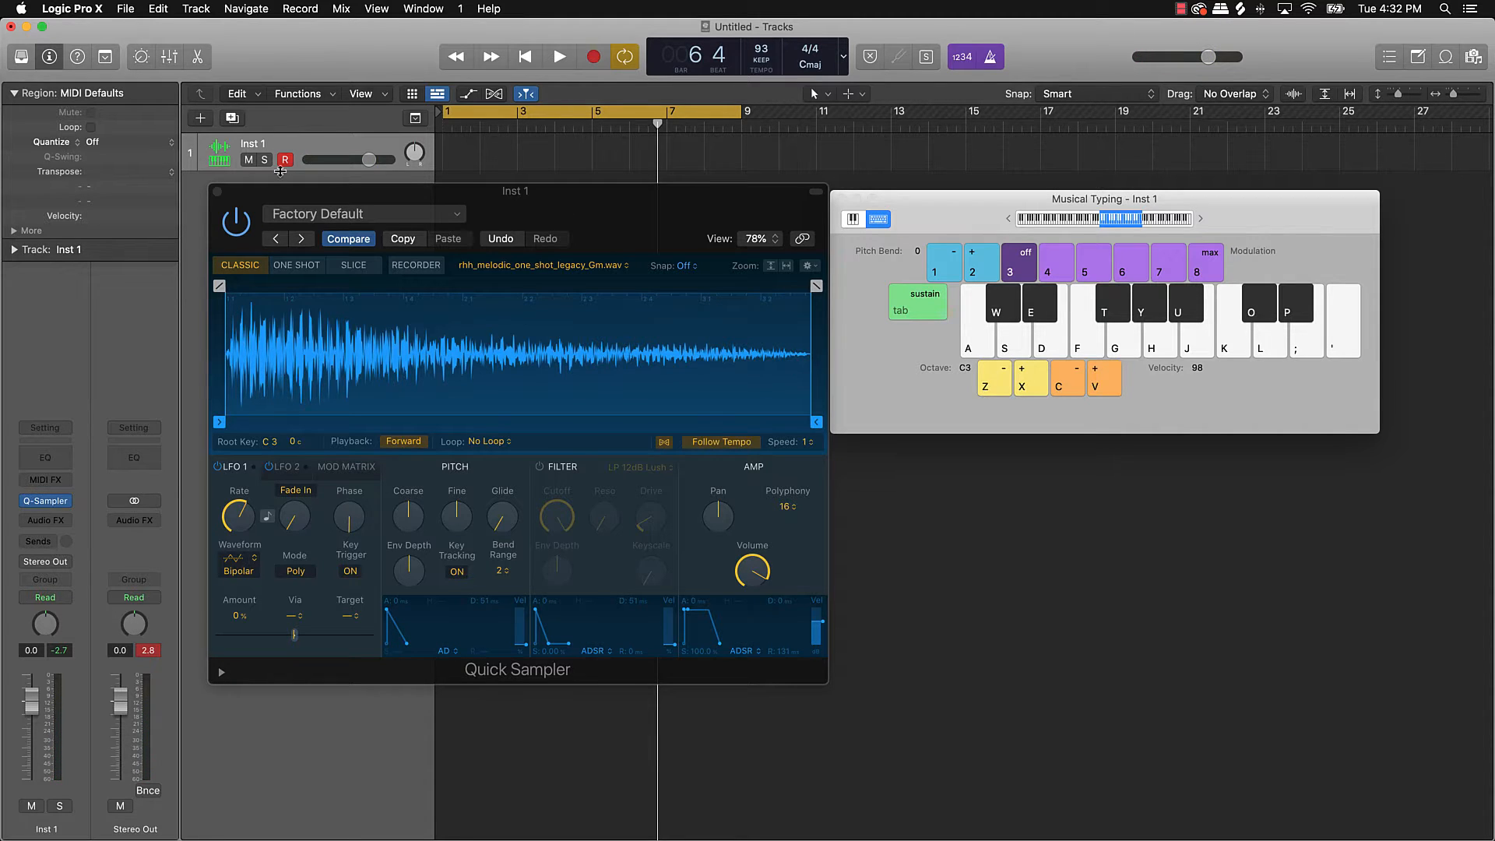
Step: Close Inst 1's sampler, add a second Quick Sampler track, Inst 2, and bring Splice forward
left_click(218, 192)
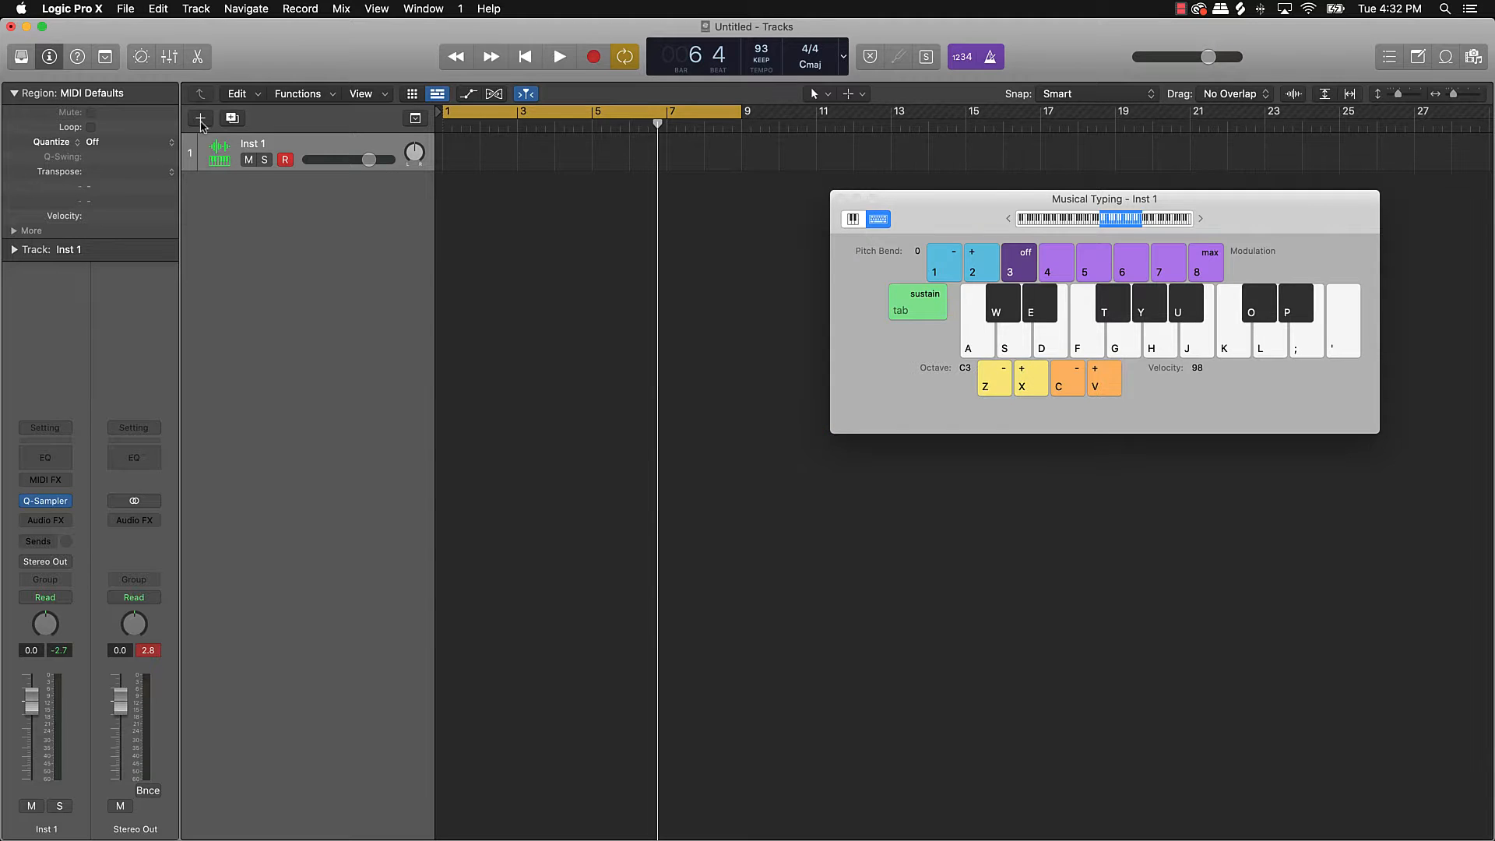
left_click(200, 118)
left_click(986, 274)
left_click_drag(848, 248, 557, 266)
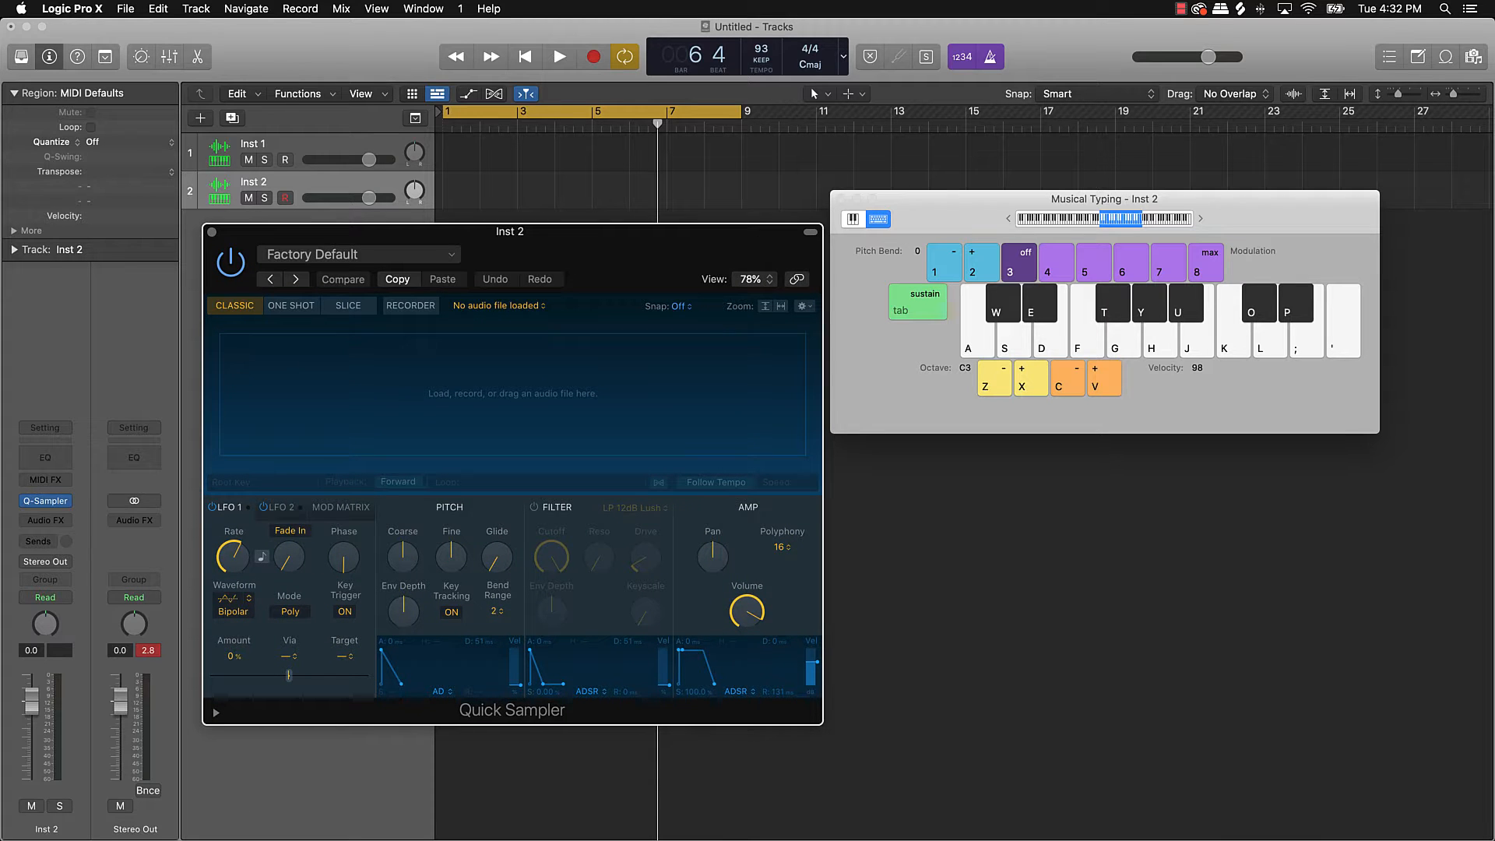
left_click(911, 819)
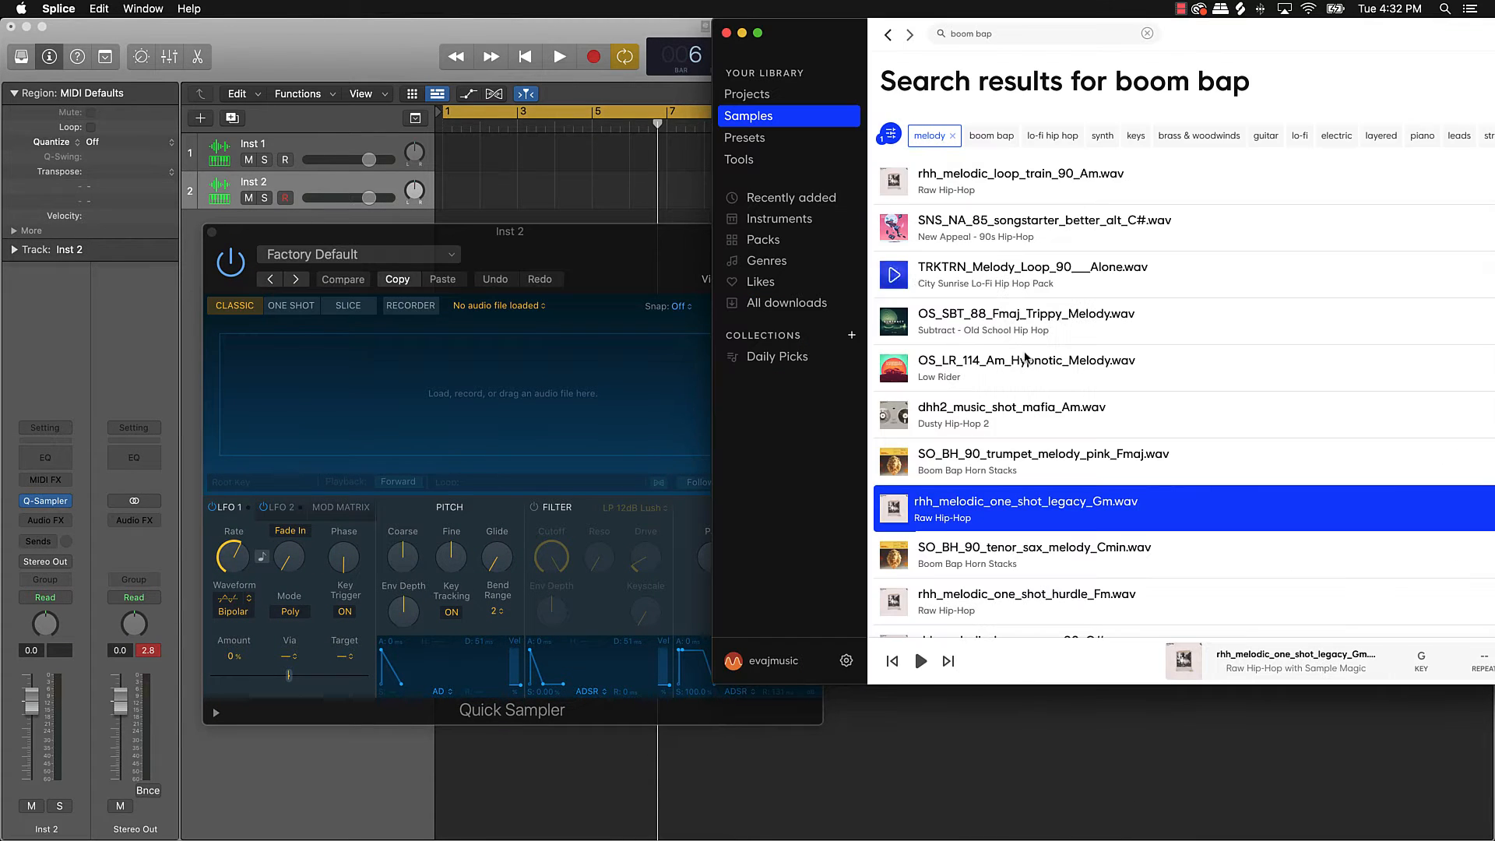
Step: Preview the tenor sax melody, hurdle one-shot and loop_scrap samples in Splice
left_click(894, 555)
scroll(896, 553, "down", 1)
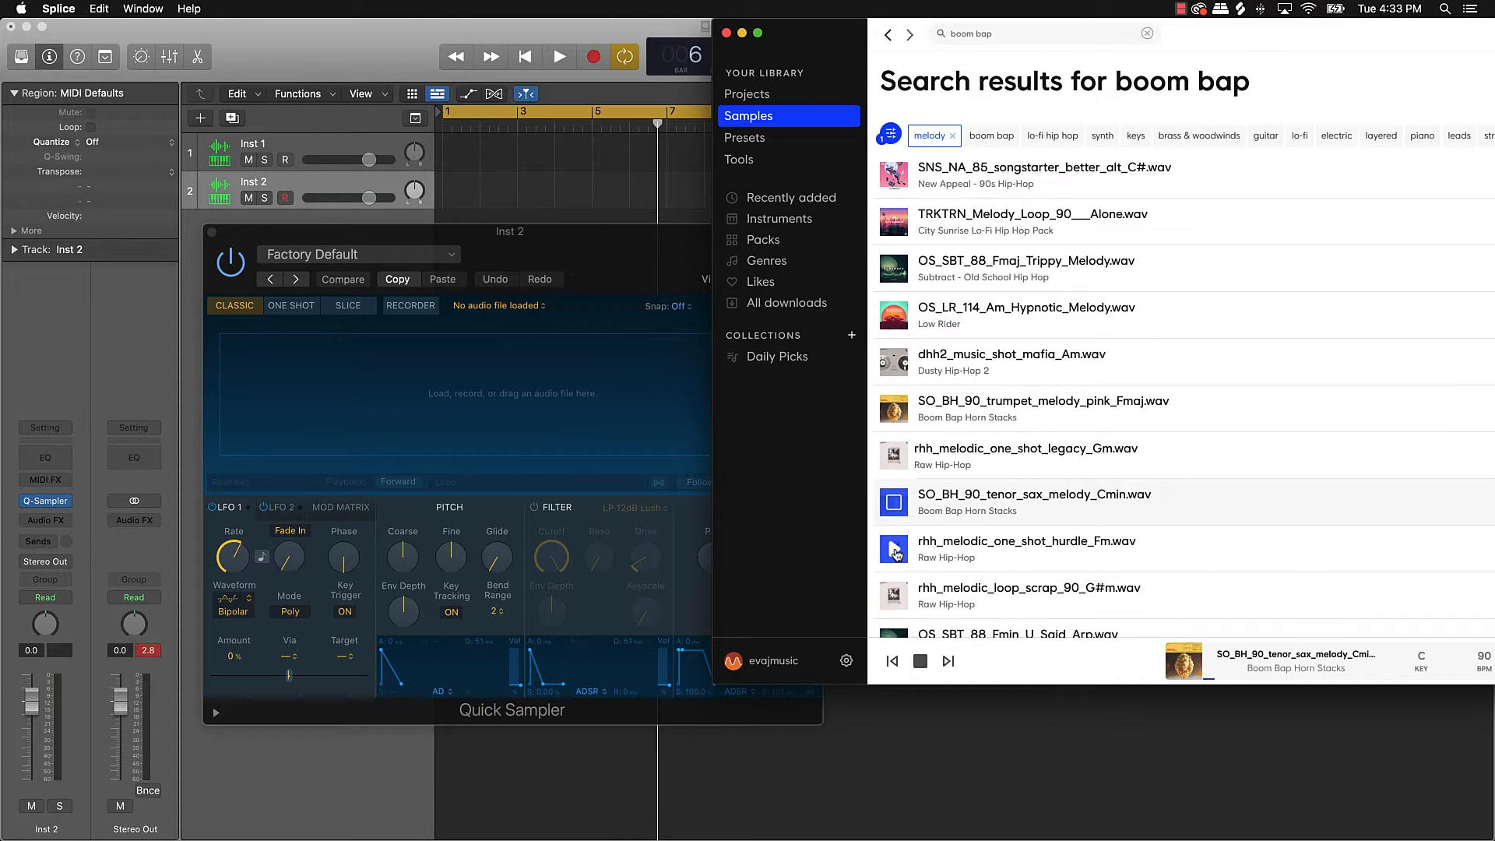
left_click(896, 553)
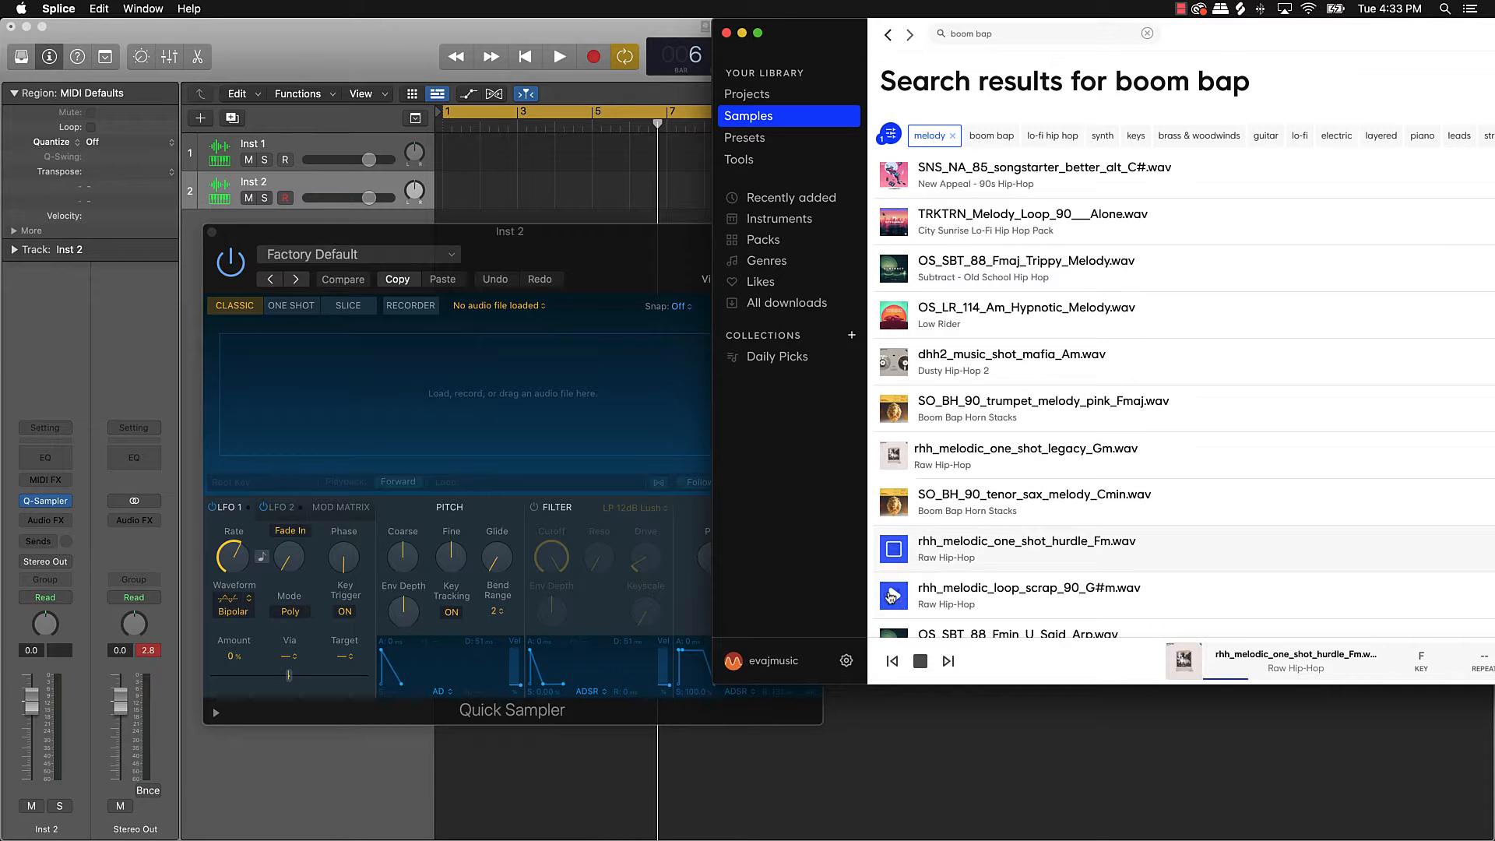
left_click(899, 594)
scroll(906, 538, "down", 1)
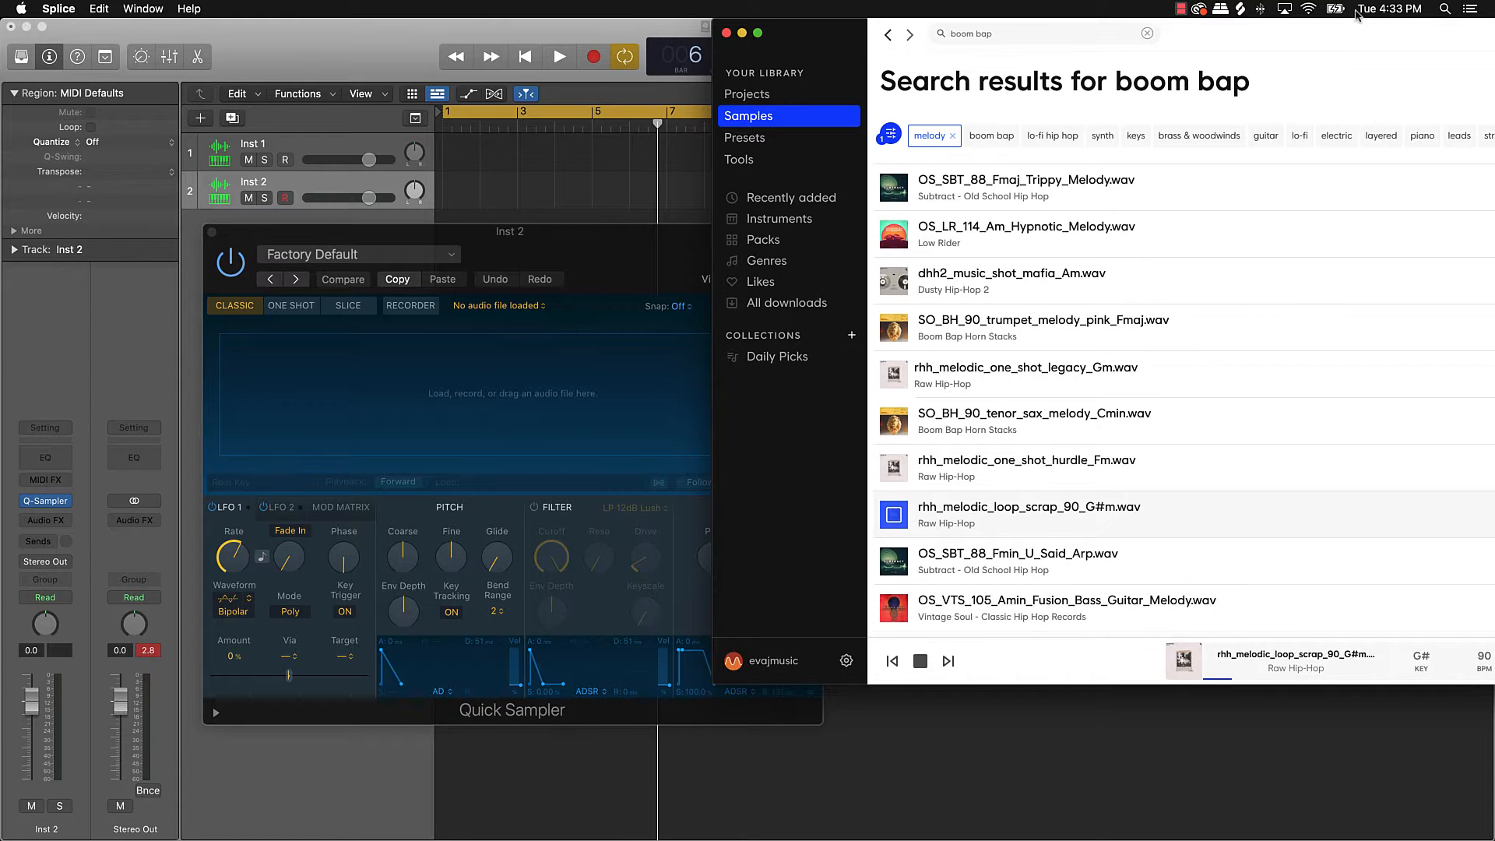
Step: Download rhh_melodic_loop_scrap_90_G#m.wav for one credit, drag it into Inst 2's Quick Sampler, and minimize Splice
left_click_drag(1402, 35, 1122, 36)
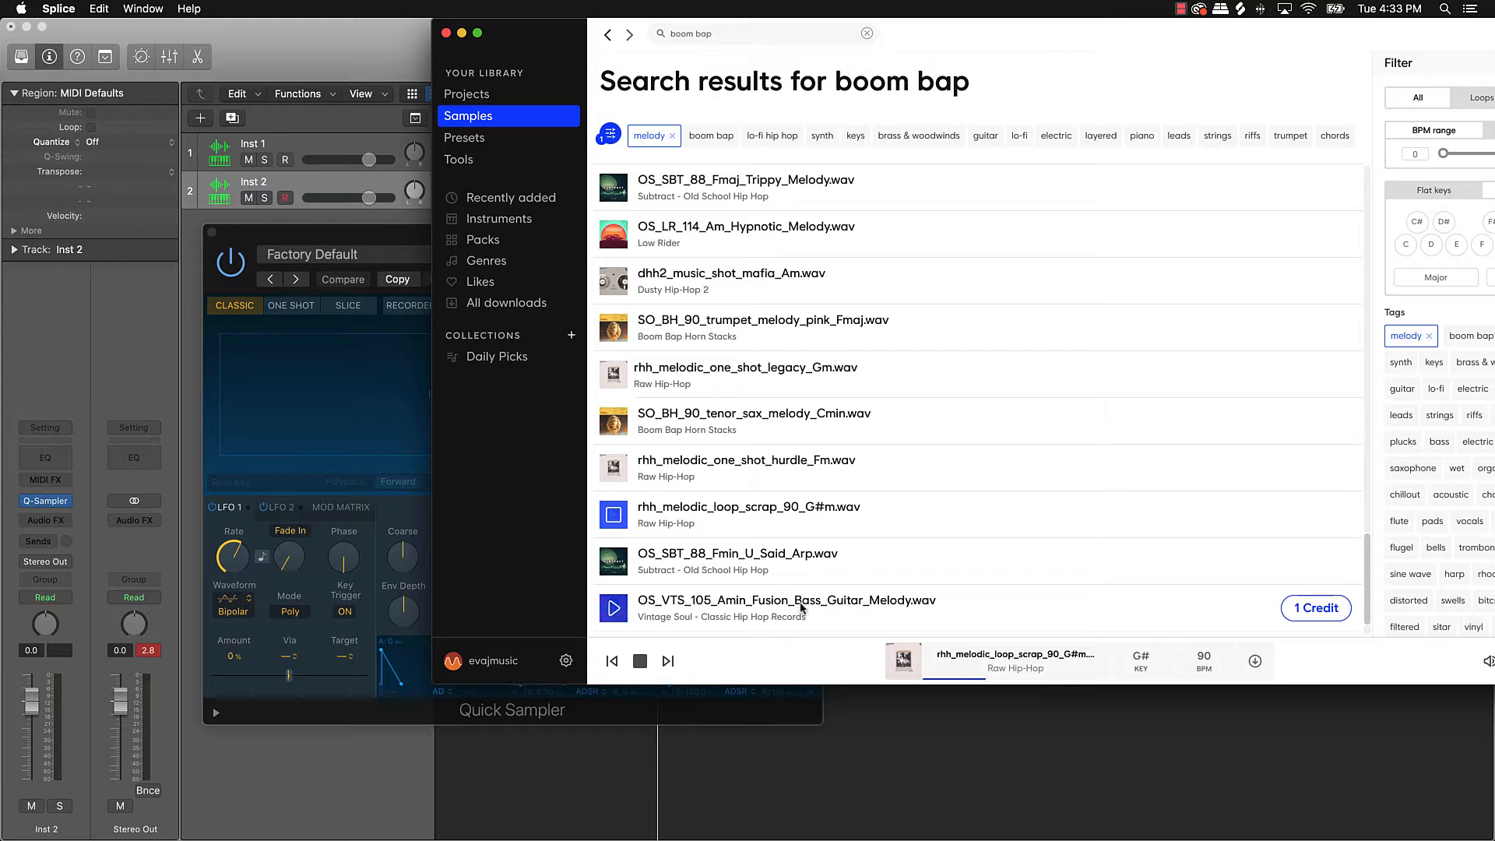
left_click(1314, 518)
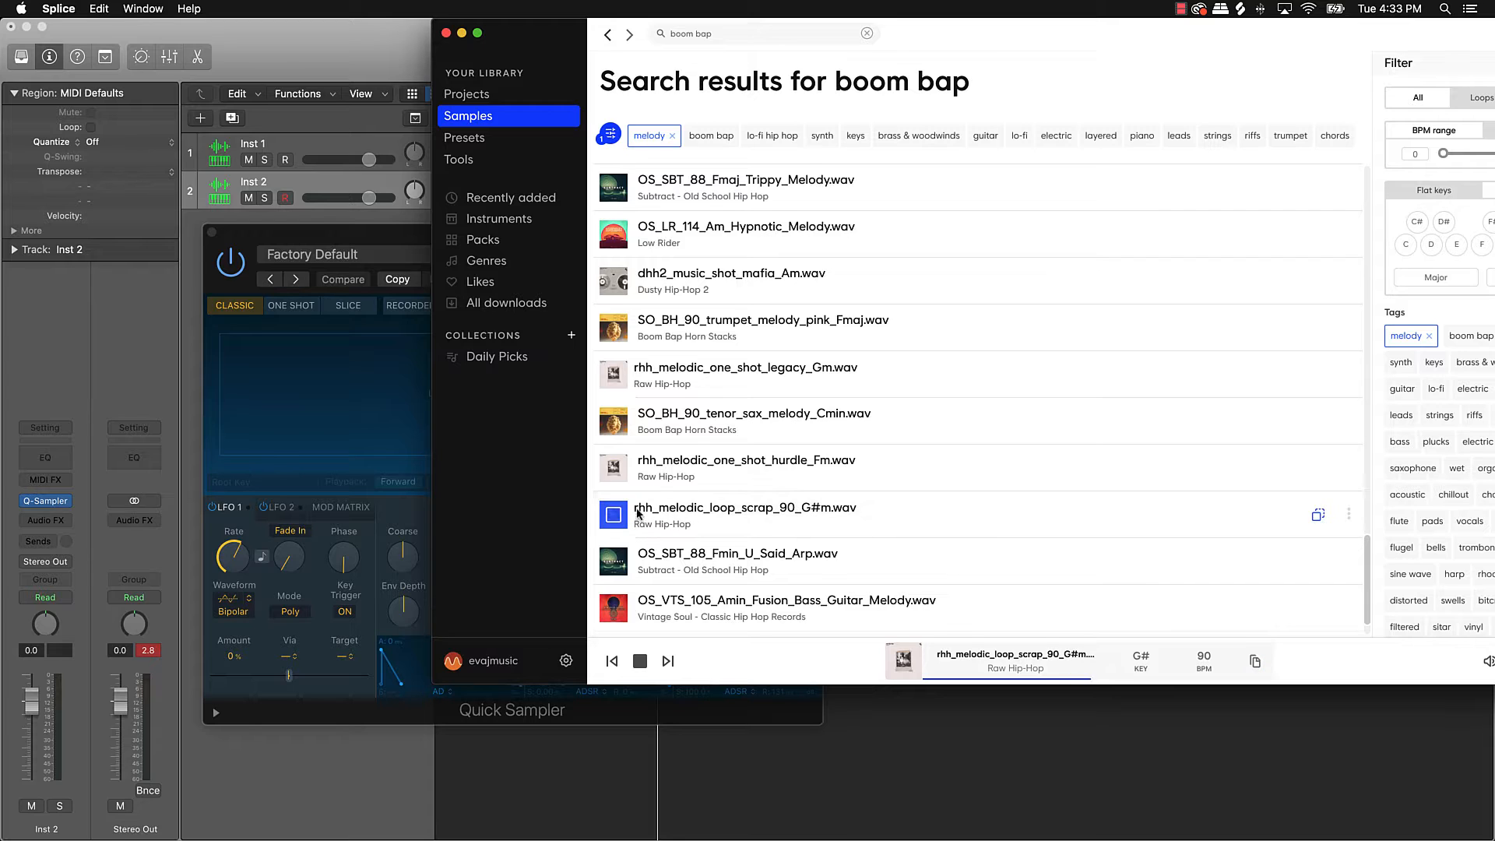
left_click(613, 516)
left_click_drag(707, 523, 343, 397)
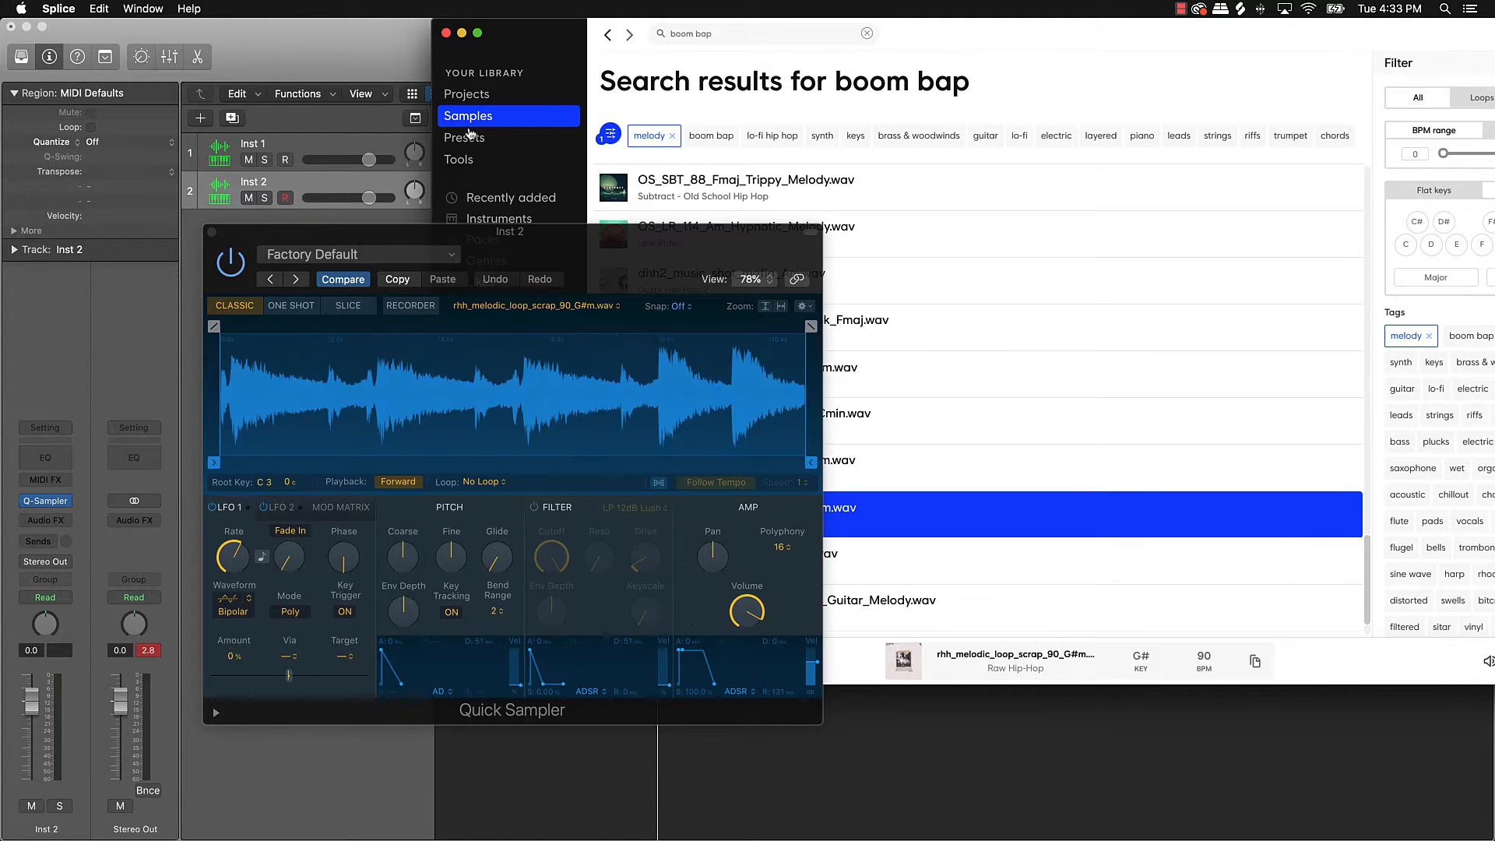
left_click(463, 34)
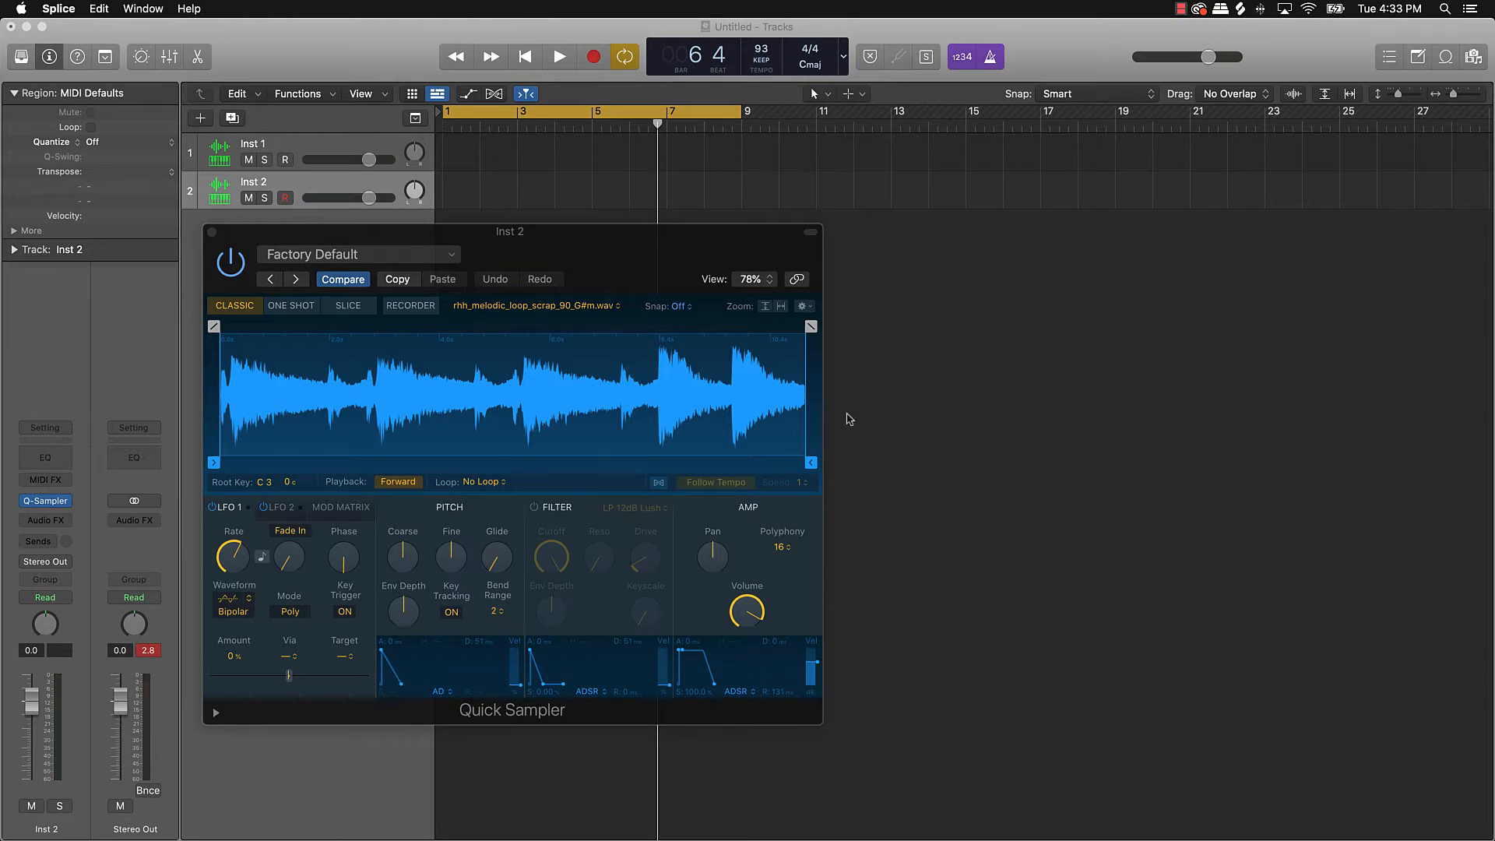
Step: Enable Follow Tempo for the G#m loop, audition it on J, H, F, then H at octave C2
left_click(711, 482)
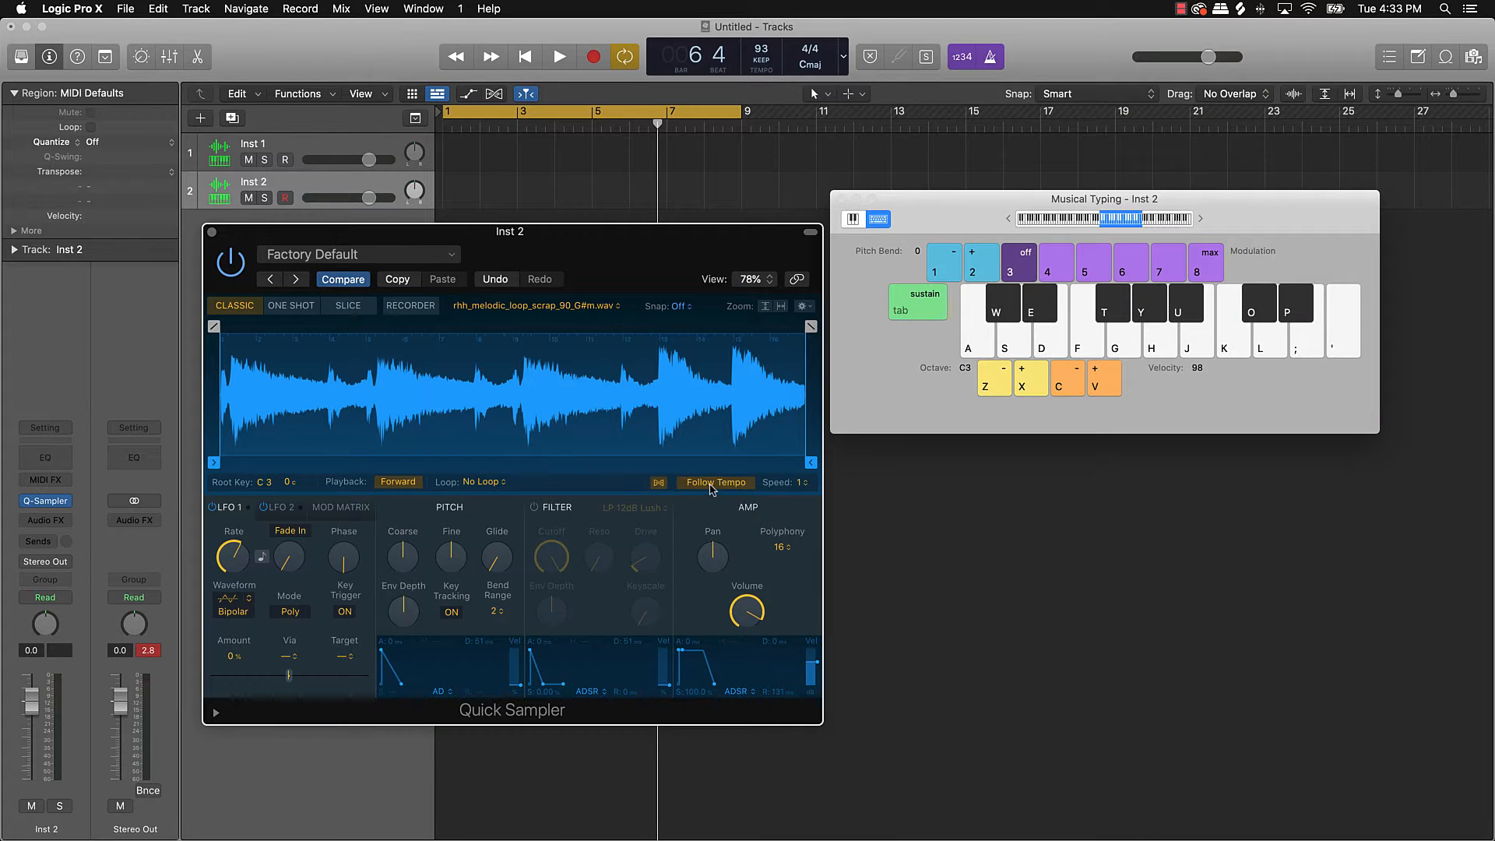
key("j")
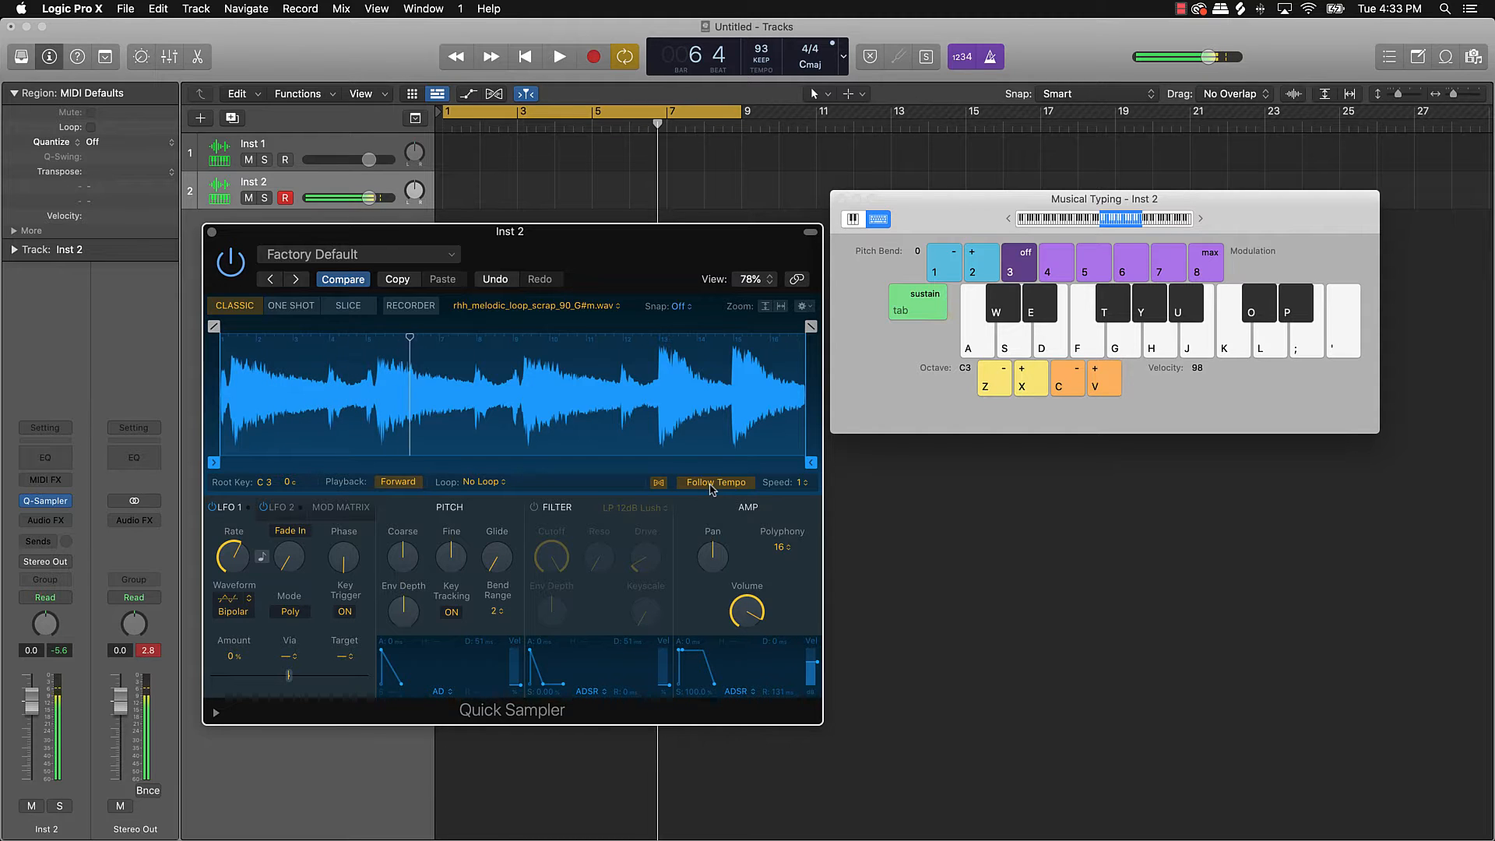
key("h")
key("f")
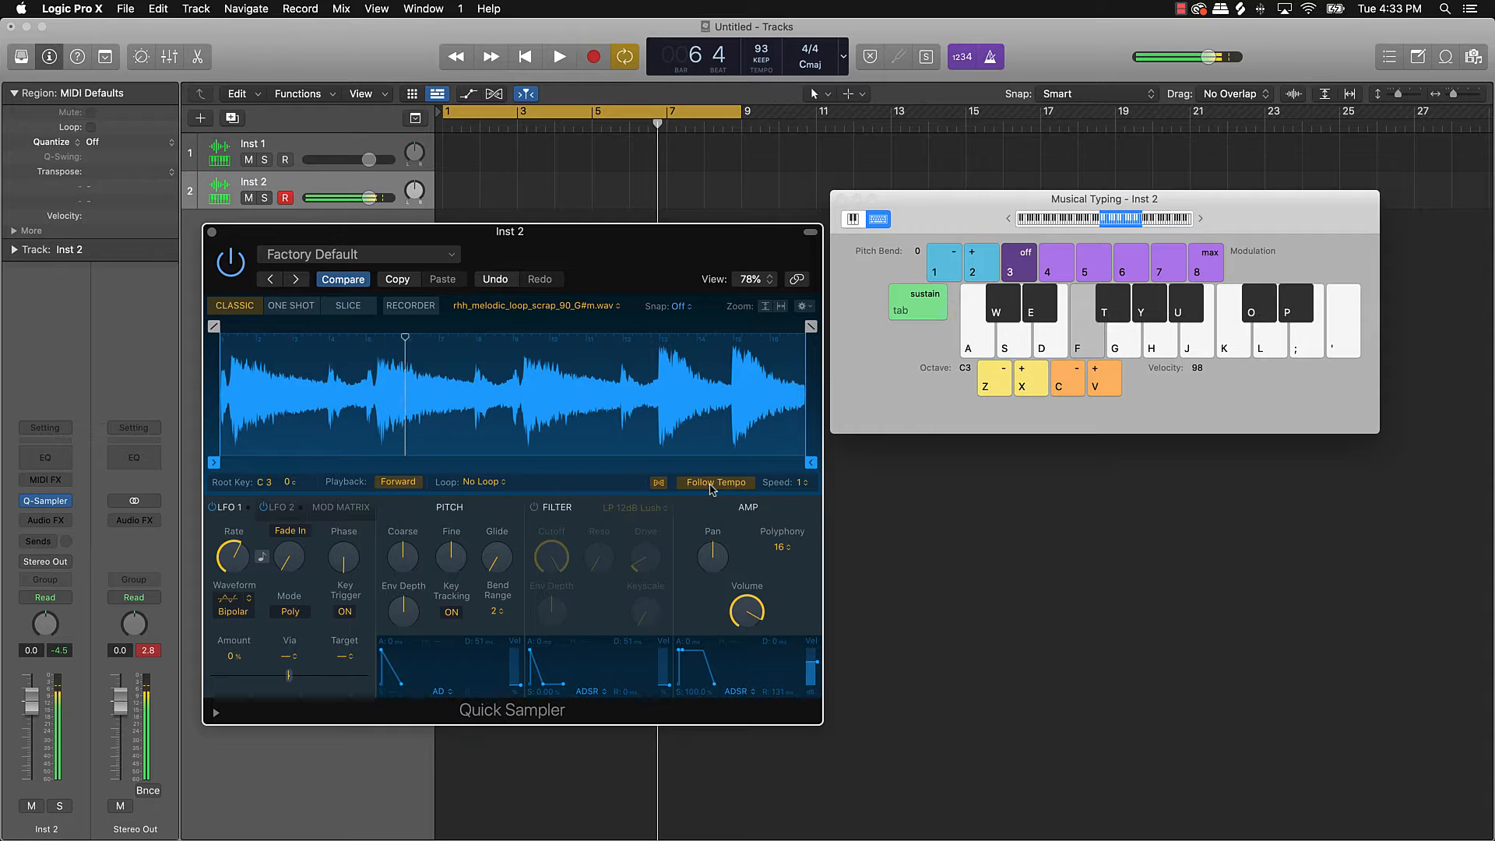
key("z")
key("h")
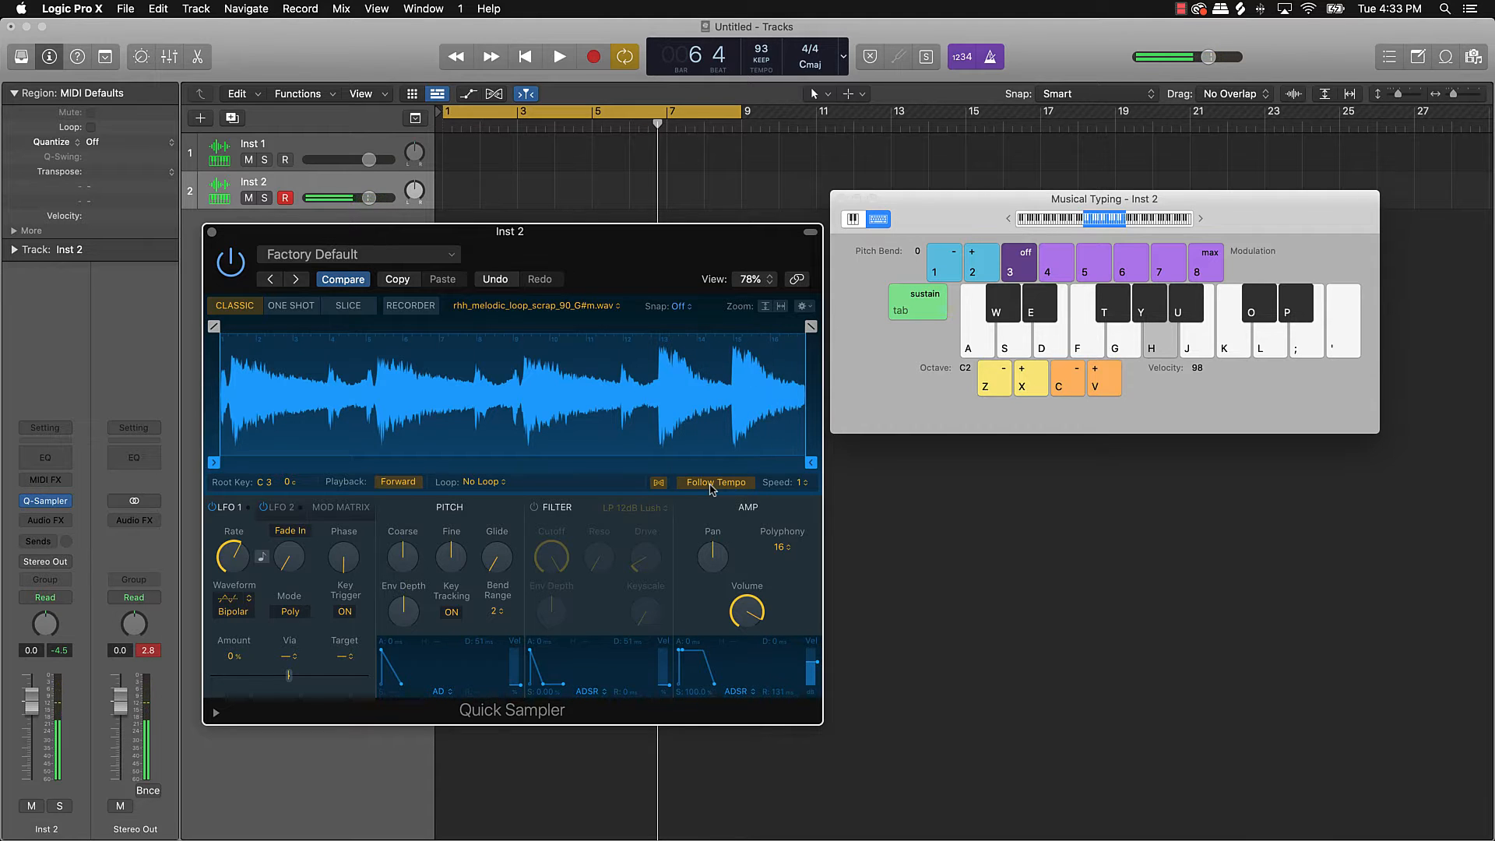
key("h")
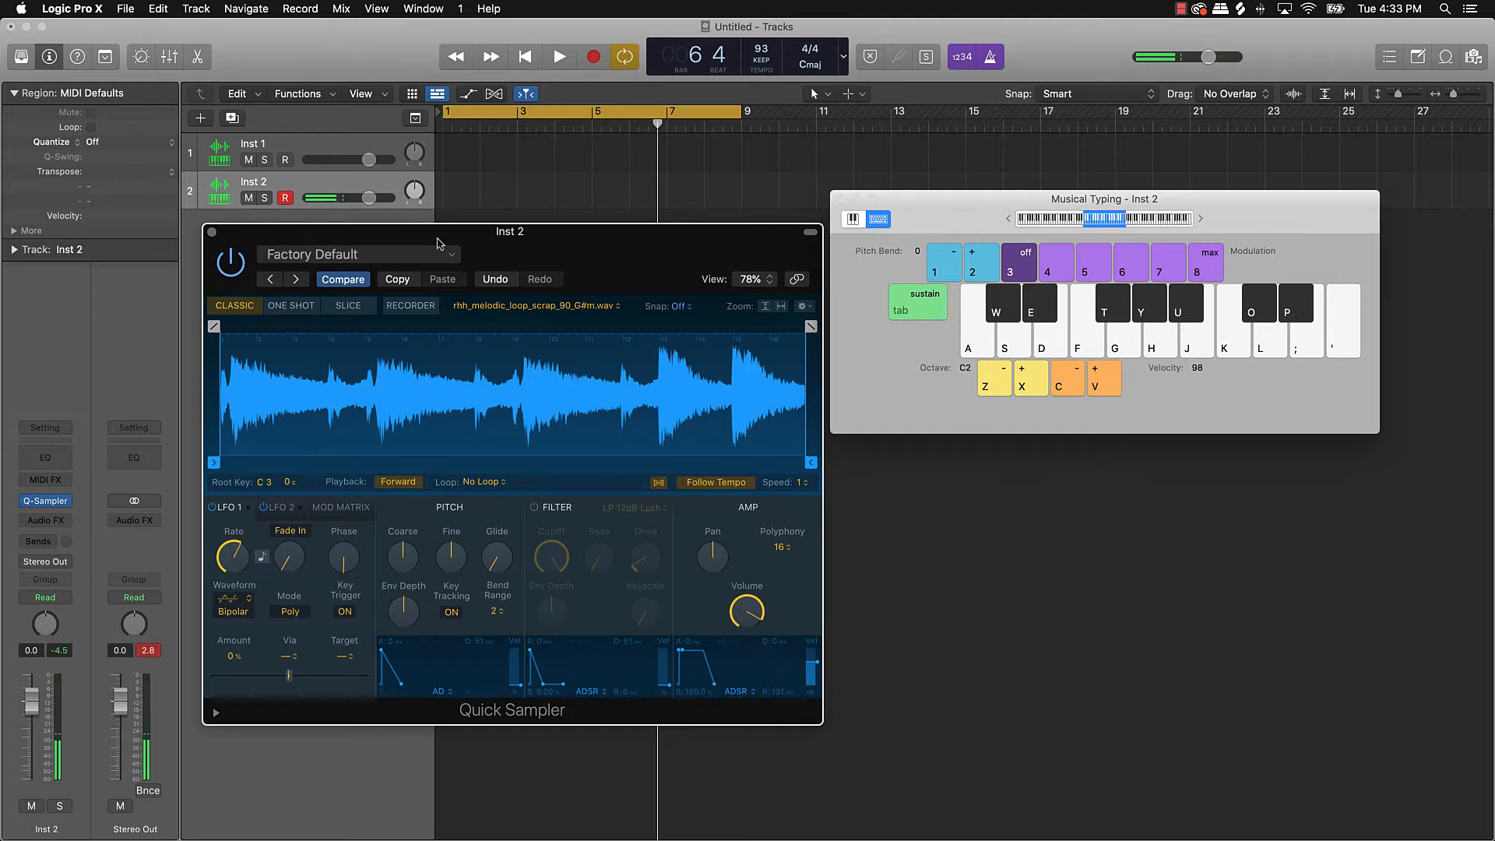
Step: Record Inst 2 holding H across bars 1–9, stop, and close the Quick Sampler window
left_click(593, 57)
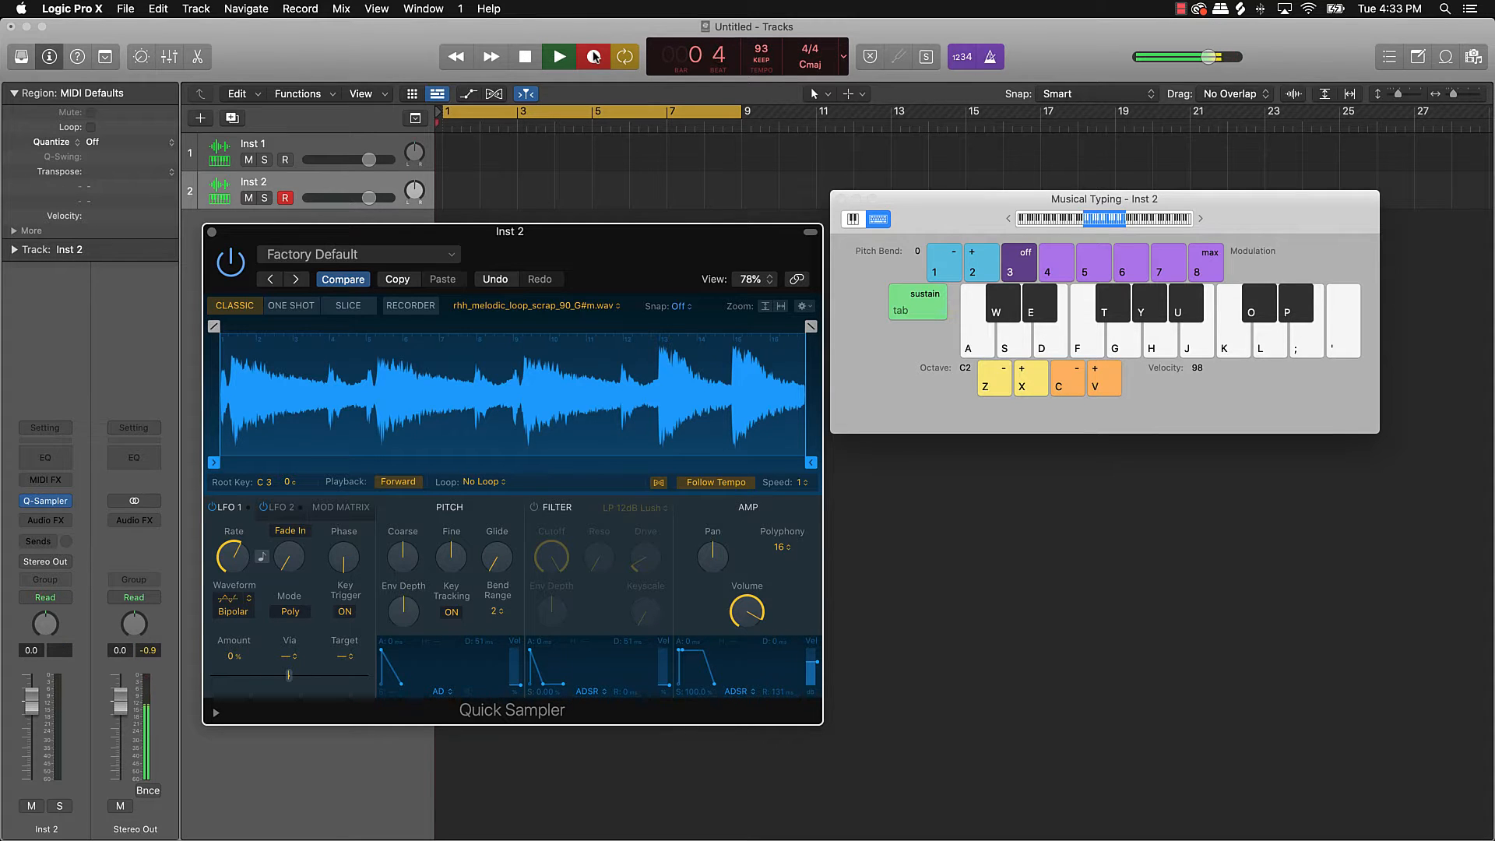
key("h")
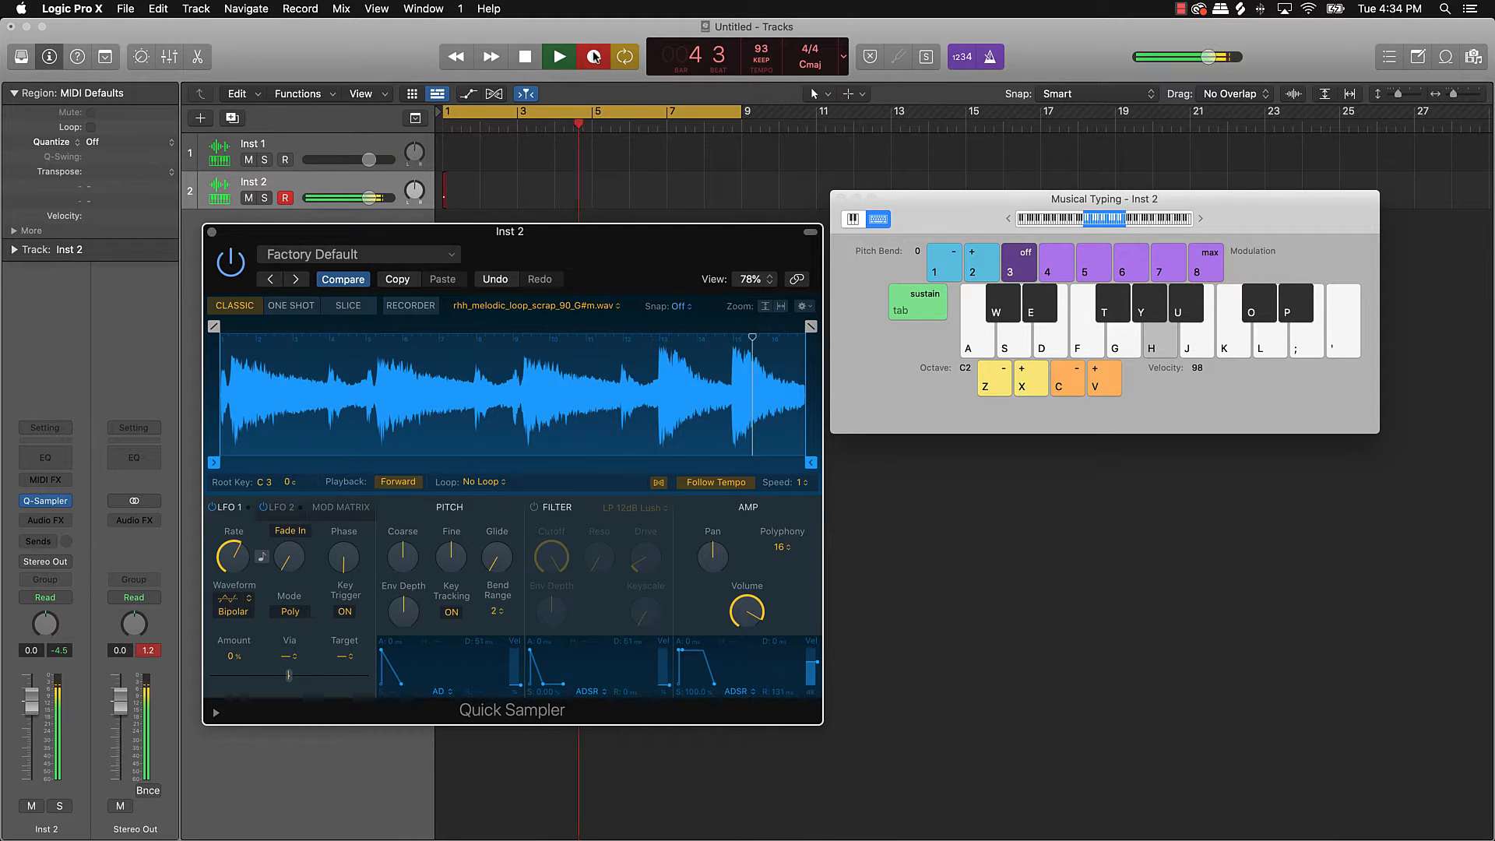
key("h")
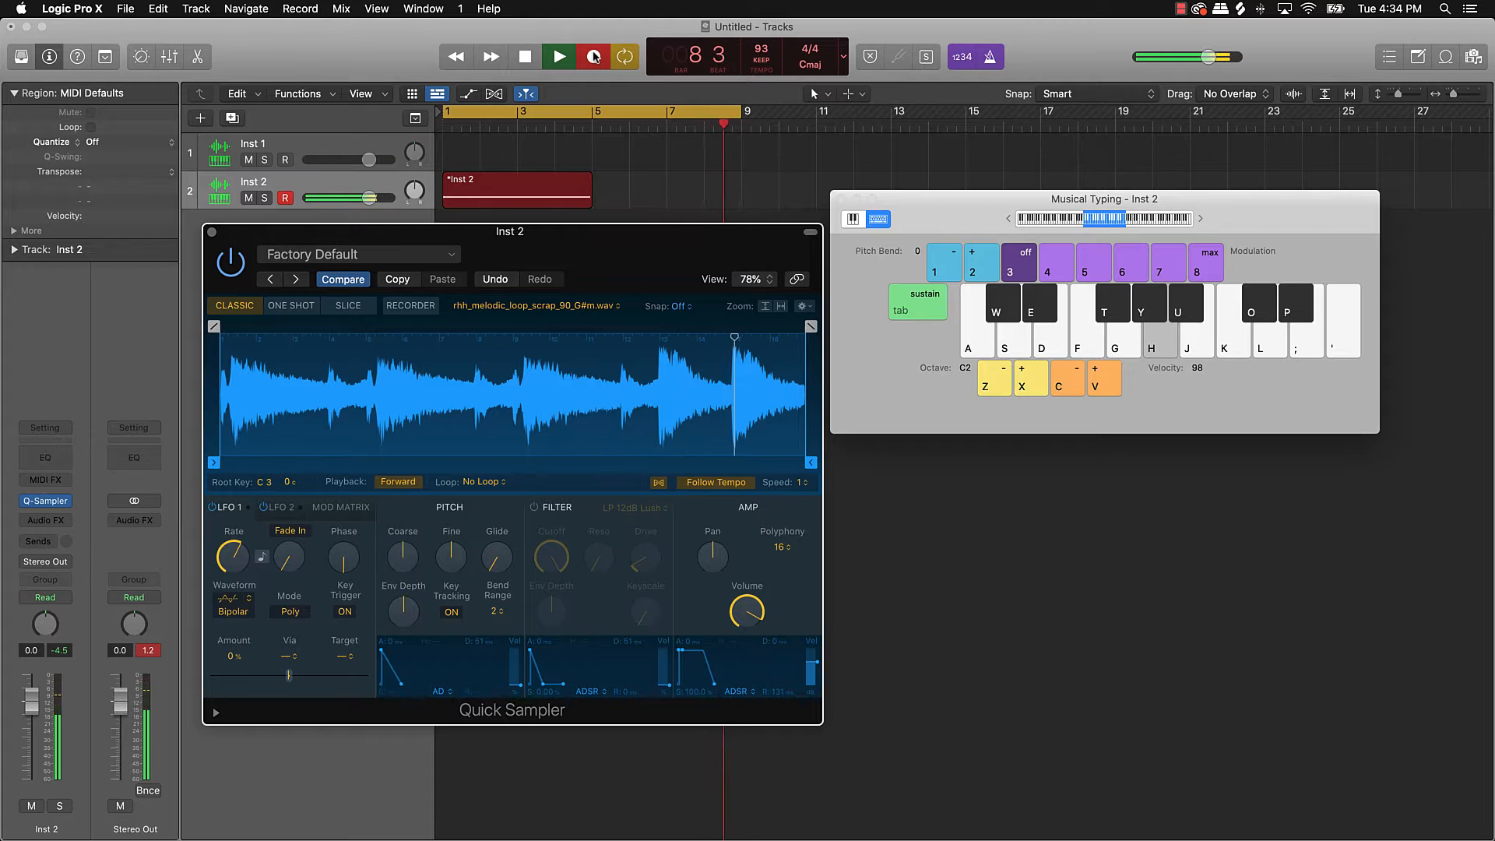
key("space")
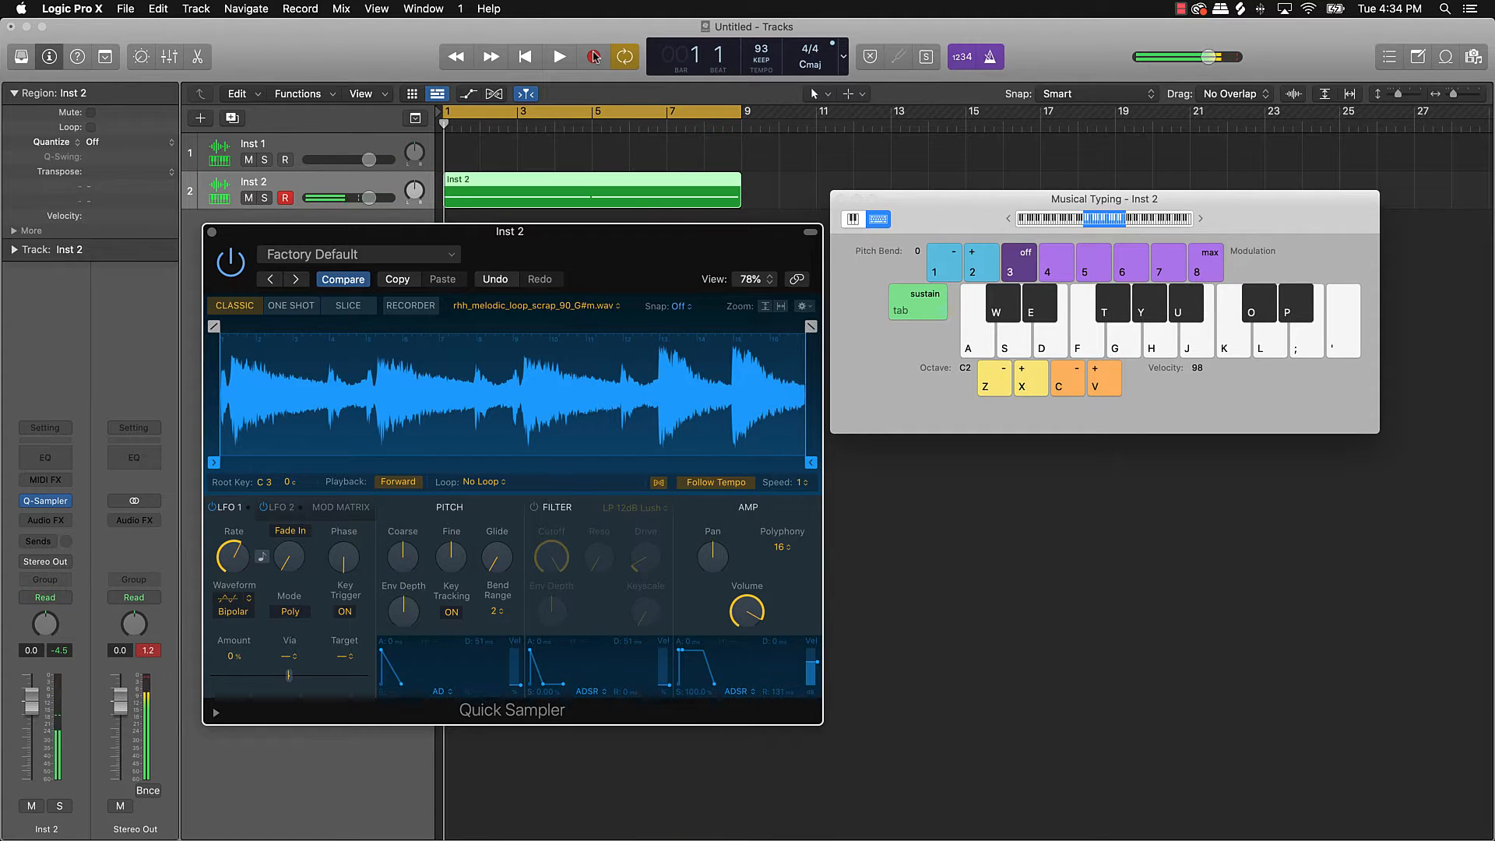
left_click(212, 233)
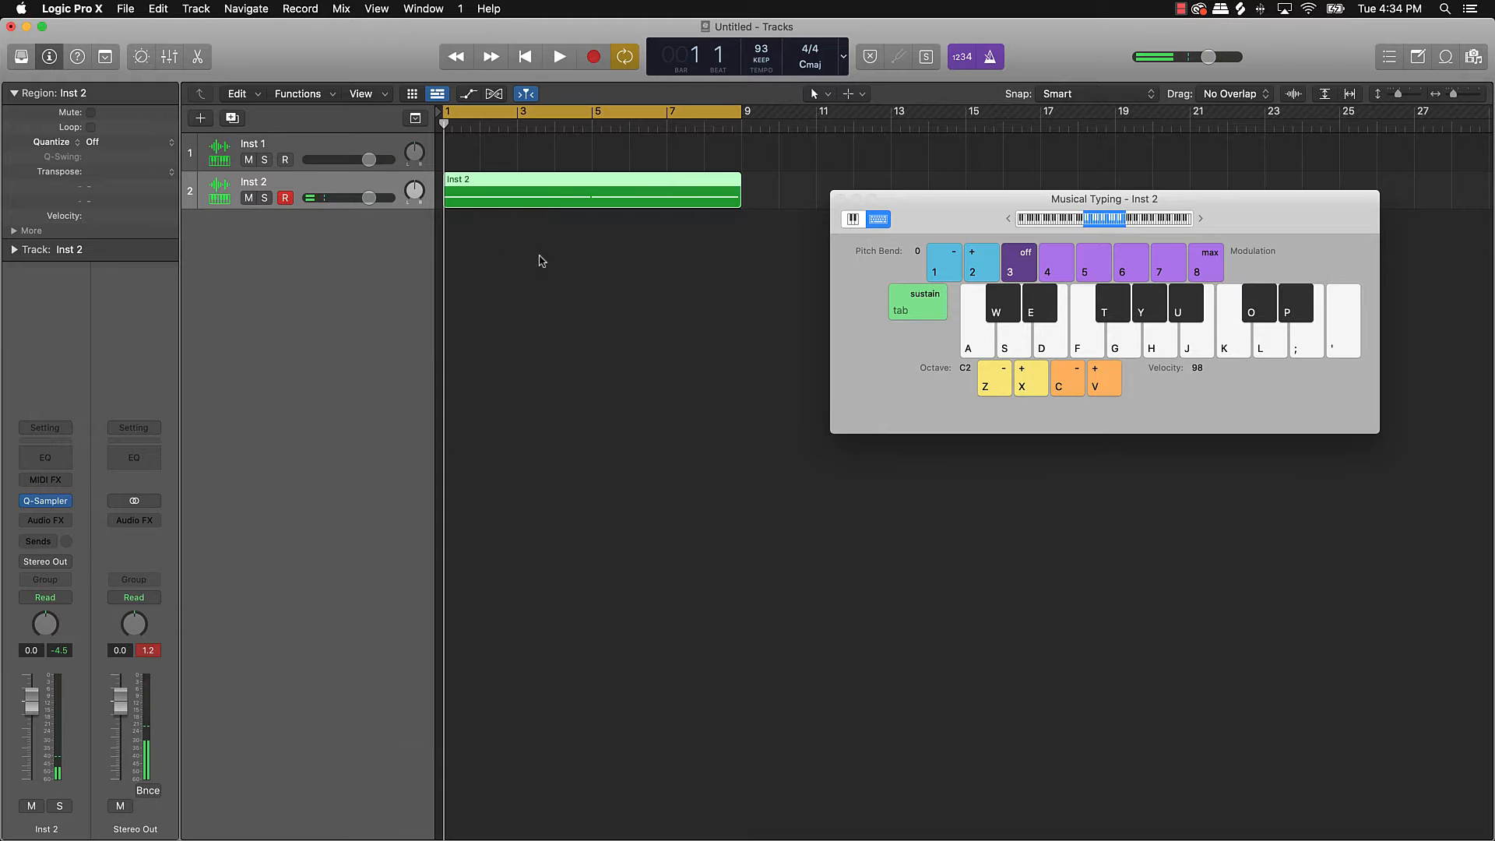
Step: Quantize all notes in the Inst 2 region to 1/8 Swing A
left_click(538, 257)
double_click(562, 180)
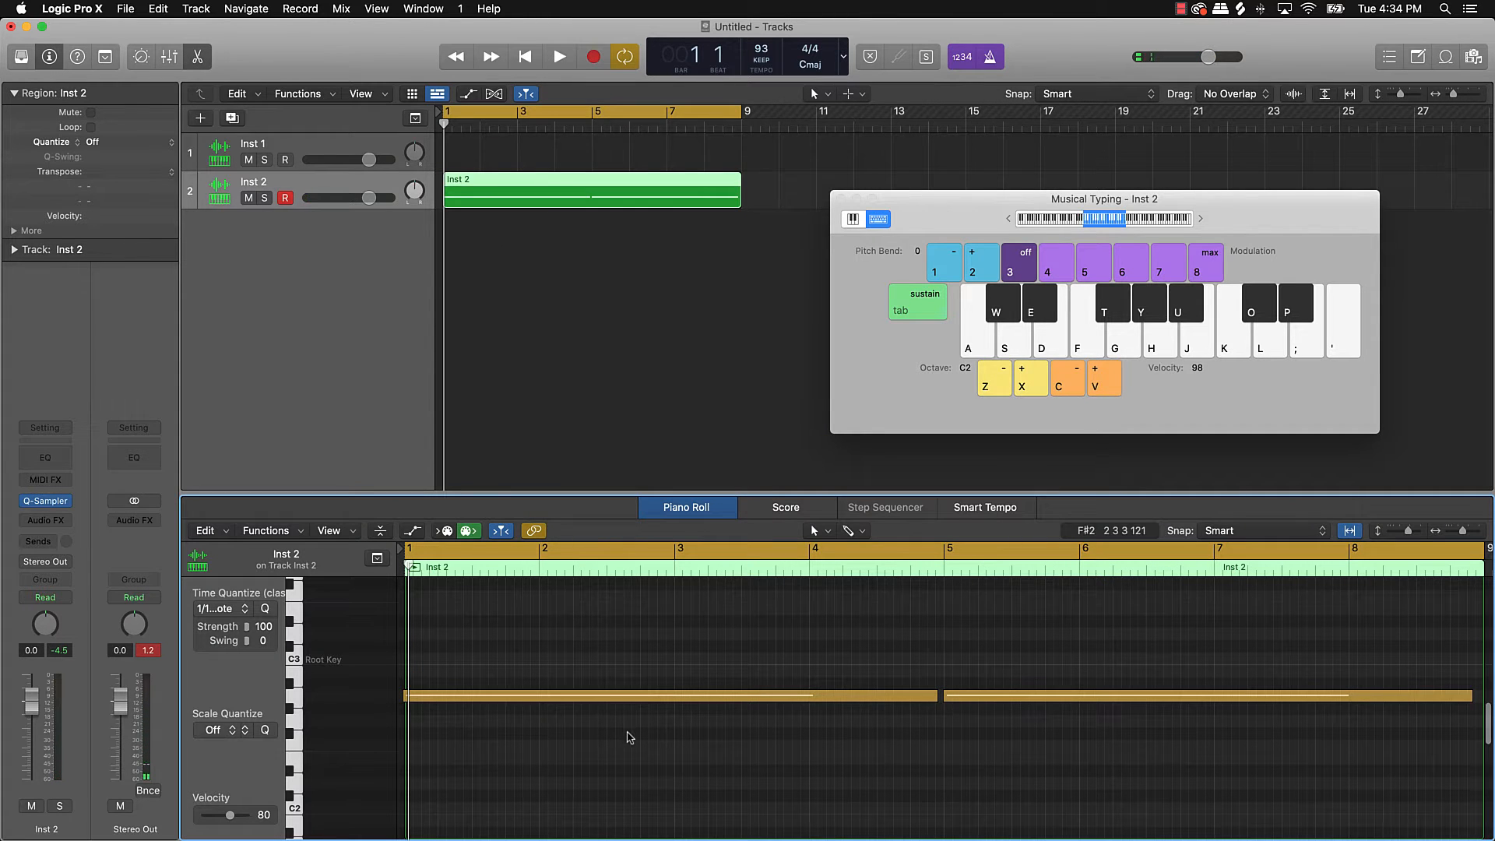
key("super+a")
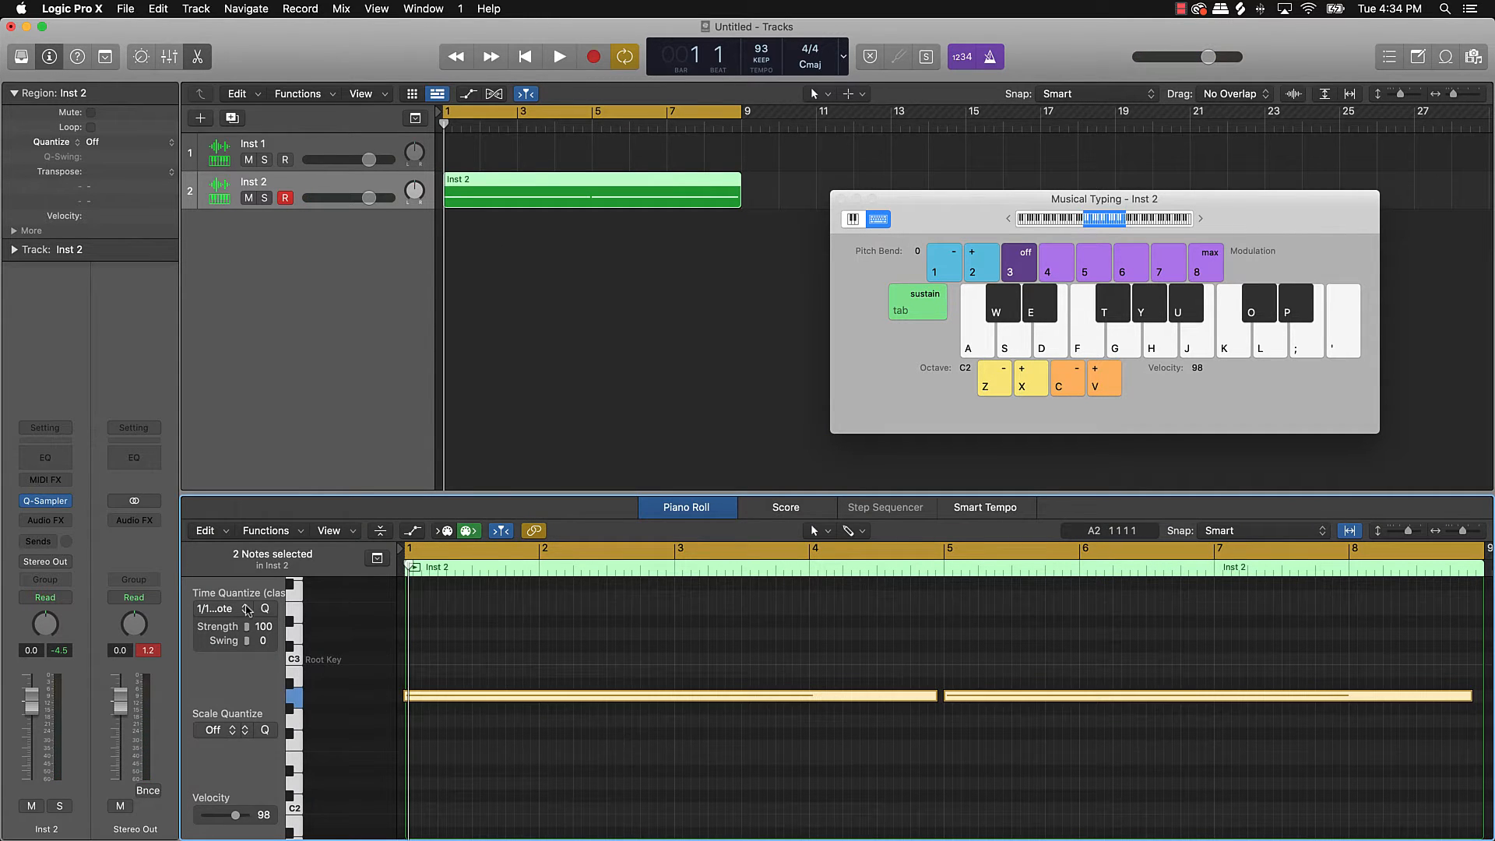
left_click(248, 611)
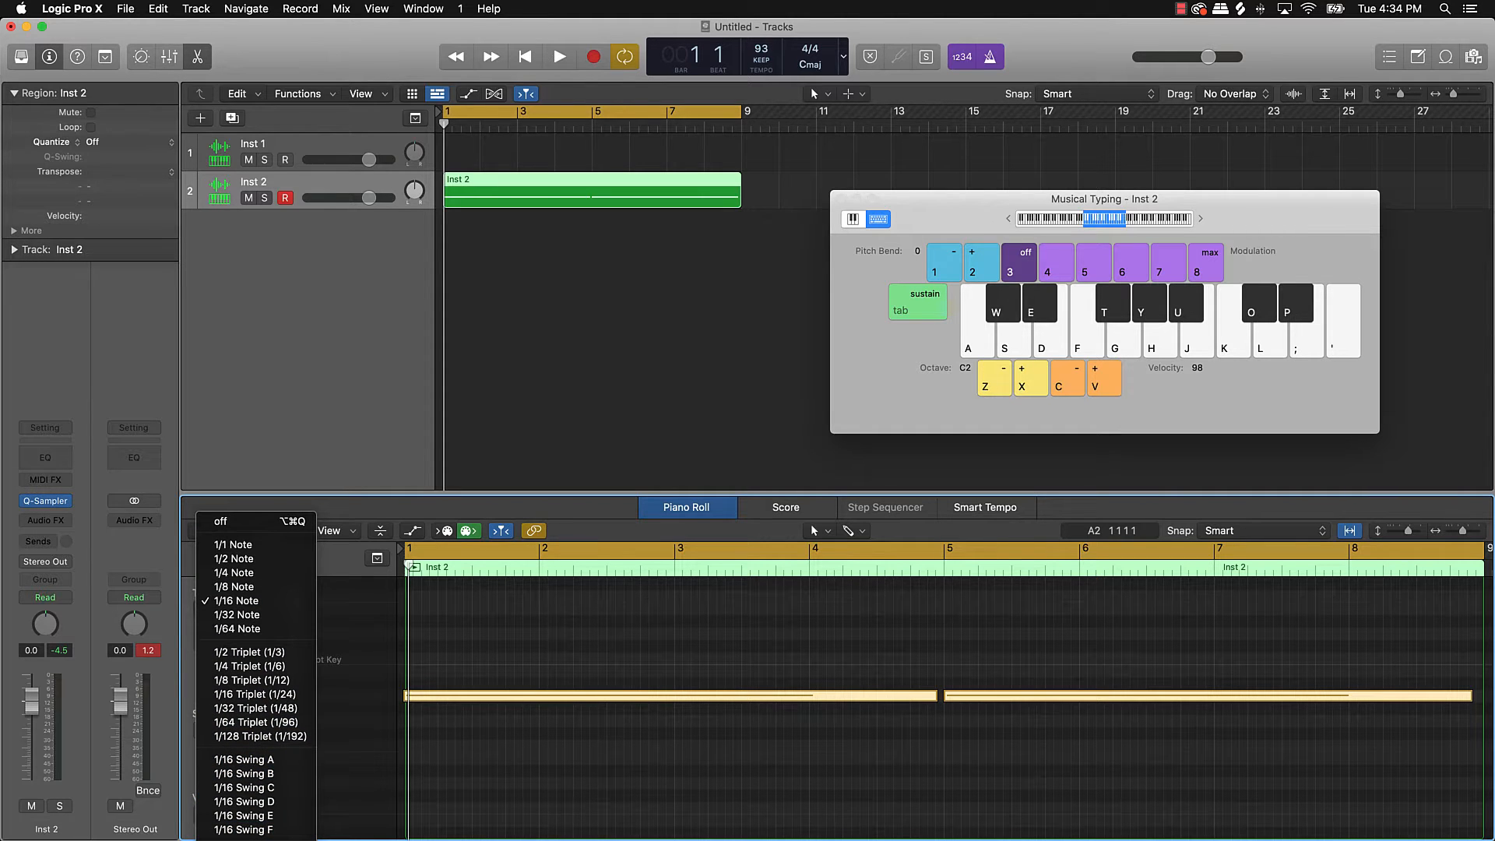
left_click(245, 835)
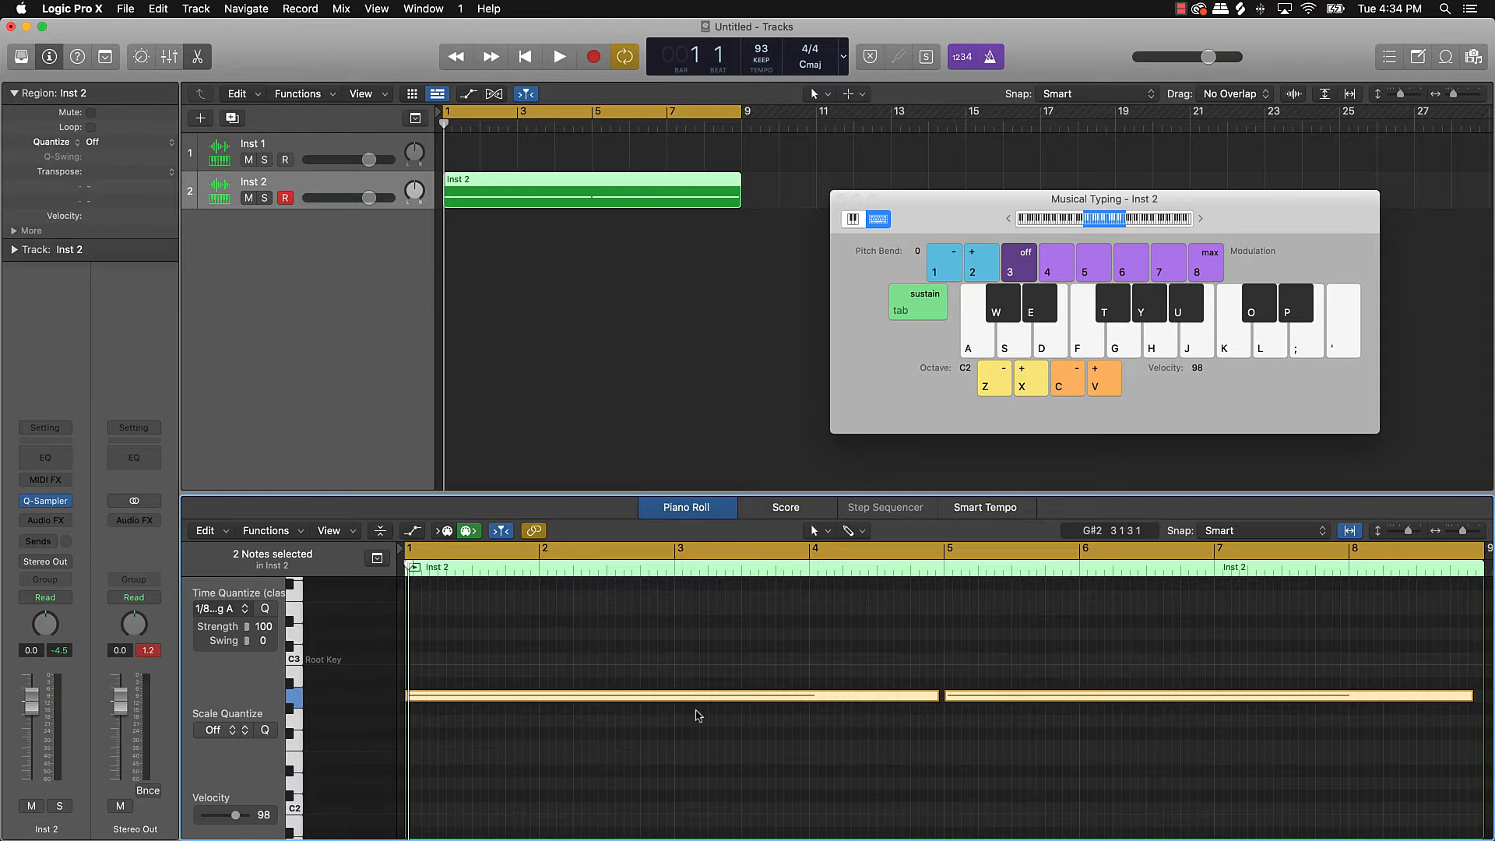
Step: Play back the two A2 notes, stop at bar 5, and deselect the region
mouse_move(704, 703)
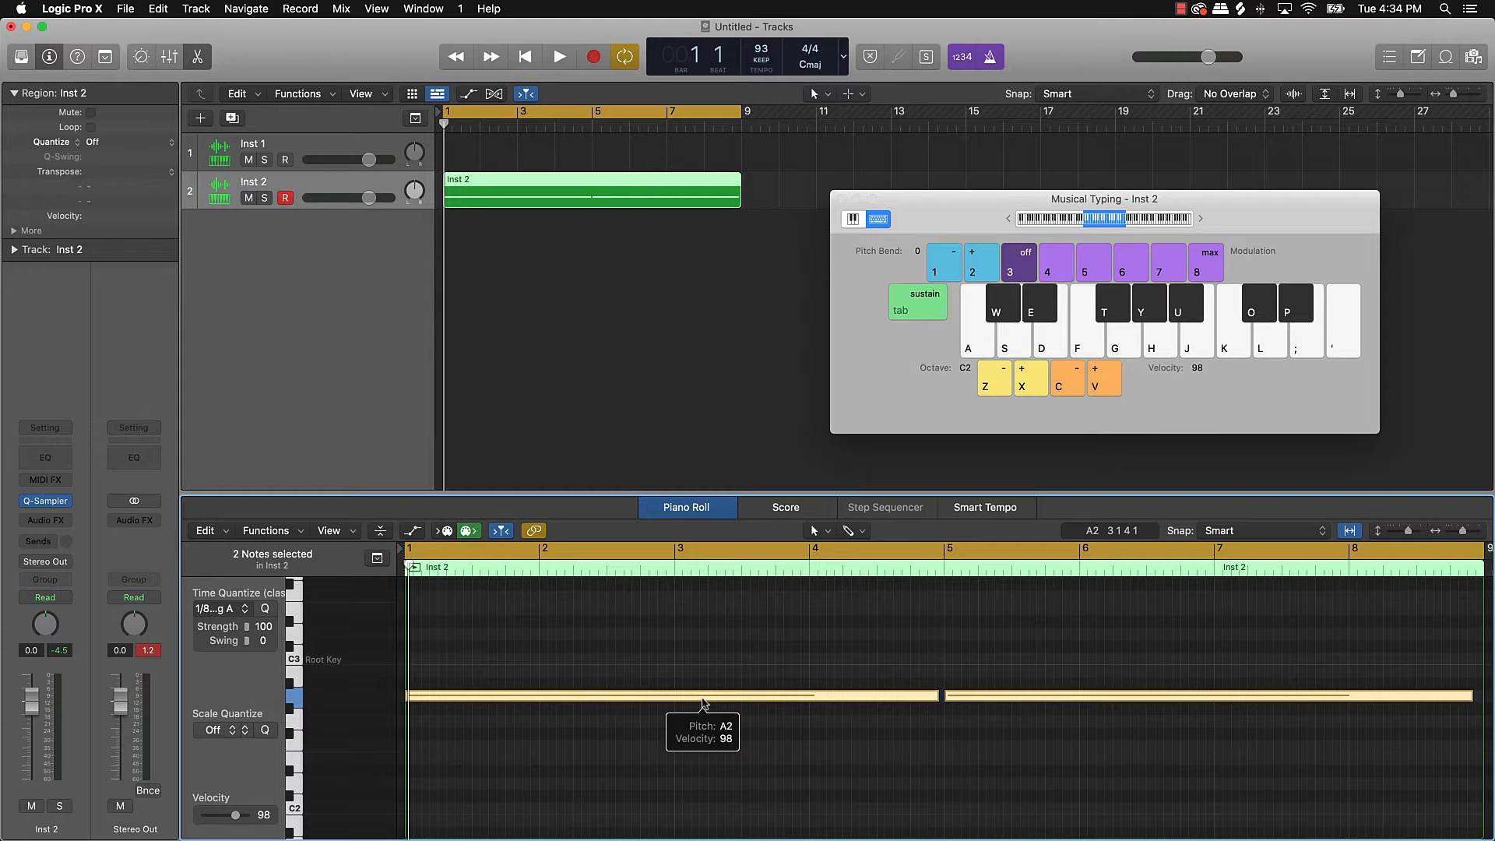
key("space")
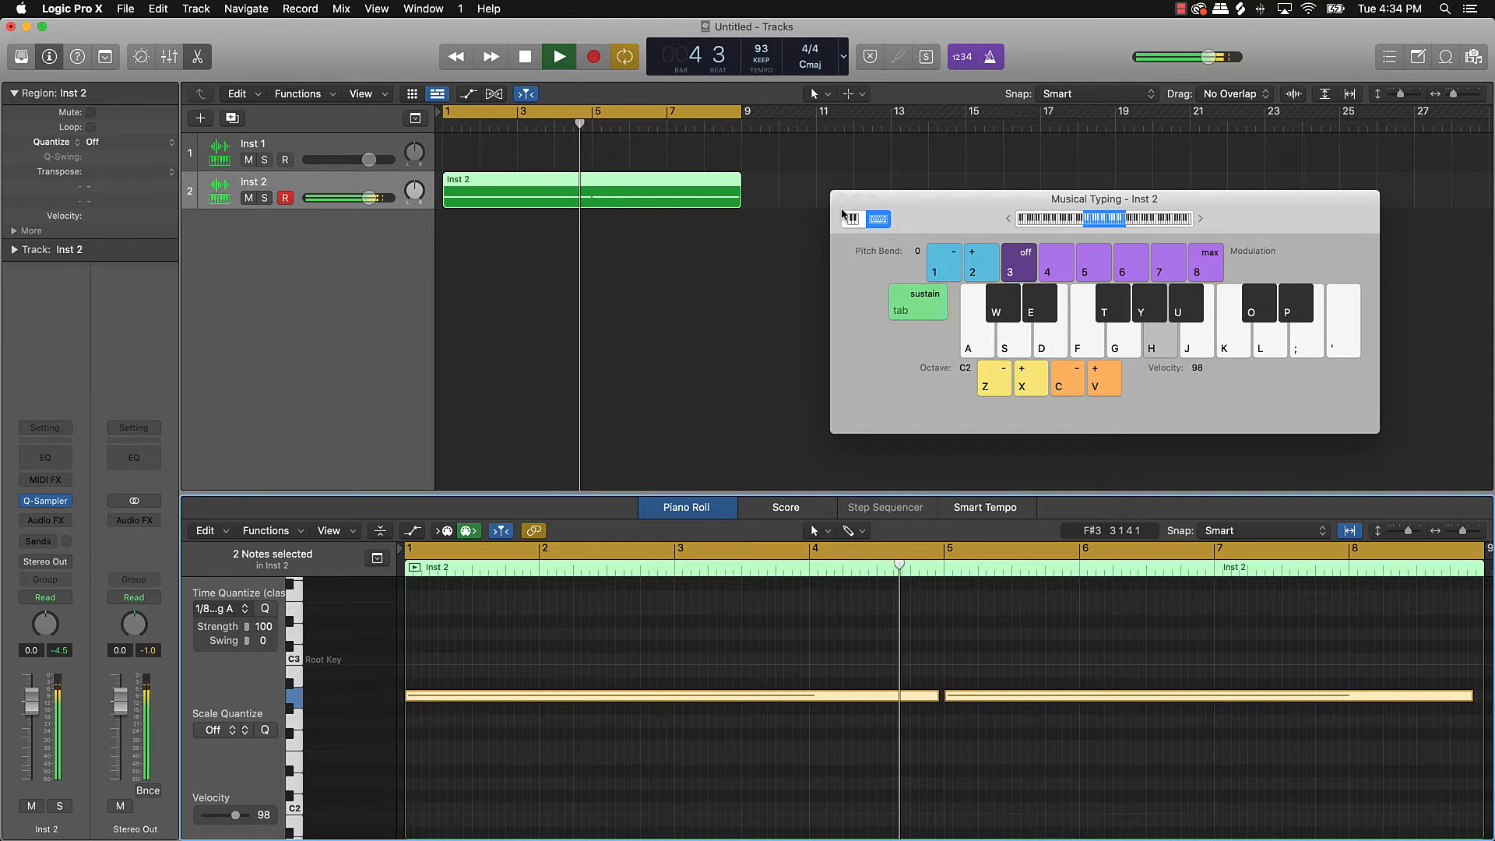
key("space")
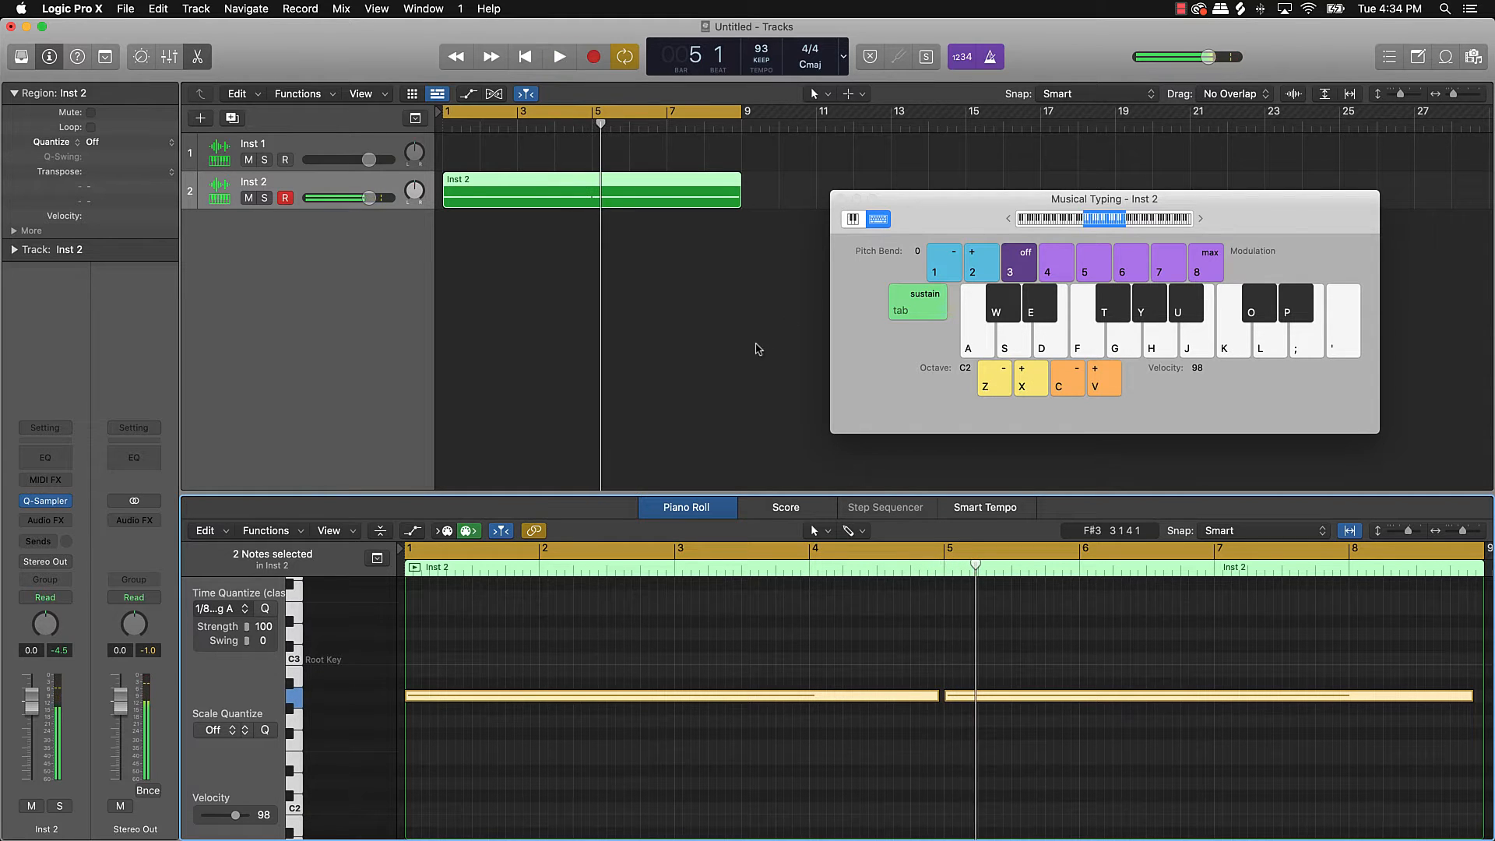
left_click(764, 348)
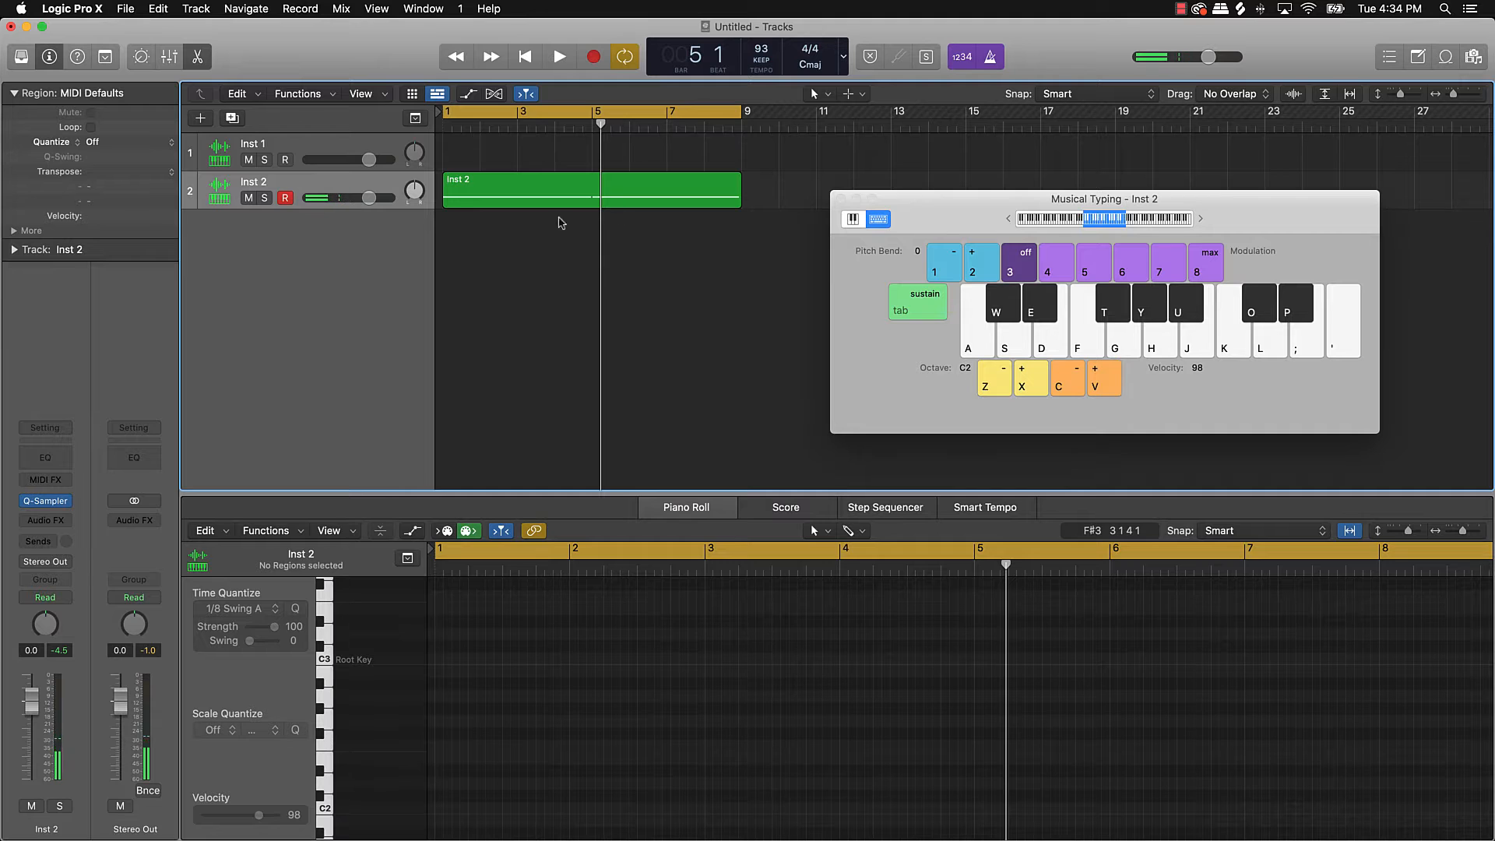
Step: Add a third track, Inst 3, with an empty Quick Sampler and return to Splice
left_click(201, 119)
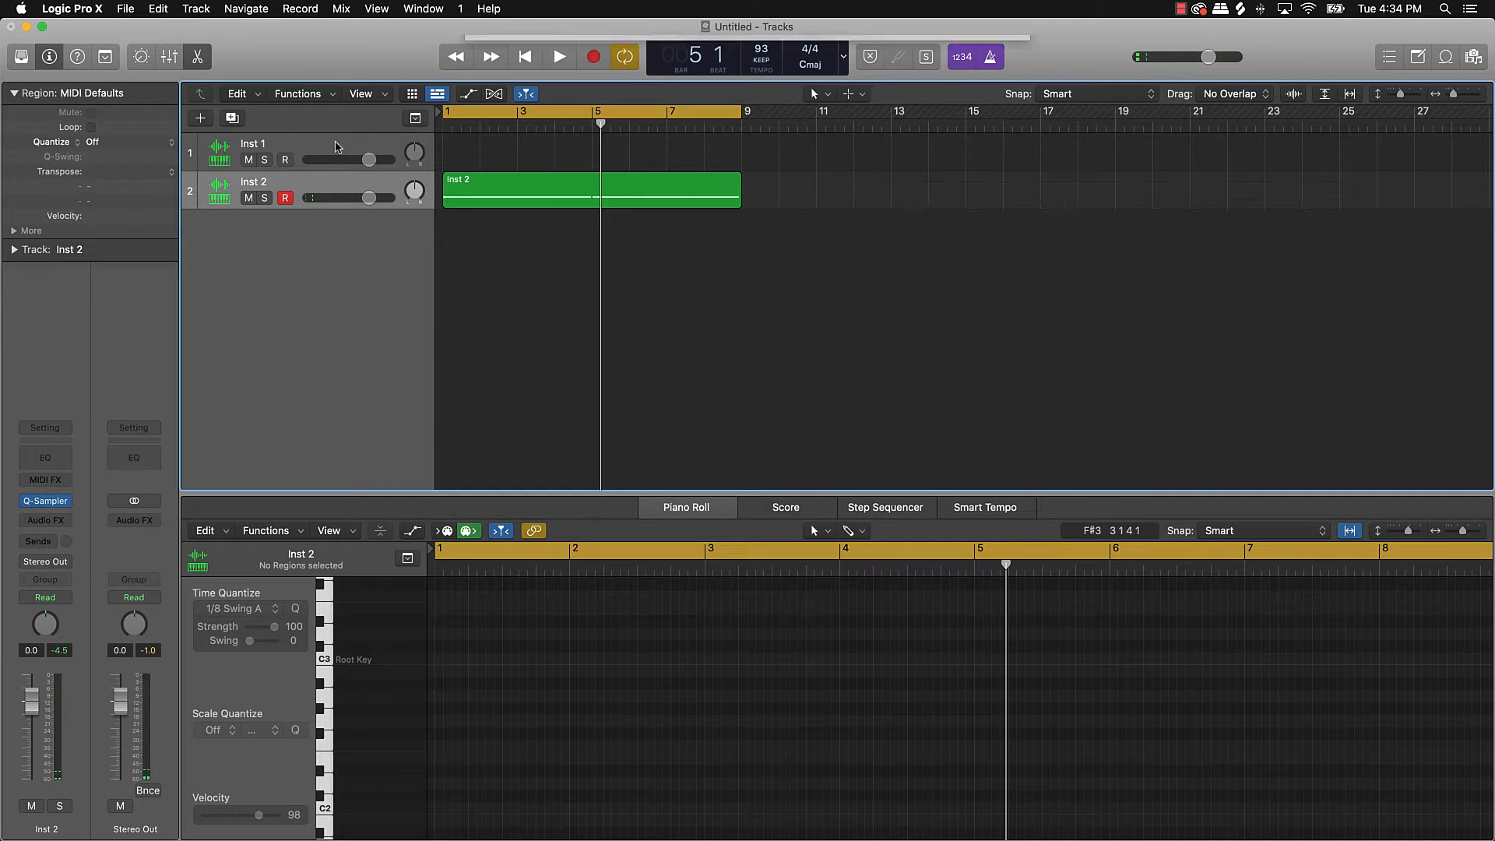
left_click(940, 273)
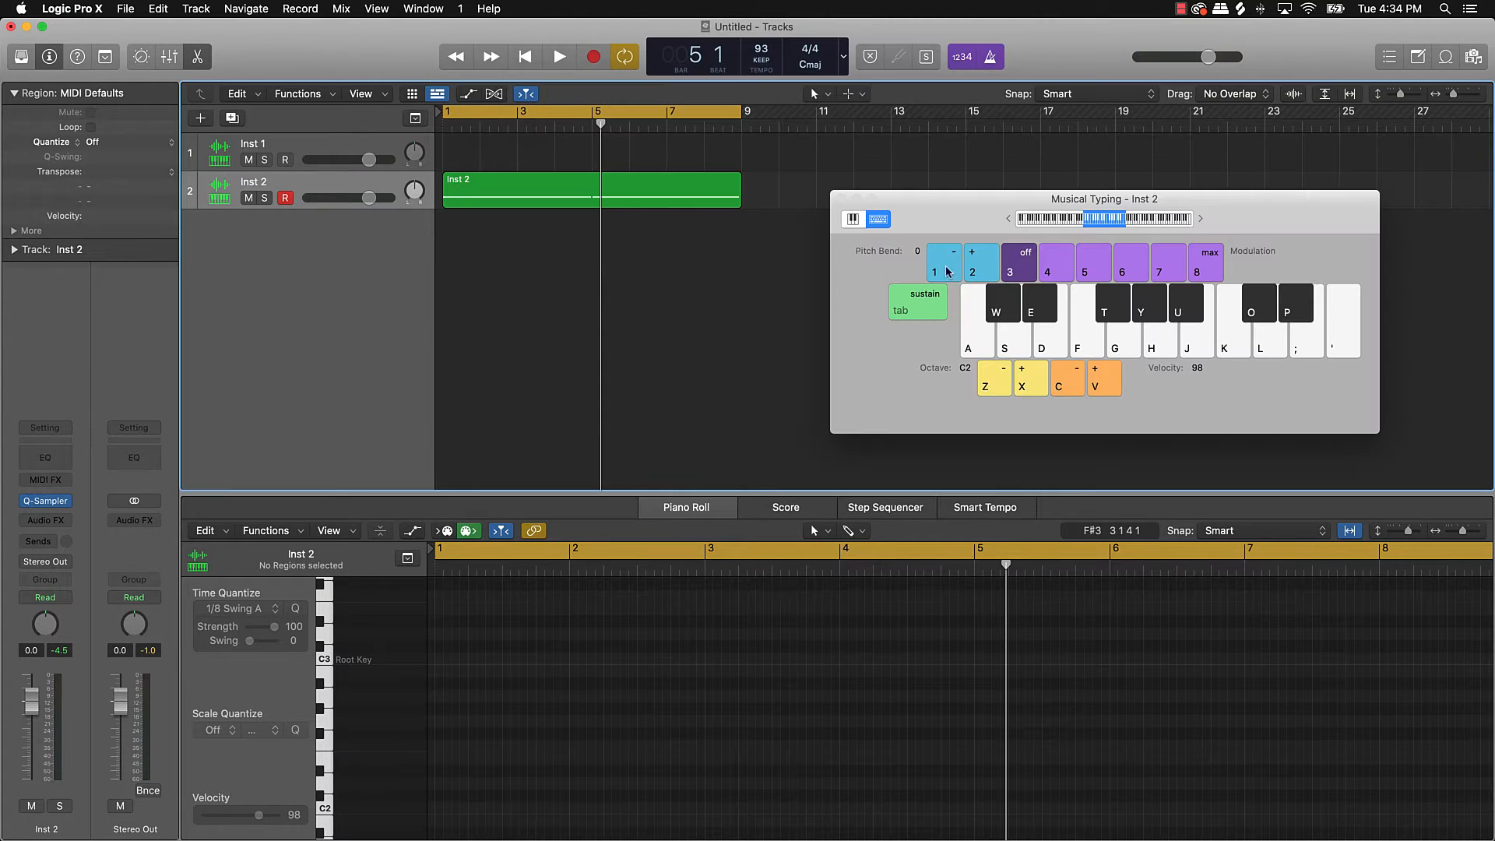
double_click(413, 244)
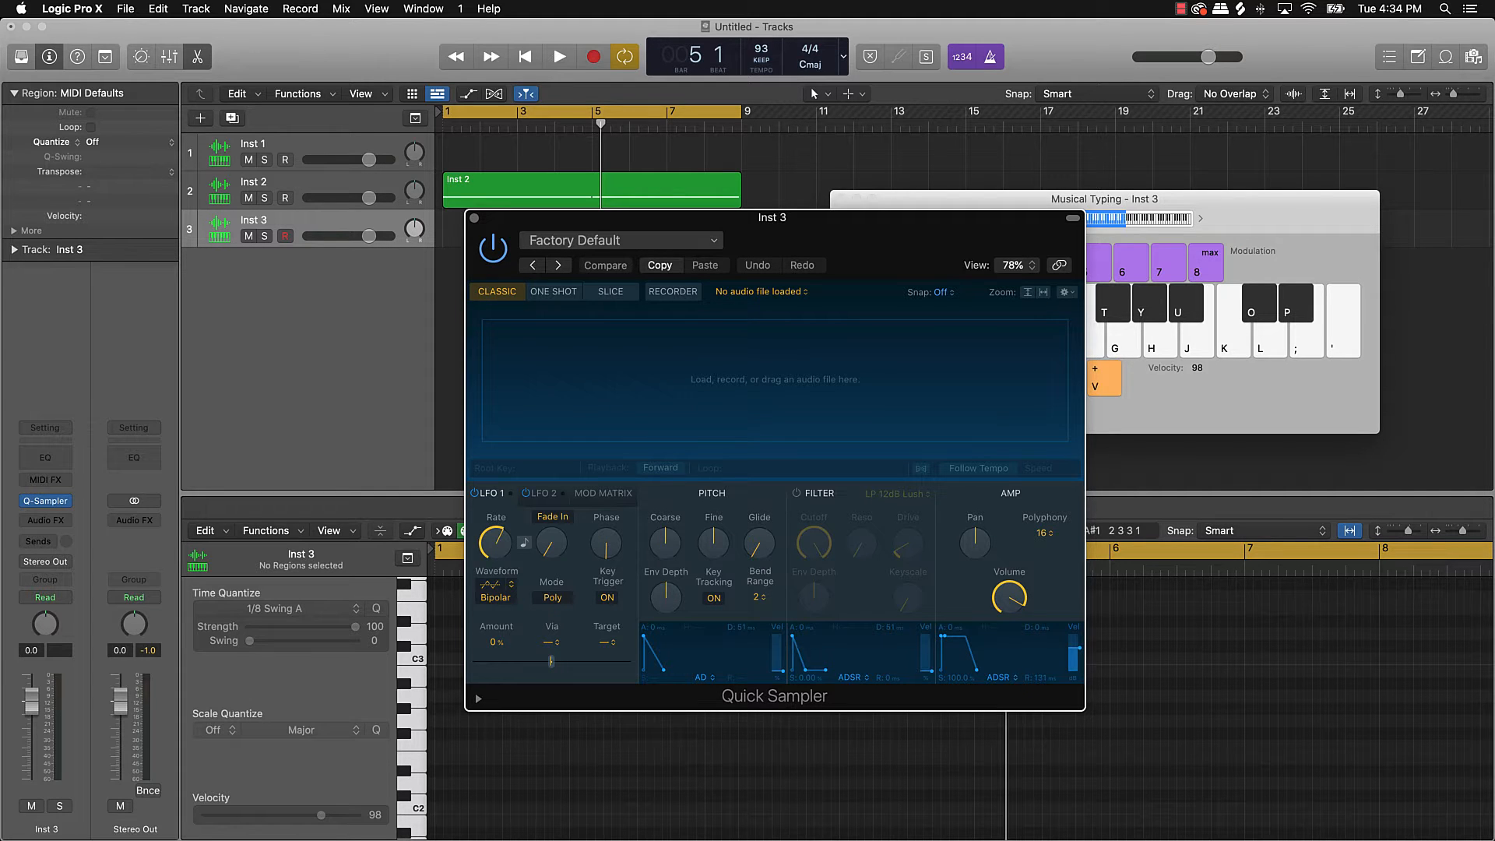
left_click(1085, 837)
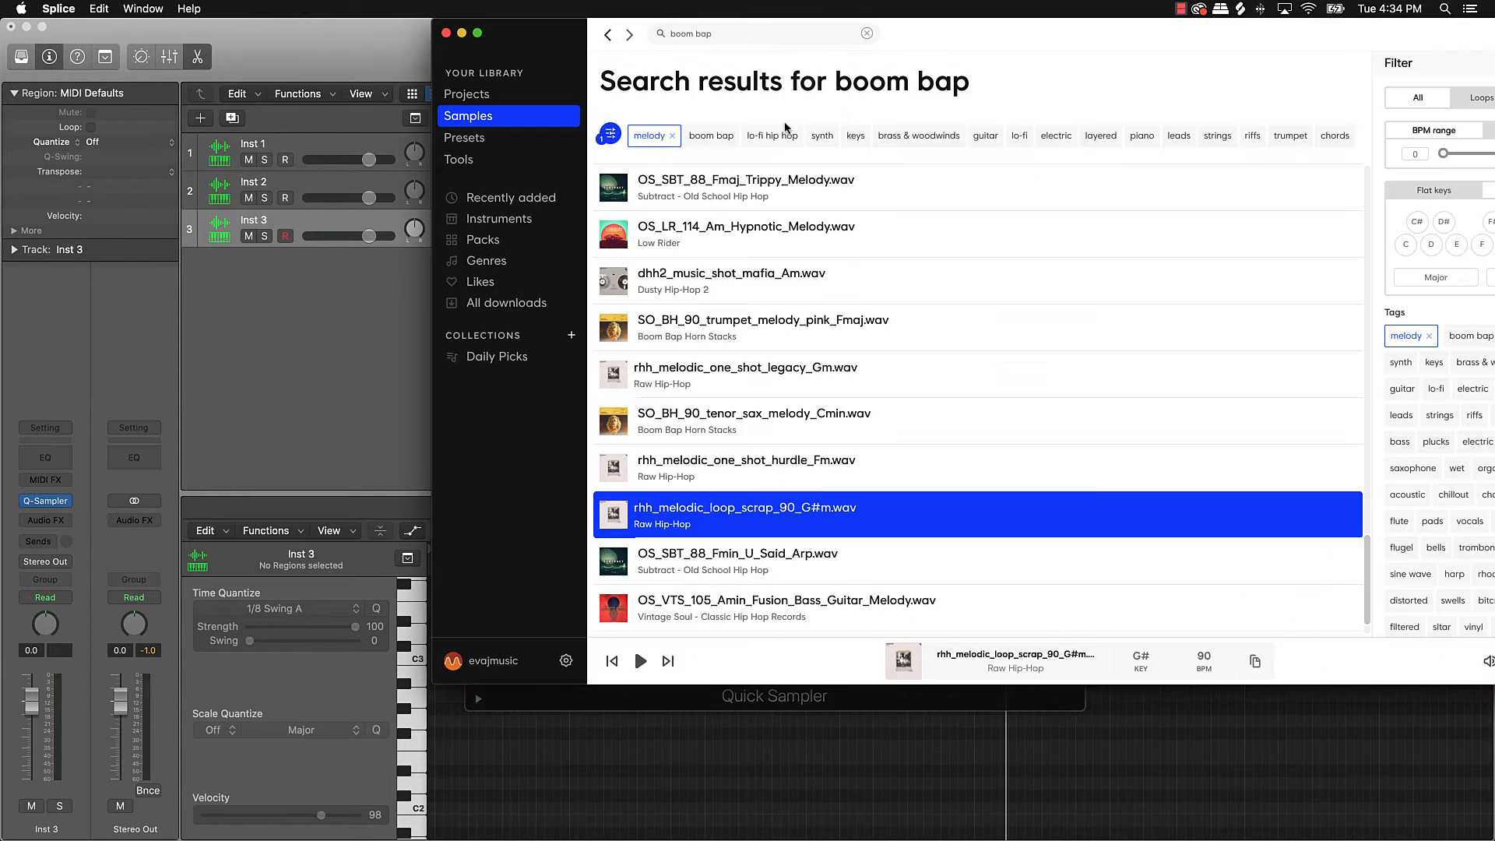
Step: Arrange Splice, the Quick Sampler and the musical keyboard windows around the screen
left_click_drag(569, 29, 737, 31)
left_click(516, 215)
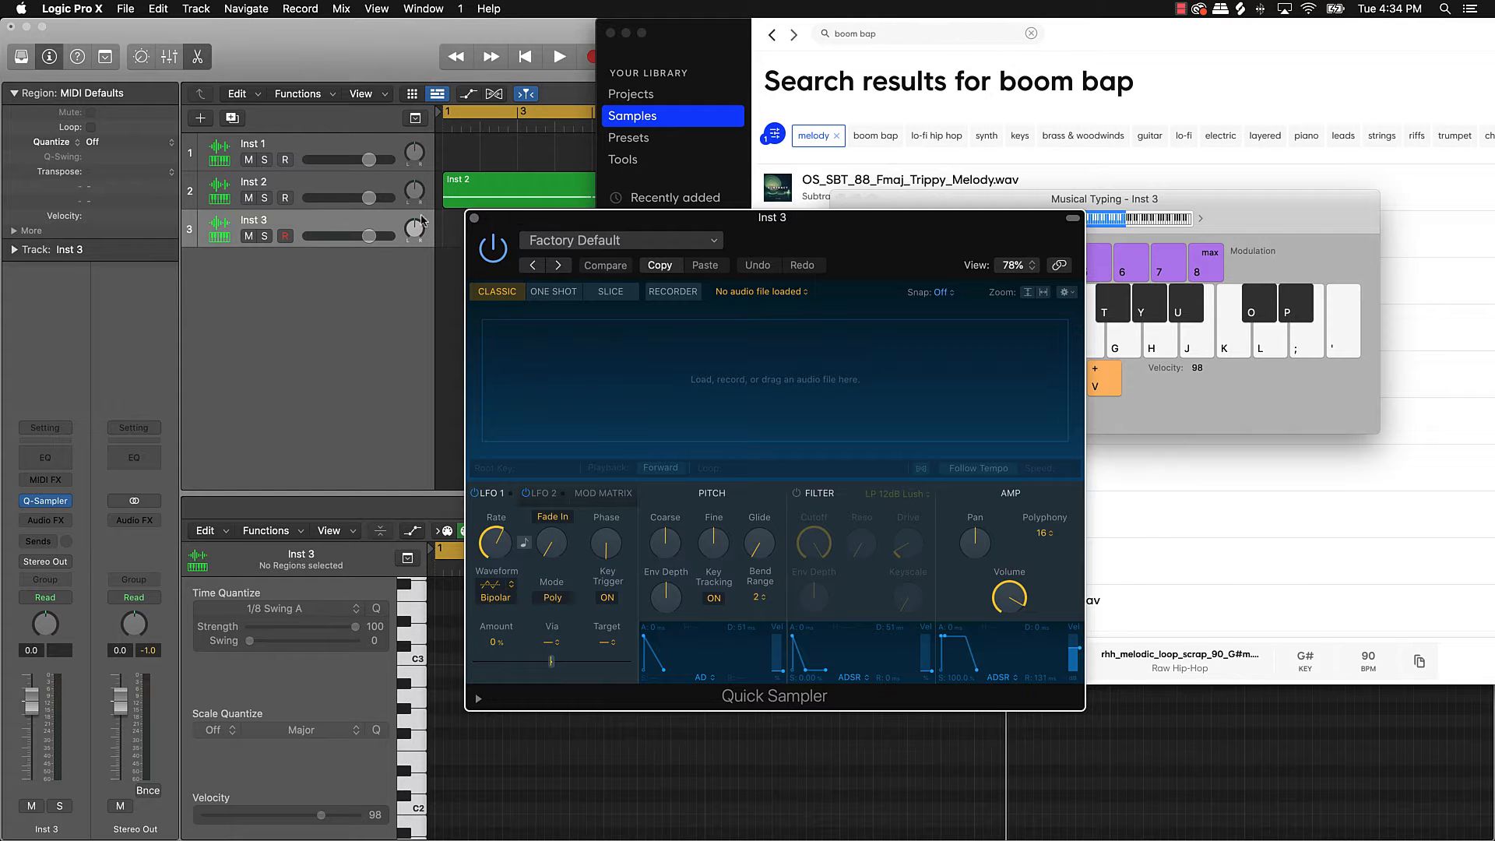
left_click_drag(888, 238, 471, 166)
left_click_drag(903, 207, 137, 601)
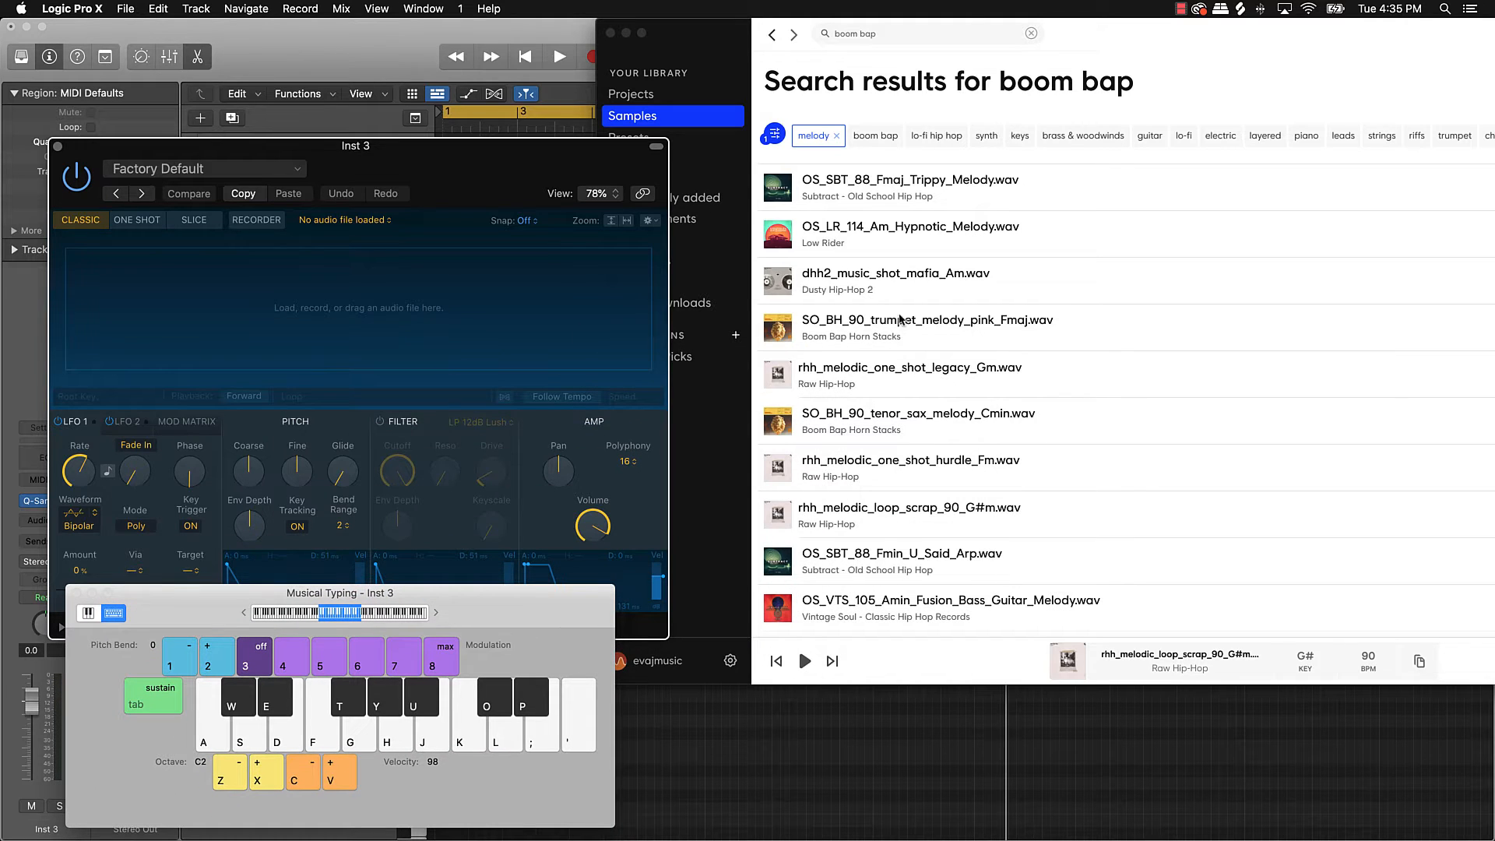
Step: Remove the melody tag and filter the boom bap results to kicks
left_click(837, 139)
left_click(837, 139)
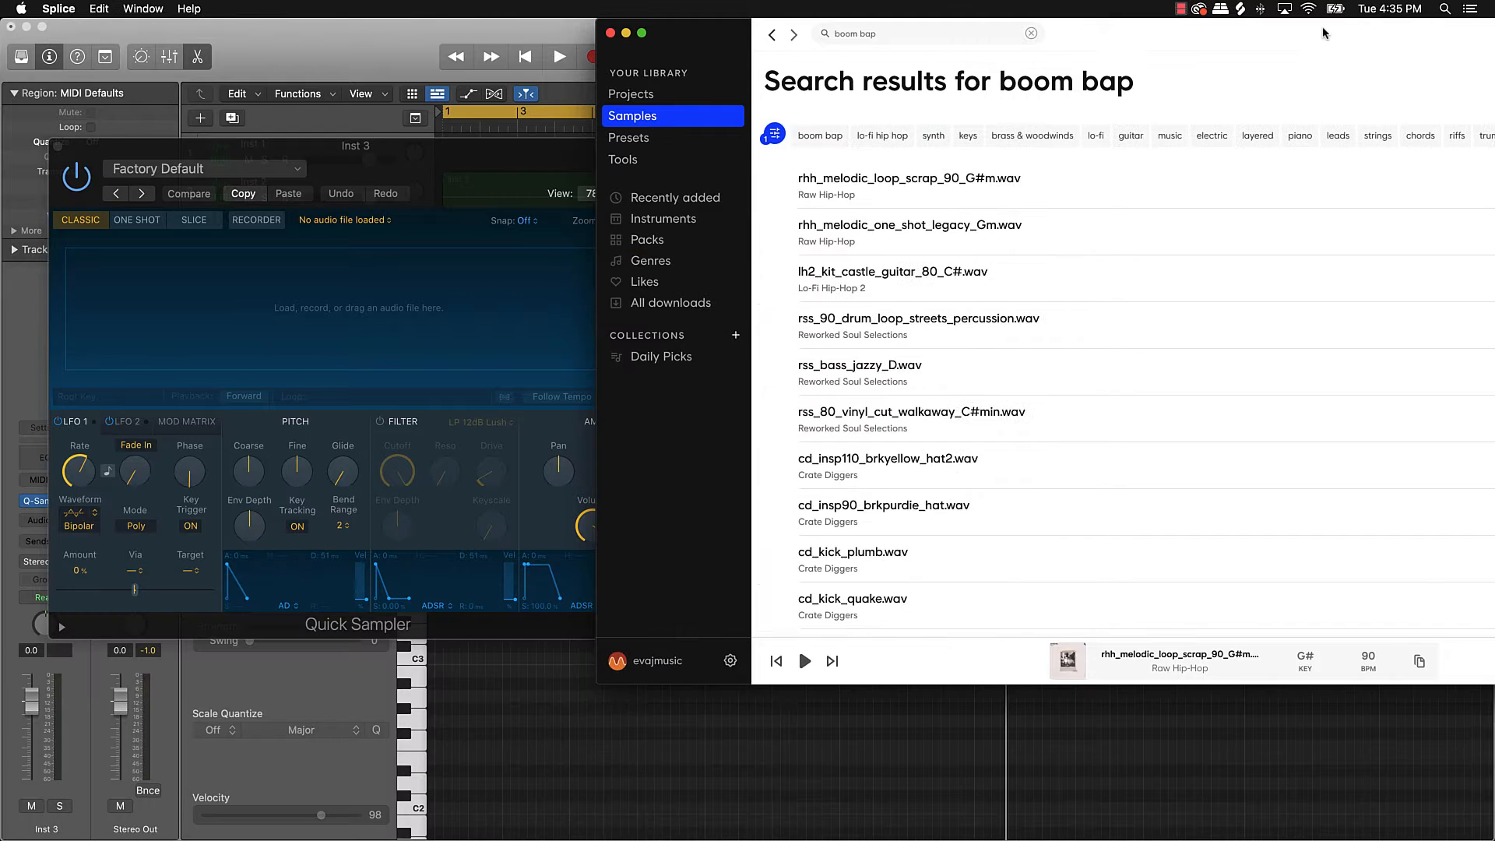
left_click_drag(1324, 31, 928, 11)
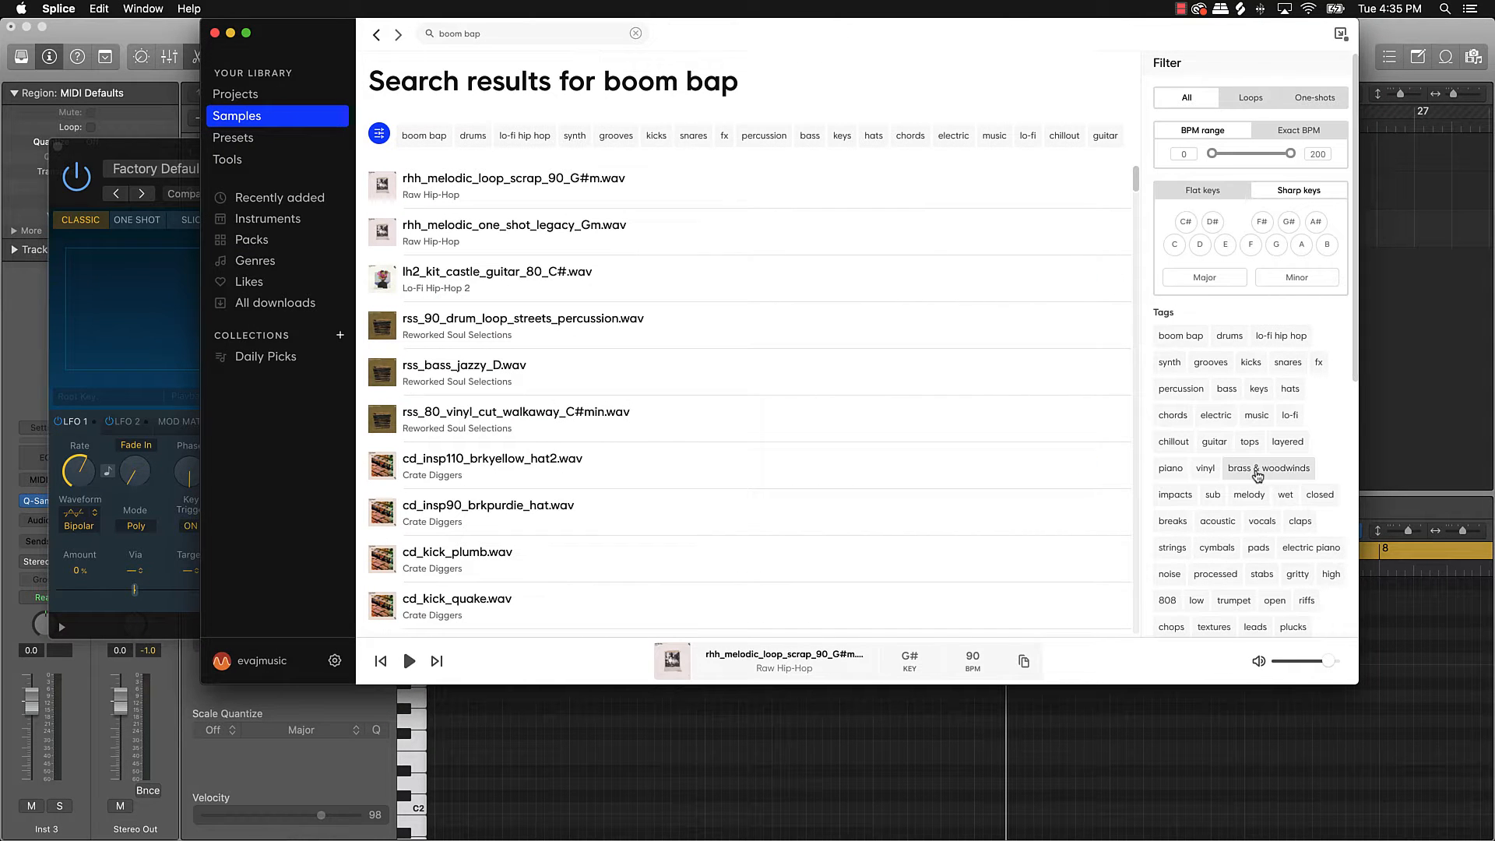
left_click(1251, 364)
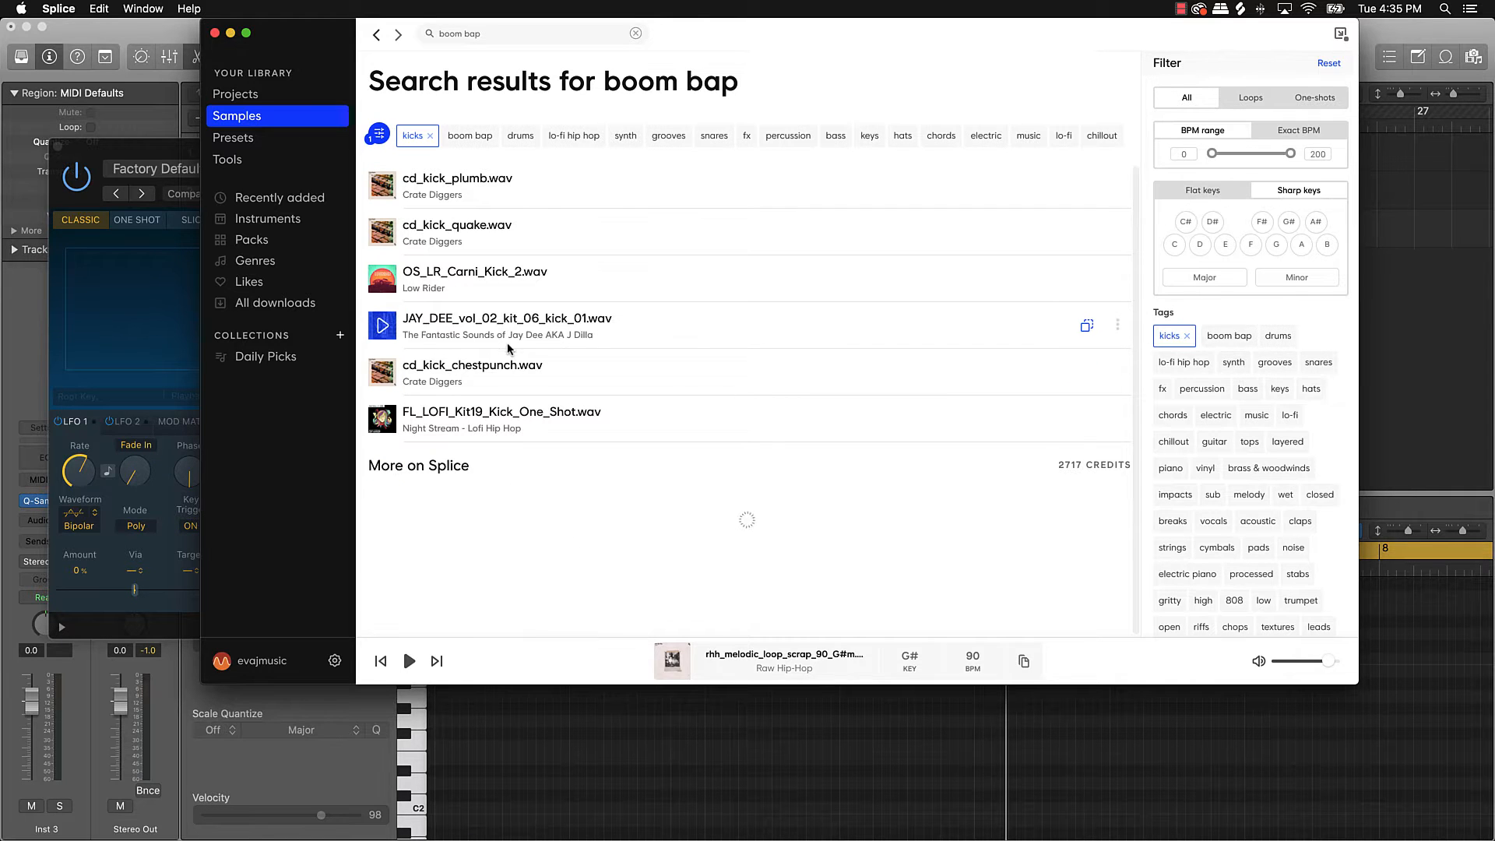
Step: Preview several kicks and download TRKTRN_Kick_21.wav for one credit
left_click(396, 497)
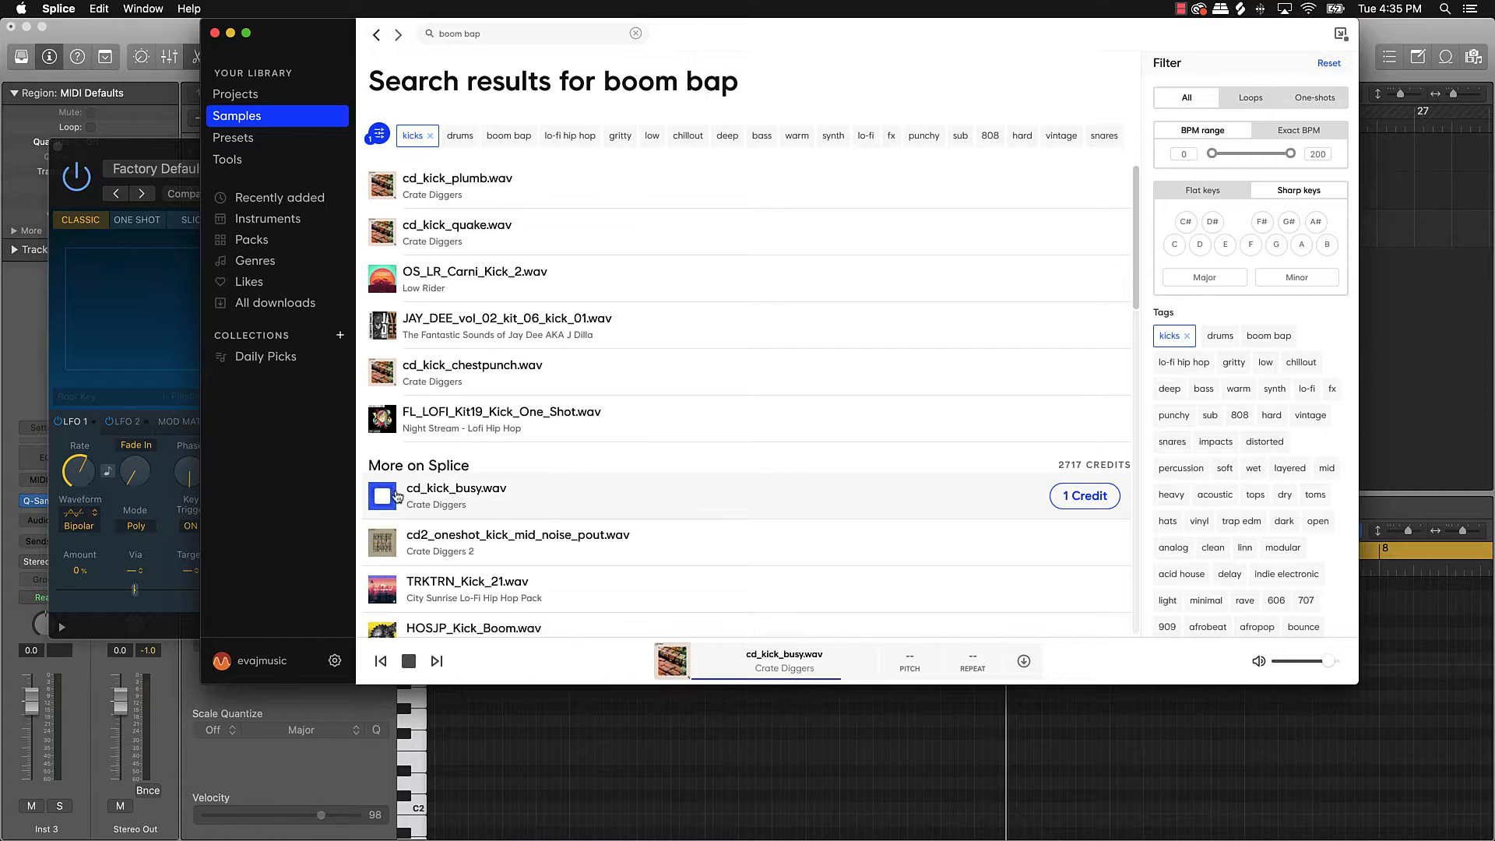
scroll(396, 497, "down", 2)
left_click(381, 452)
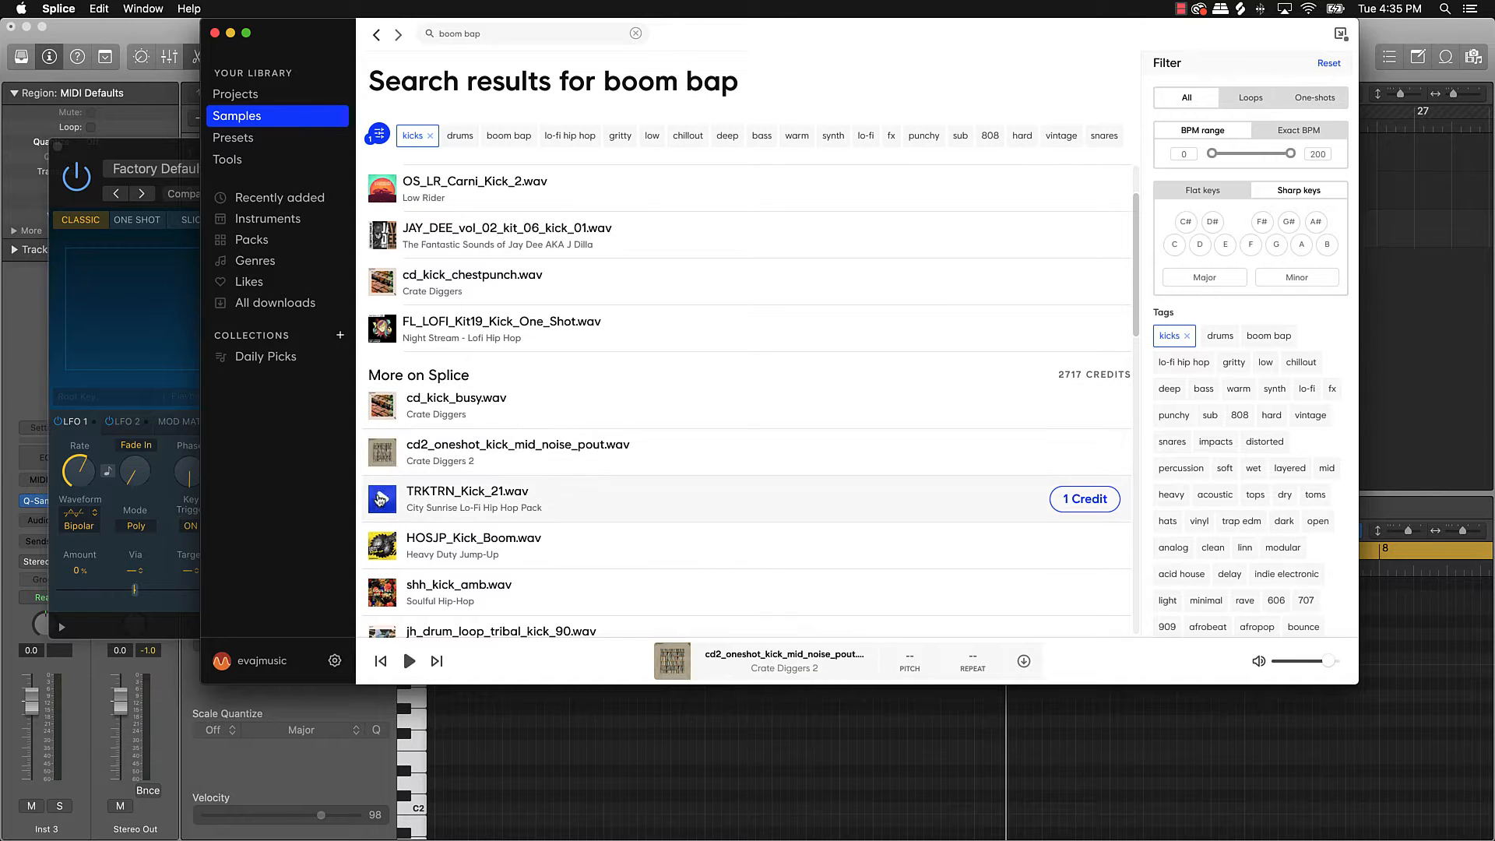
left_click(382, 499)
left_click(384, 499)
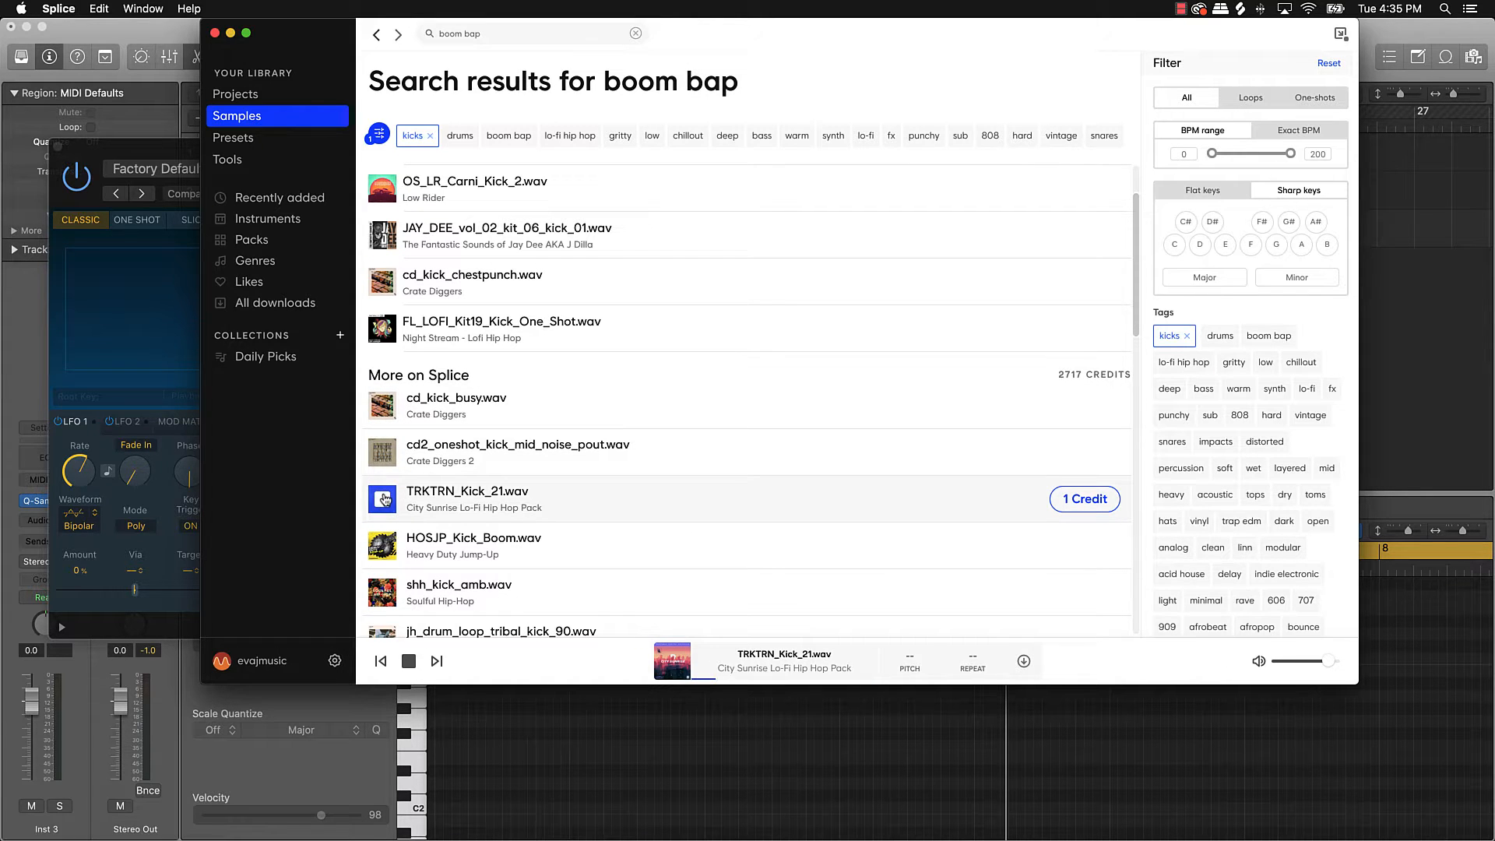
left_click(1084, 499)
Step: Load TRKTRN_Kick_21.wav into Inst 3's Quick Sampler and close the sampler window
left_click_drag(342, 31, 603, 31)
left_click_drag(705, 507, 216, 271)
left_click(59, 147)
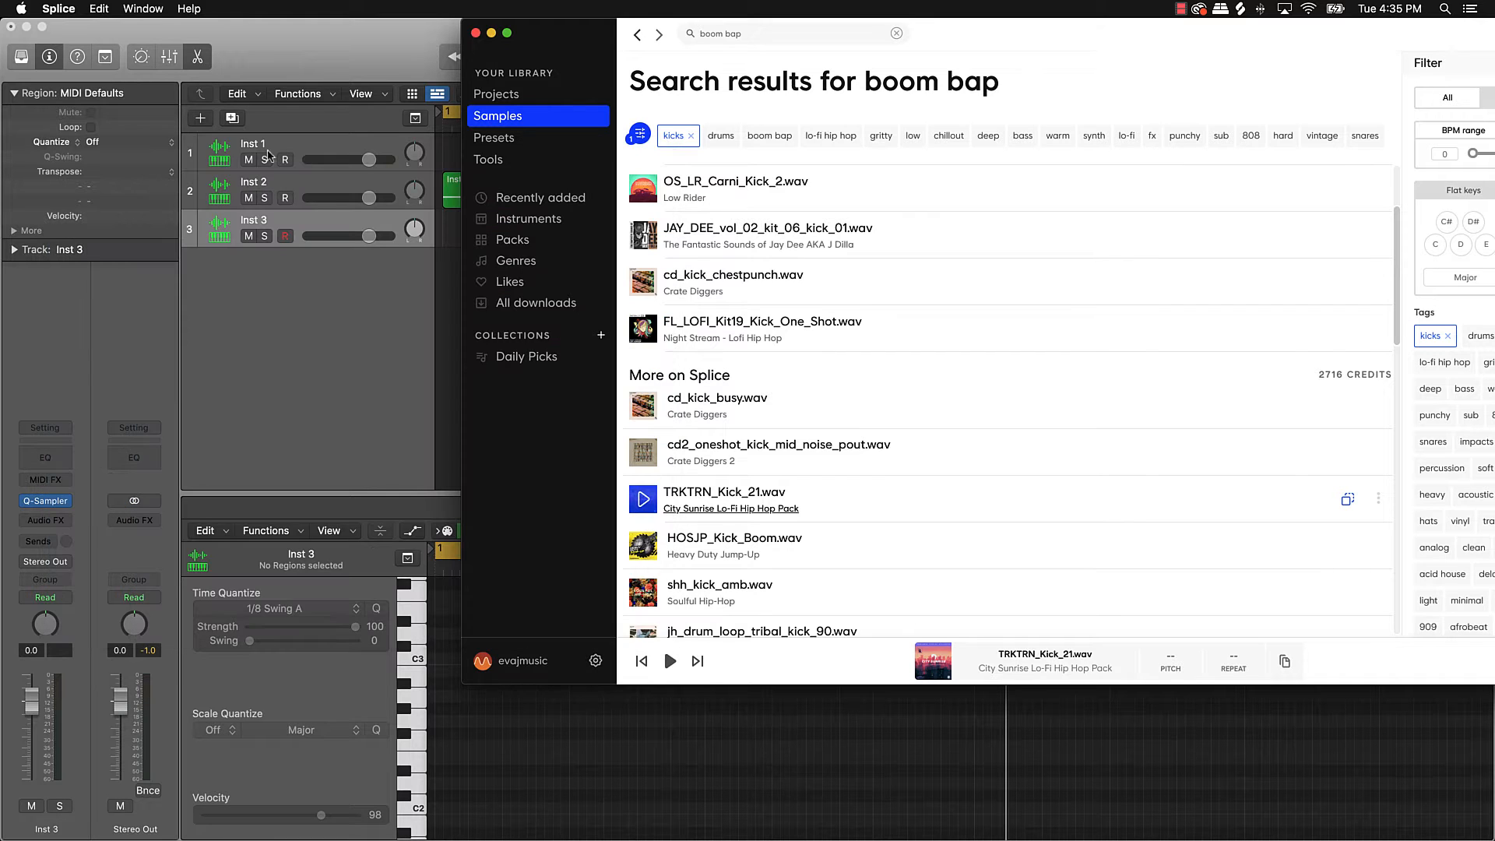
left_click(200, 118)
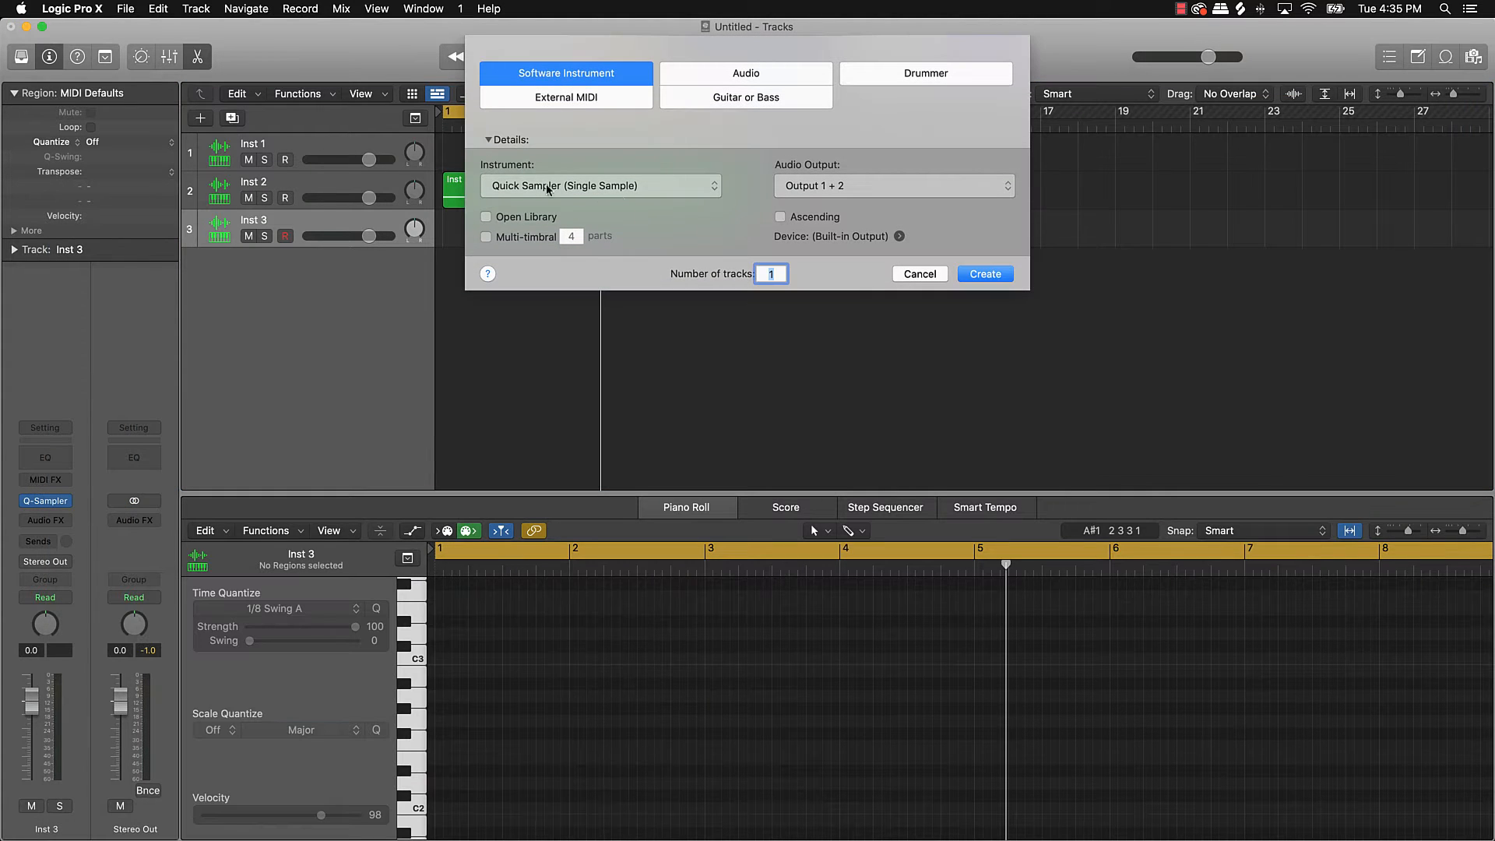
Step: Create Quick Sampler track Inst 4, move its sampler window left, and switch to Splice
left_click(985, 273)
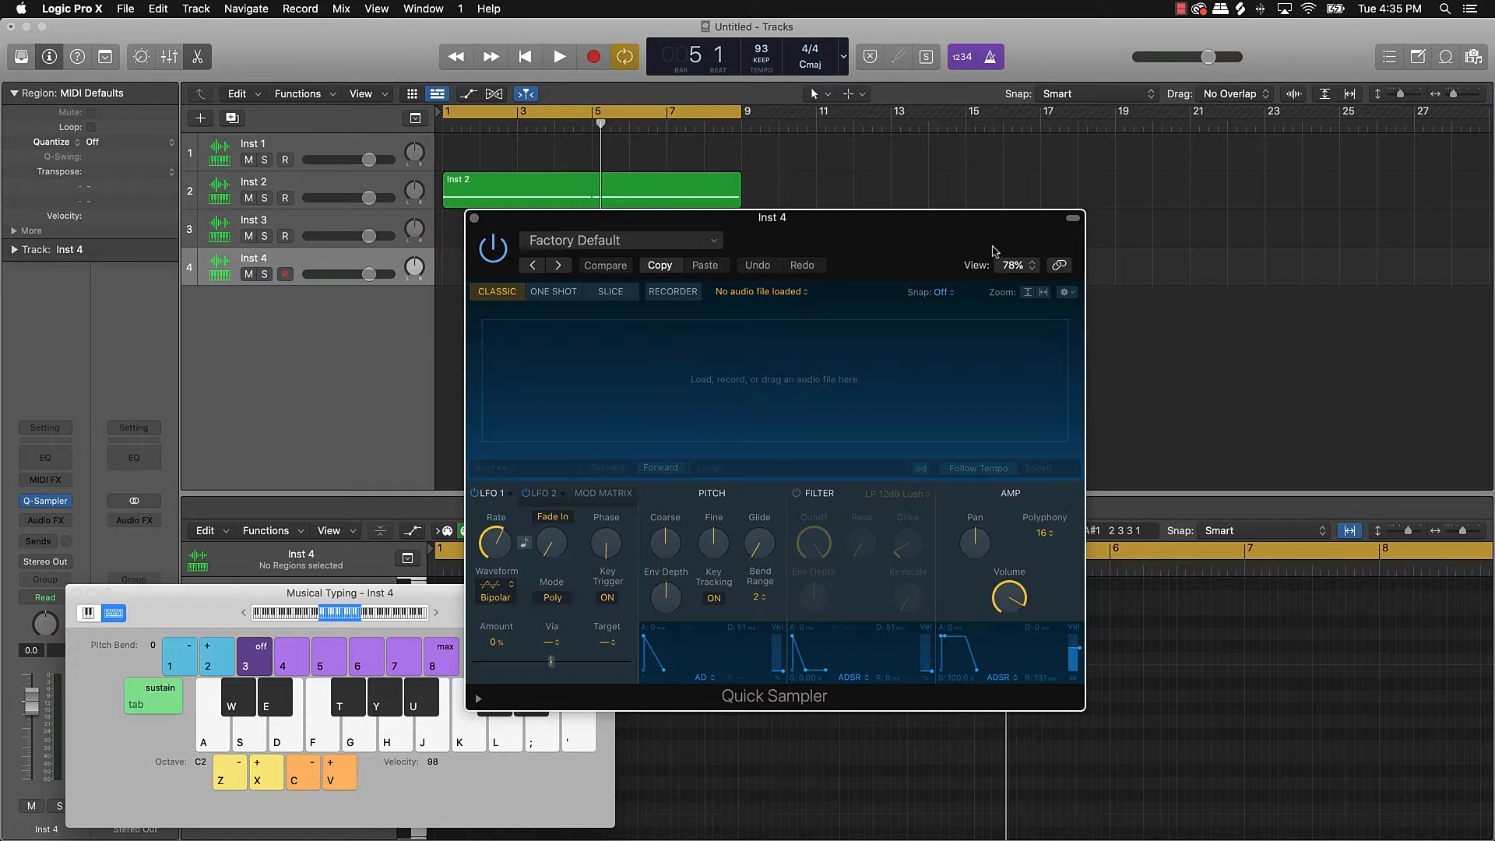
left_click_drag(995, 251, 767, 235)
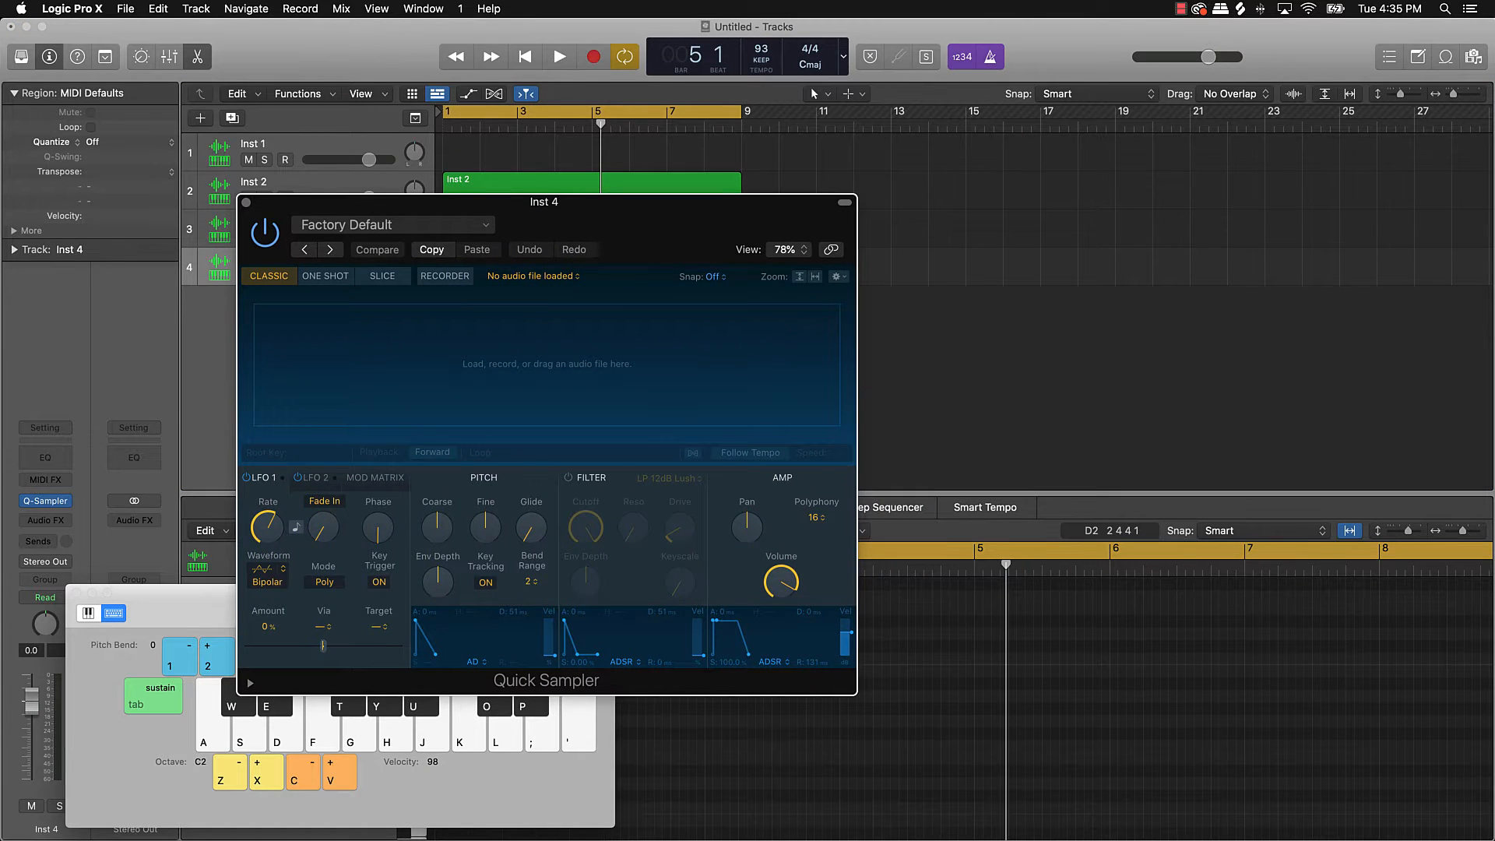
key("super+Tab")
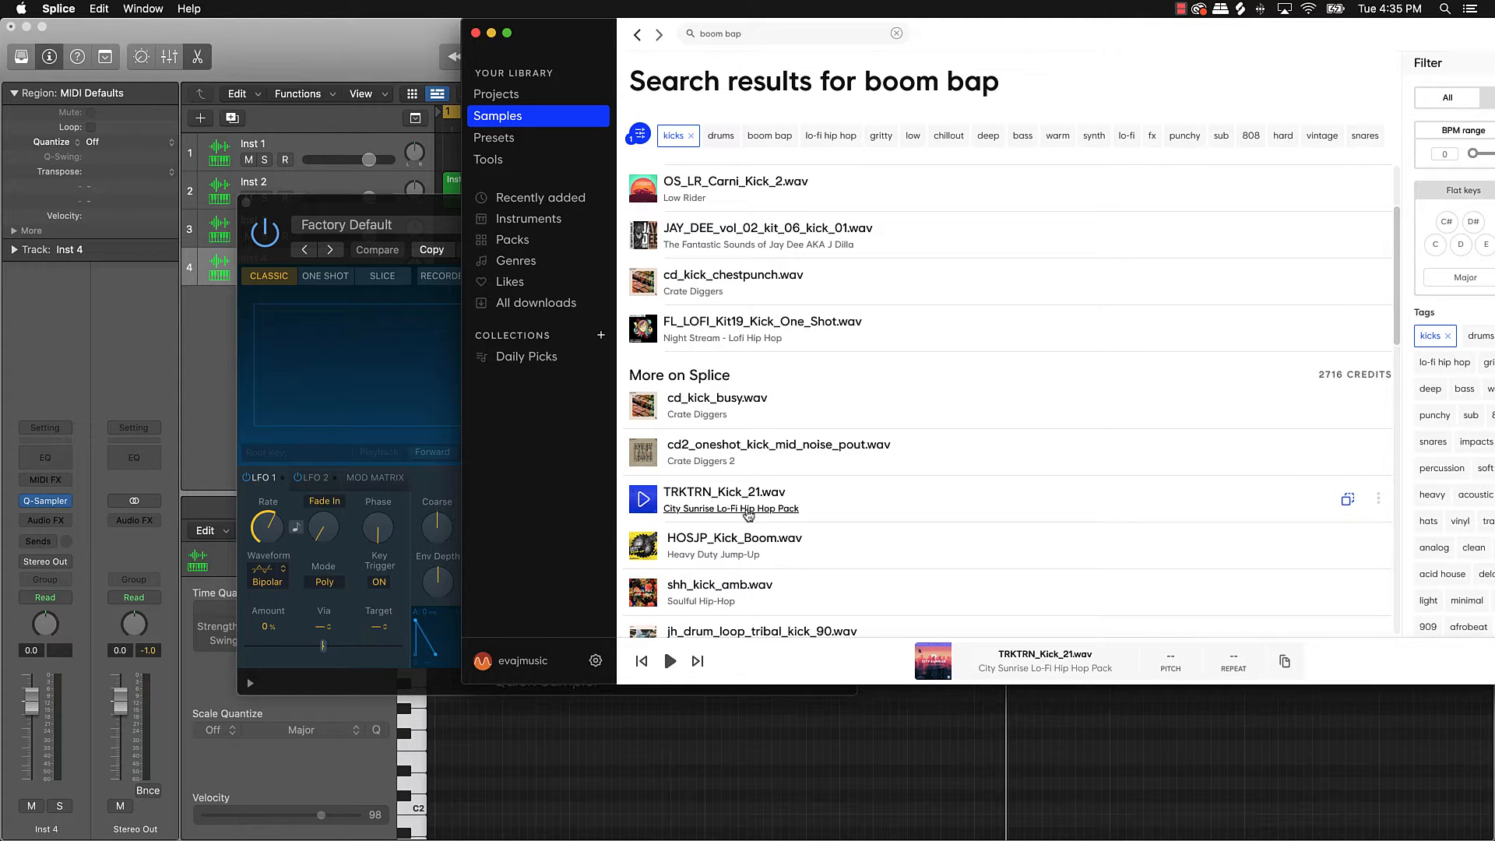
Step: Download TRKTRN_Snare_5.wav from the City Sunrise pack's snares and load it into Inst 4's Quick Sampler
left_click(754, 509)
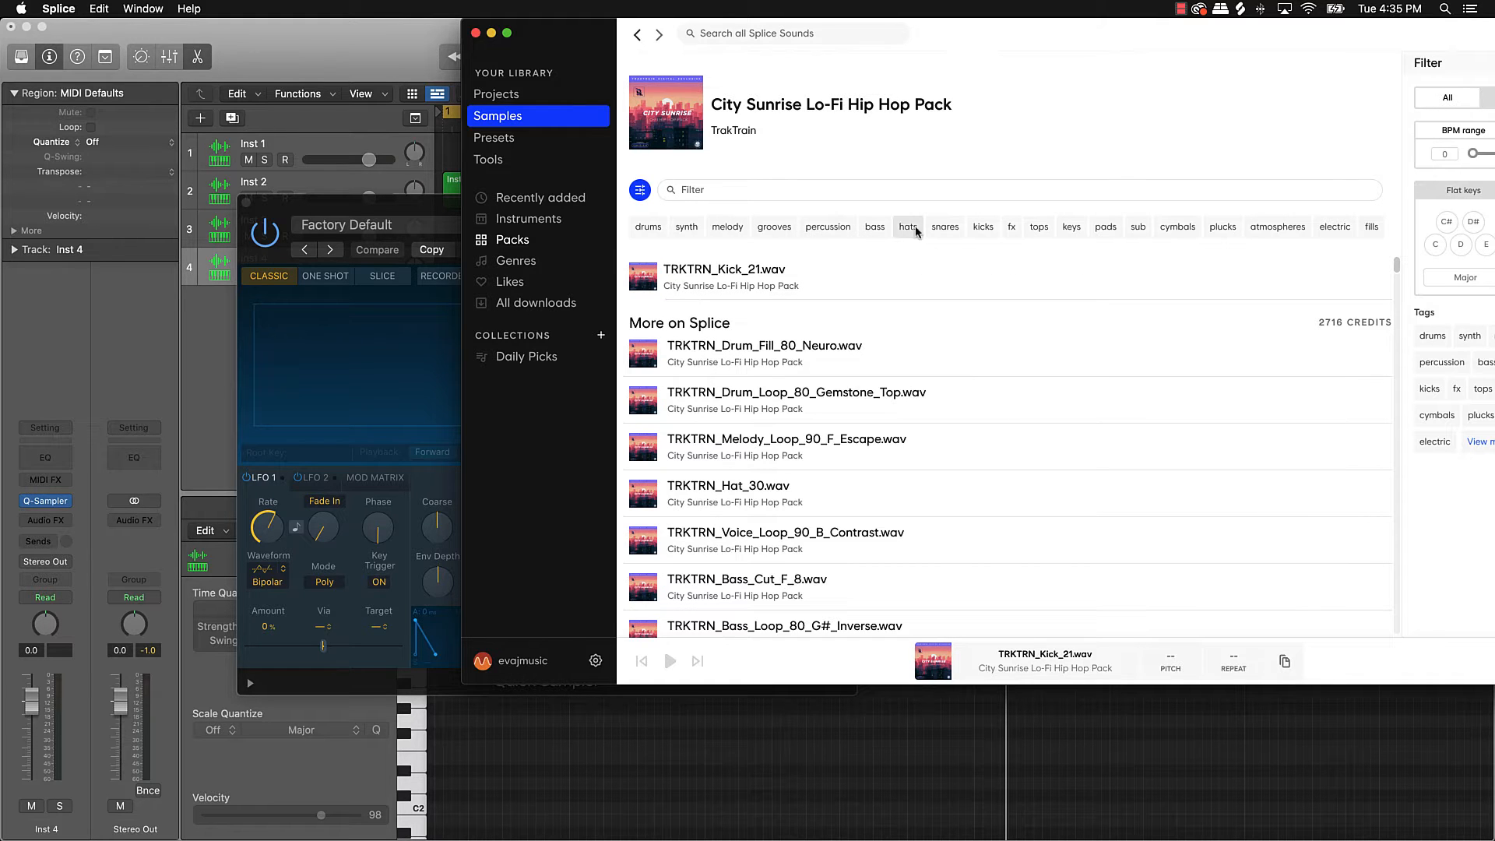
left_click(947, 229)
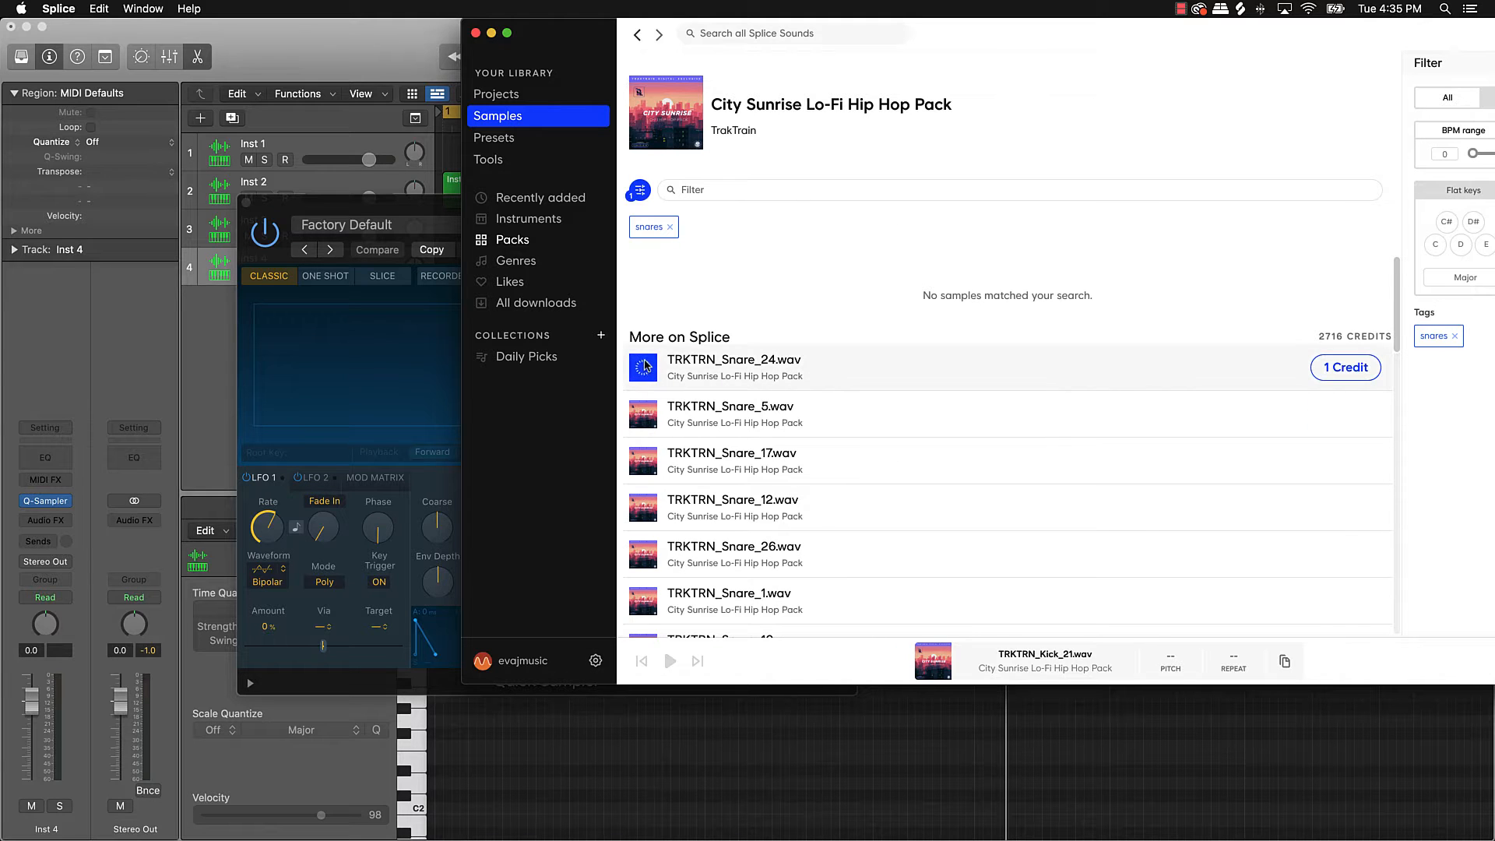
left_click(645, 373)
left_click(645, 415)
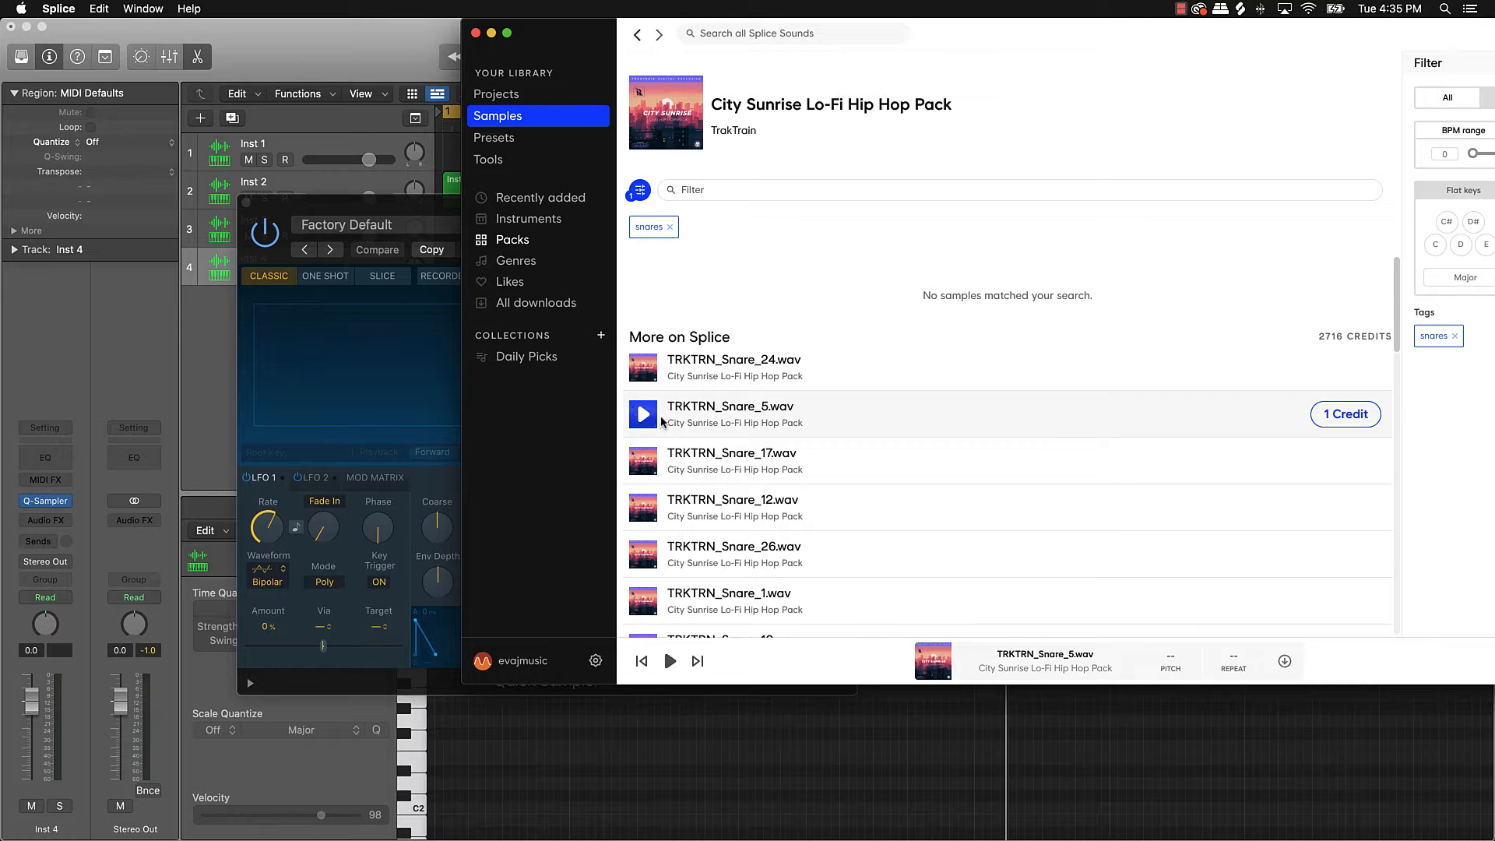
left_click(1324, 420)
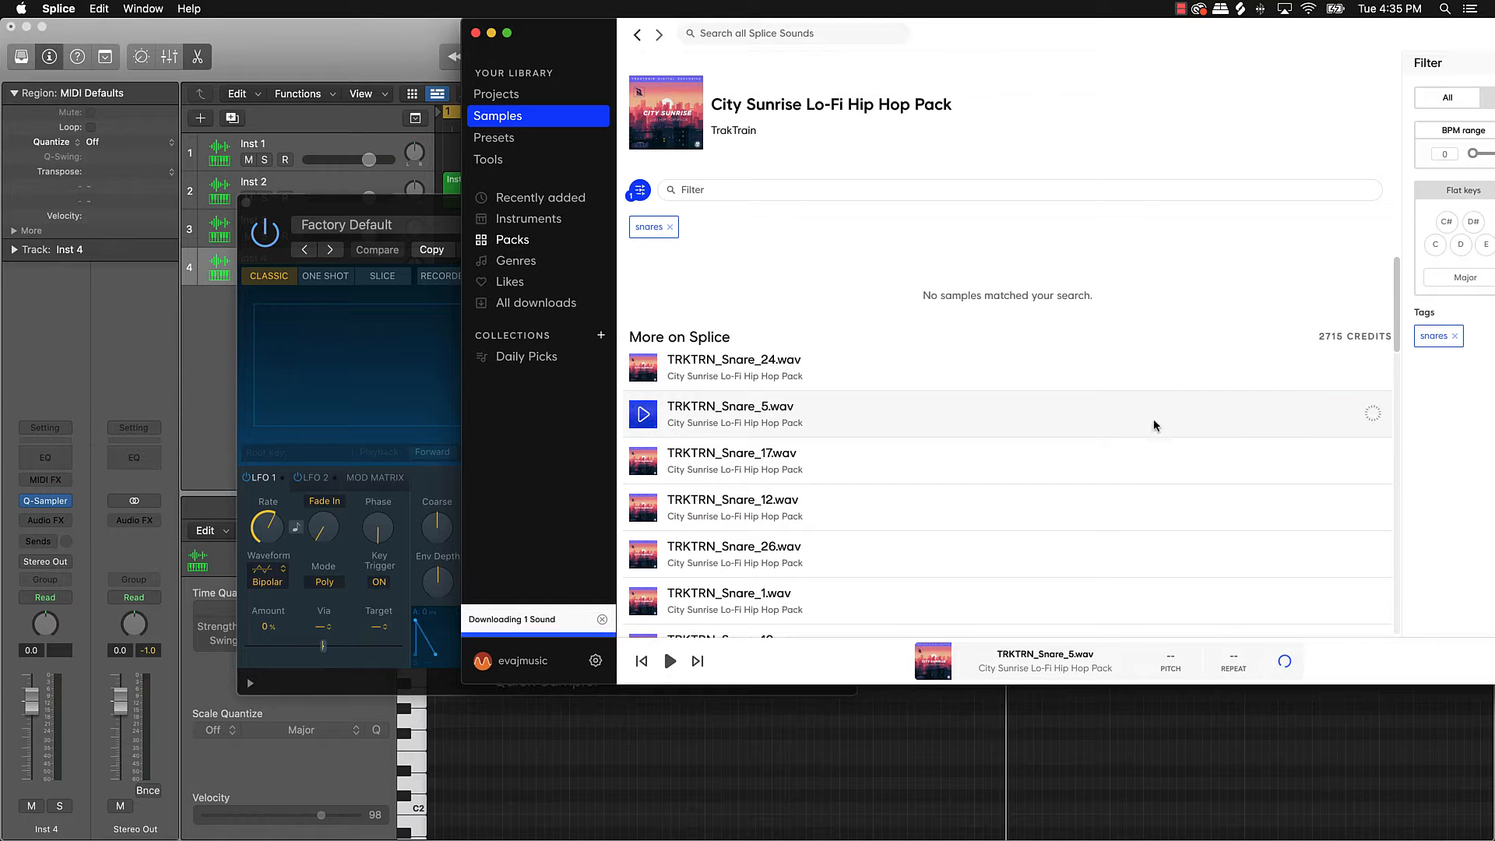
left_click_drag(733, 408, 317, 355)
left_click(492, 34)
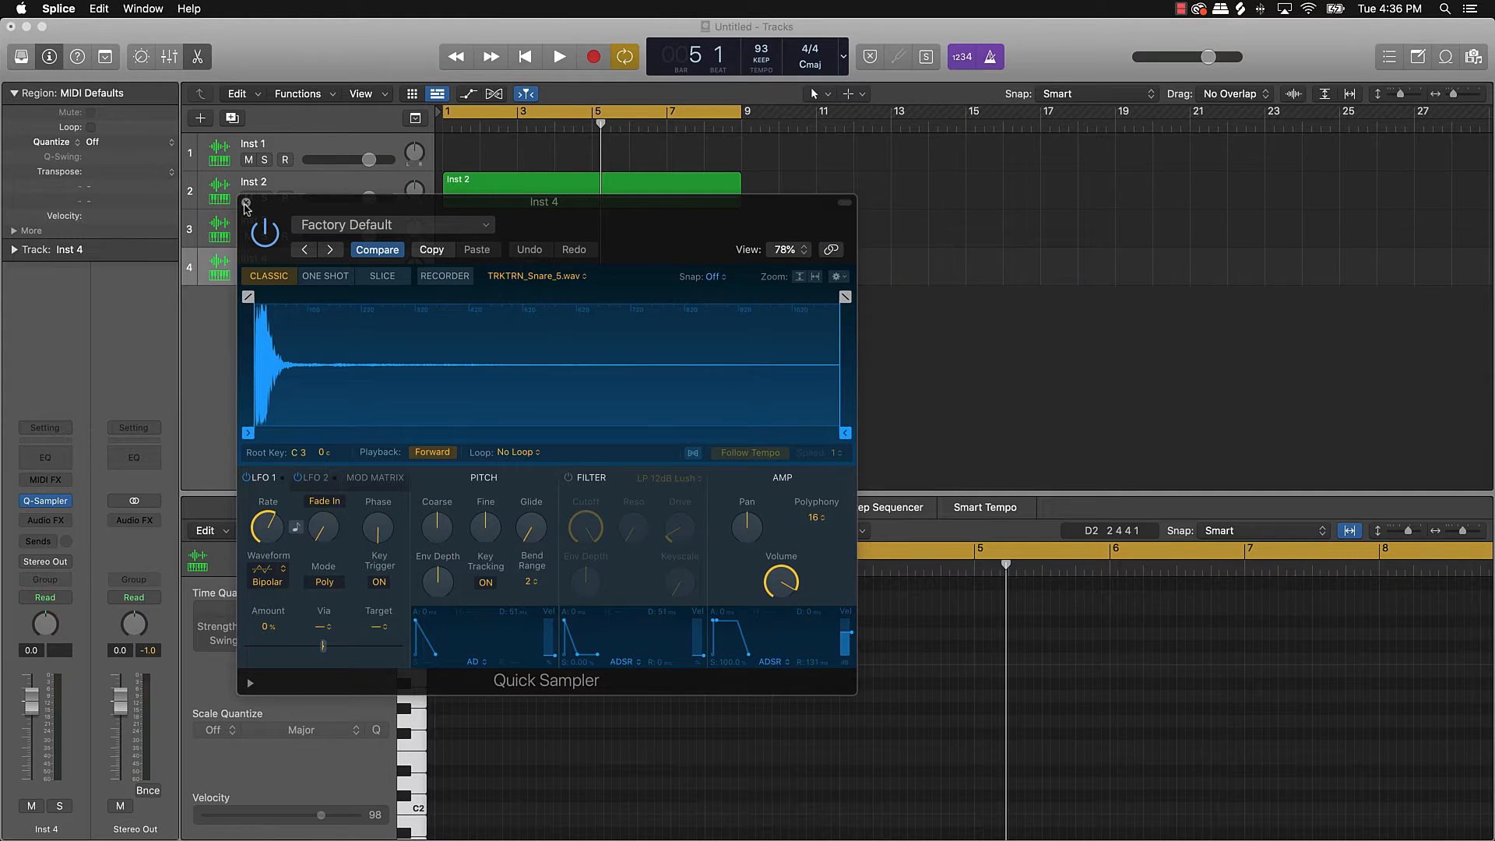
Step: Close Inst 4's Quick Sampler window and the musical keyboard window
left_click(246, 203)
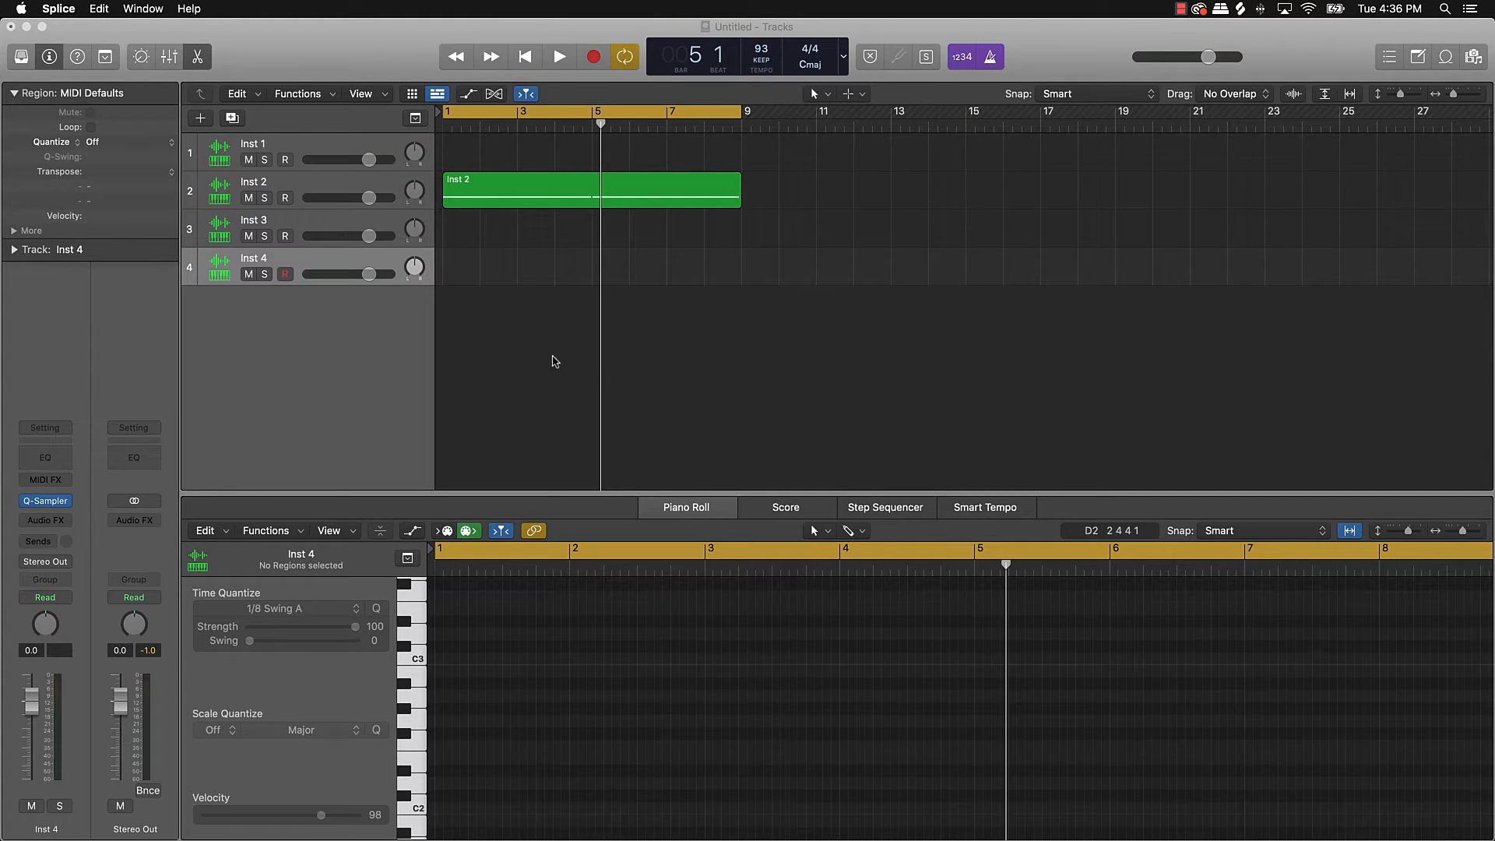
left_click(692, 382)
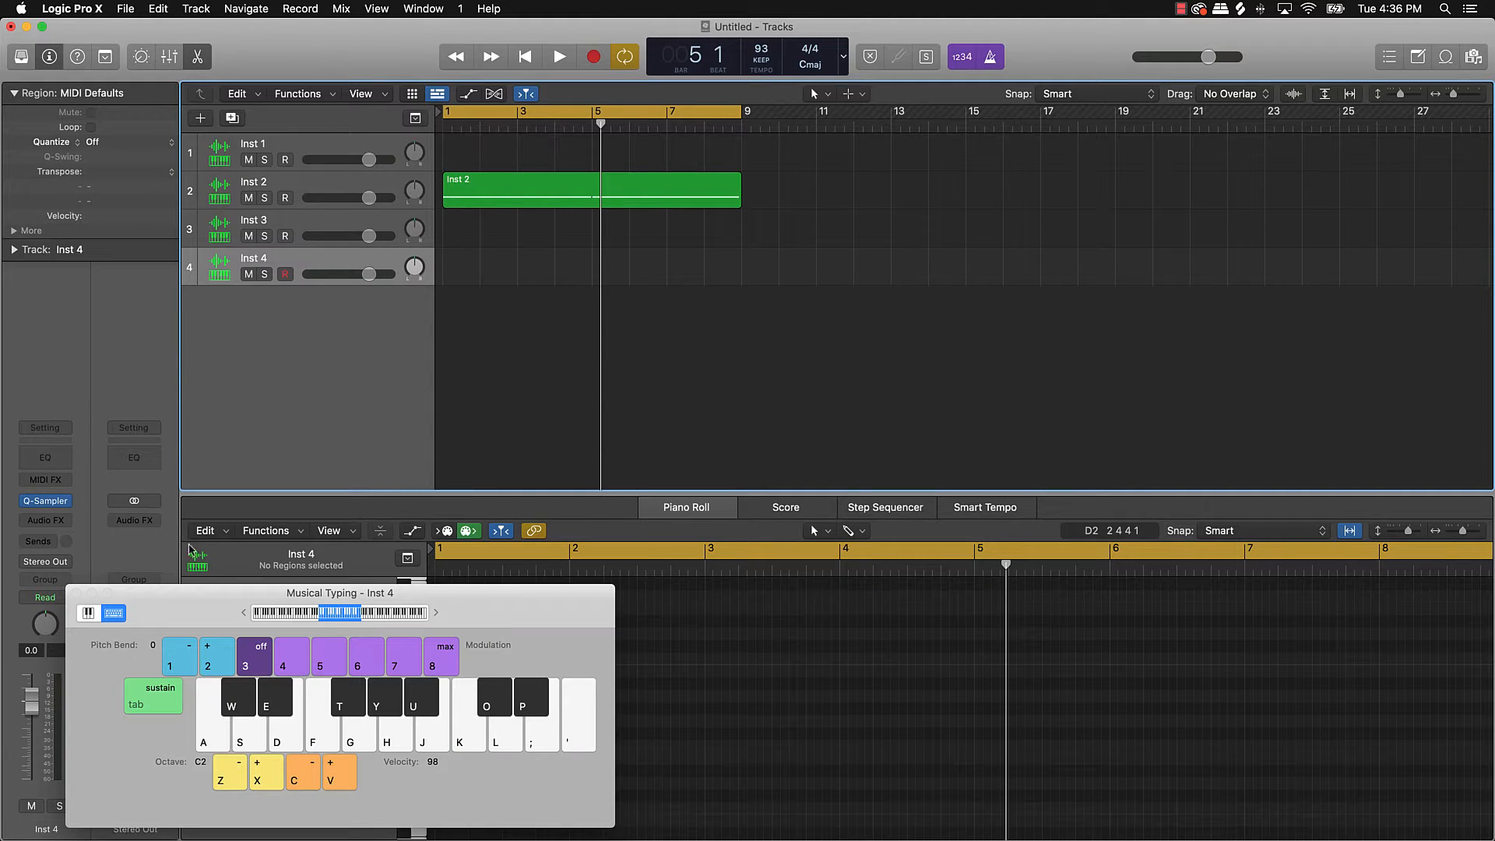
left_click(76, 594)
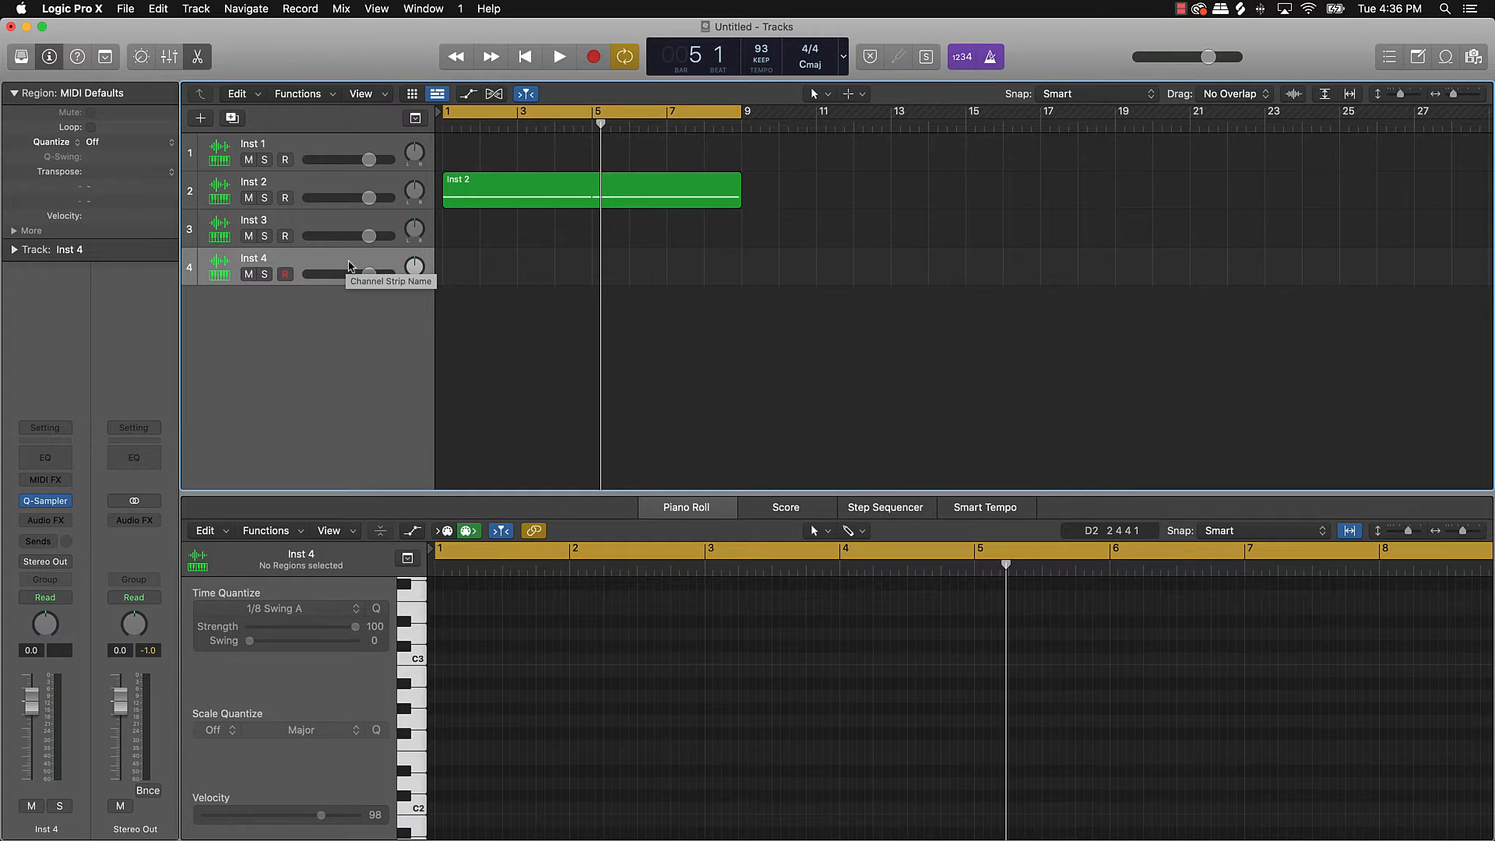
Step: Show Musical Typing and audition the snare sample with the K key
key("super+k")
key("k")
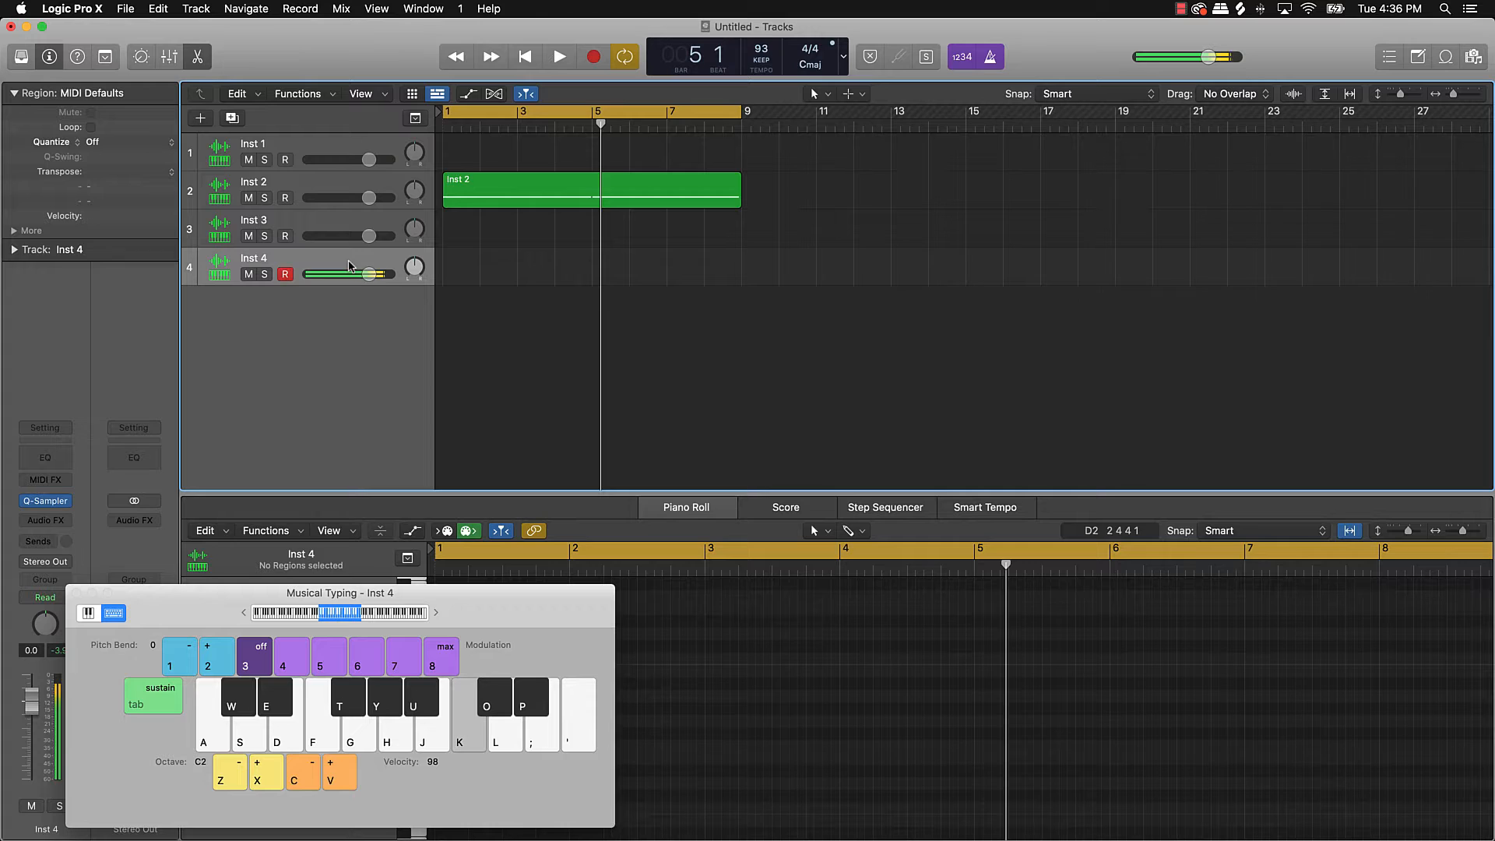
key("k")
Step: Record a same-pitch K snare pattern on Inst 4 and copy the region to bar 5
key("r")
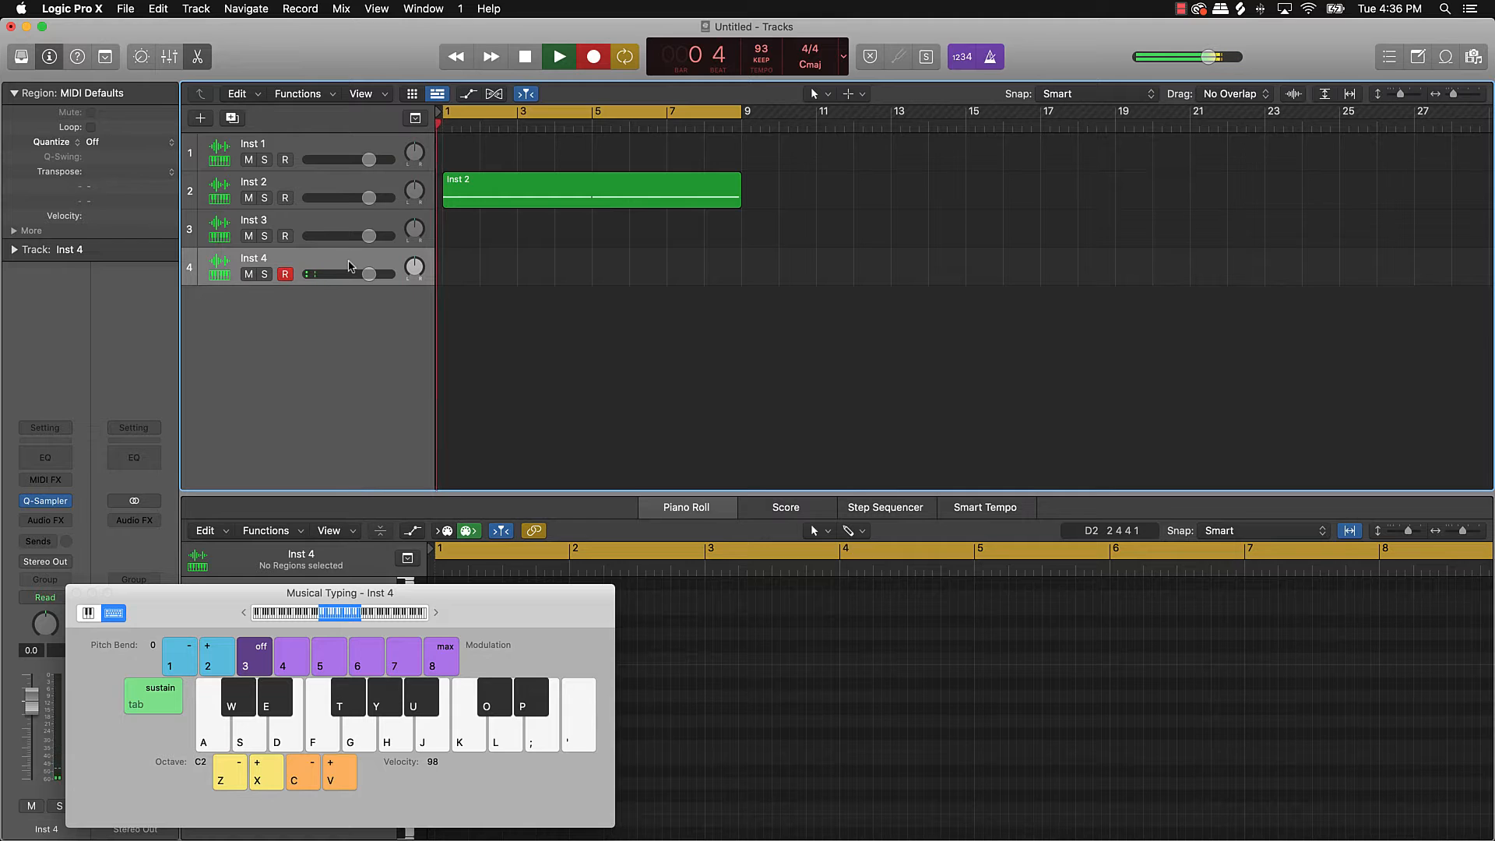
key("k")
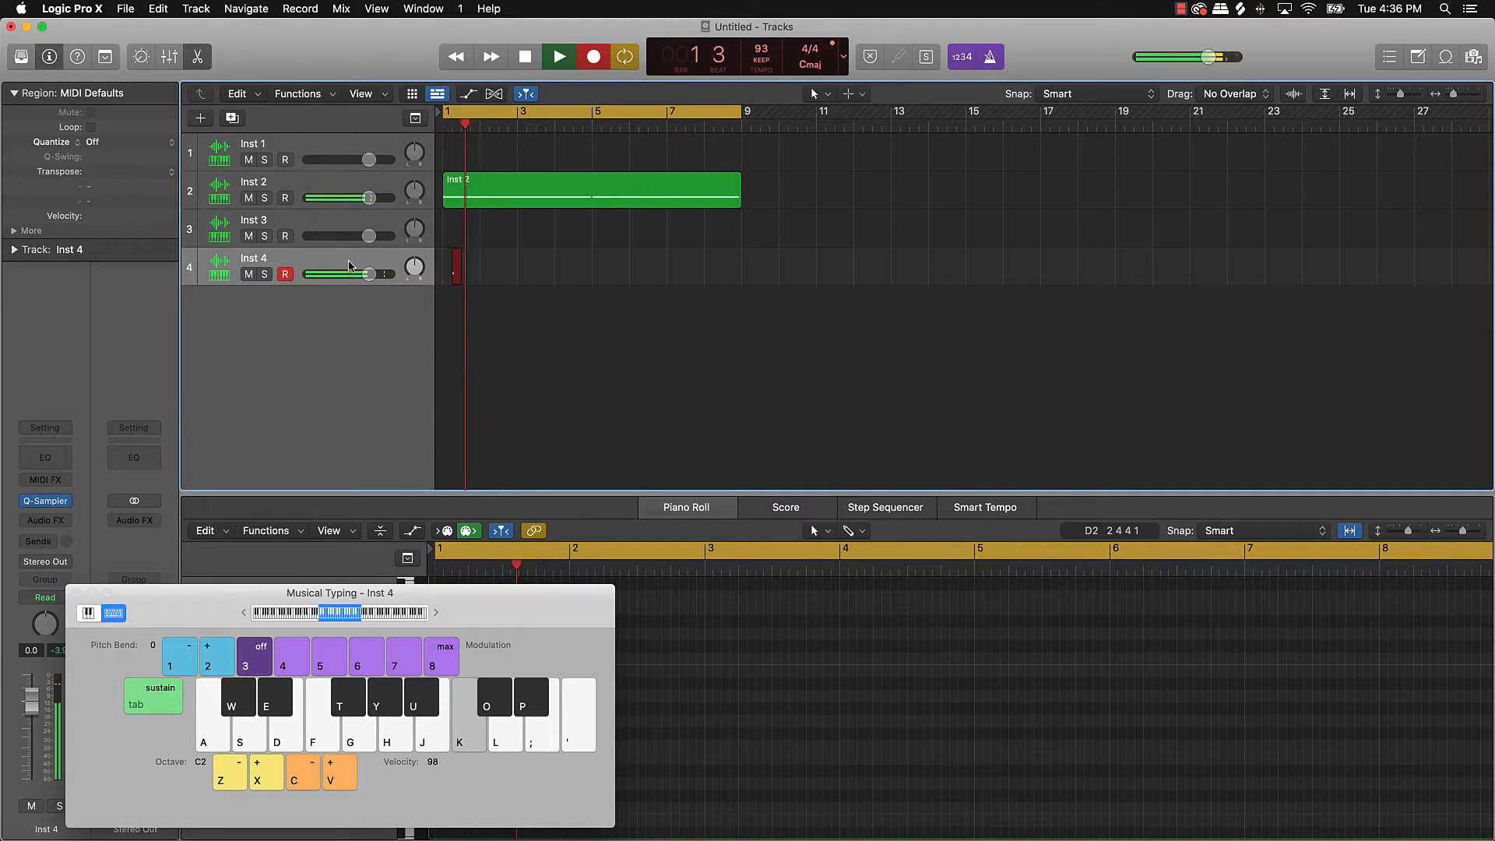
key("k")
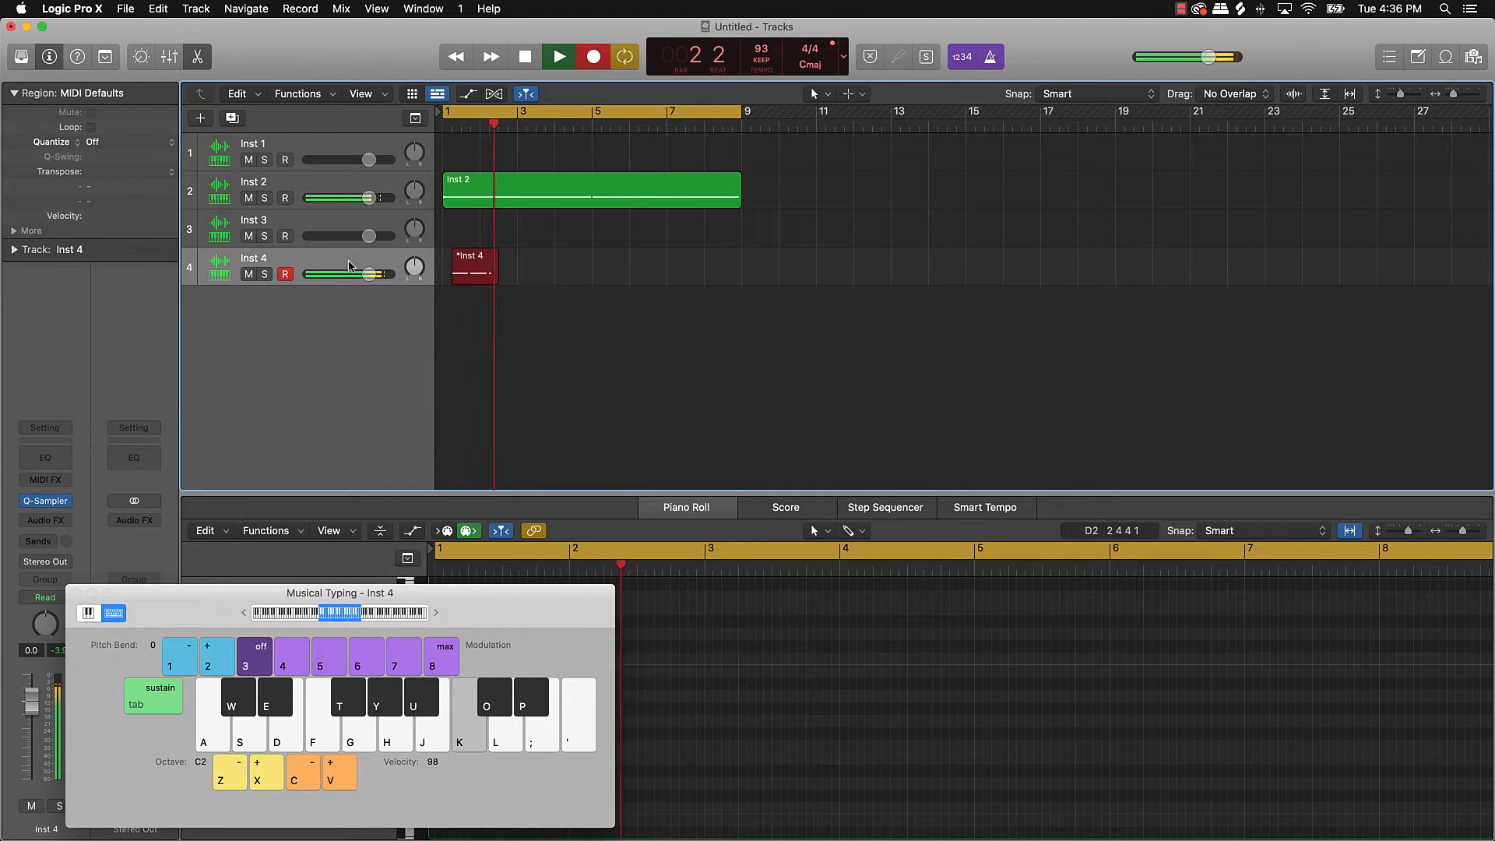
key("k")
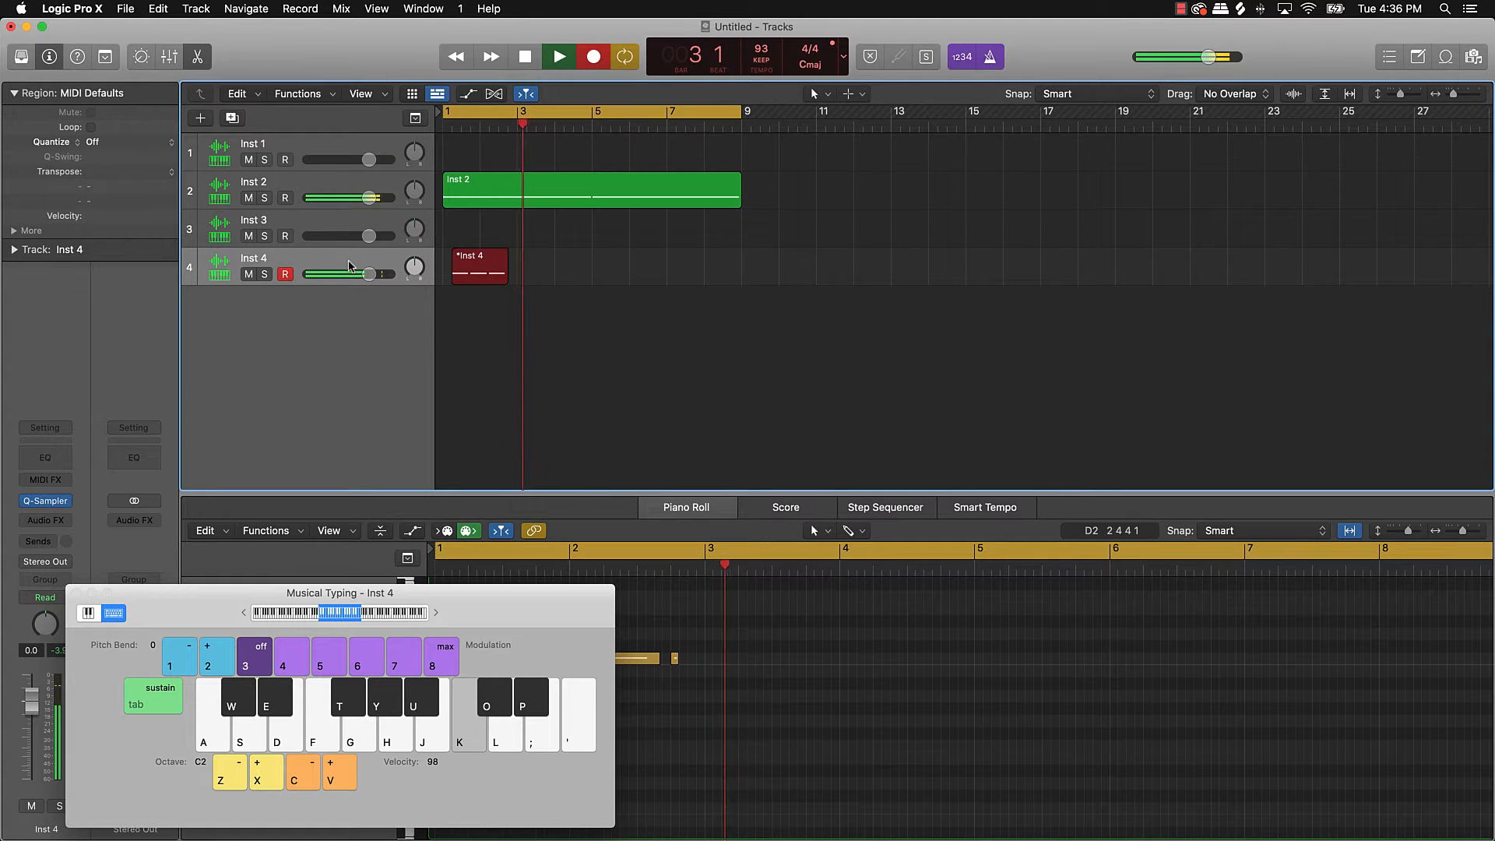
key("k")
key("k")
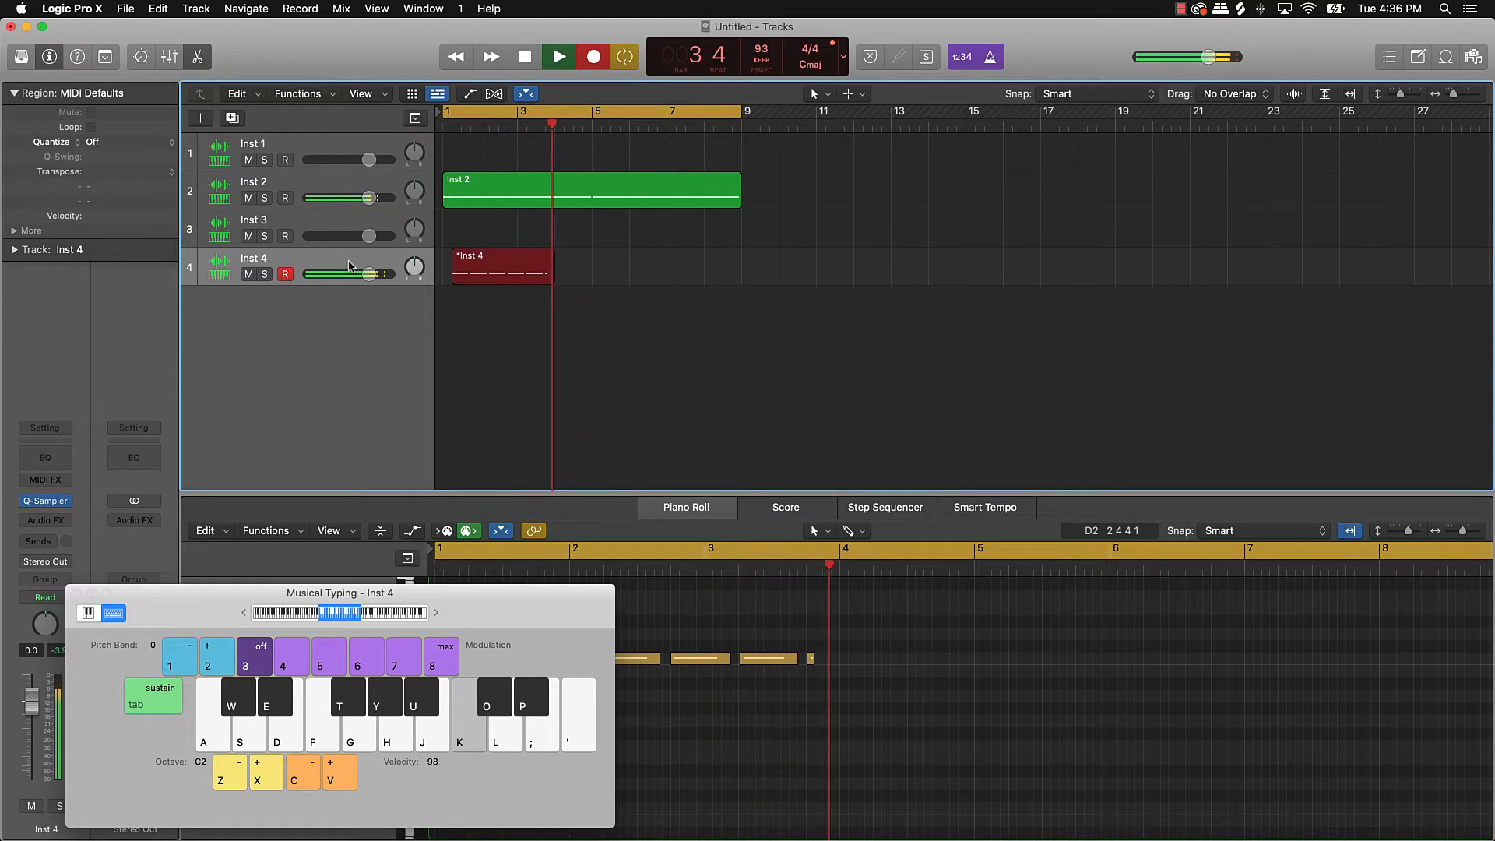
key("k")
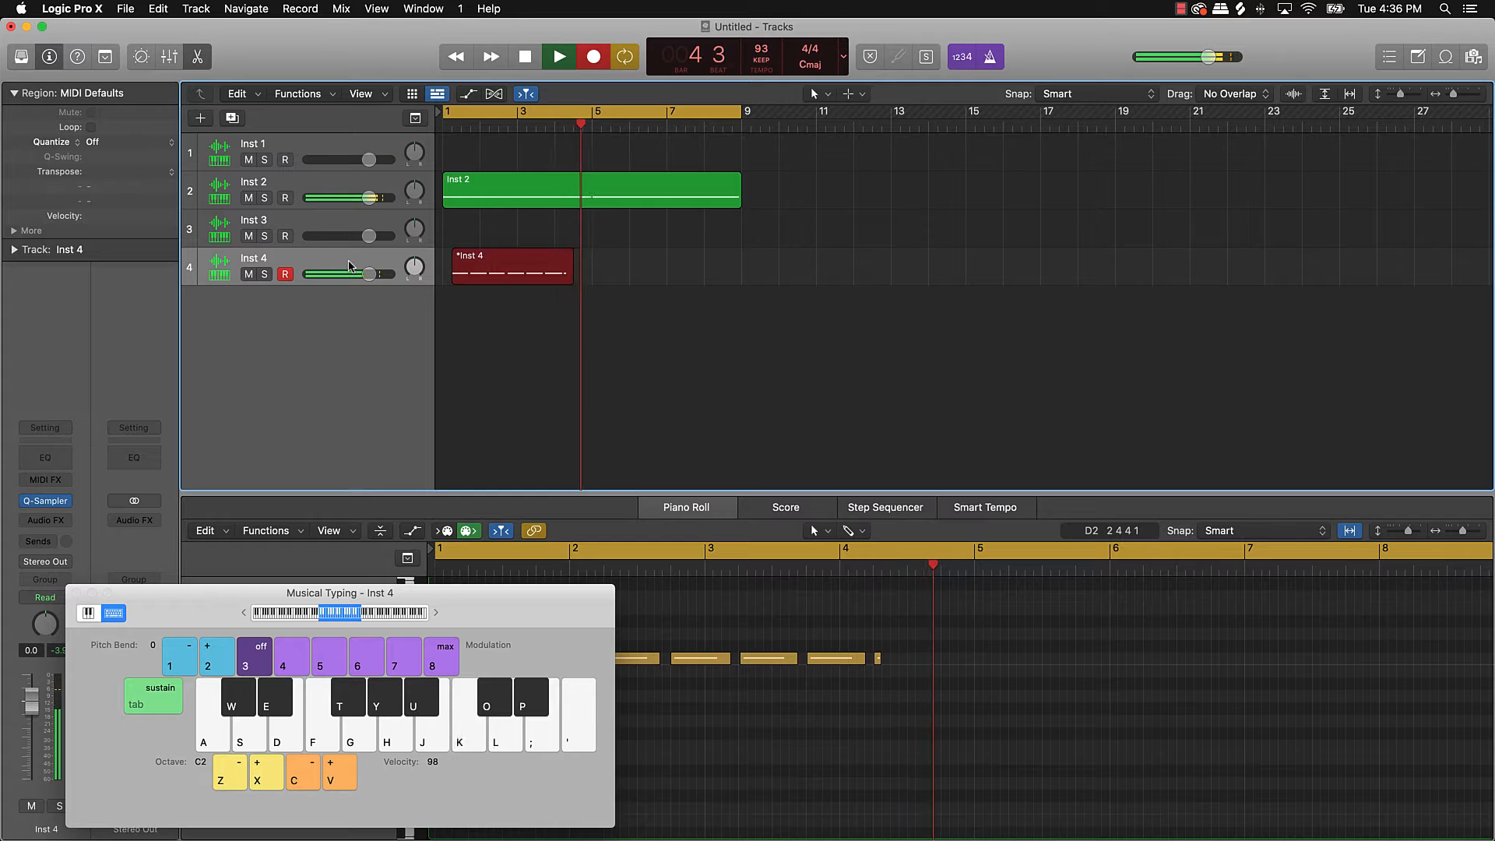
key("space")
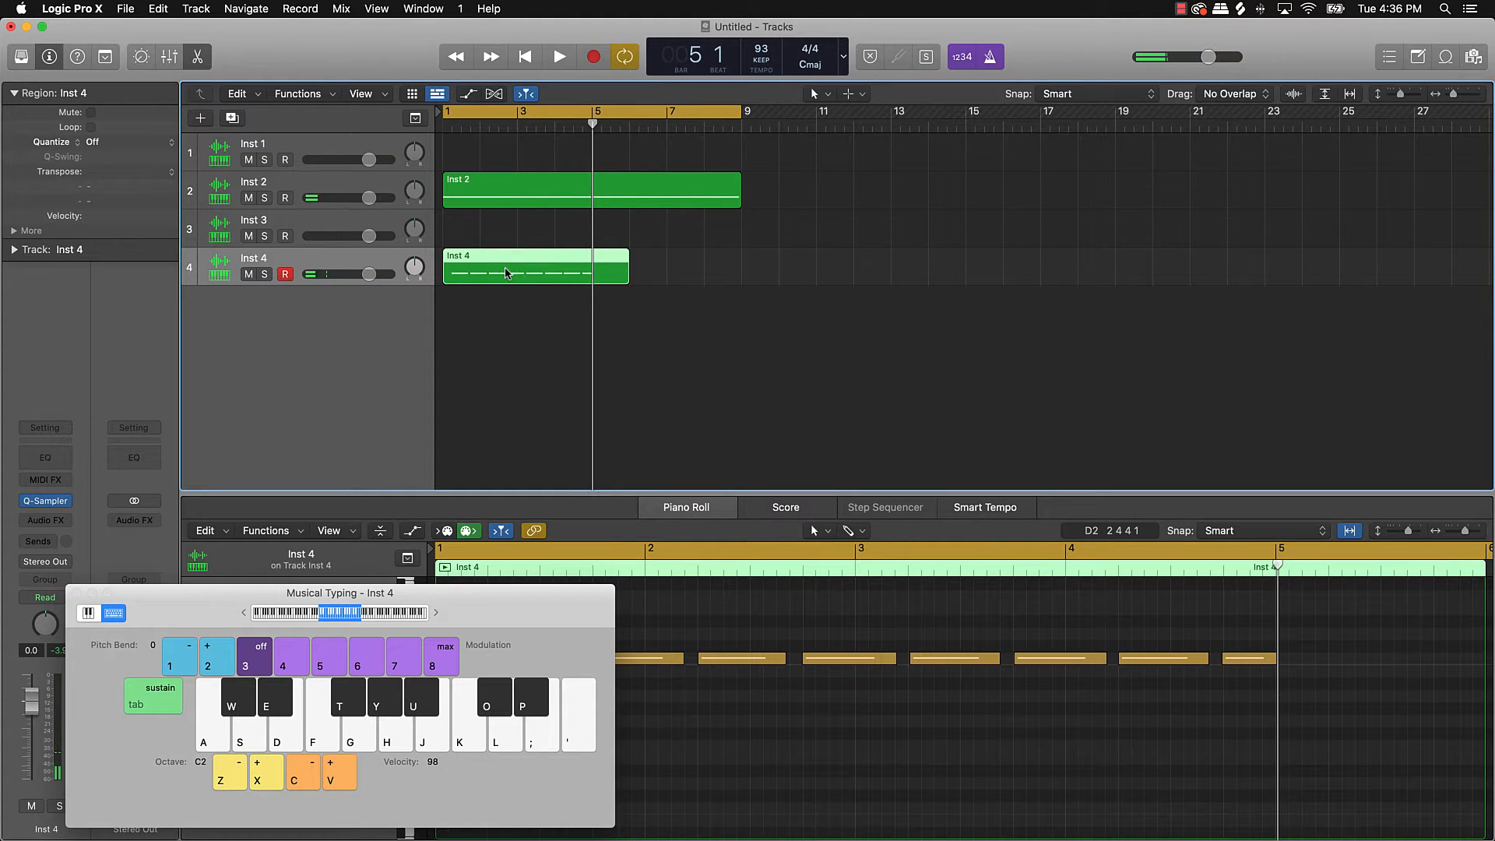
left_click_drag(490, 271, 593, 286)
Step: Trim the bar-5 copy to end at bar 9, join both Inst 4 regions, and select all 16 notes
left_click(606, 309)
left_click(623, 309)
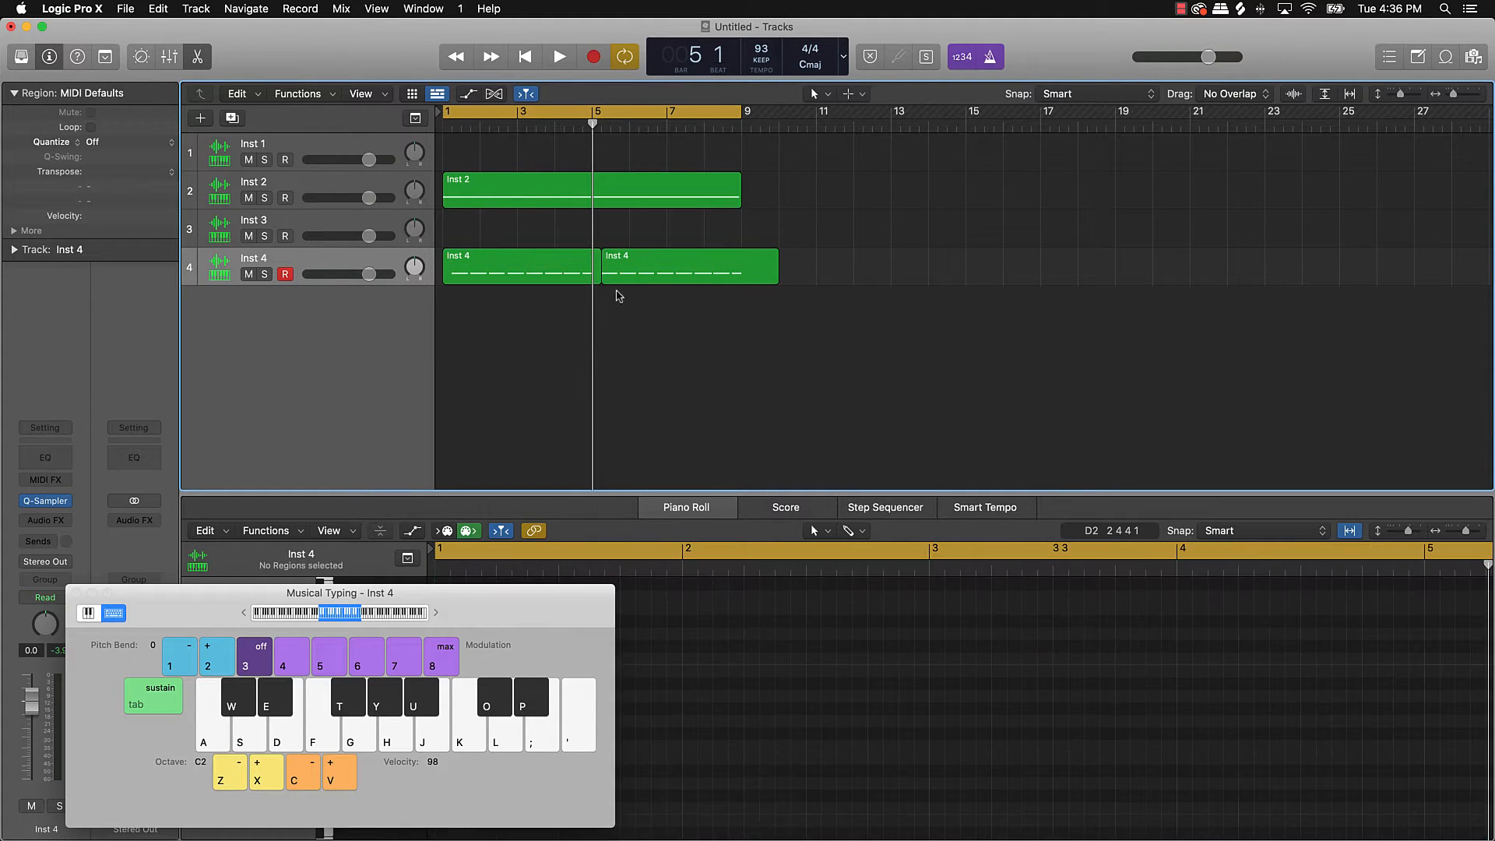
left_click_drag(774, 276, 740, 282)
left_click_drag(657, 312, 580, 278)
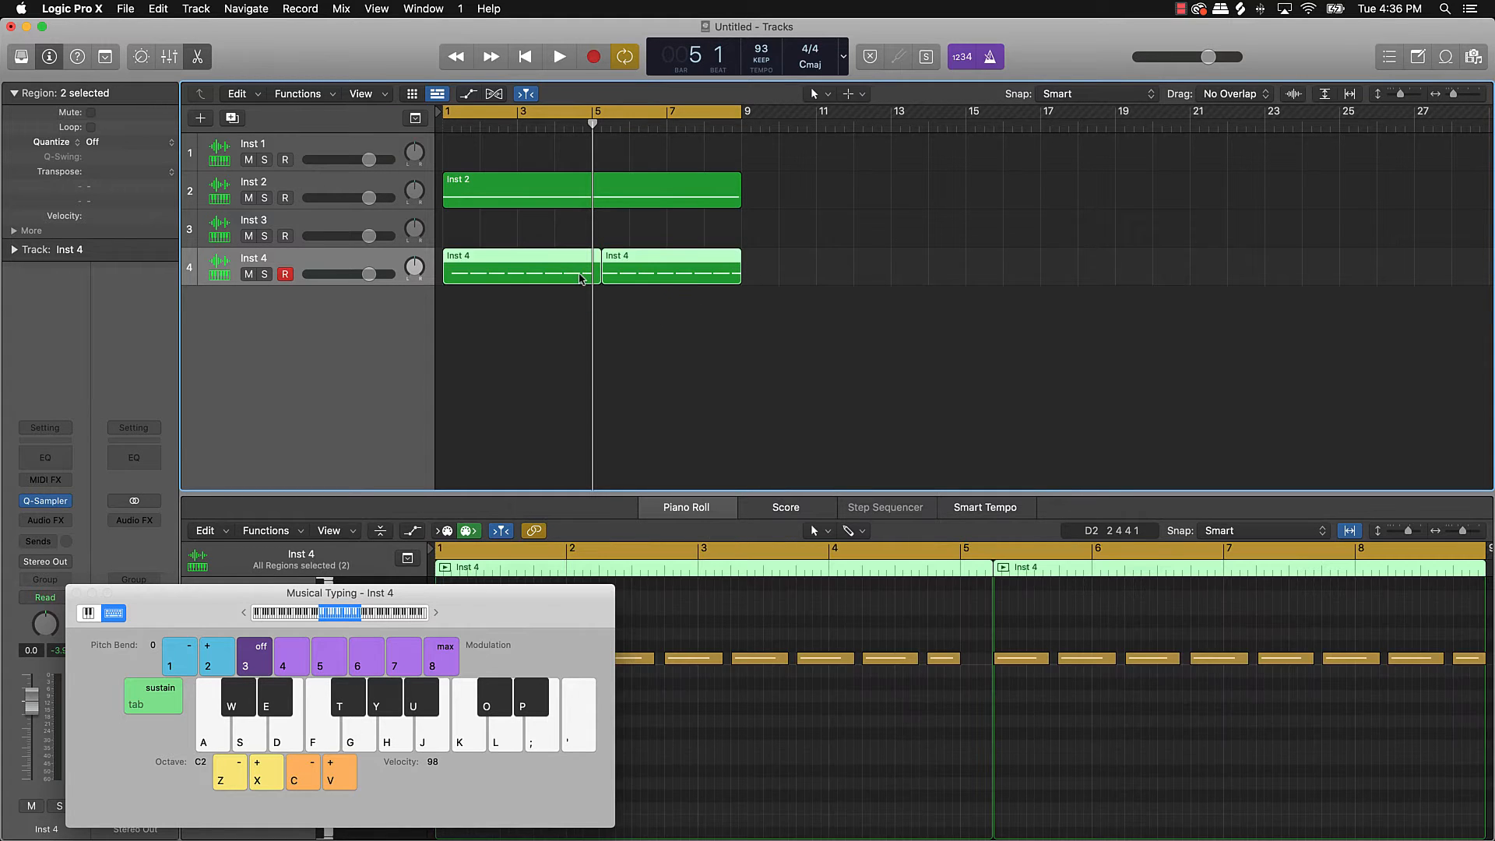
key("super+j")
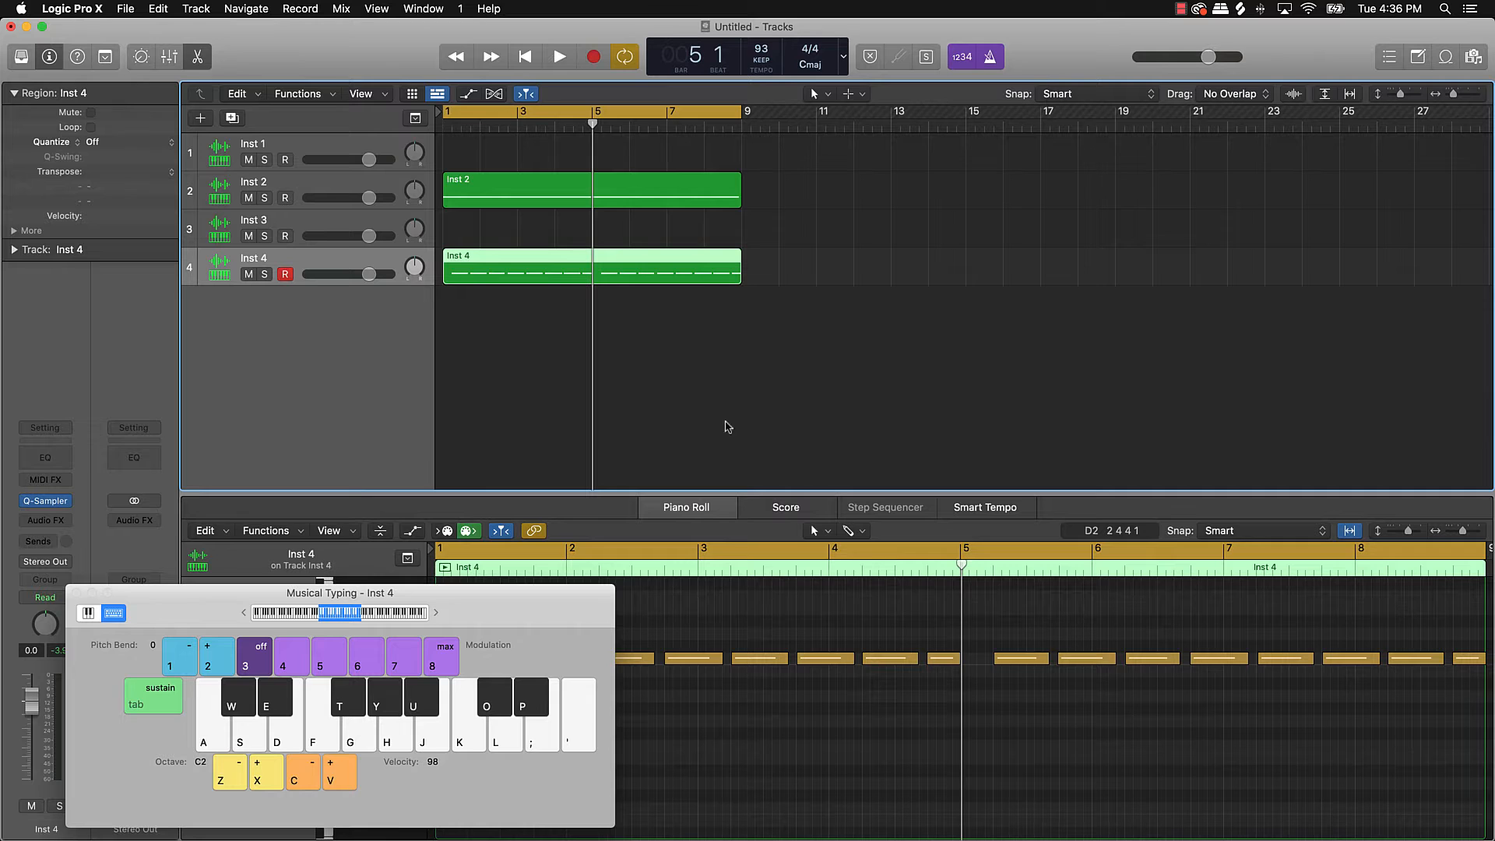
left_click(848, 734)
key("super+a")
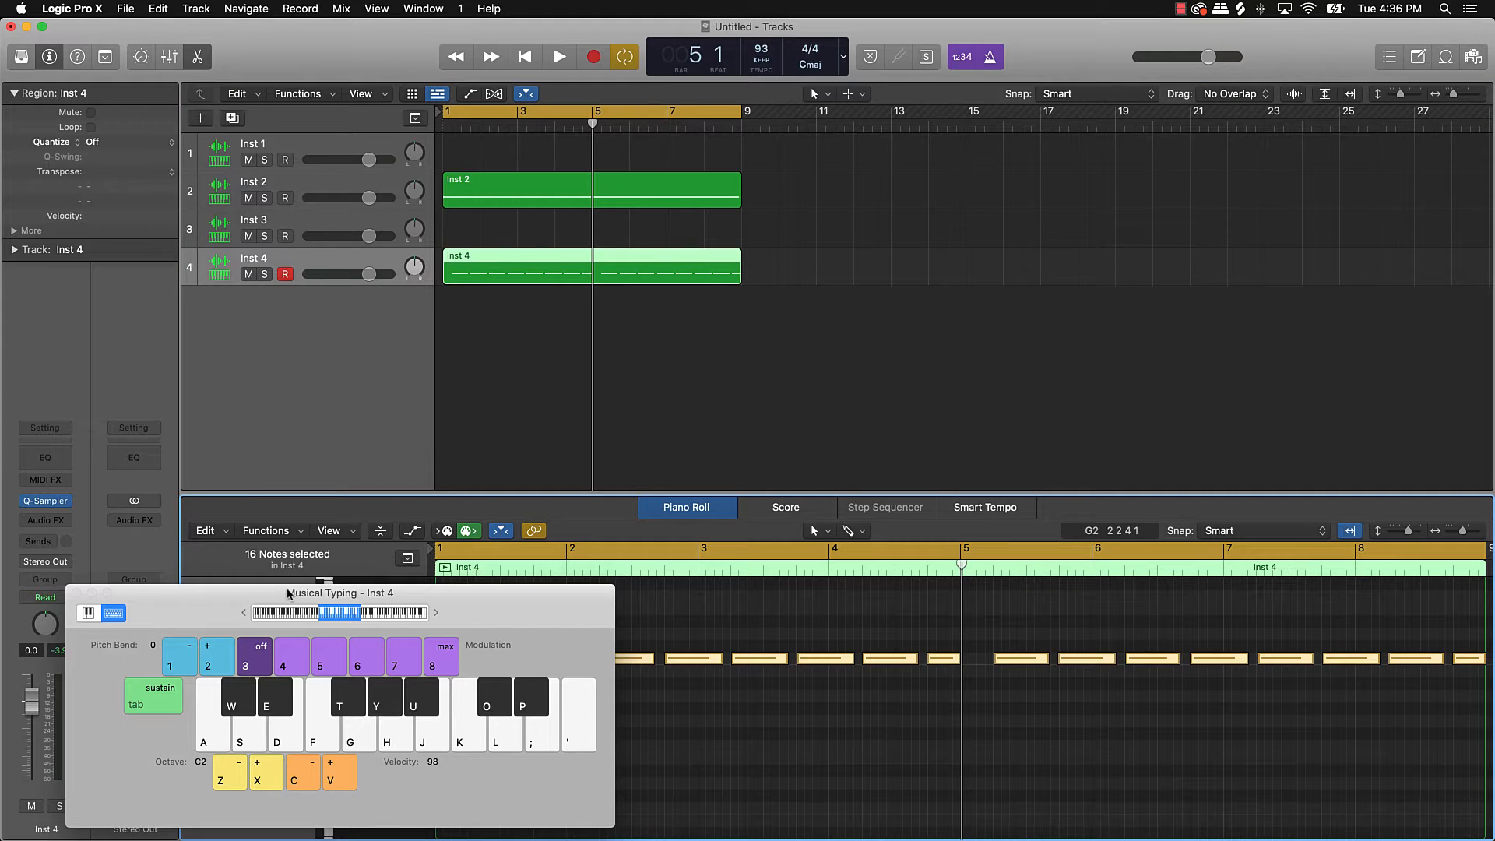
Step: Quantize the snare notes to 1/8 Swing A and trim each note end to the following note
left_click_drag(288, 594, 1105, 99)
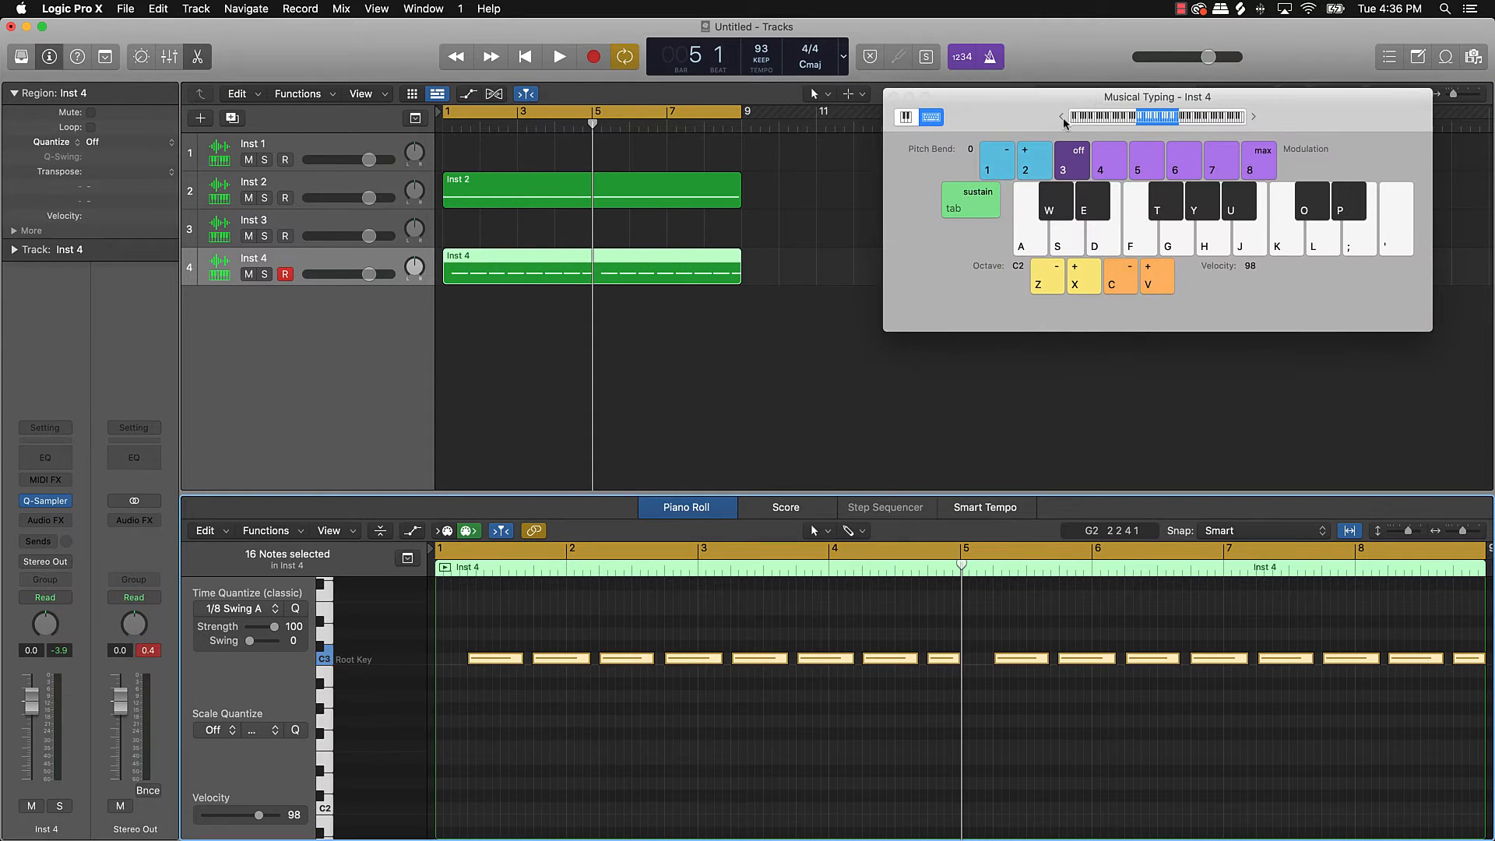
left_click(296, 609)
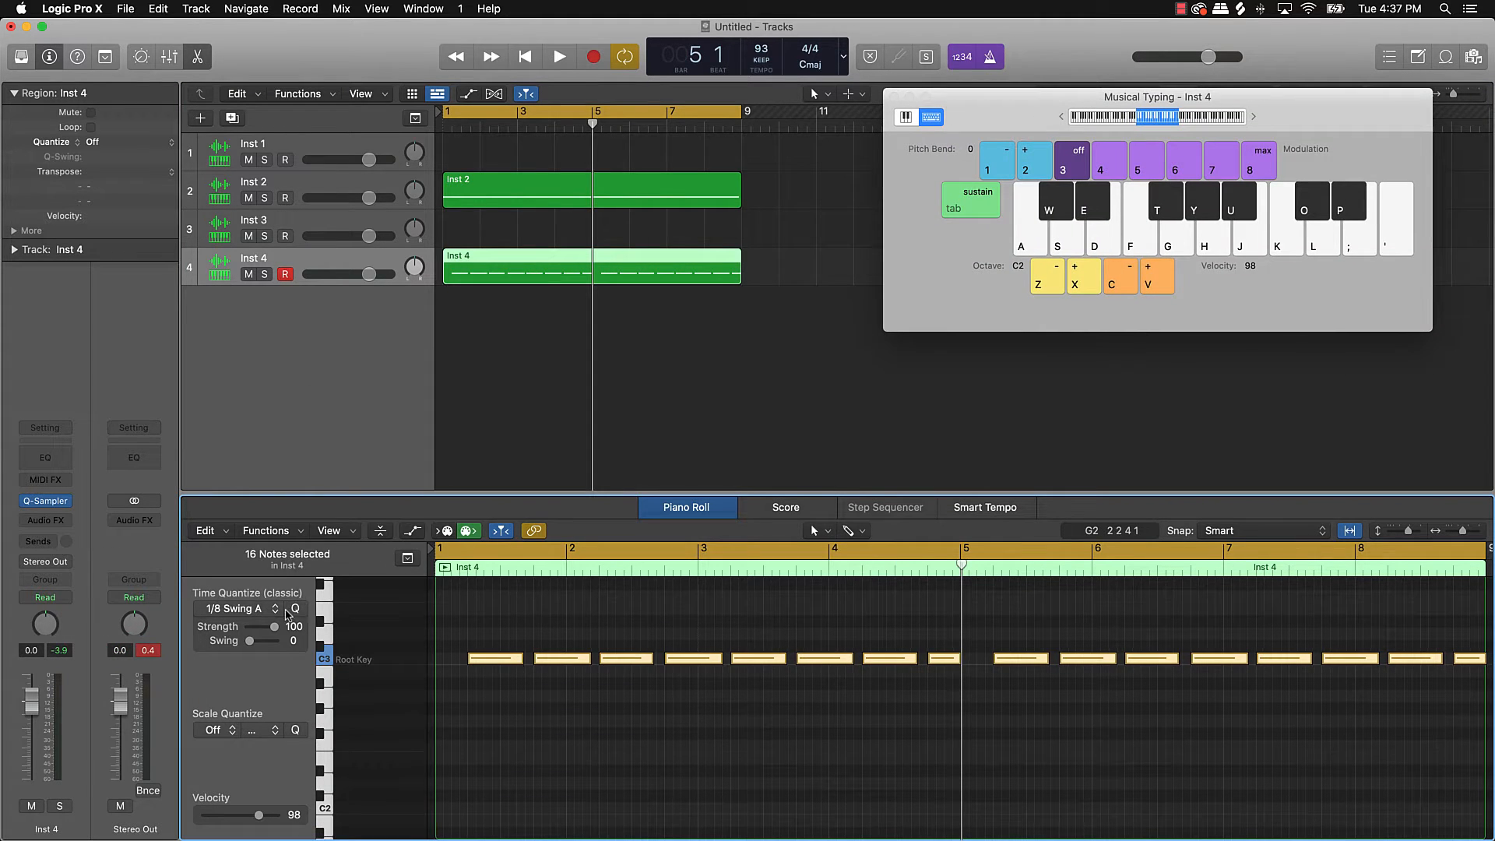
right_click(946, 661)
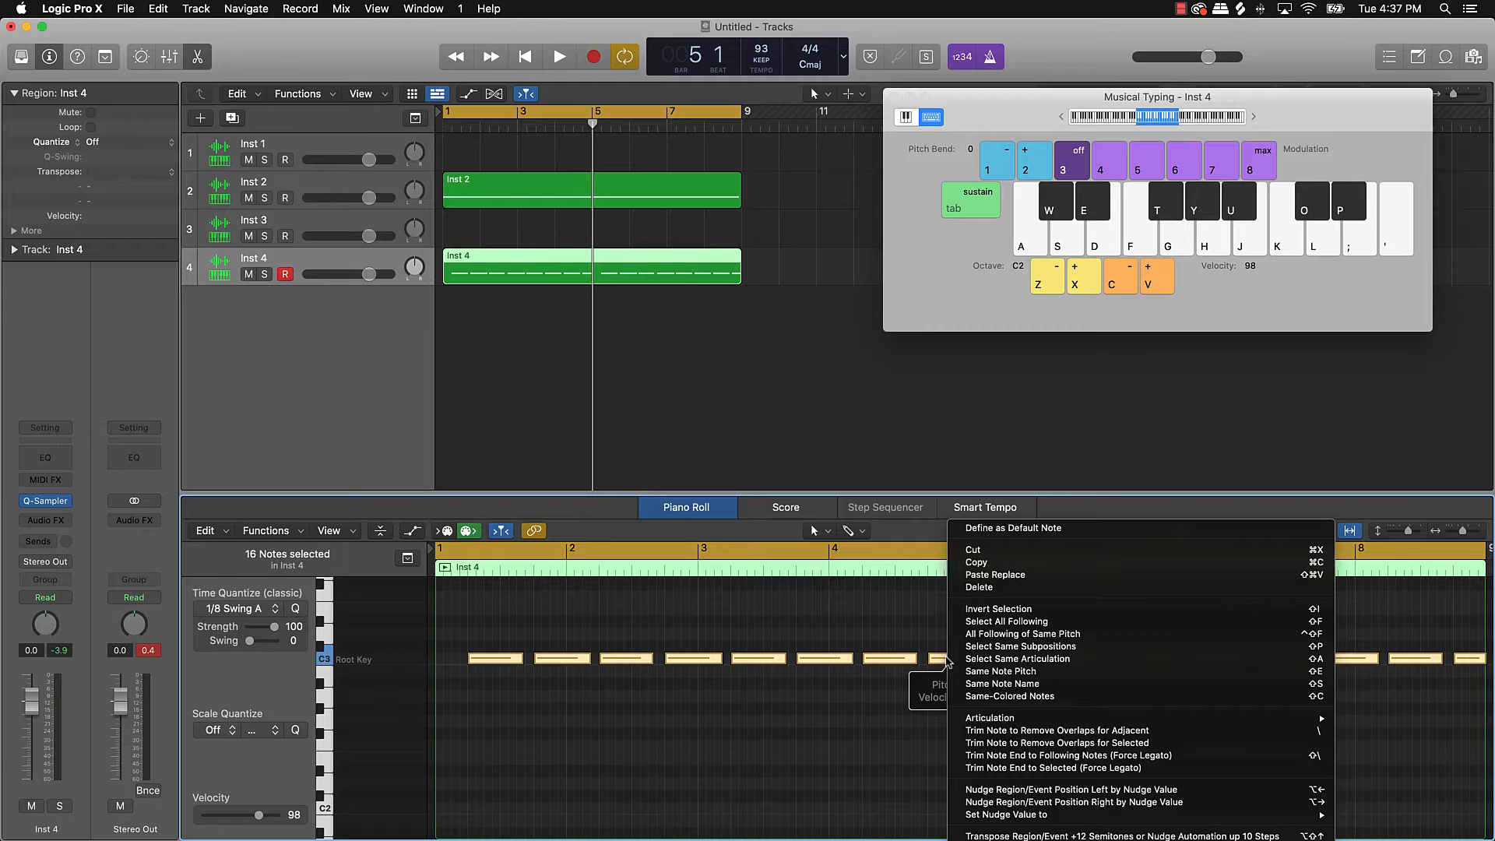
left_click(999, 757)
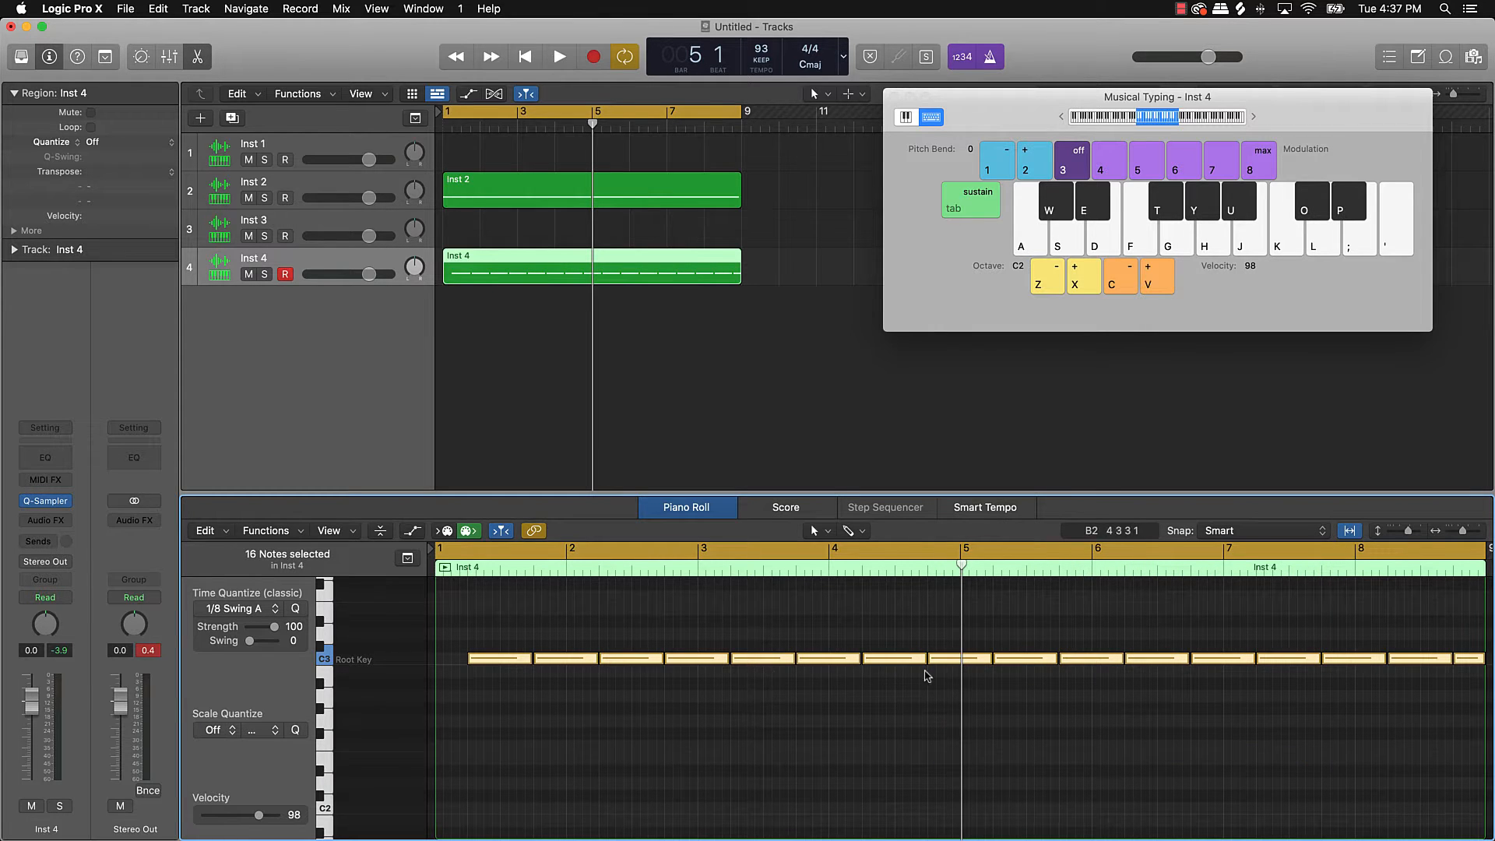
scroll(935, 675, "right", 5)
scroll(949, 674, "left", 3)
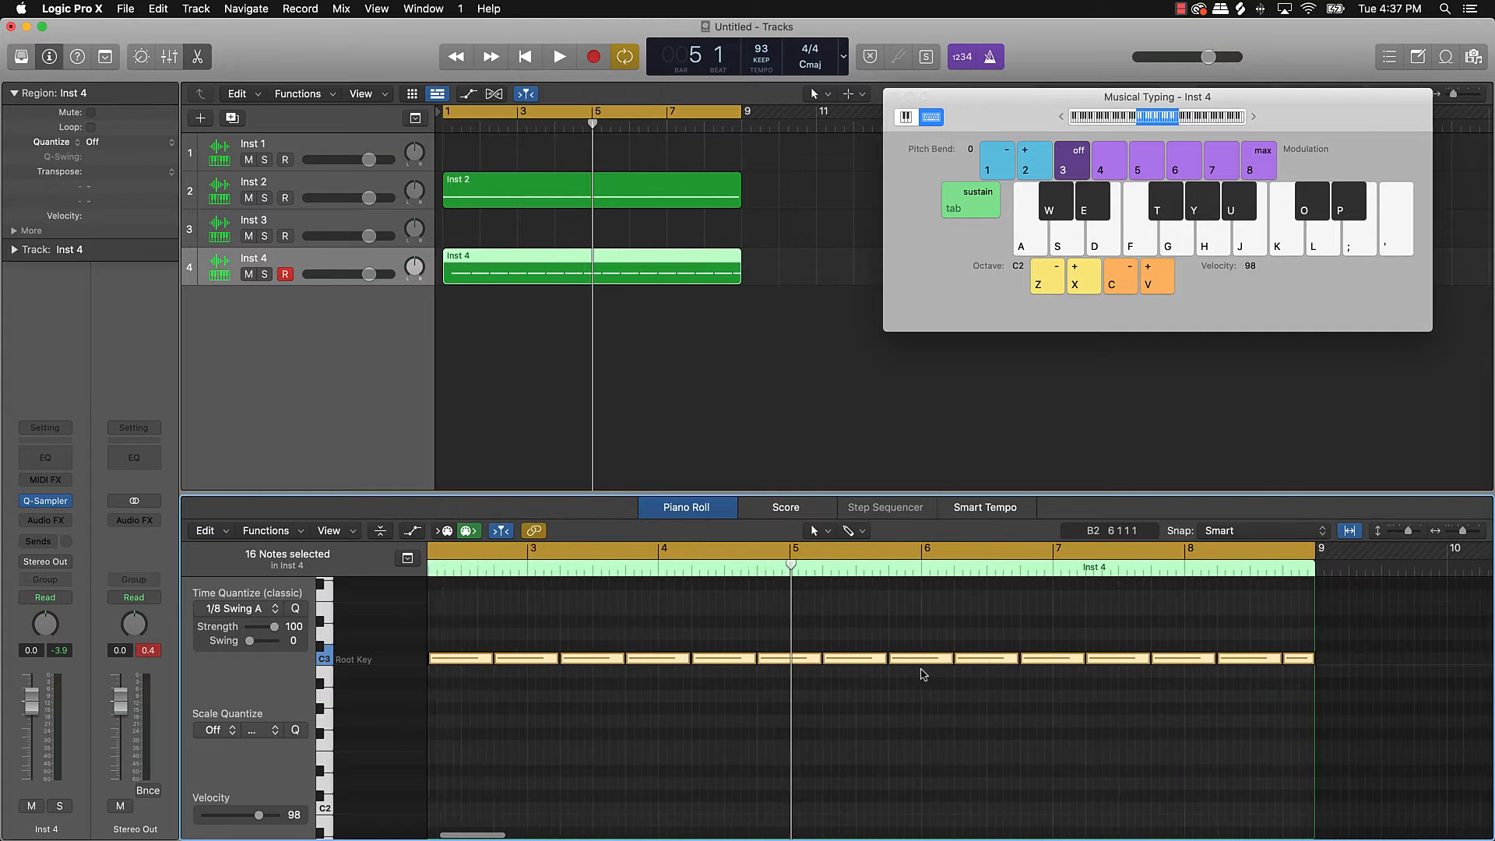
Step: Play the snare loop from bar 1, then from bar 8 to check the loop point
left_click(1015, 683)
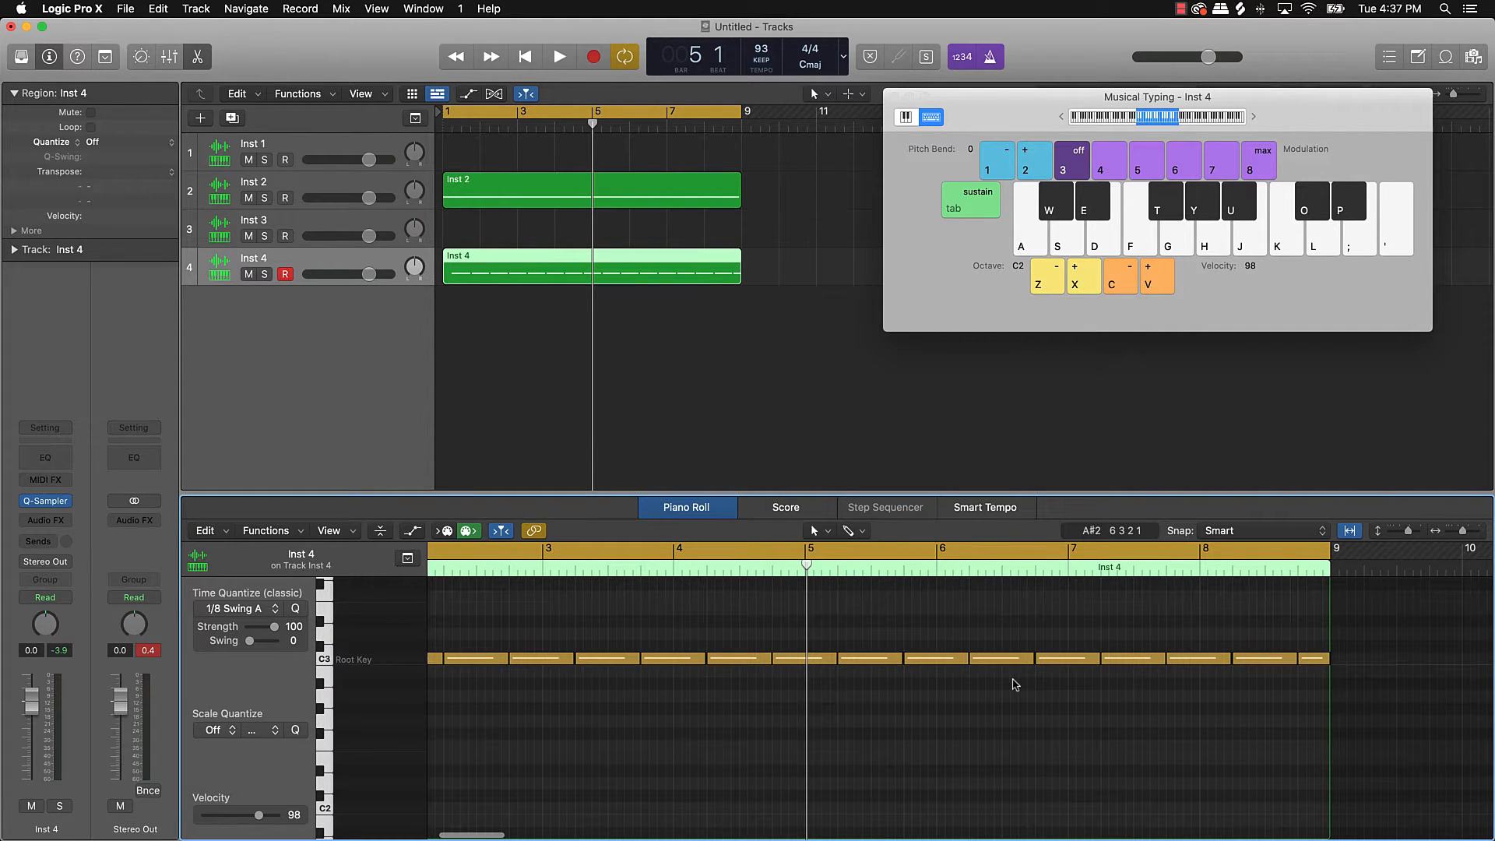
key("space")
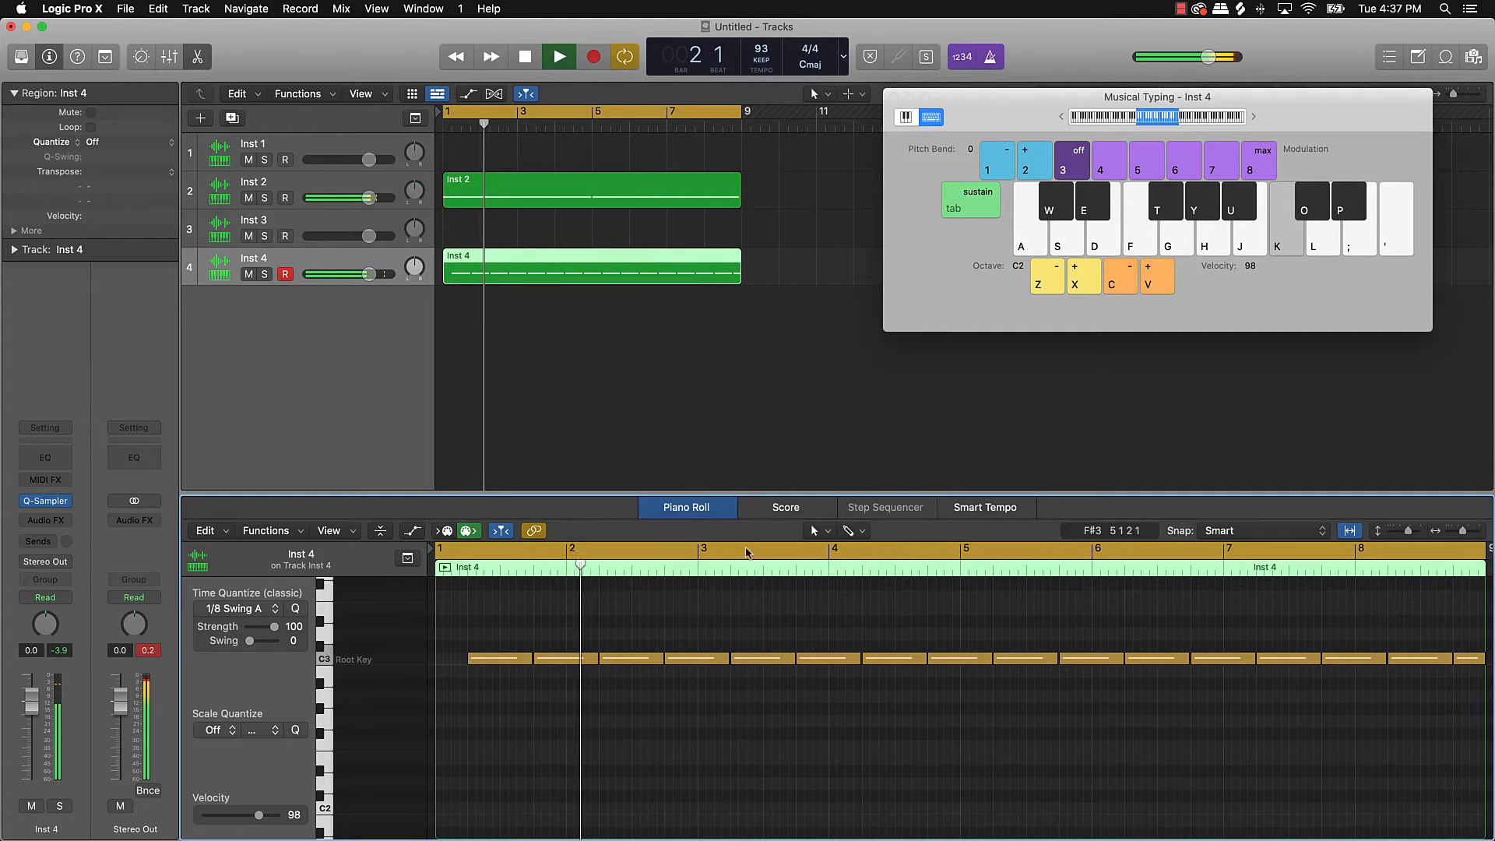
scroll(1149, 627, "right", 5)
key("space")
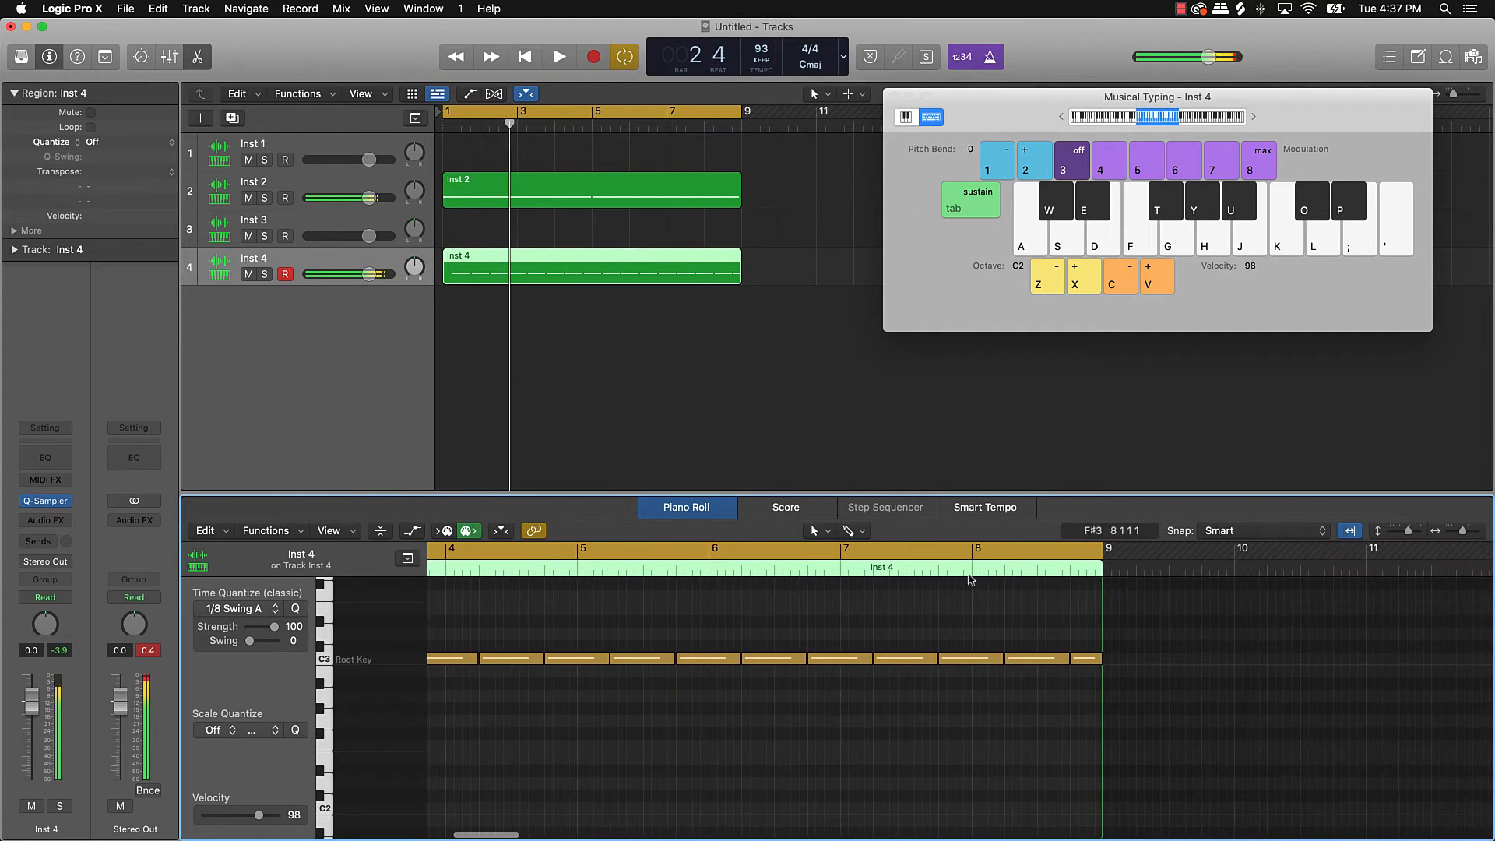
left_click(970, 571)
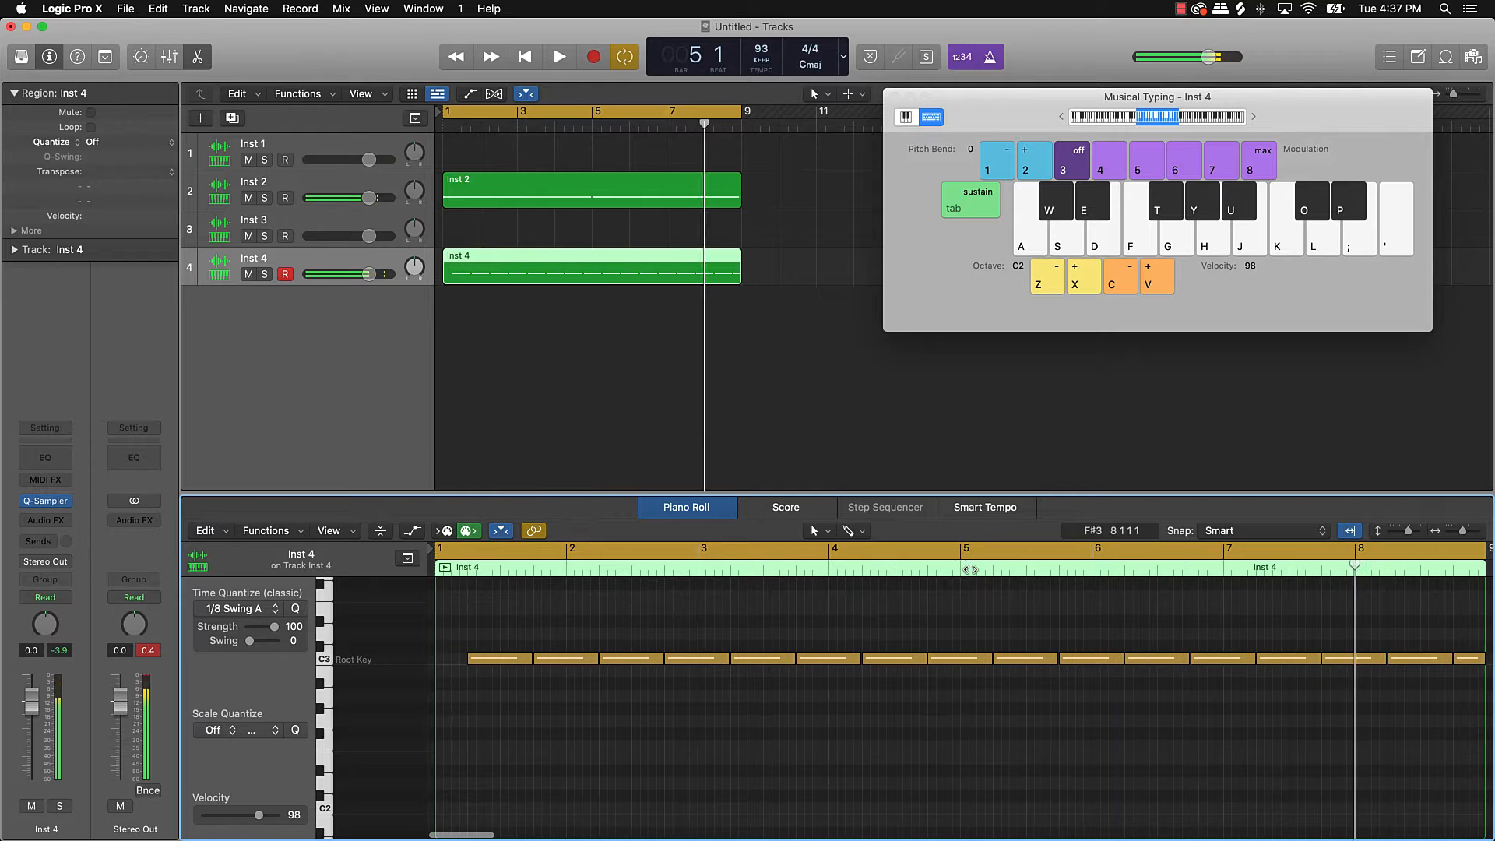
double_click(1355, 570)
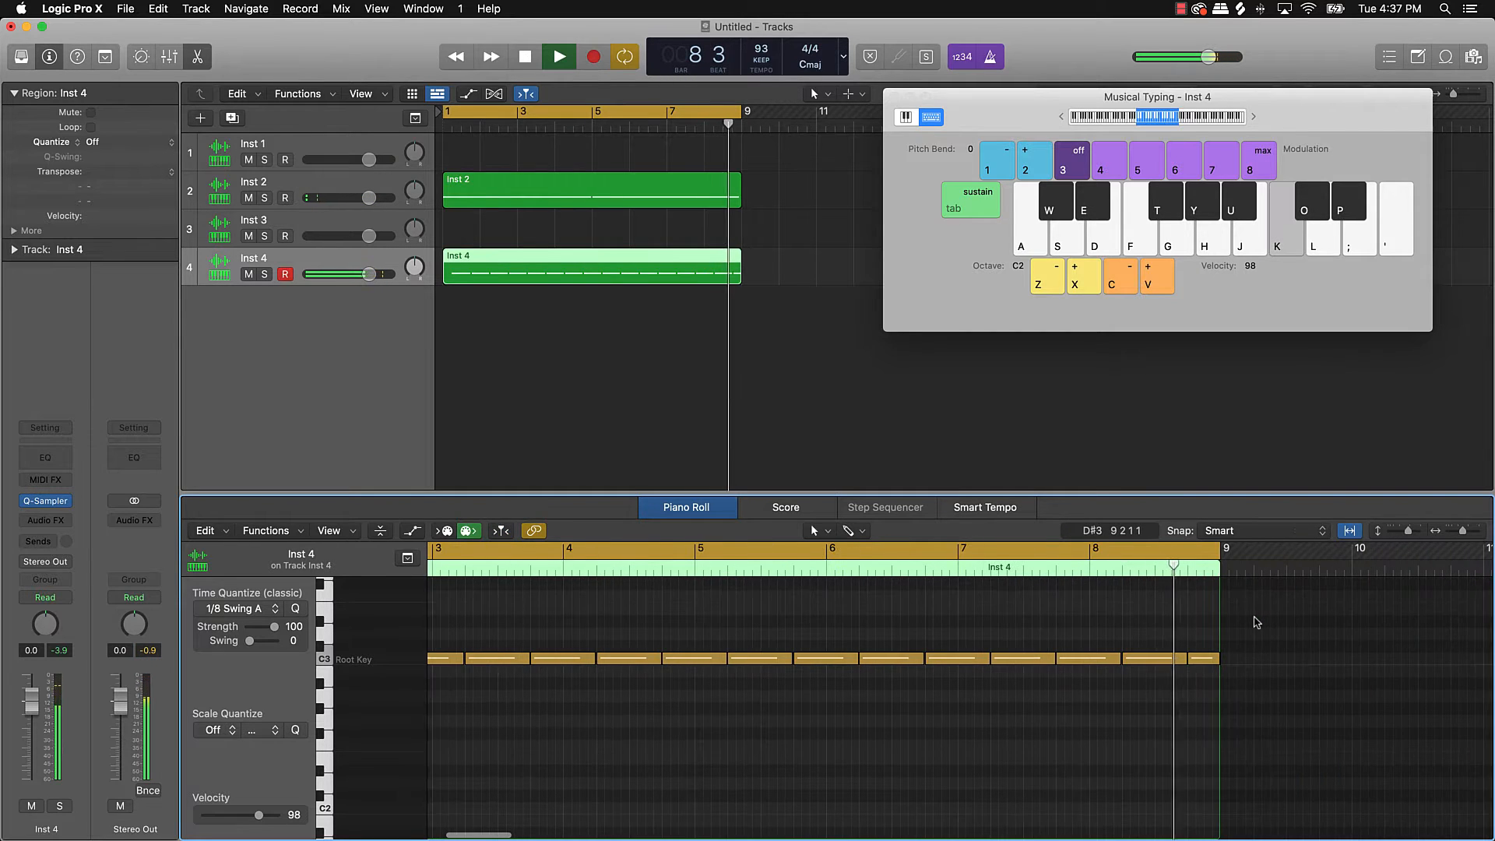
key("space")
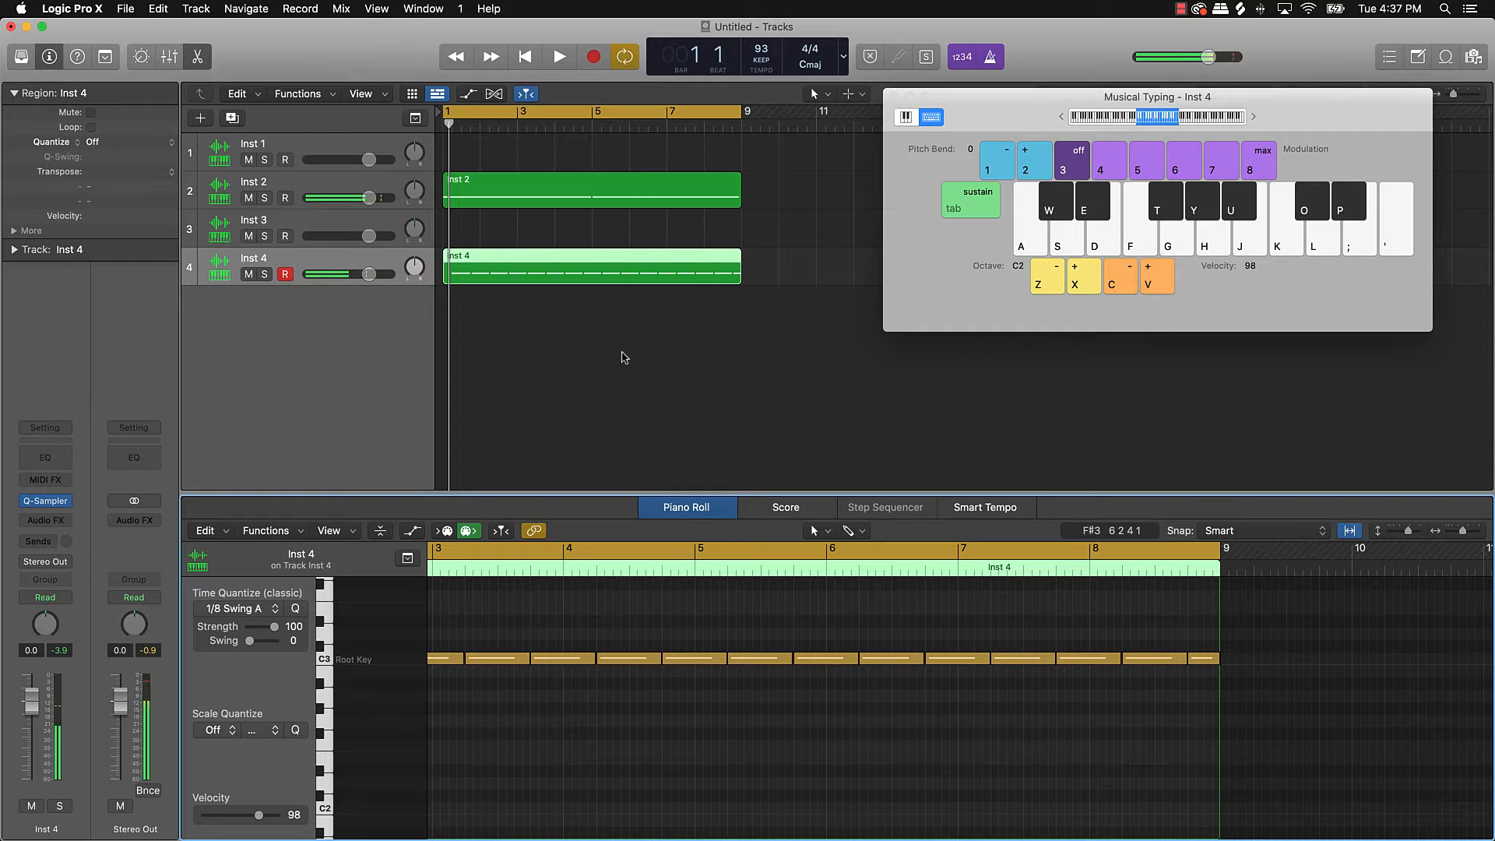
left_click(624, 358)
Step: Rename Inst 4 to 'Snare' and move it up to third position
double_click(251, 256)
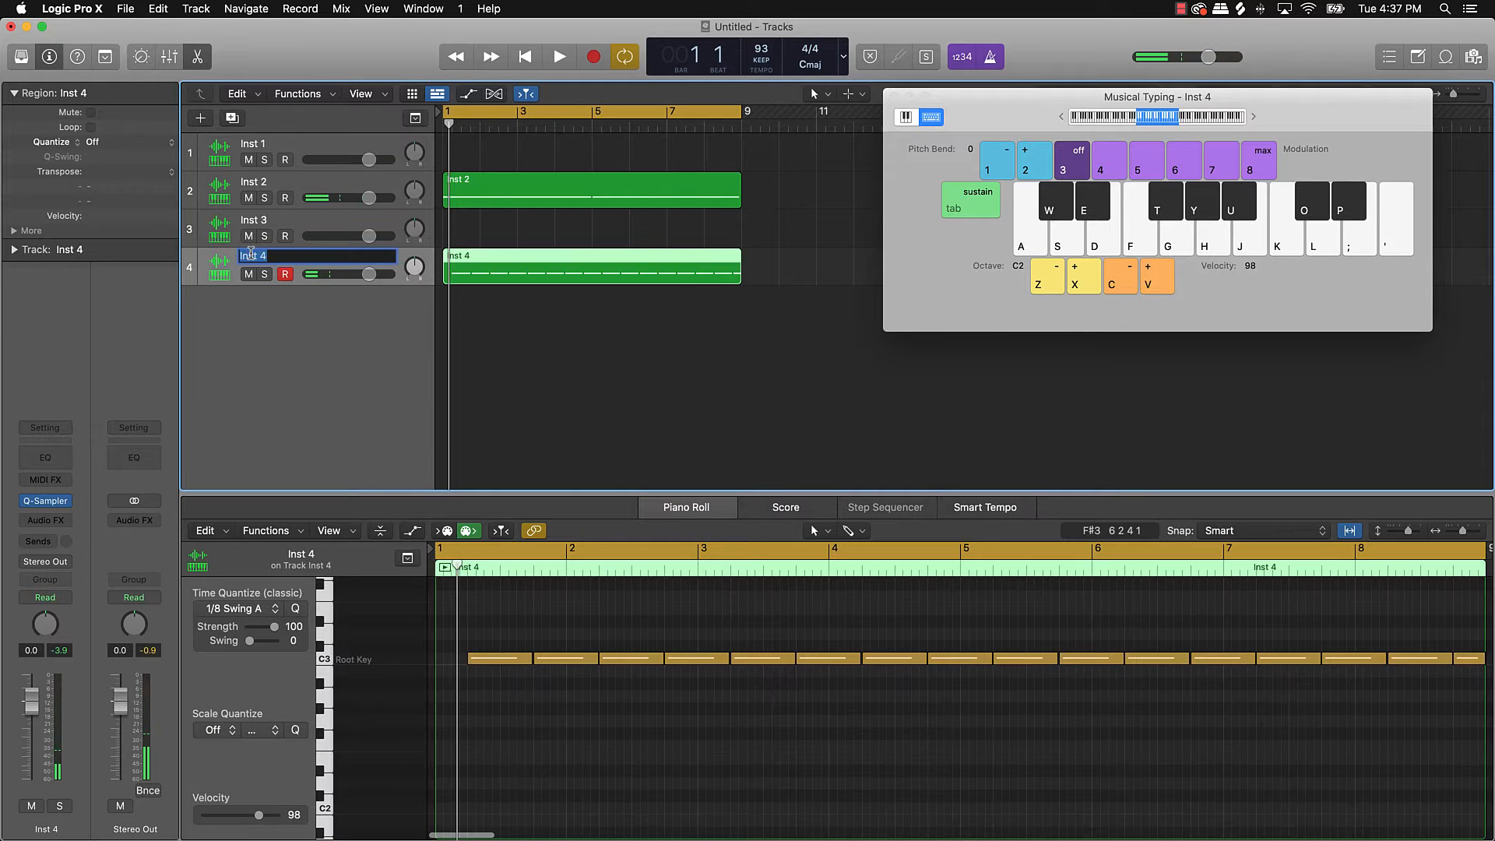
type("Snare")
key("Return")
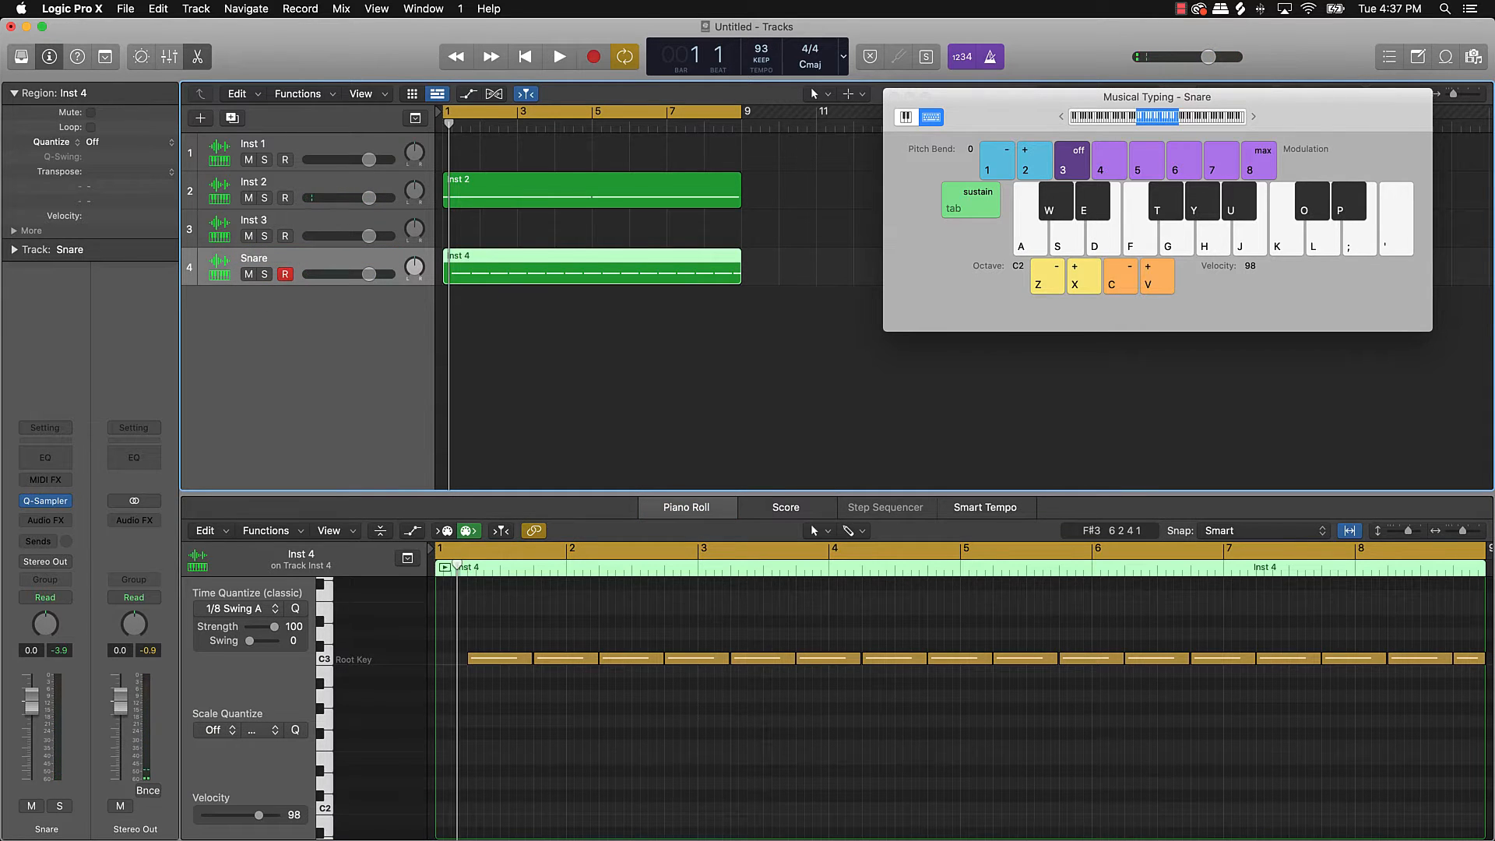
left_click_drag(298, 258, 273, 239)
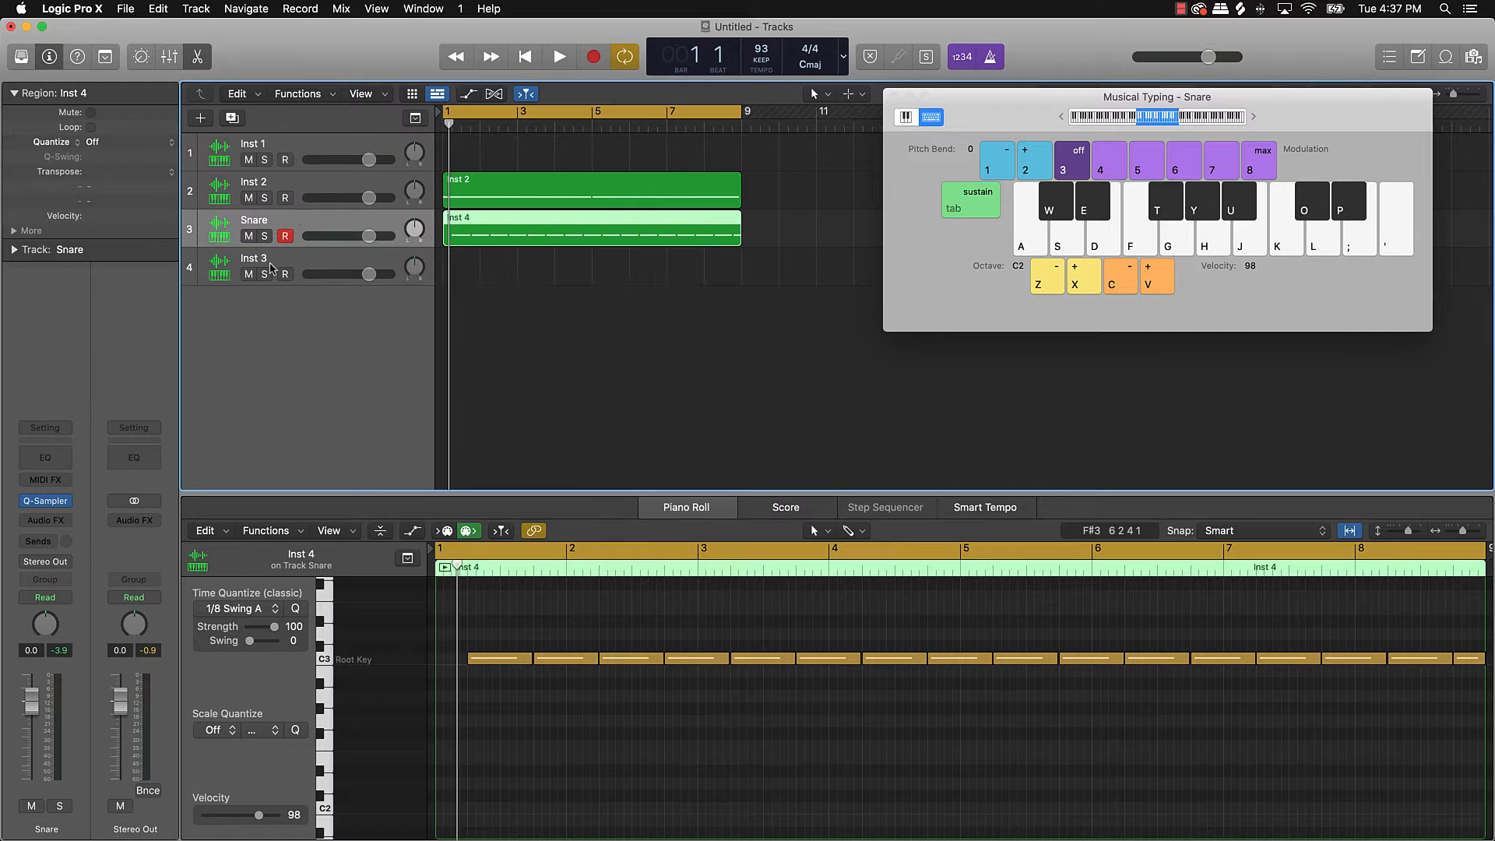
Step: Select Inst 3, audition the kick with K, and start recording with a count-in
left_click(272, 268)
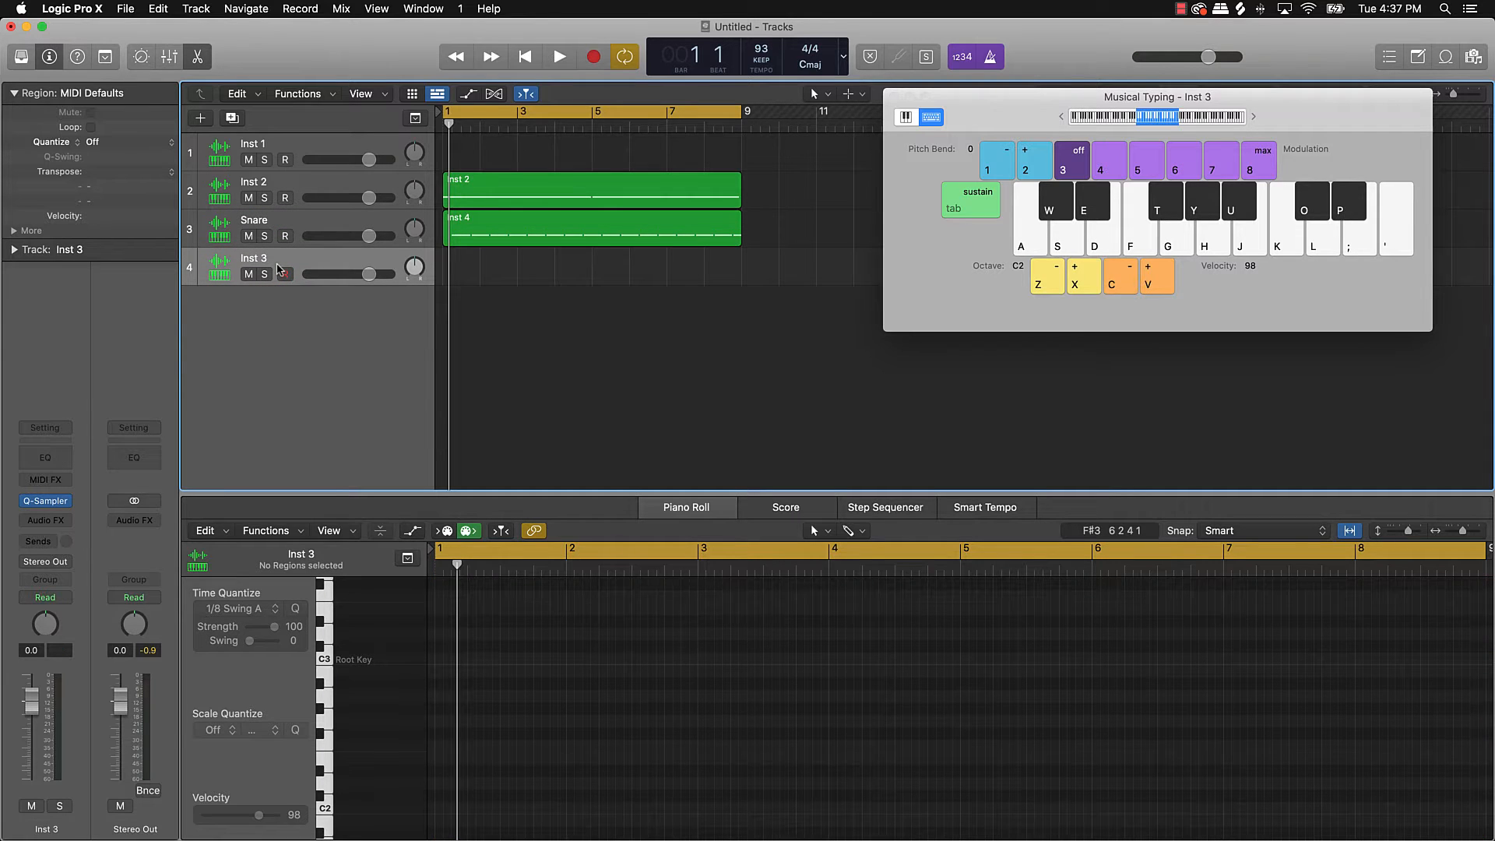
key("k")
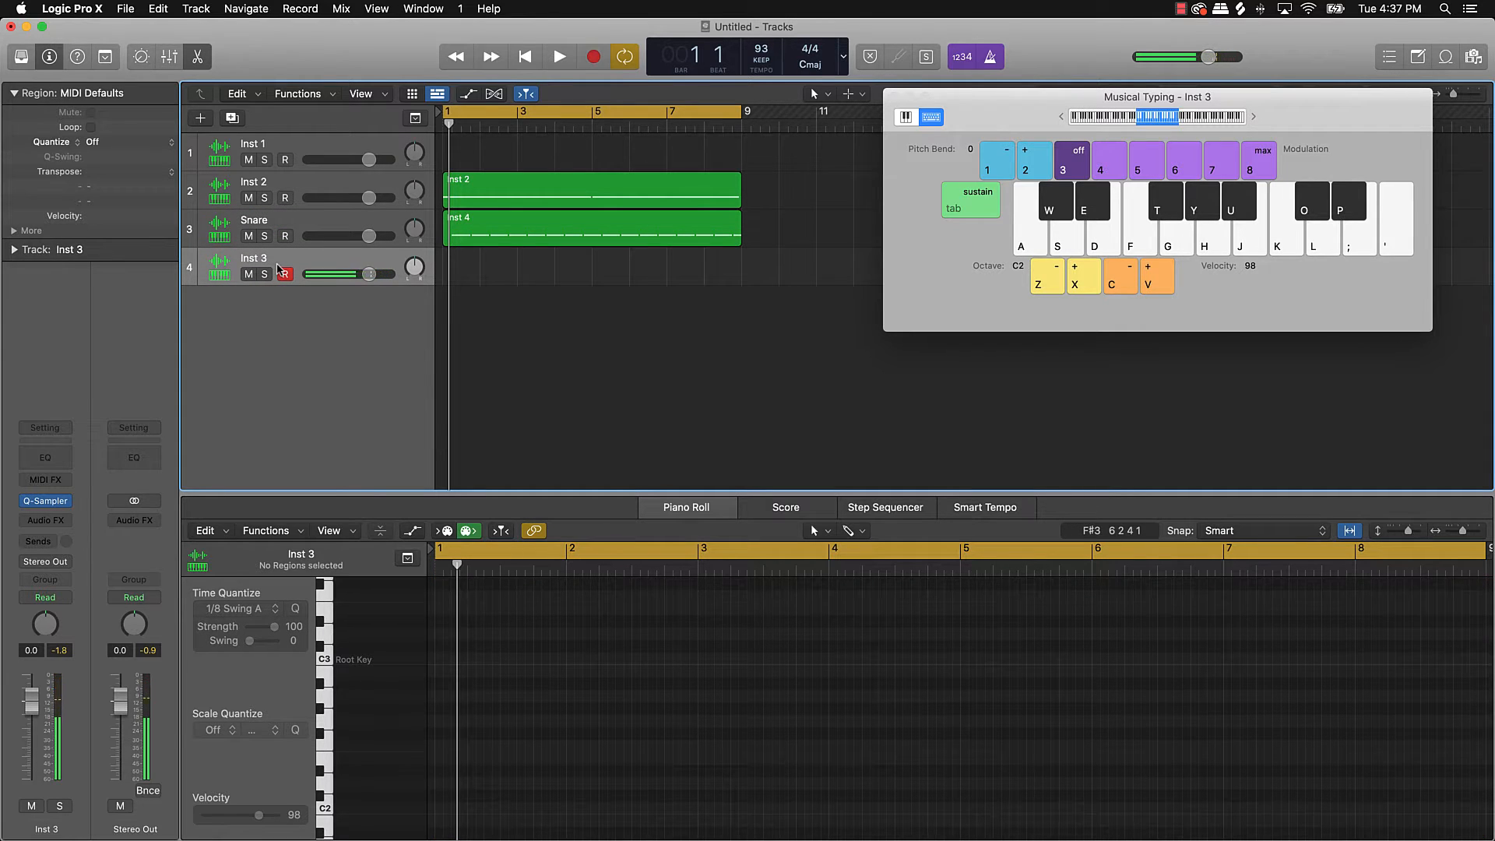
key("k")
key("k")
key("k")
key("k")
key("k")
key("k")
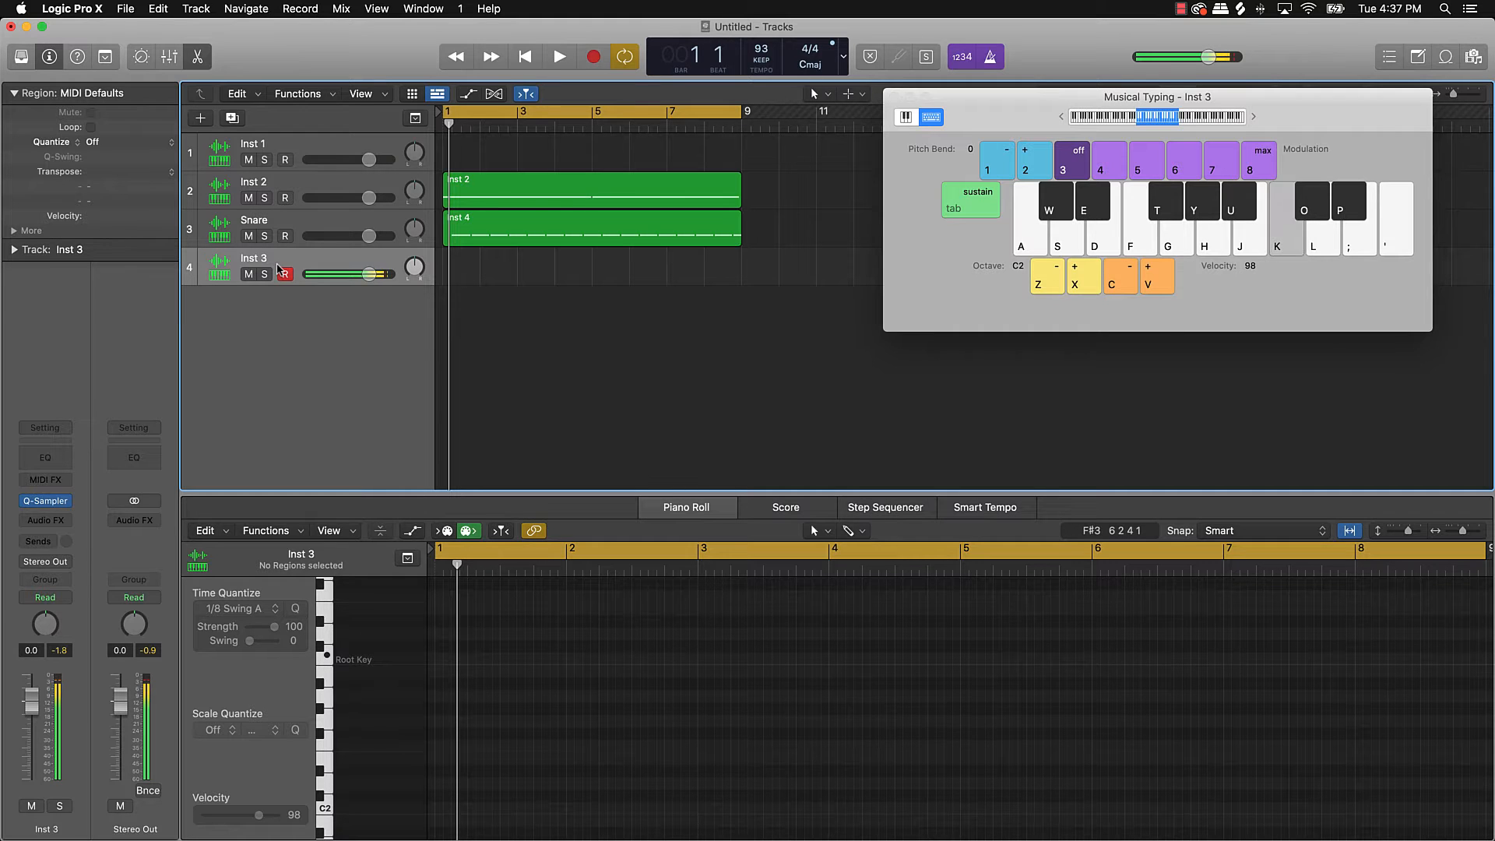
key("space")
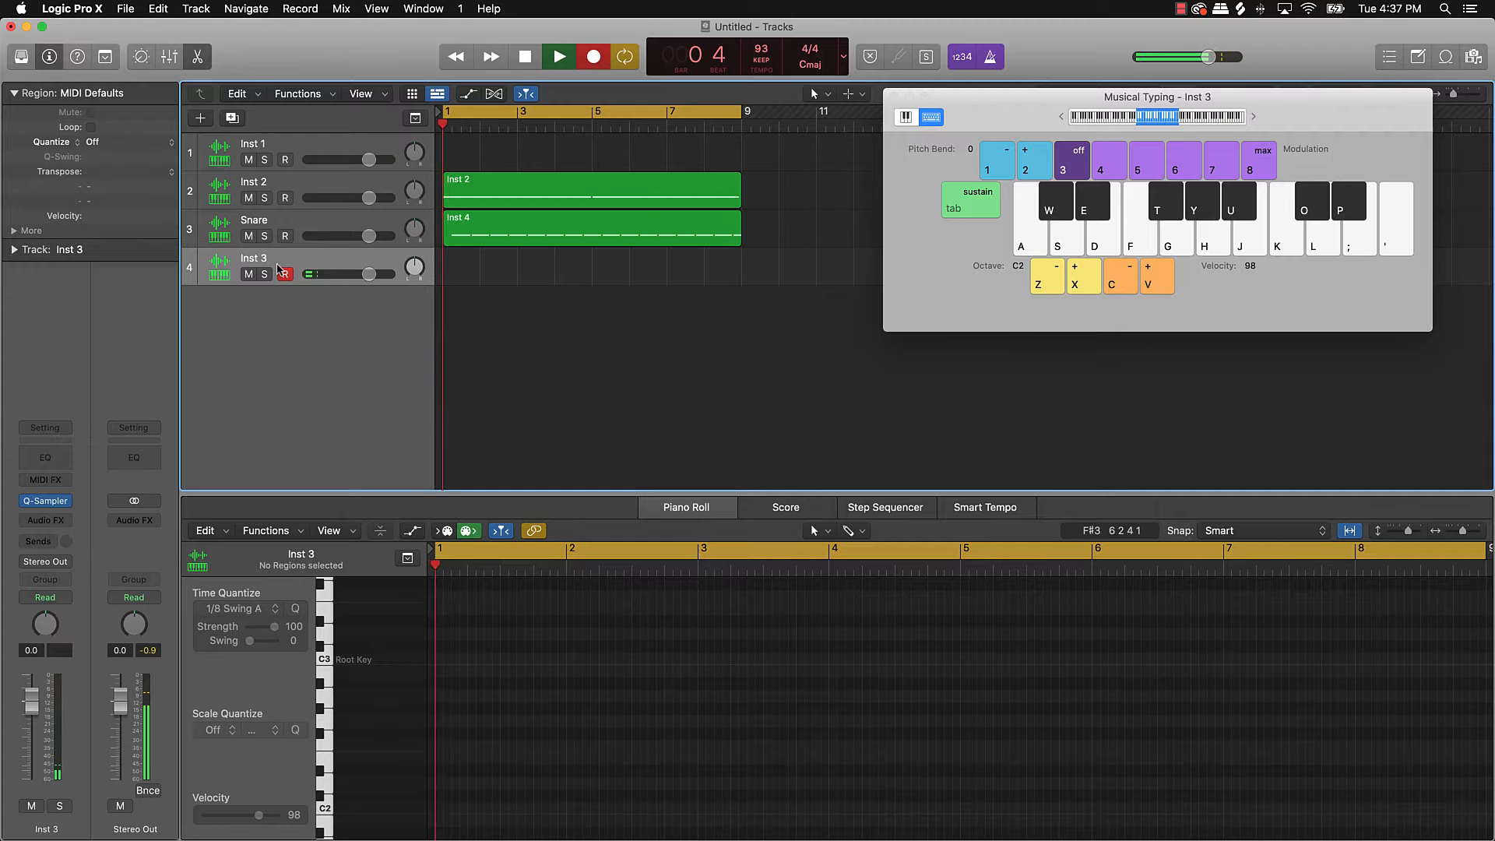
Step: Tap K to record repeated C3 kick hits on Inst 3 through all eight bars
key("k")
key("k")
key("k")
key("k")
key("k")
key("k")
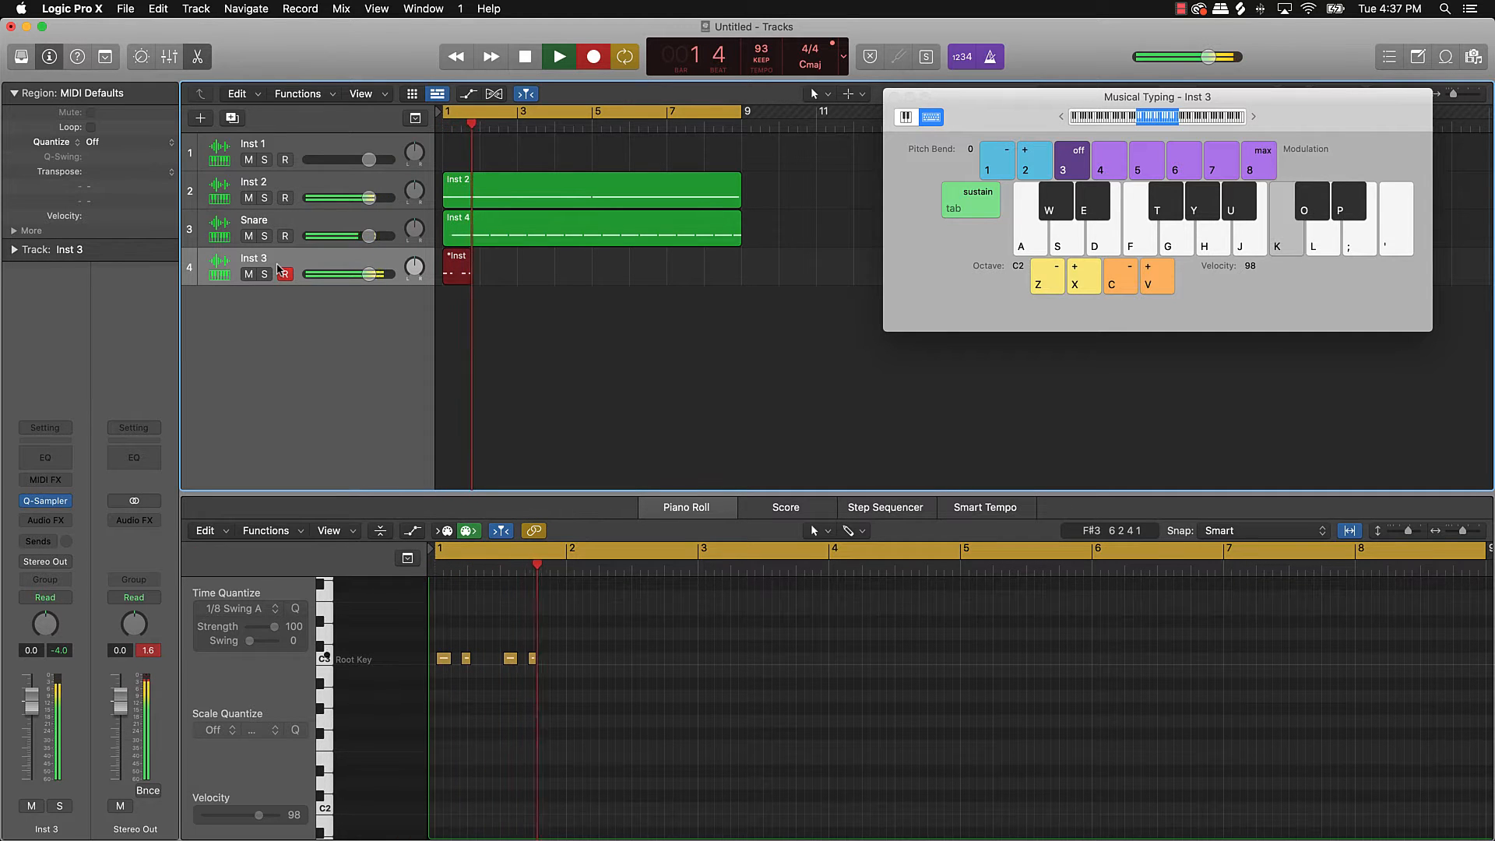
key("k")
key("k")
key("k")
key("k")
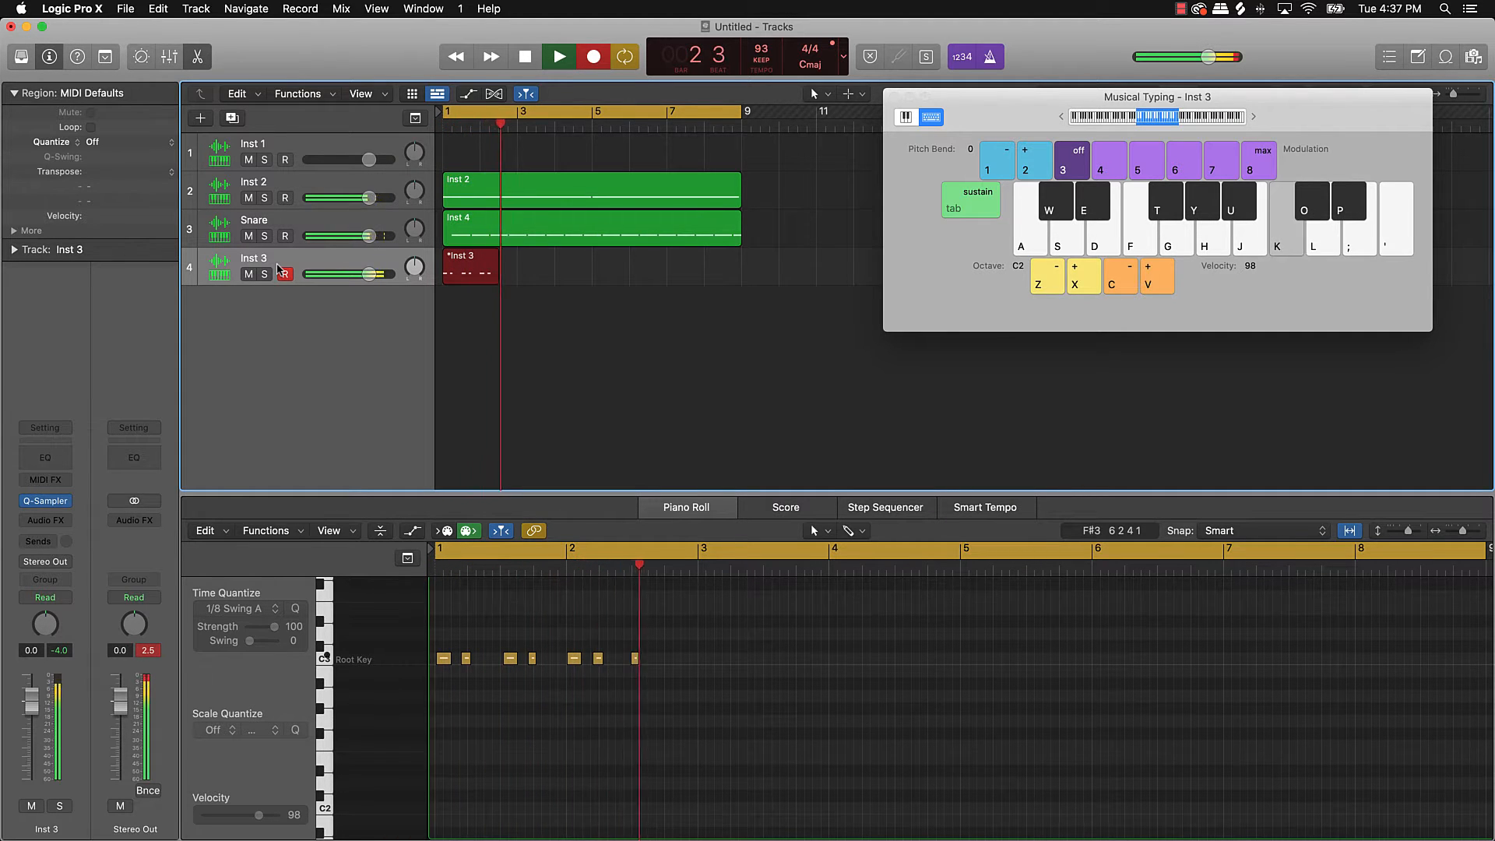
key("k")
key("k")
key("k")
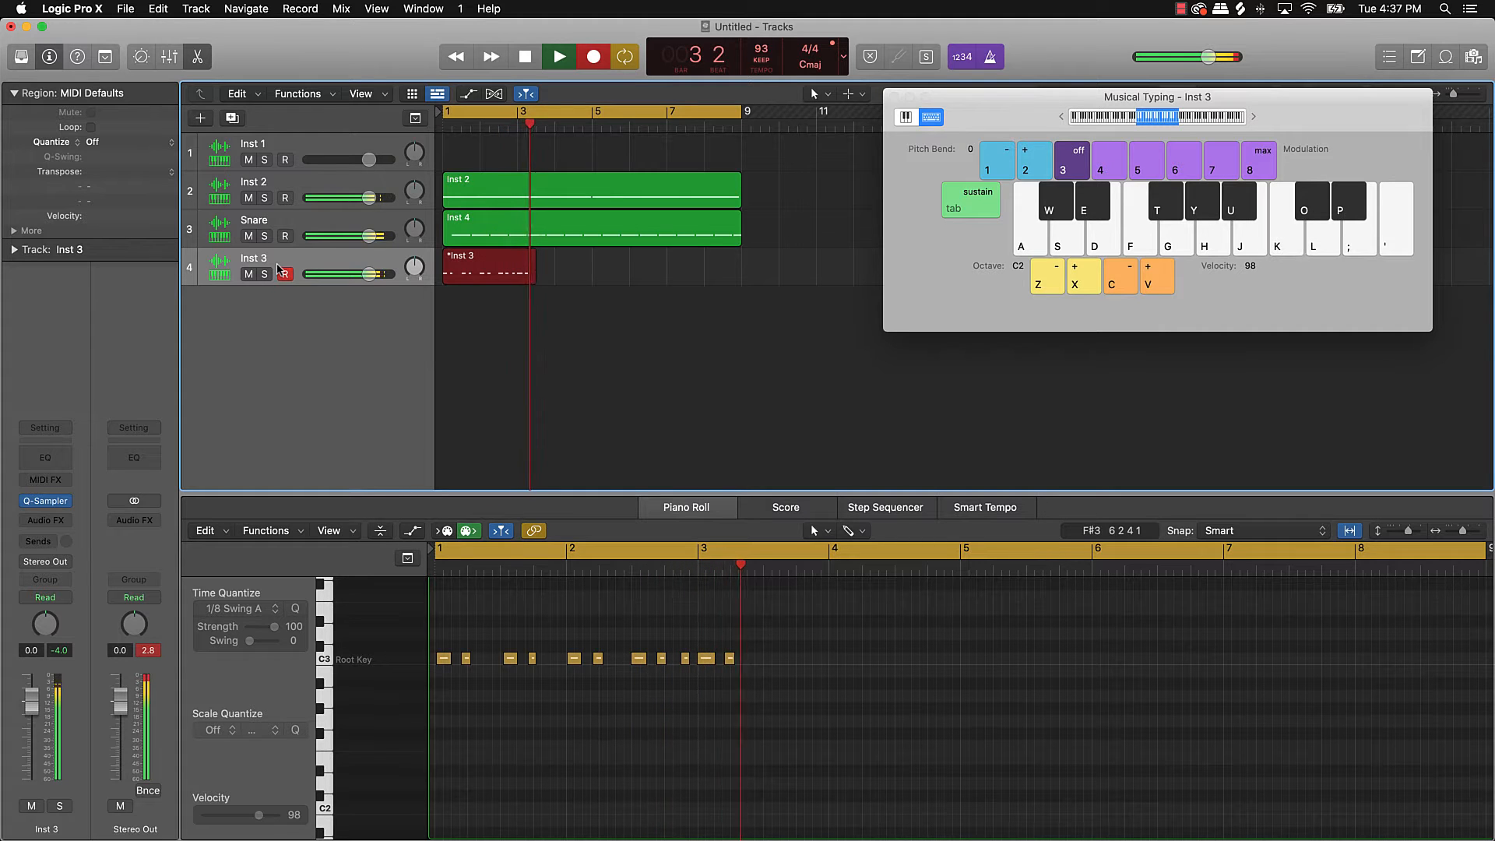
key("k")
key("k")
key("k")
key("k")
key("k")
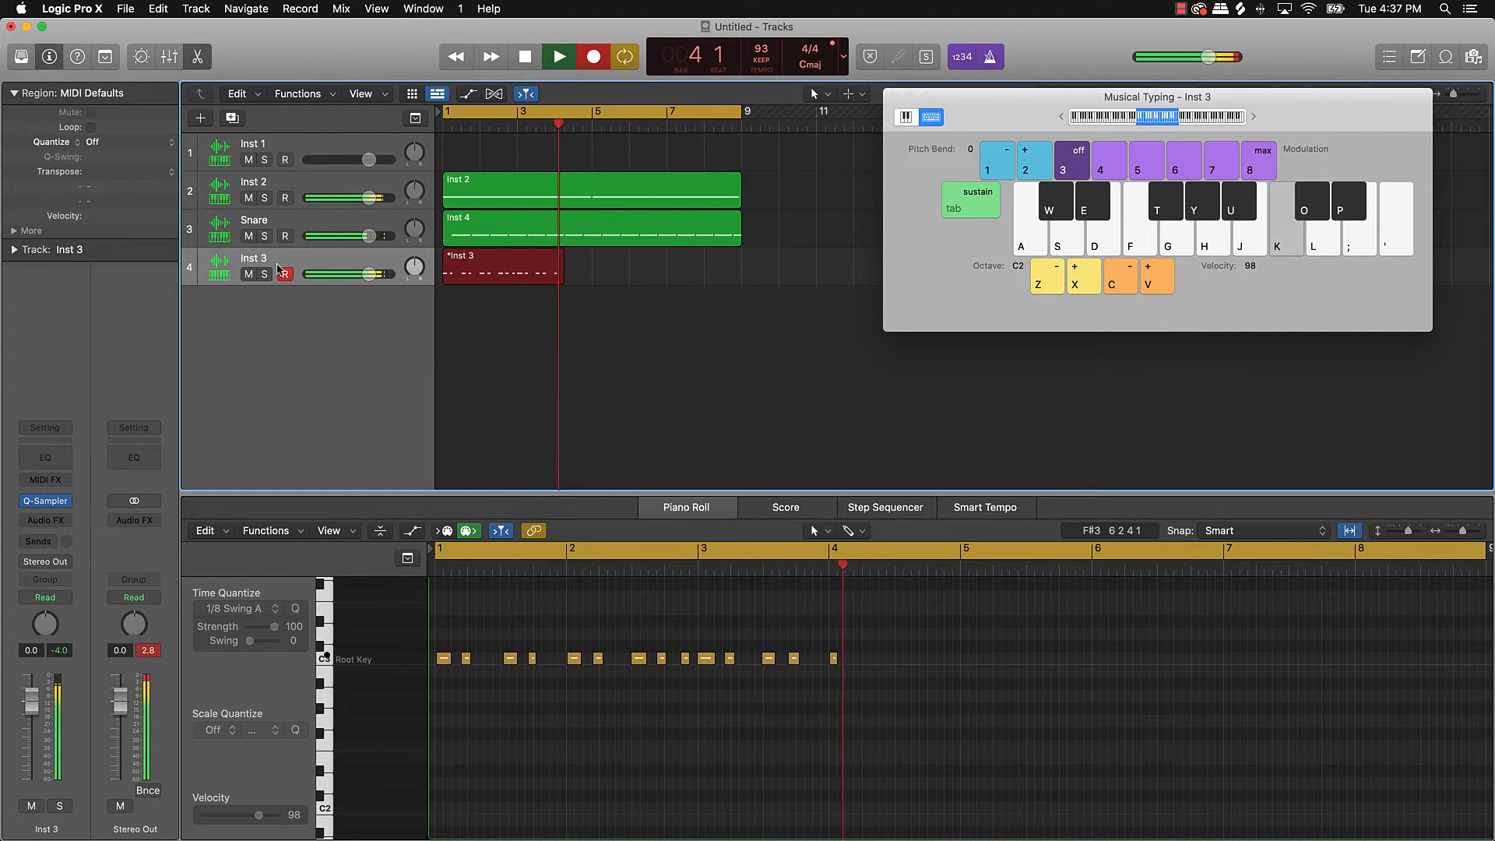
key("k")
key("k")
key("k")
key("k")
key("k")
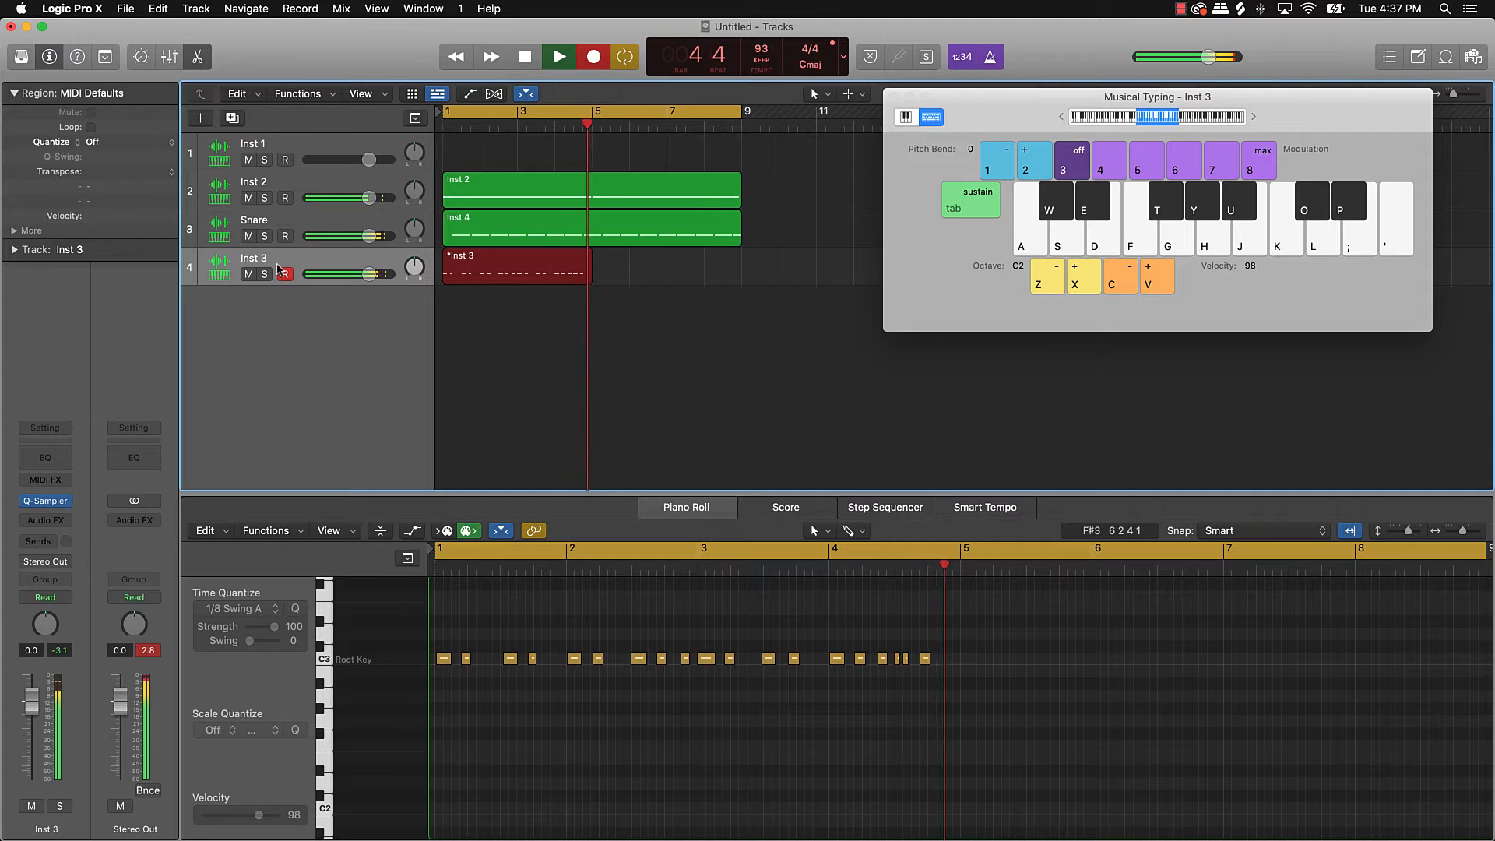
key("k")
key("k")
key("k")
key("k")
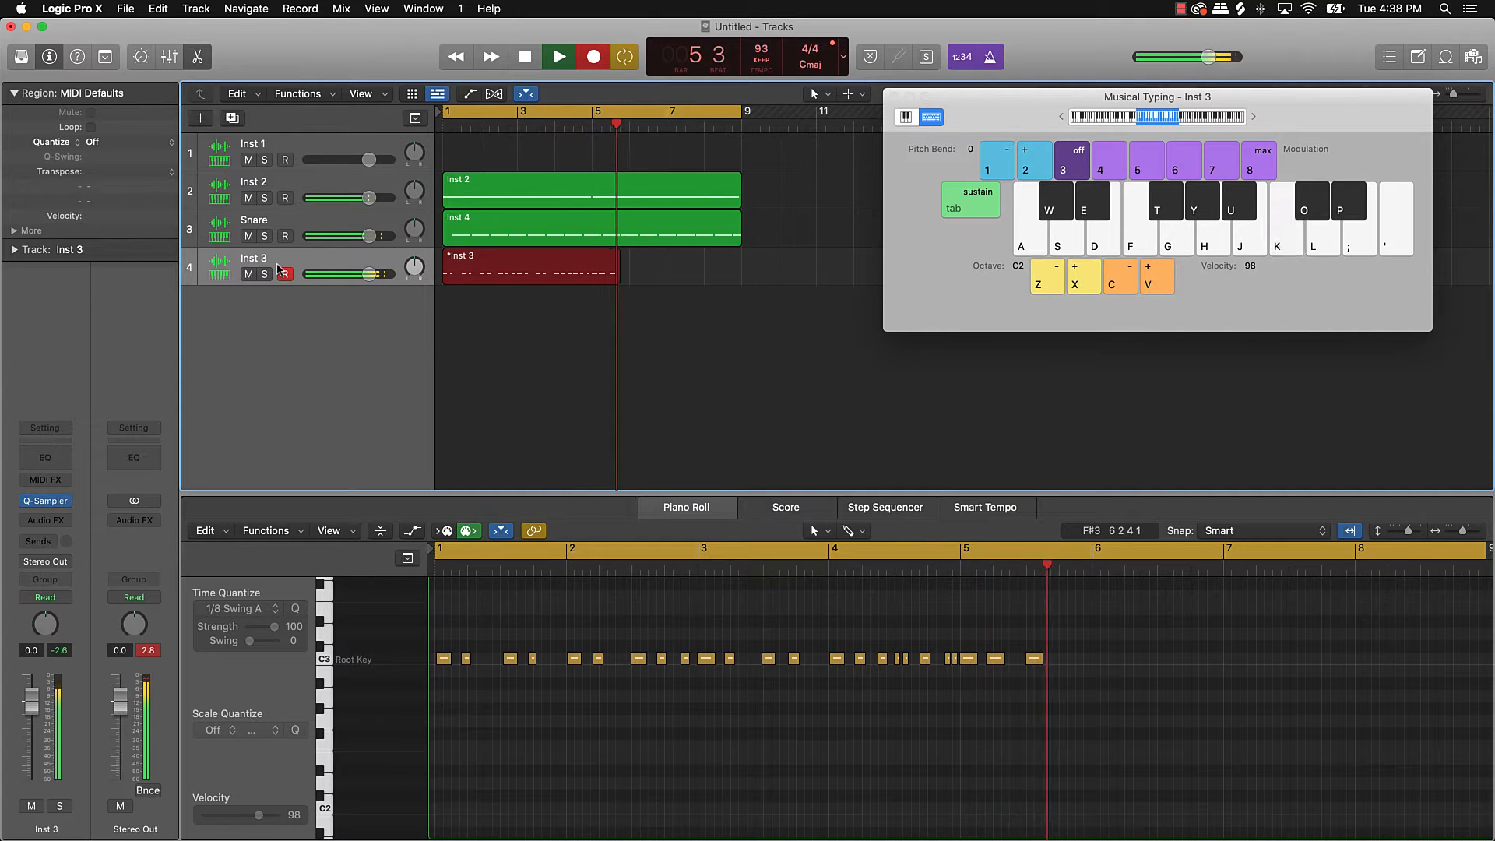
key("k")
key("k")
key("k")
key("k")
key("k")
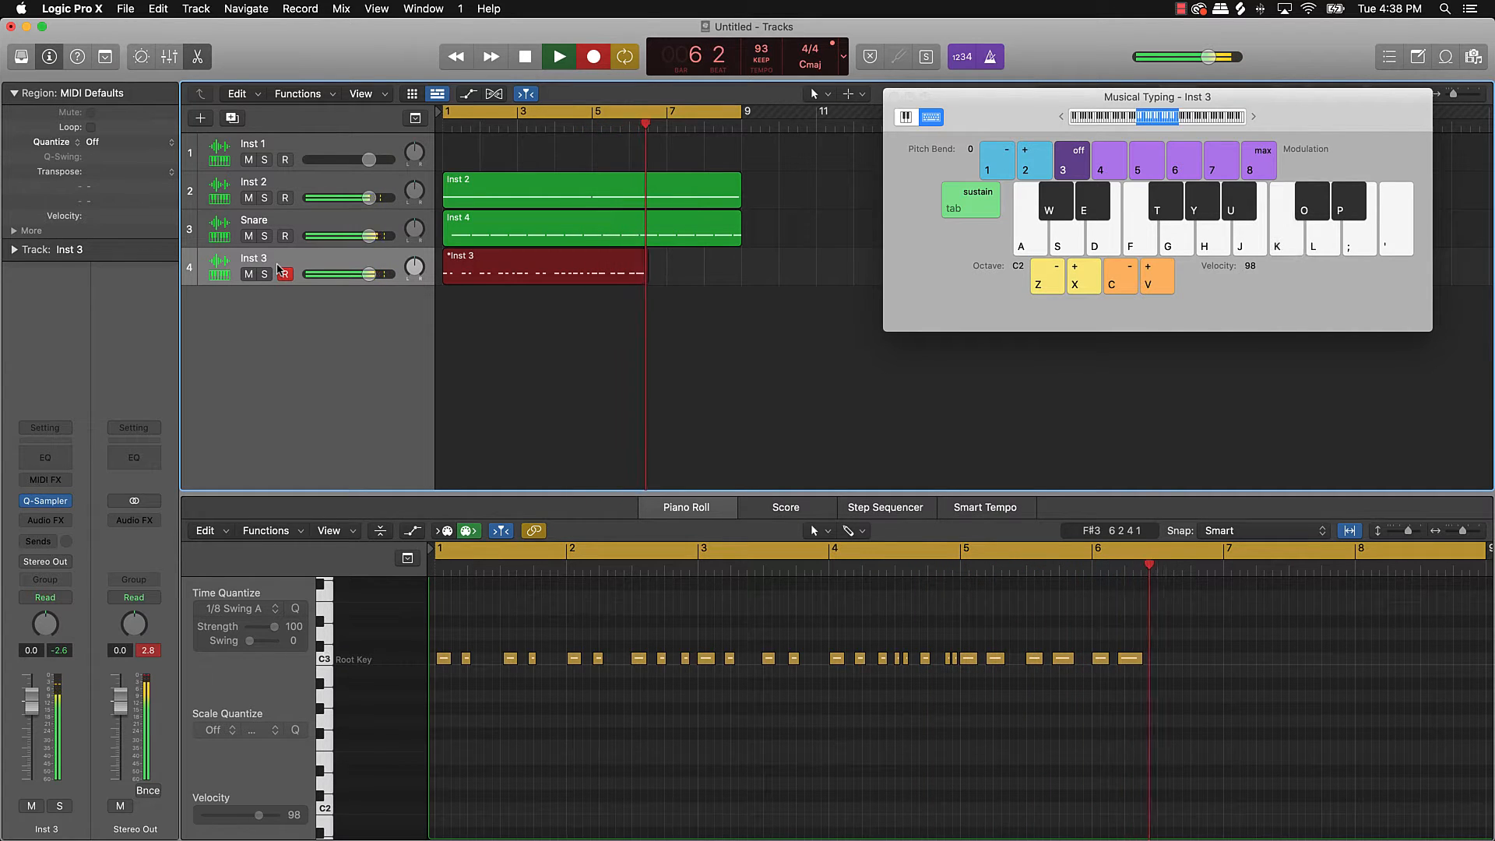
key("k")
key("k")
key("k")
key("k")
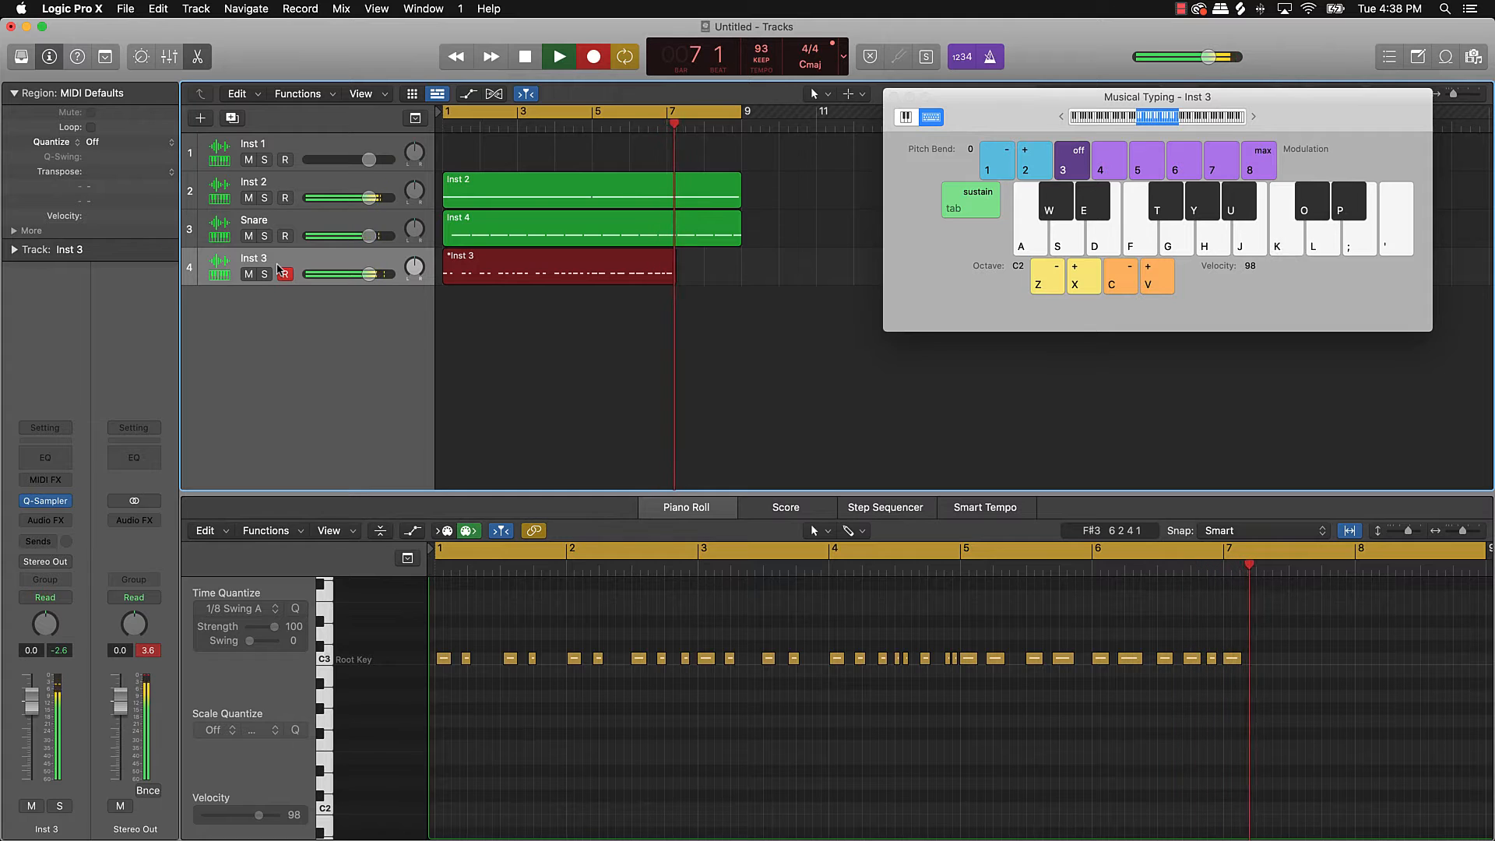
key("k")
key("k")
key("k")
key("k")
key("k")
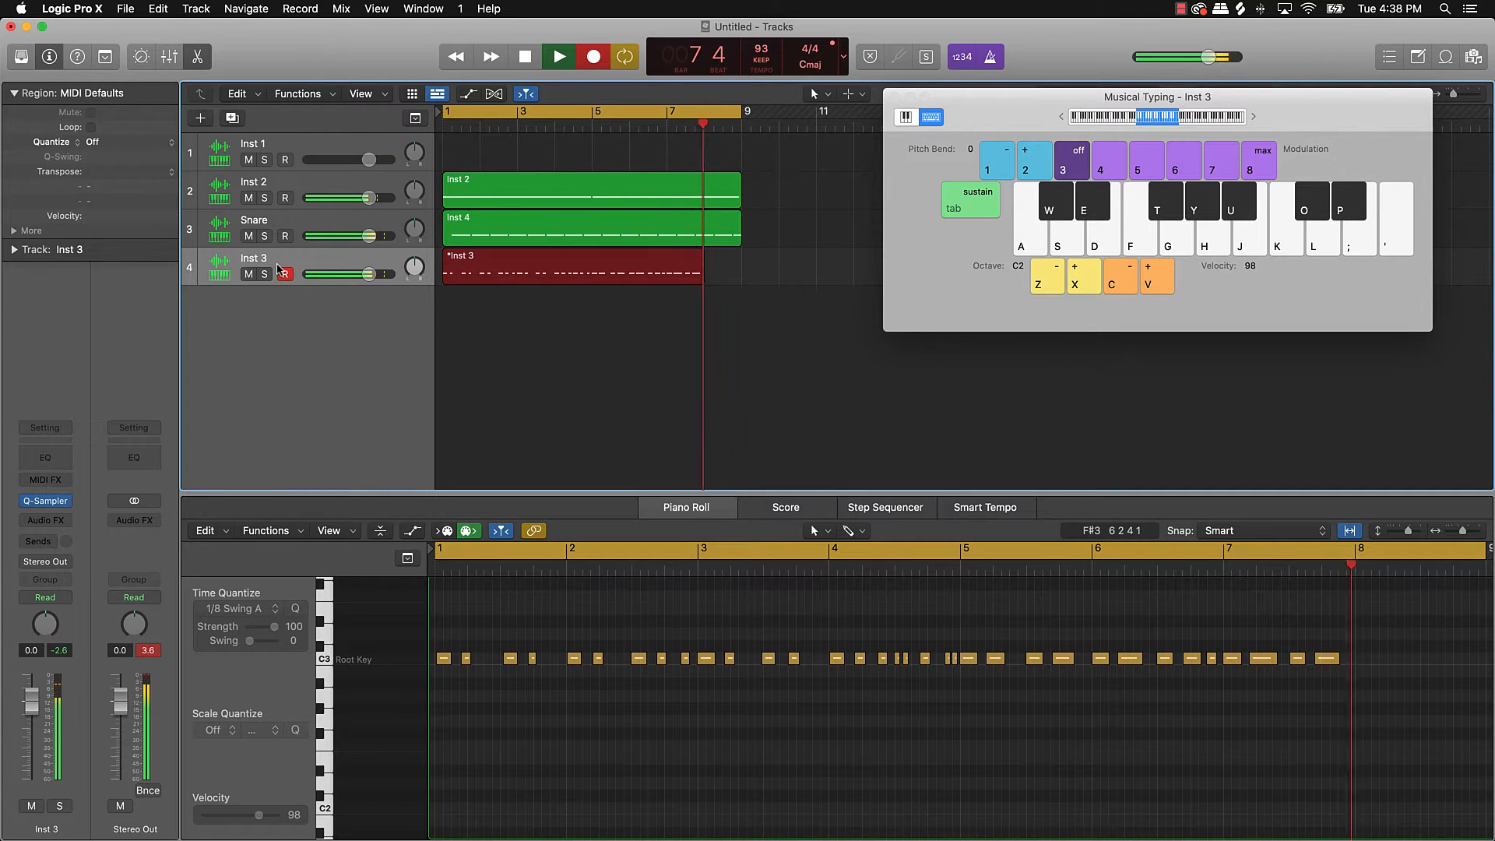
key("k")
key("k")
key("k")
key("k")
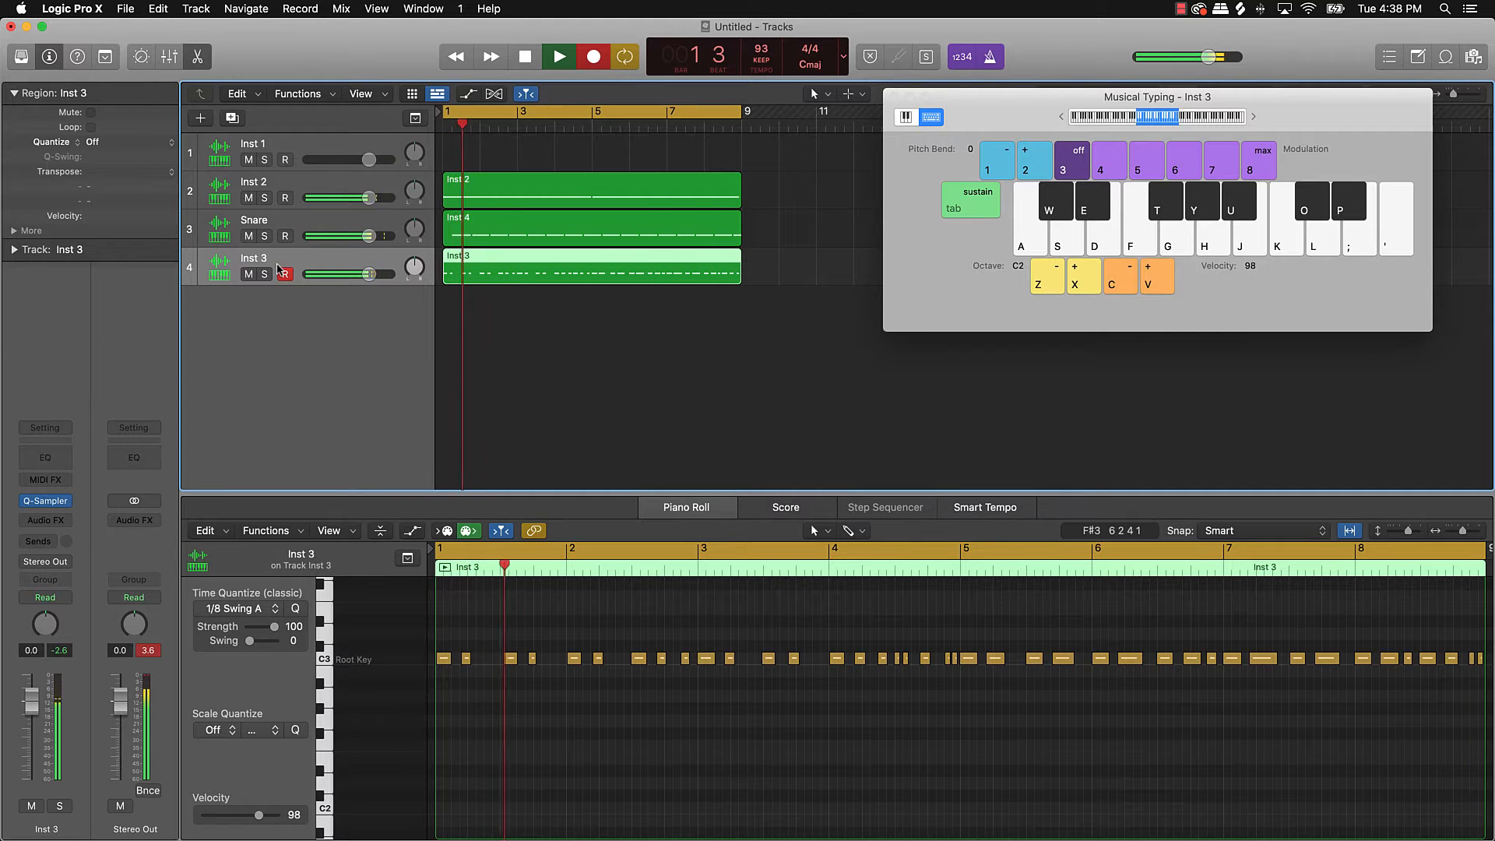
Step: Play a final C3 hit, stop recording, and select all 41 Inst 3 notes
key("k")
key("k")
key("space")
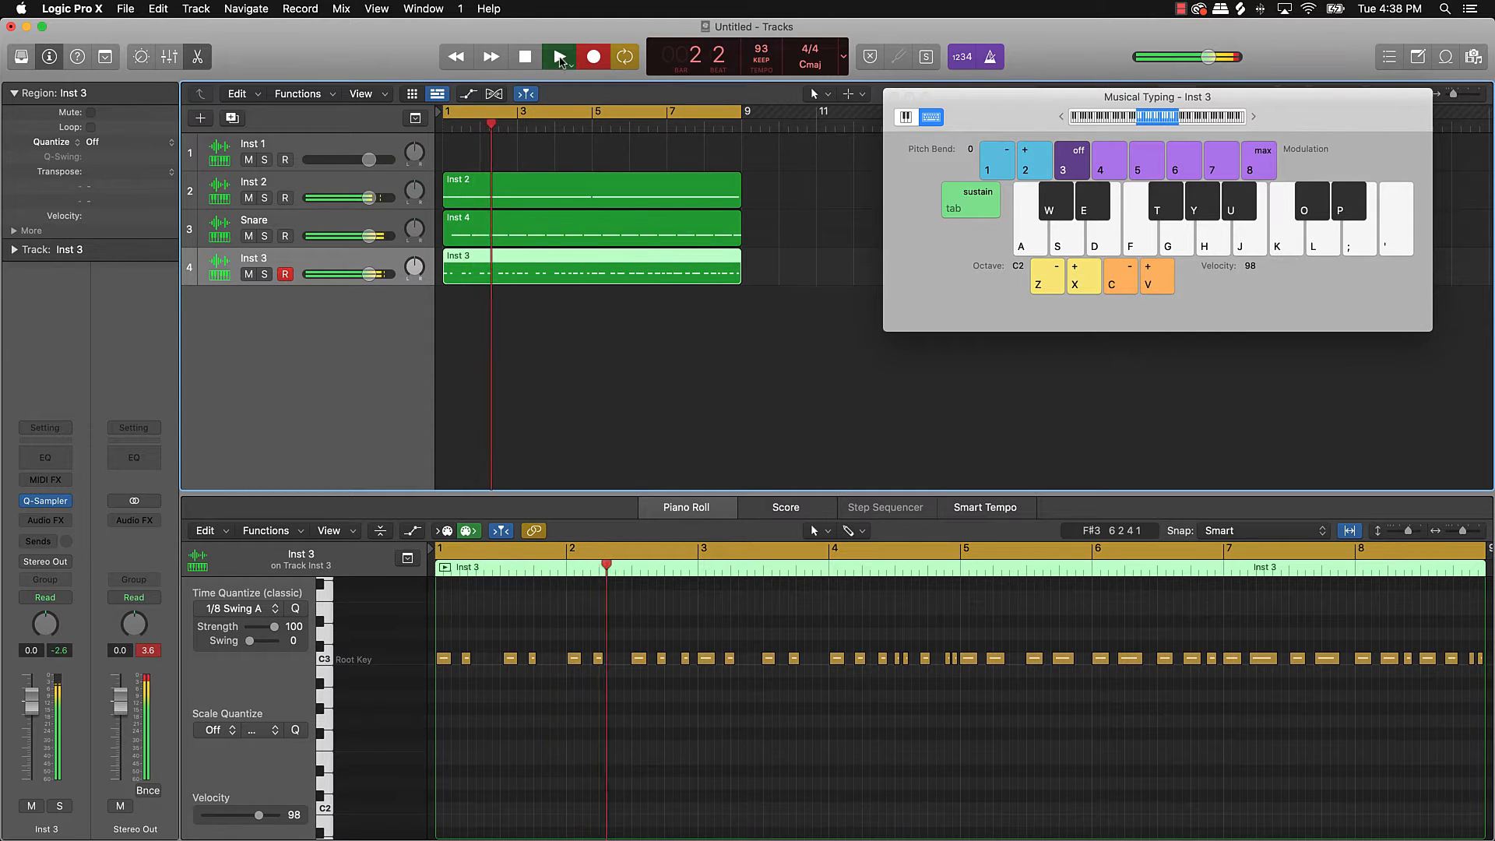
left_click(589, 718)
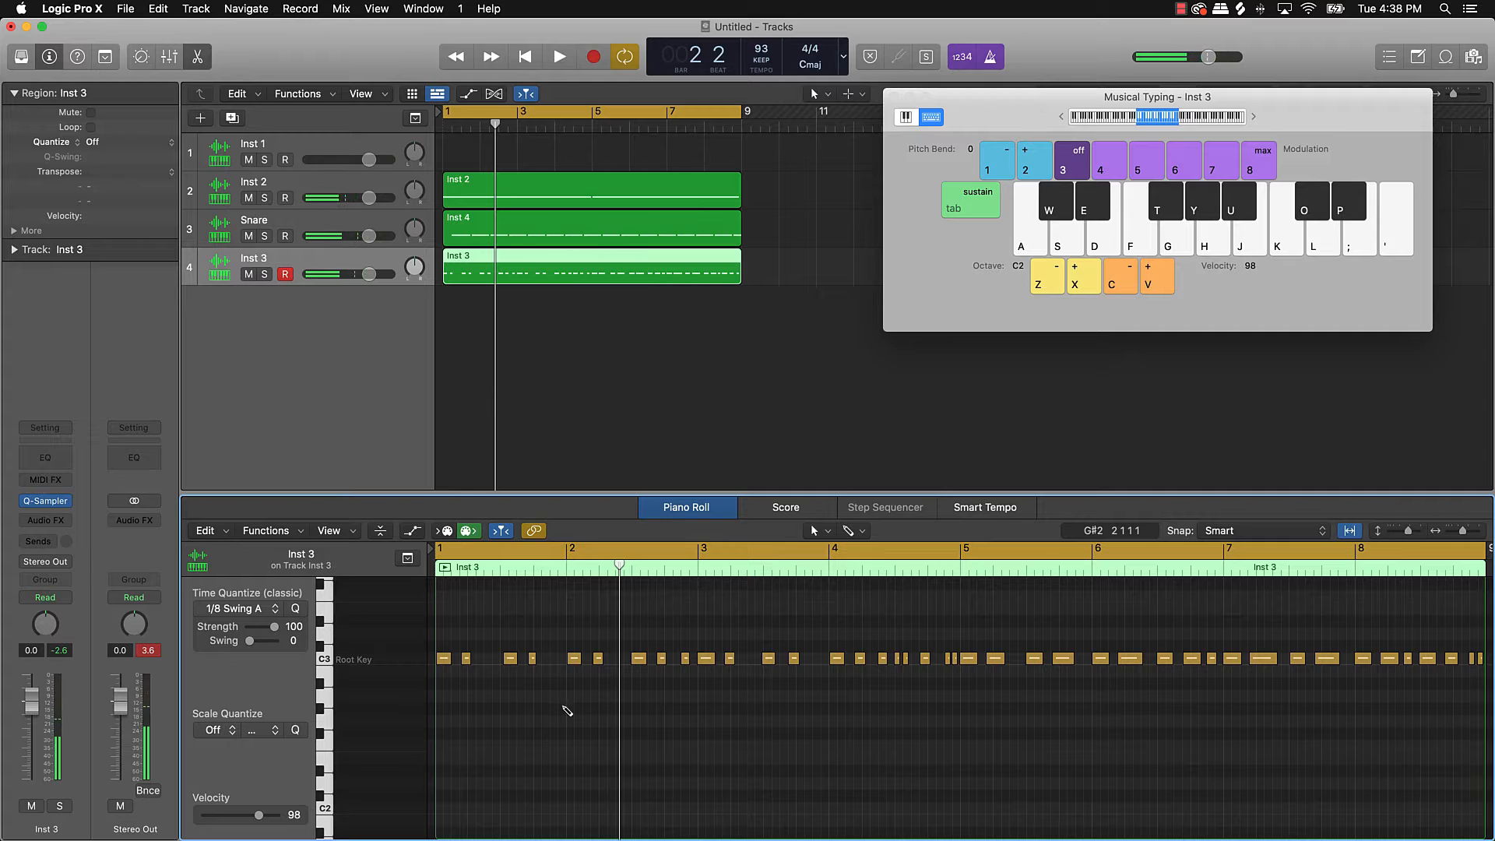
key("super+a")
Step: Try 1/8 Swing C quantize, undo it, then quantize to 1/16 Swing C and play back
left_click(274, 609)
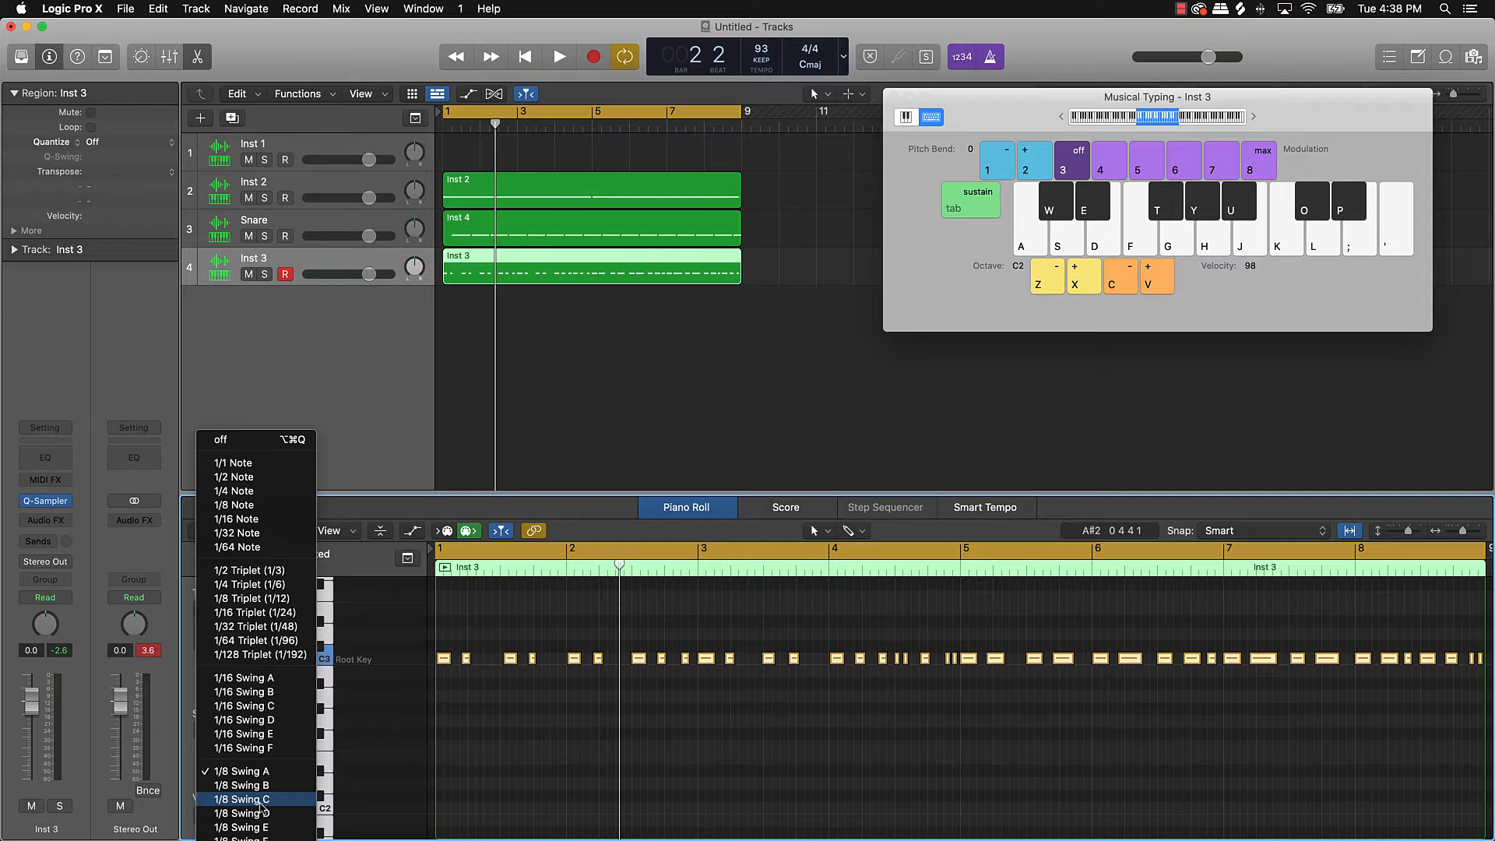
left_click(262, 802)
key("space")
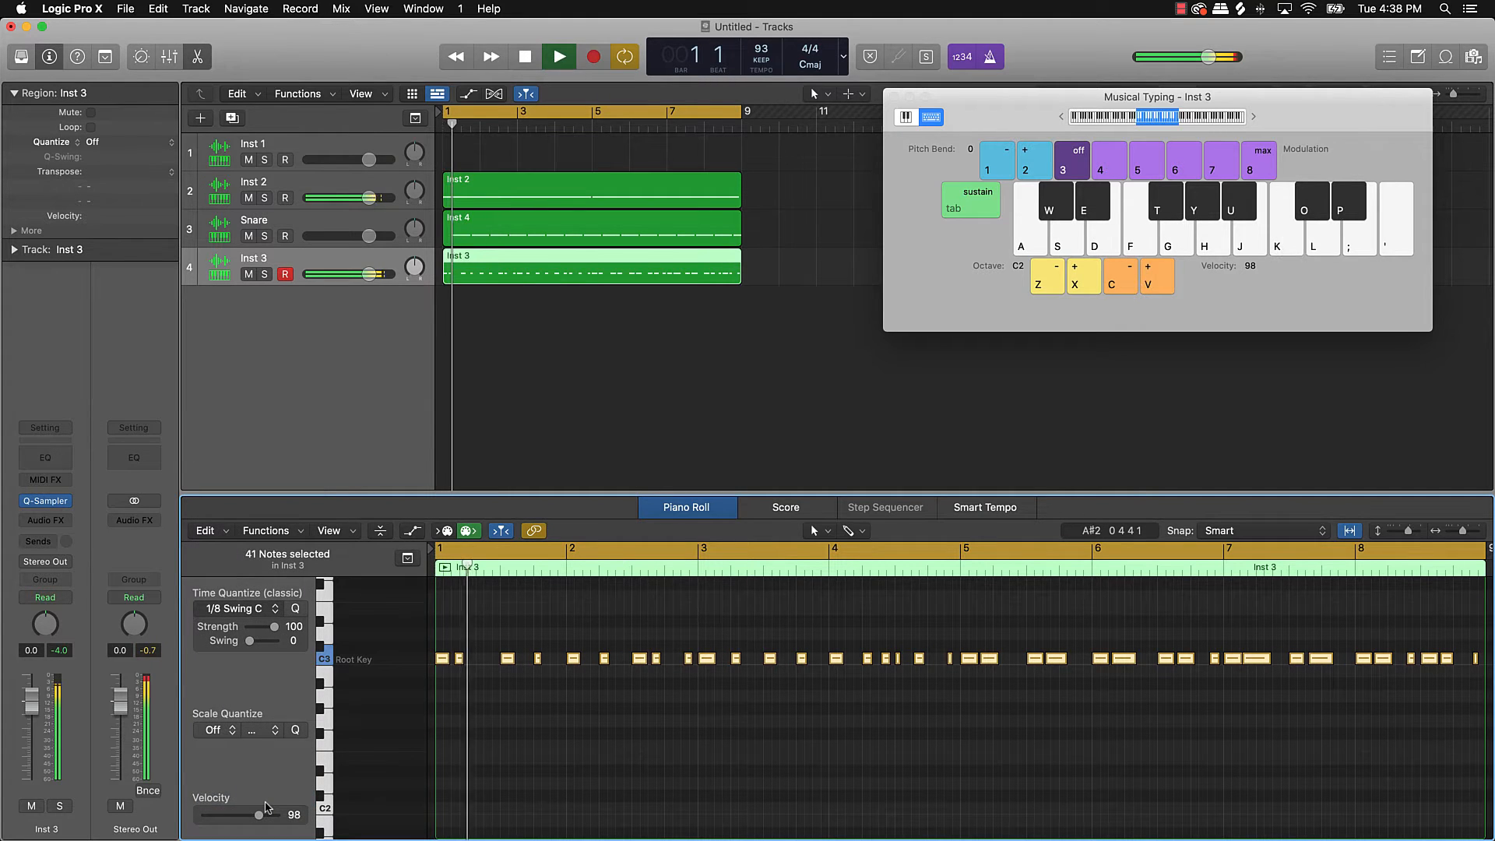
key("space")
key("super+z")
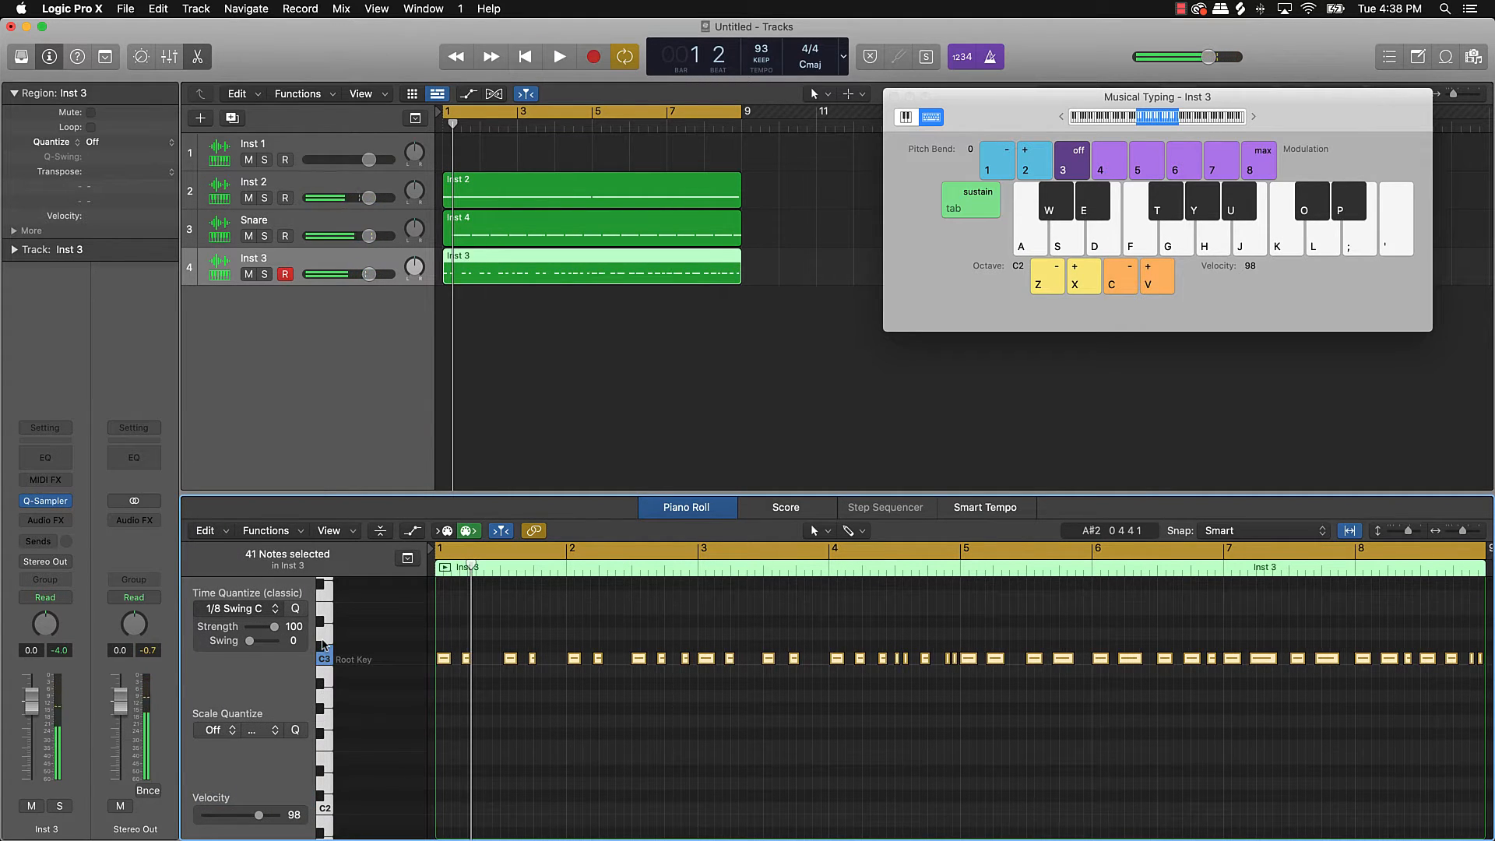
left_click(261, 609)
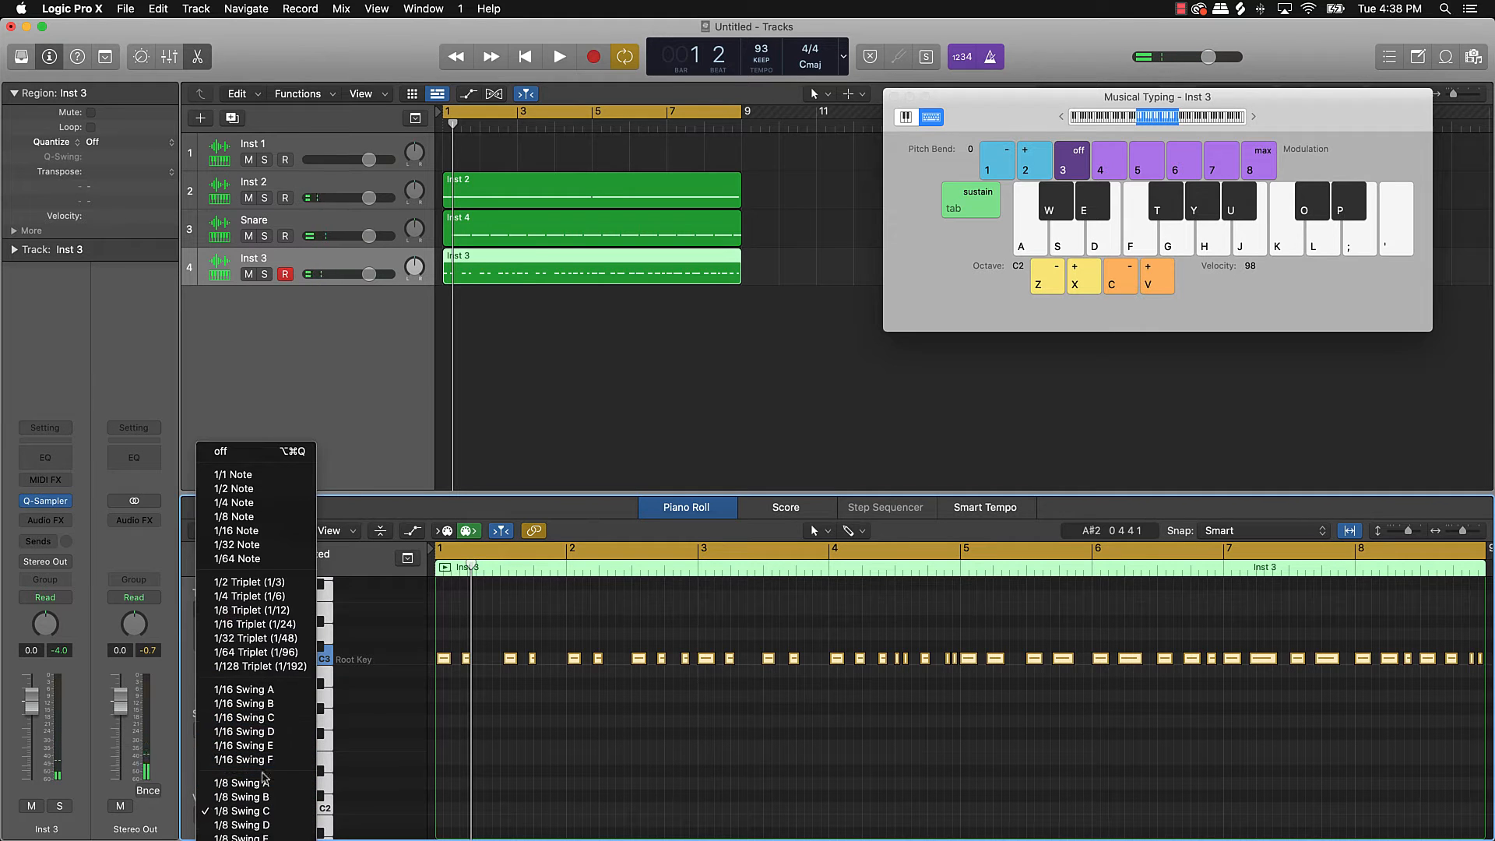
left_click(261, 719)
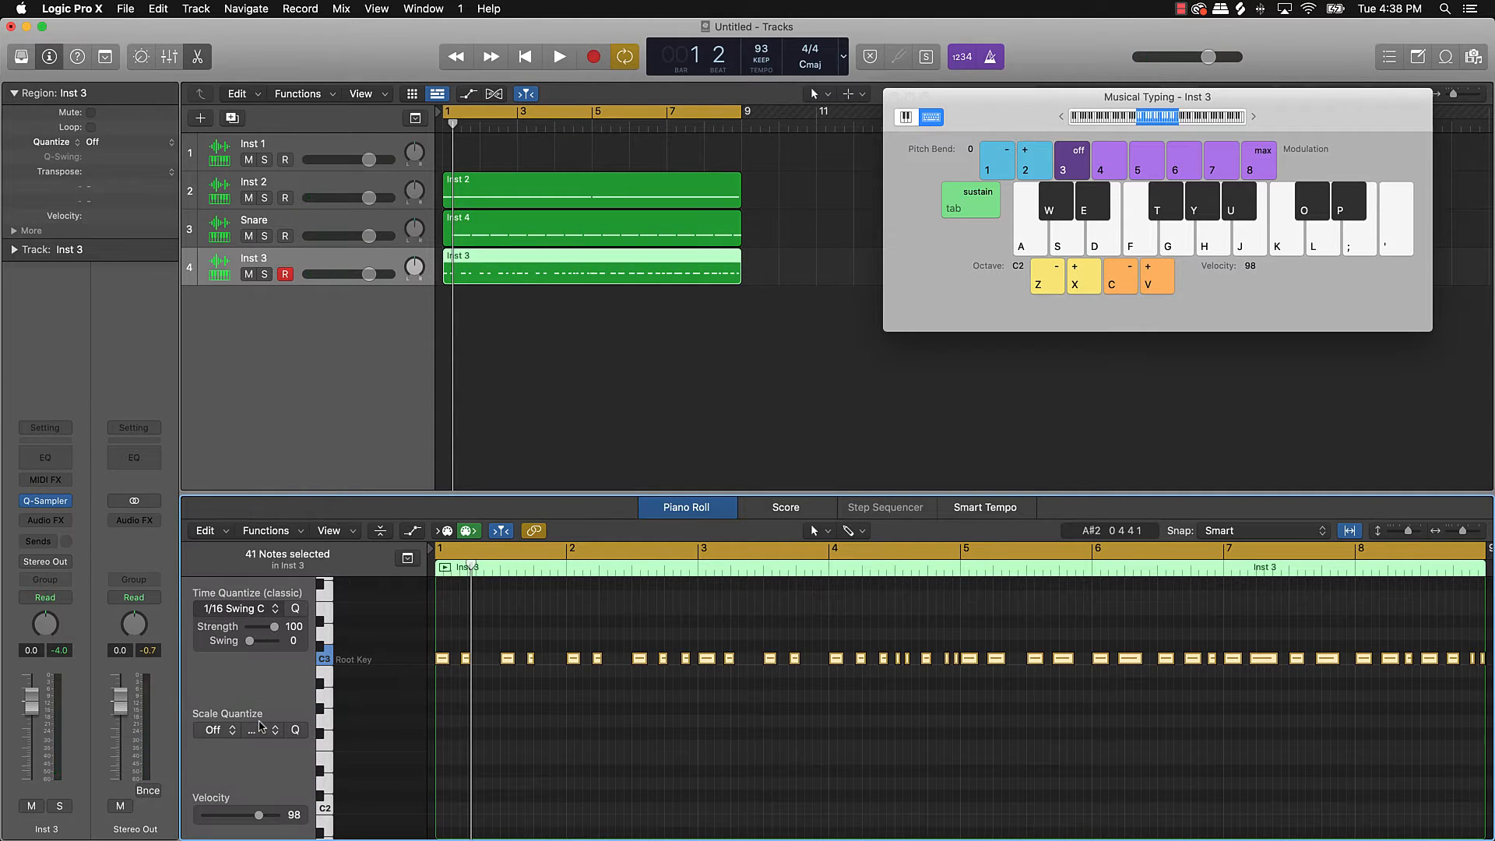
key("space")
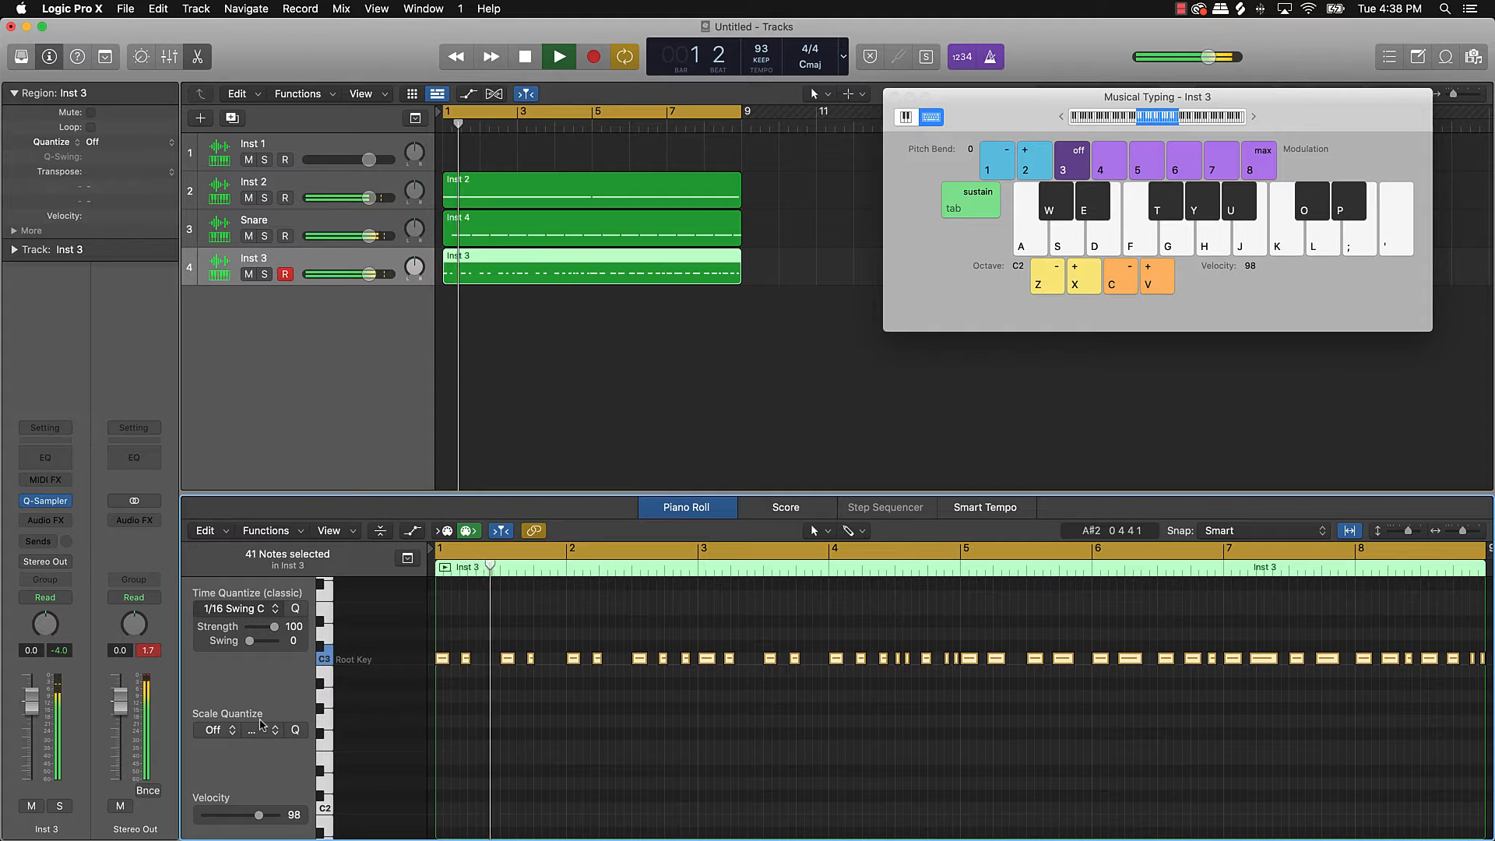
Step: Select the 16 Inst 4 snare notes, lower Inst 2's volume to -2.1 dB, then stop playback
left_click(498, 224)
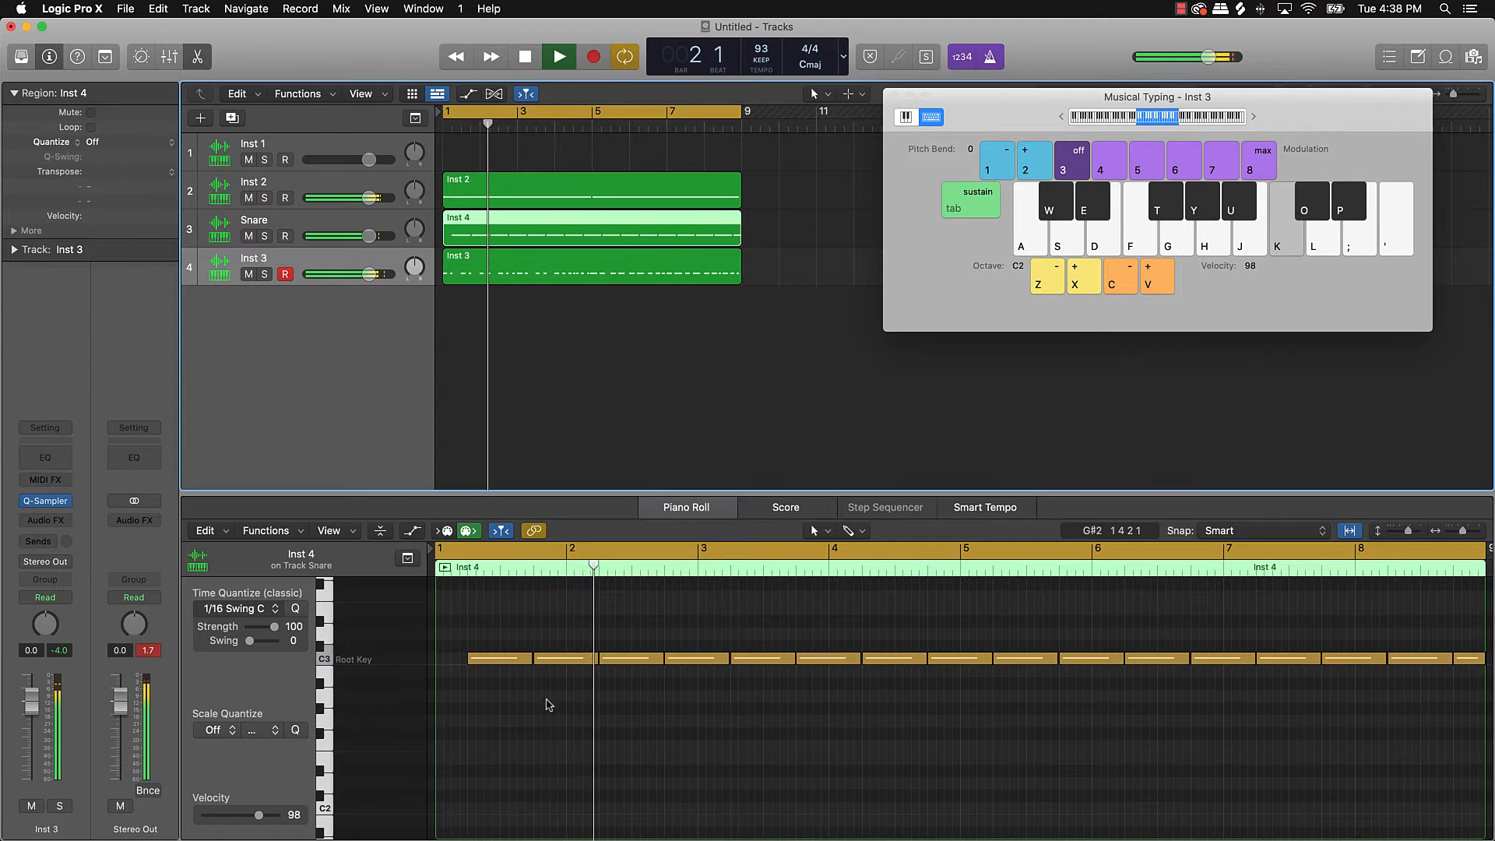
left_click(544, 715)
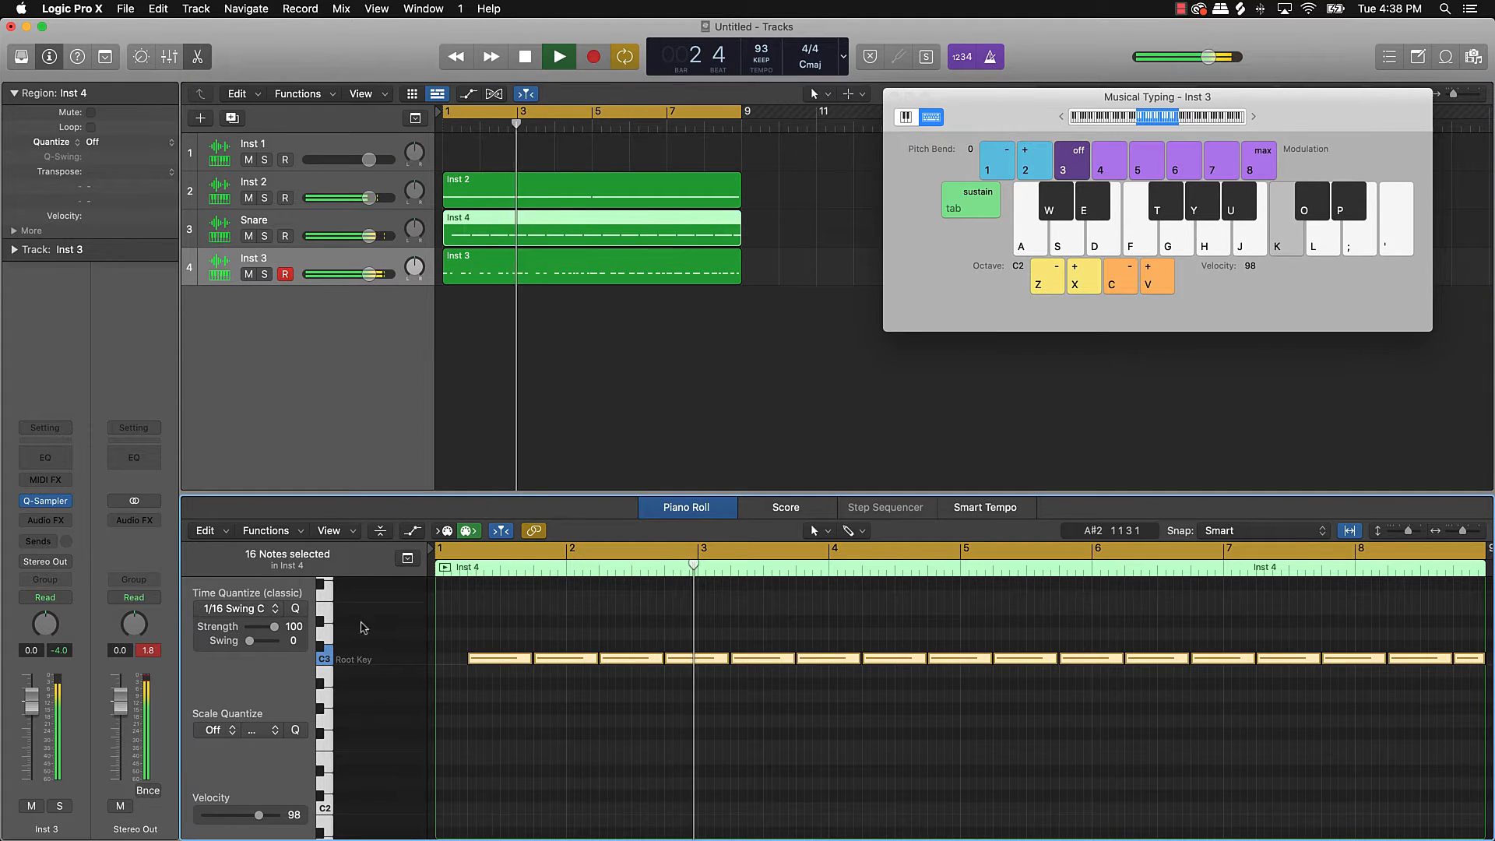
key("super+a")
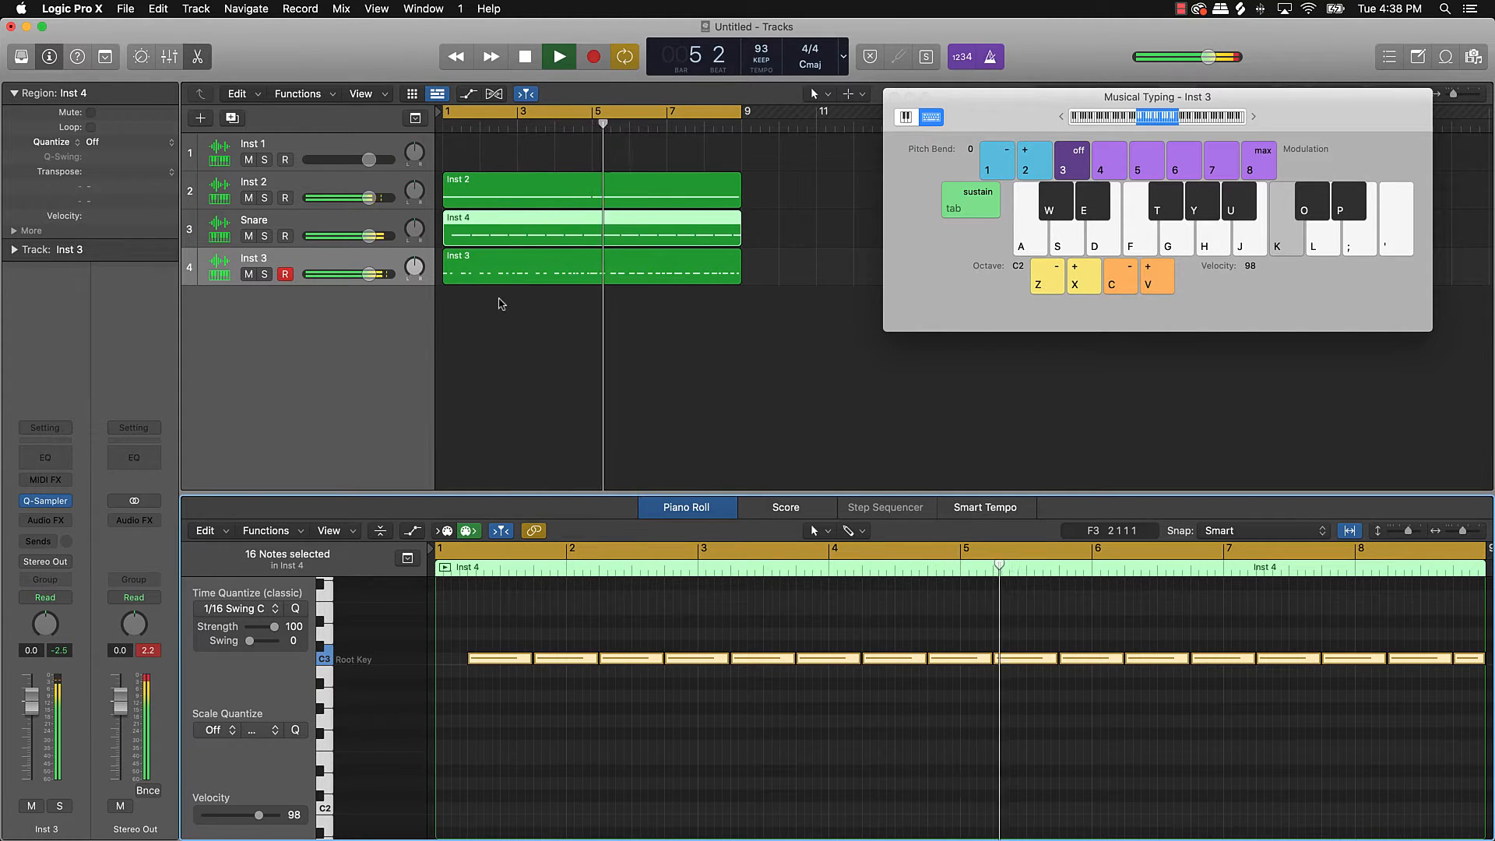
left_click_drag(369, 197, 360, 198)
left_click(569, 345)
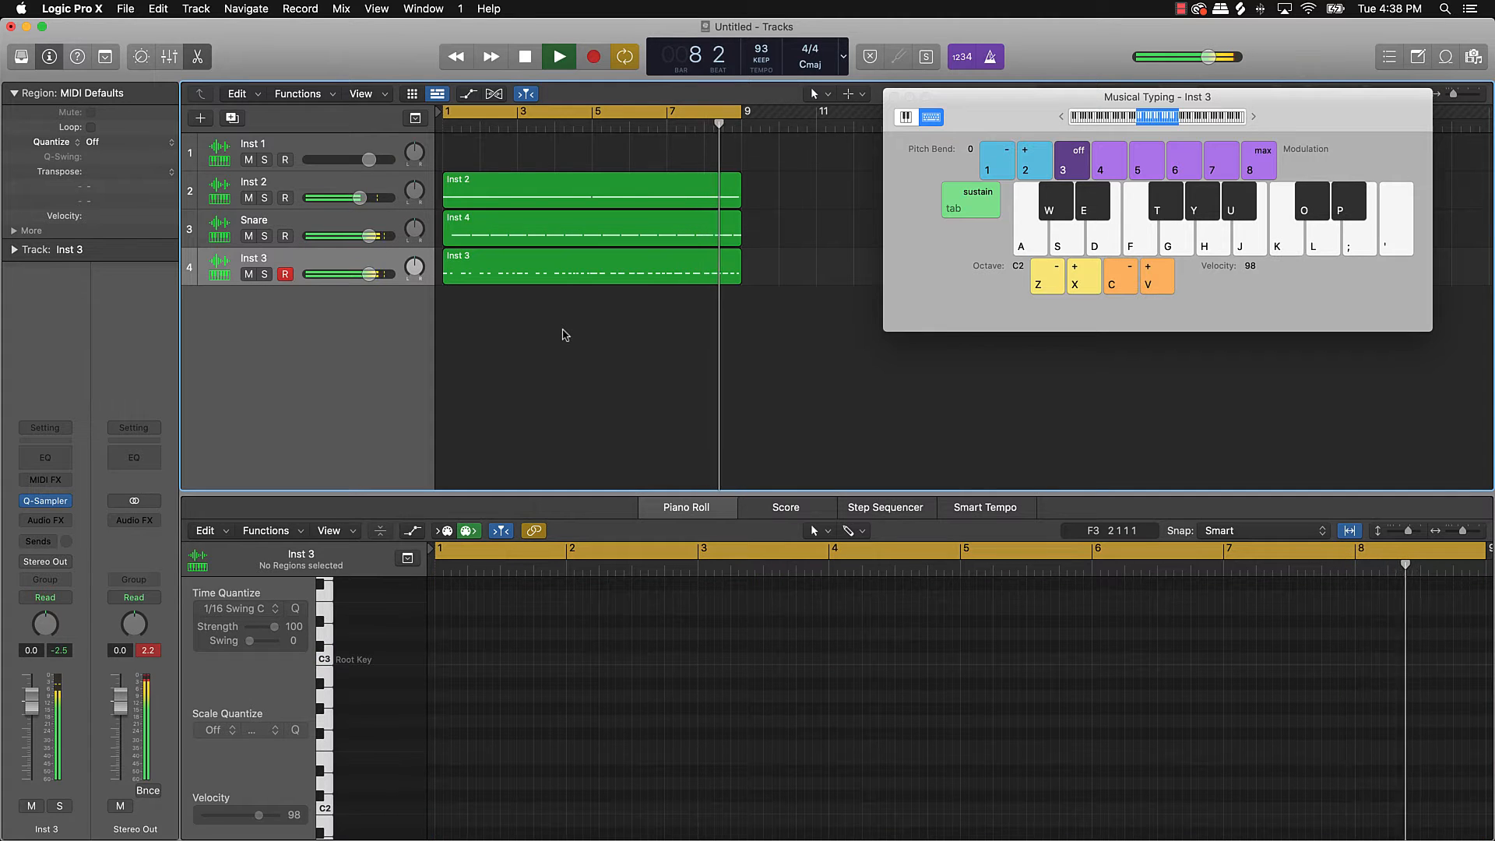
key("space")
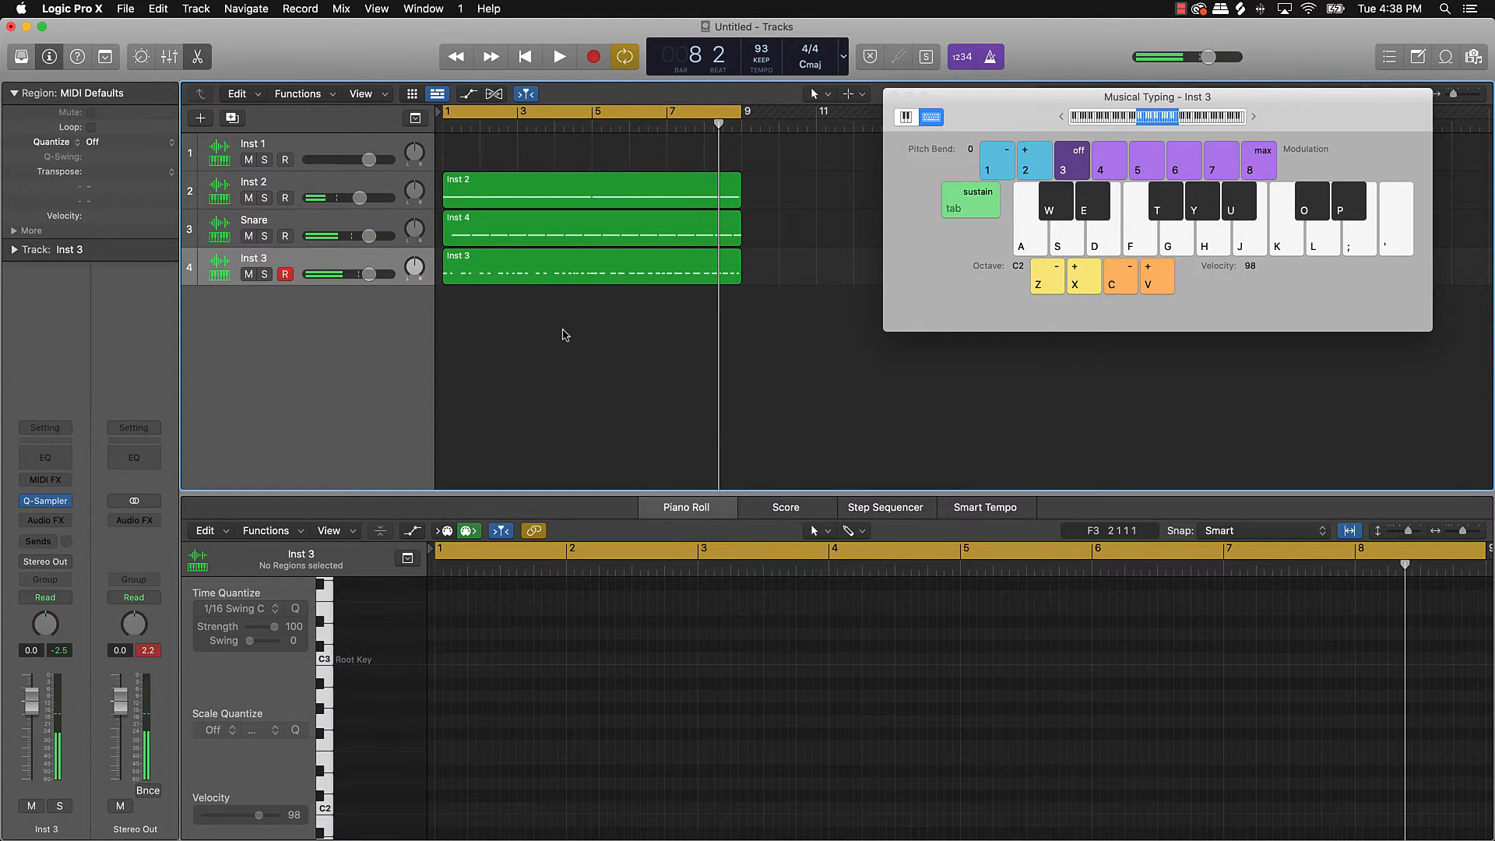
Step: Save the project under the name 'Blue Thoughts - Boom Bap'
key("super+s")
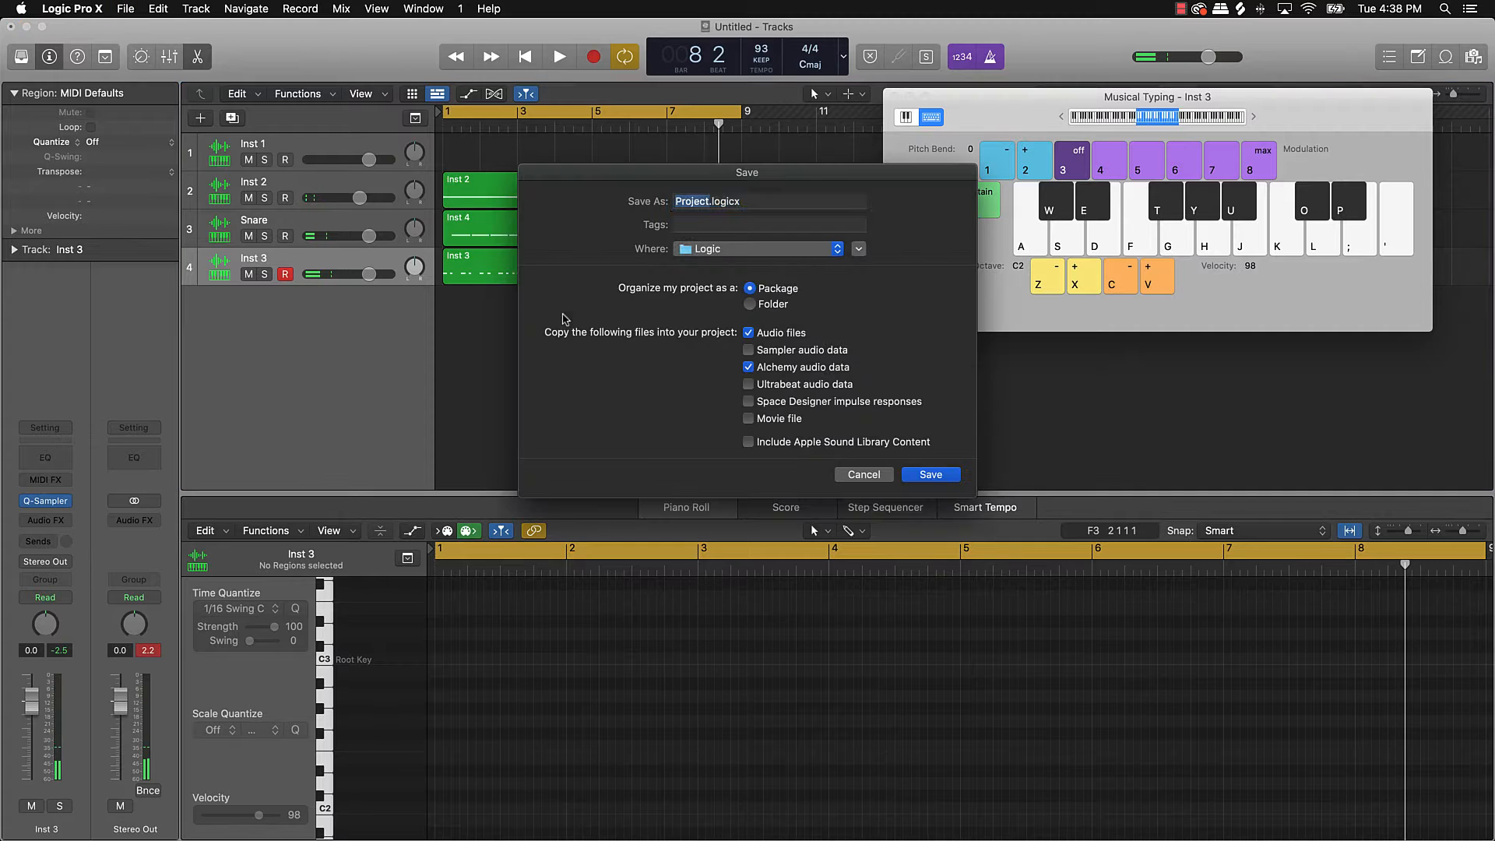
left_click_drag(710, 201, 637, 203)
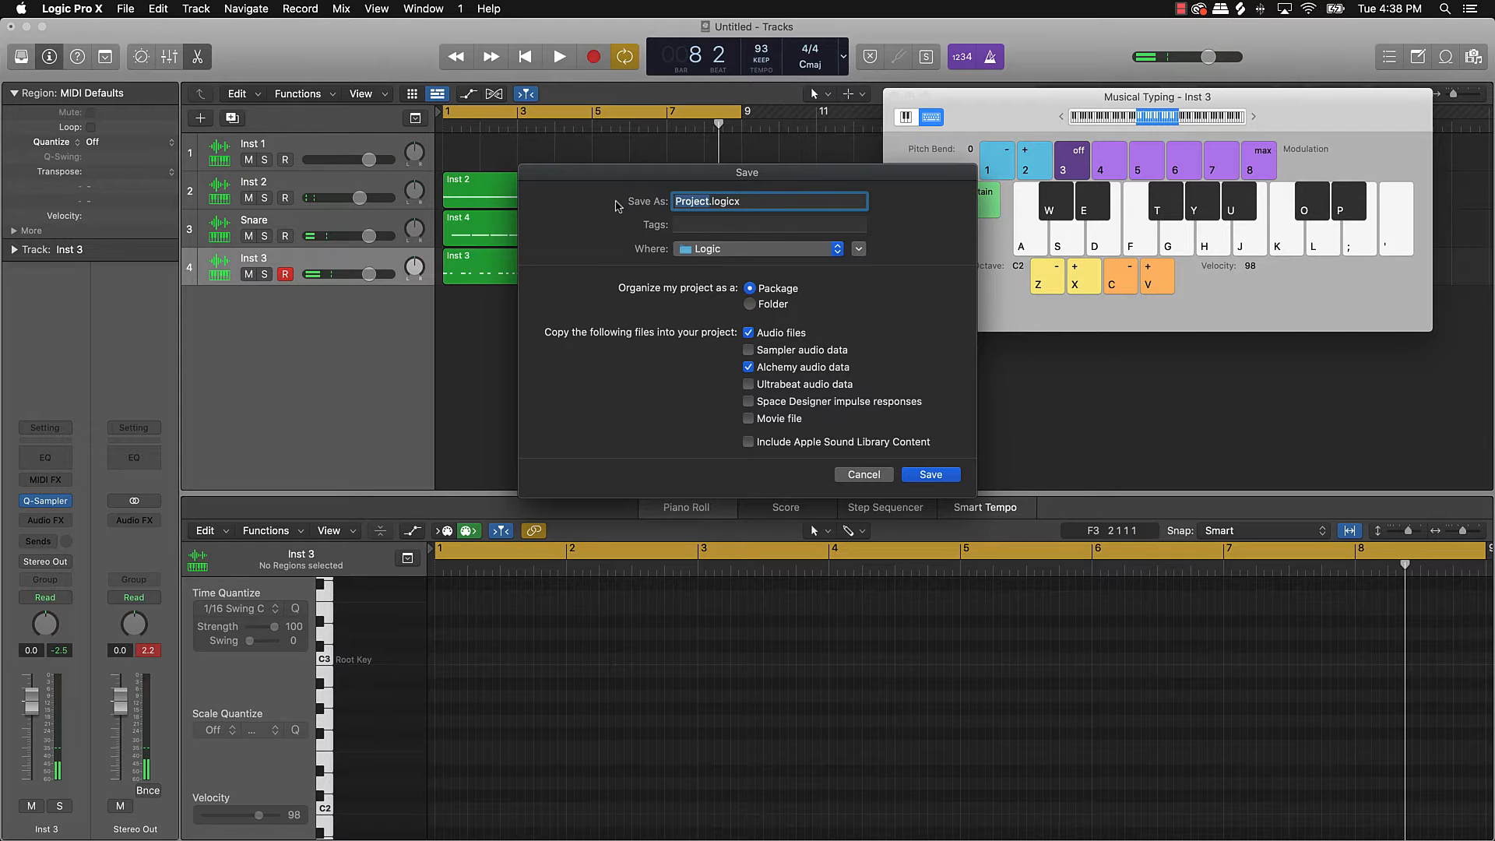
type("Blue Thoughts - Boom P")
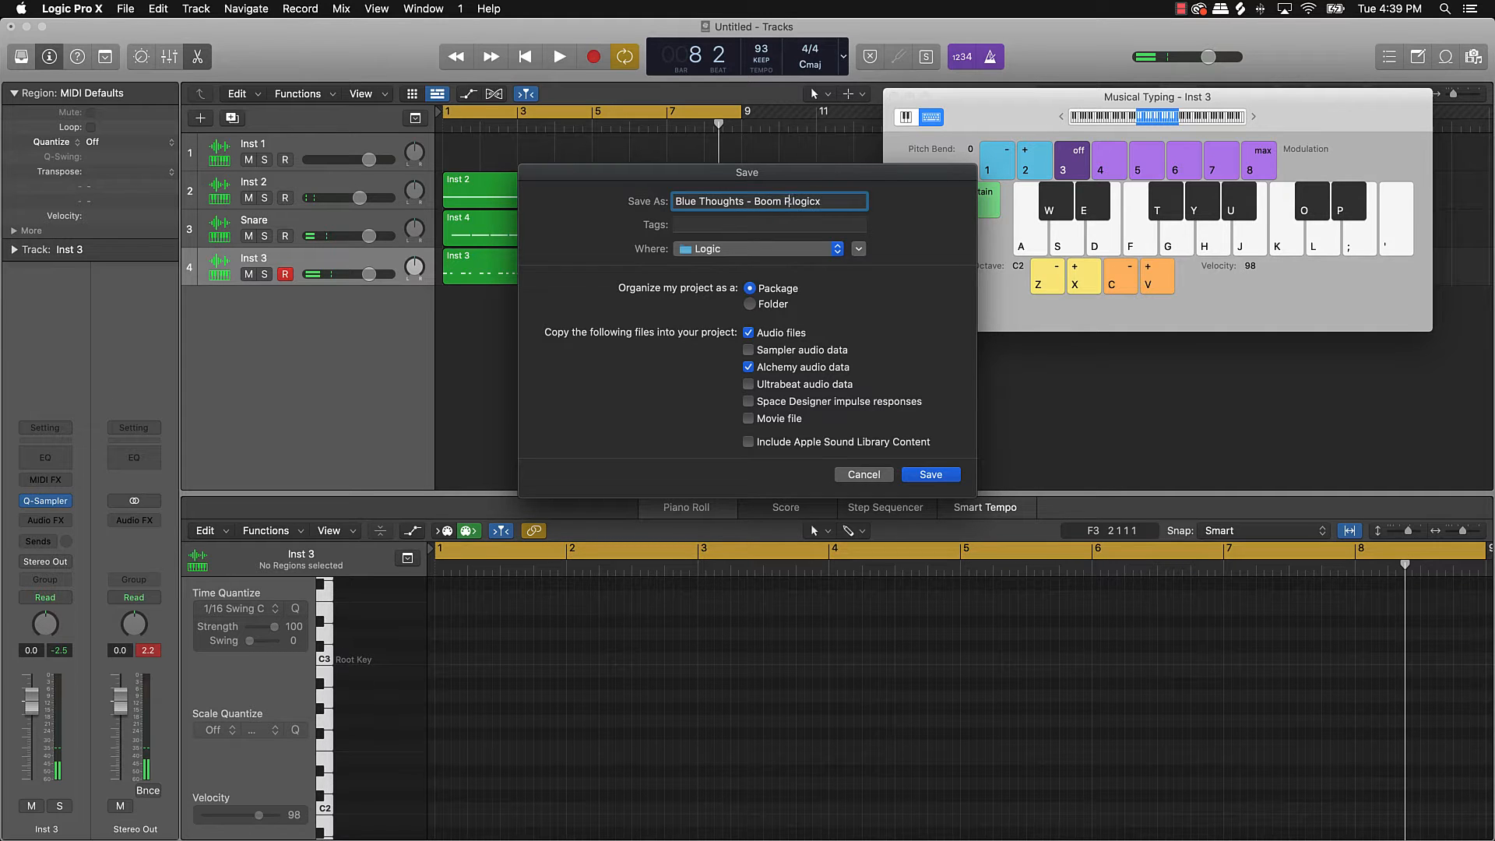
type("ap")
key("Return")
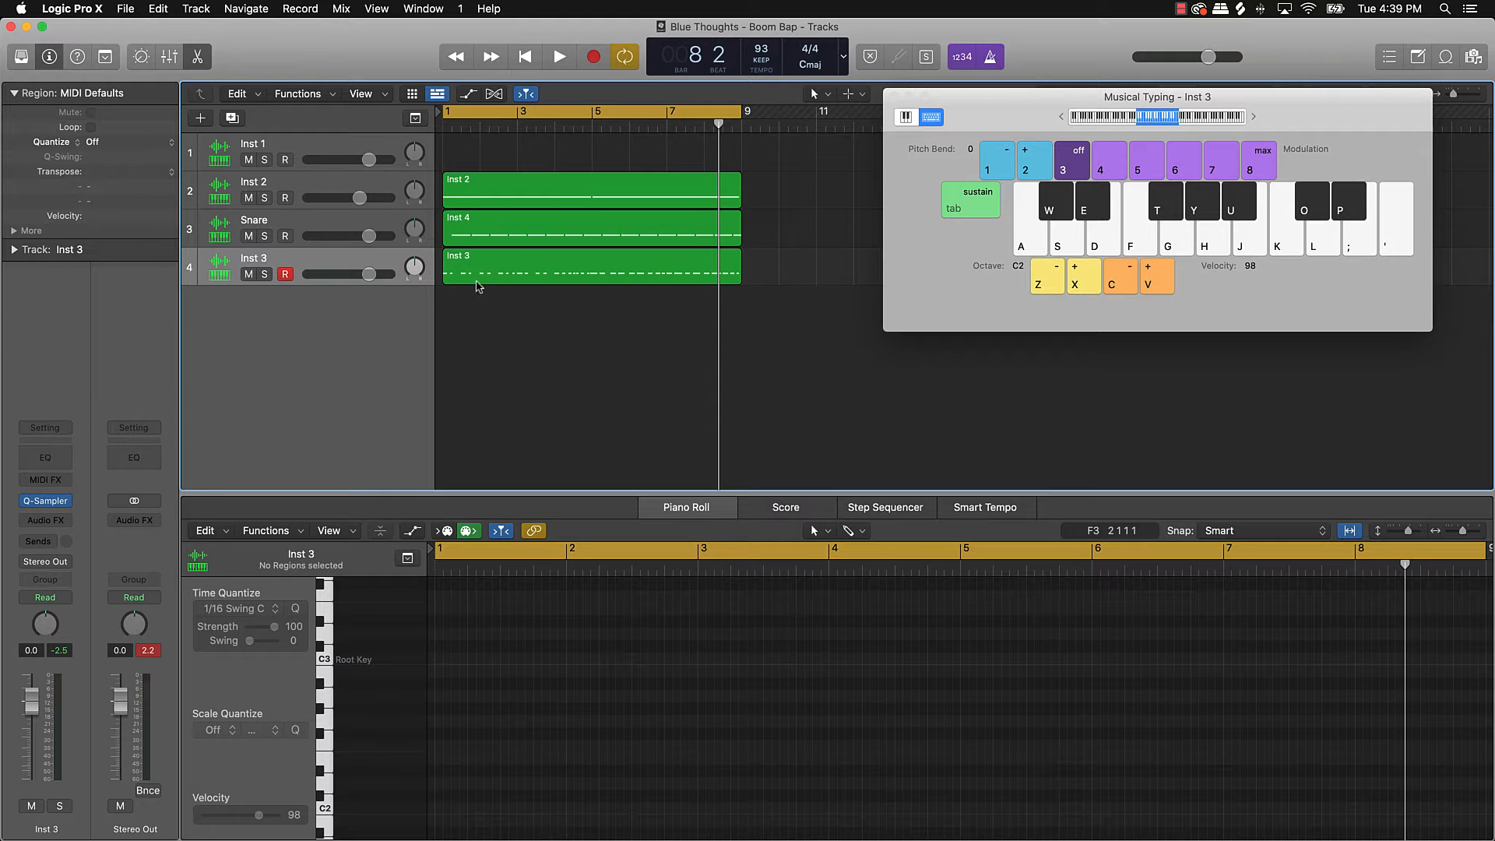
Step: Rename the Inst 3 track to Kick
left_click(257, 259)
double_click(257, 260)
type("Kick")
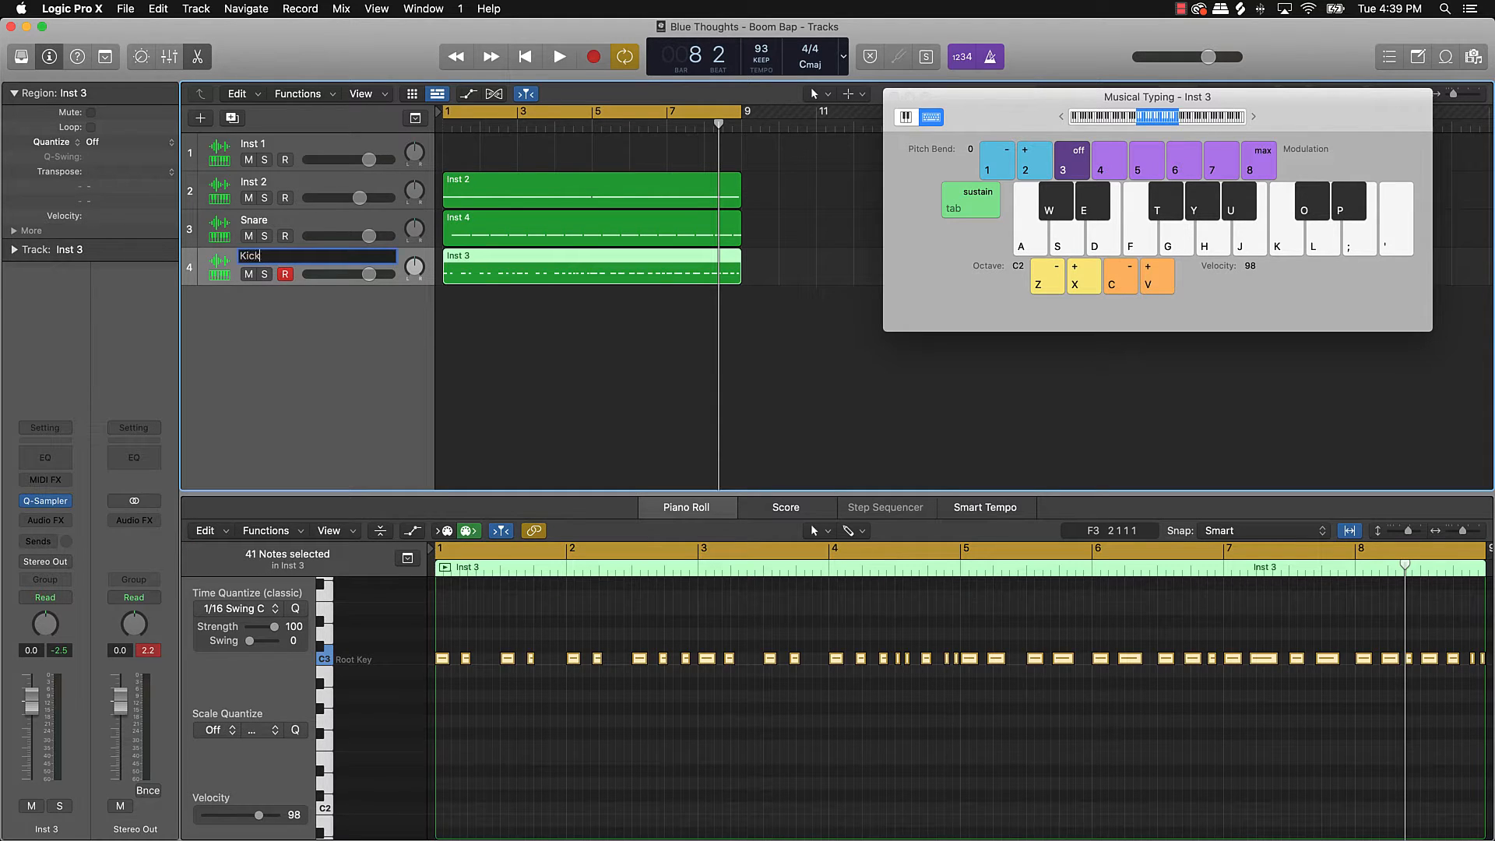
key("Return")
key("super+a")
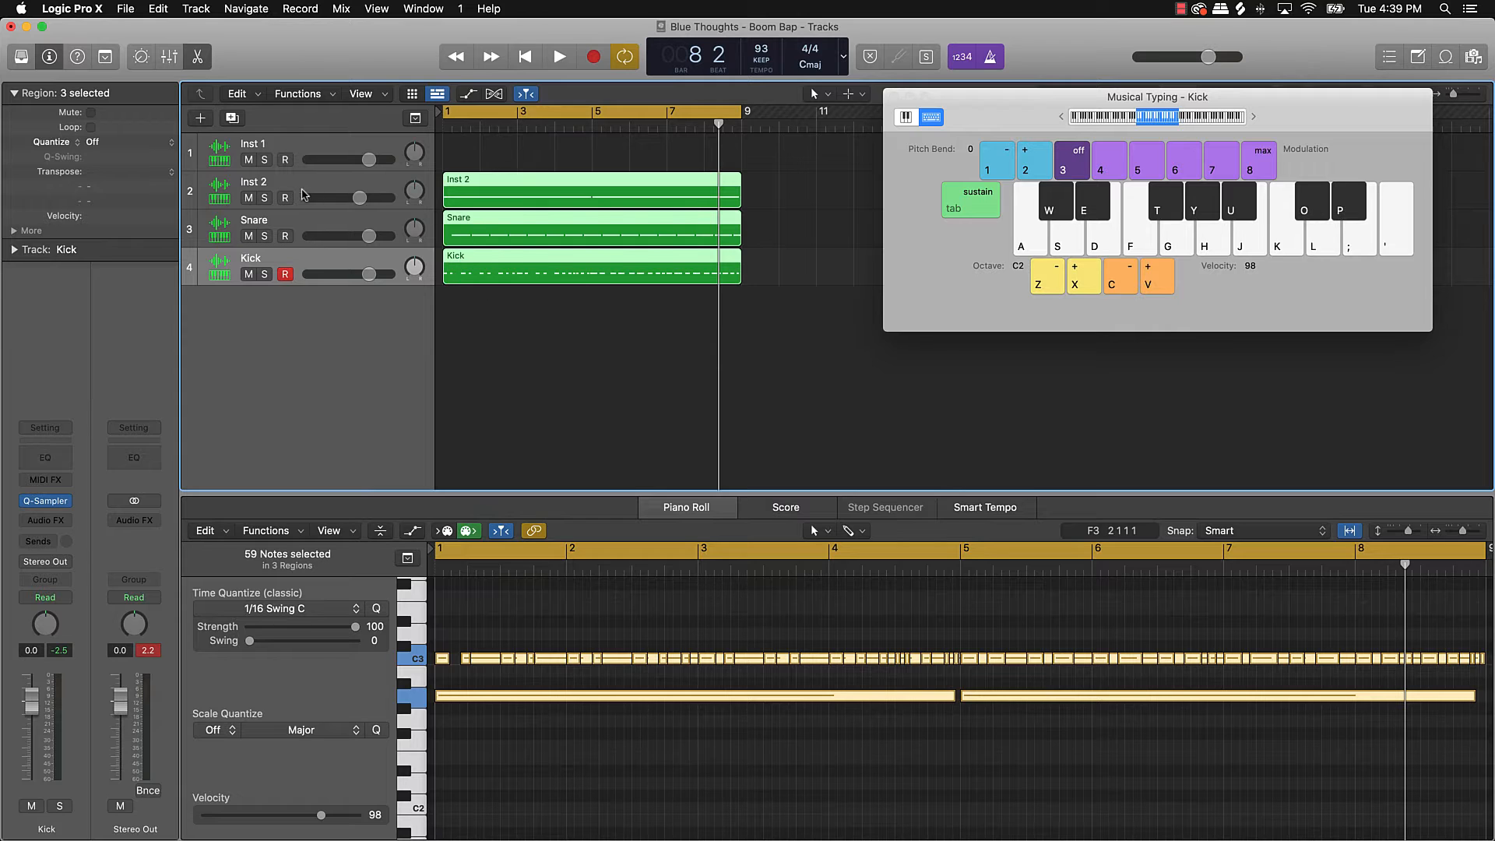
Step: Rename the Inst 2 track to Sample
left_click(278, 181)
double_click(278, 180)
type("Sample")
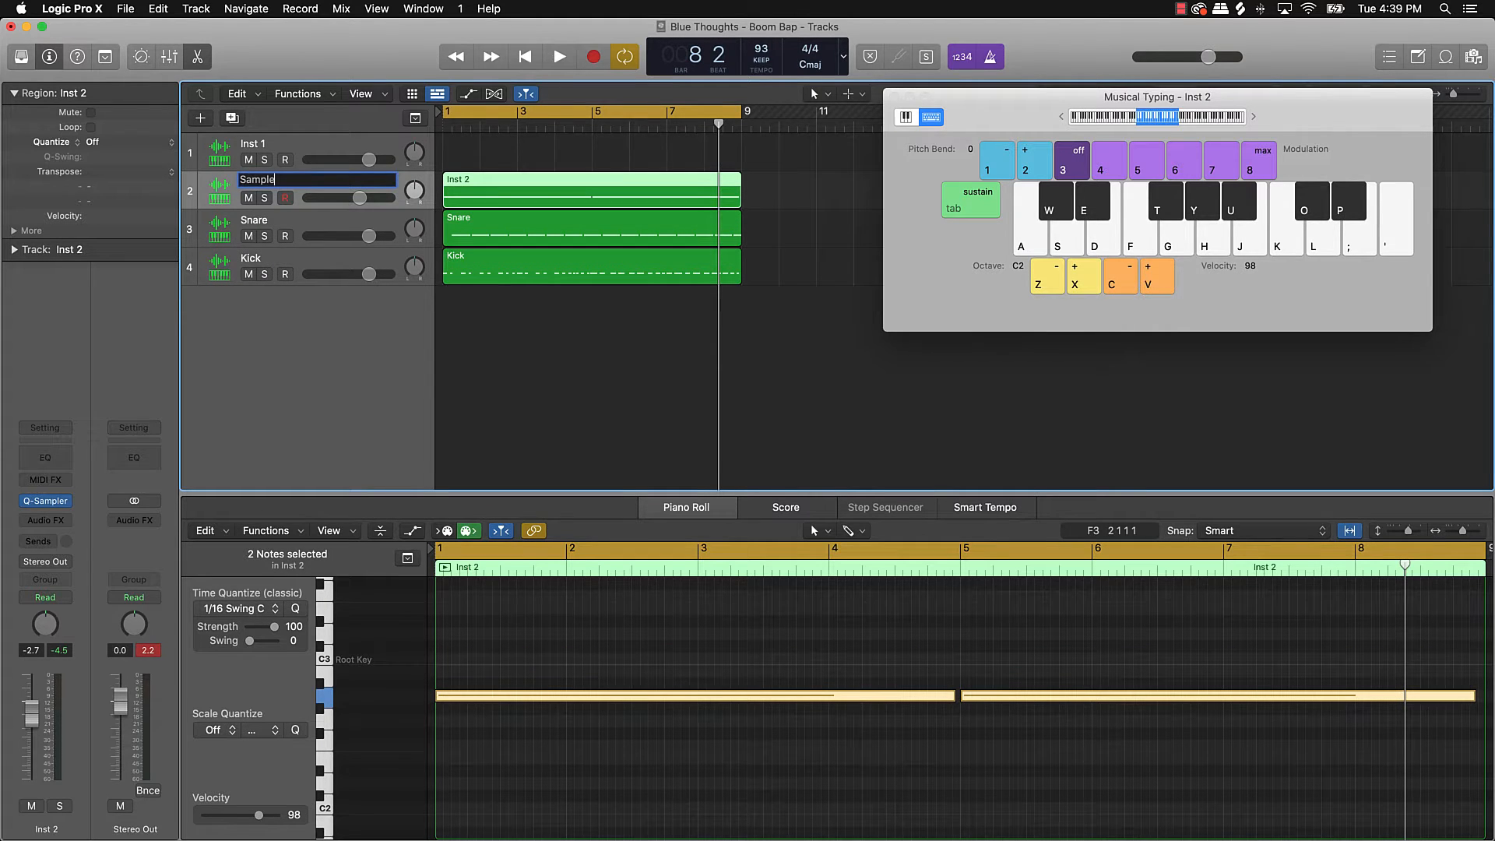
key("Return")
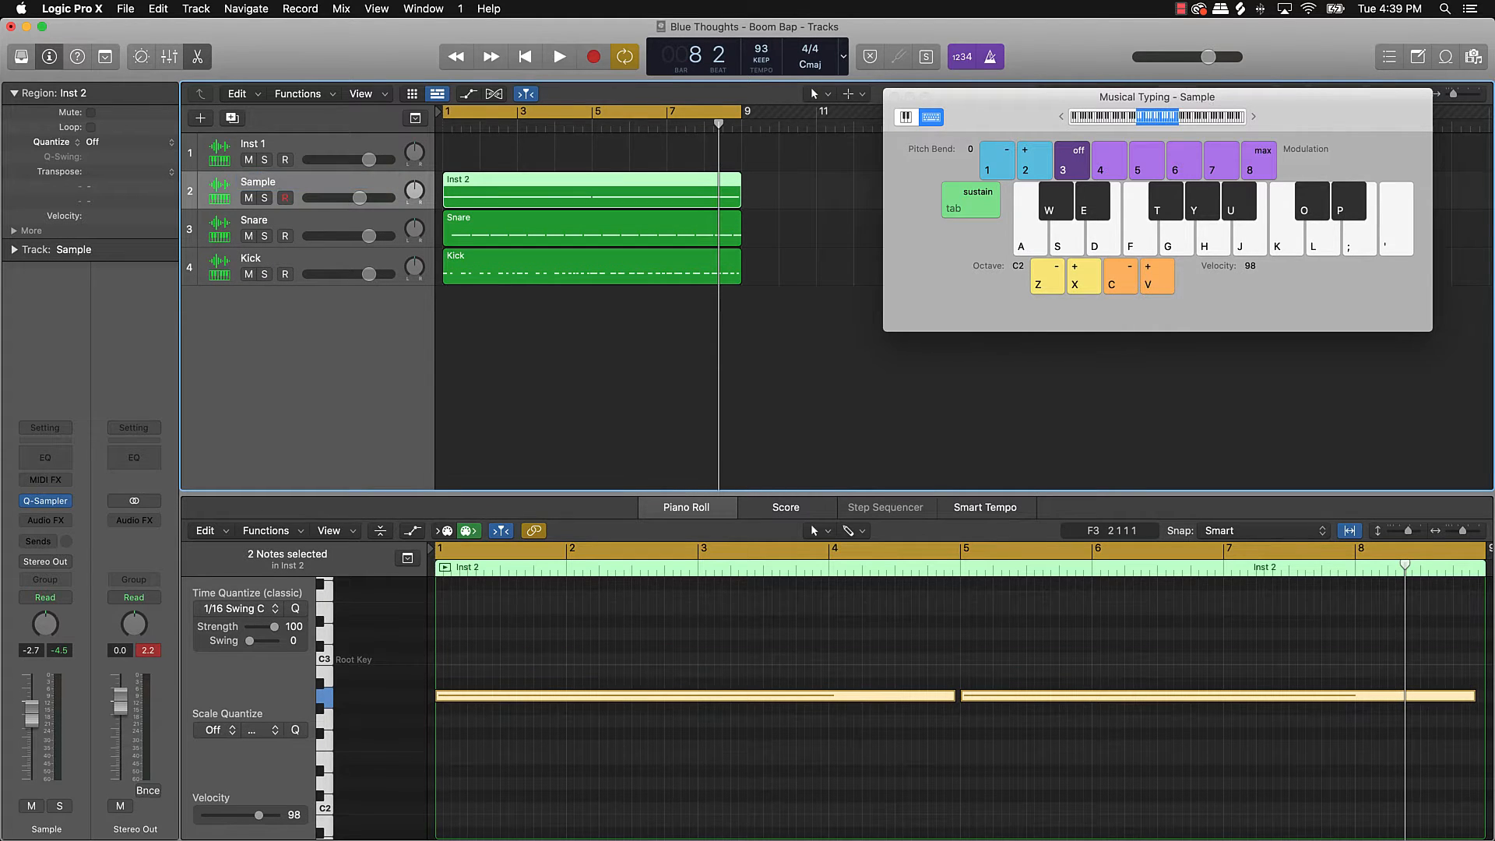
key("super+a")
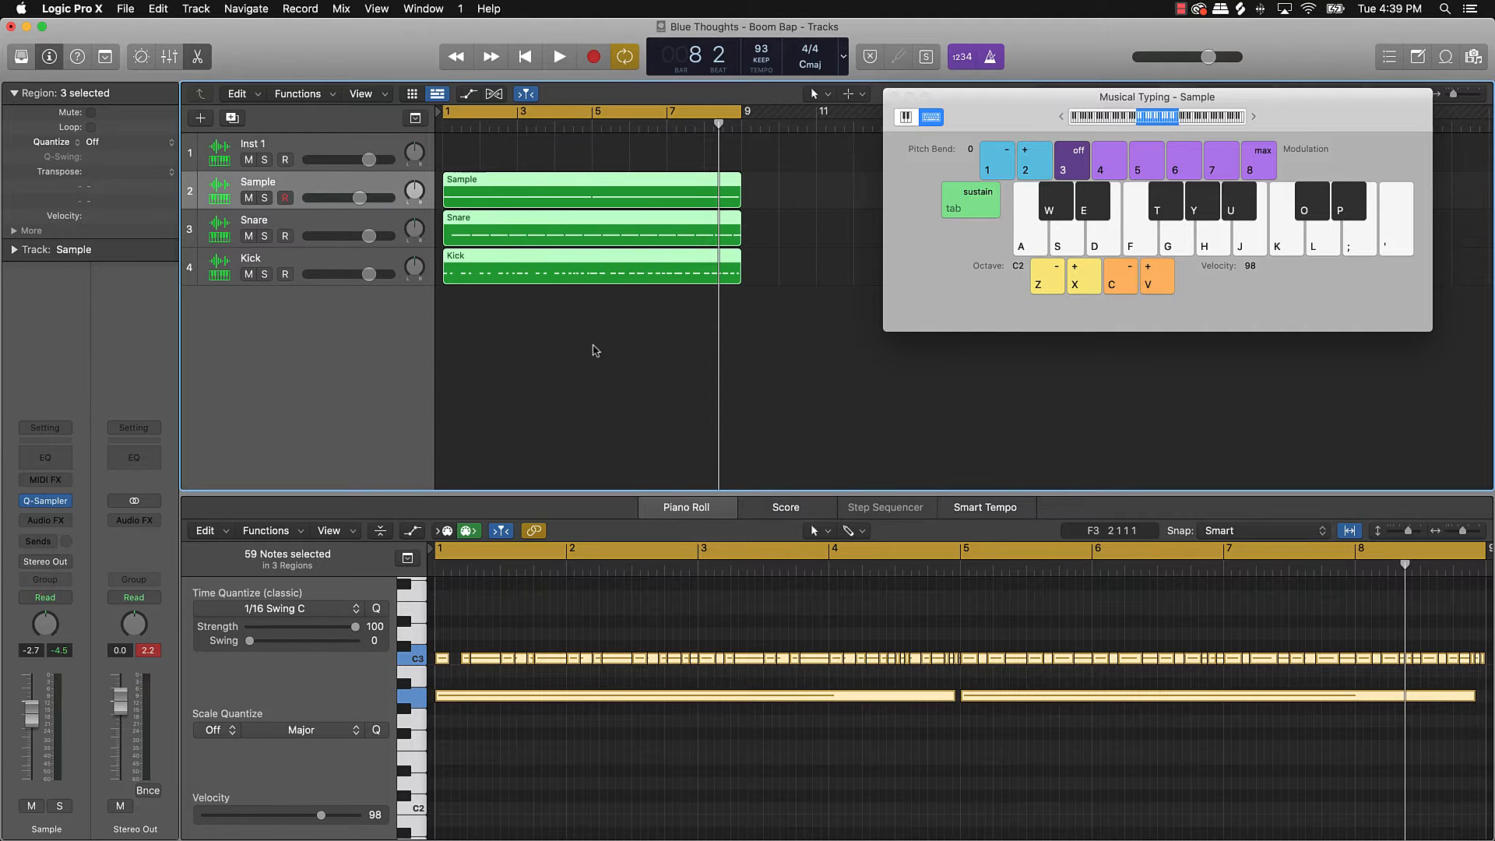
left_click(537, 324)
left_click(221, 268)
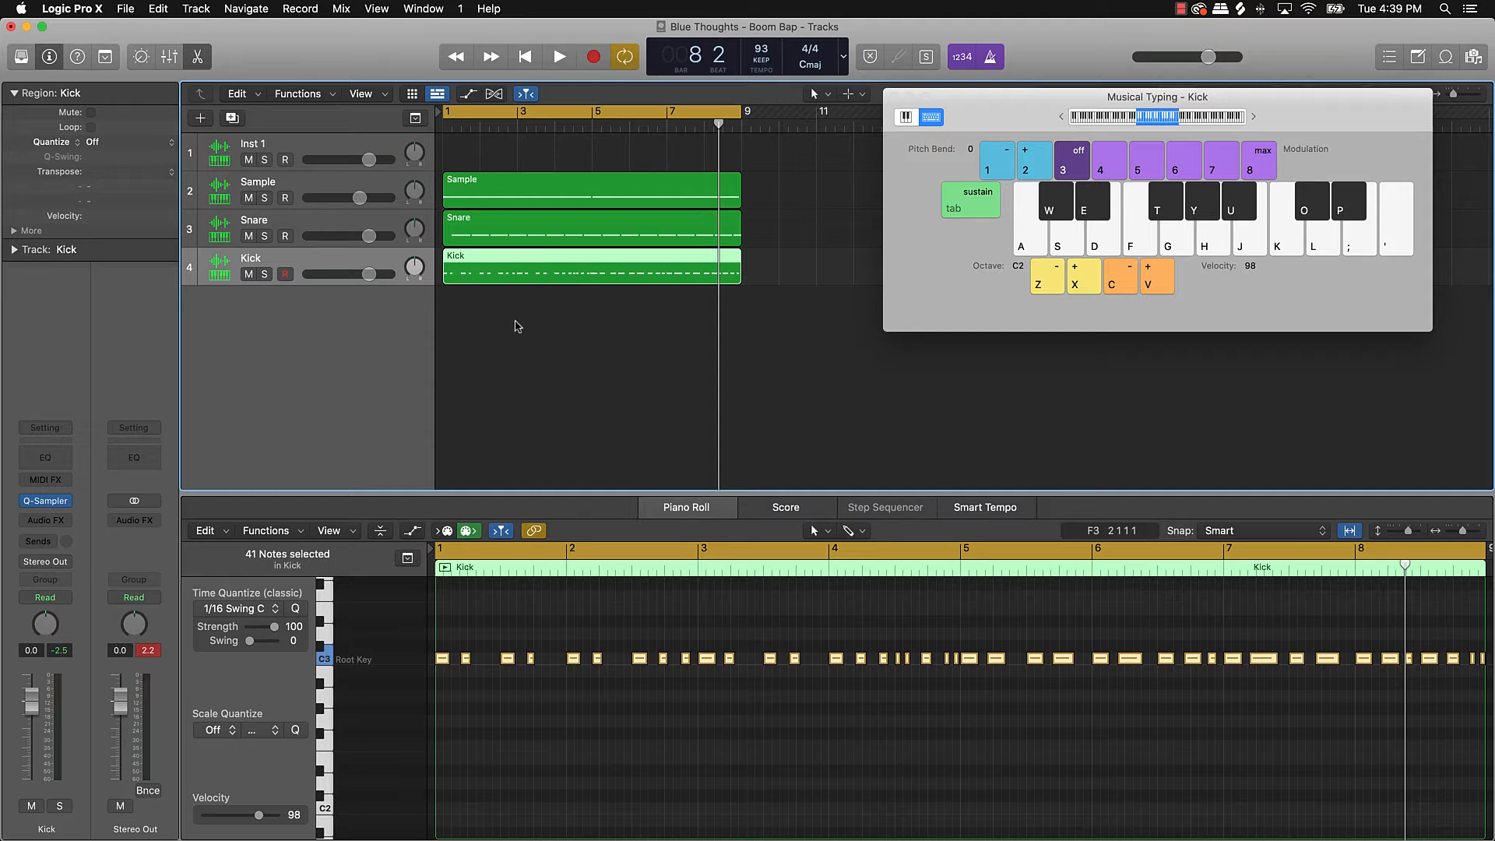
left_click(558, 327)
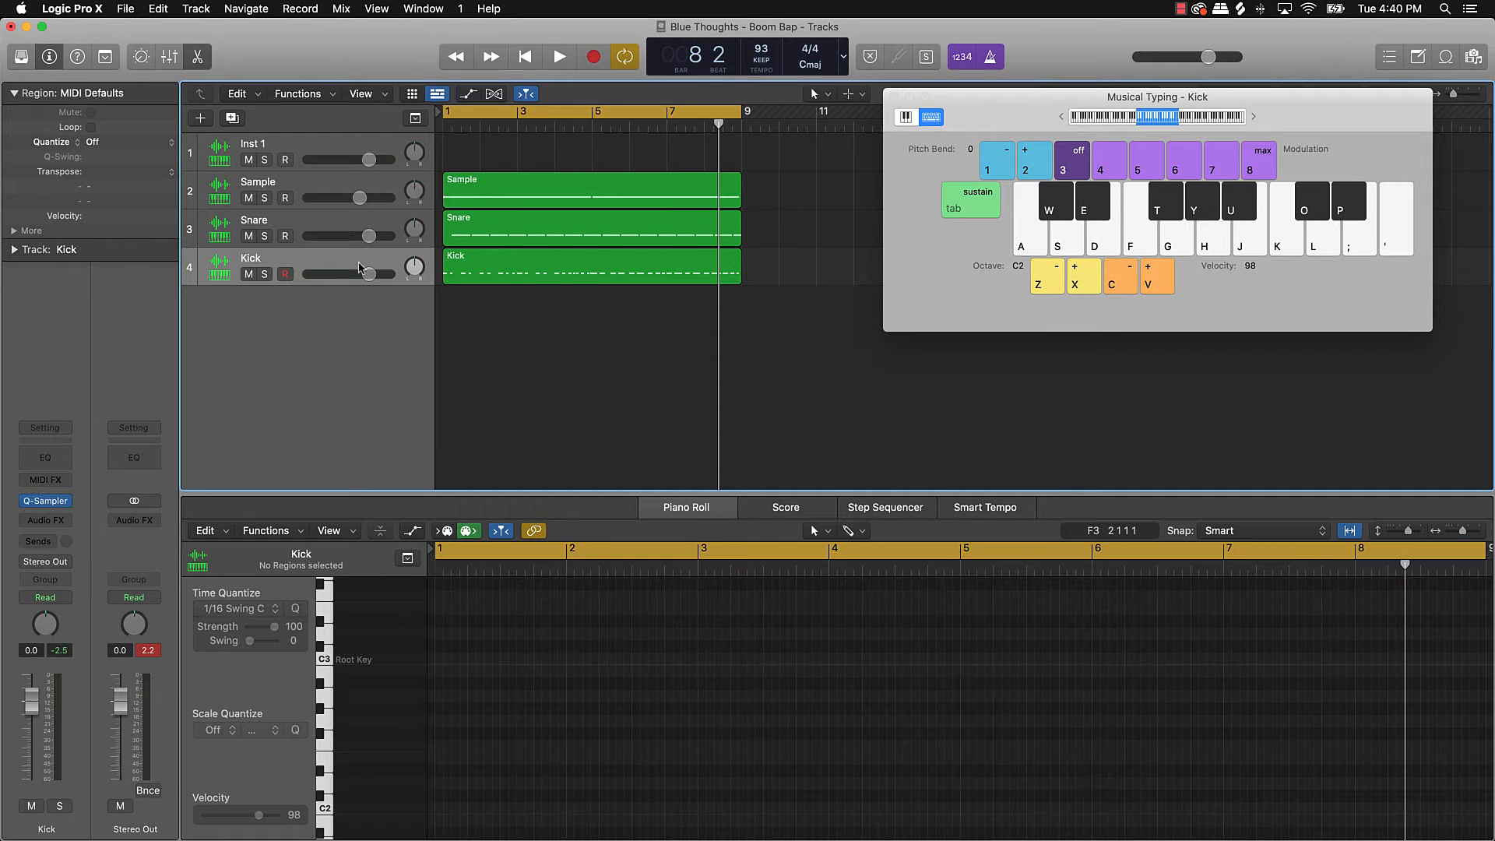
Step: Create Inst 5 with a Quick Sampler (Single Sample) instrument, move its window aside, and bring up Splice
left_click(201, 118)
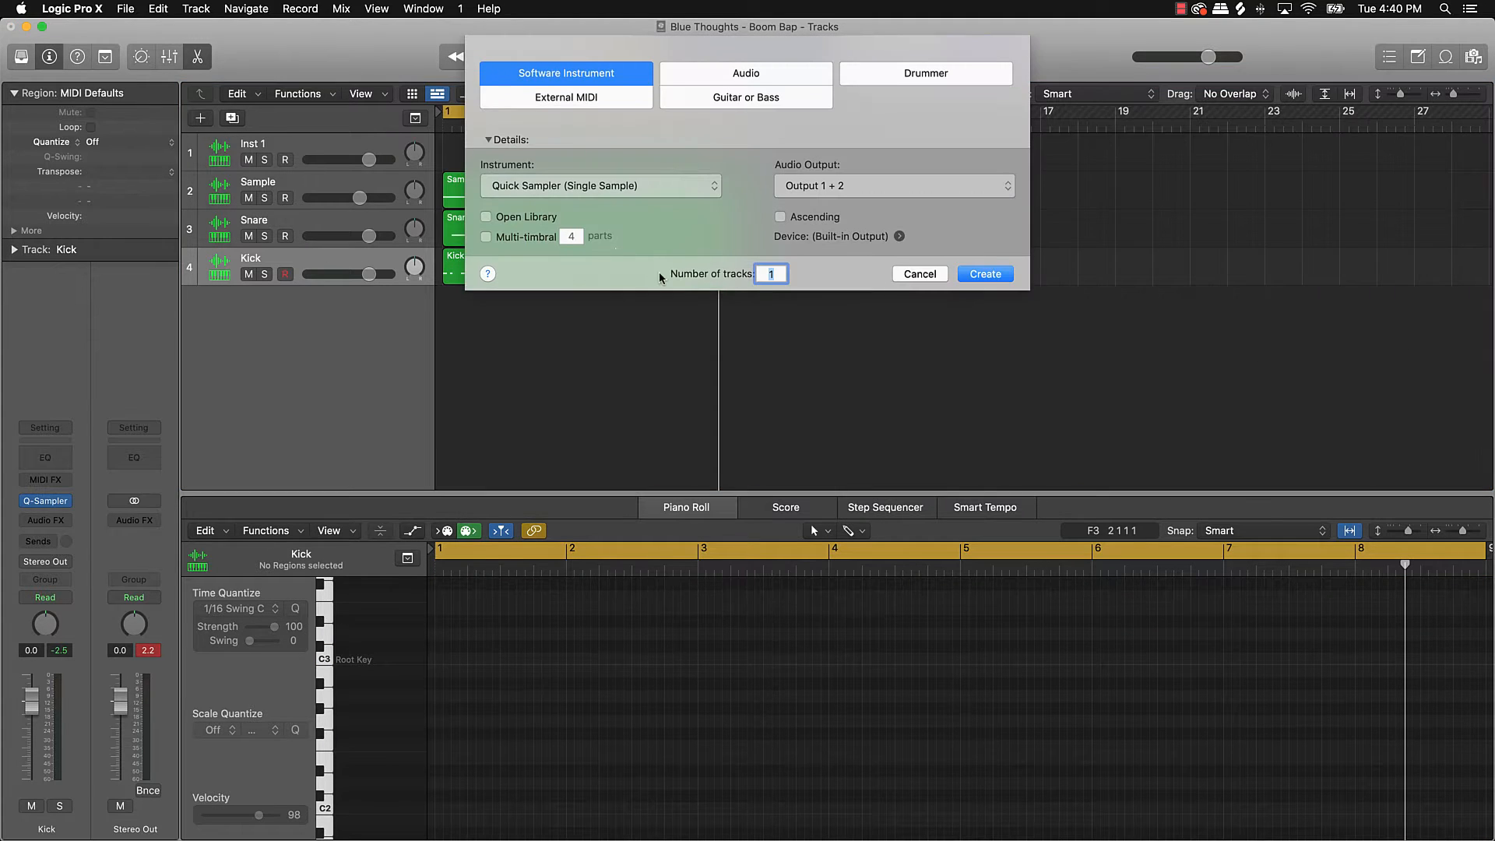
left_click(983, 274)
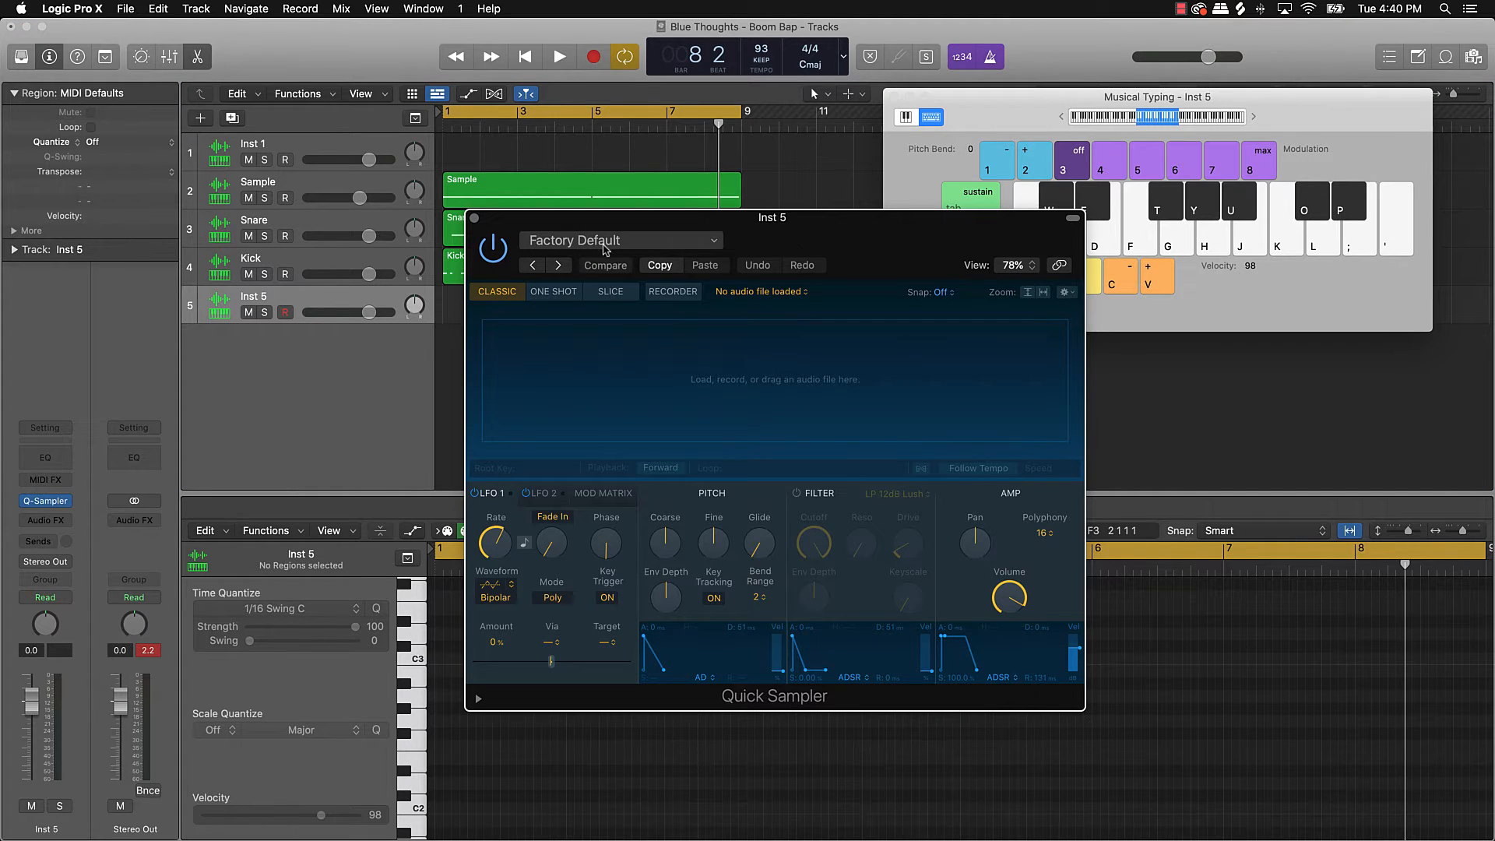
left_click_drag(872, 230, 612, 183)
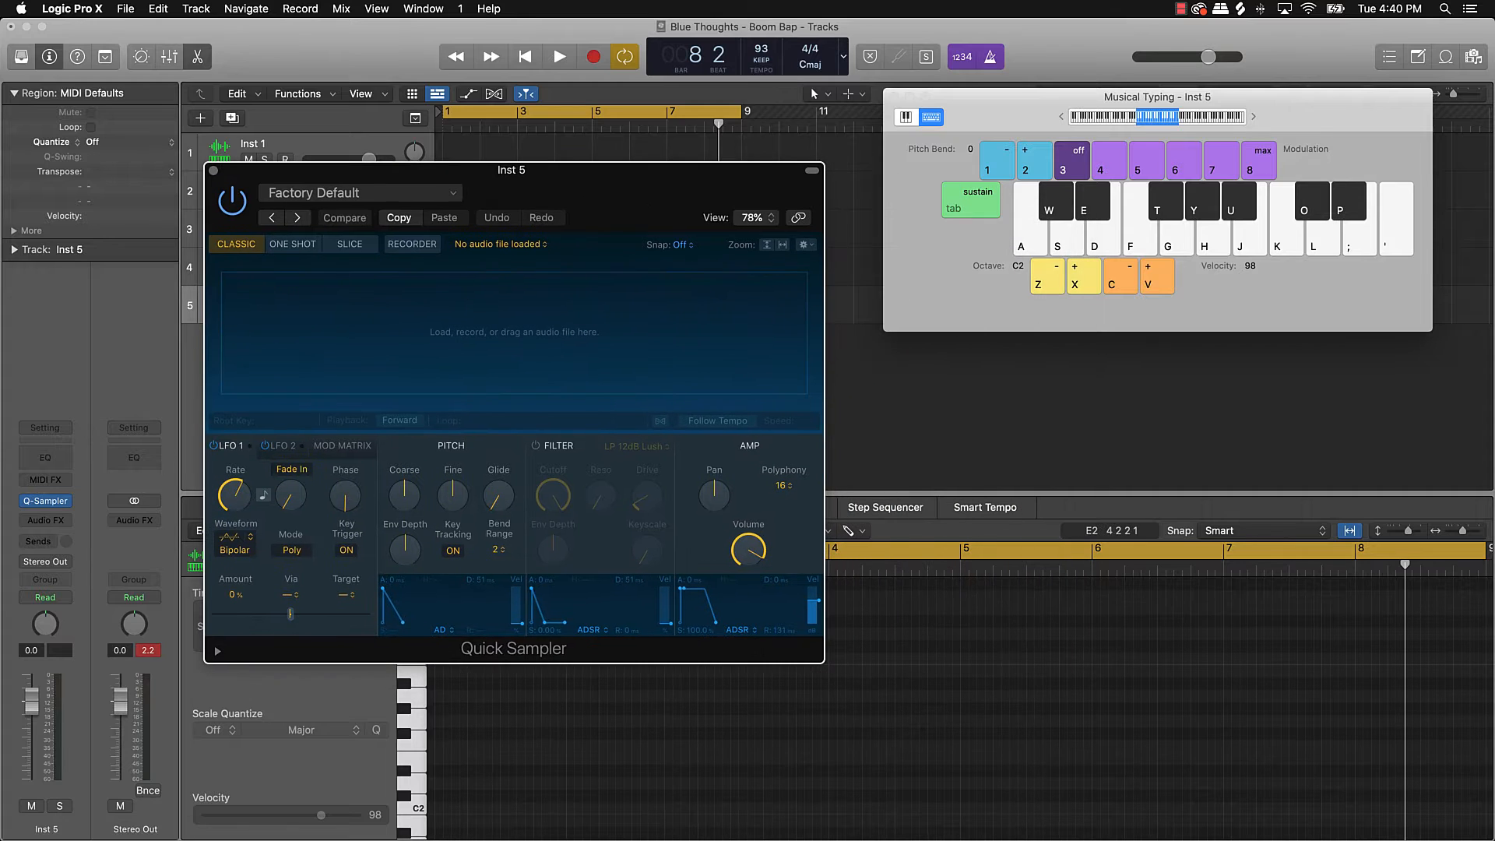
left_click(1088, 840)
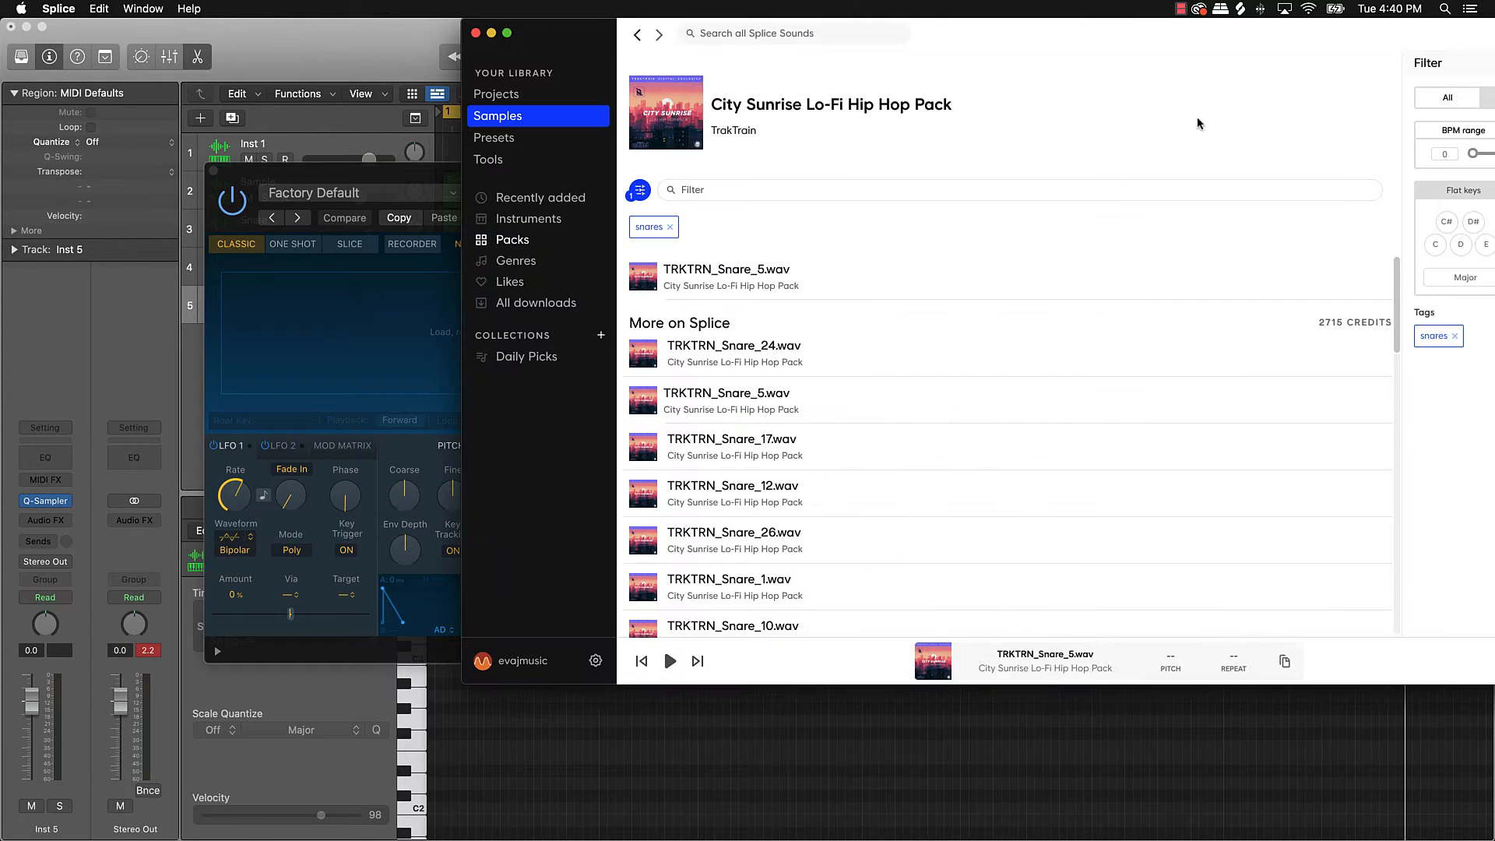
Step: Remove the snares tag in Splice and search for 'hat' samples
left_click(670, 226)
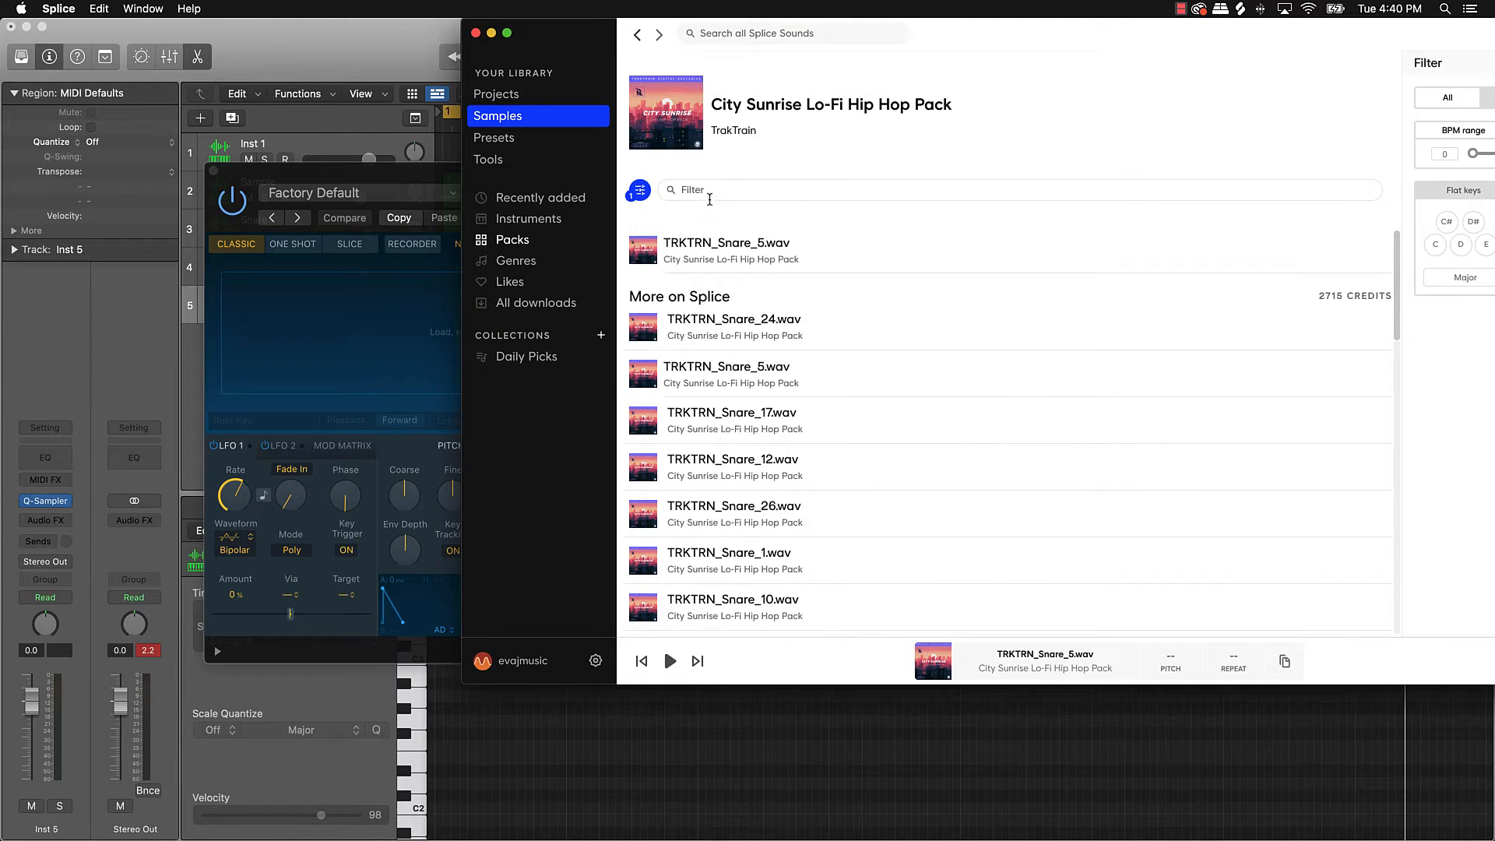
left_click(711, 190)
type("shke")
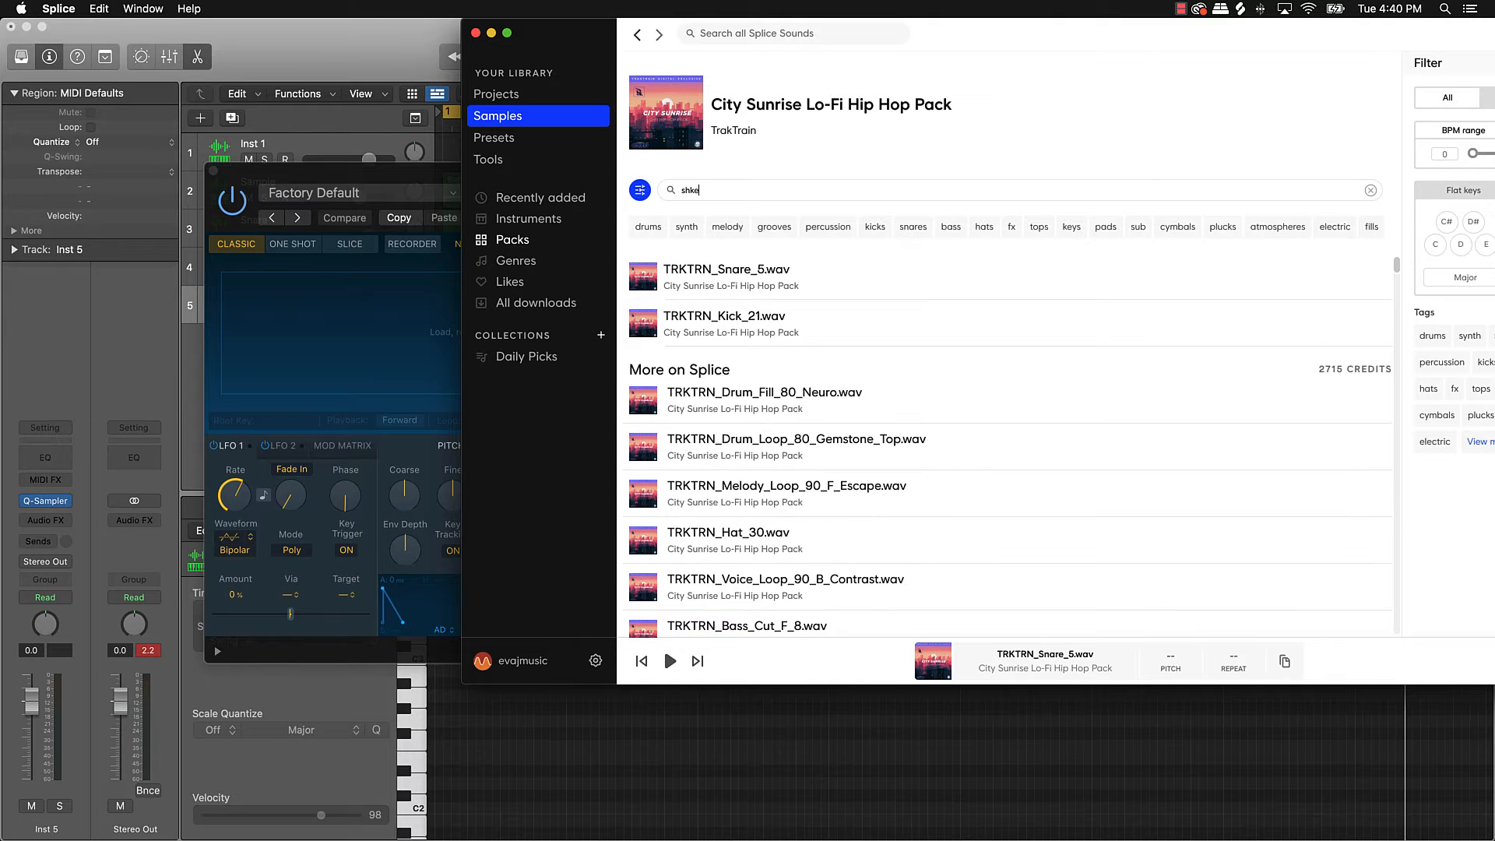
type("ake")
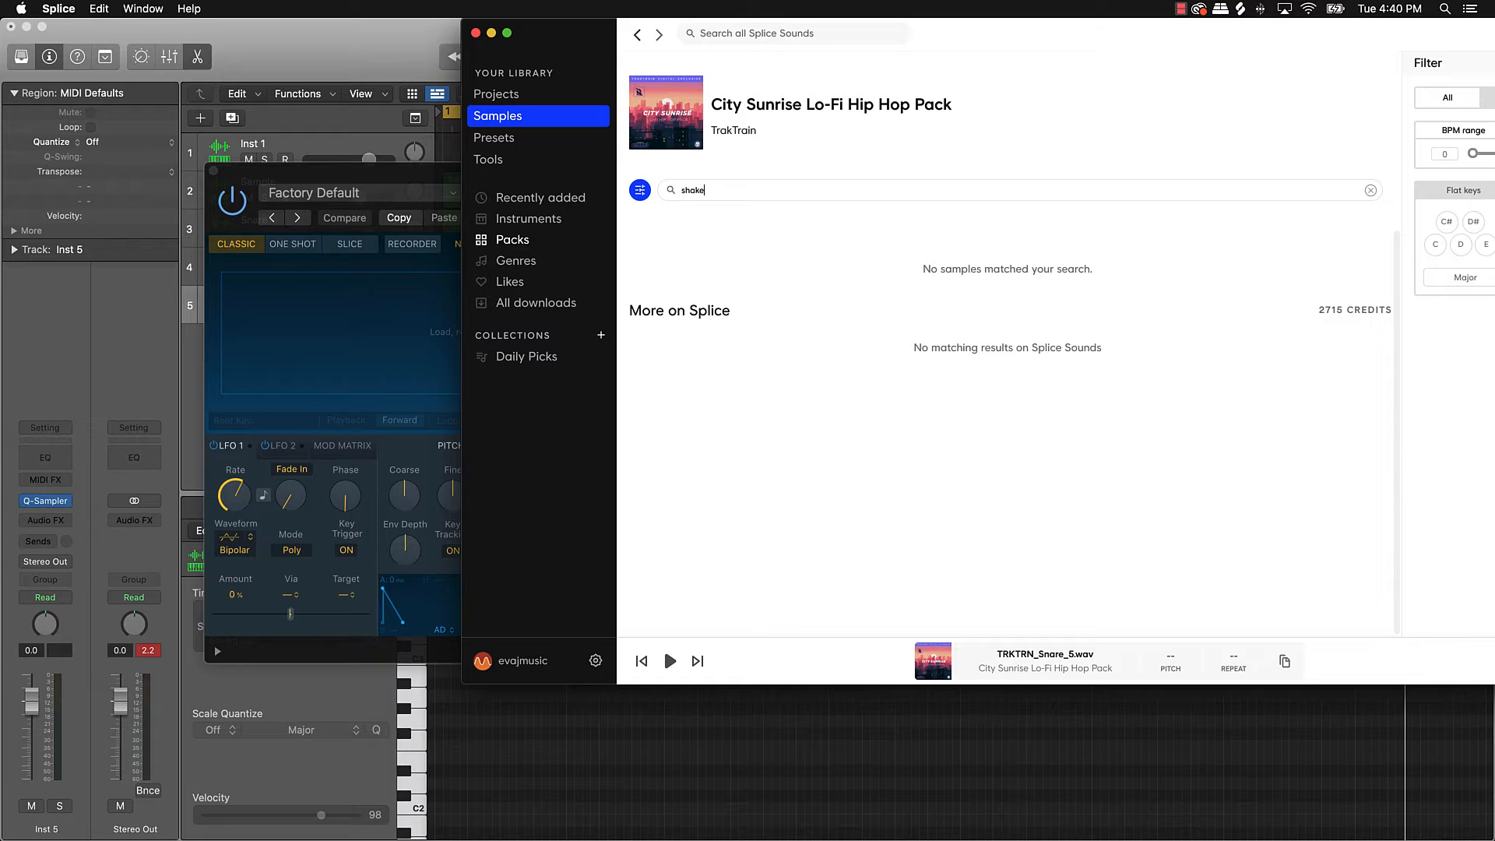
key("BackSpace")
key("BackSpace")
type("hat")
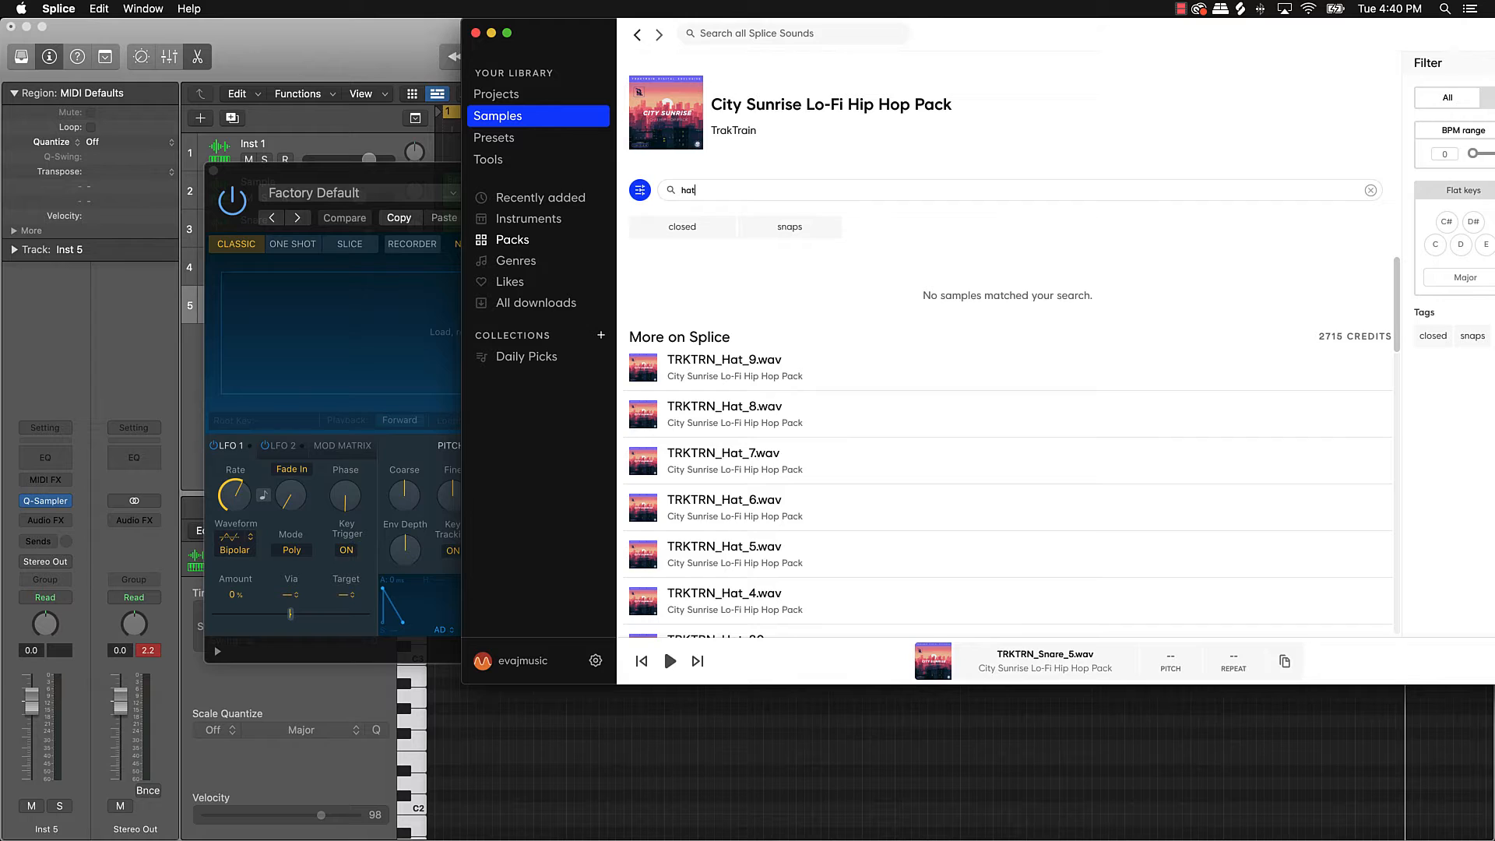
Step: Audition the TRKTRN hat samples, from Hat_9 down through Hat_3 and Hat_30
left_click(644, 368)
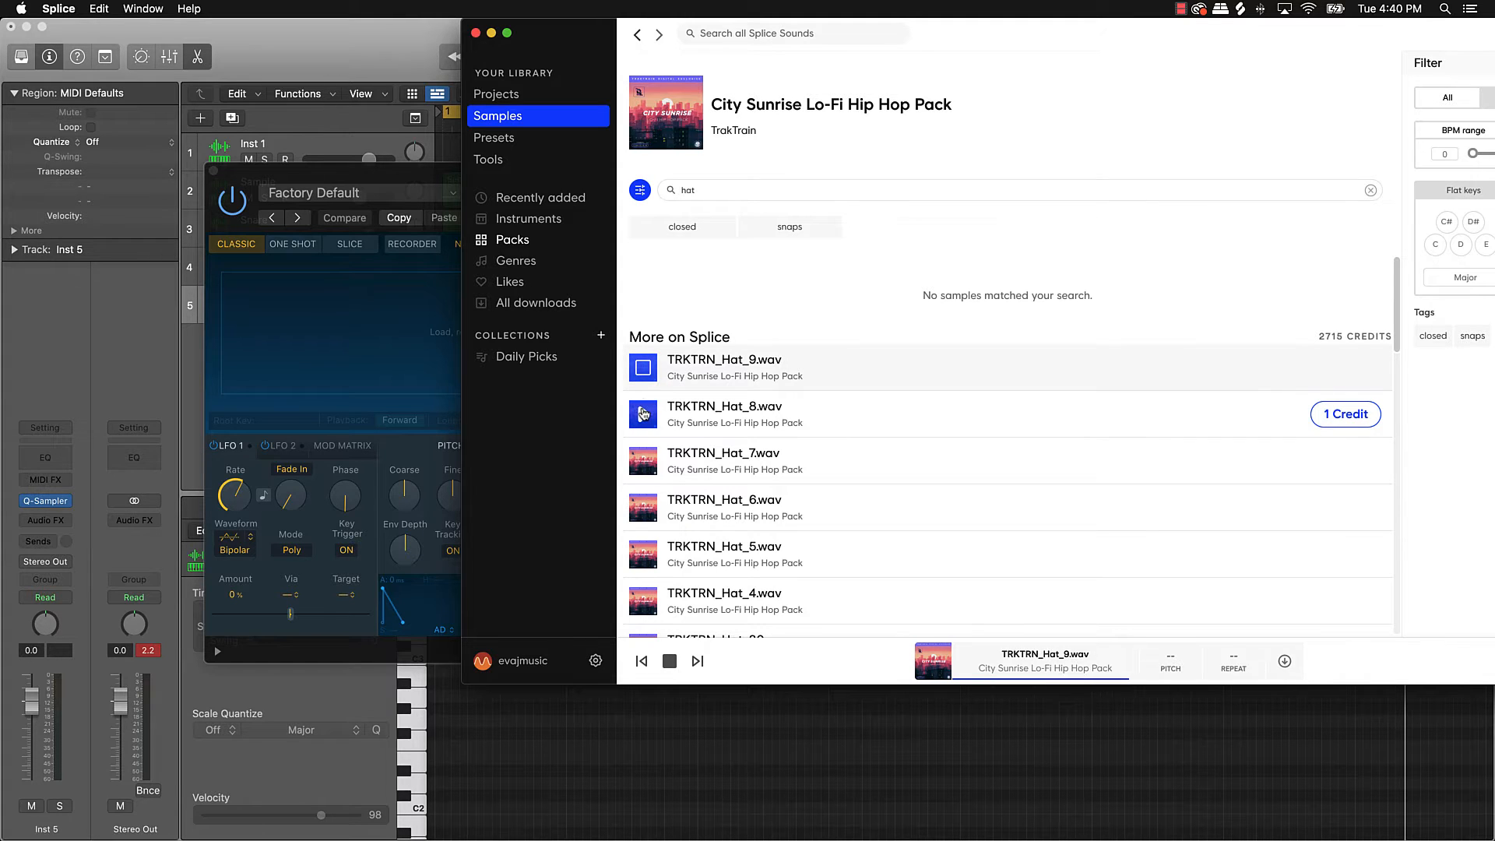
left_click(644, 414)
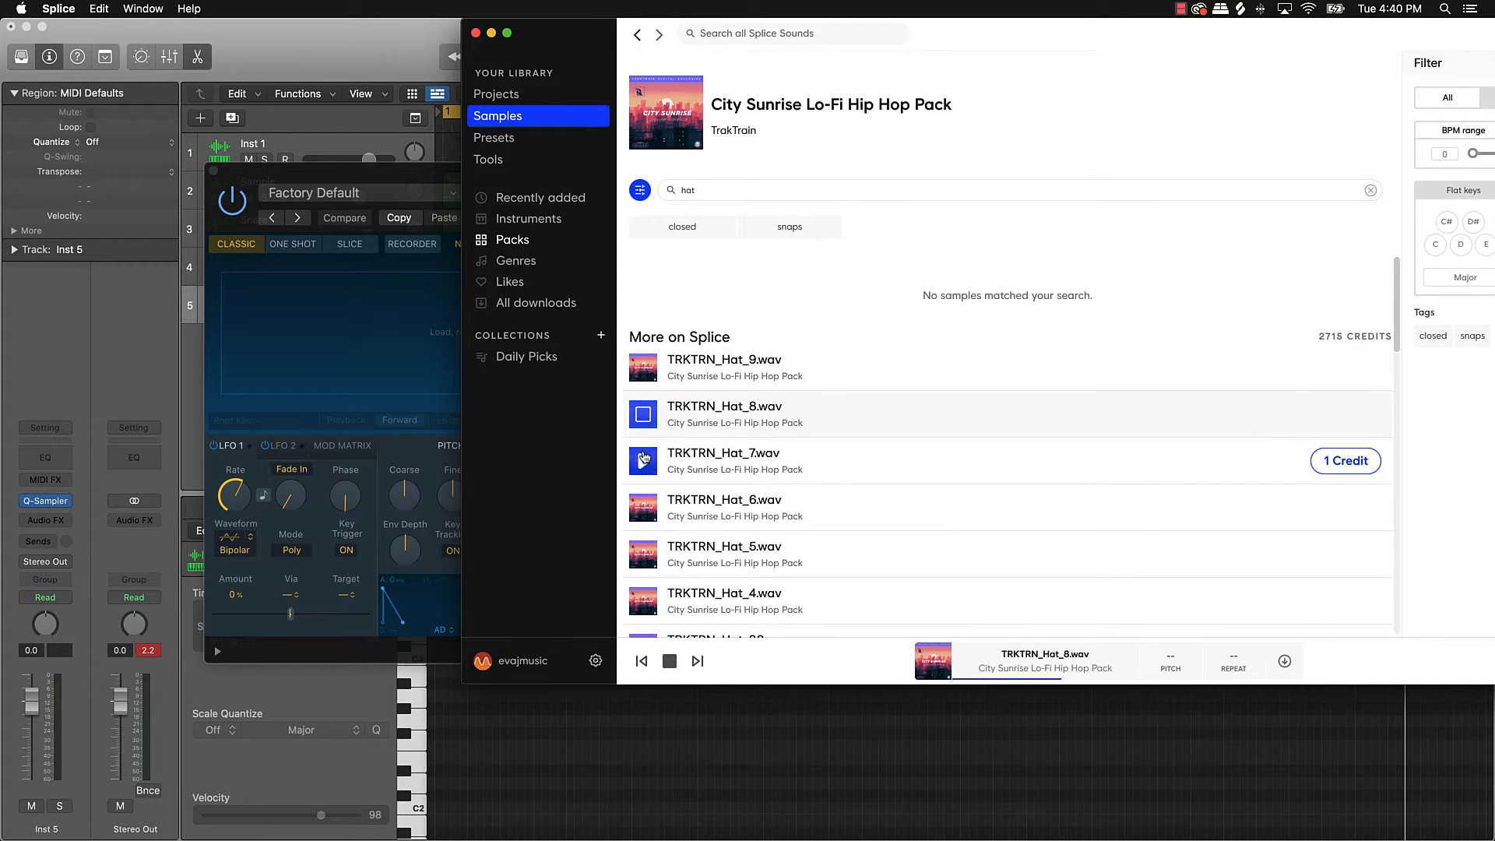
left_click(644, 461)
left_click(644, 507)
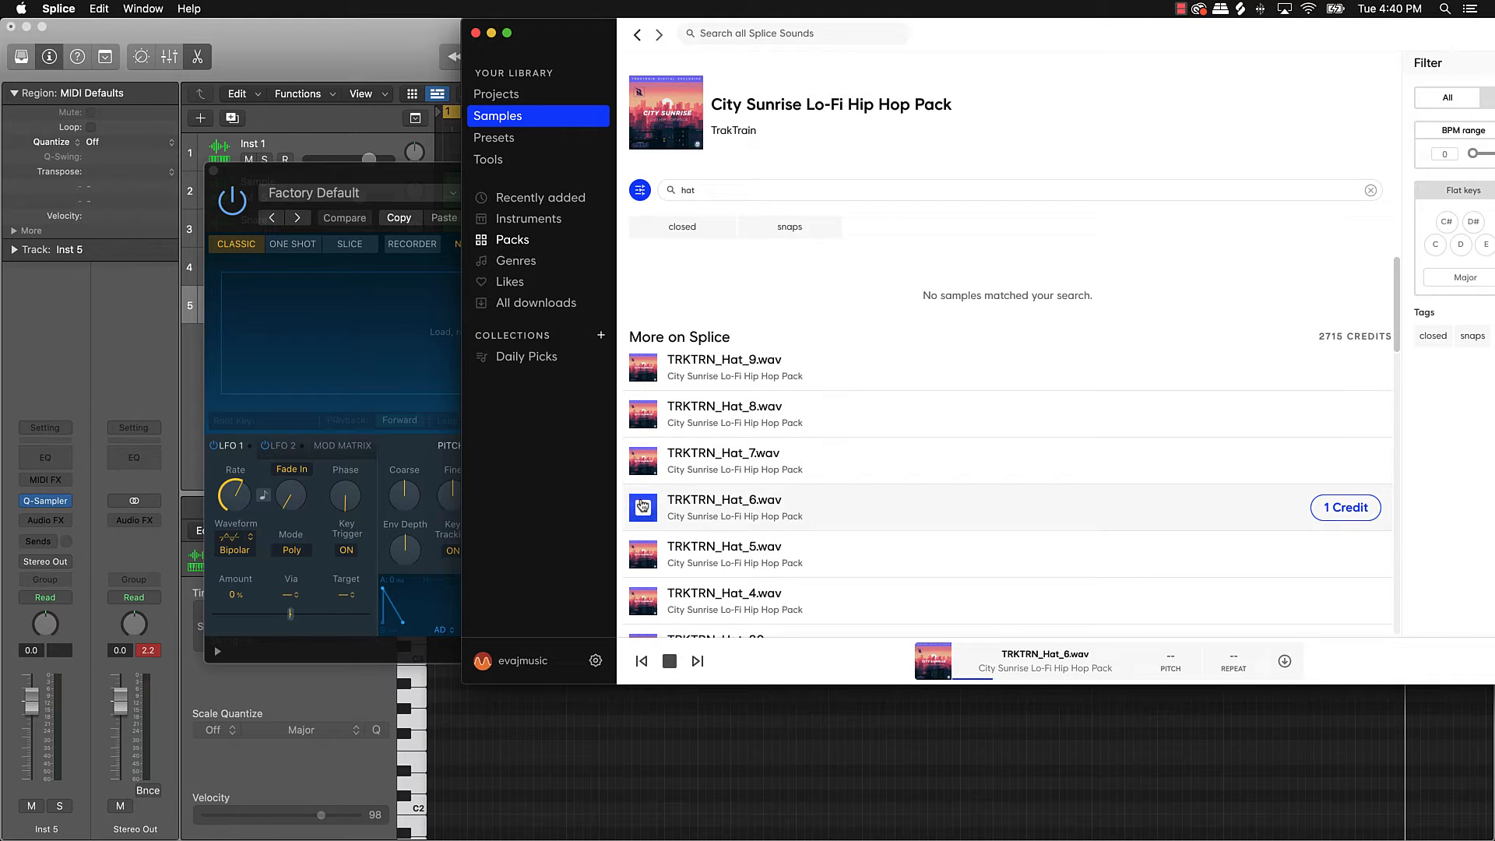
left_click(643, 553)
scroll(644, 537, "down", 3)
left_click(644, 528)
left_click(643, 575)
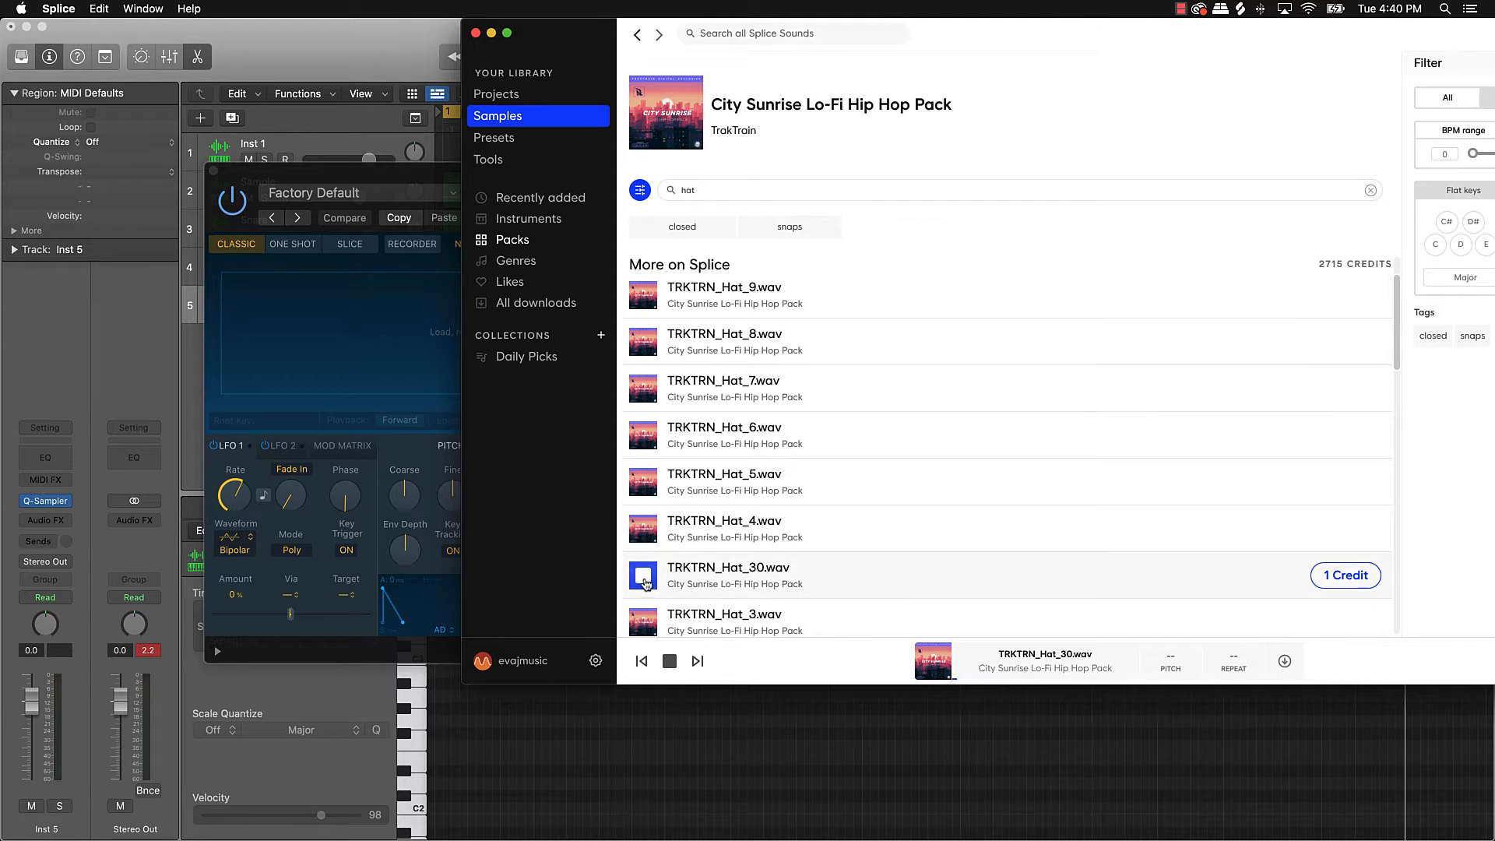
scroll(642, 545, "down", 5)
left_click(644, 466)
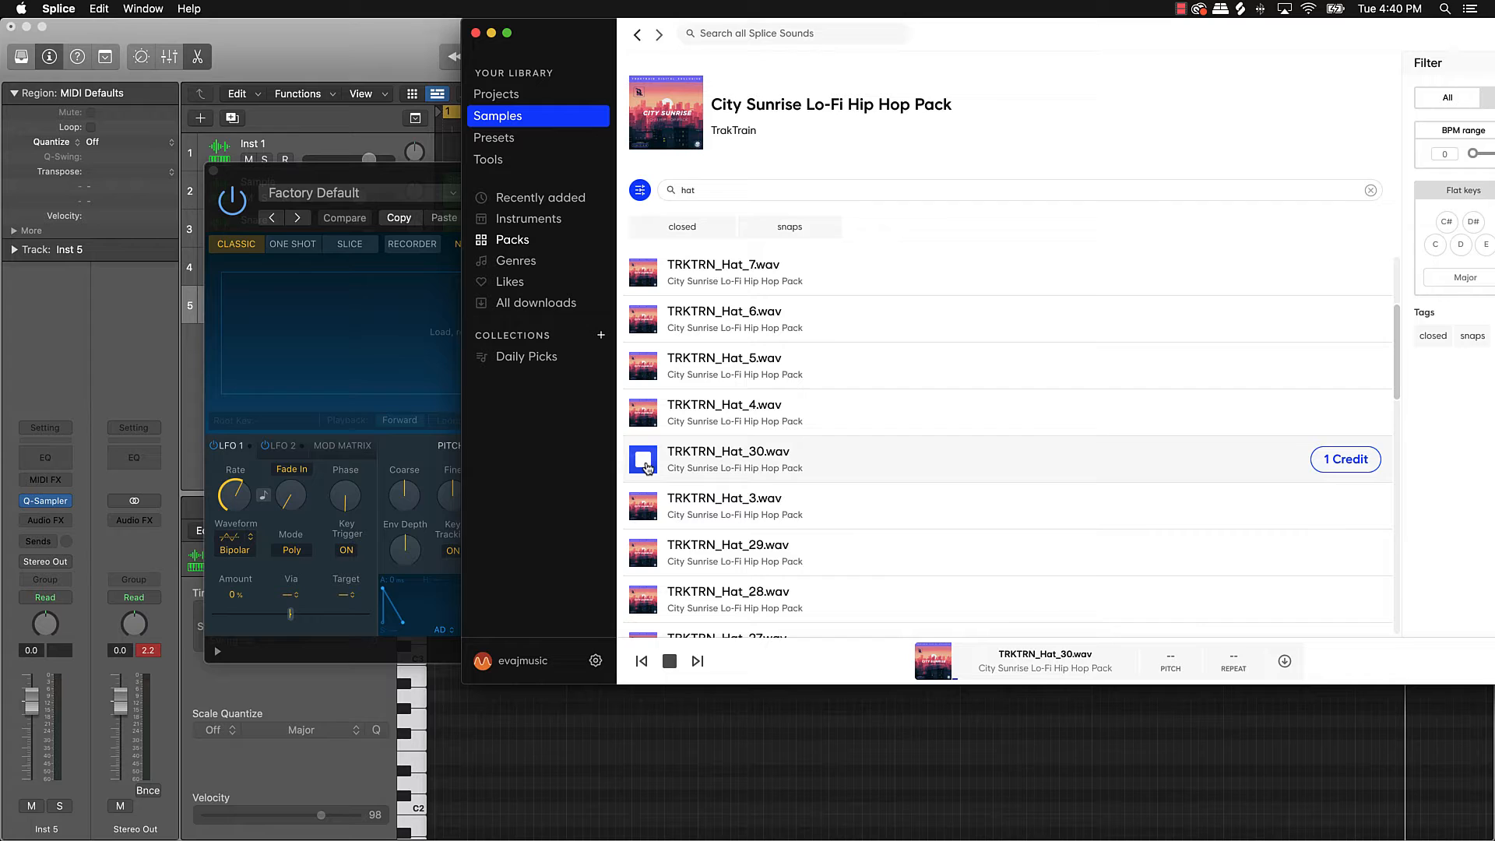
left_click(643, 509)
left_click(644, 467)
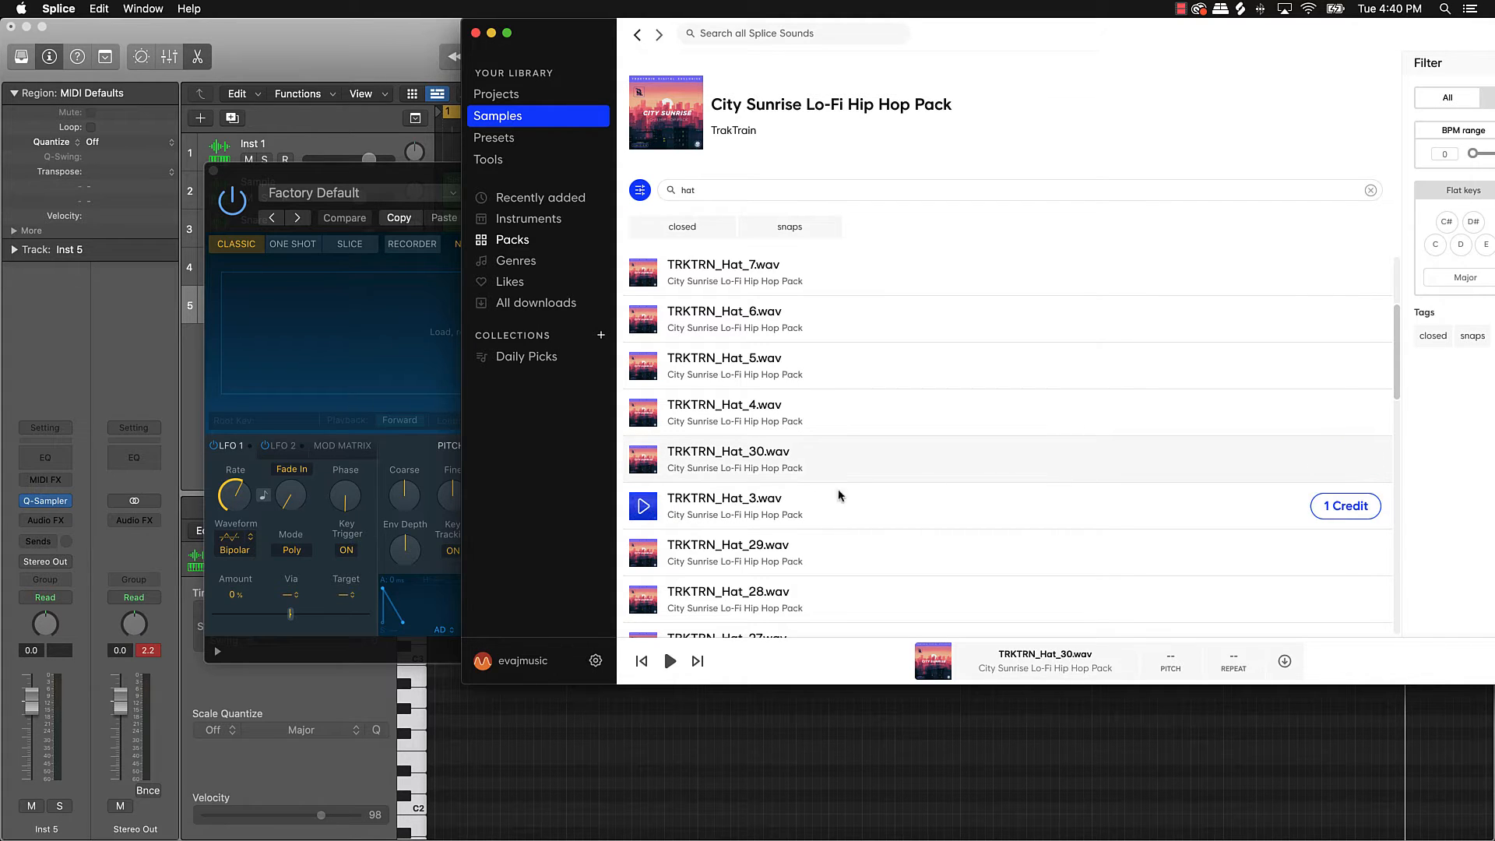
Step: Audition TRKTRN_Hat_29.wav, download it for 1 credit, and load it into Quick Sampler
left_click(644, 553)
scroll(643, 545, "down", 2)
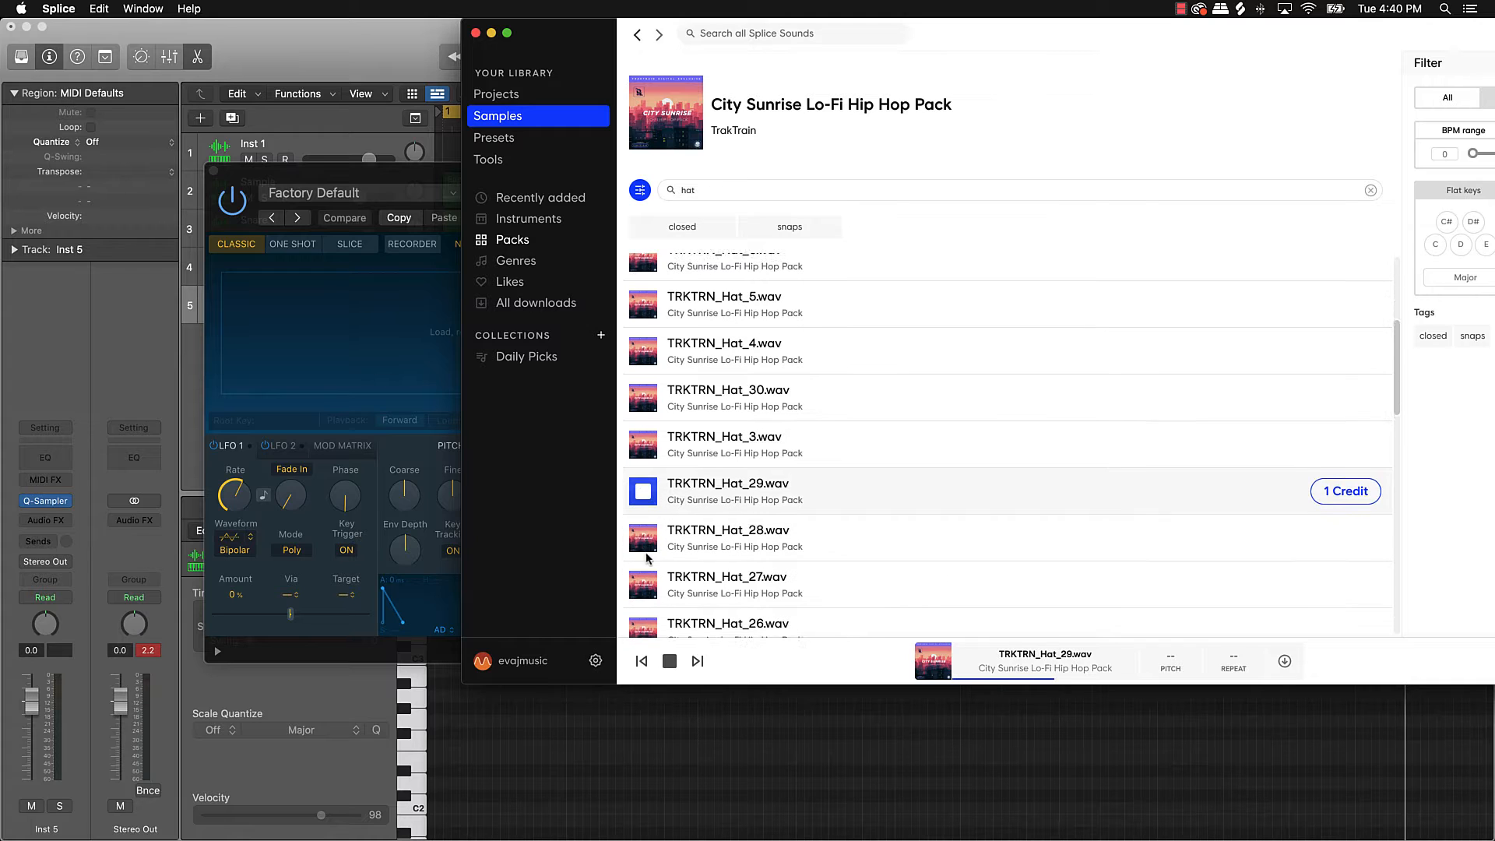
left_click(641, 499)
left_click(645, 491)
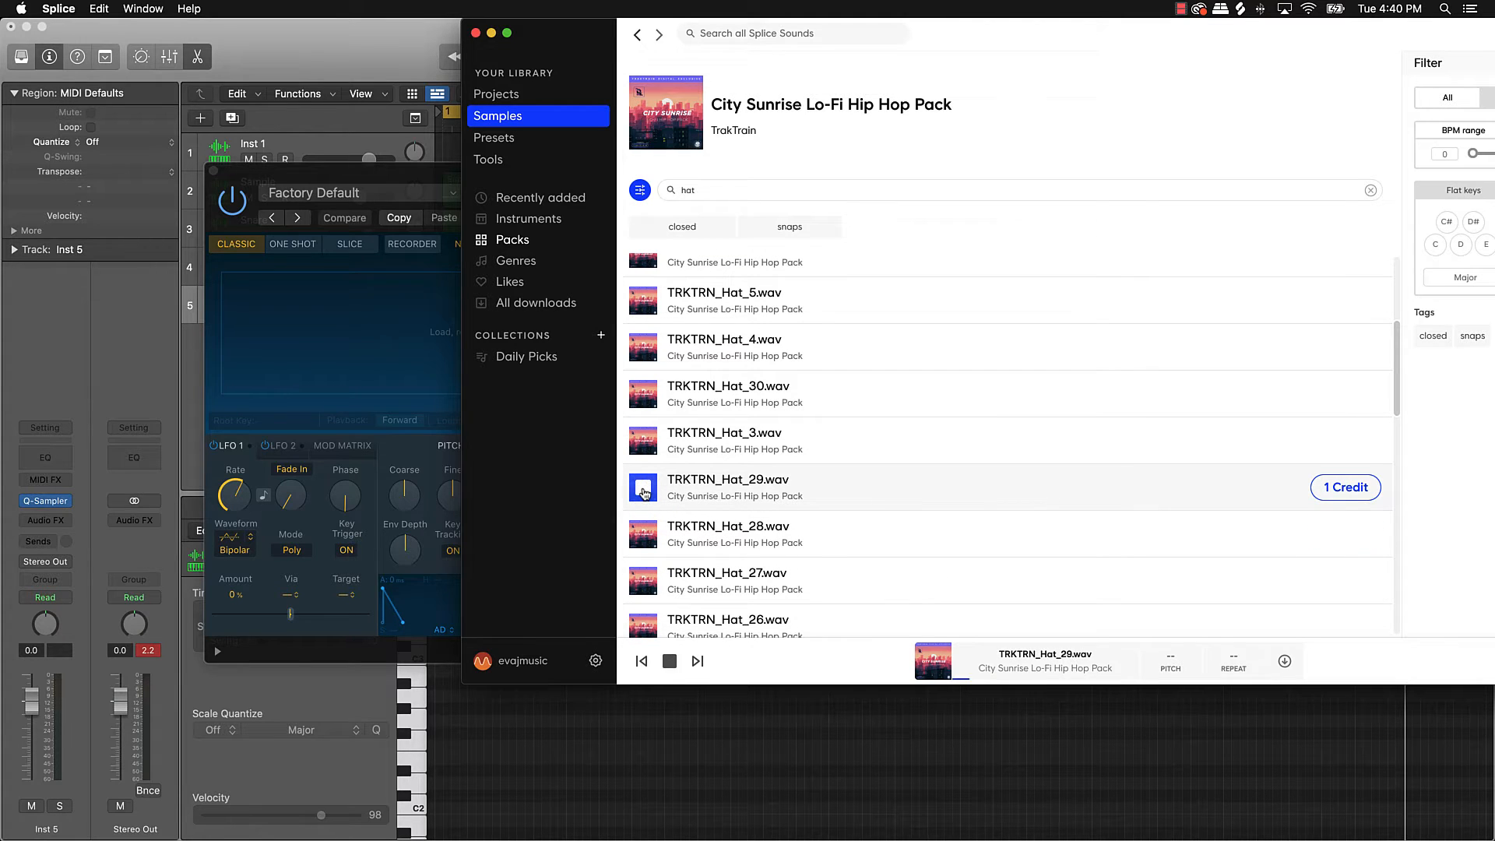
left_click(1329, 490)
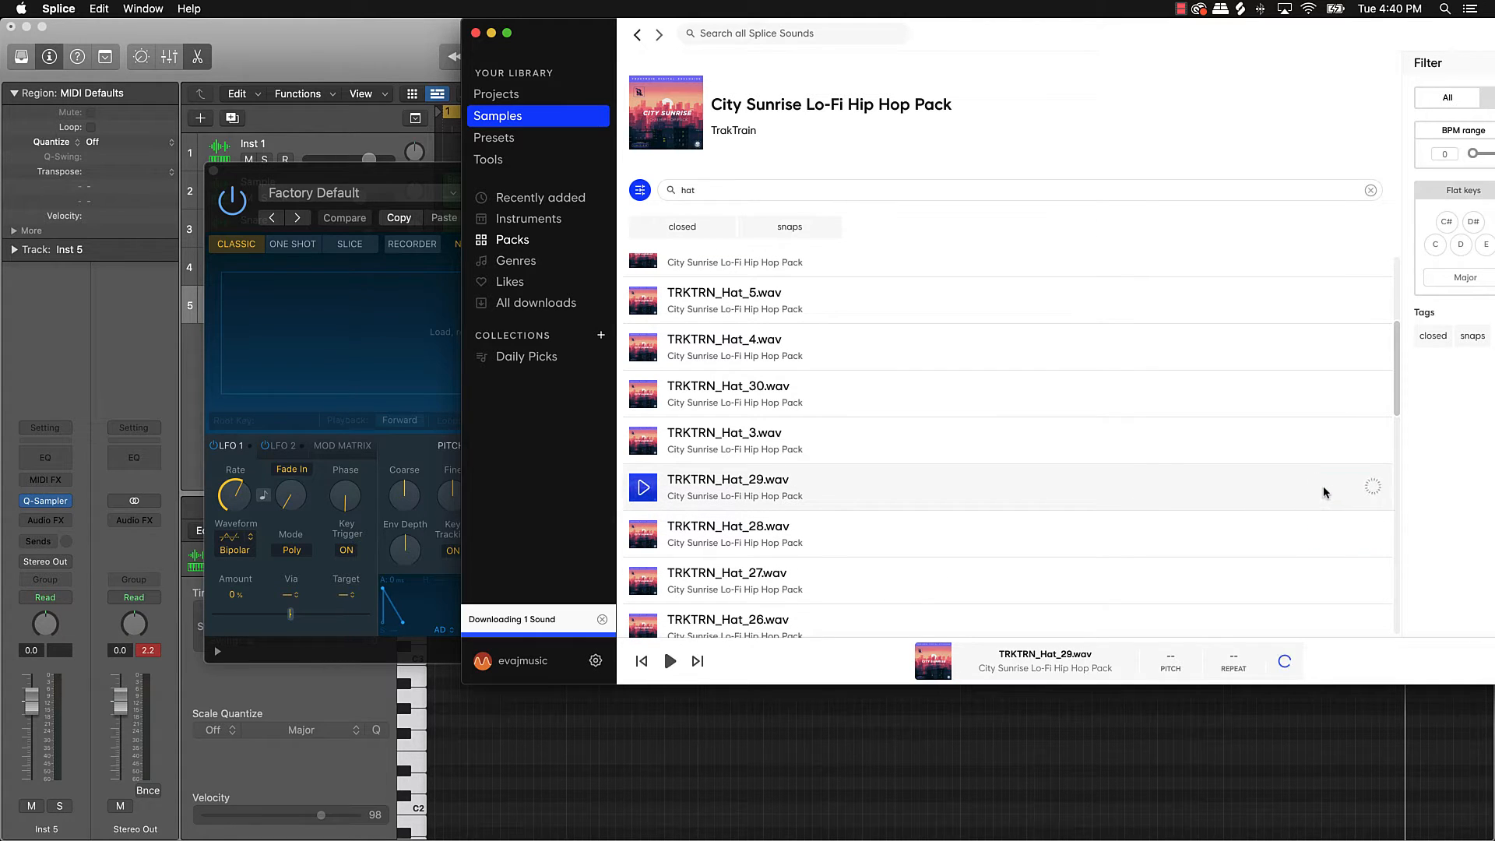
left_click_drag(1345, 488, 373, 339)
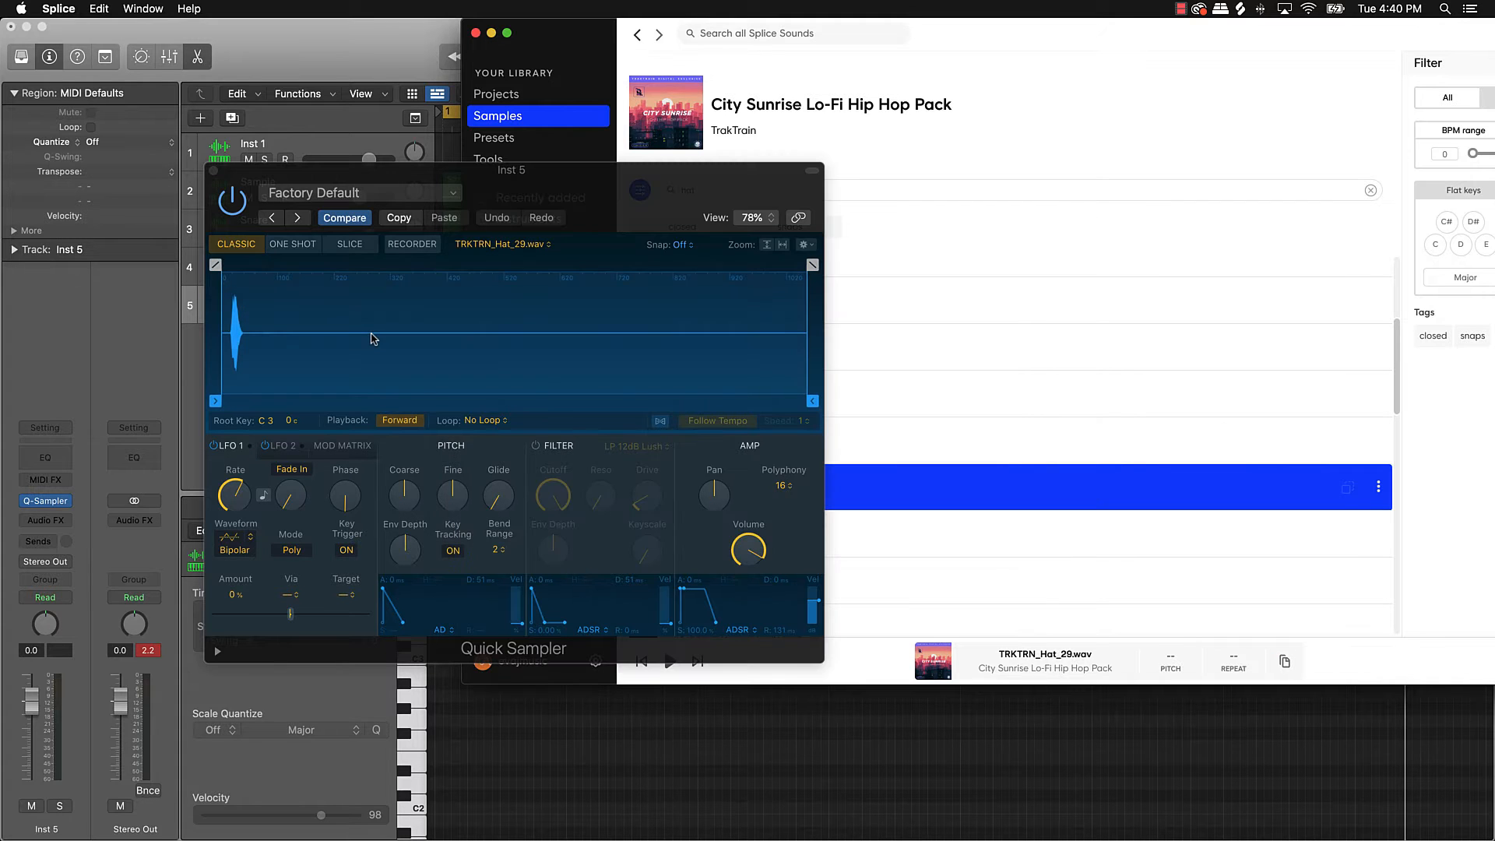
Step: Minimize Splice, close Quick Sampler, and test the hi-hat with Musical Typing
left_click(492, 33)
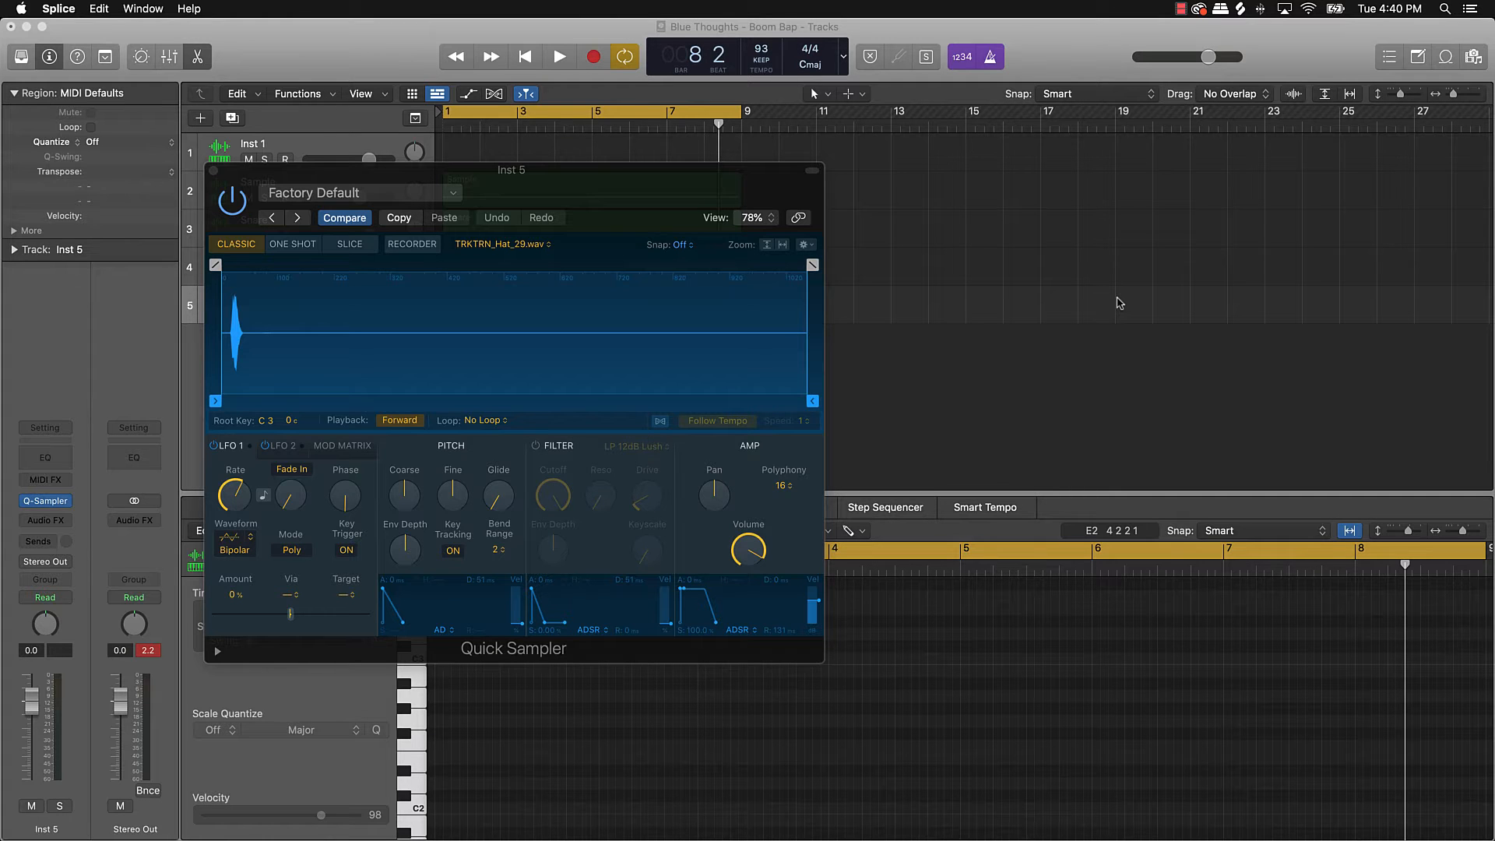
left_click(215, 171)
key("super+k")
key("super+k")
key("super+k")
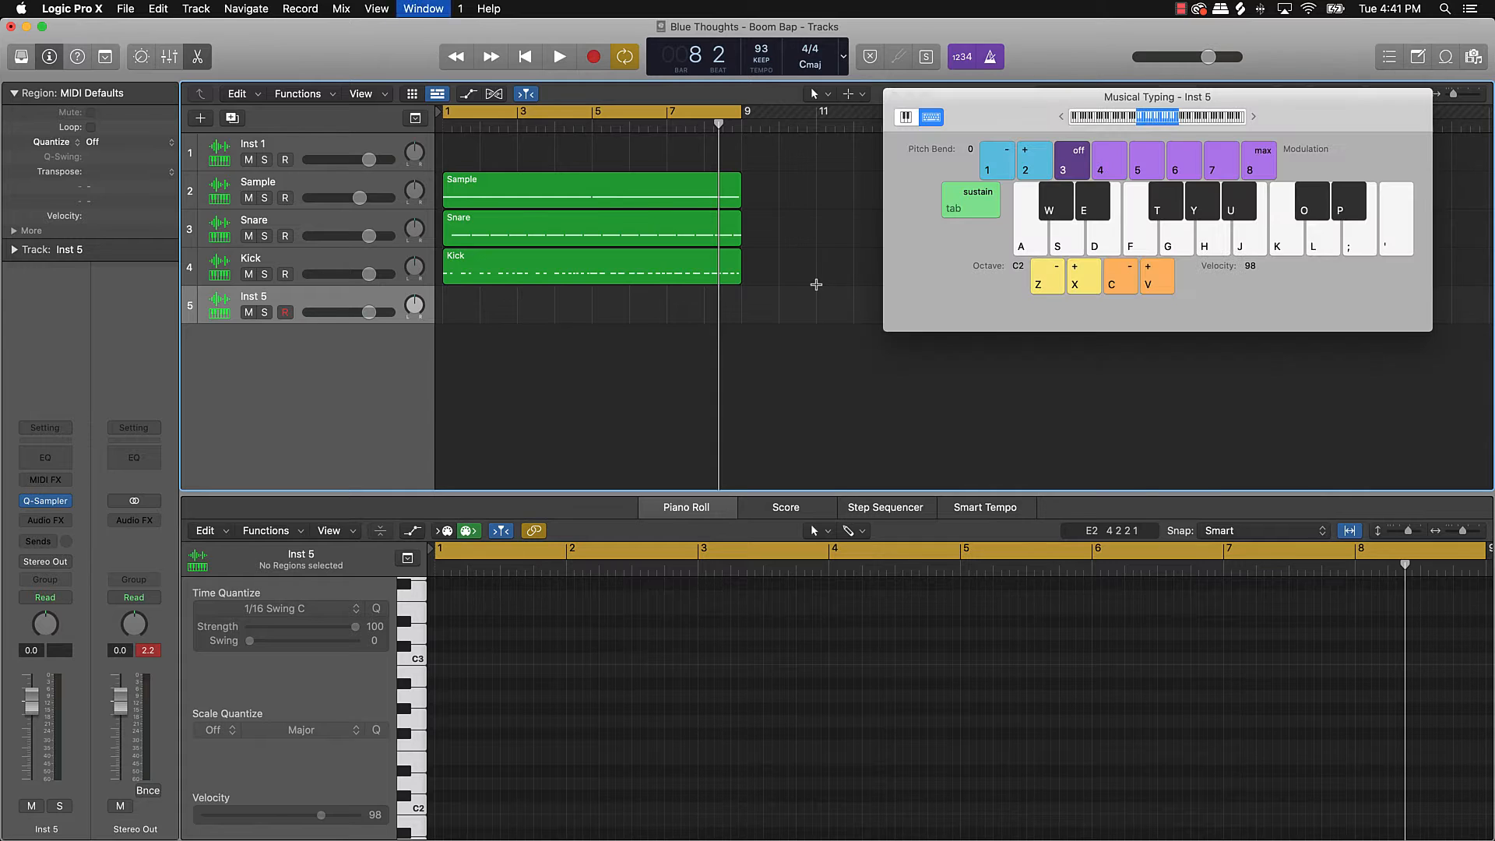
key("d")
key("d")
key("d")
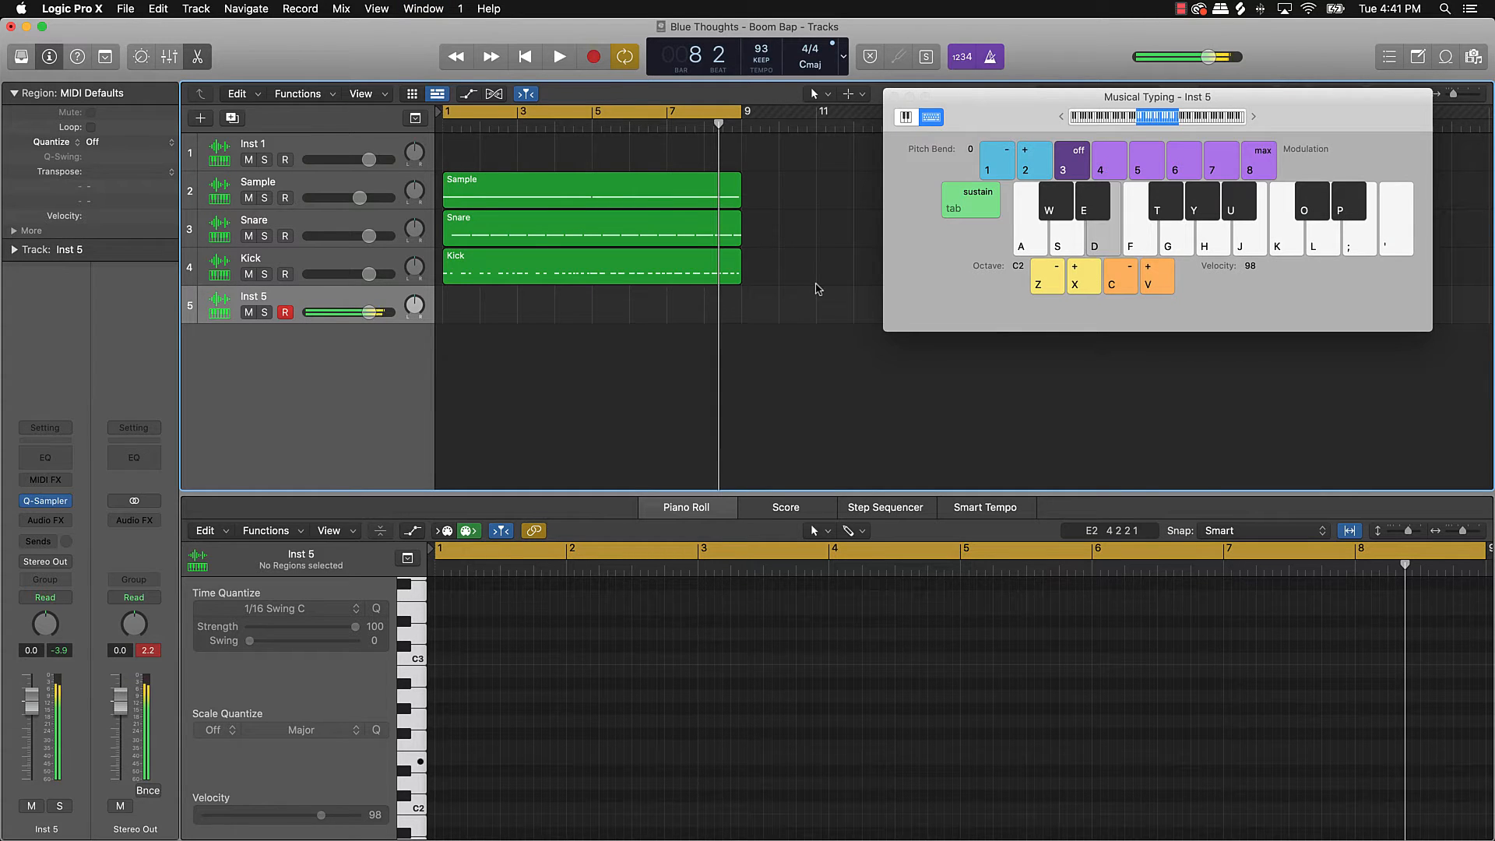
key("a")
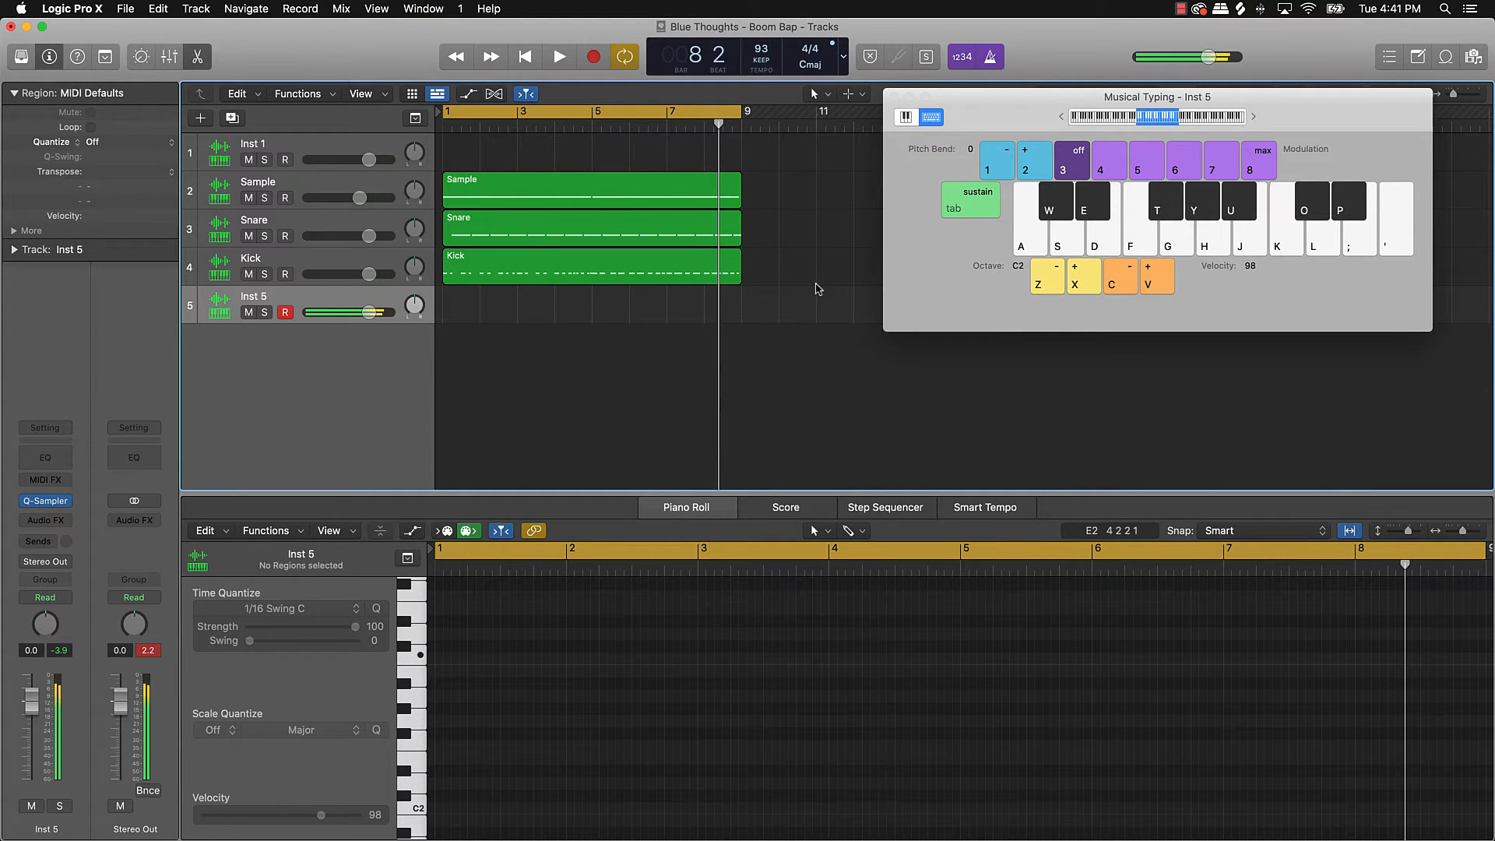
Step: Play the beat, tap hi-hat notes along with it, and start recording on Inst 5
key("space")
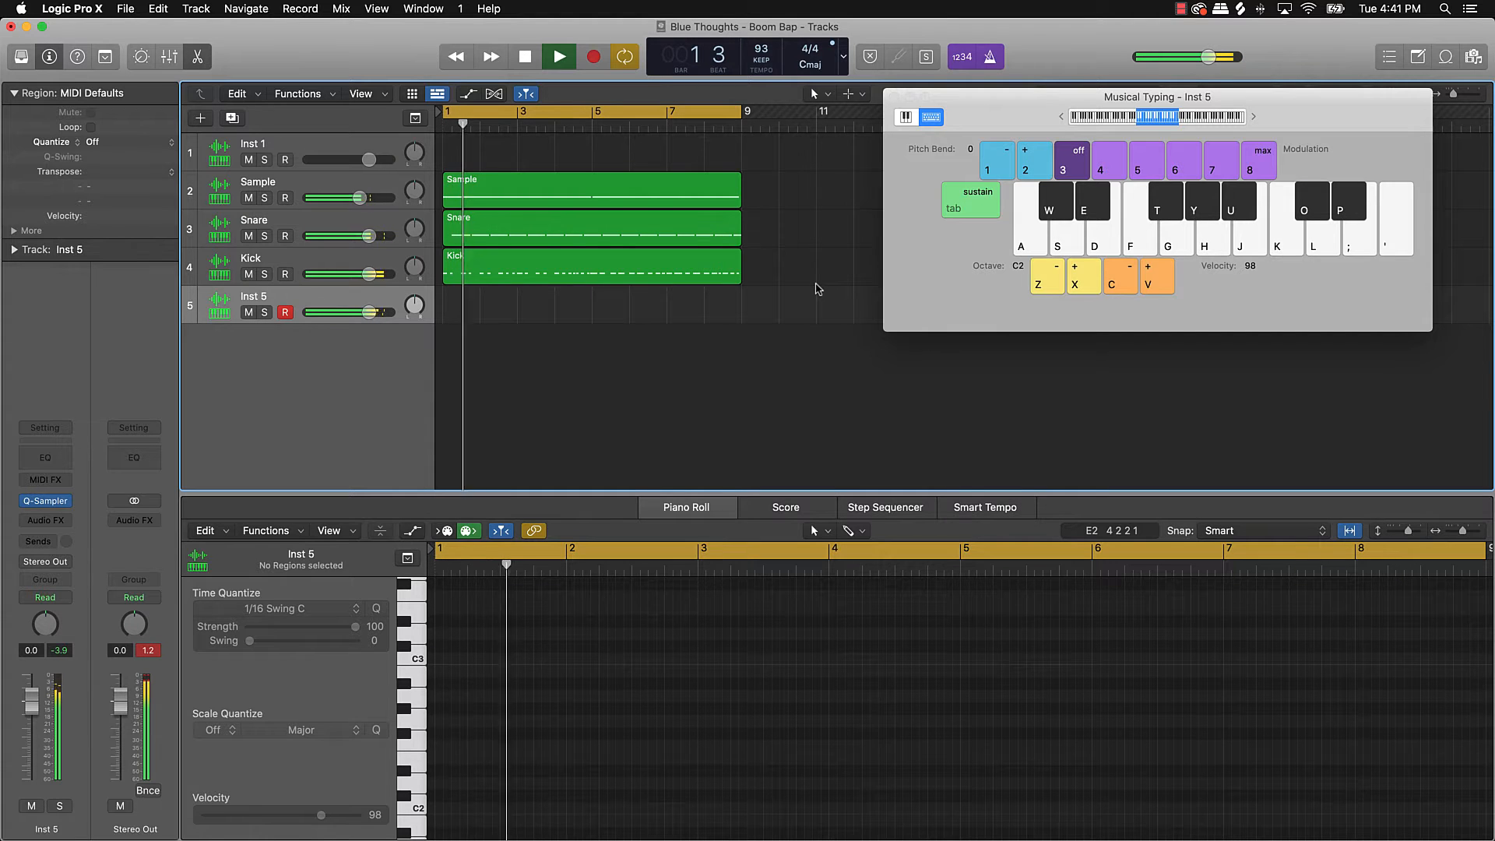
key("k")
key("k")
key("k")
key("k")
key("k")
key("k")
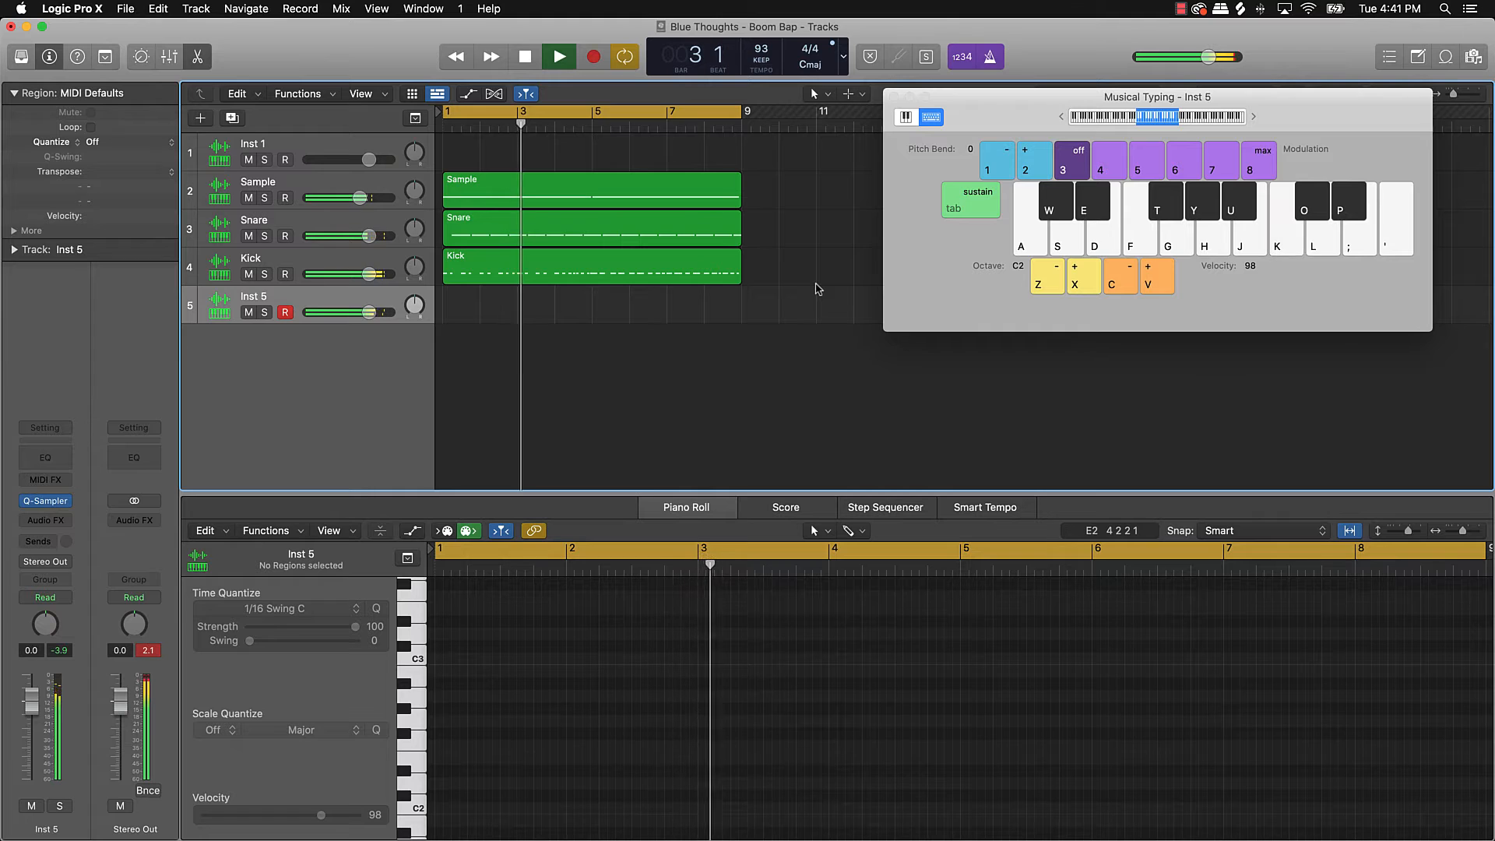
key("k")
key("k")
key("k")
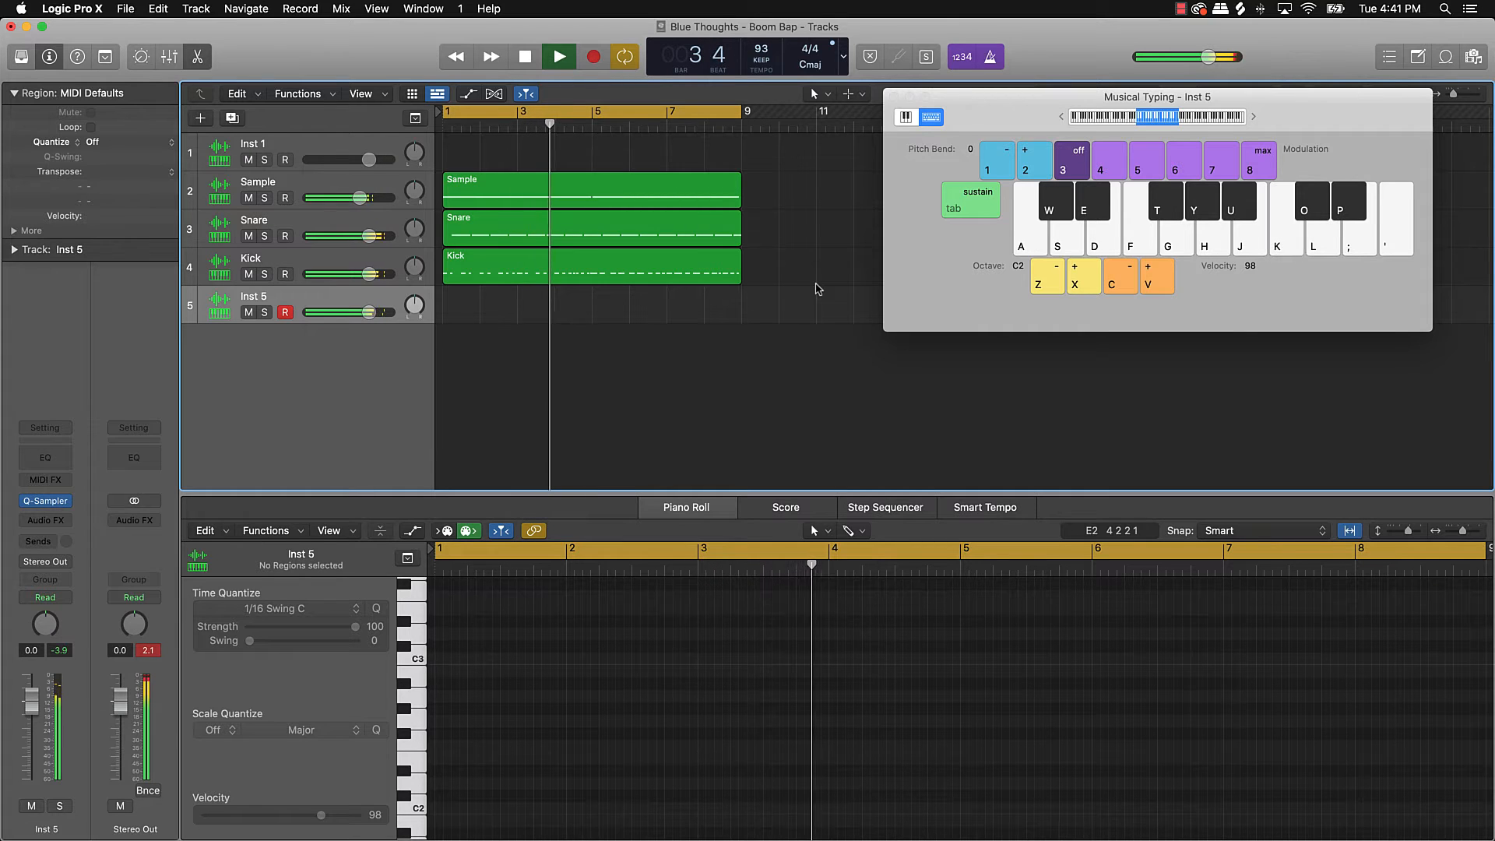
key("k")
key("k")
key("r")
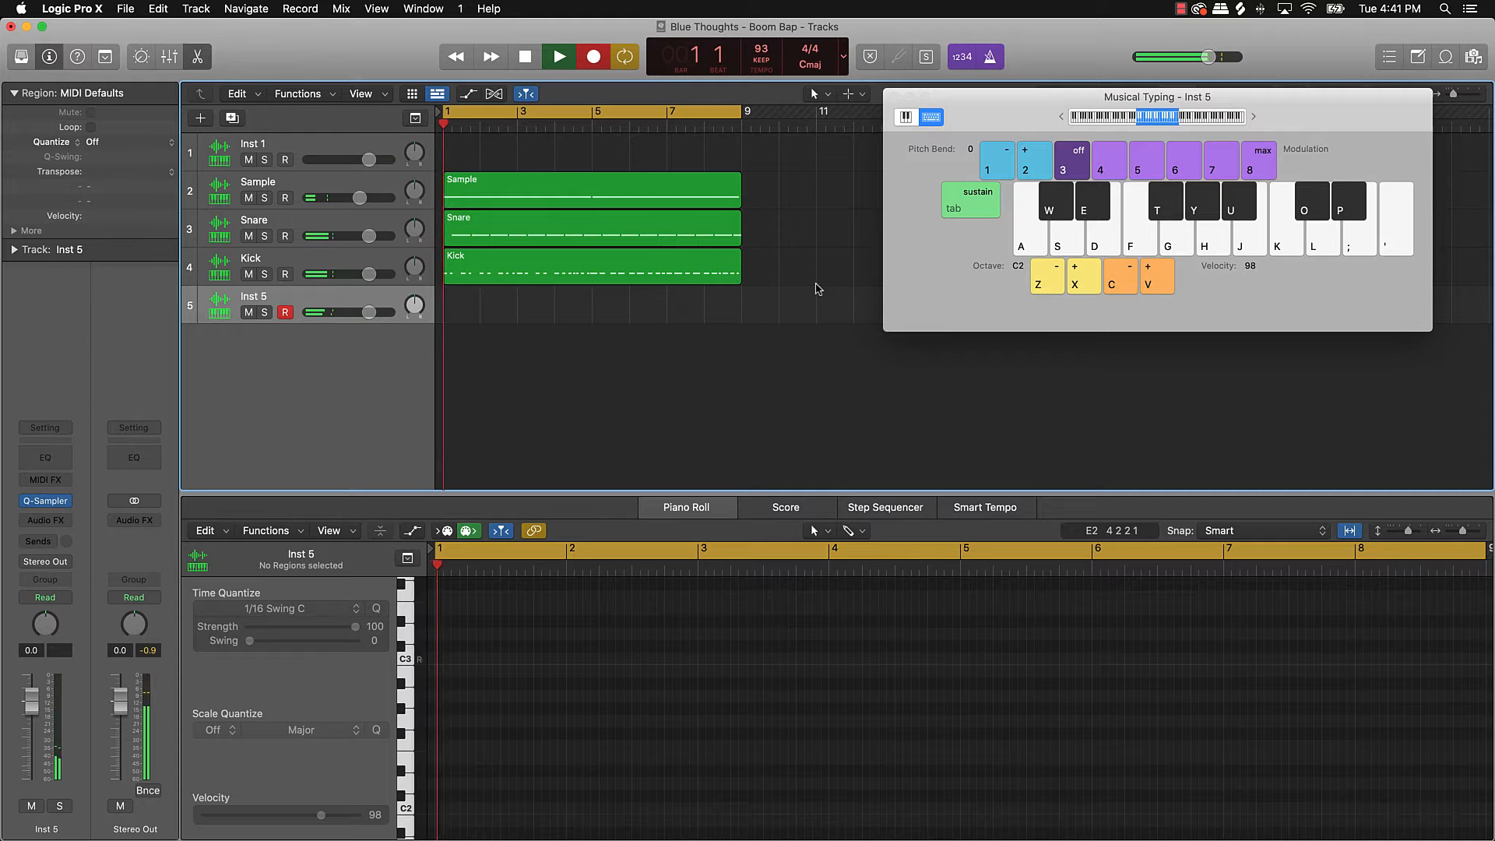
Step: Tap K in time to record evenly spaced C3 hi-hat notes on Inst 5 through bar 8
key("k")
key("k")
key("k")
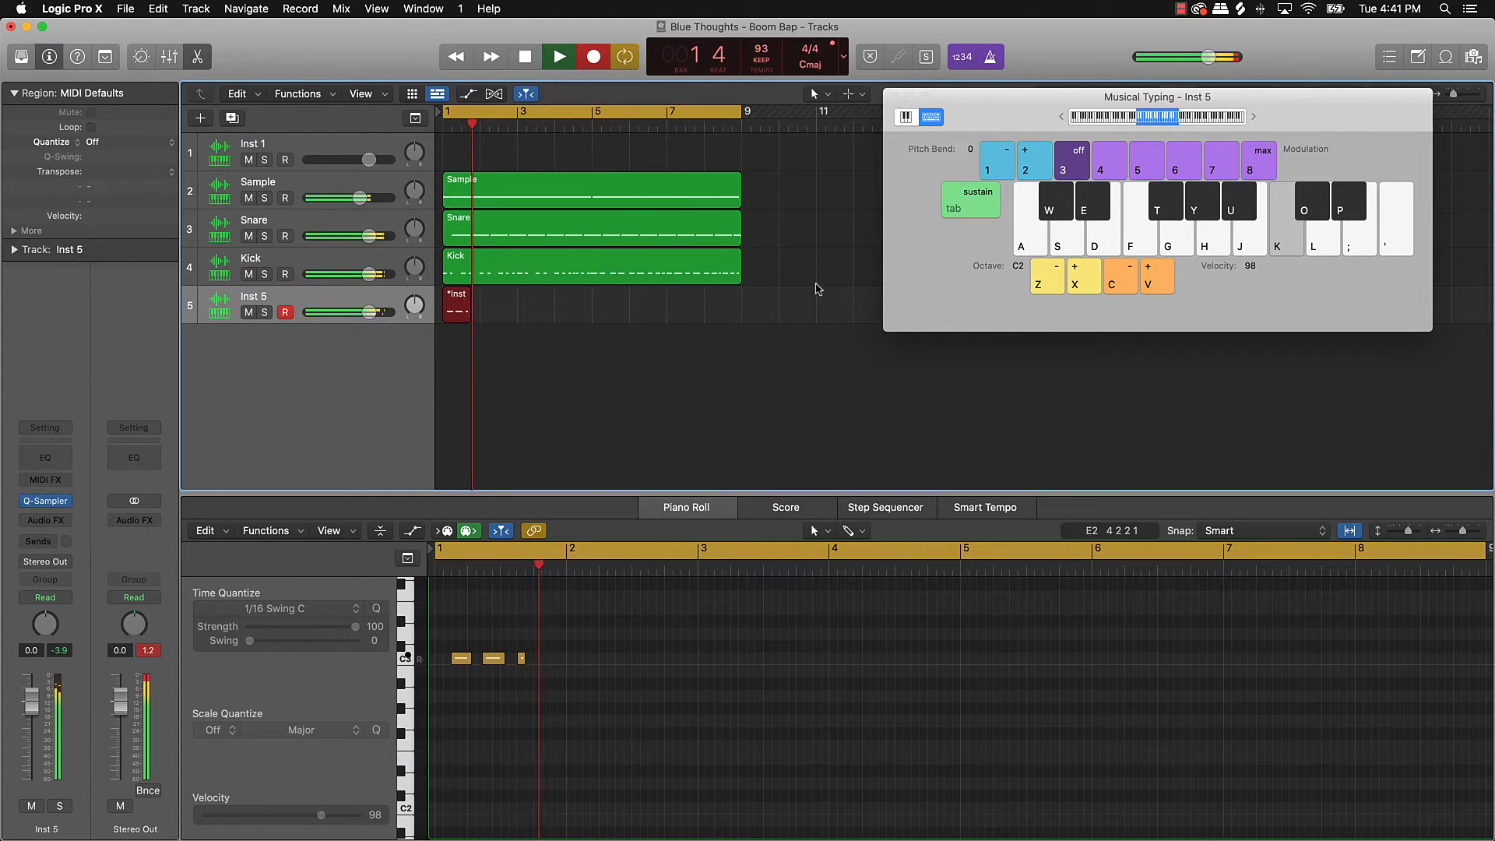
key("k")
key("k")
key("k")
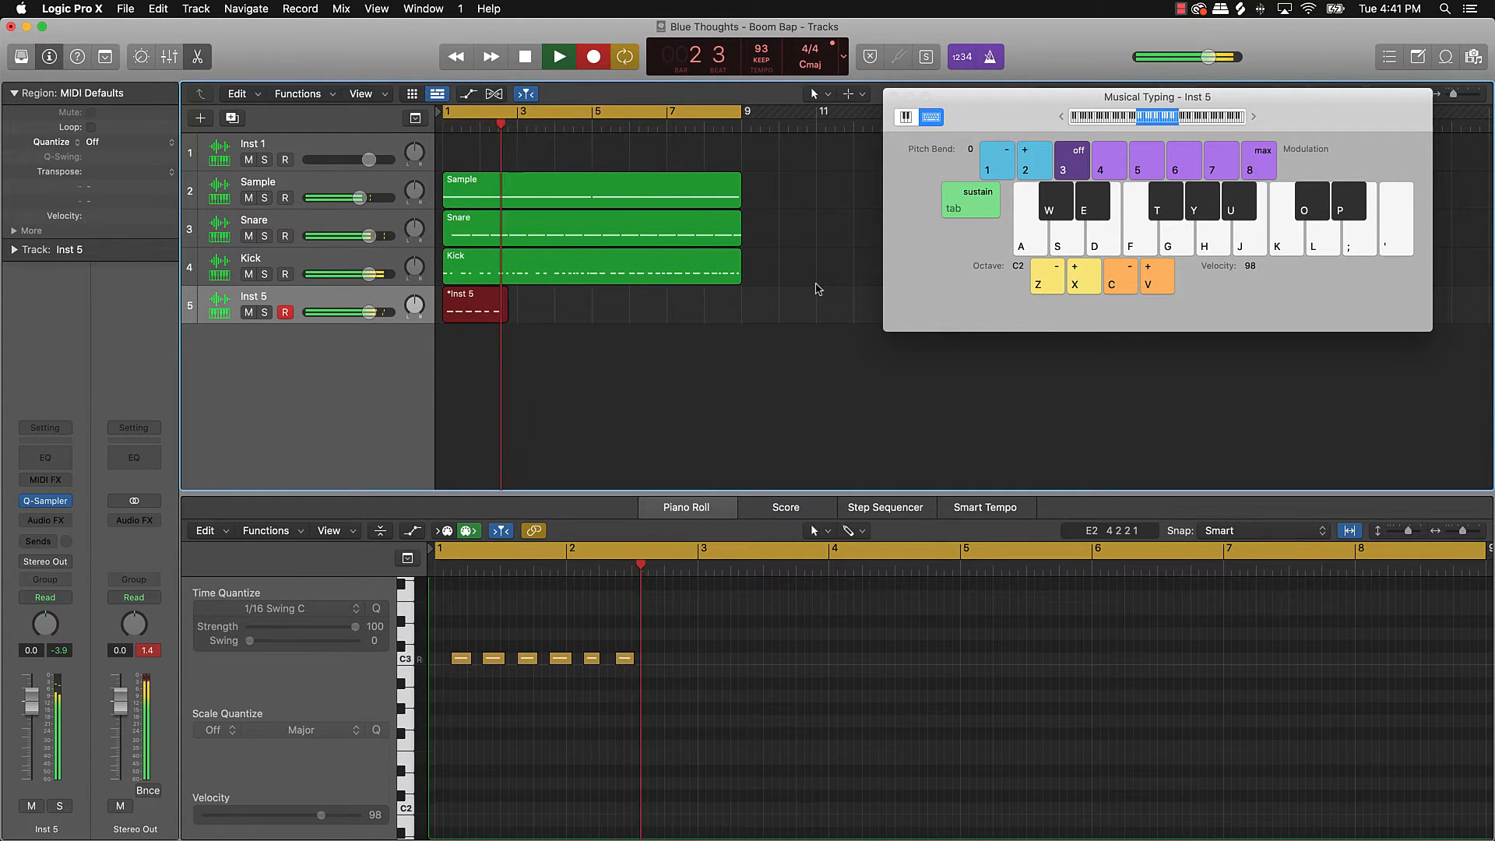
key("k")
key("k")
key("k")
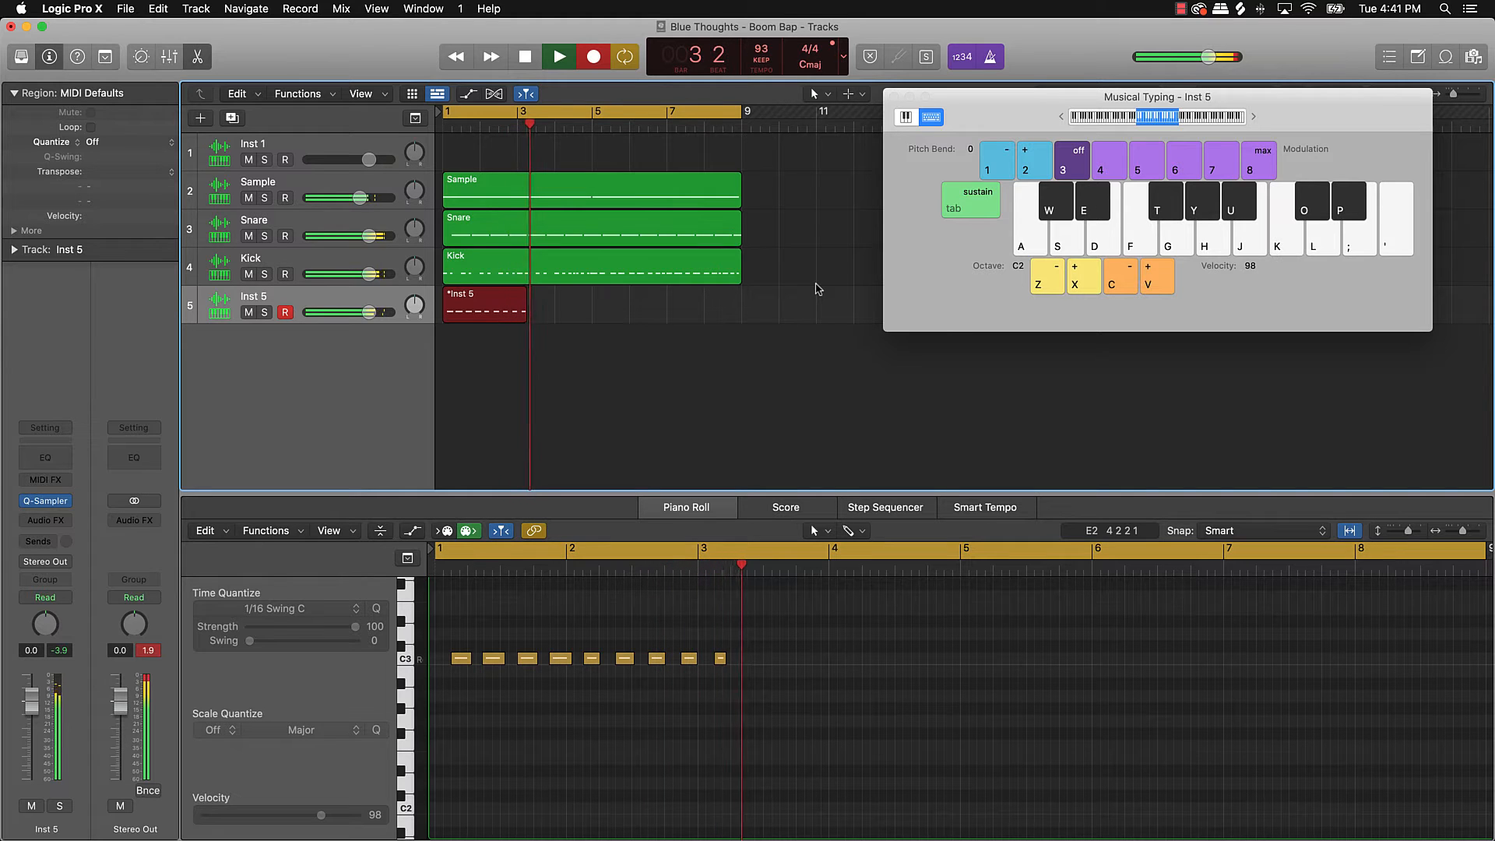
key("k")
key("k")
key("k")
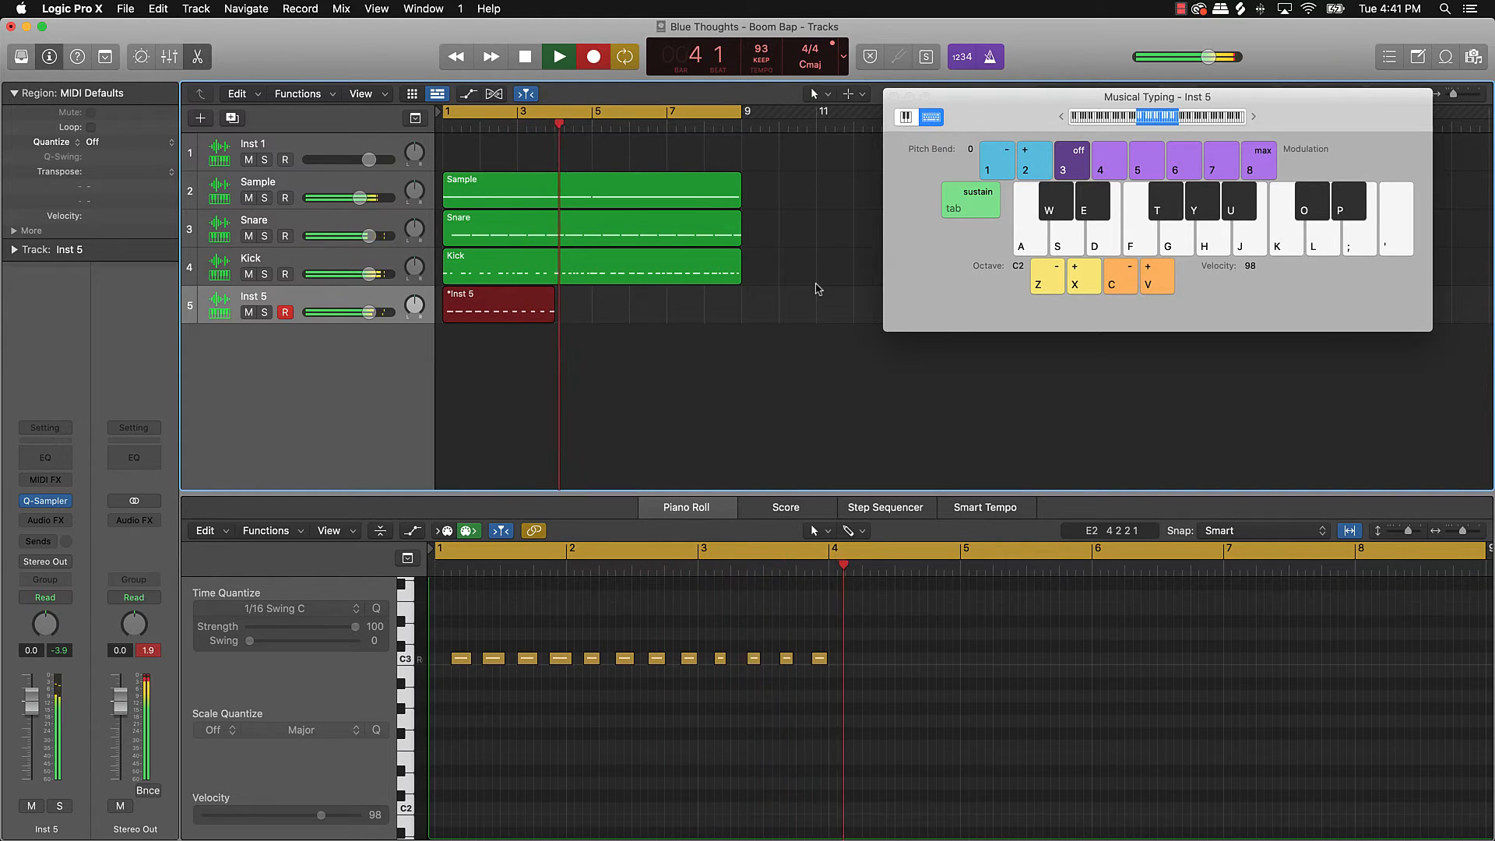
key("k")
key("k")
key("k")
key("k")
key("k")
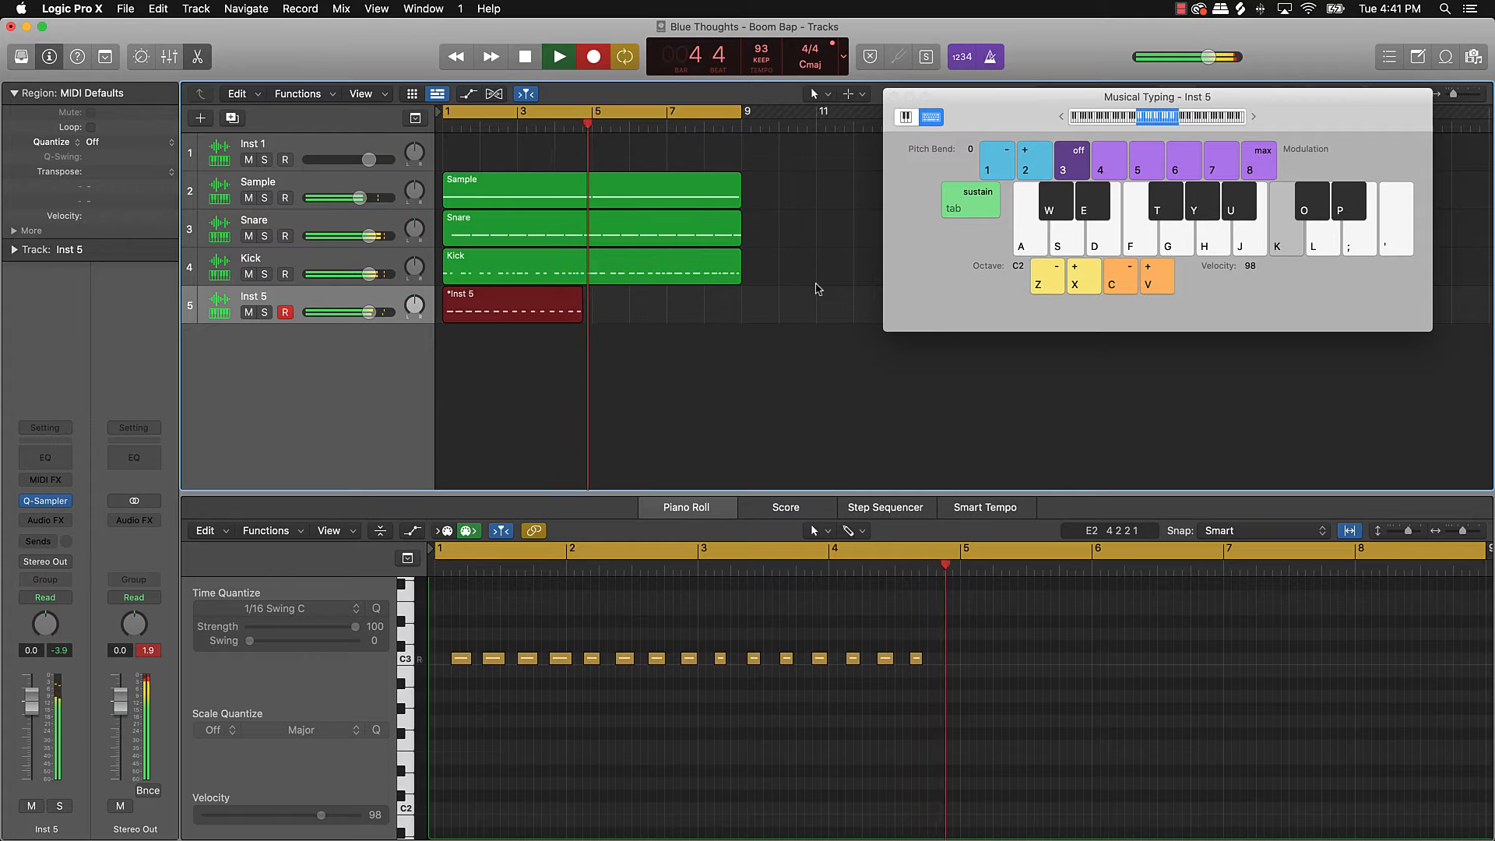
key("k")
key("k")
key("k")
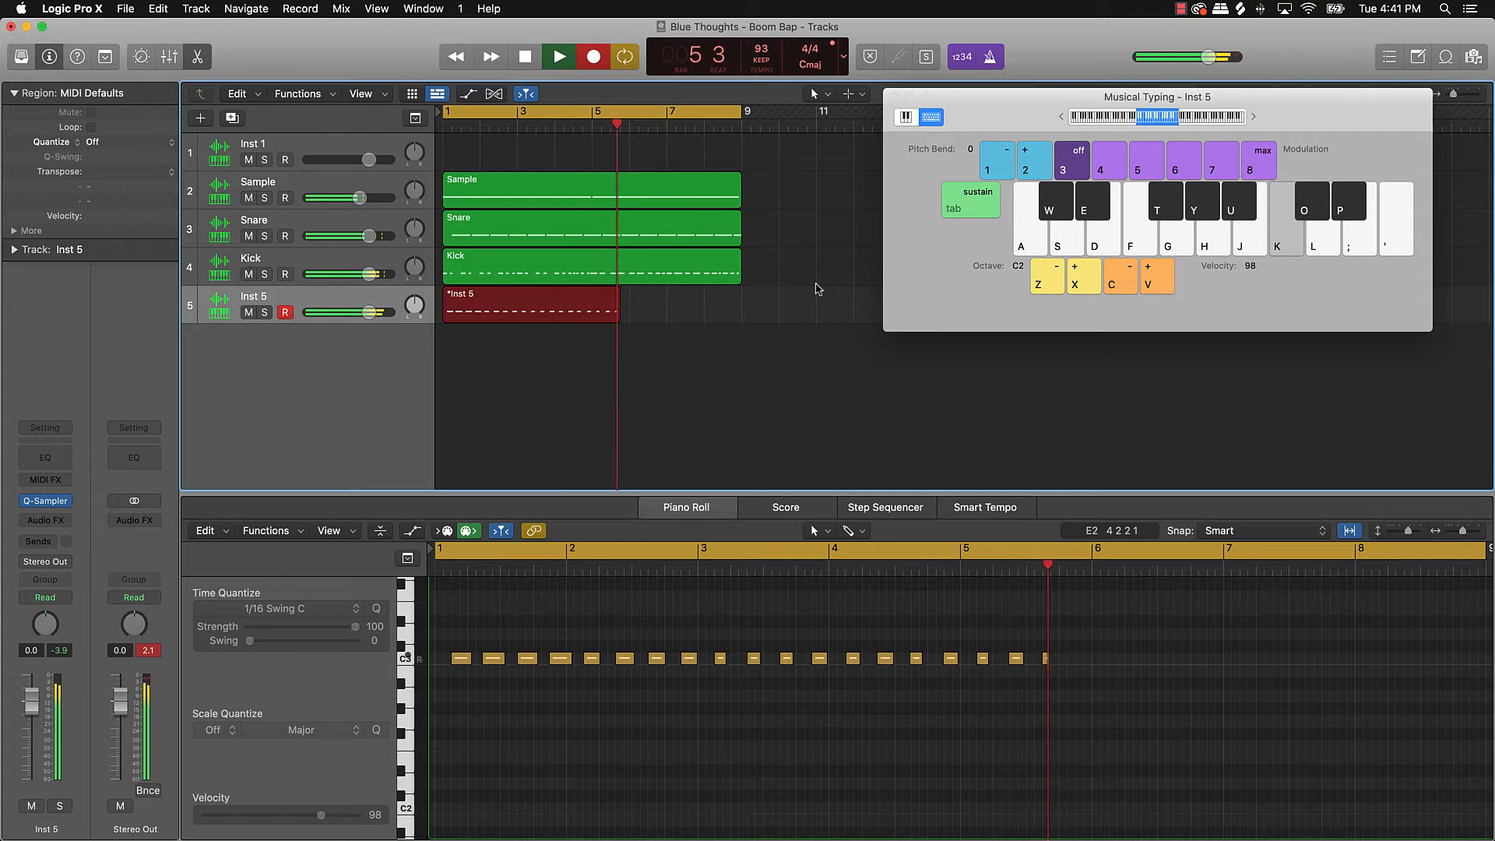
key("k")
key("k")
key("k")
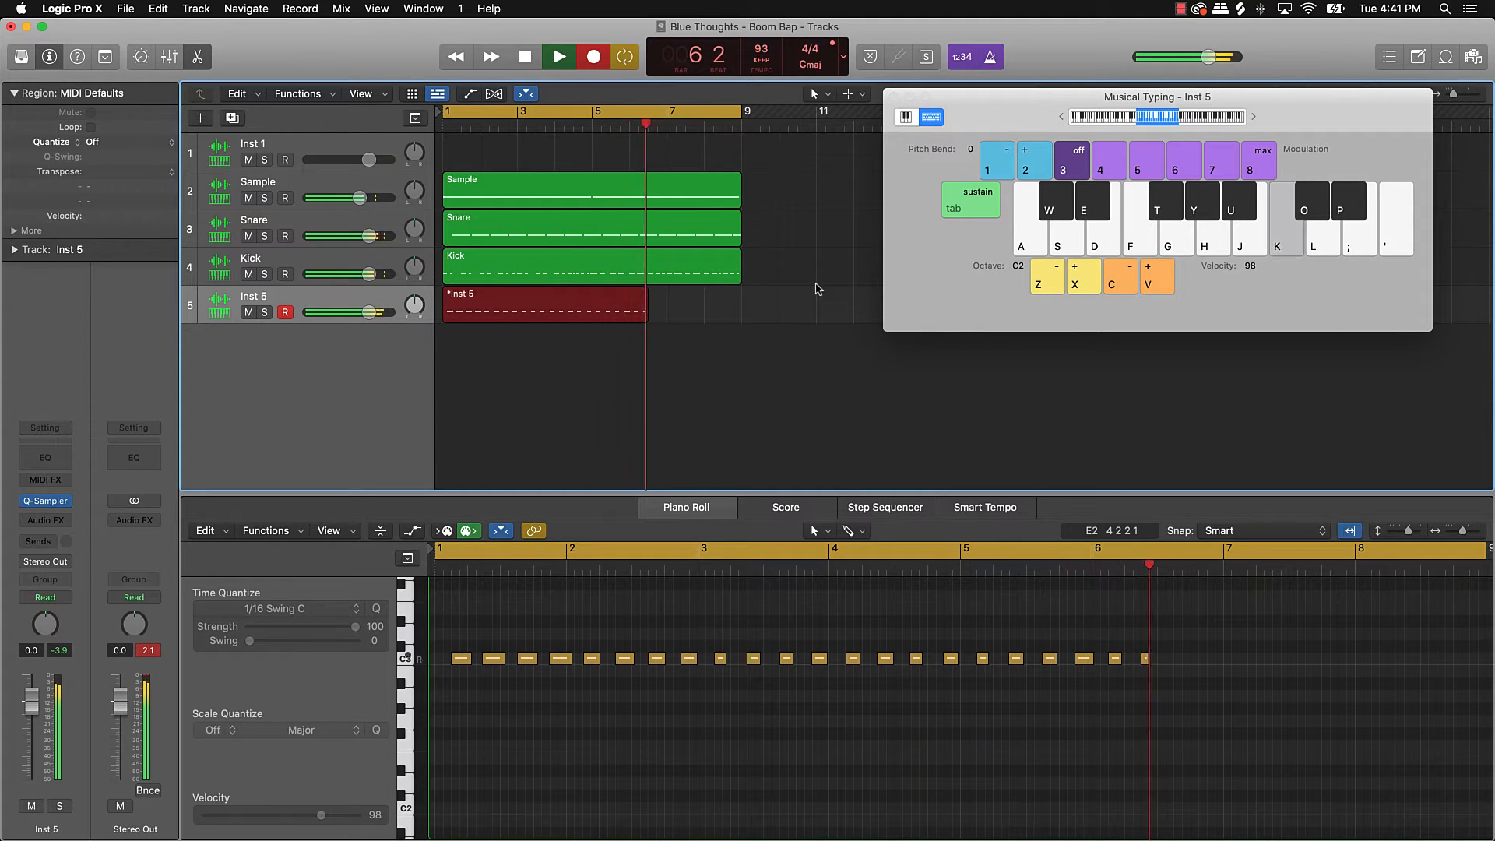
key("k")
key("k")
key("k")
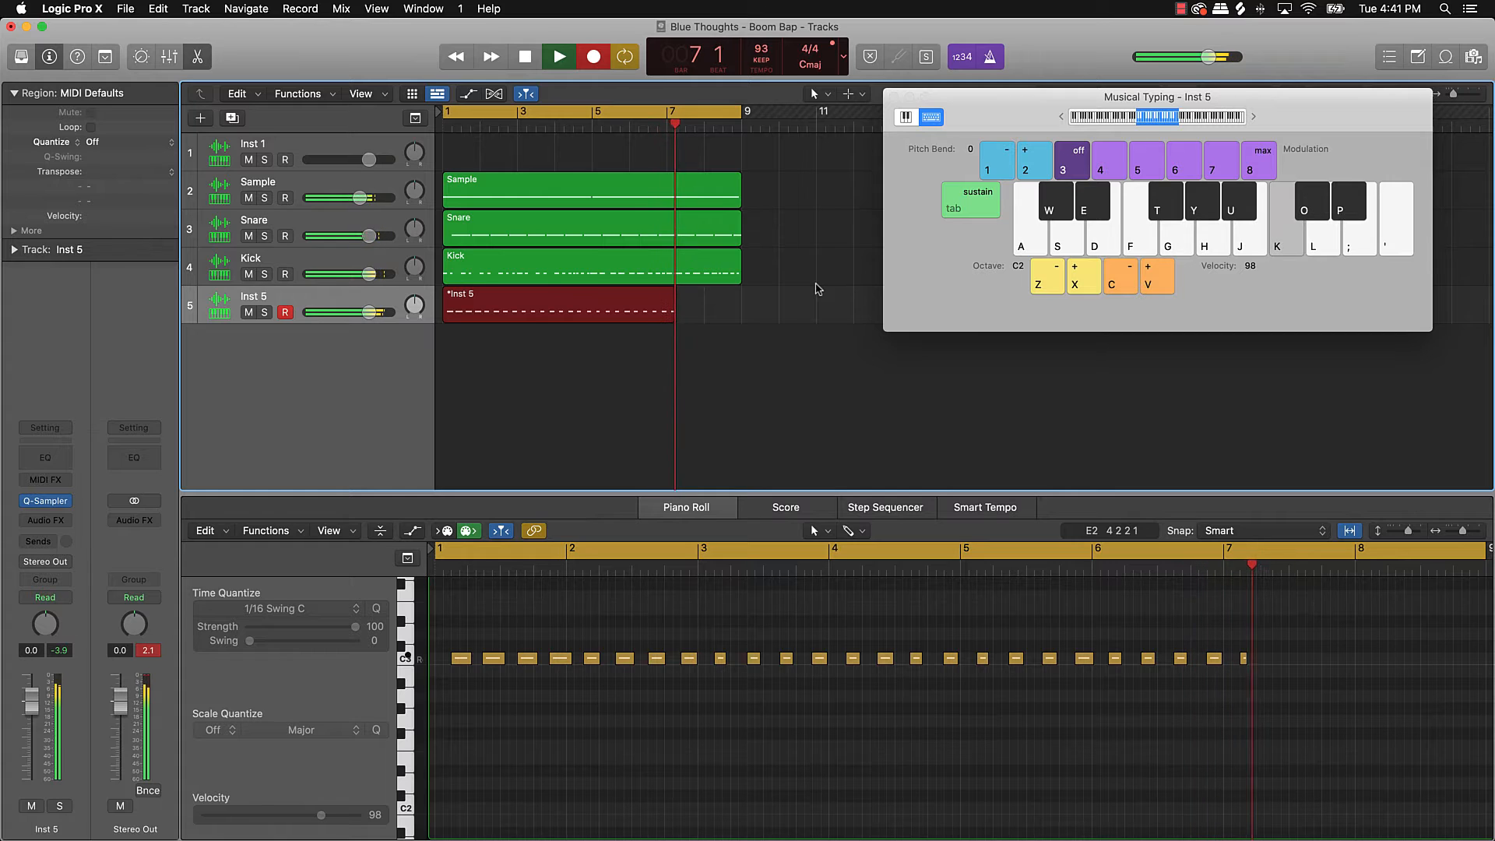
key("k")
key("k")
key("k")
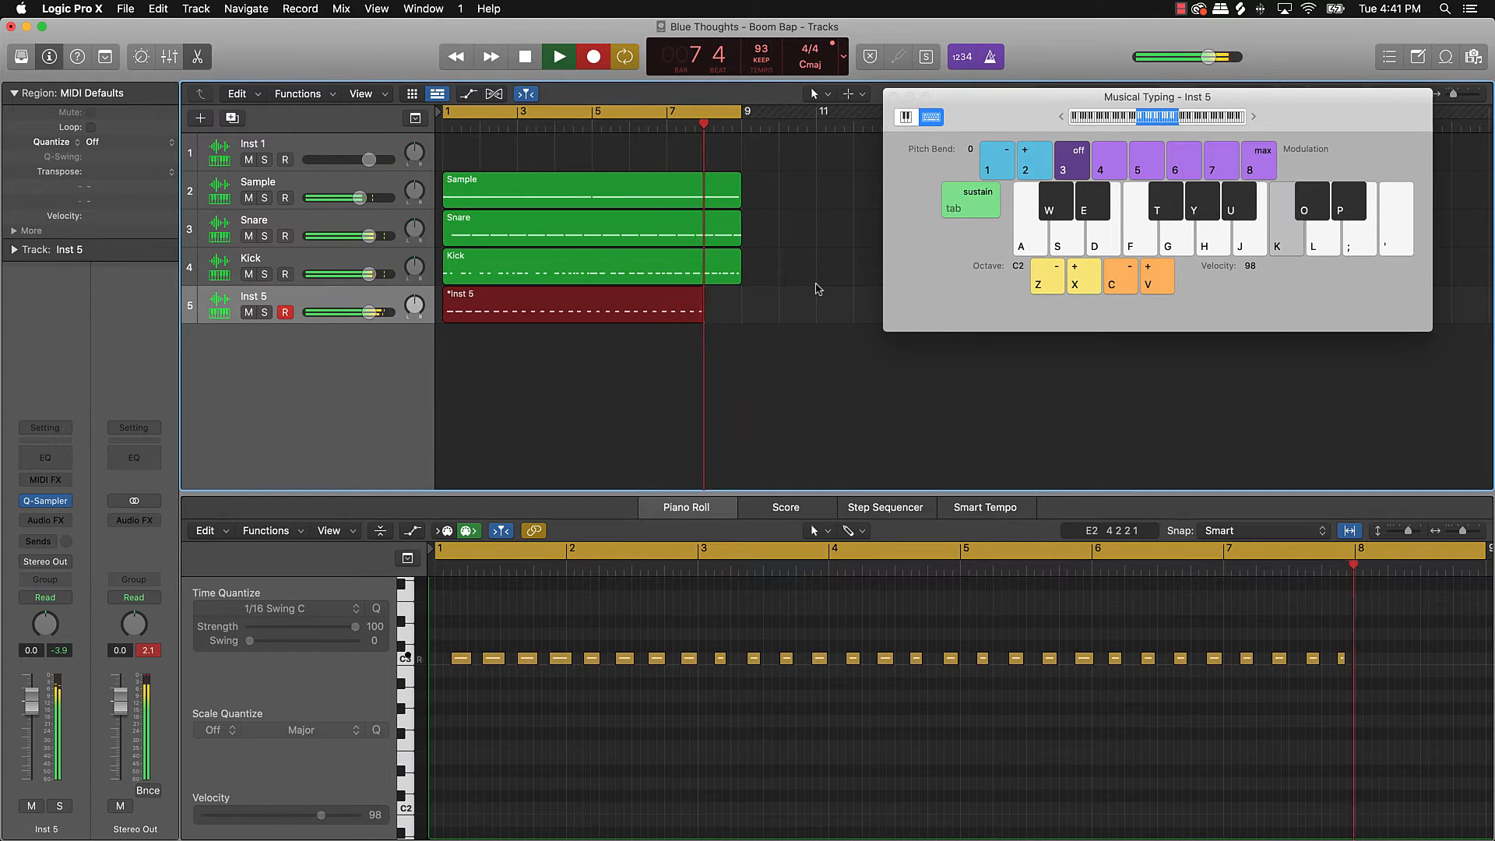
key("k")
key("k")
key("k")
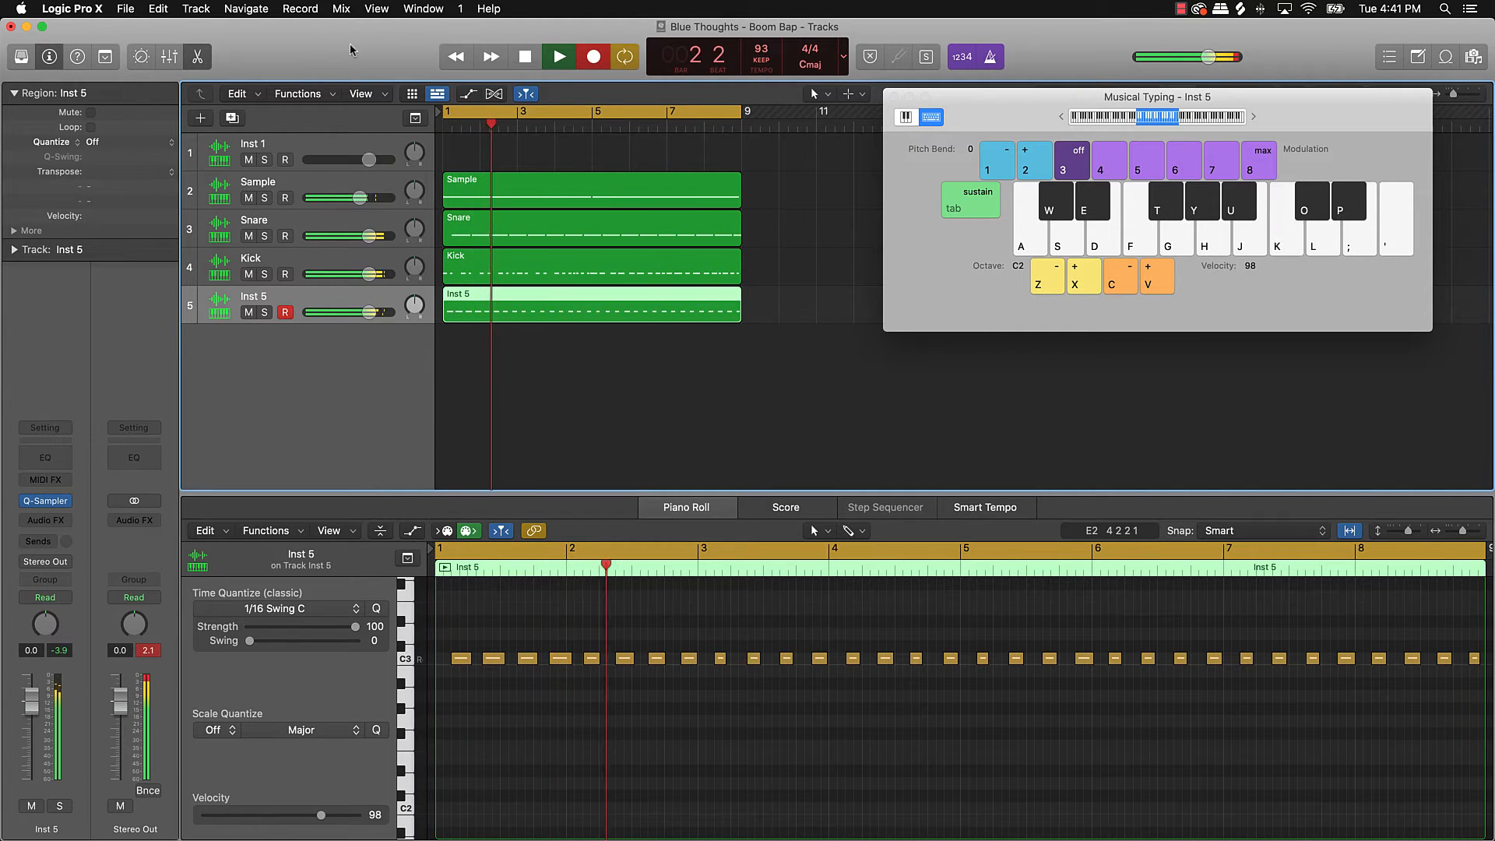
Step: Stop recording and quantize all 32 Inst 5 notes to 1/16 Swing C
left_click(560, 59)
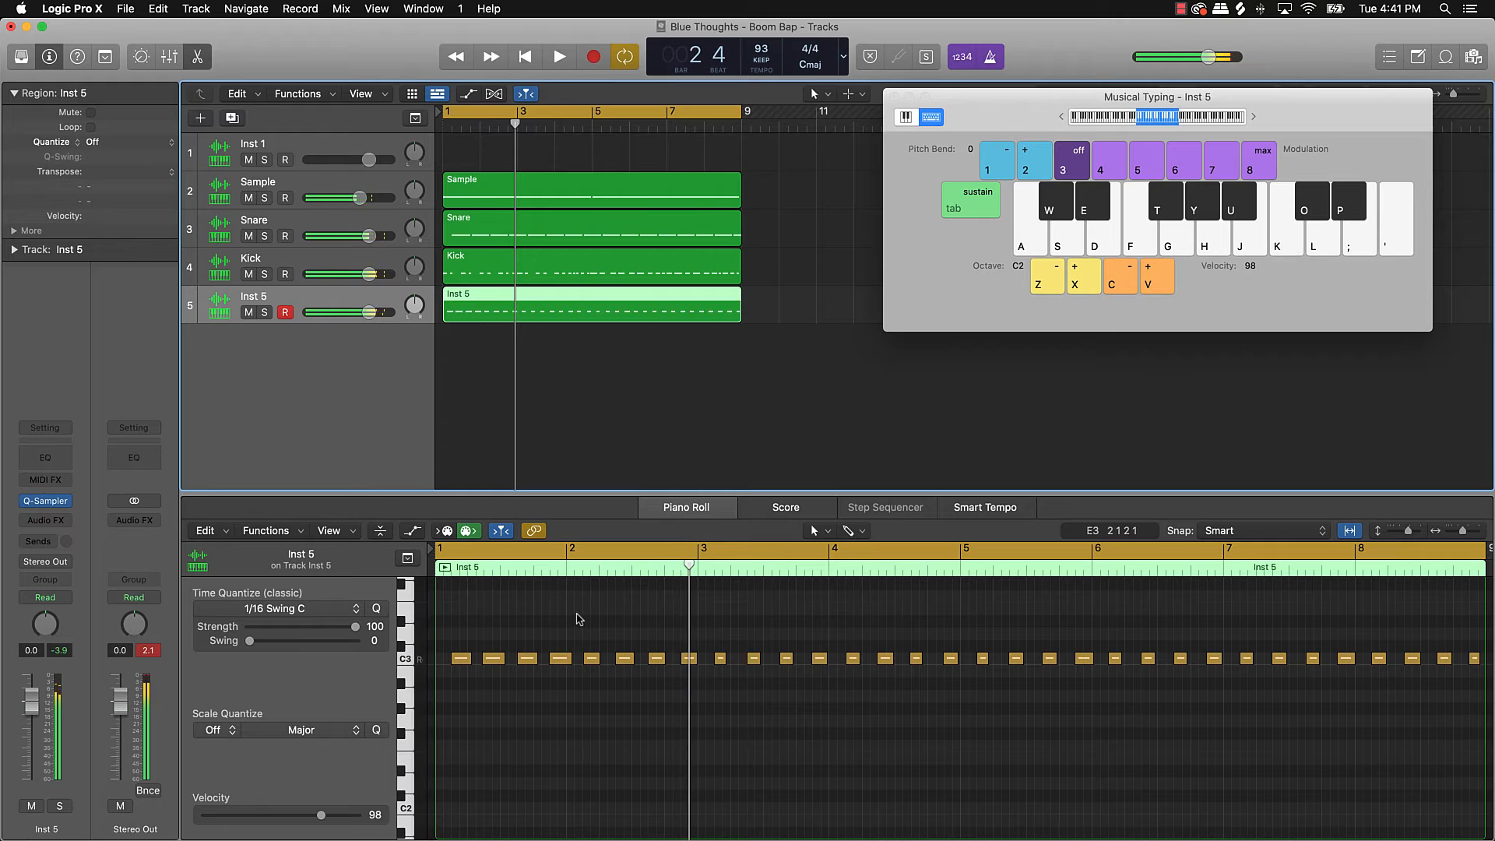
key("space")
key("super+a")
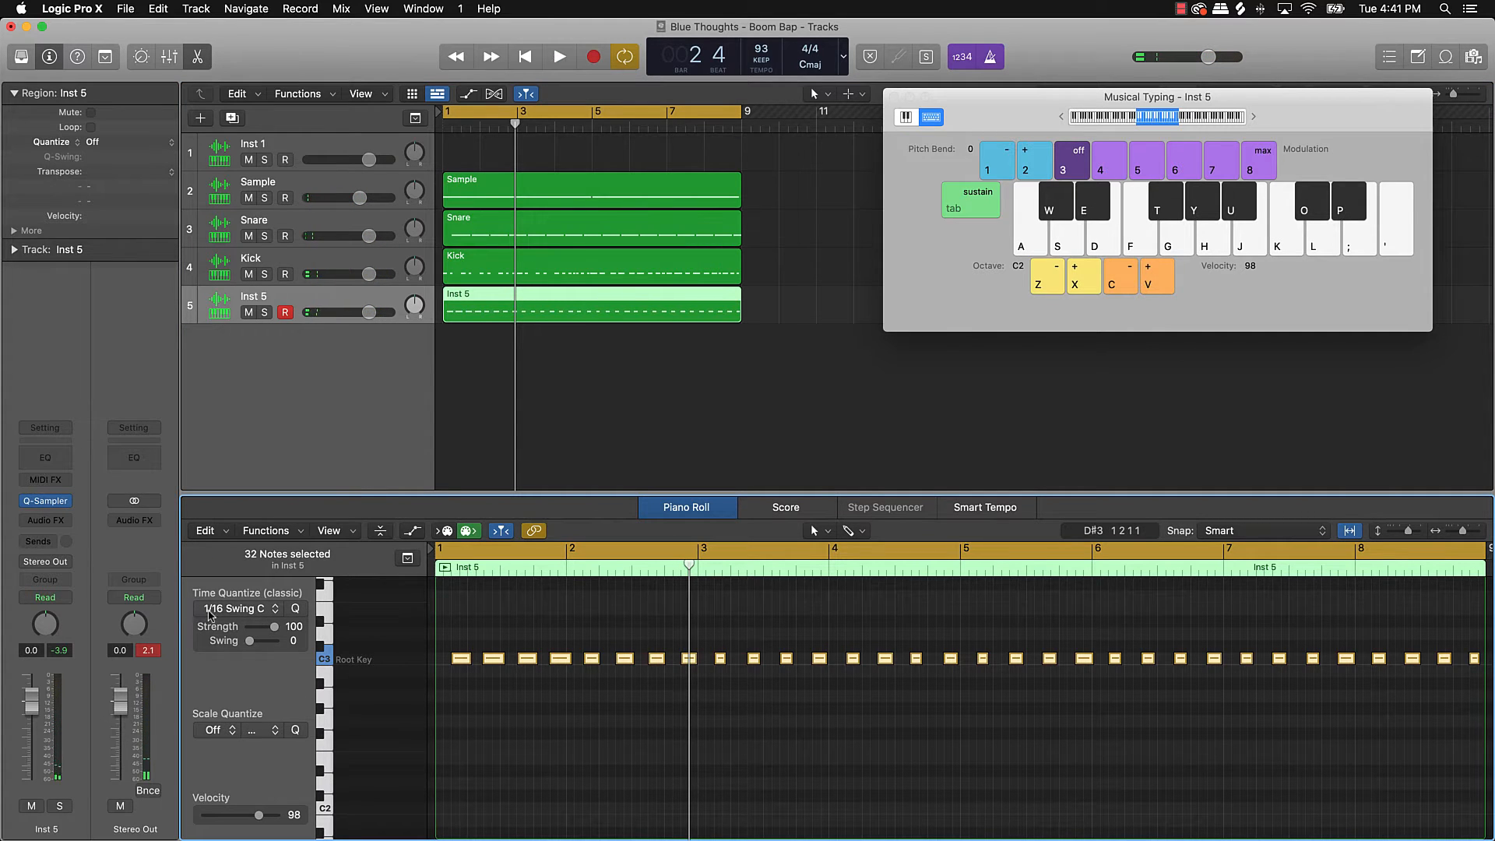
left_click(295, 610)
Step: Play back the quantized beat from bar 1, then stop and select the Inst 5 track
key("space")
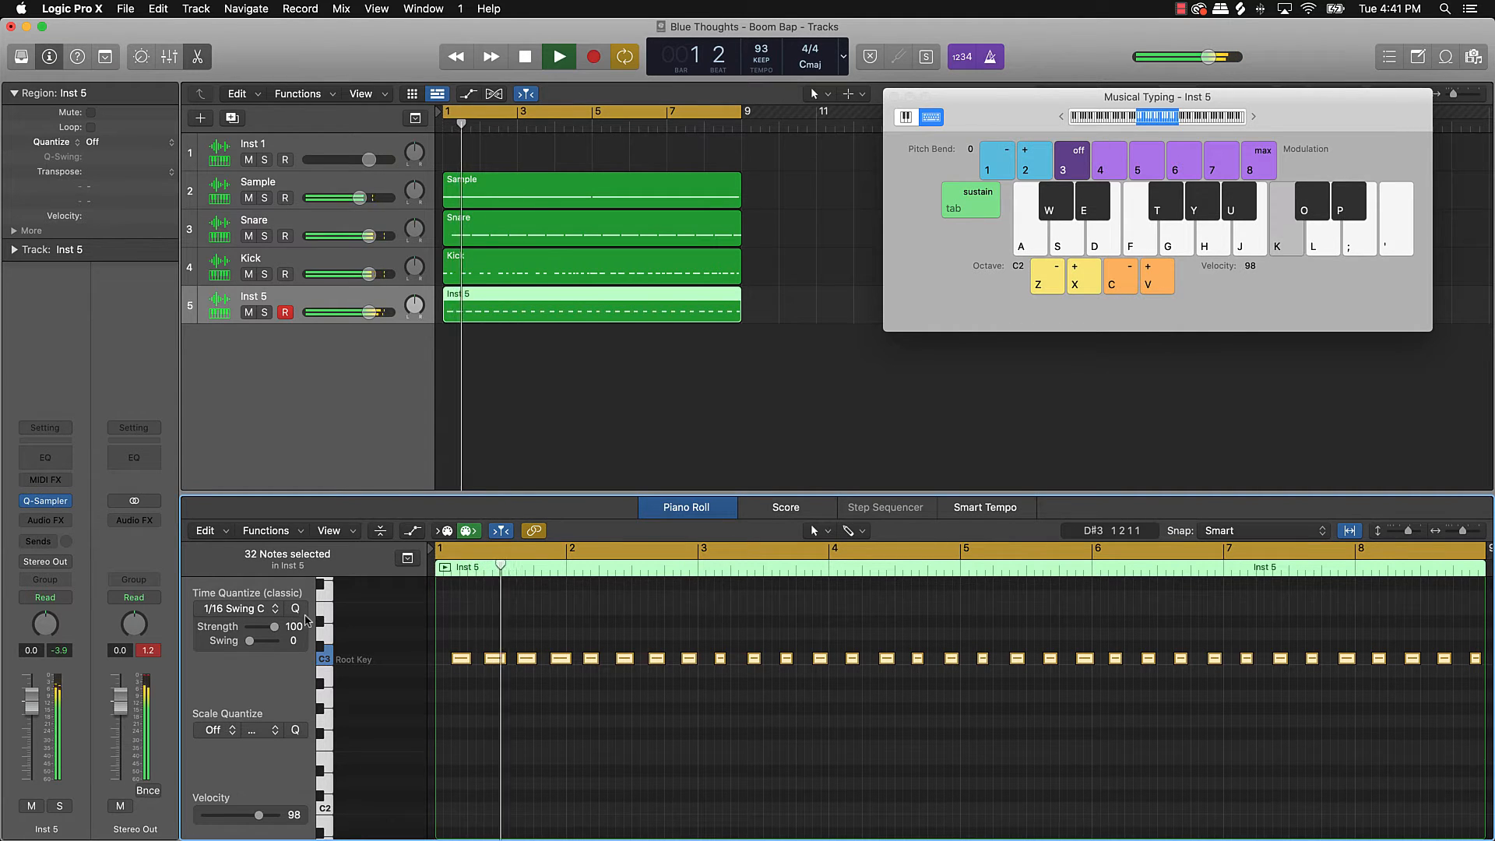
key("space")
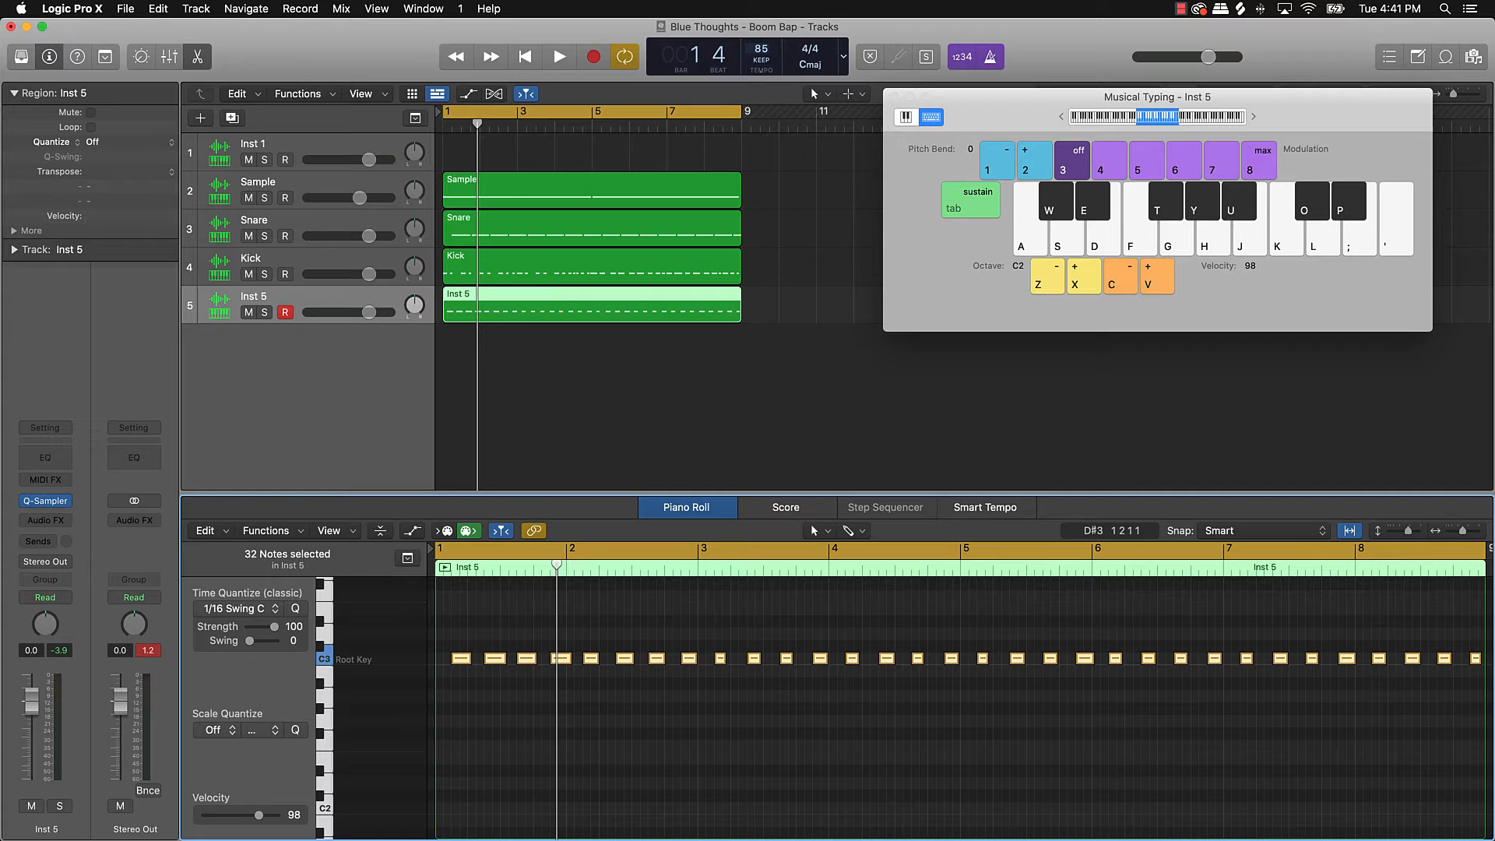
key("space")
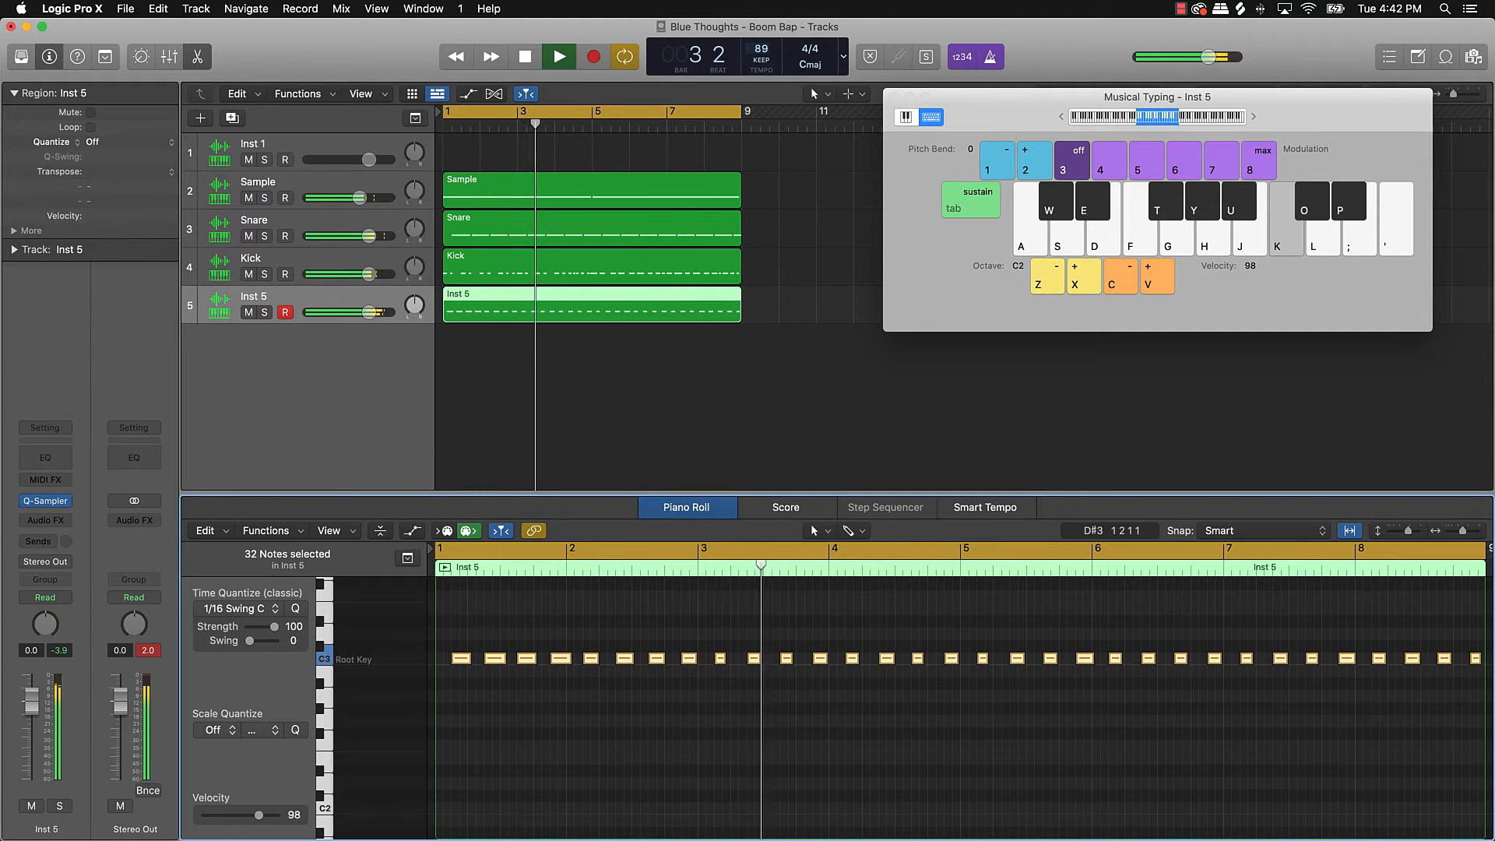
key("Return")
left_click(775, 249)
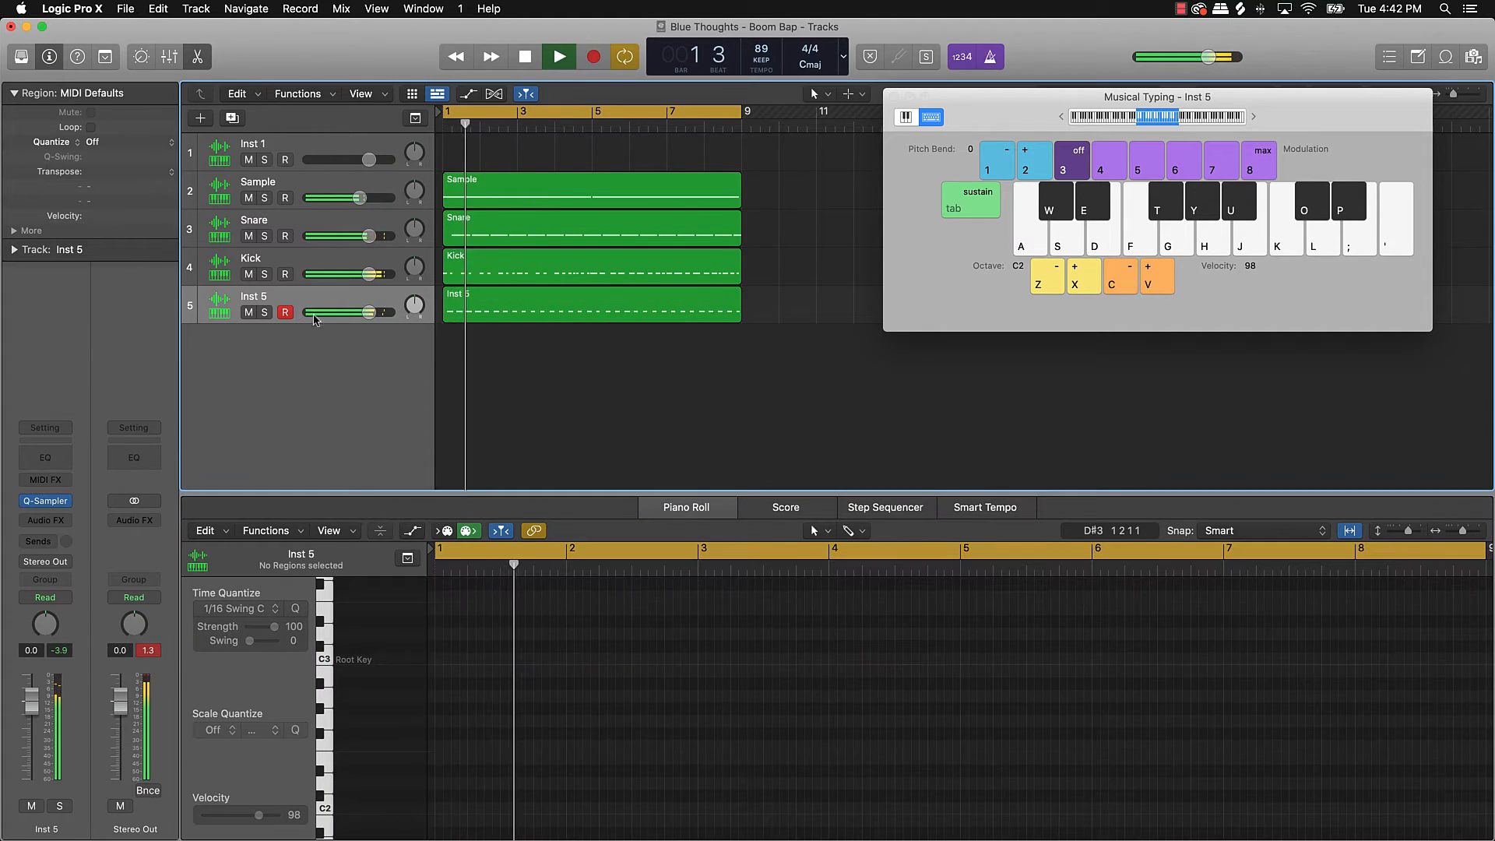
key("space")
left_click(253, 297)
Step: Rename the Inst 5 track to Shake
double_click(253, 297)
type("Shake")
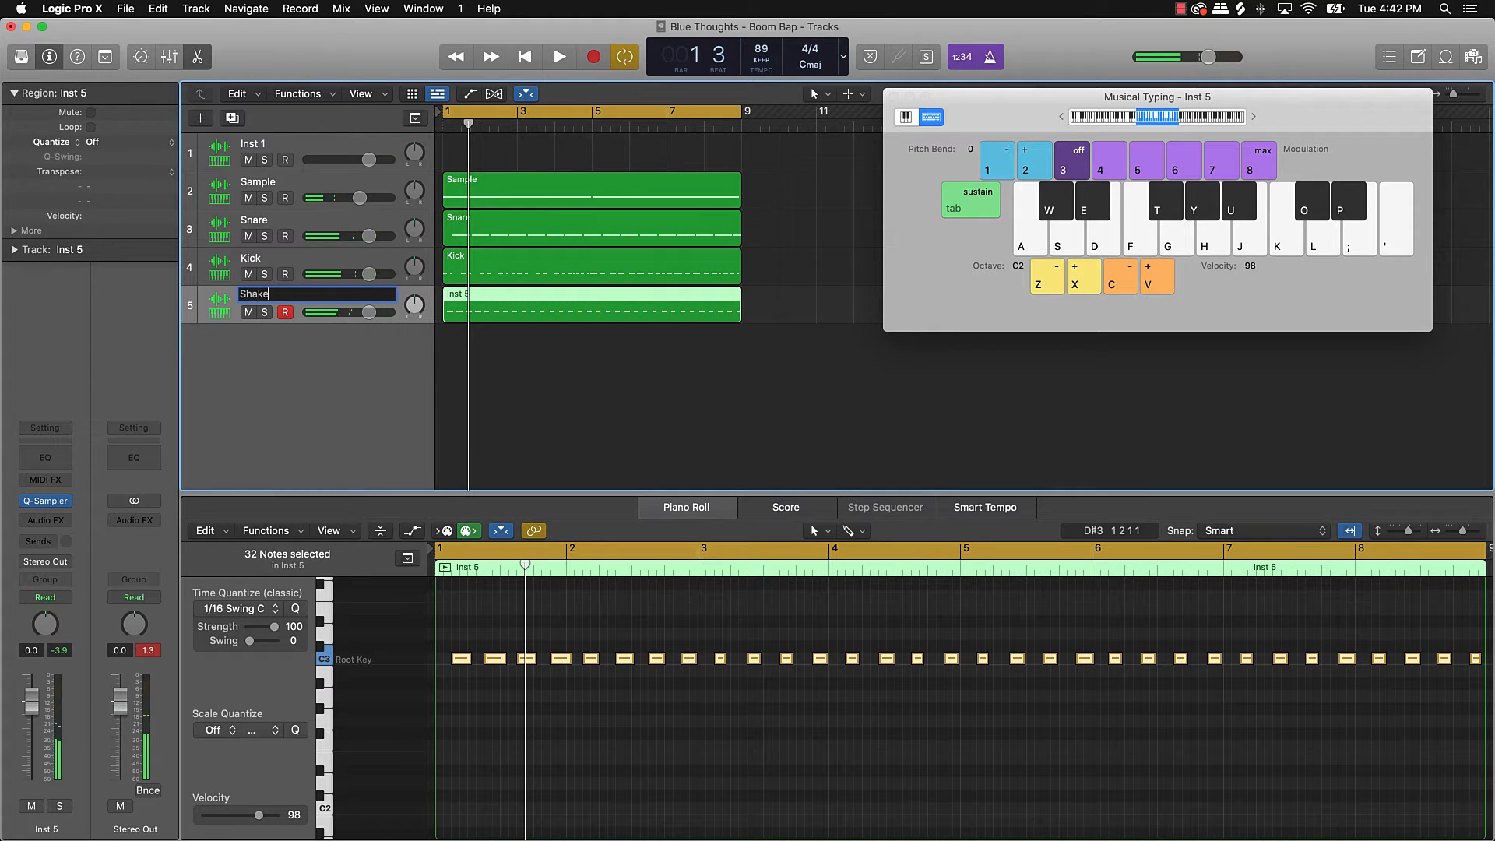
key("Return")
key("super+a")
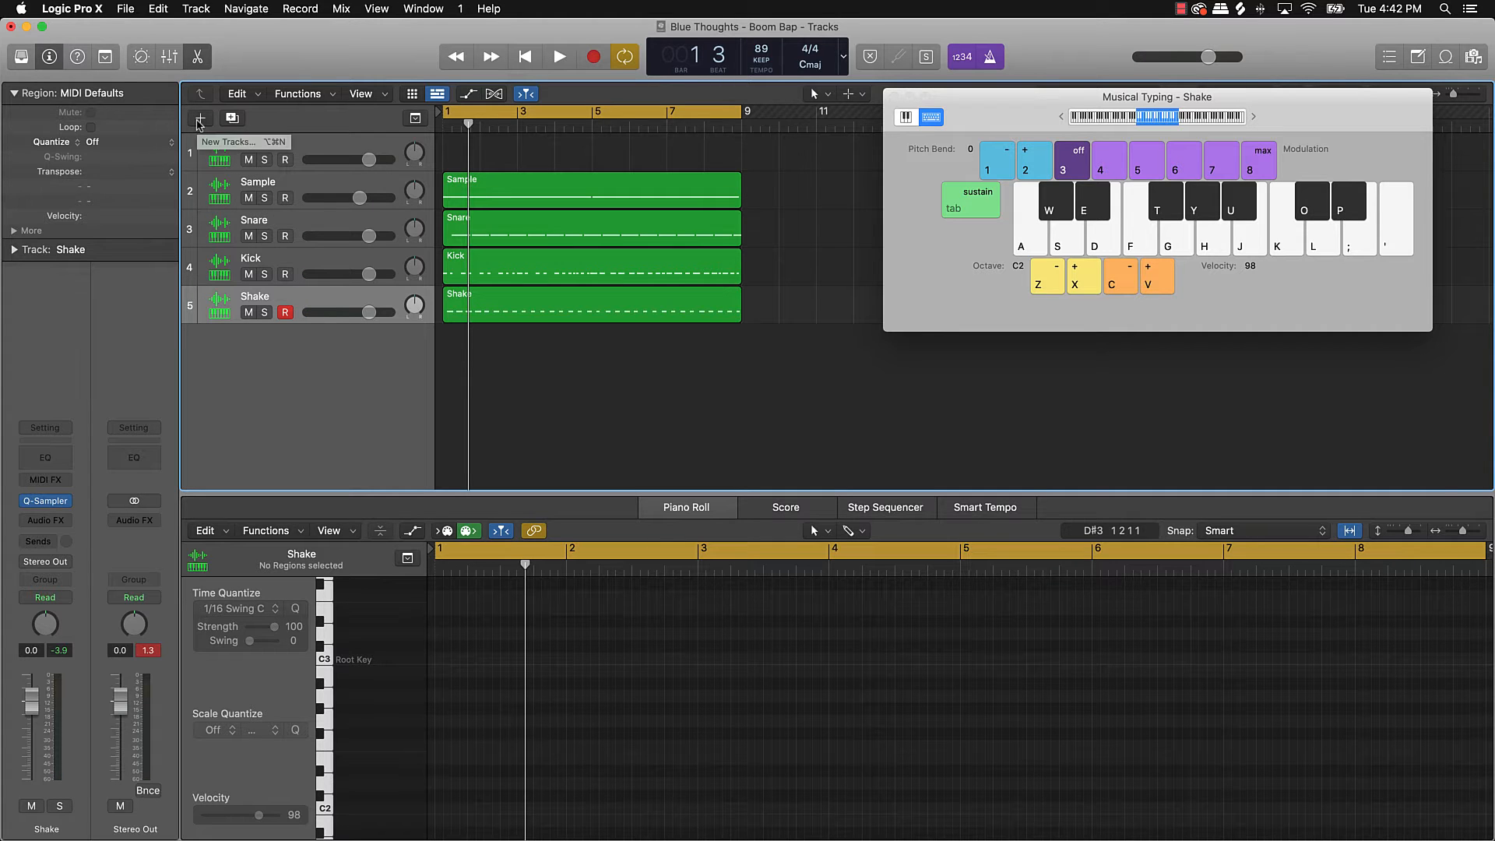
Step: Add a new Quick Sampler instrument track, Inst 6, and bring Splice back up
left_click(200, 121)
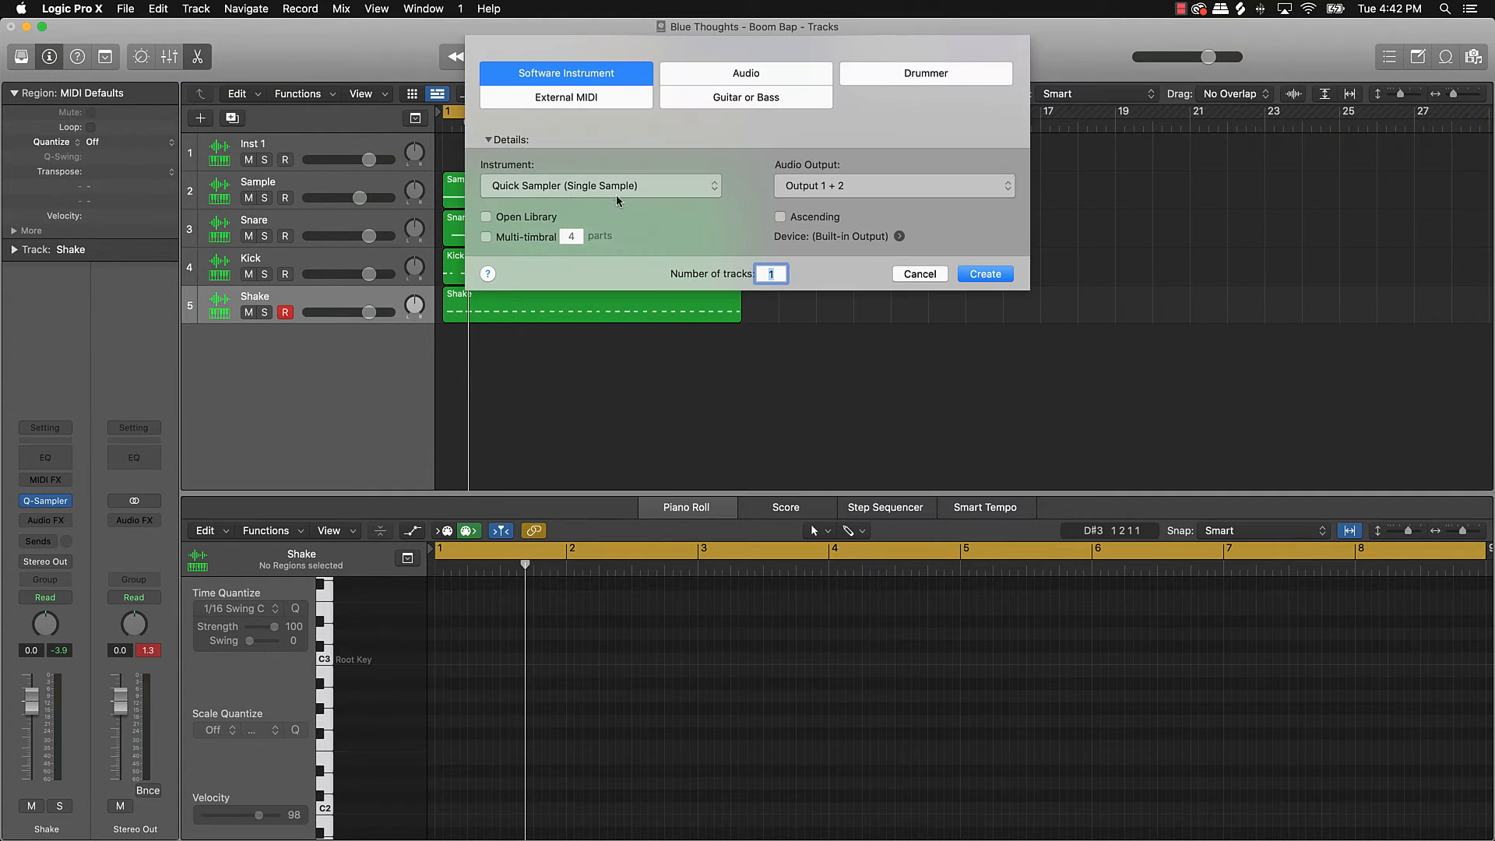
left_click(985, 275)
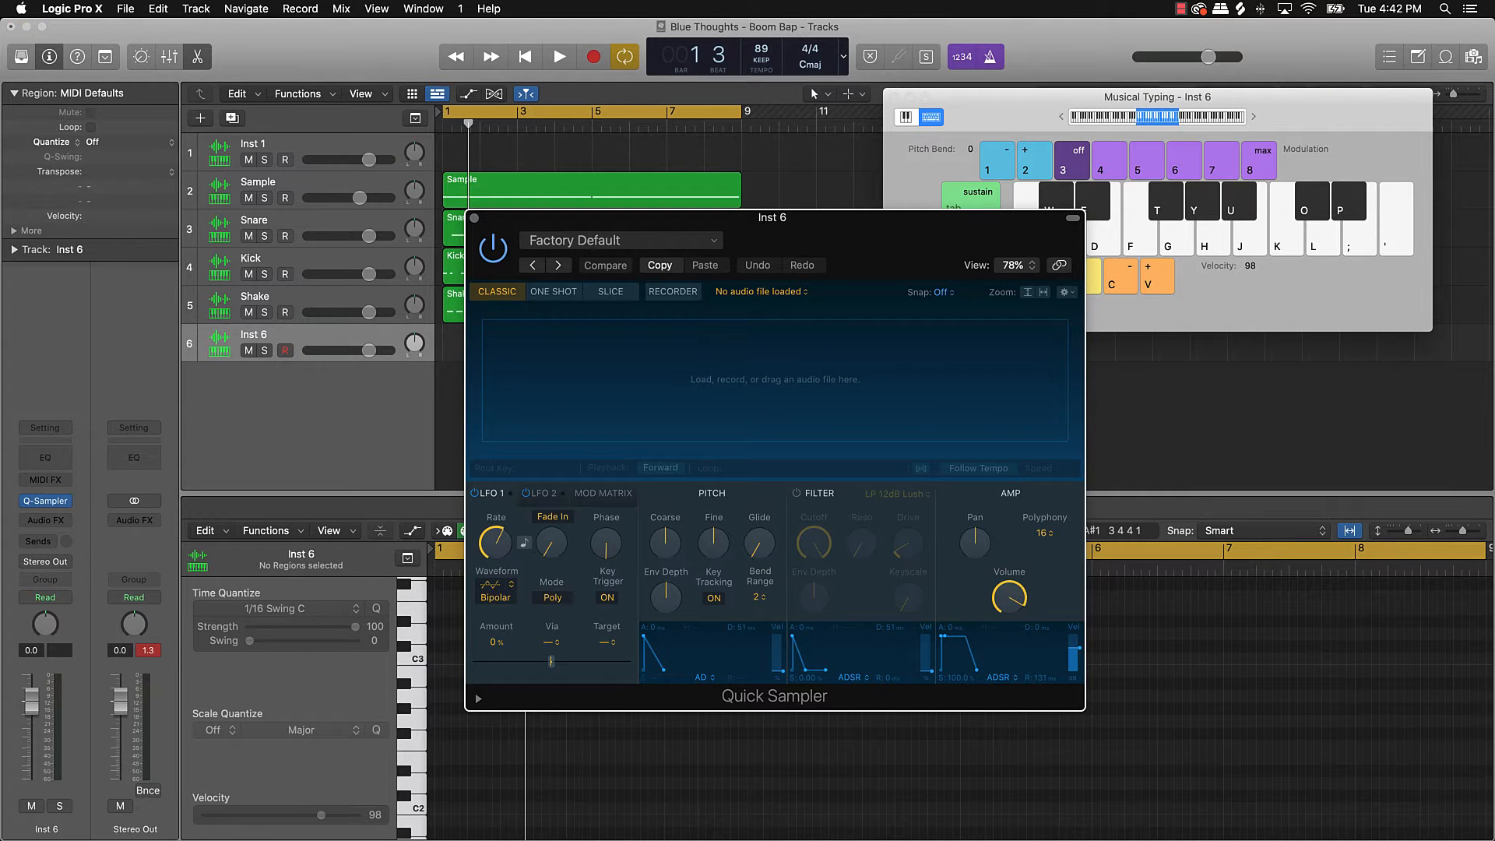
left_click(1088, 838)
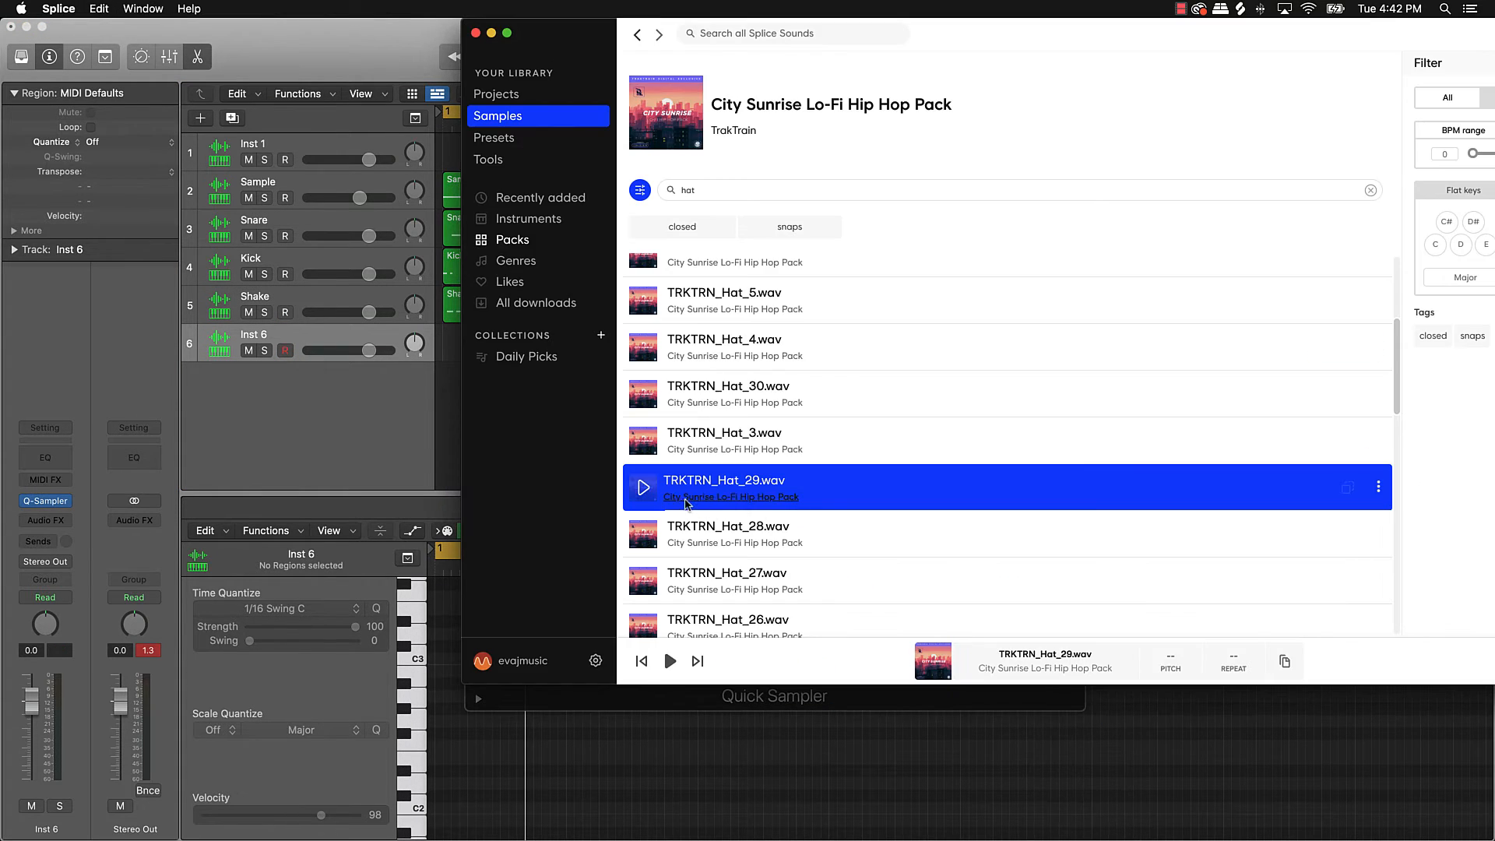
Step: Audition the TRKTRN hi-hat samples in Splice and download TRKTRN_Hat_22.wav for one credit
left_click(651, 537)
scroll(651, 537, "down", 2)
left_click(643, 502)
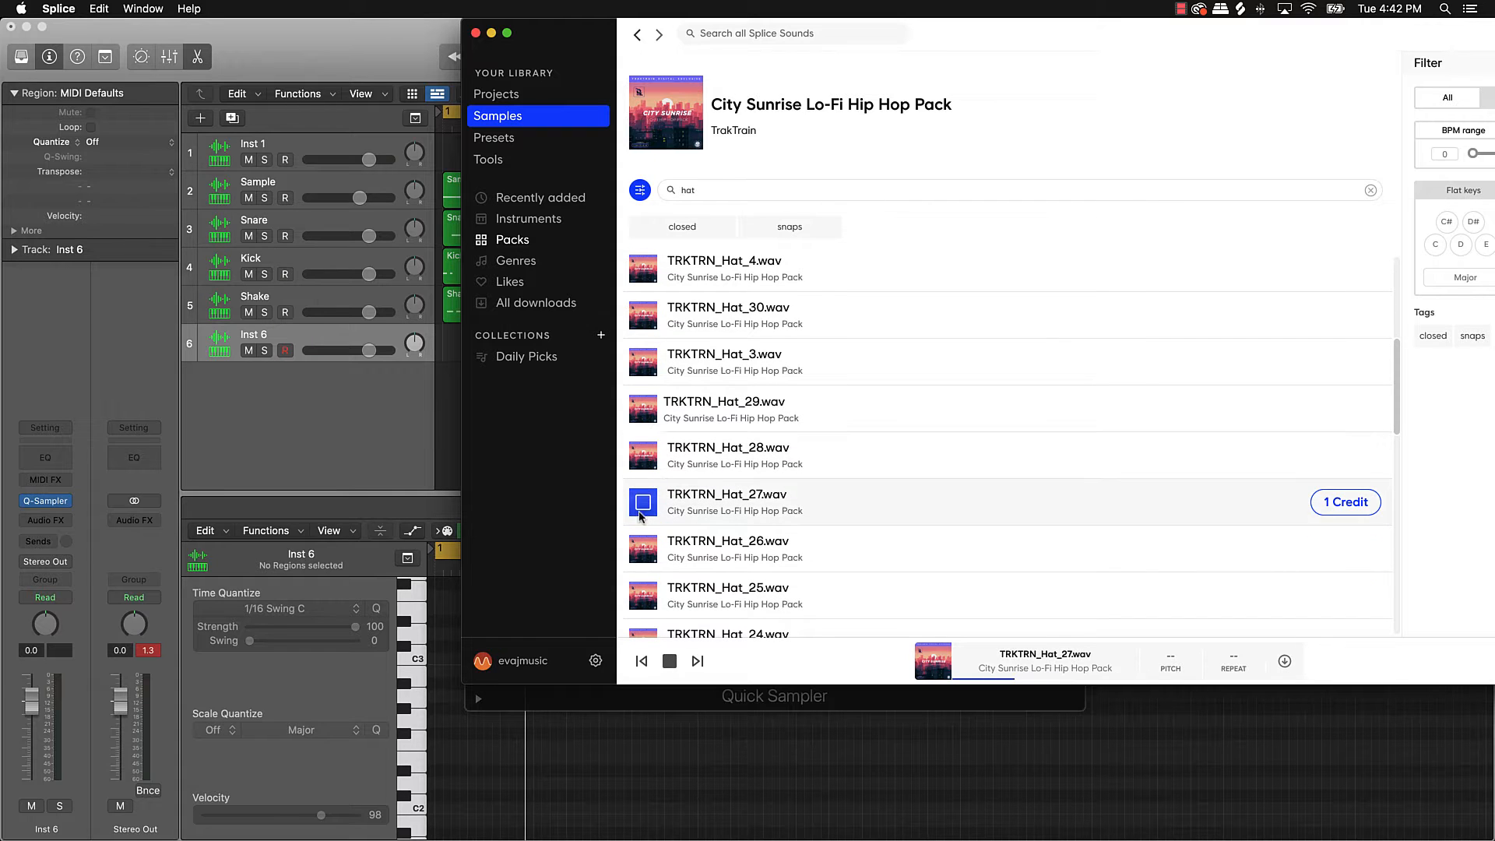
left_click(643, 548)
left_click(643, 595)
scroll(637, 545, "down", 3)
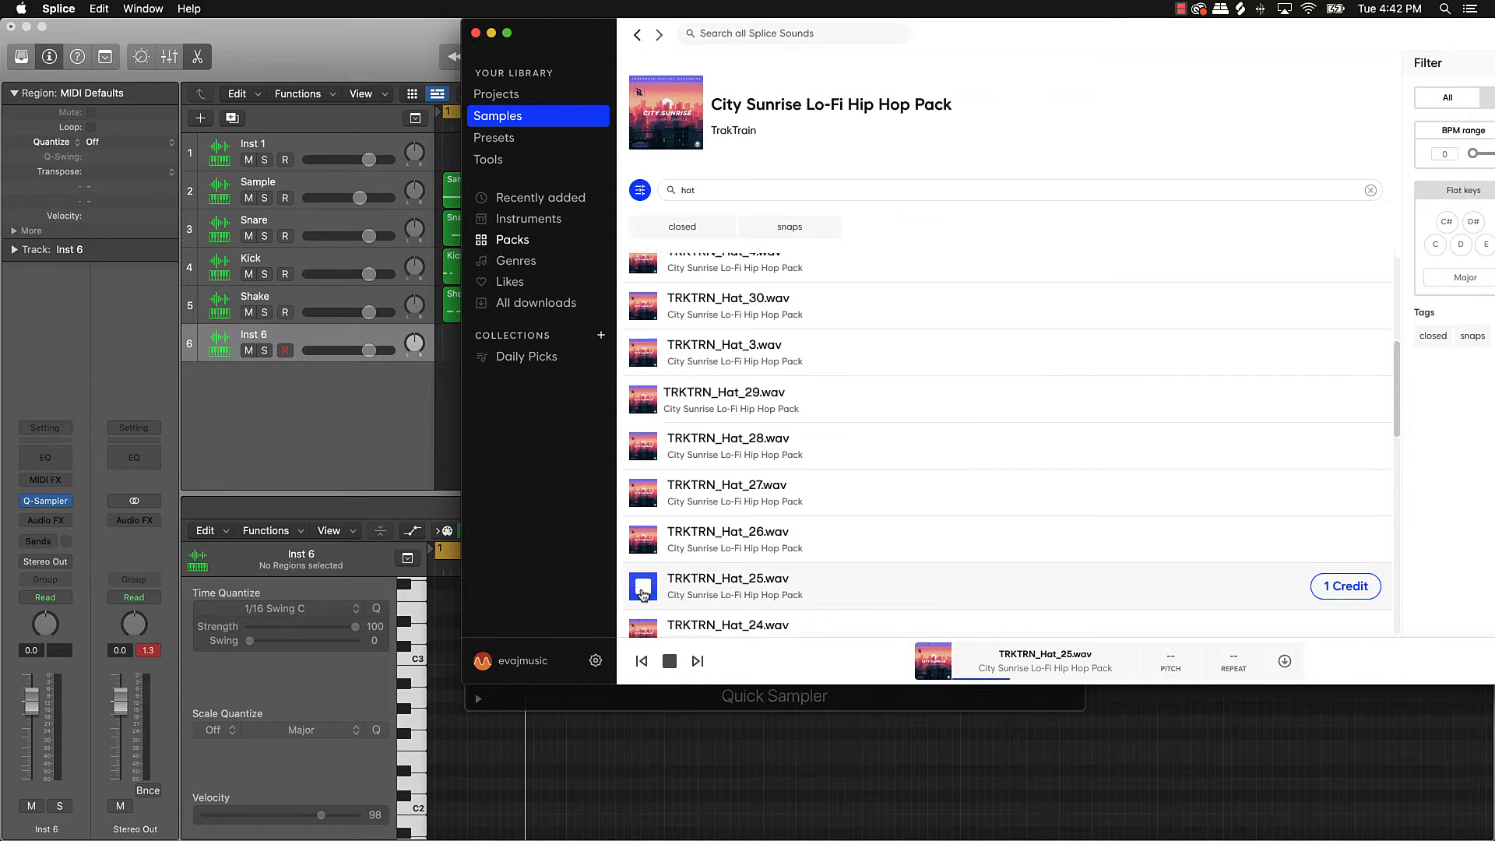
left_click(643, 533)
left_click(643, 579)
scroll(645, 543, "down", 2)
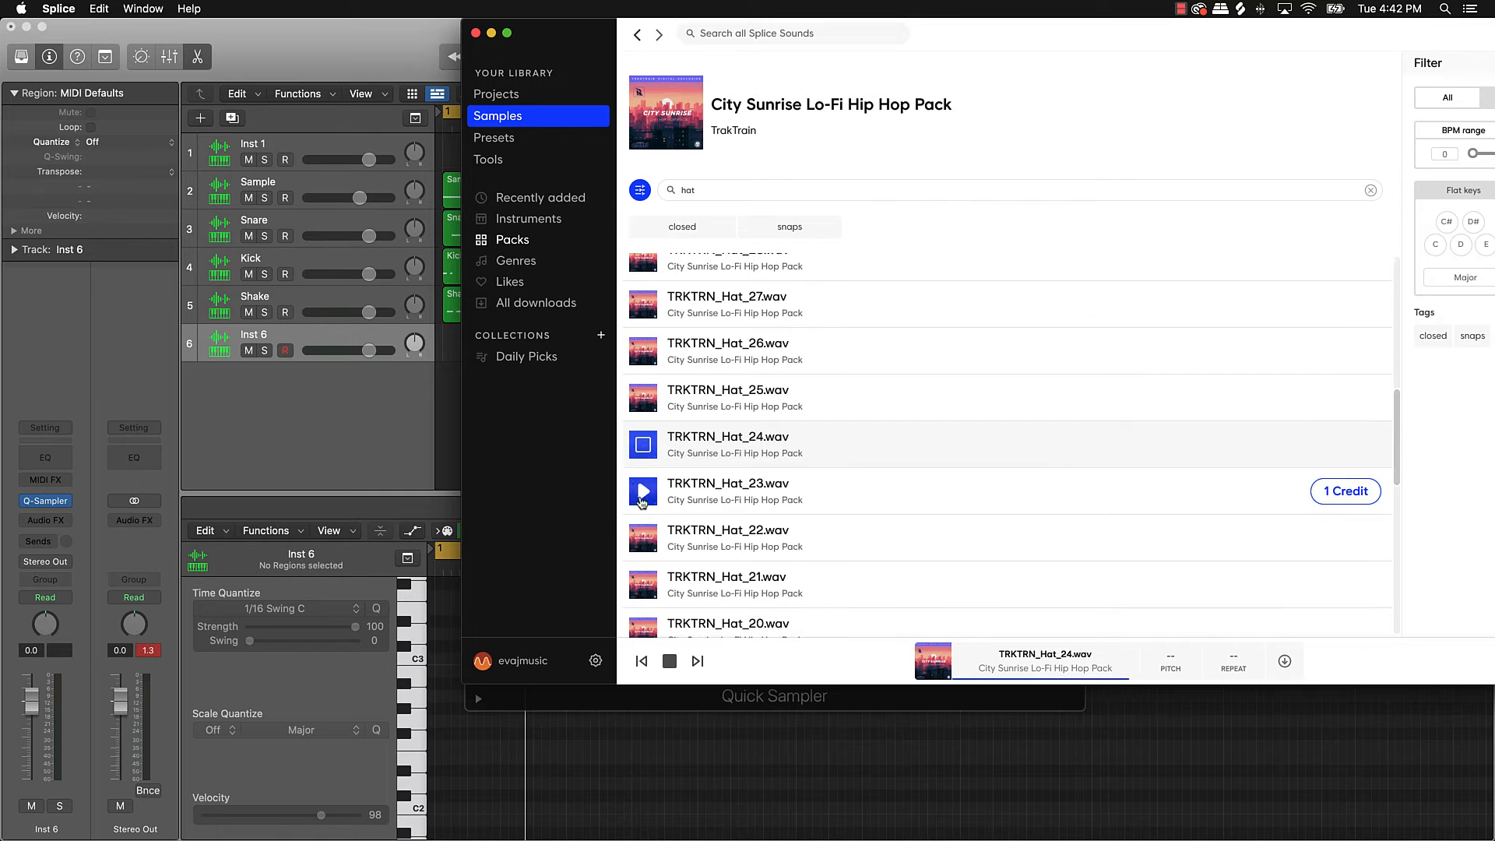
left_click(643, 537)
scroll(644, 537, "down", 2)
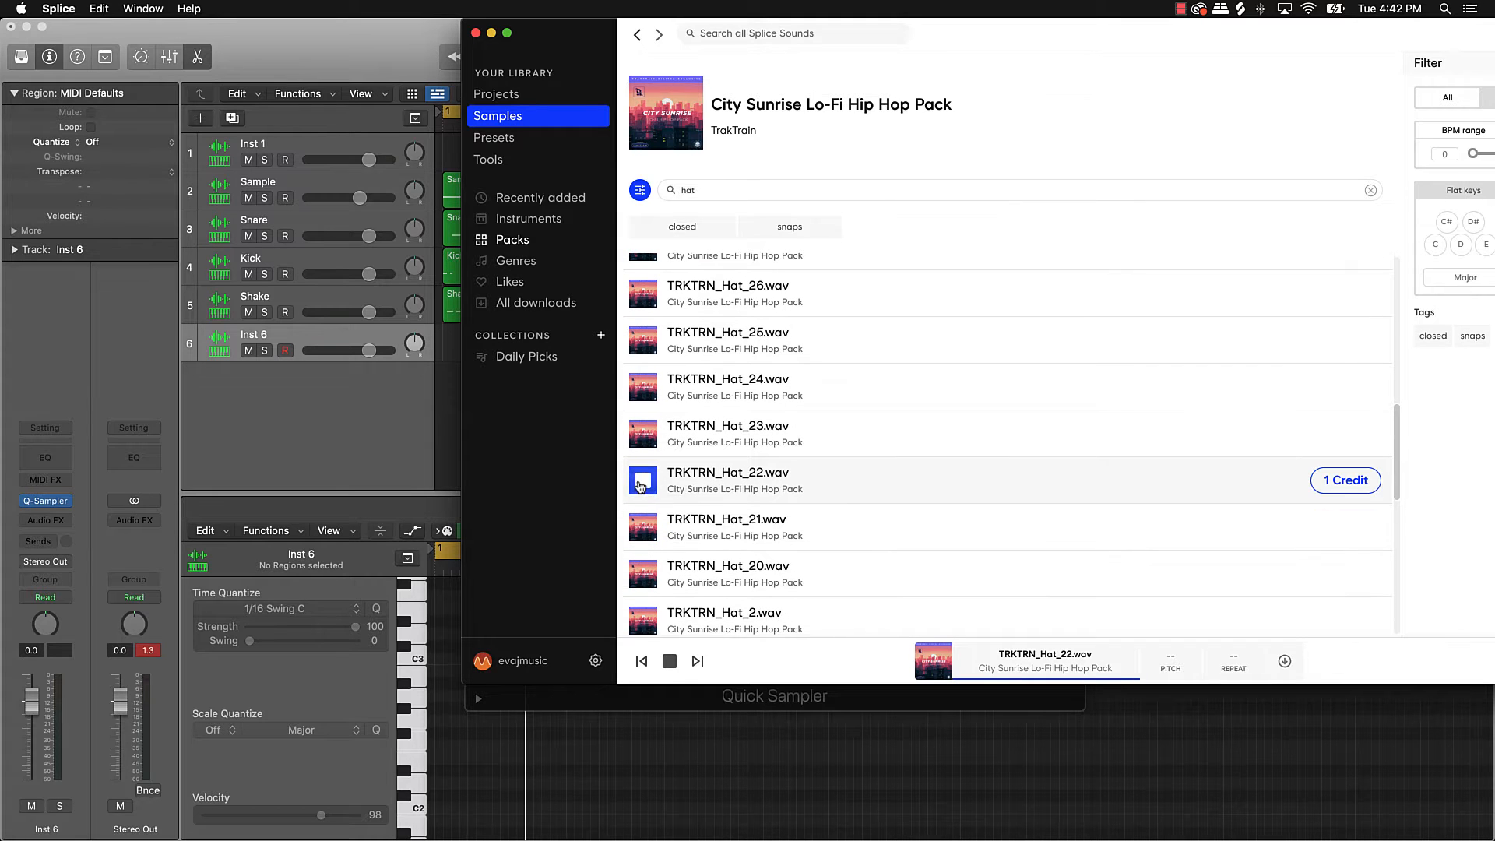
left_click(1335, 481)
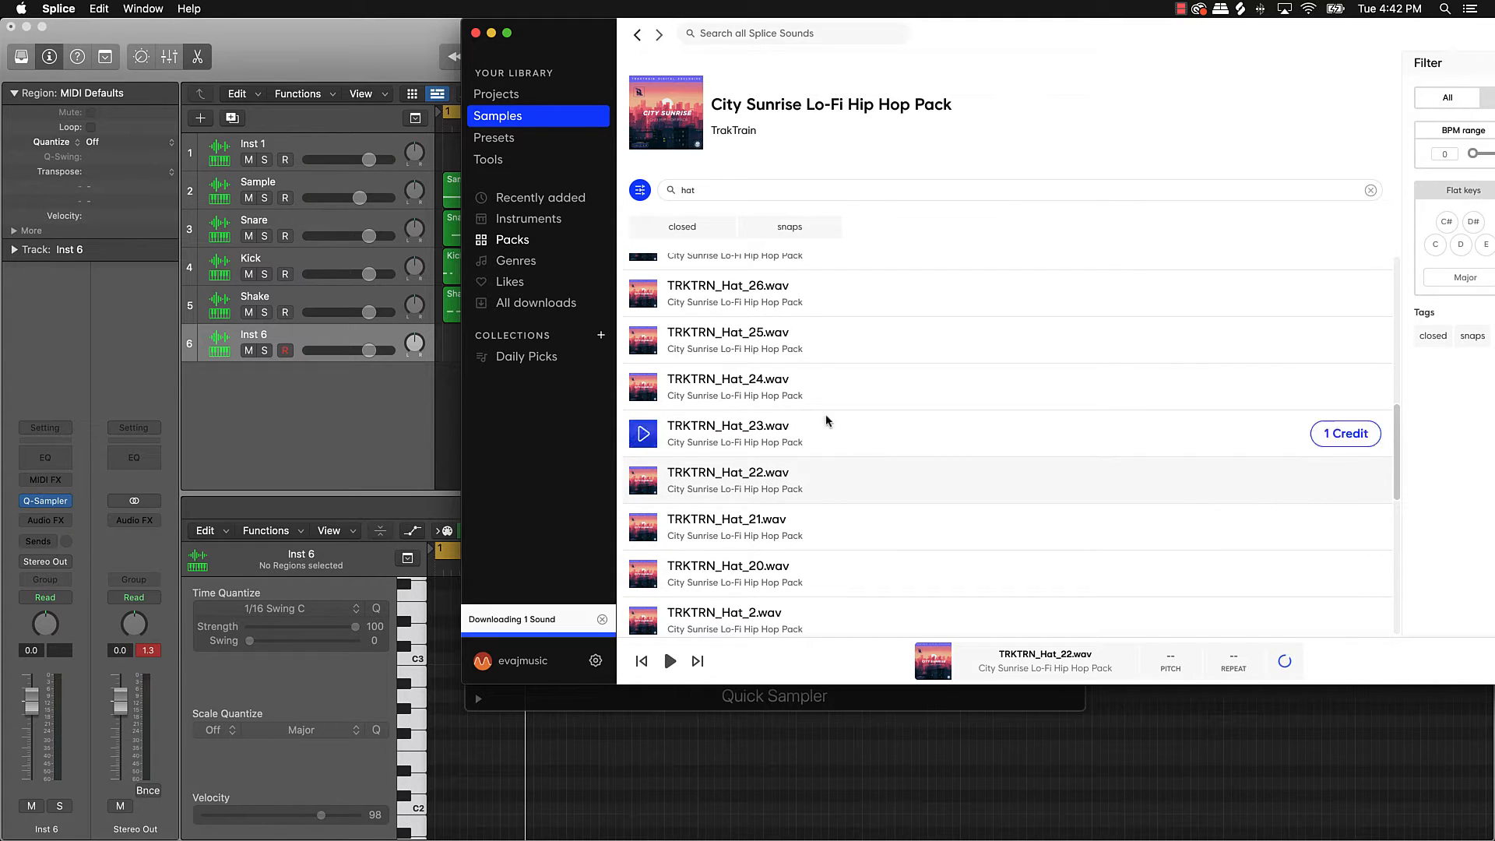
Step: Drag TRKTRN_Hat_22.wav from Splice into Inst 6's Quick Sampler, then hide Splice
left_click_drag(594, 28, 847, 7)
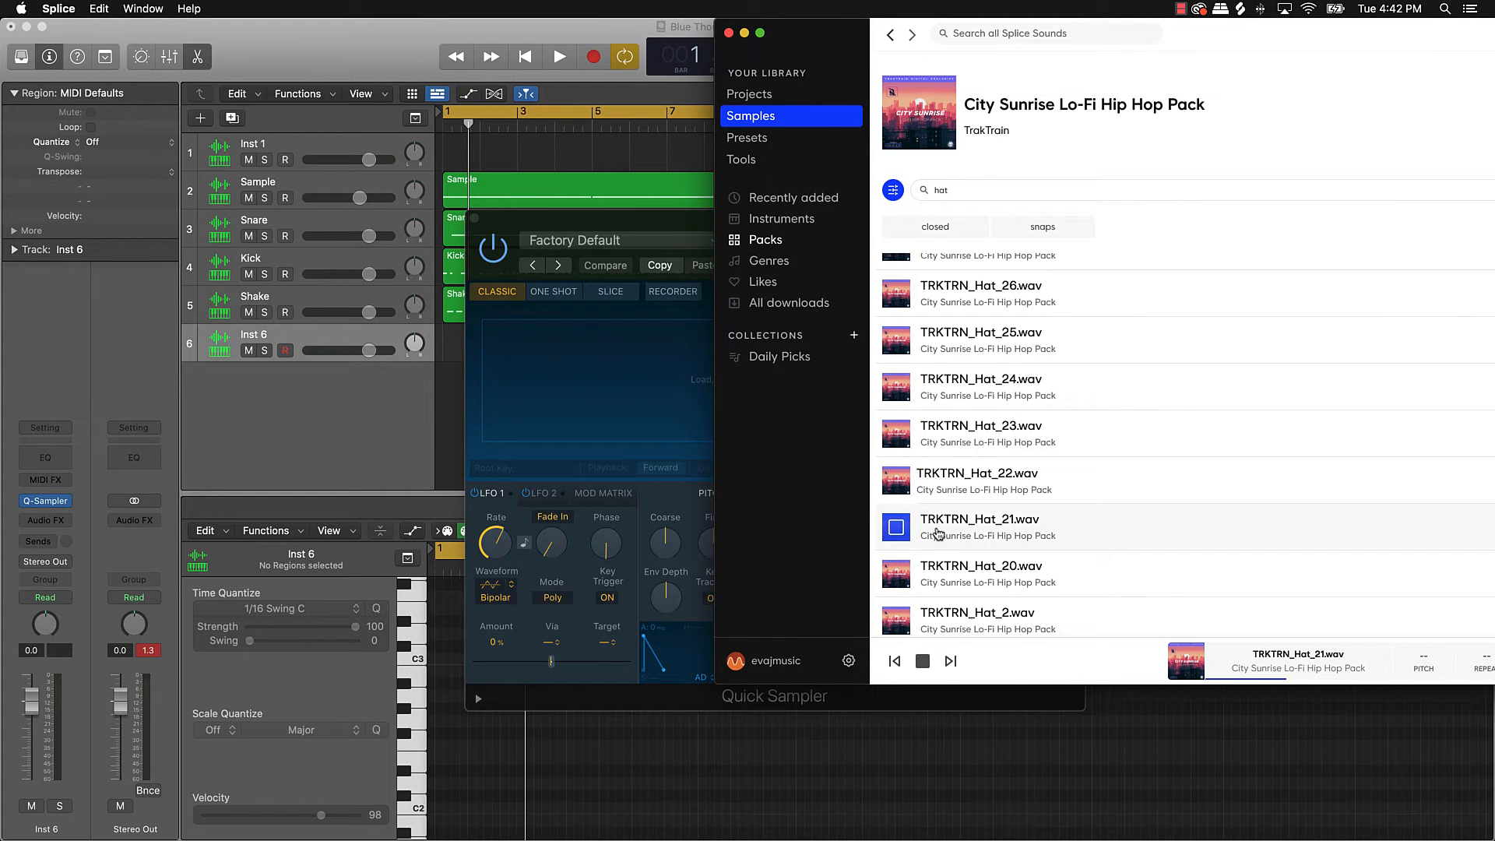
left_click(895, 575)
left_click(896, 621)
scroll(896, 621, "down", 2)
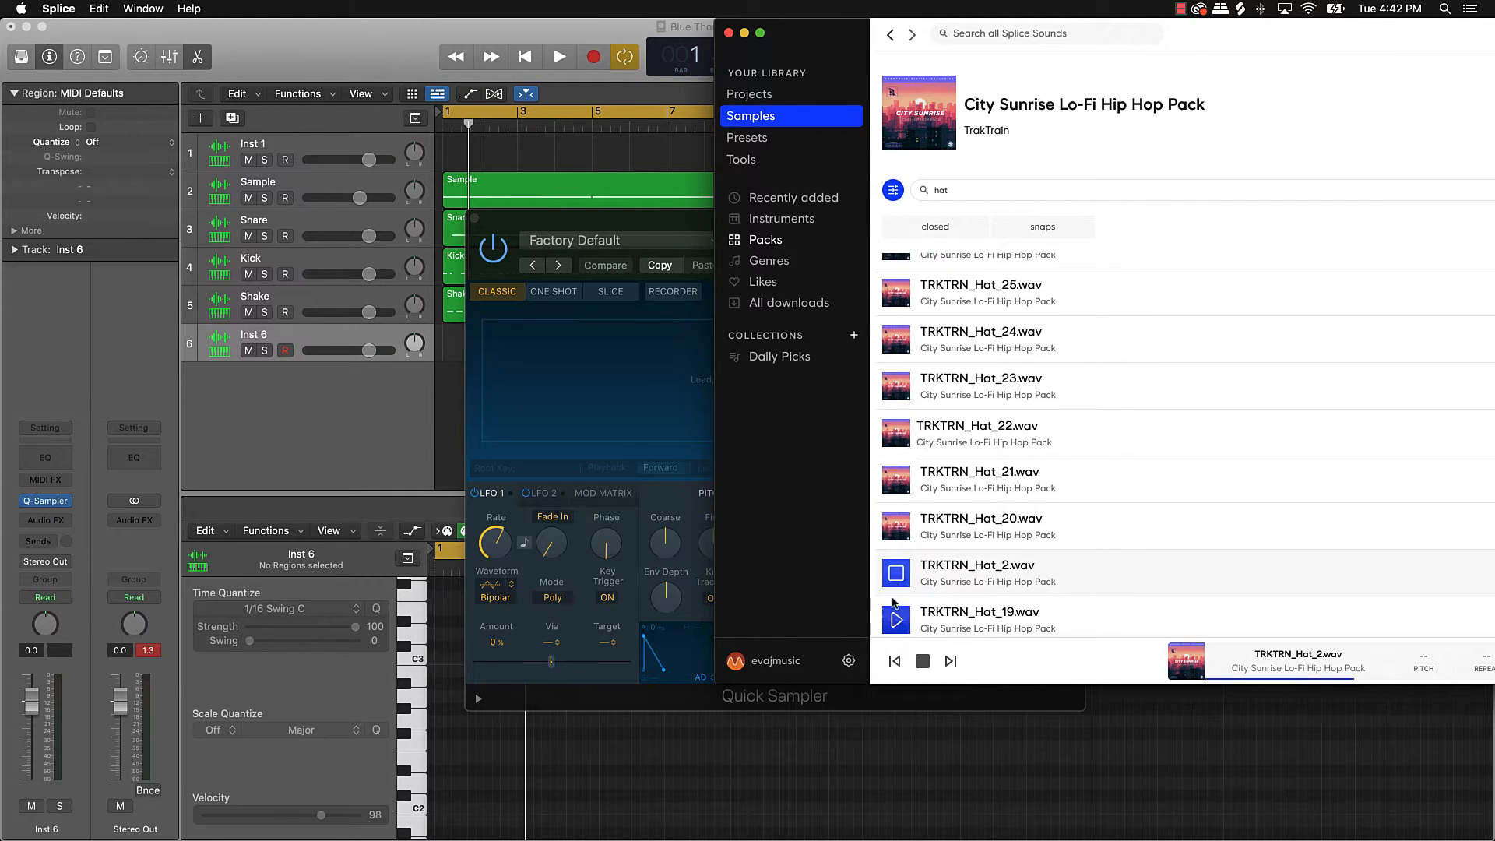
left_click(897, 433)
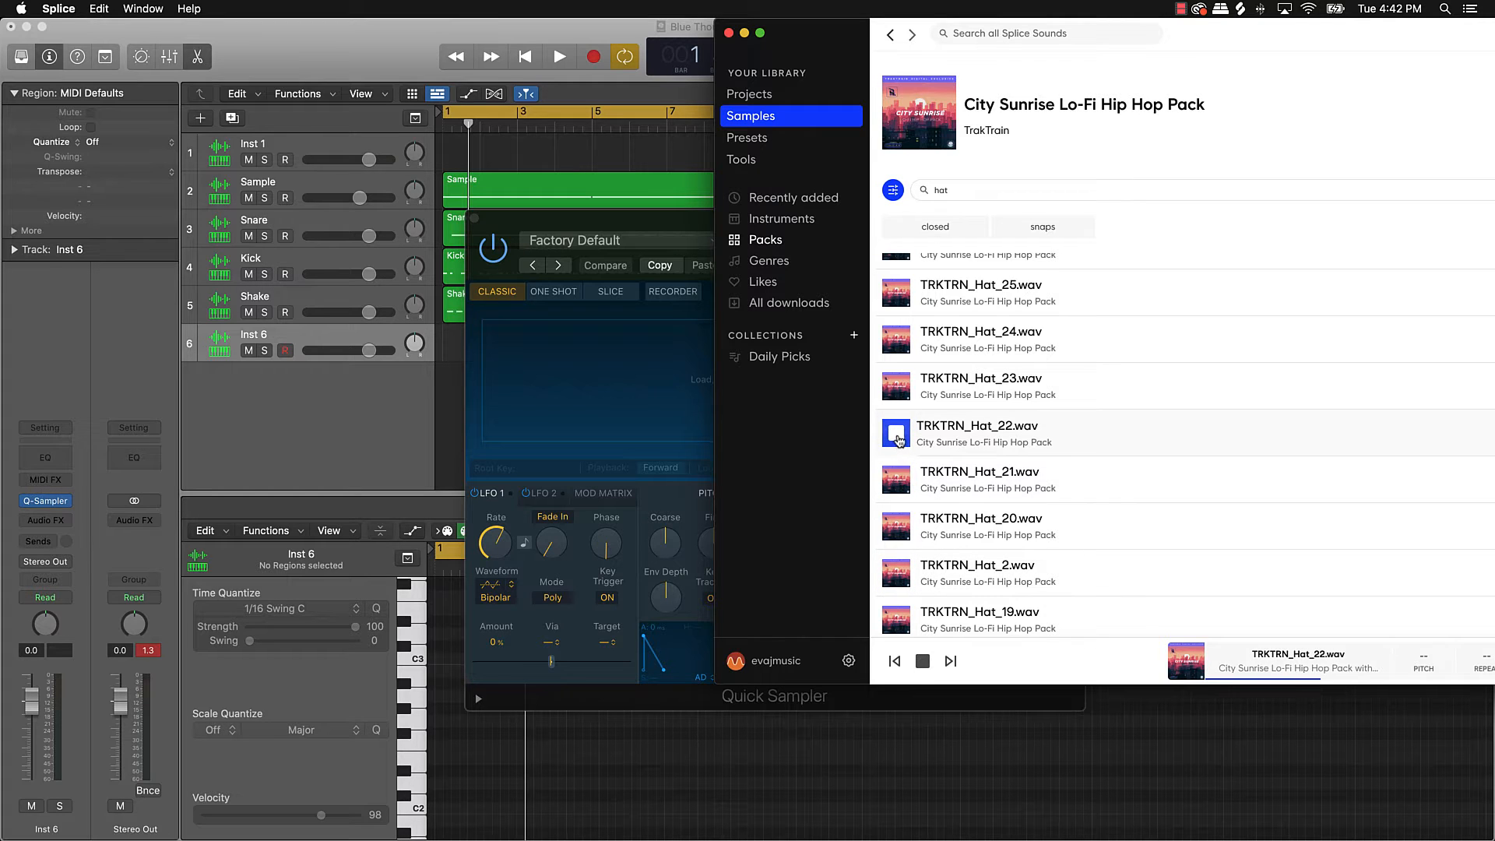
left_click_drag(899, 441, 610, 409)
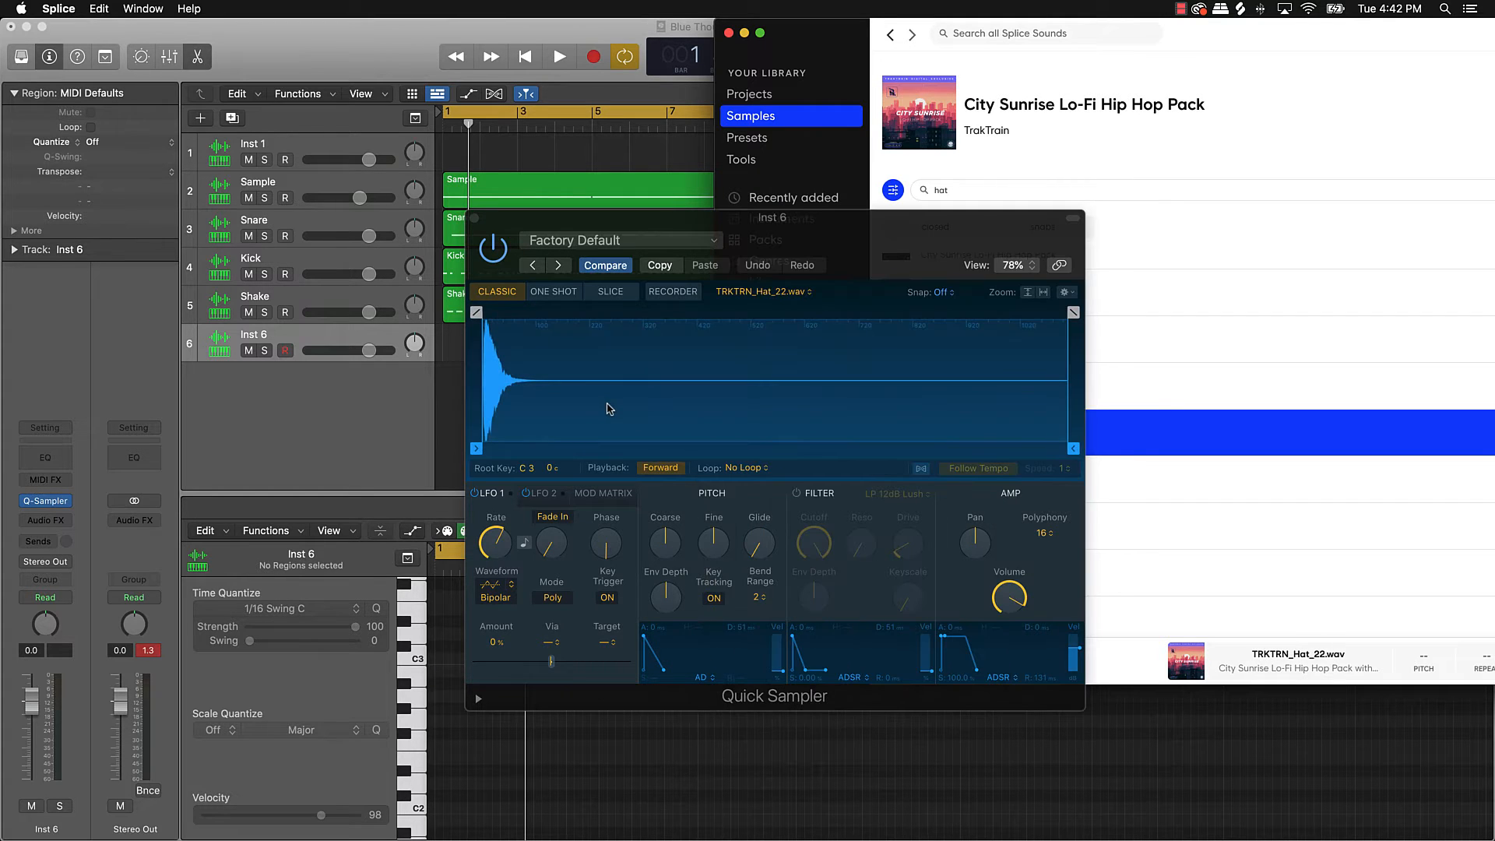
left_click(744, 33)
Step: Move the Quick Sampler aside and trigger the hat with Musical Typing keys K, L and J
left_click_drag(885, 230, 617, 237)
key("k")
key("l")
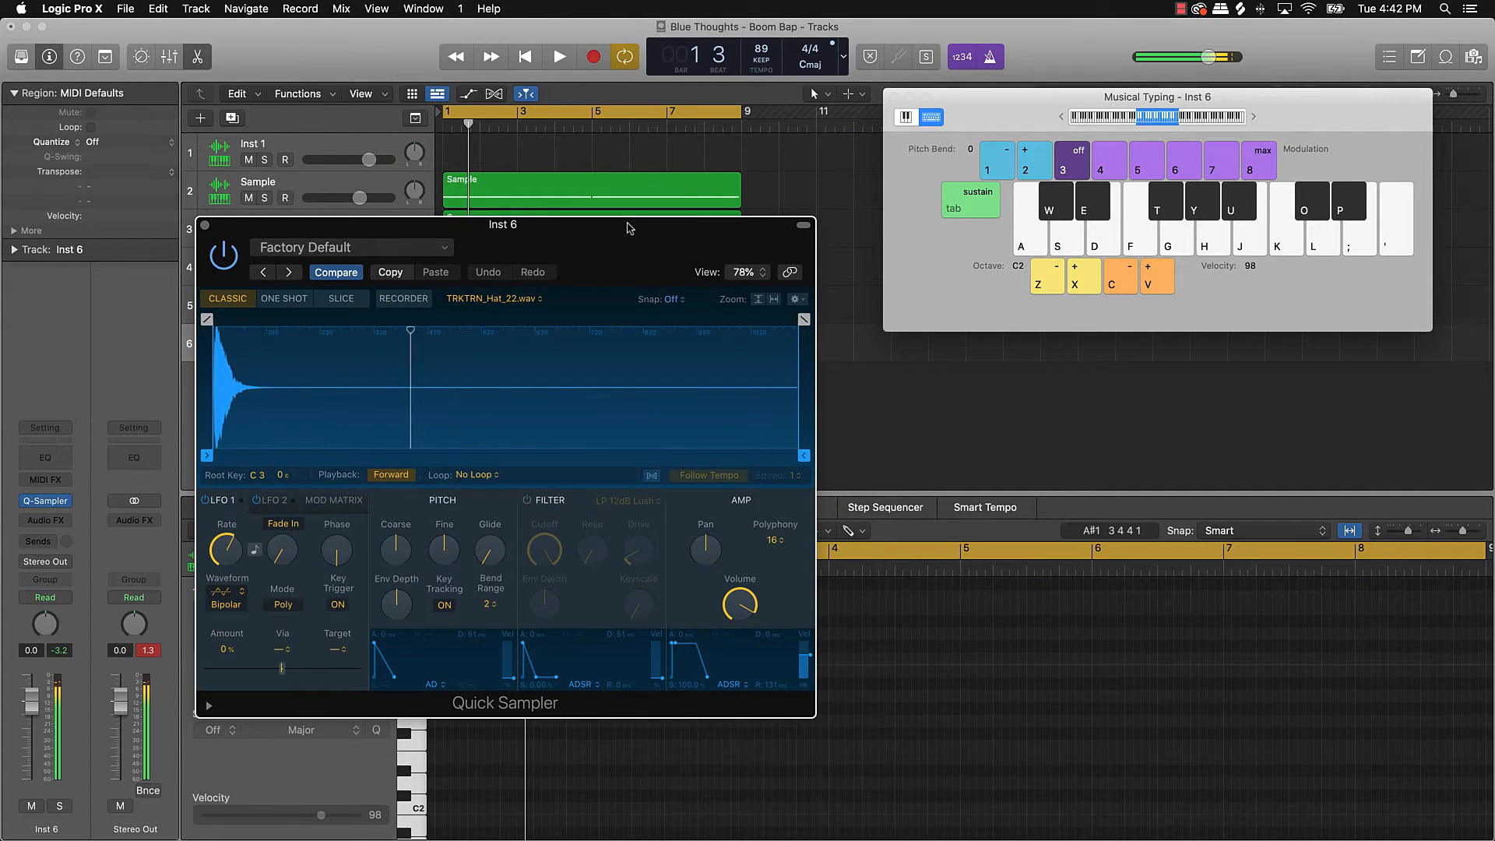
key("j")
key("k")
Step: Tap the hi-hat on K over the playing beat, then stop and close Quick Sampler
key("space")
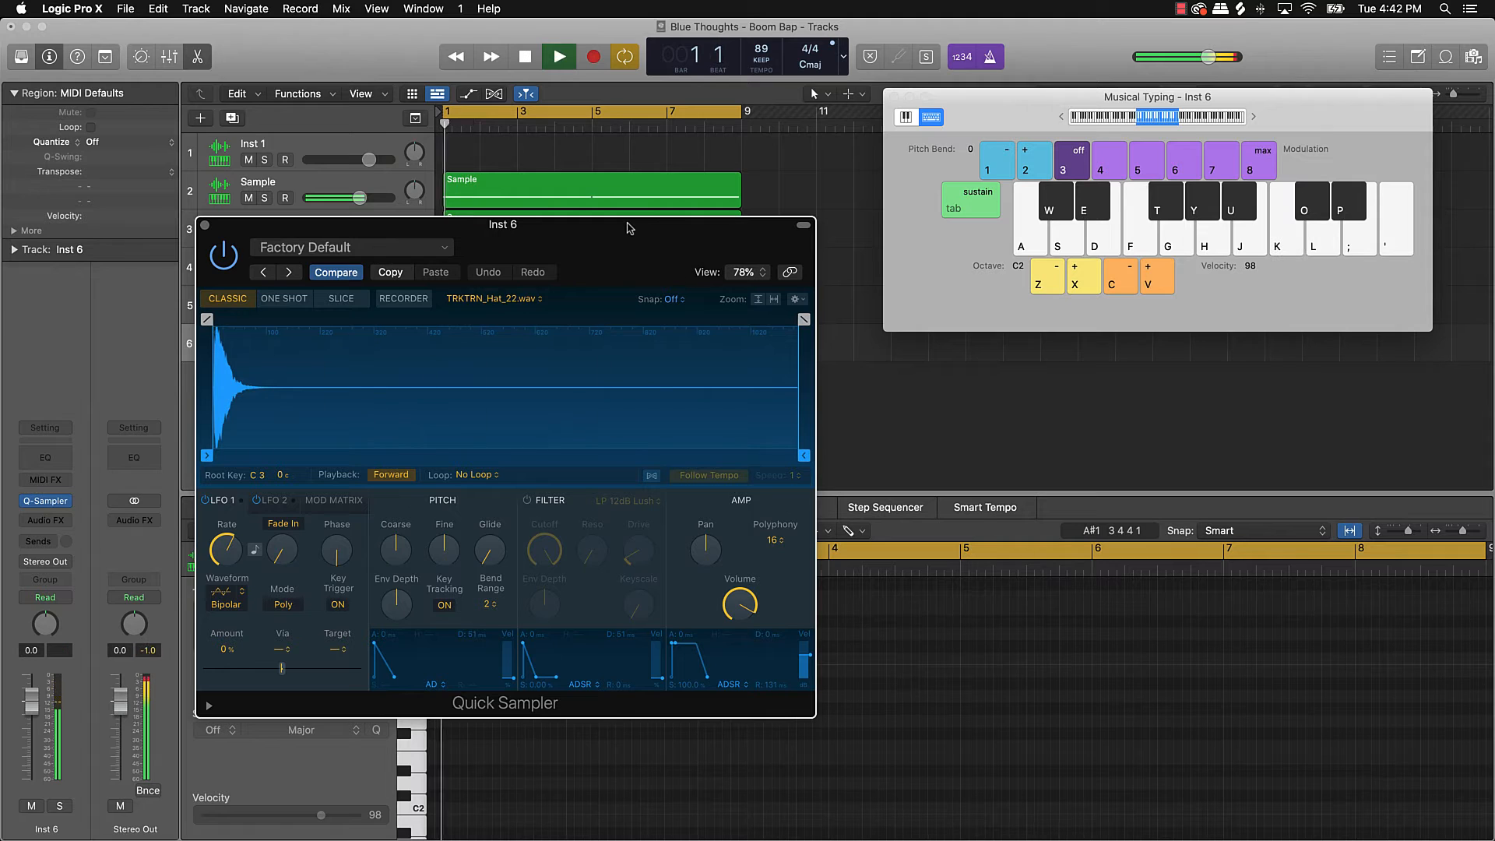
key("k")
key("k")
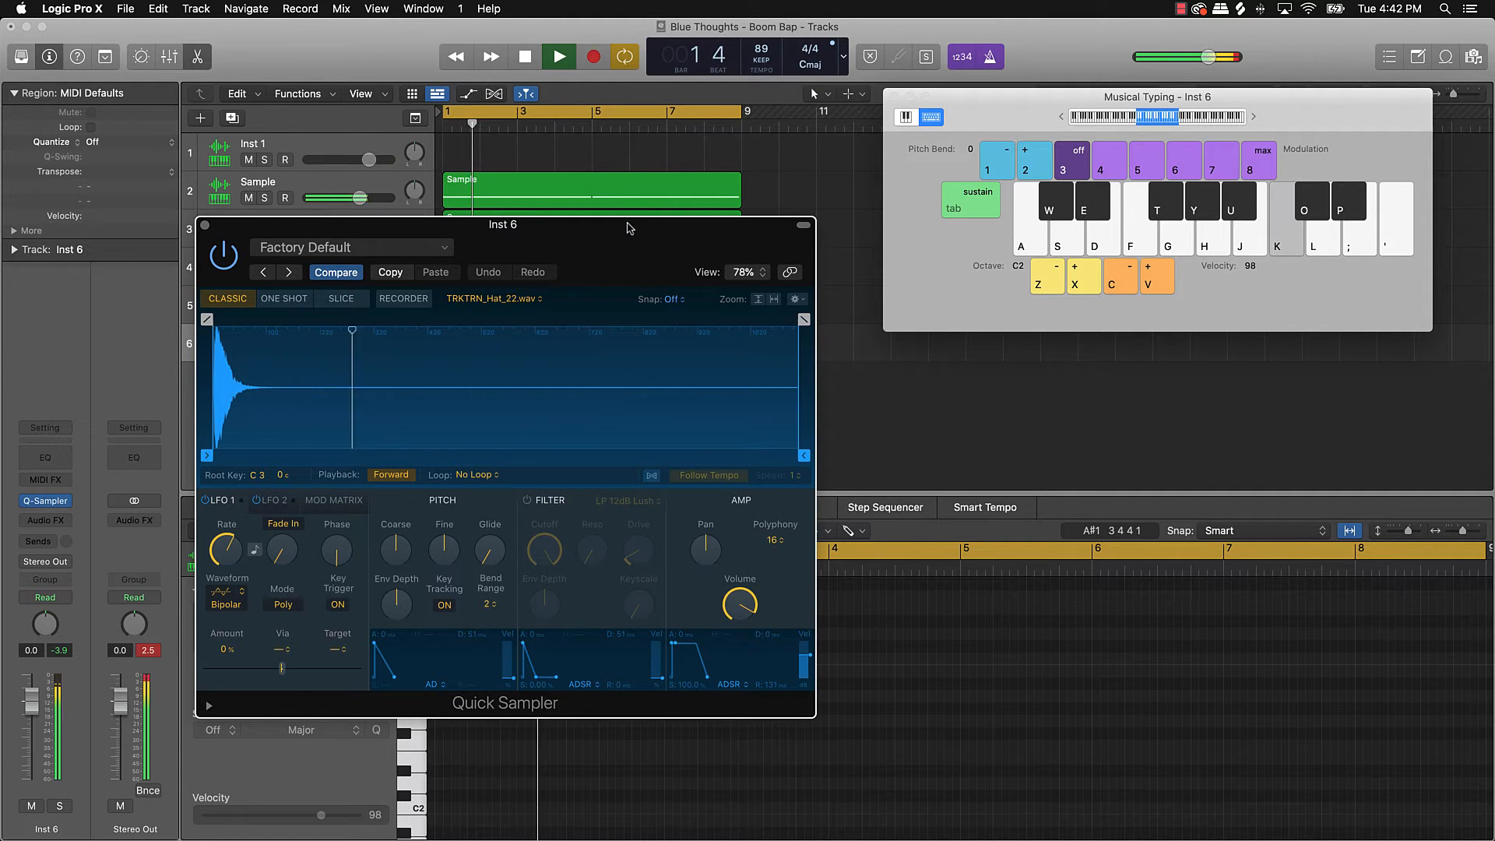
key("k")
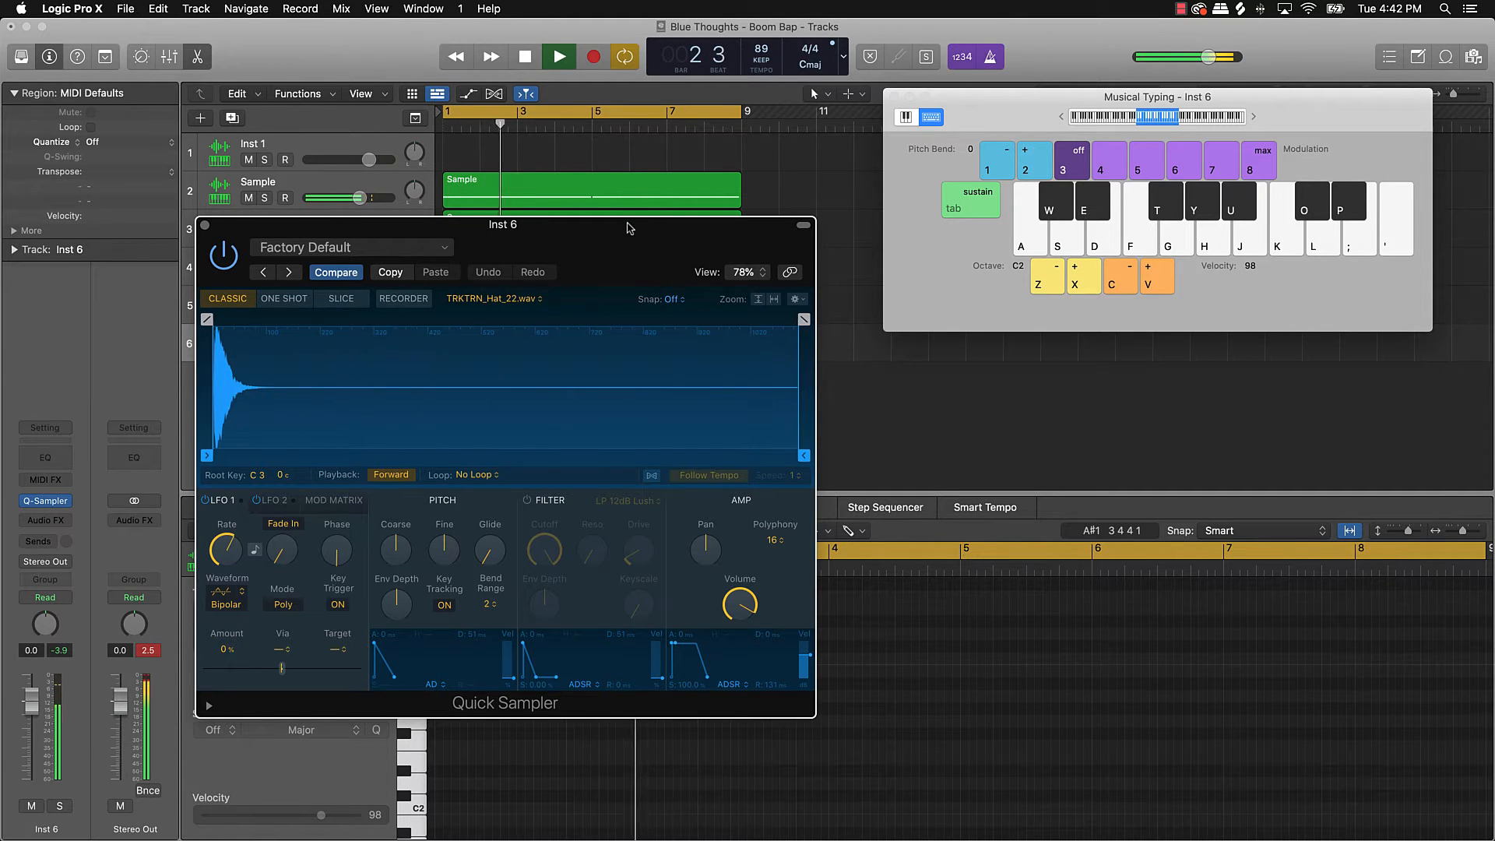
key("k")
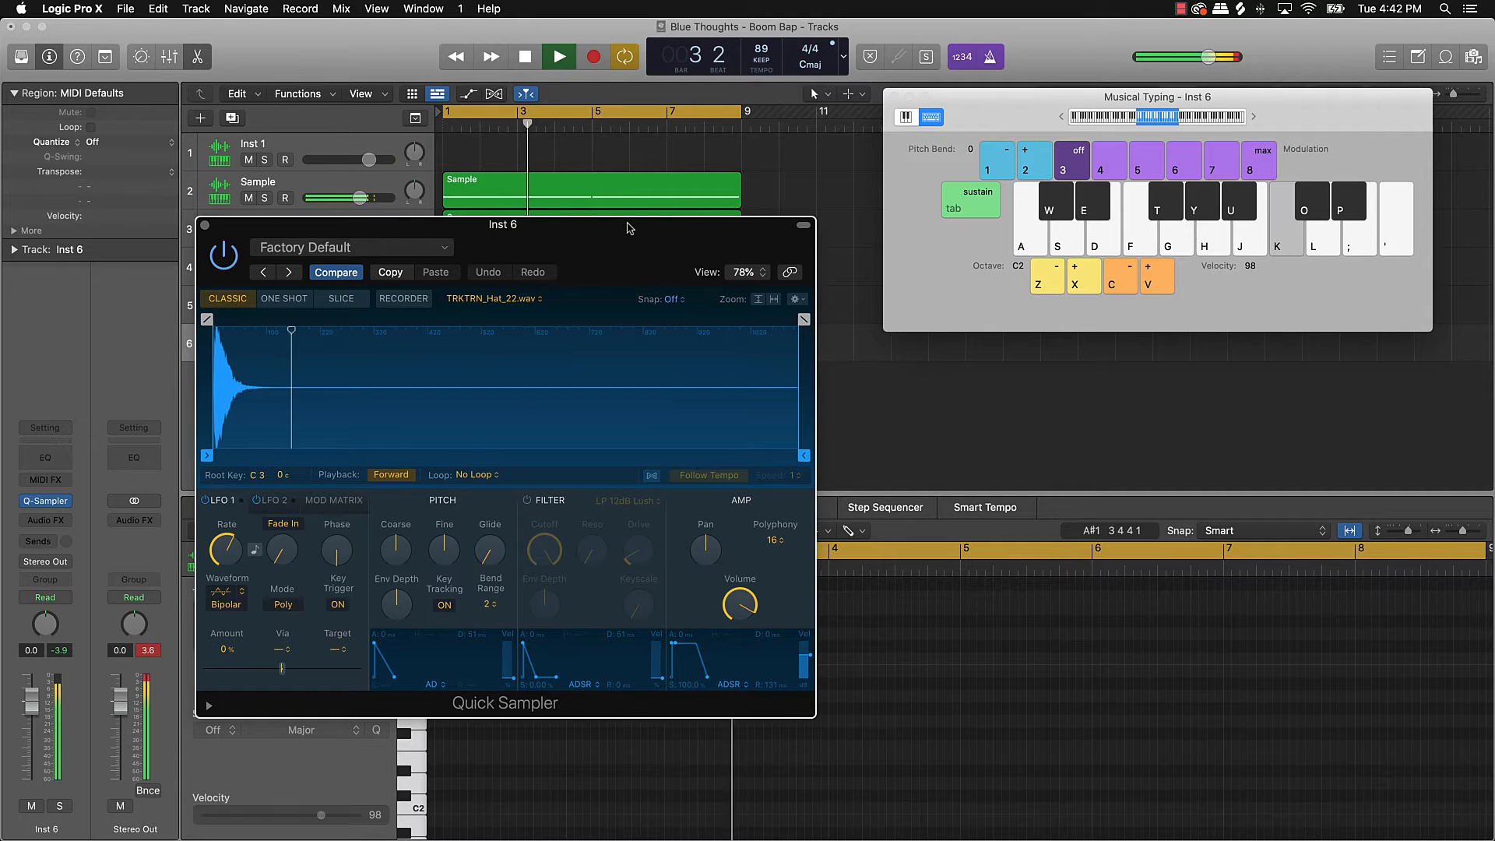
key("k")
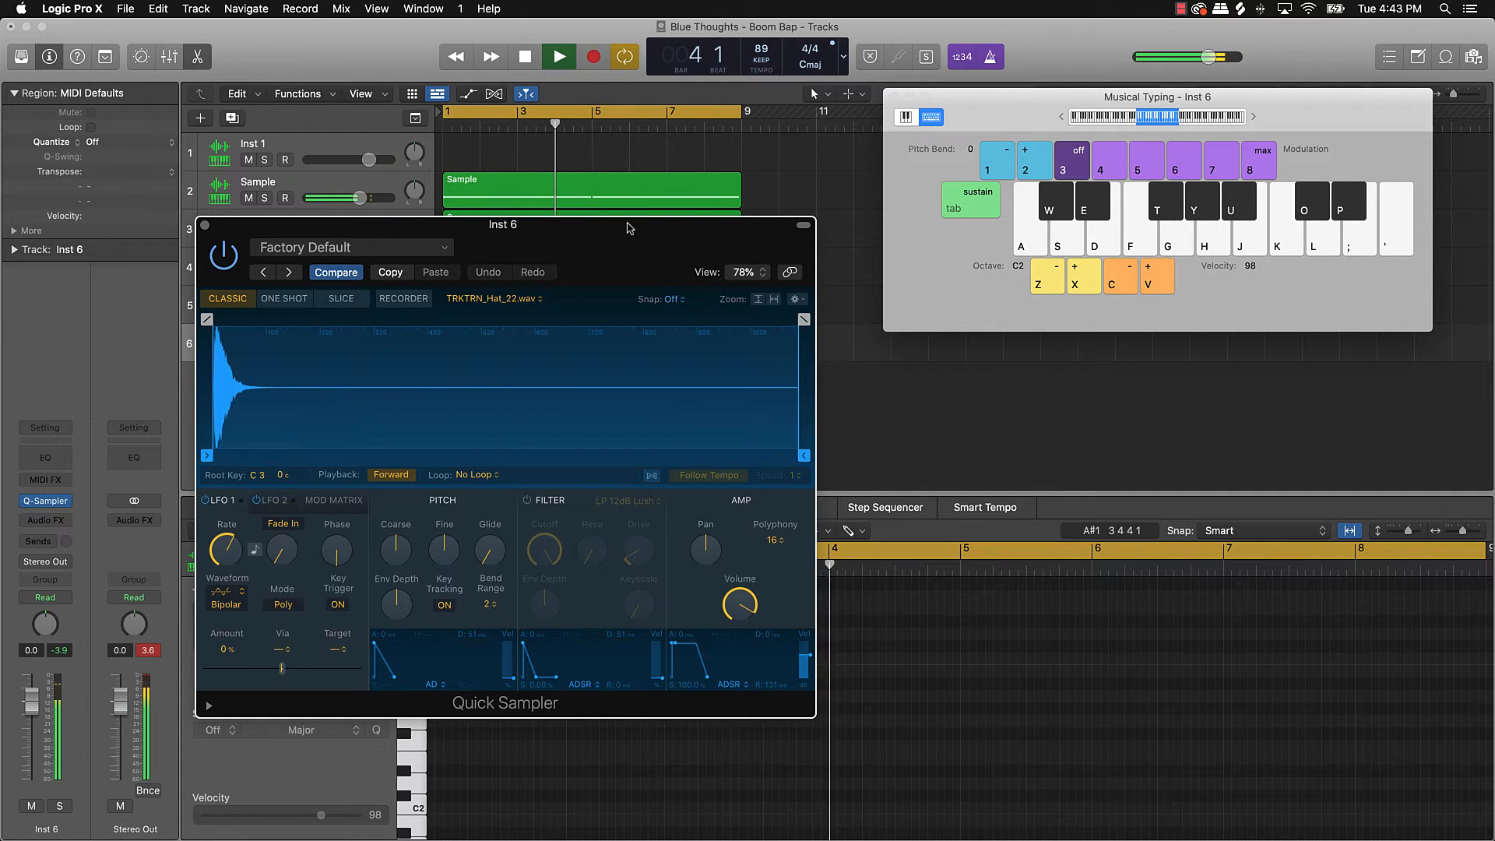
key("k")
key("space")
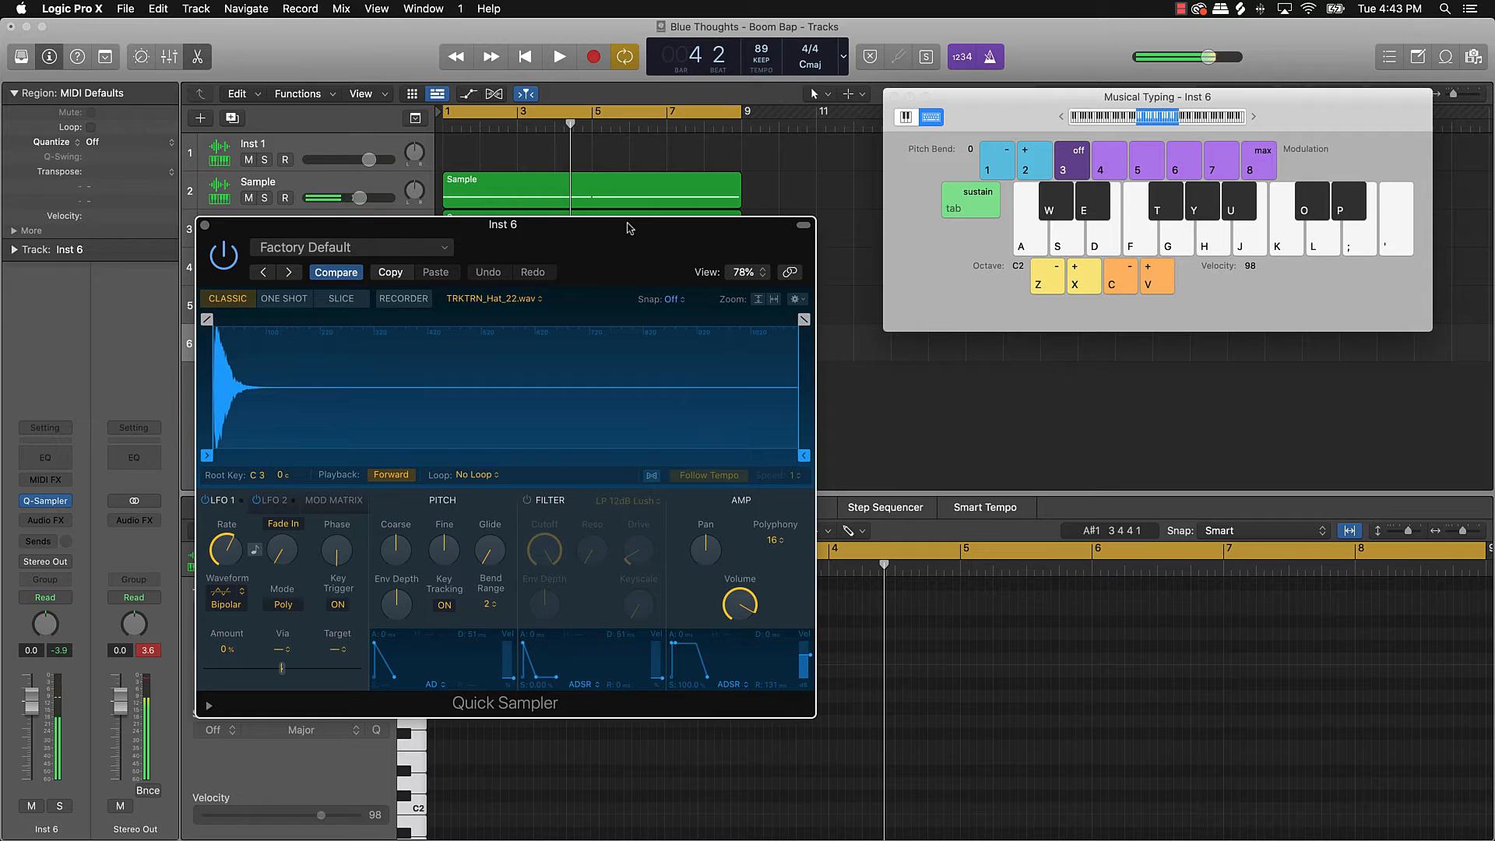
left_click(205, 226)
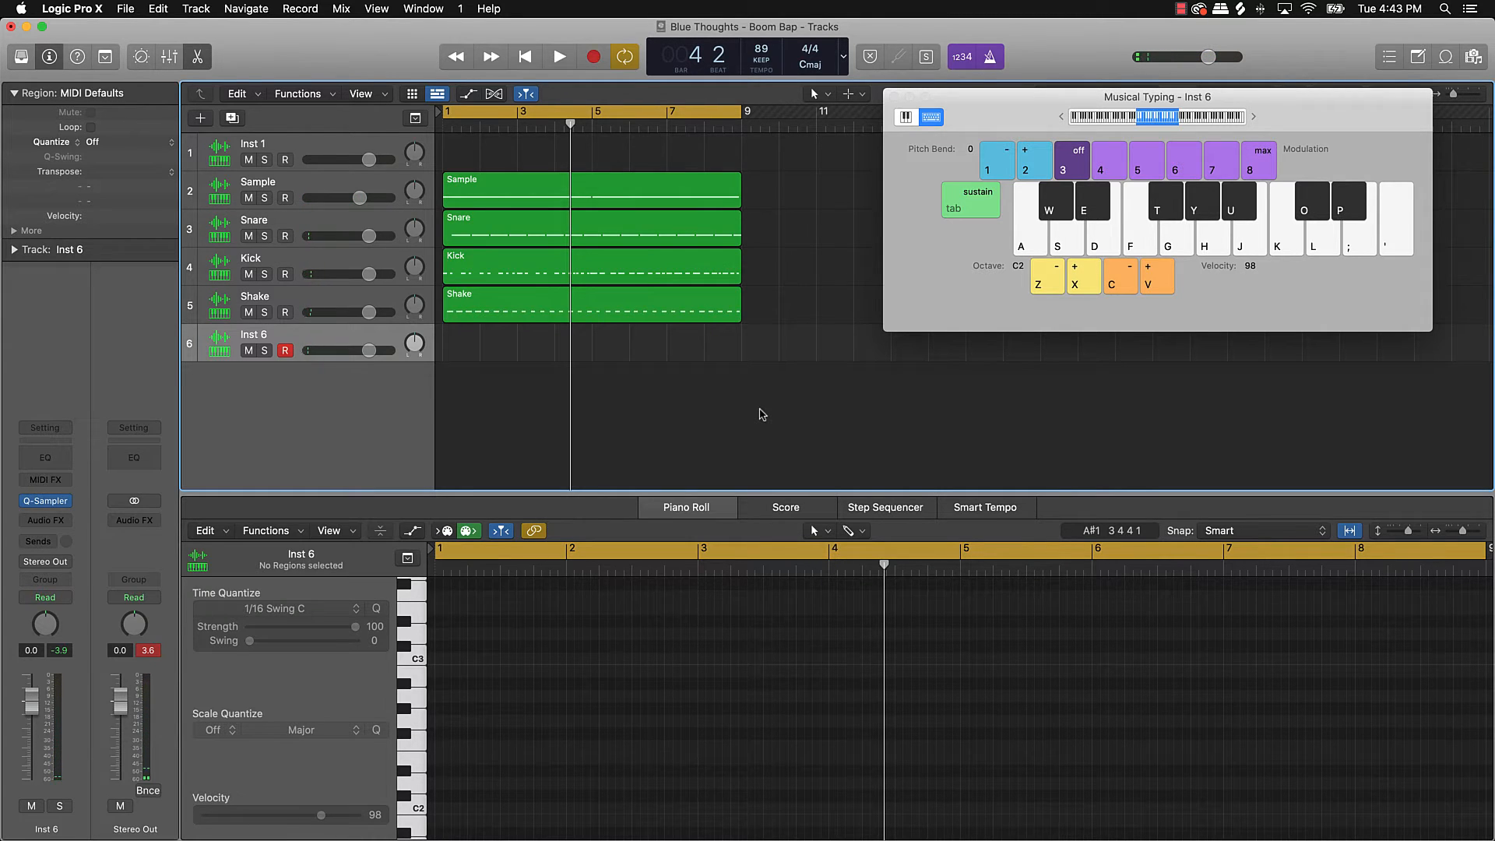
Step: Record a first hi-hat take on Inst 6 from the start, then undo it
key("Return")
key("k")
key("space")
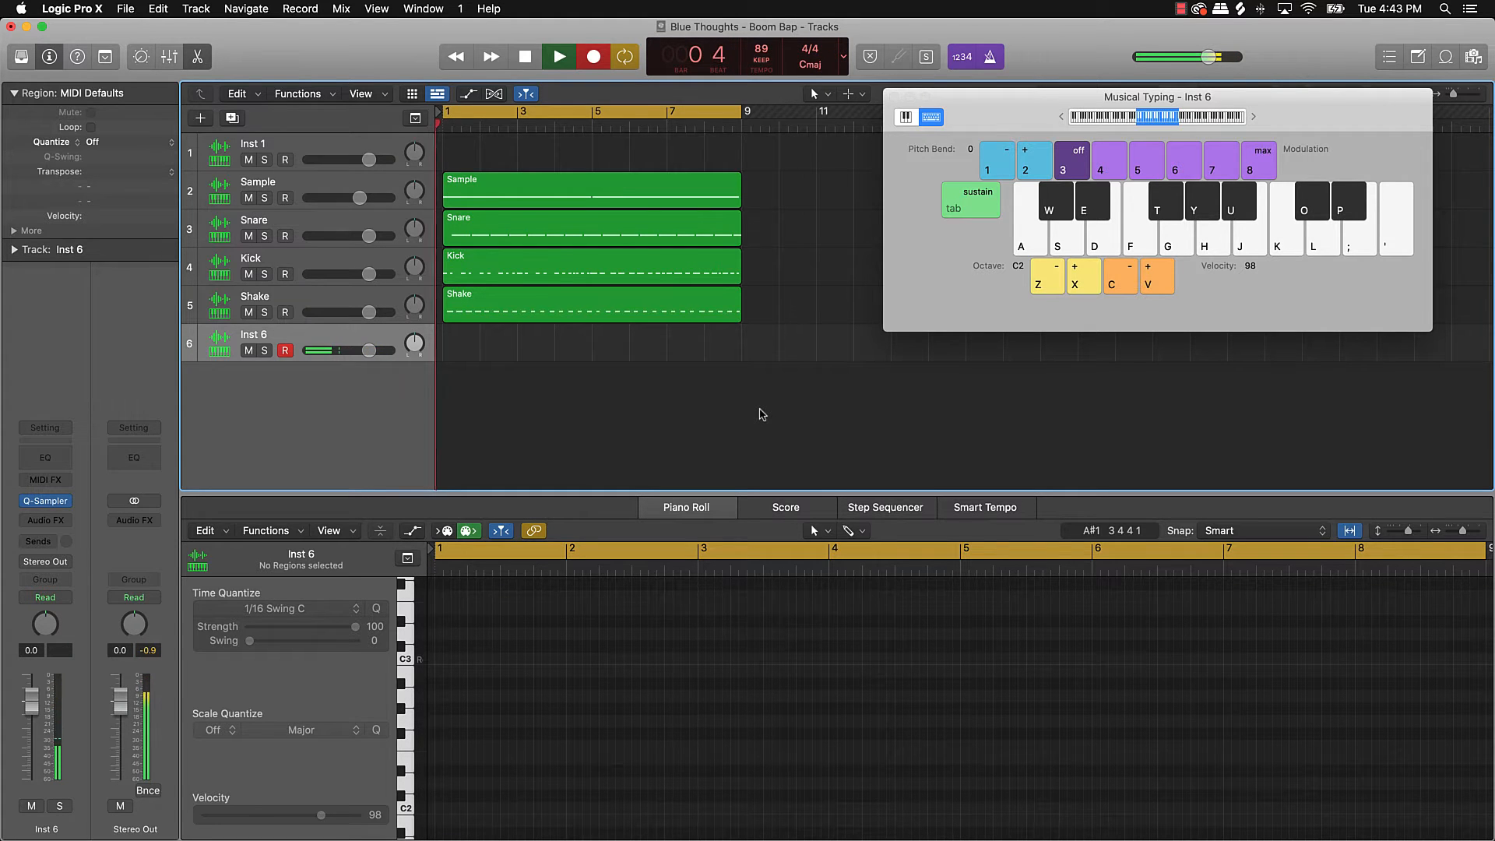
key("k")
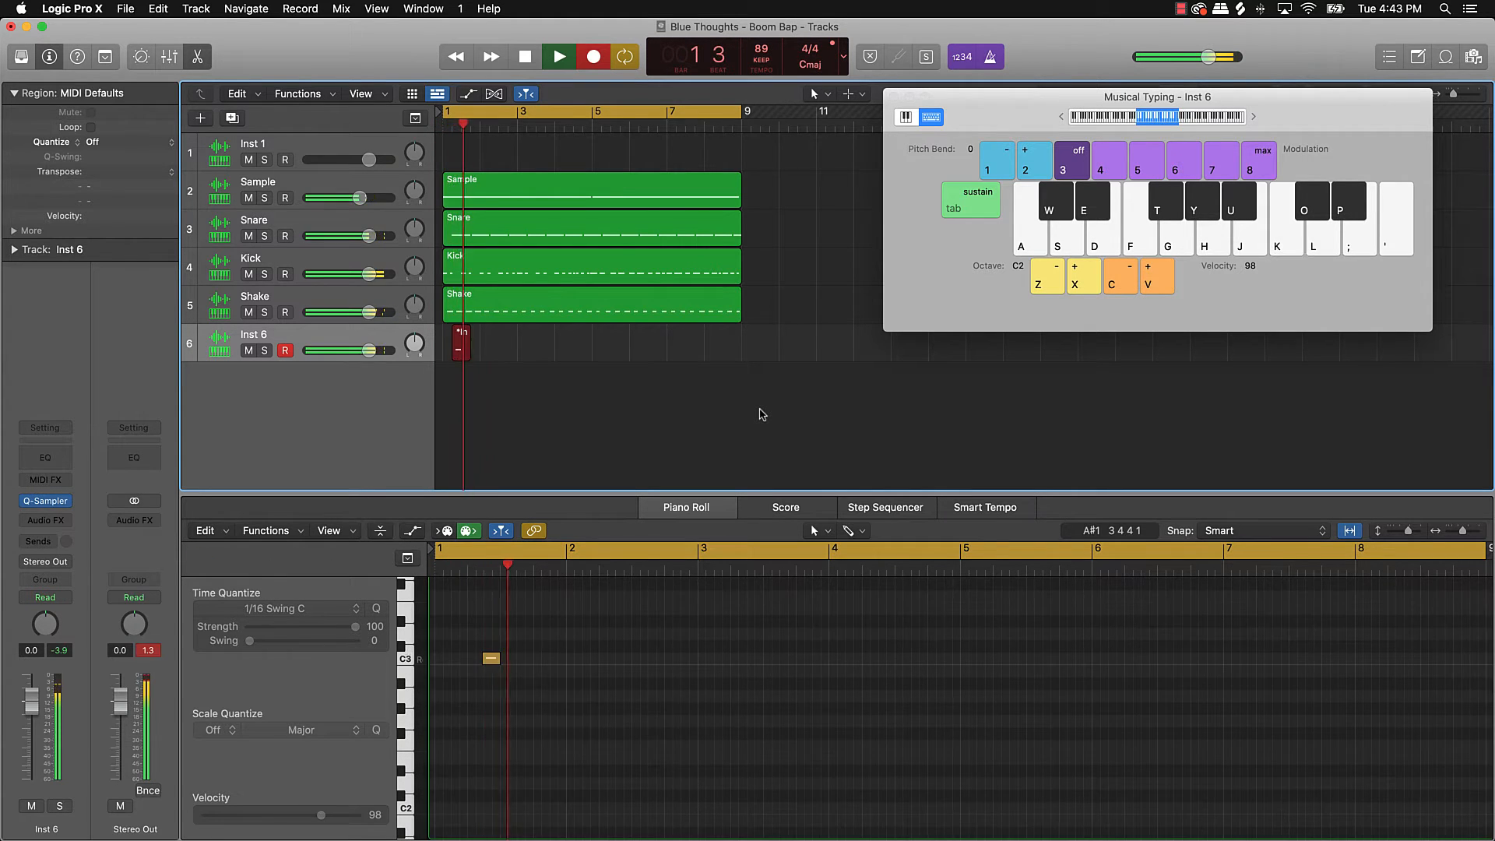
key("k")
key("k")
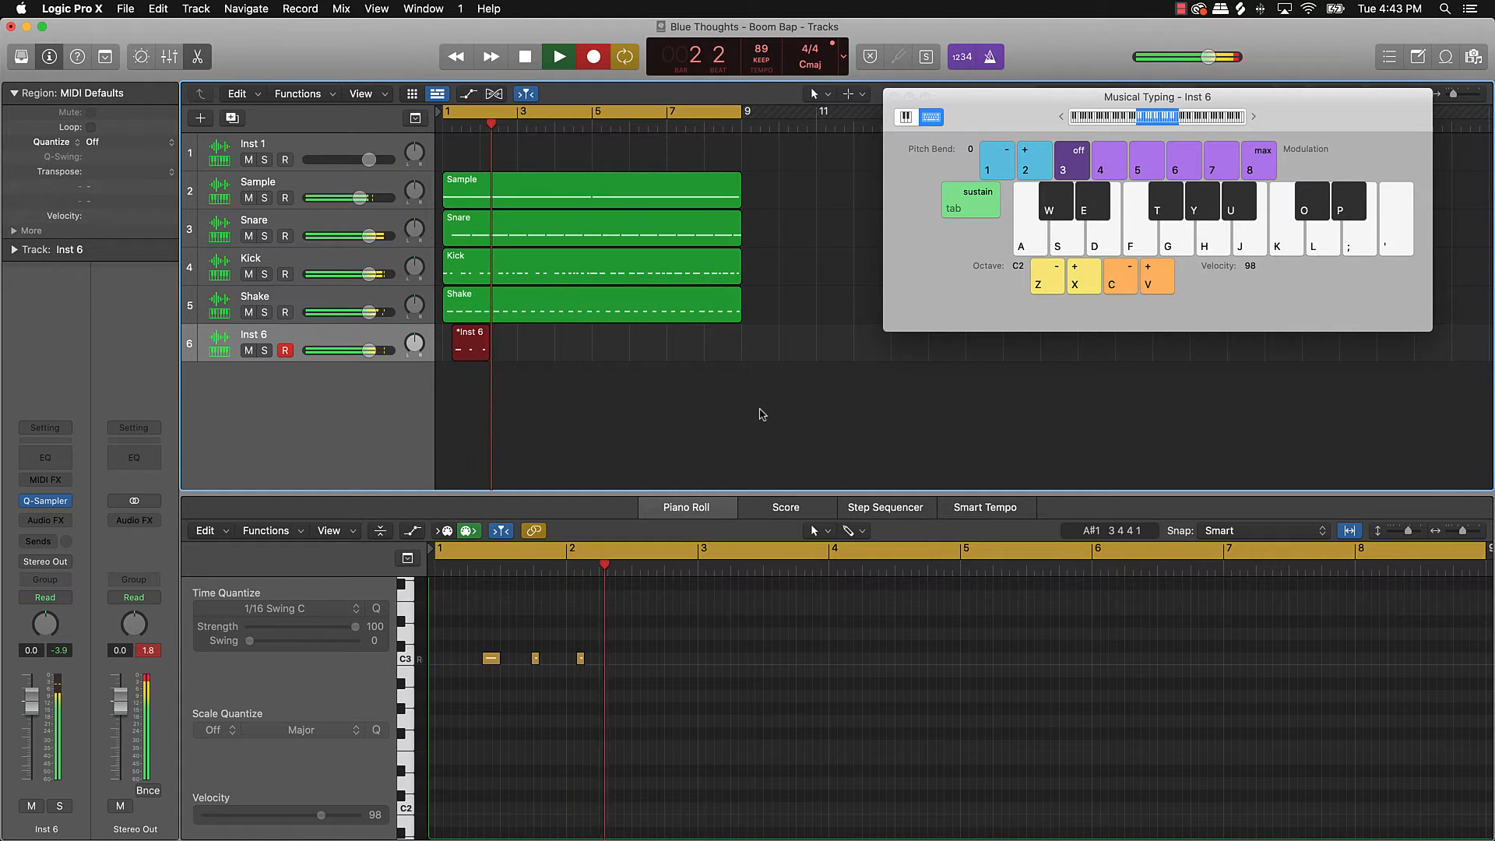
key("k")
key("space")
key("super+z")
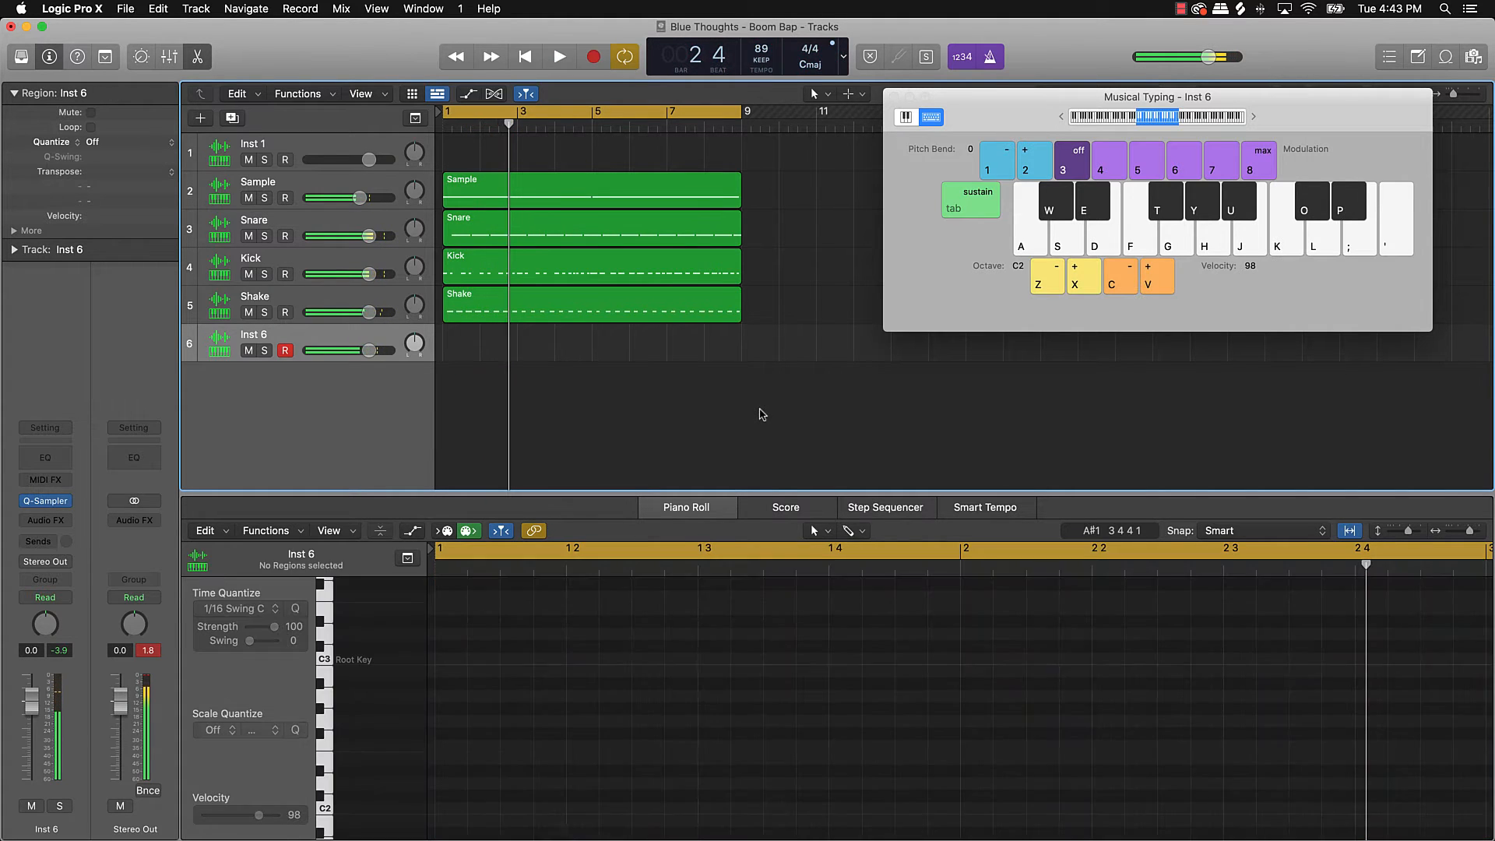
Step: Practise the hi-hat over the beat, then record a new take of K taps into Inst 6
key("space")
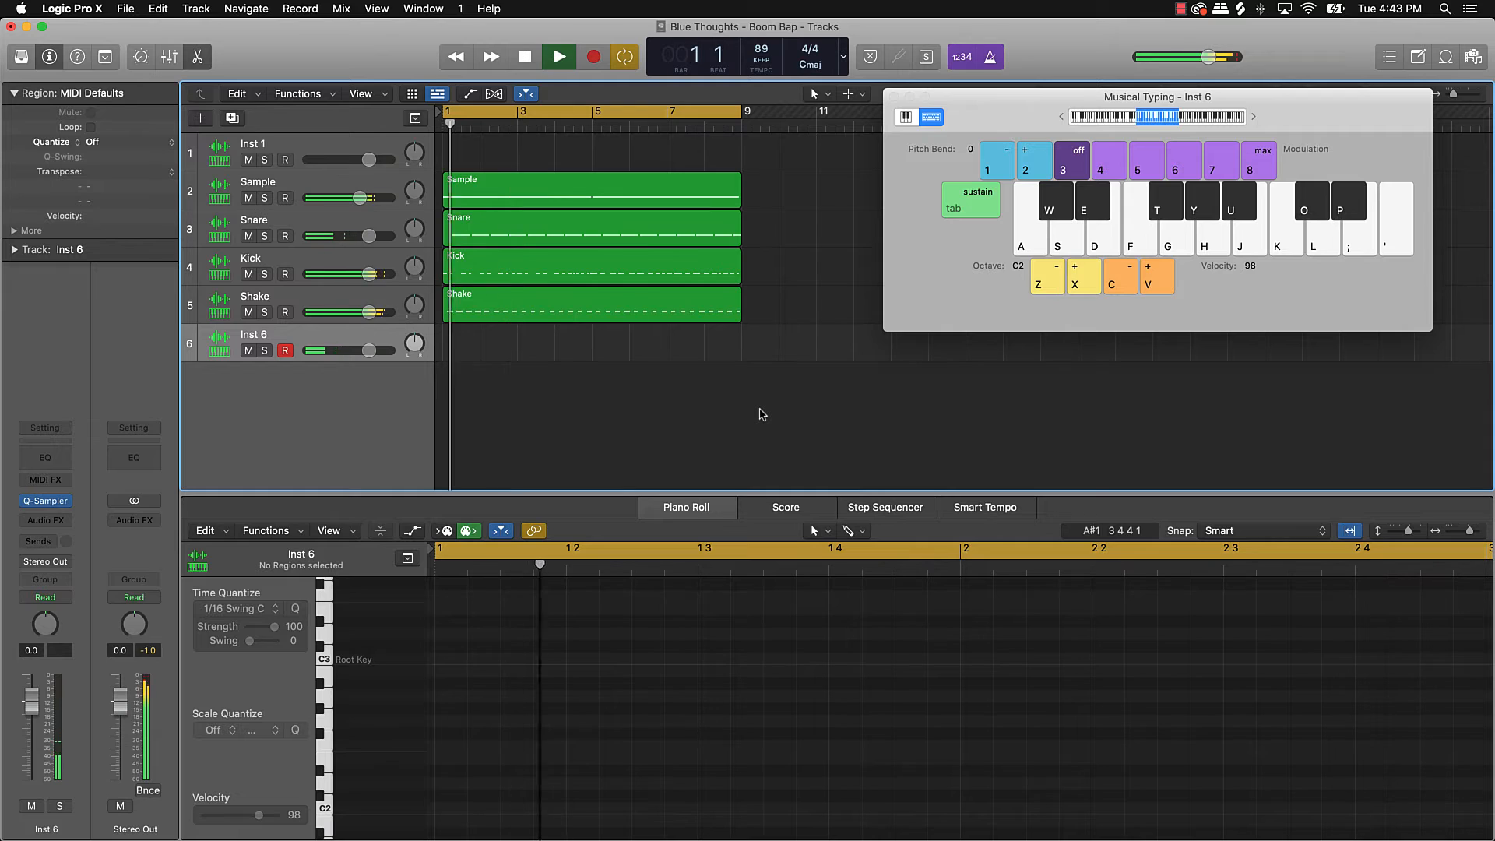
key("k")
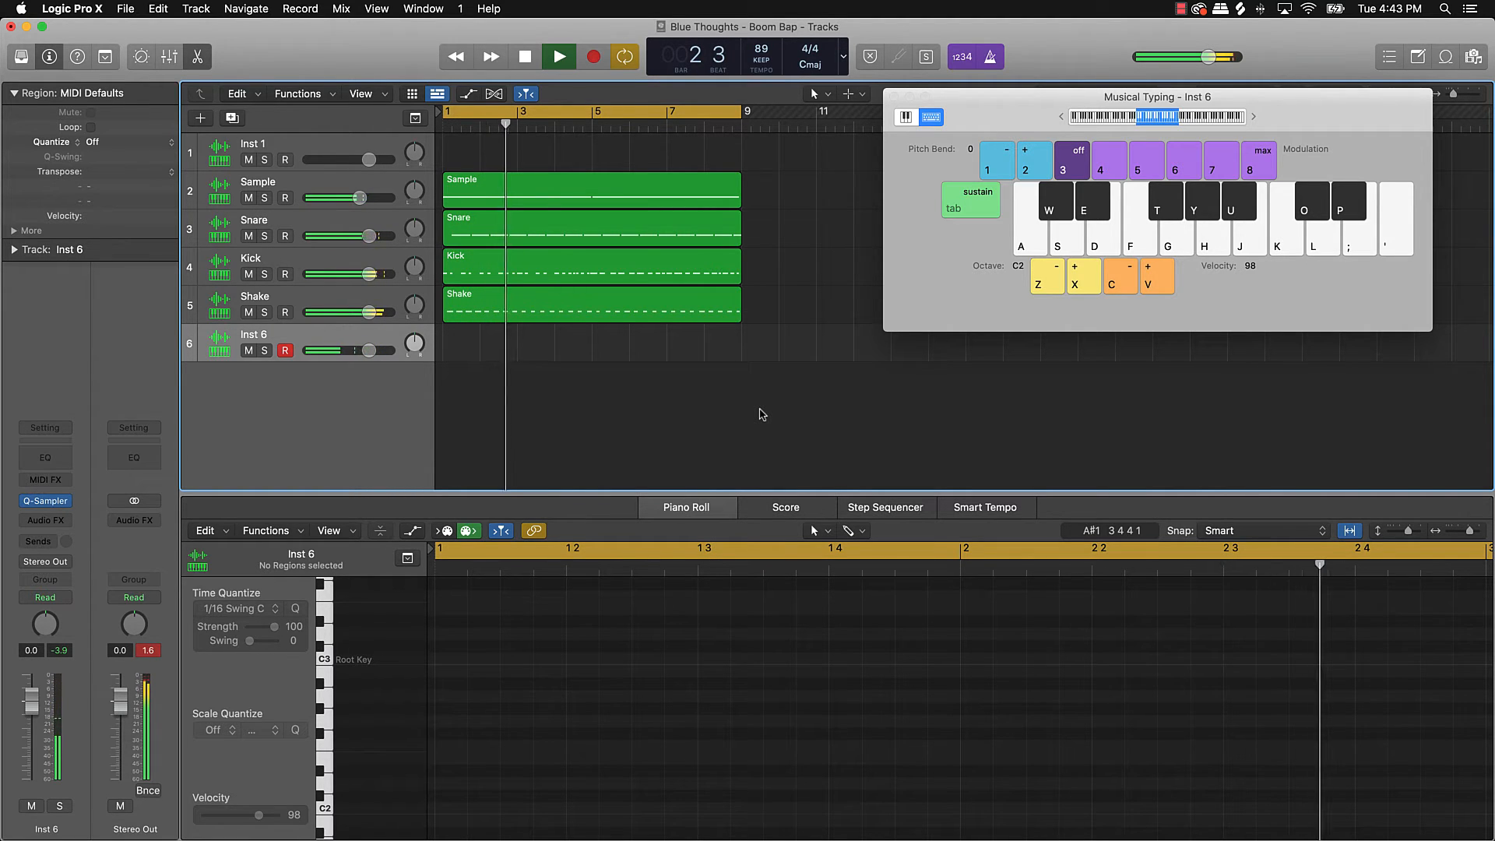
key("k")
key("k")
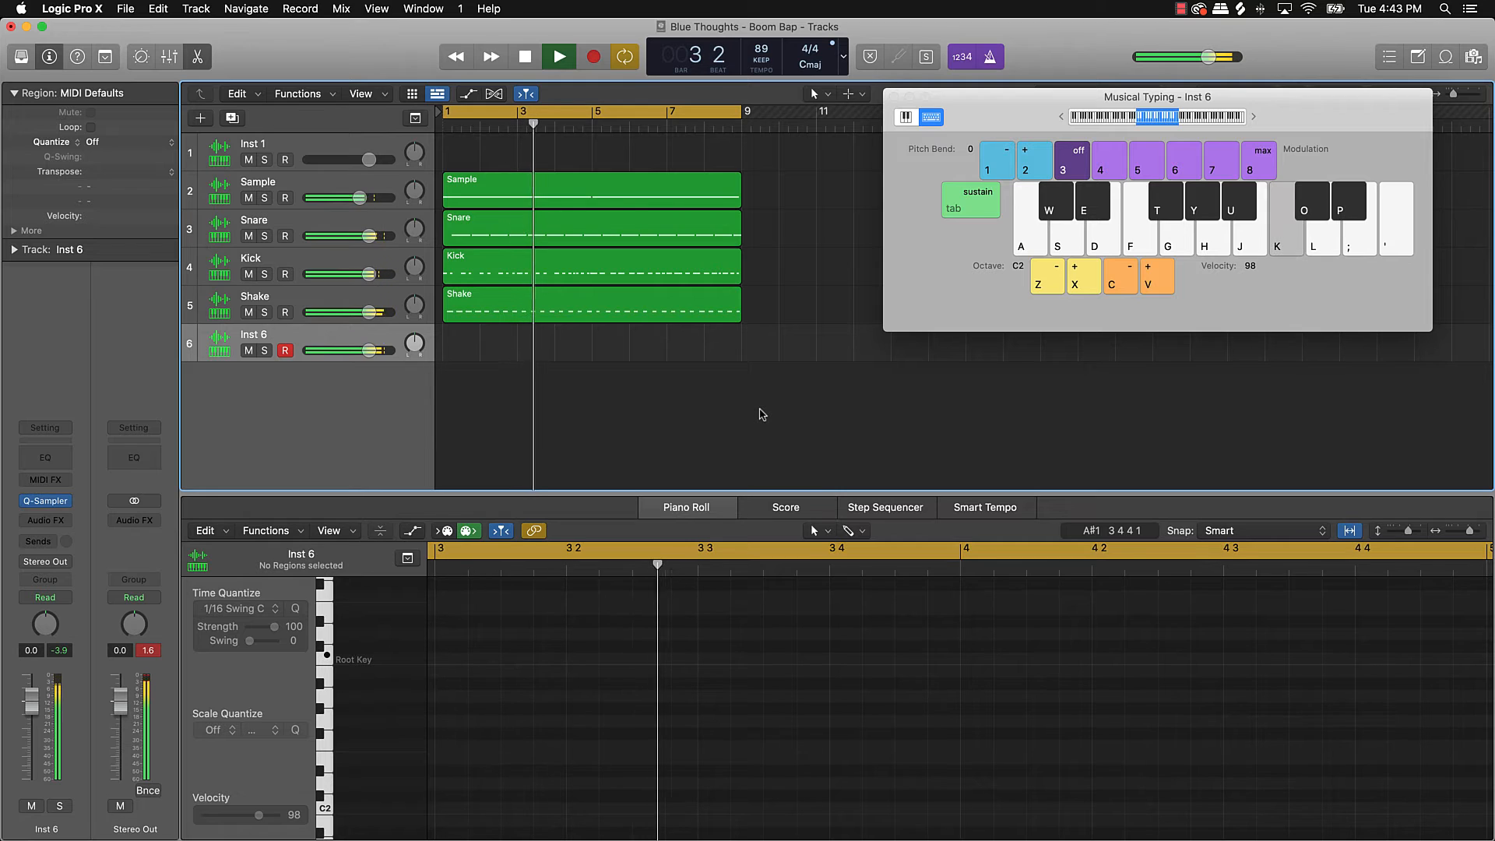
key("k")
key("r")
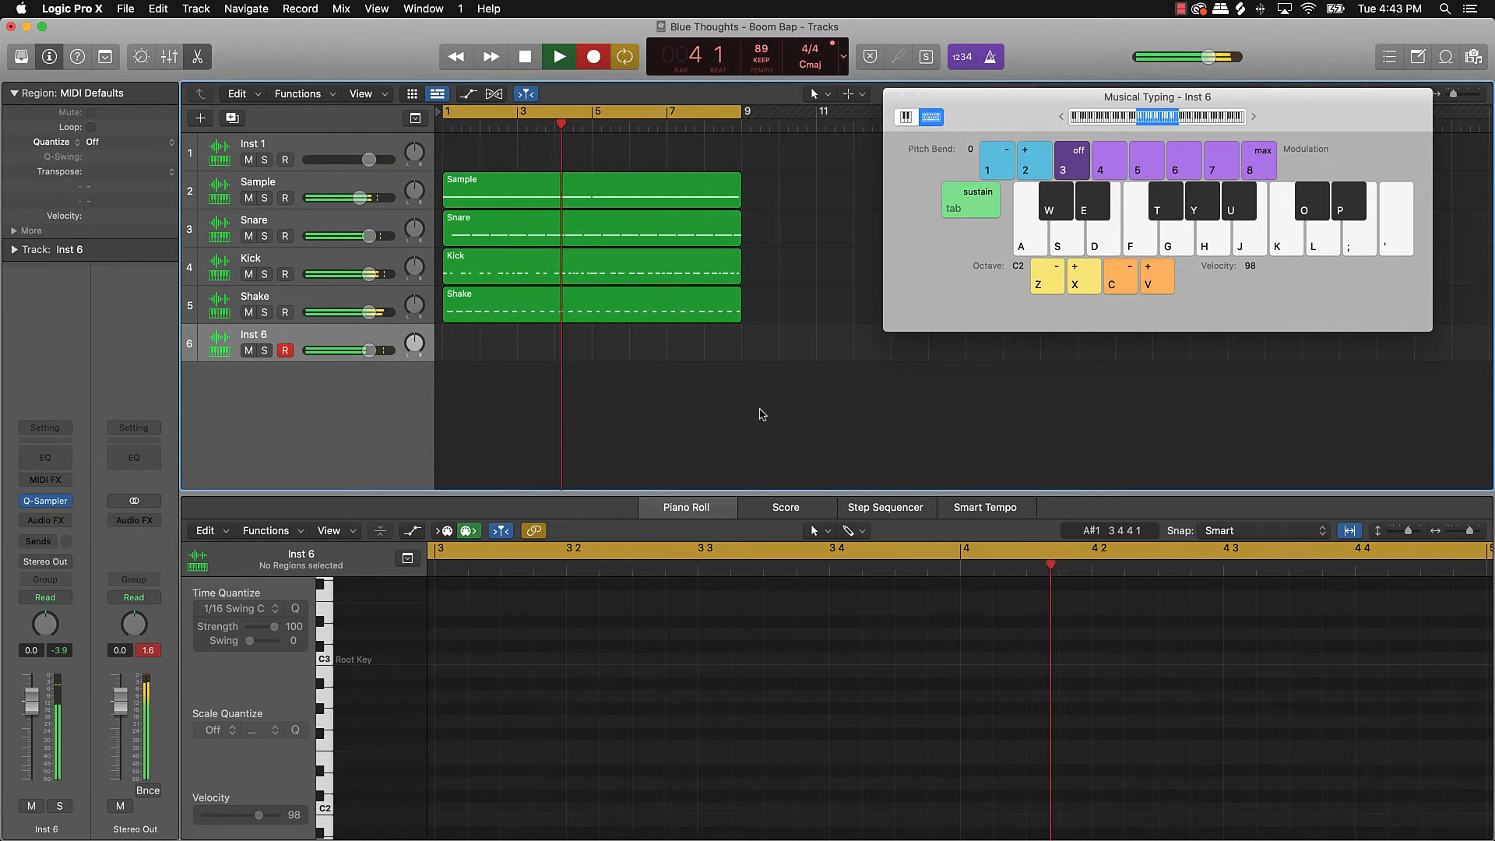
key("k")
key("k")
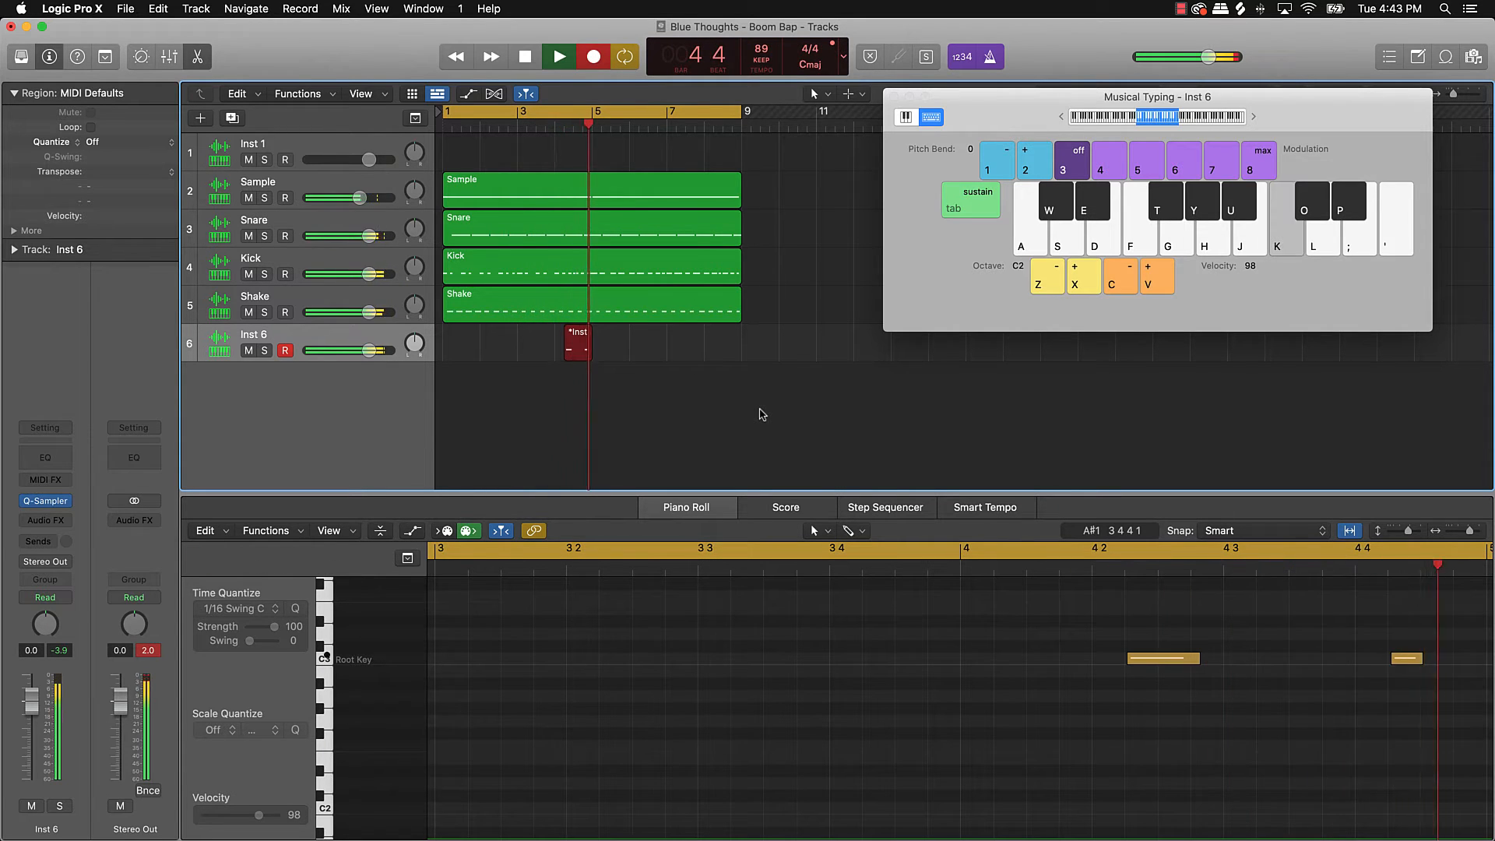
key("k")
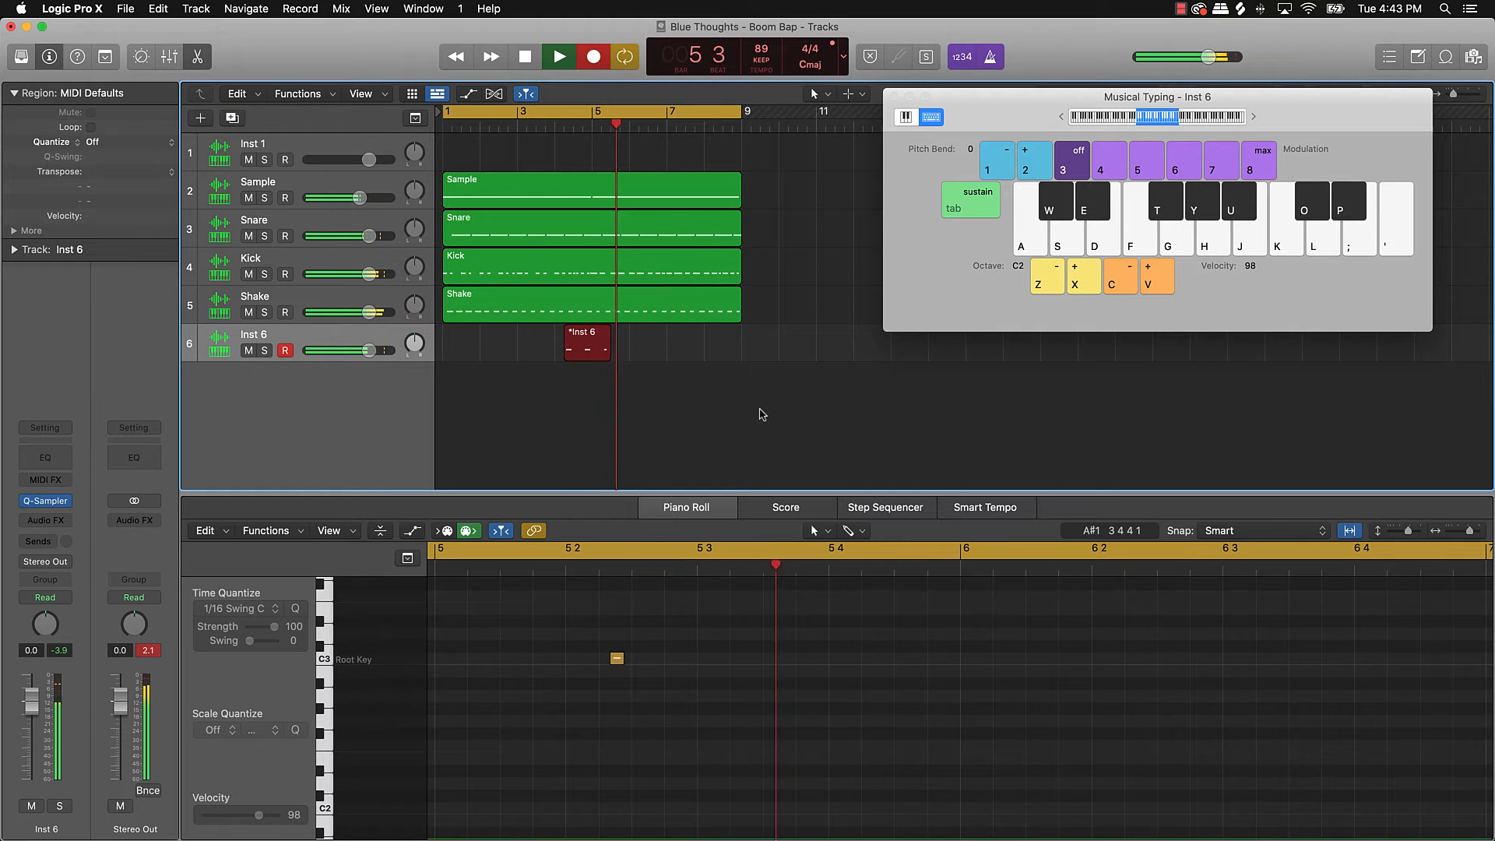
key("k")
key("k")
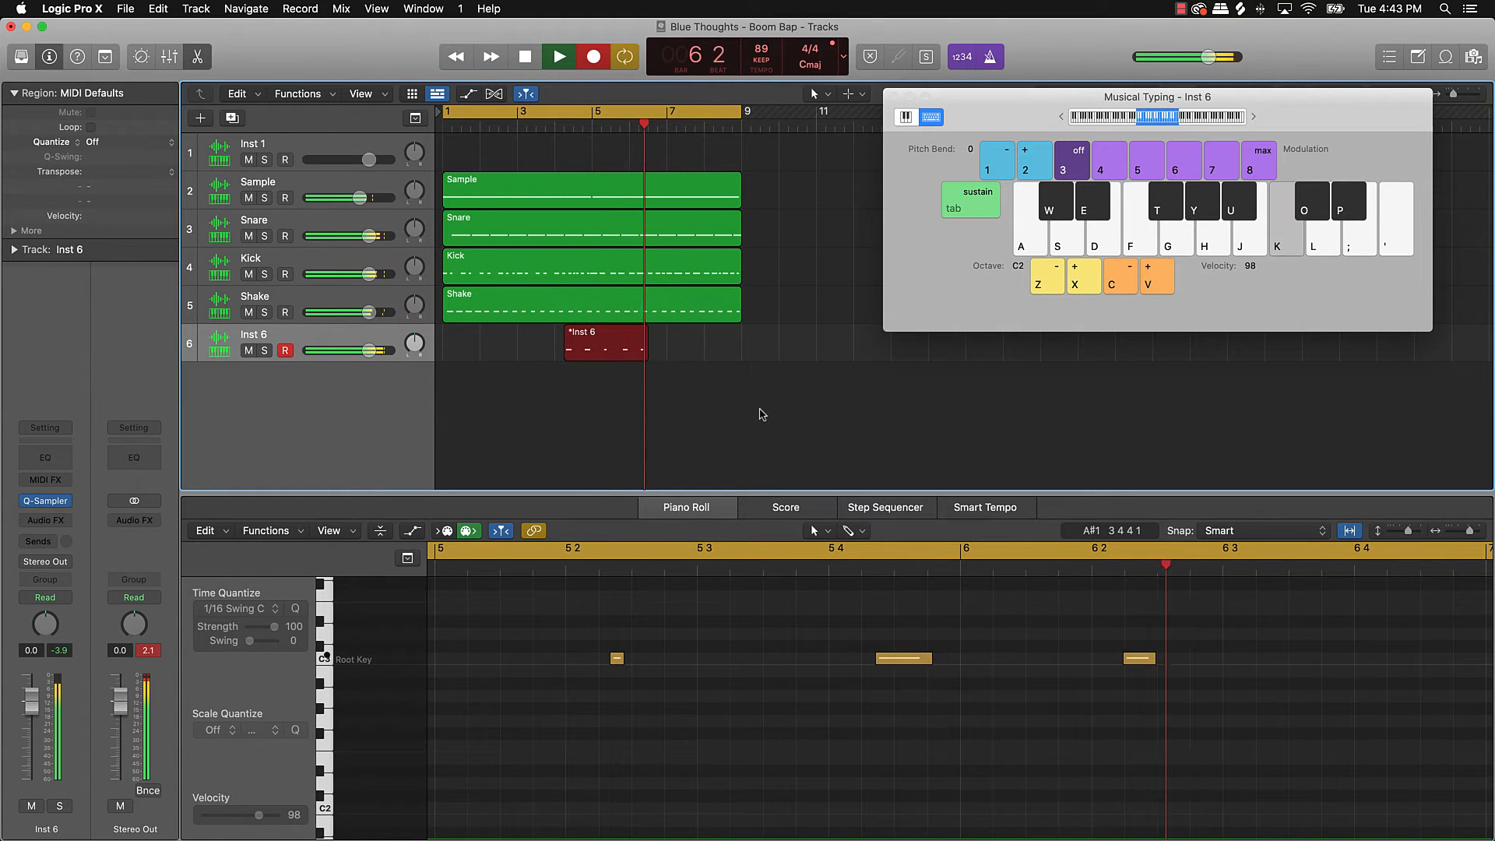
key("k")
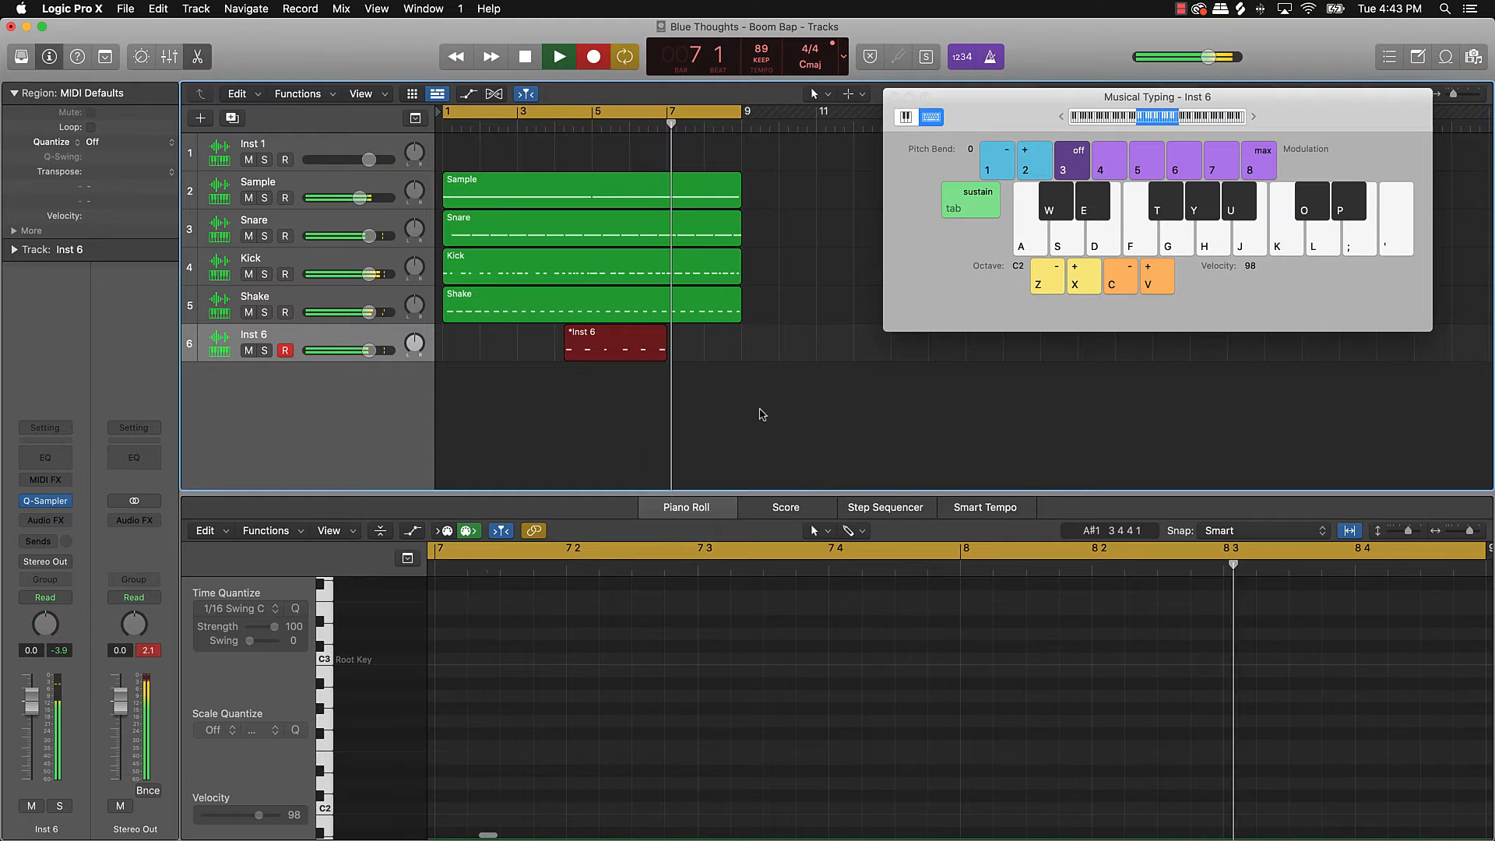
key("space")
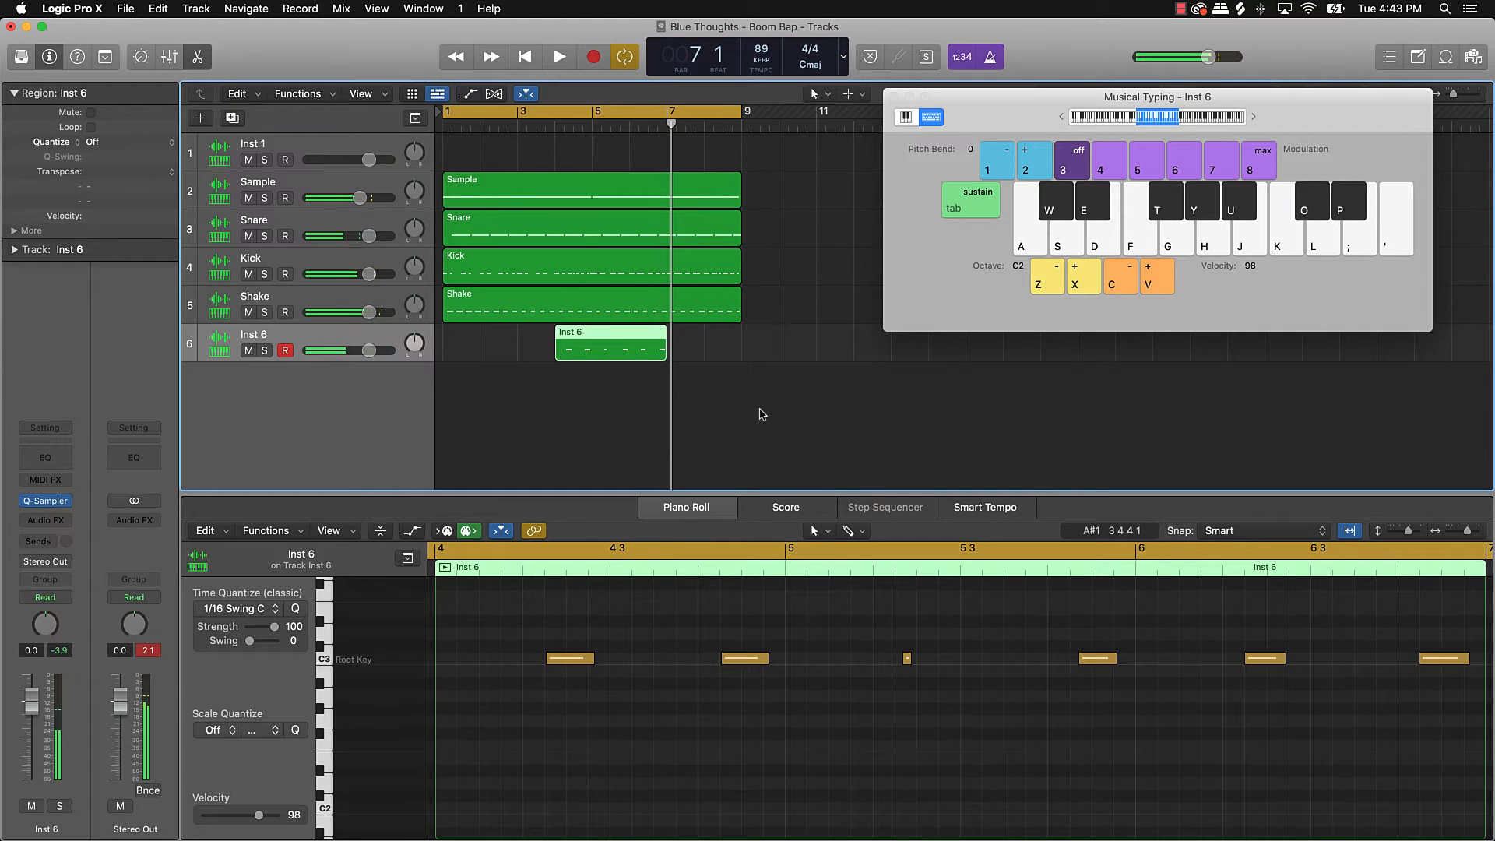
Step: Split the hi-hat region at bar 5, delete the remainder, and copy the one-bar region to bar 1
left_click(661, 711)
key("super+a")
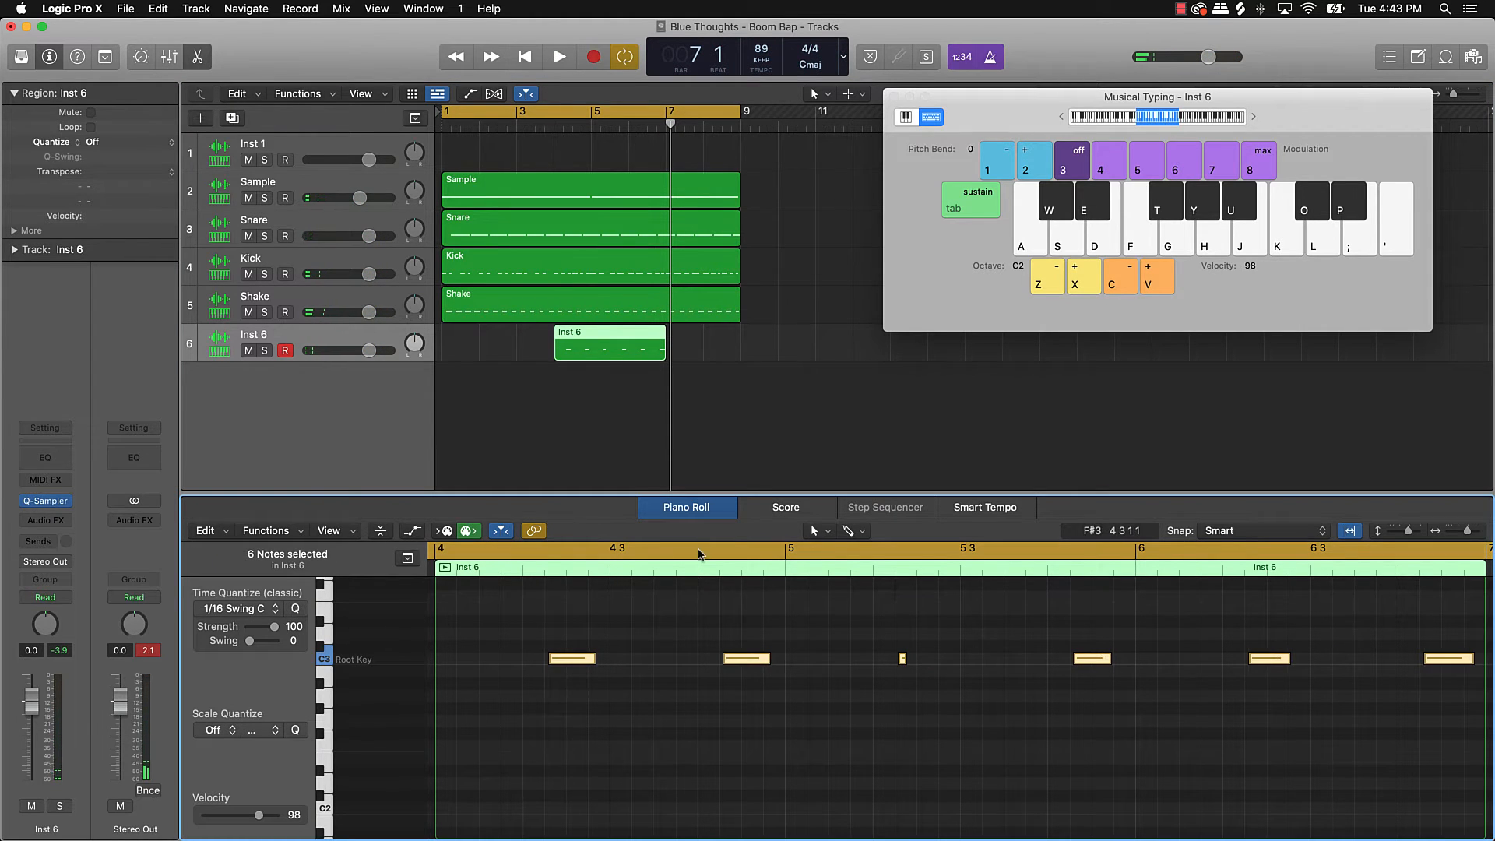
key("comma")
key("comma")
key("comma")
key("period")
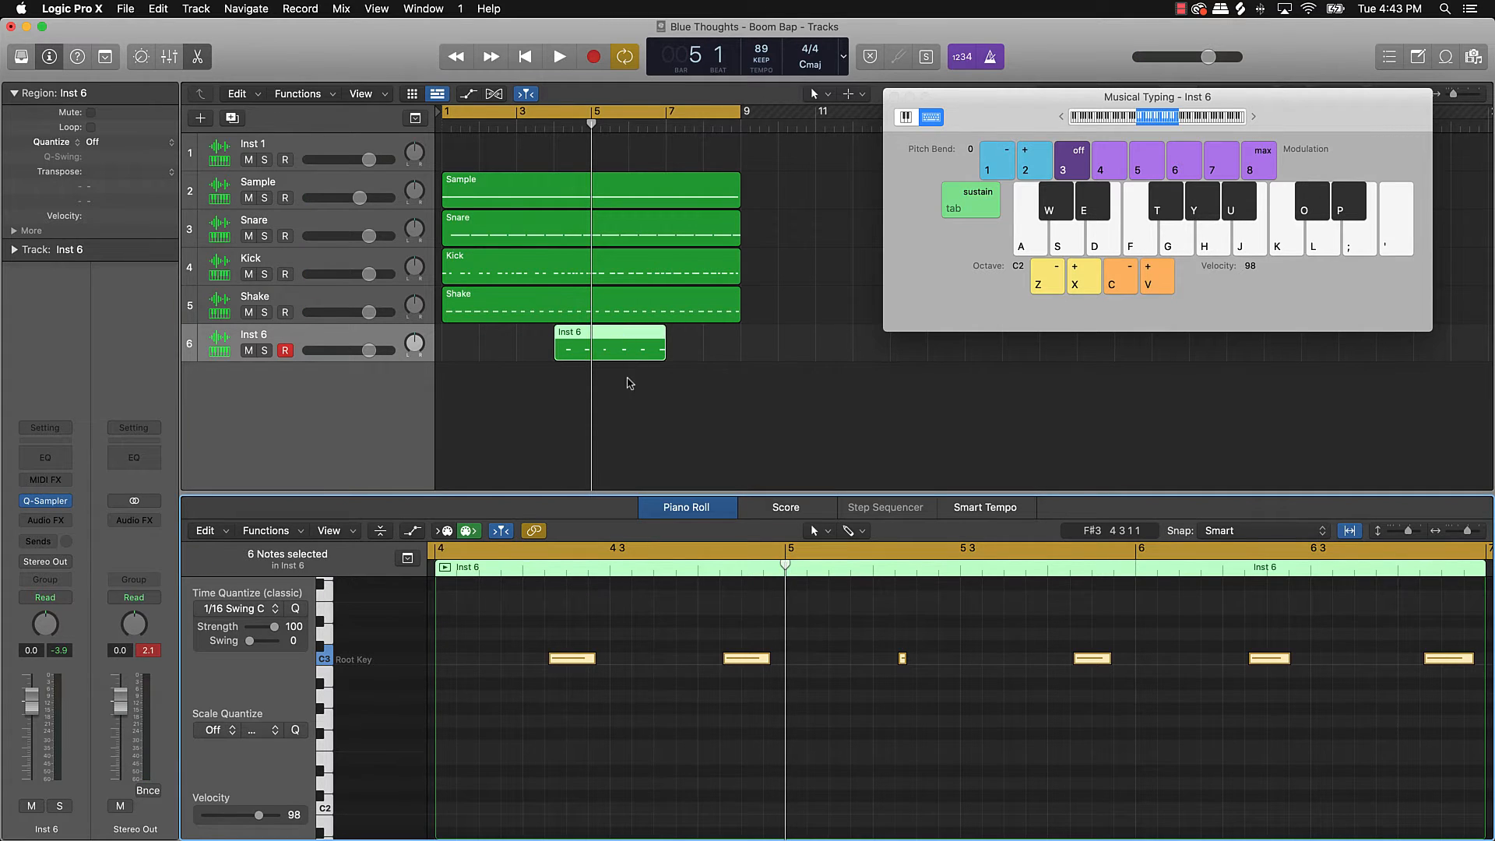
key("super+t")
left_click(616, 339)
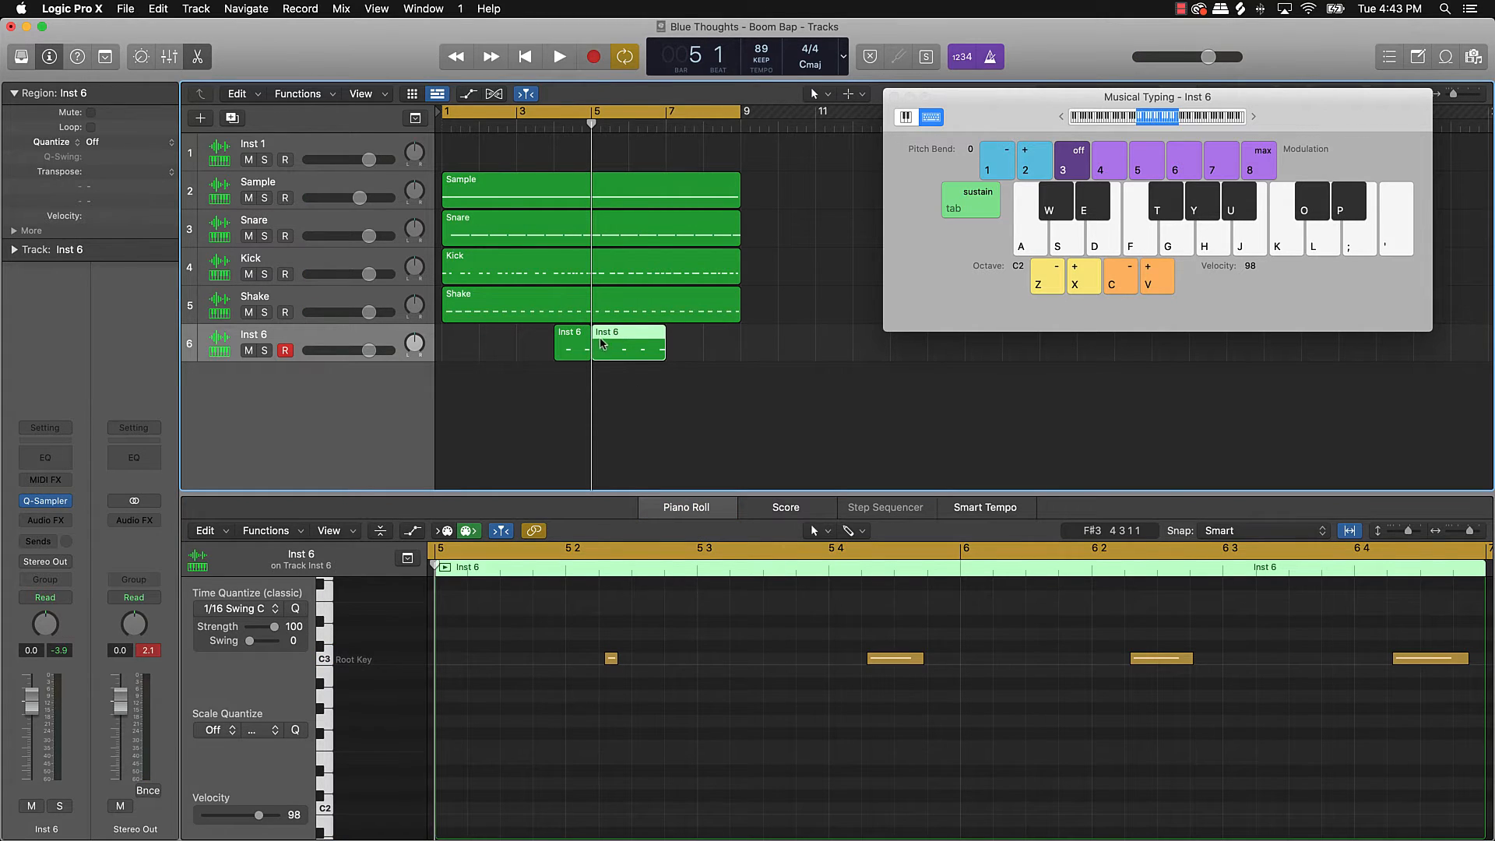
key("Delete")
left_click_drag(573, 350, 652, 348)
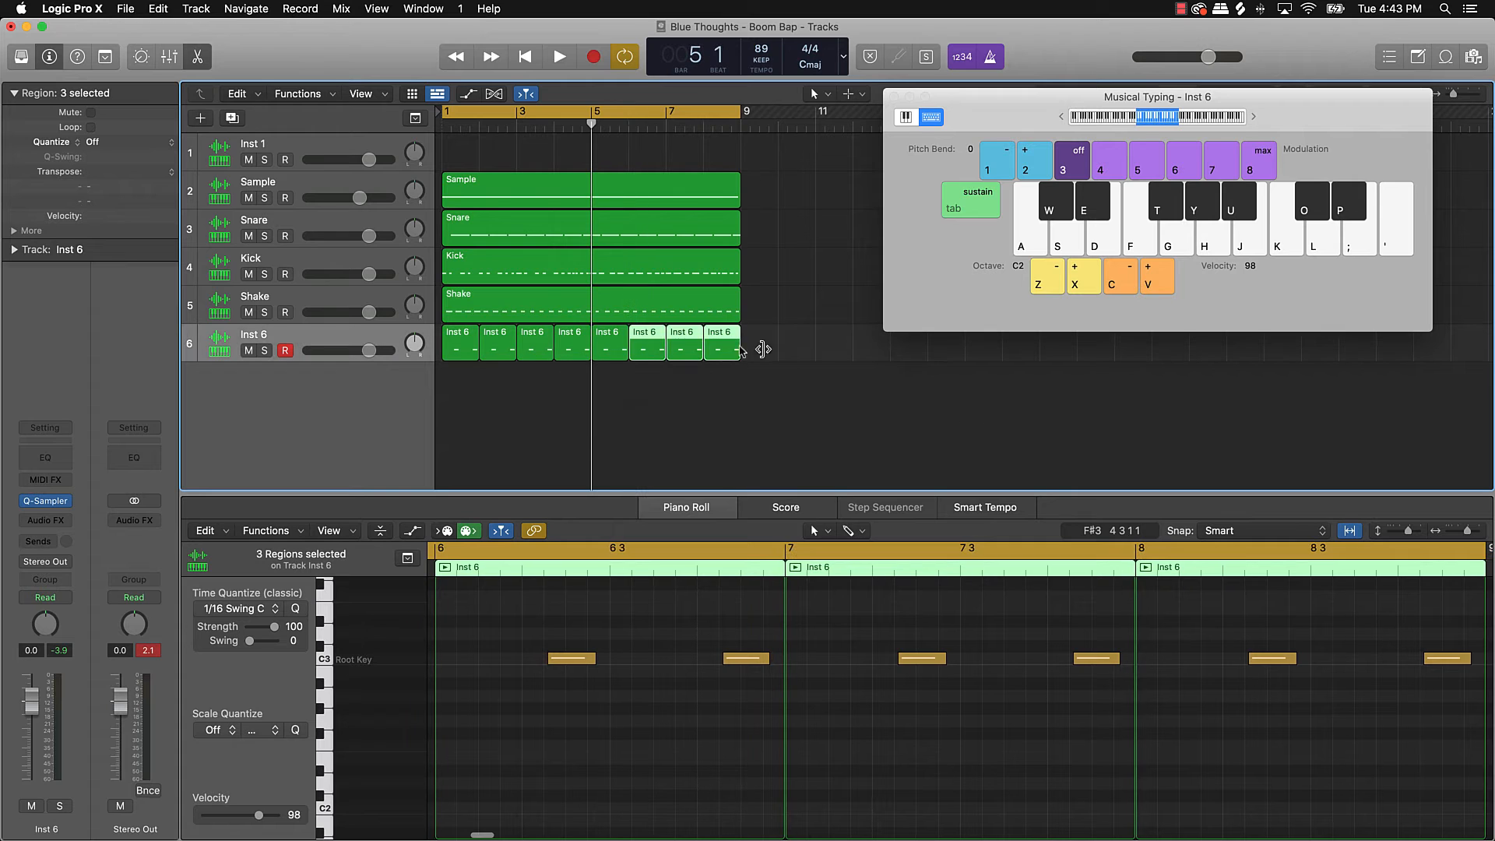
Step: Fill bars 6–8 with hi-hat copies, join them, lower Inst 6 to -1.9 dB, and mute Shake
left_click_drag(770, 342, 463, 358)
key("super+j")
key("Return")
key("space")
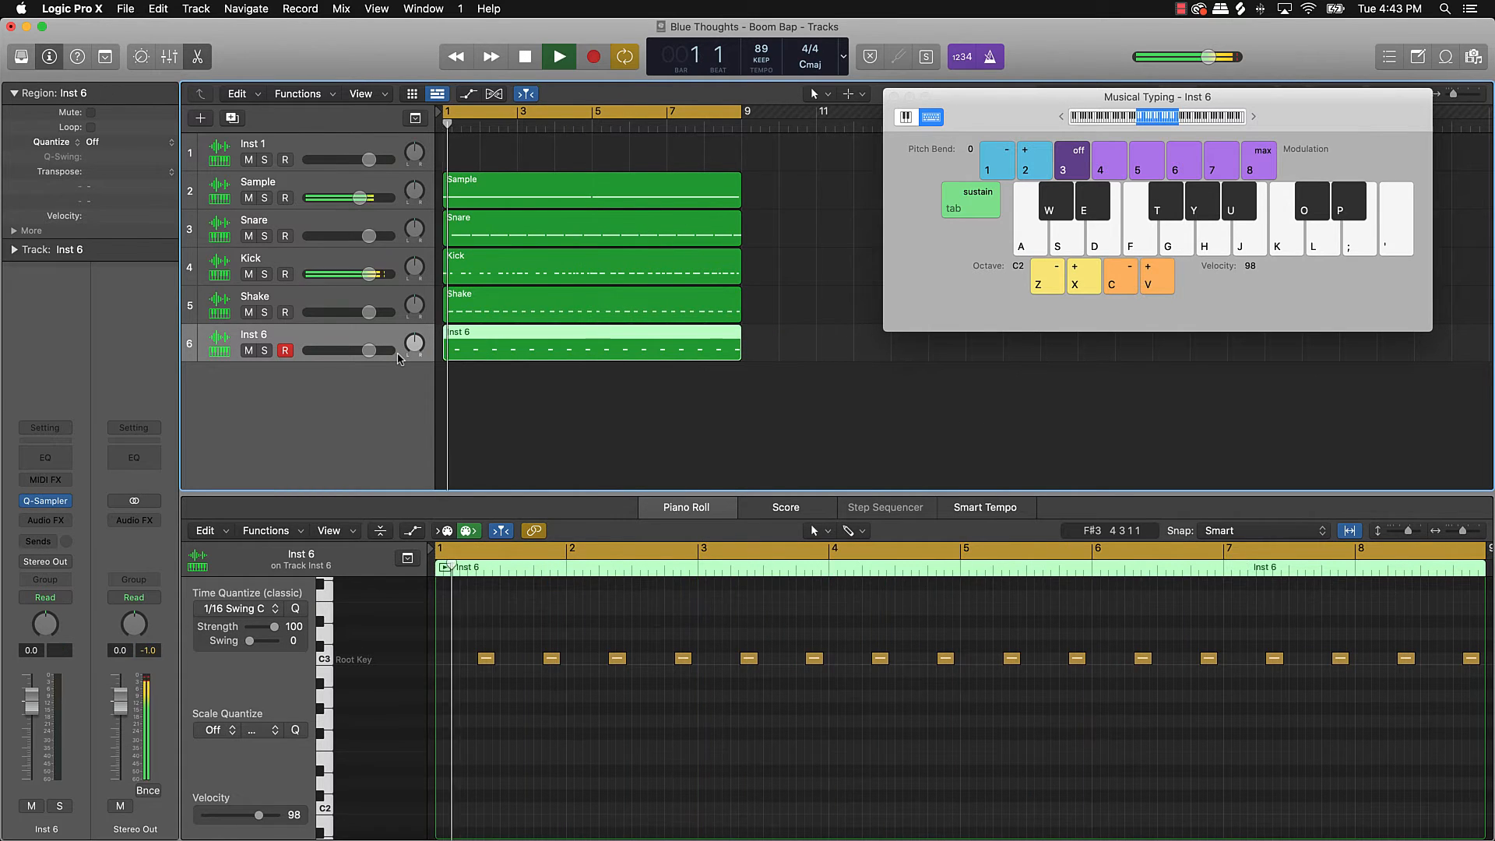
left_click_drag(368, 351, 348, 354)
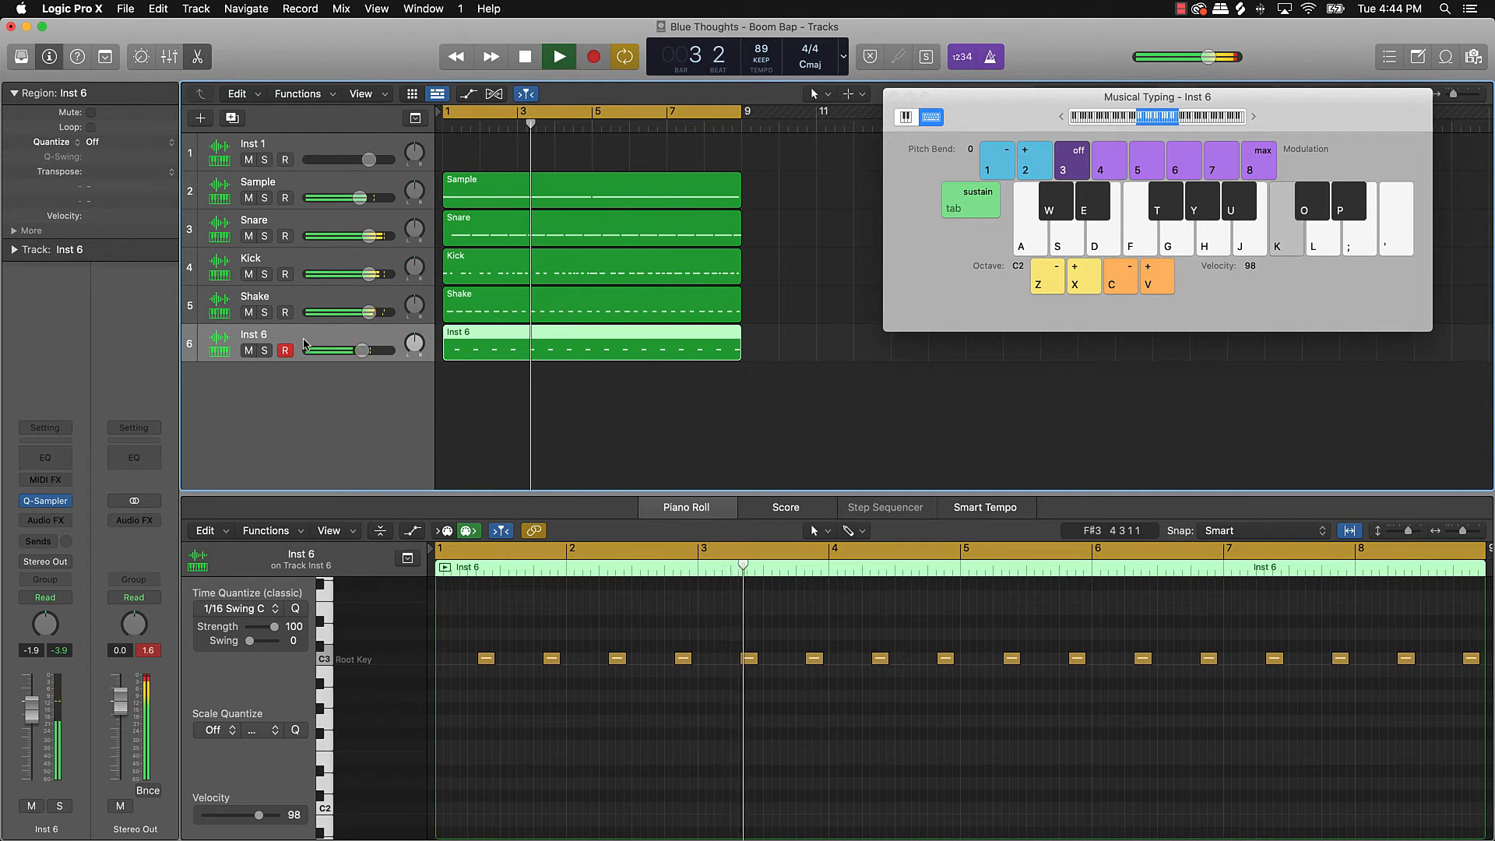
left_click(248, 313)
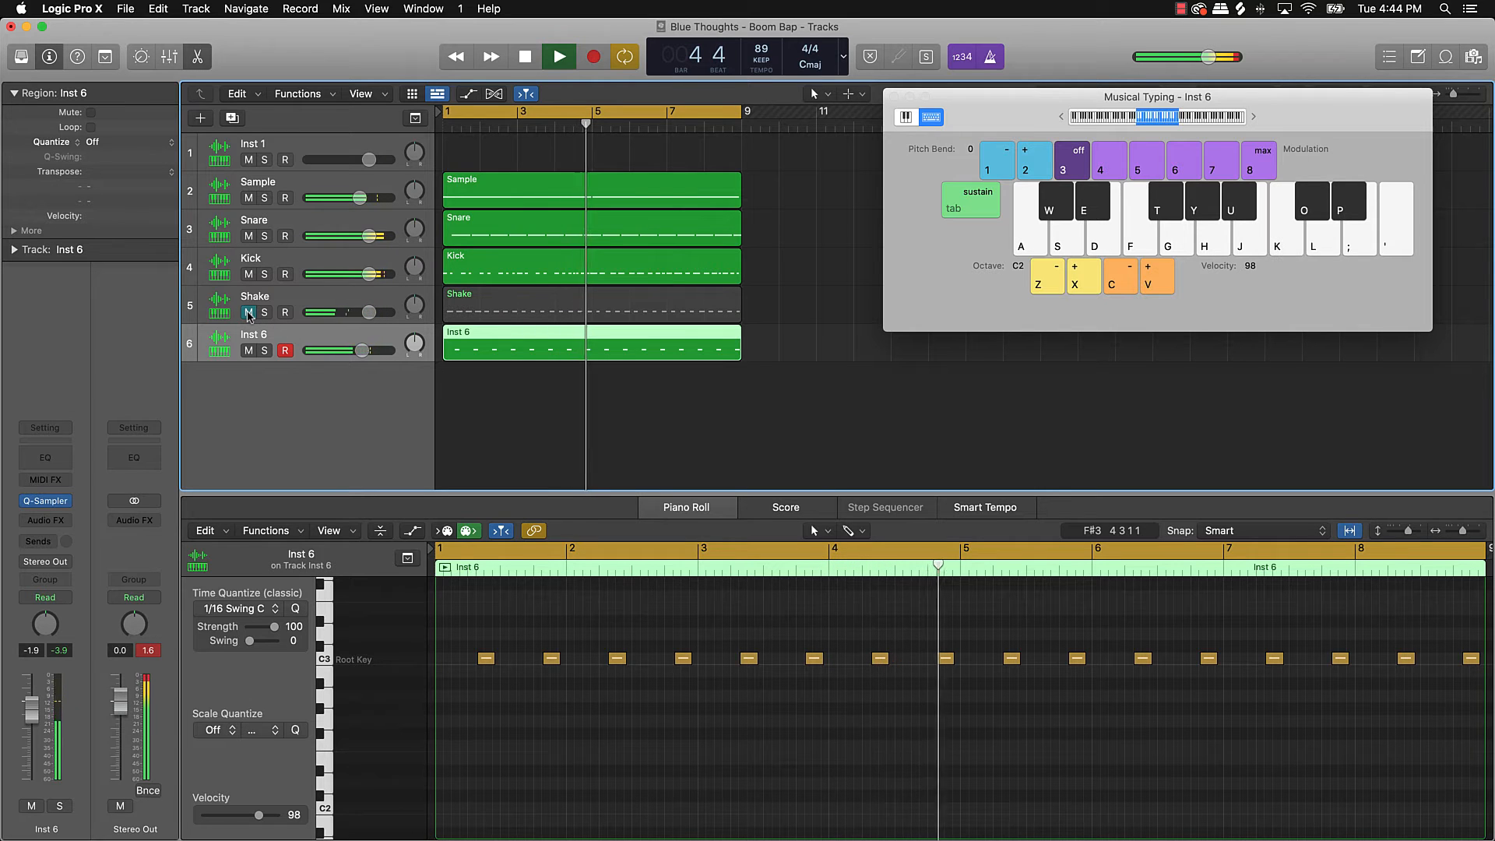
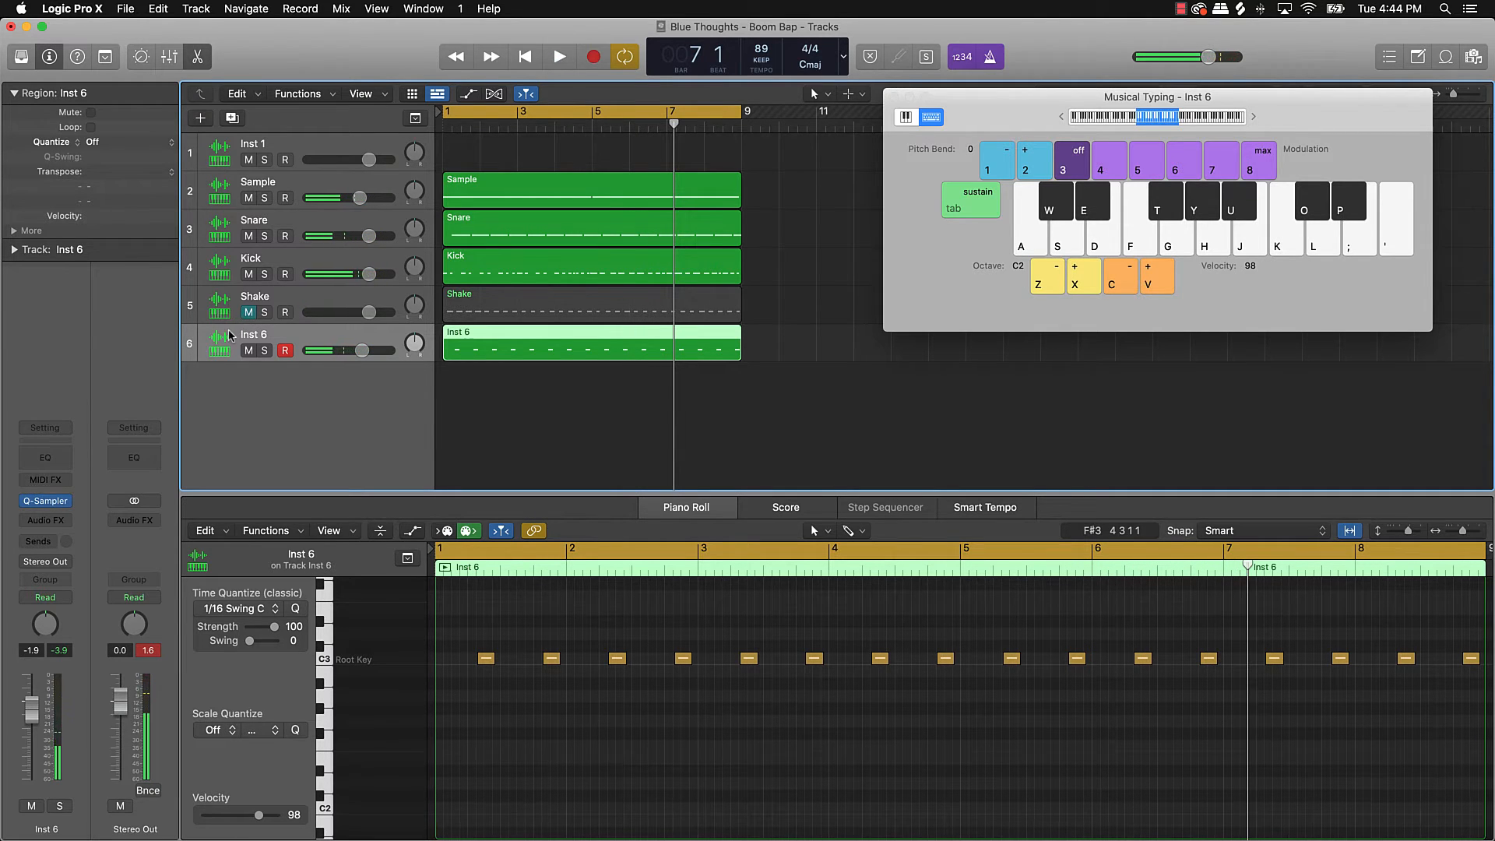
Step: Replace the stray new track with a Quick Sampler (Single Sample) instrument track, Inst 7, below Inst 6
key("super+d")
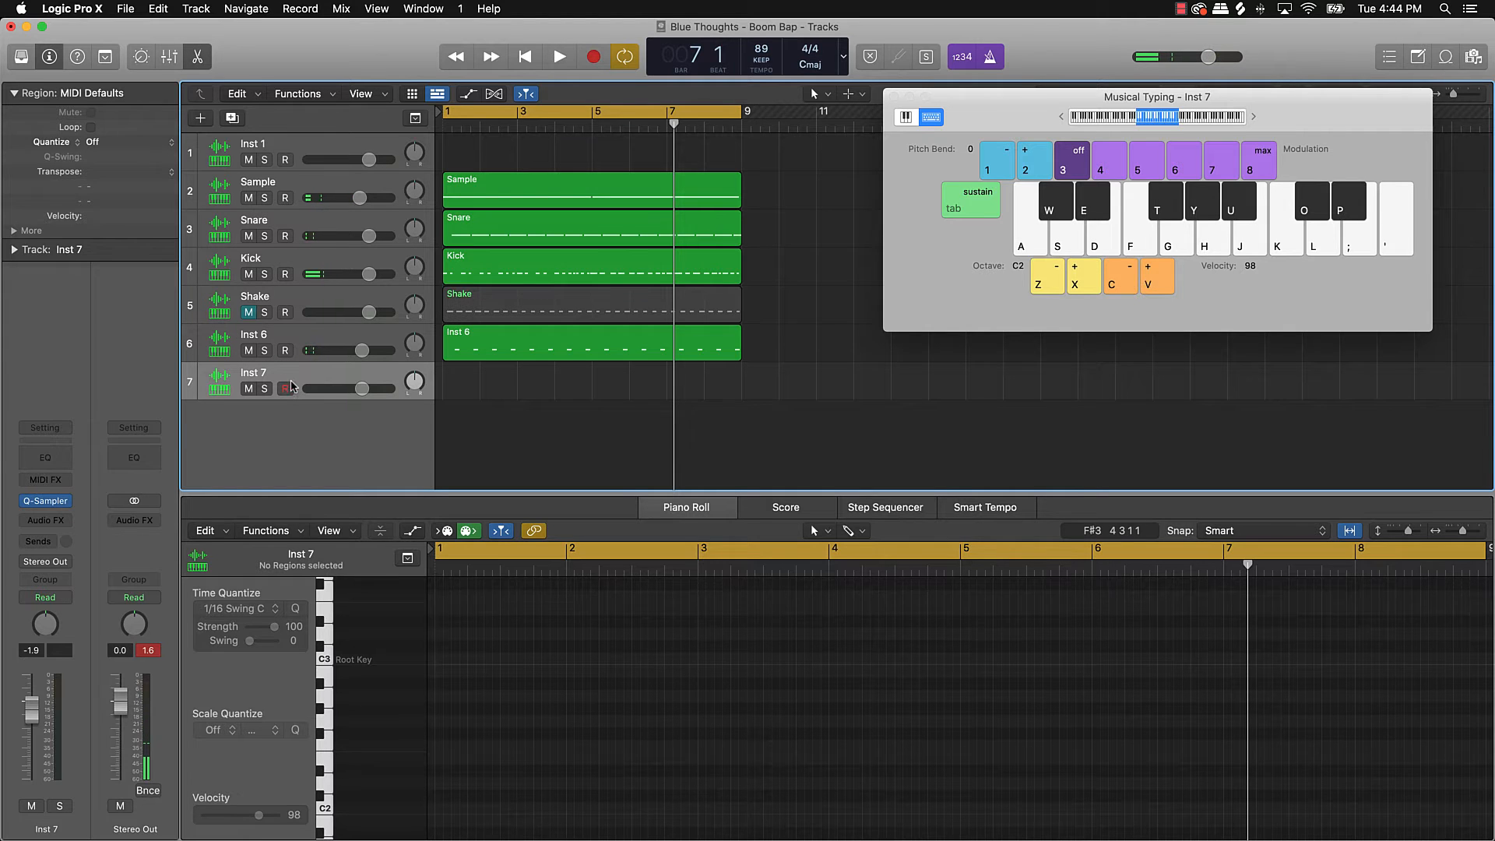
key("super+BackSpace")
left_click(558, 398)
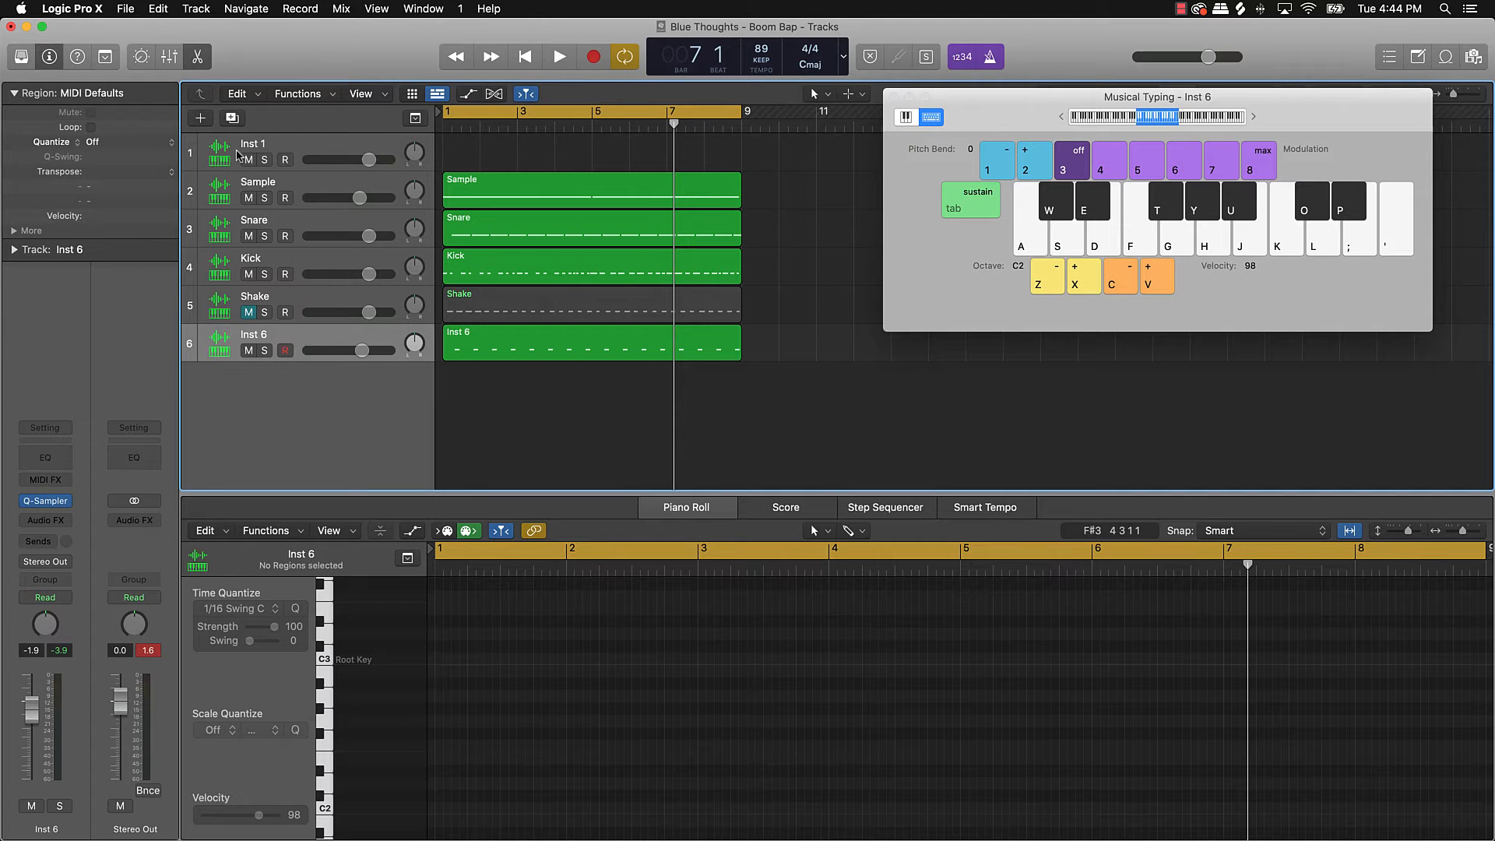
left_click(202, 120)
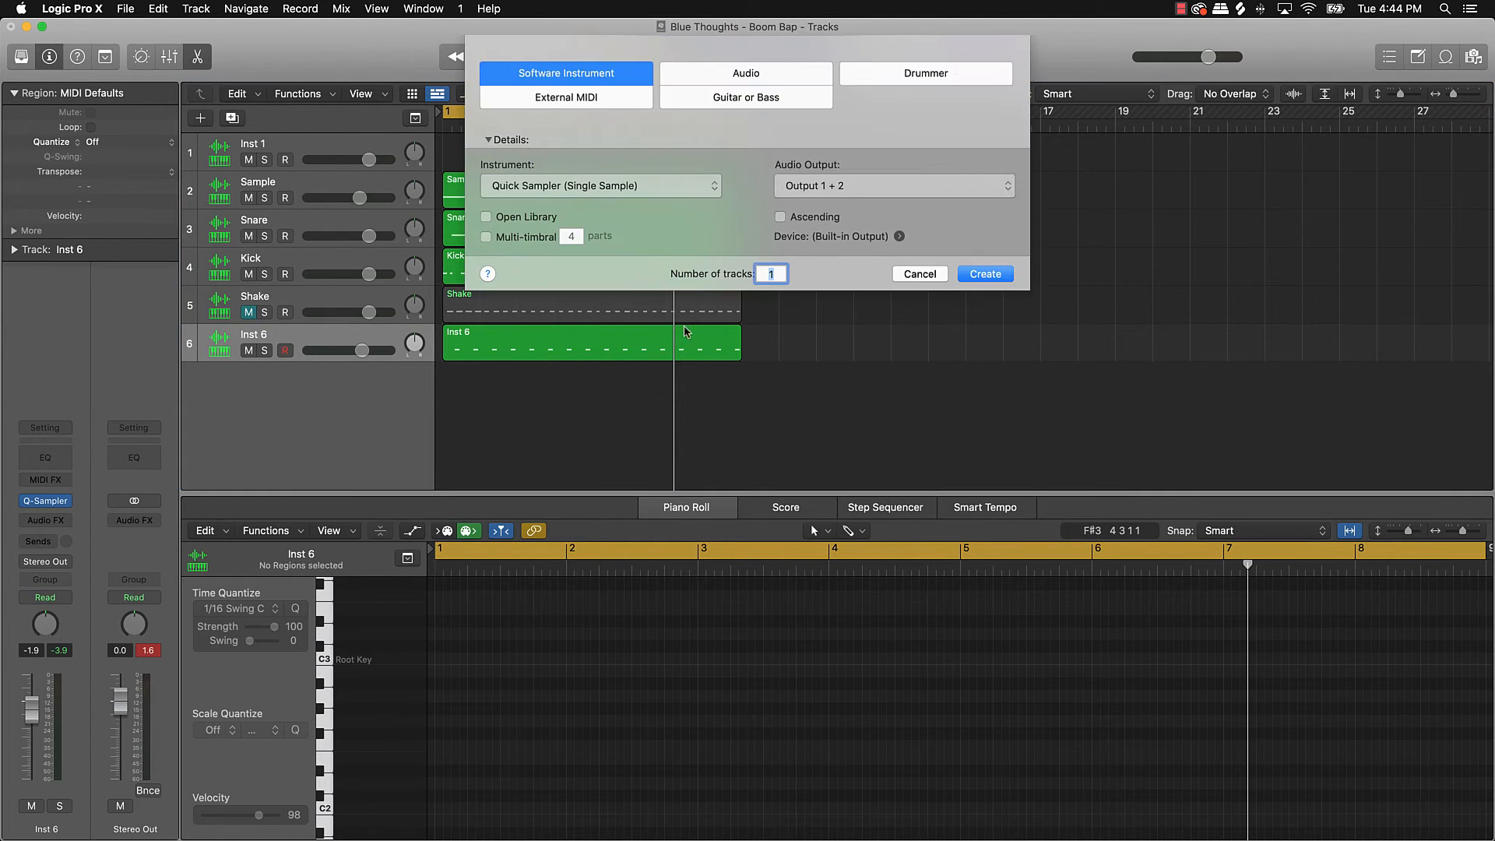
left_click(985, 274)
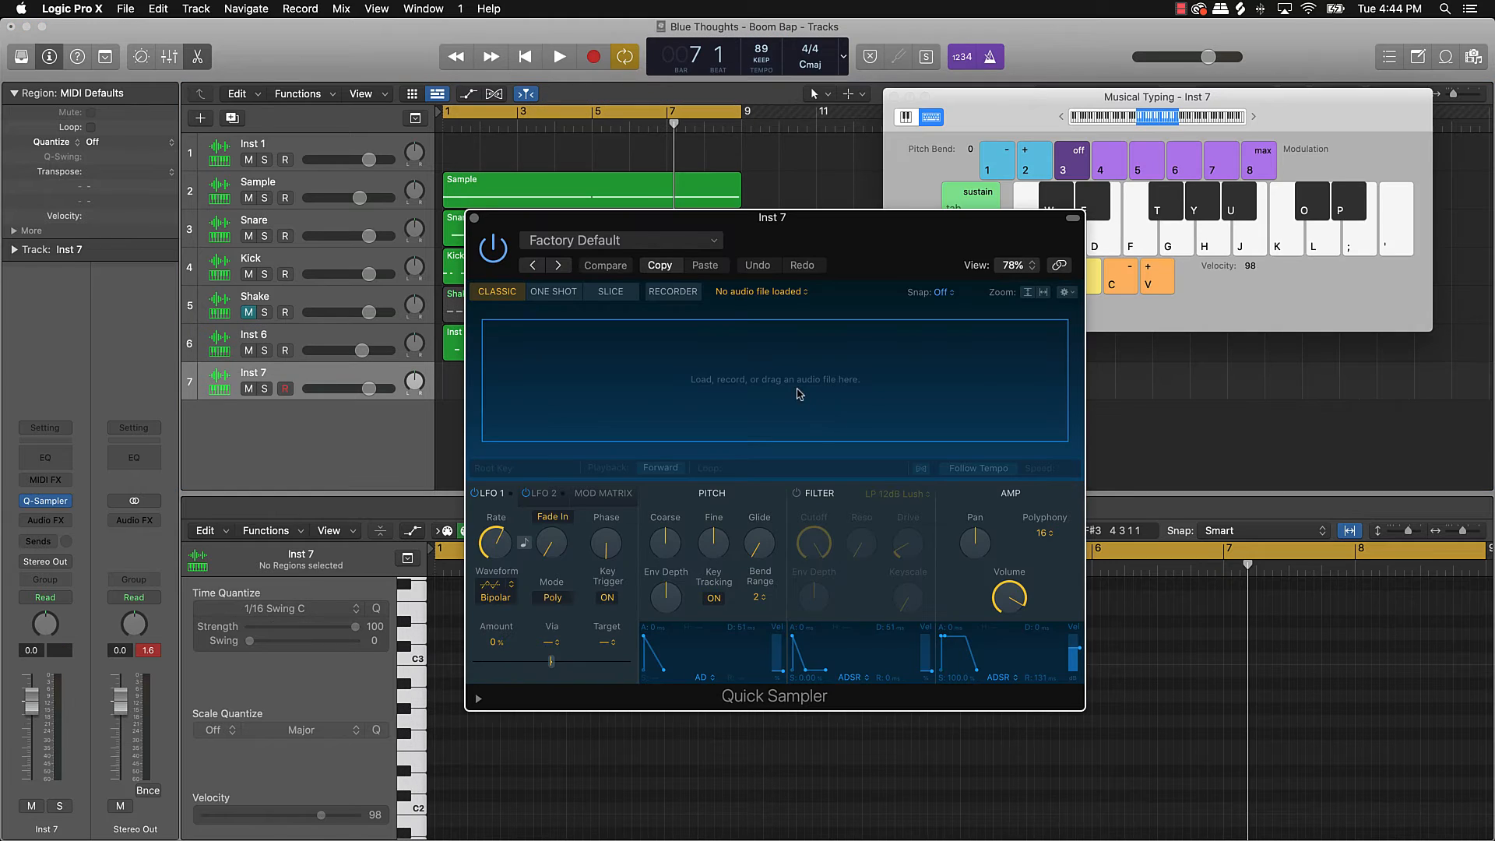
Step: Play the beat through once, then bring the Splice browser back up
key("space")
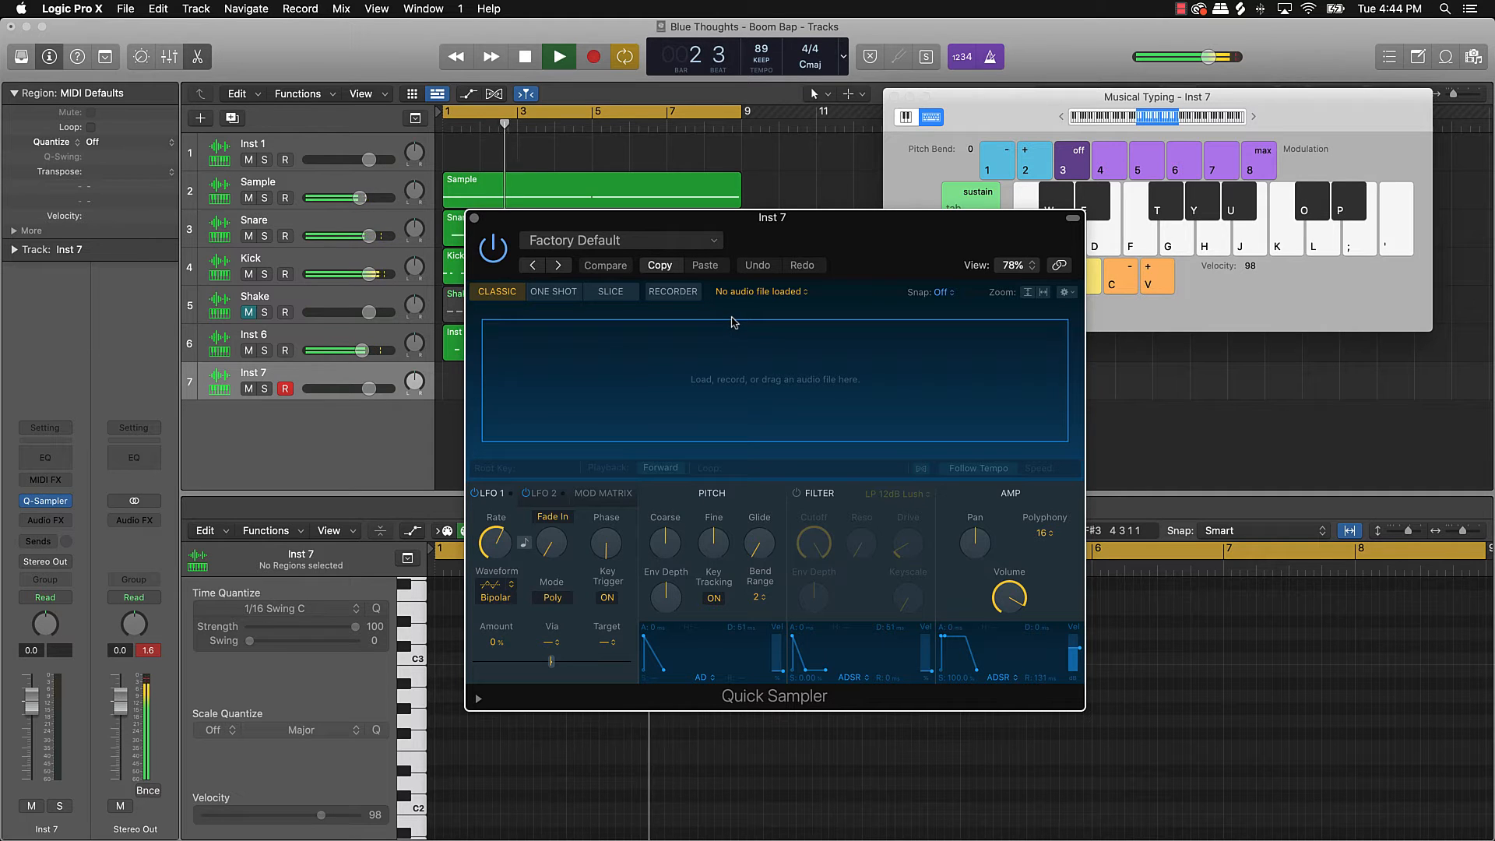
key("space")
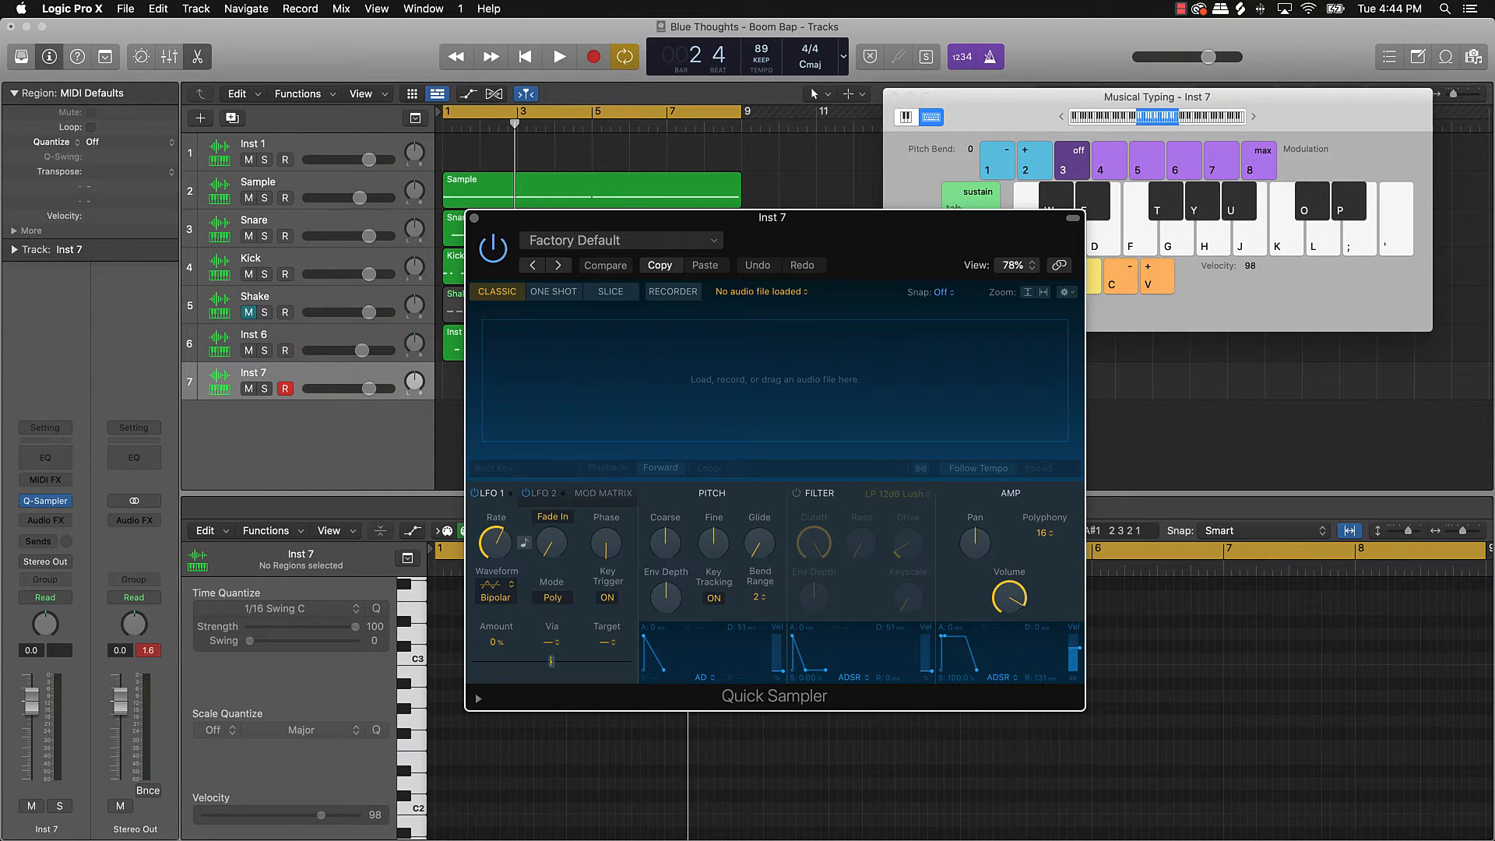
left_click(767, 840)
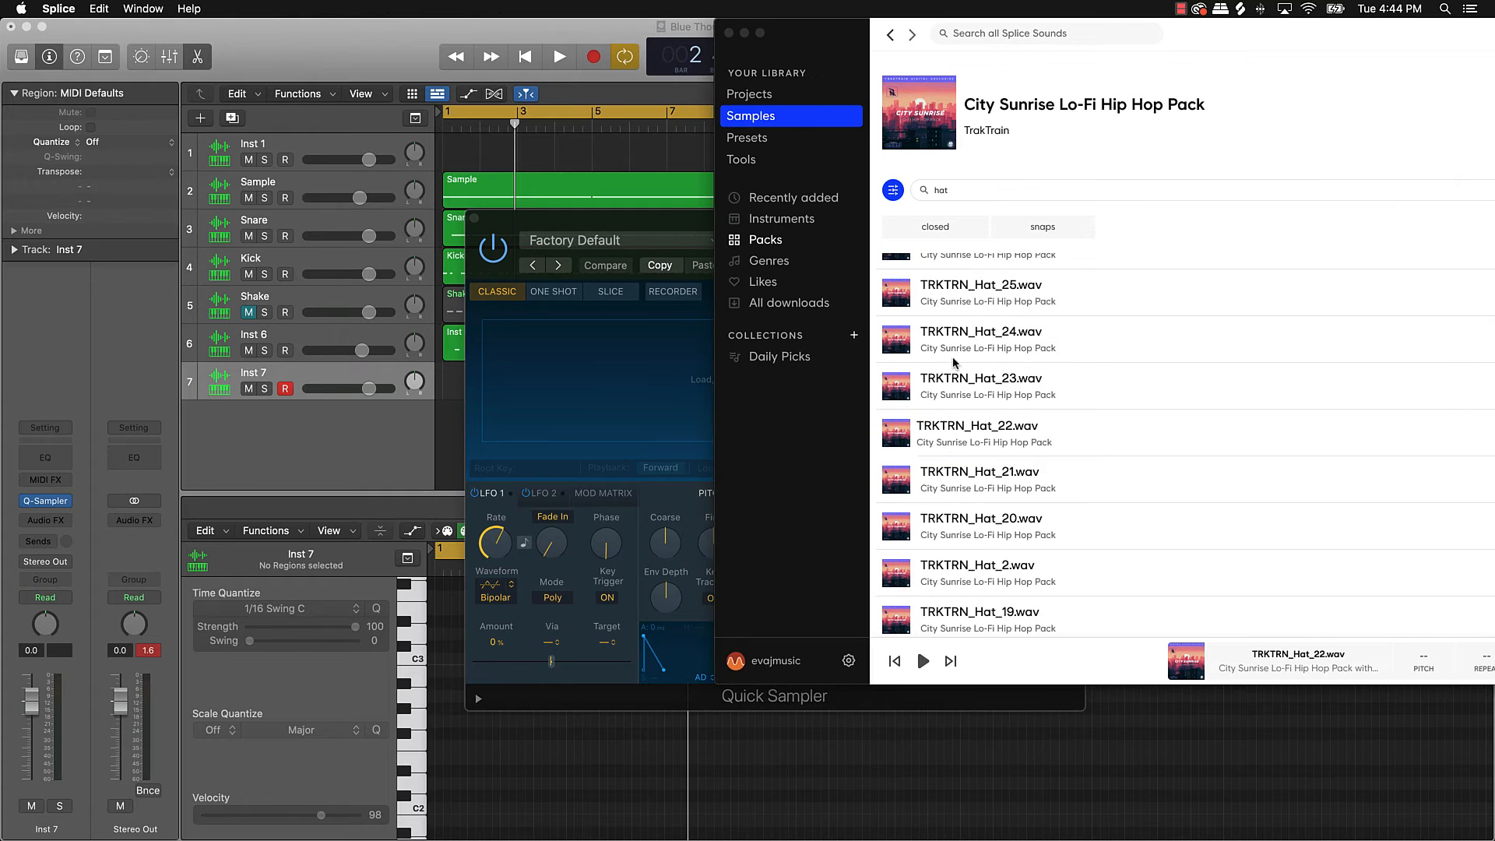
Step: Preview the TRKTRN hat samples 19, 18, 15, 12, 11, 10 and 1 in Splice
scroll(926, 569, "down", 2)
left_click(896, 545)
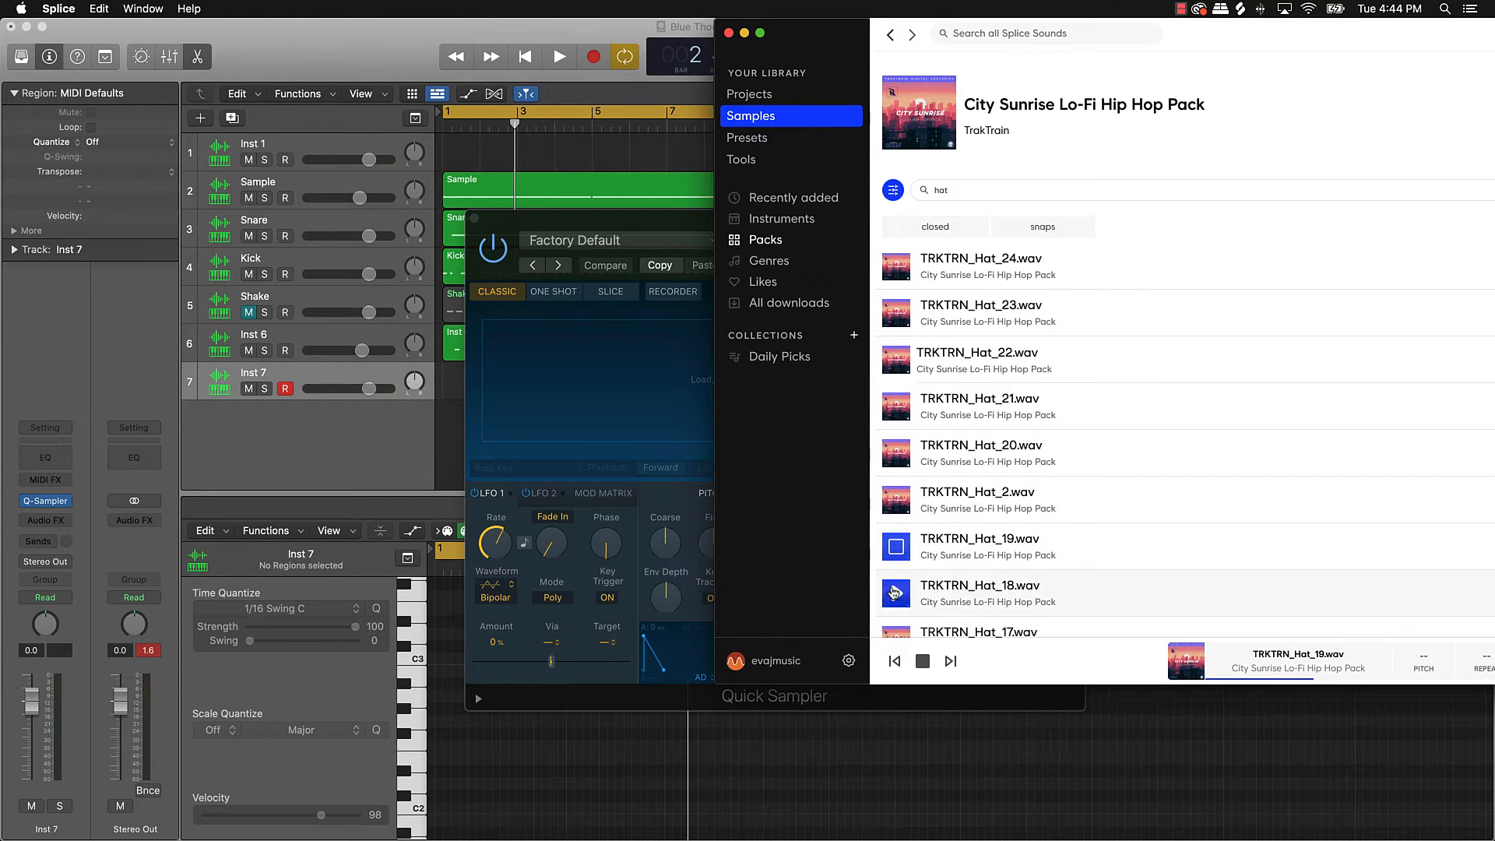
left_click(894, 593)
scroll(896, 585, "down", 4)
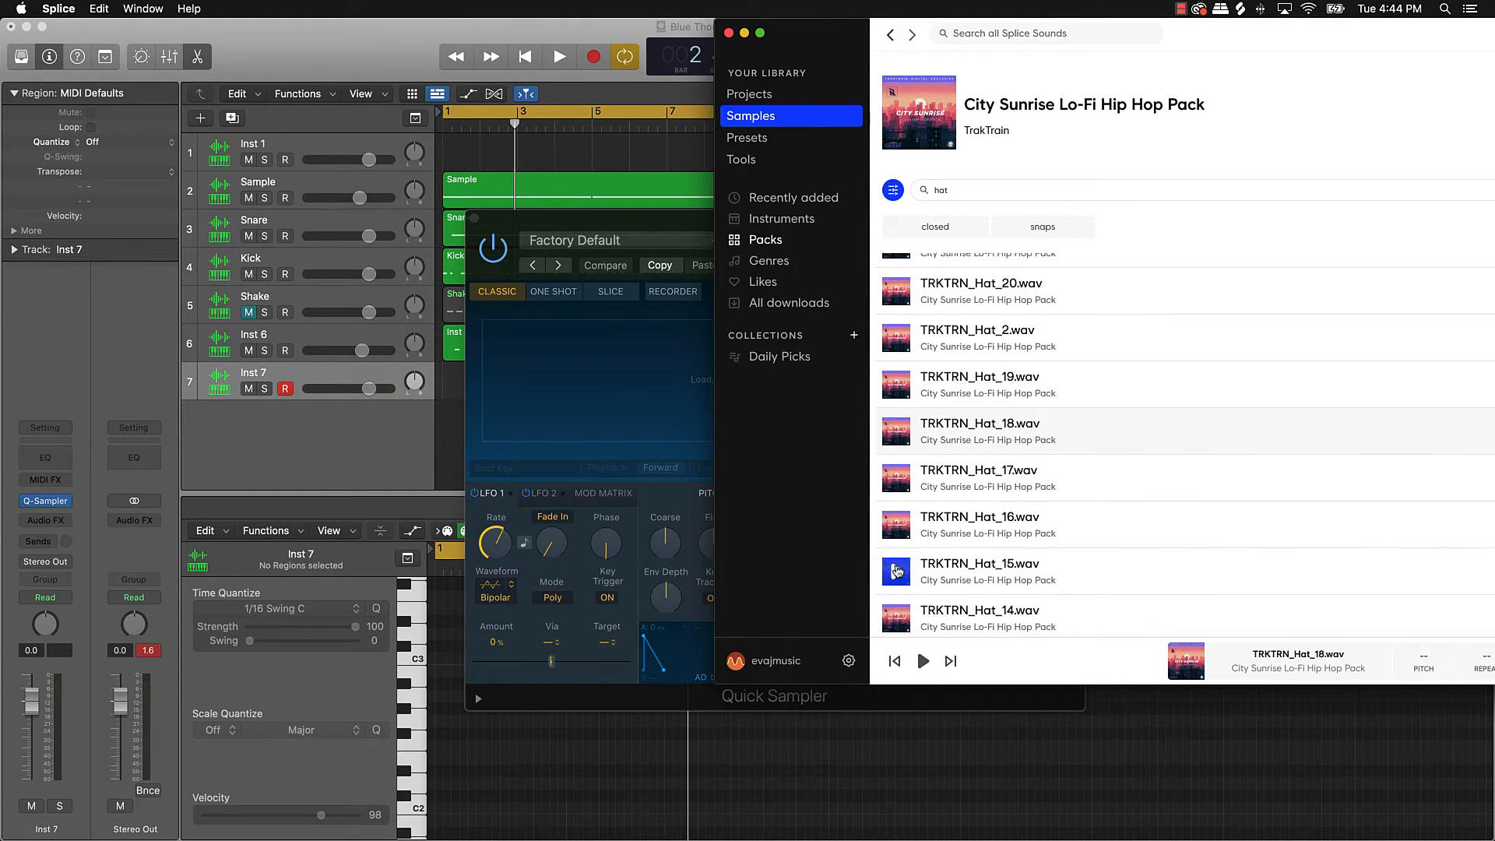
left_click(897, 573)
scroll(897, 572, "down", 3)
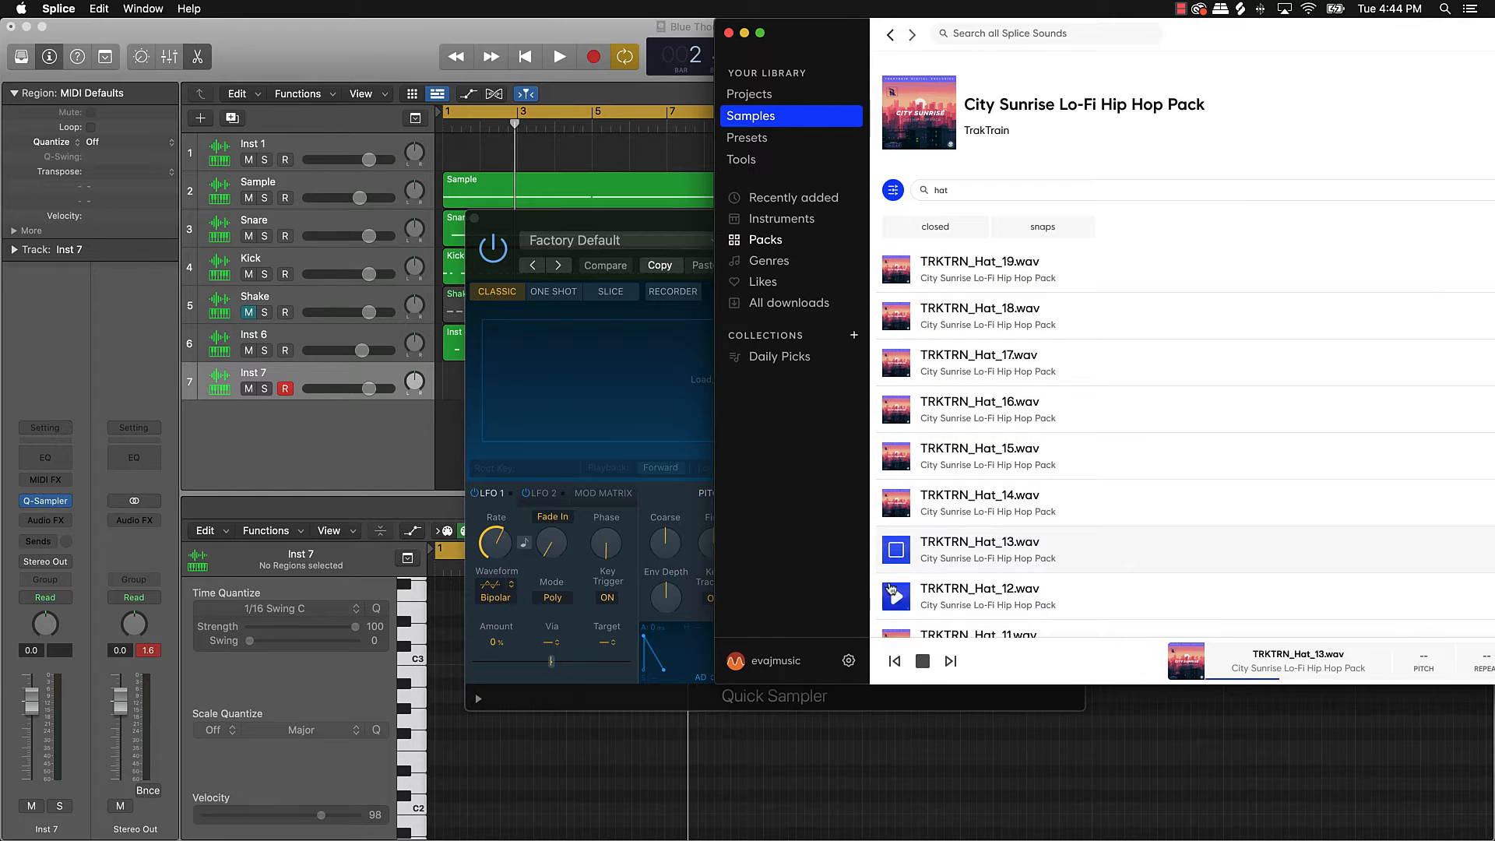
left_click(893, 590)
scroll(893, 584, "down", 3)
left_click(894, 561)
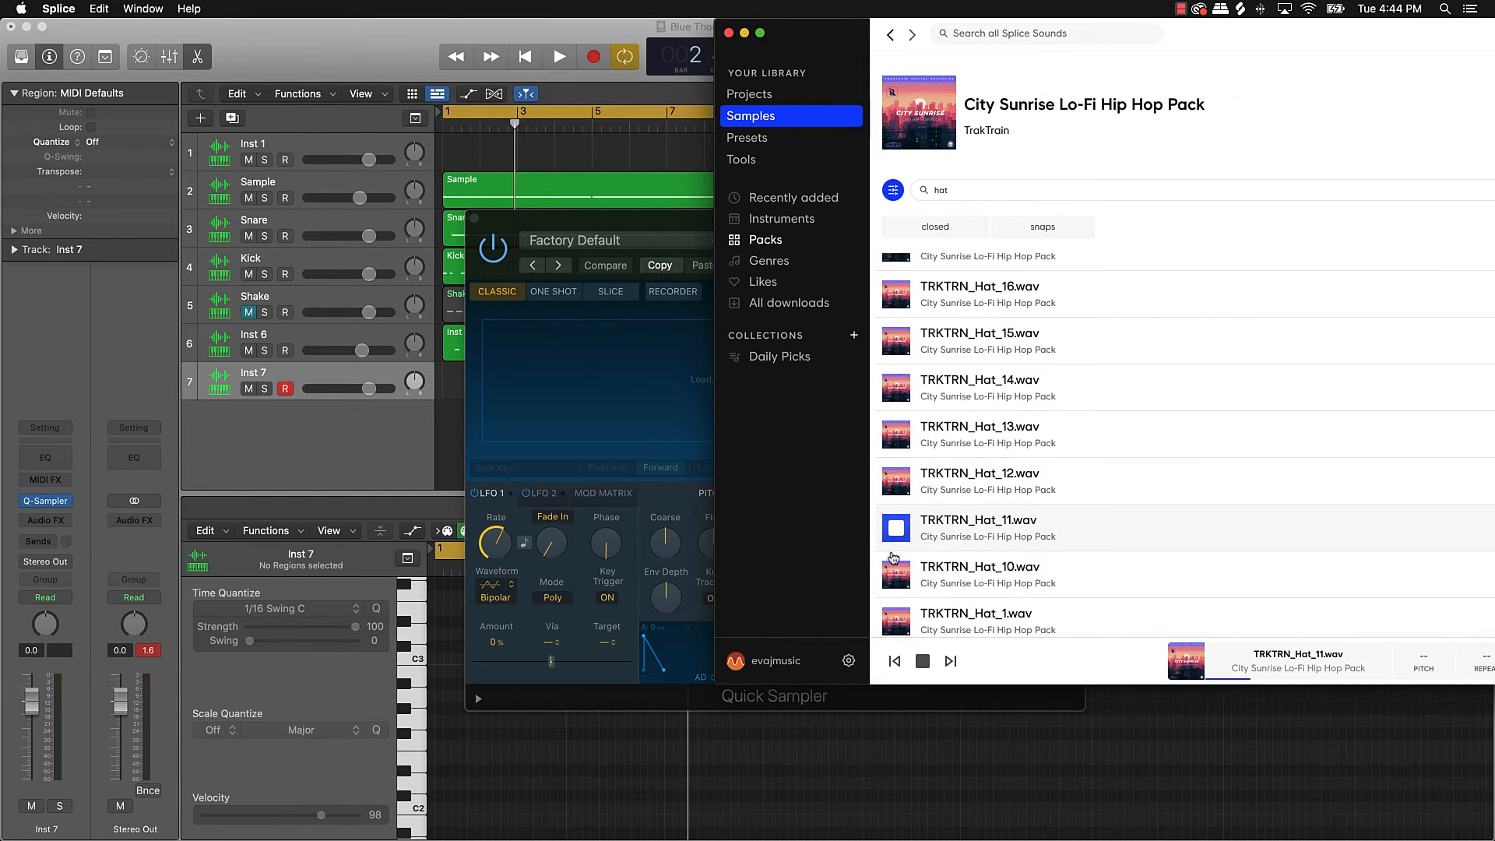
scroll(894, 569, "down", 1)
left_click(895, 575)
left_click(898, 614)
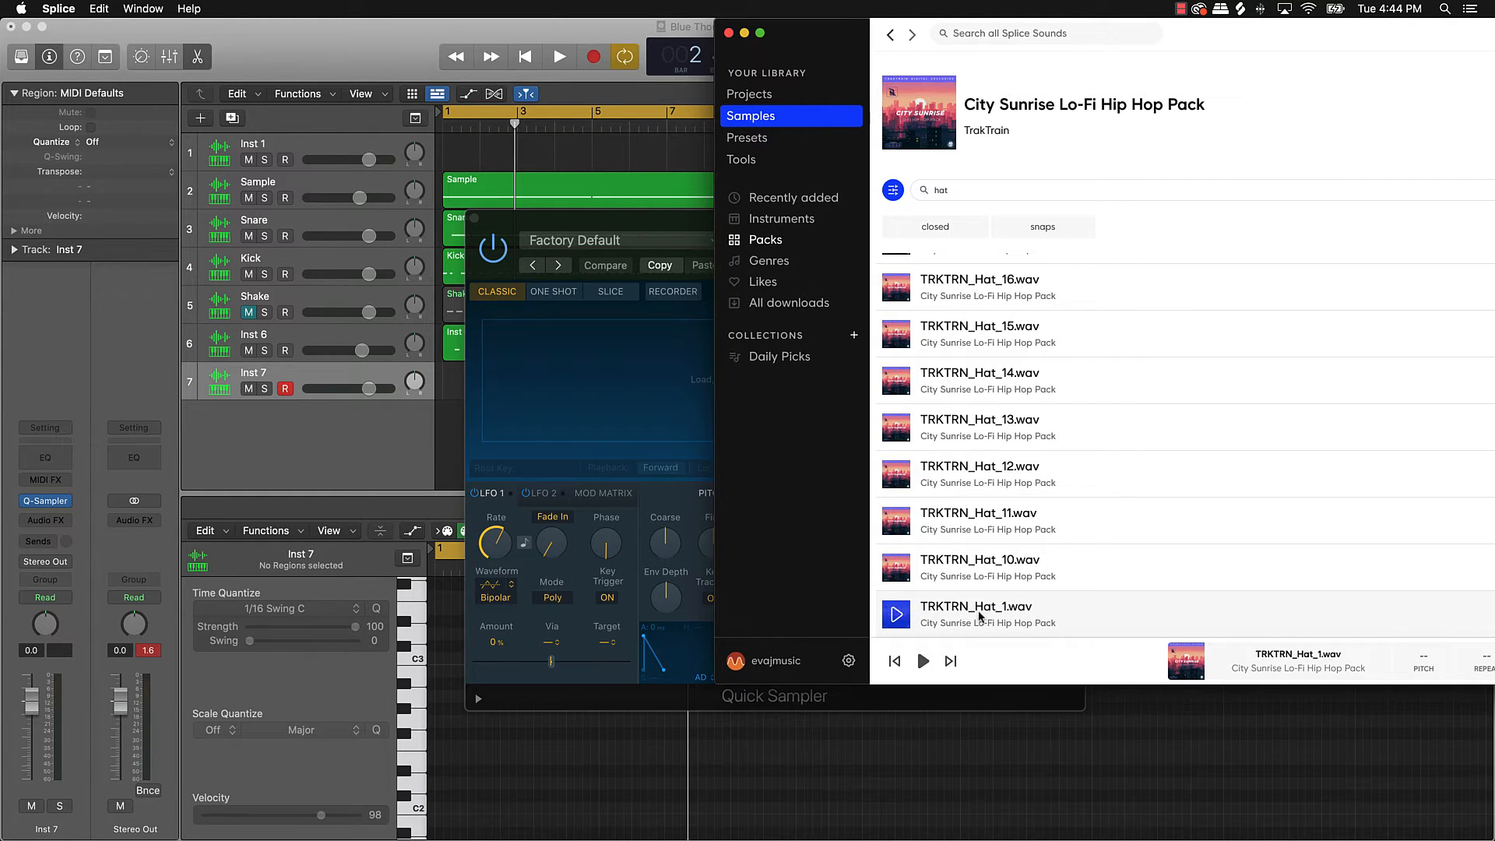
Step: Download TRKTRN_Hat_1.wav for one credit and load it into Inst 7's Quick Sampler
double_click(1287, 53)
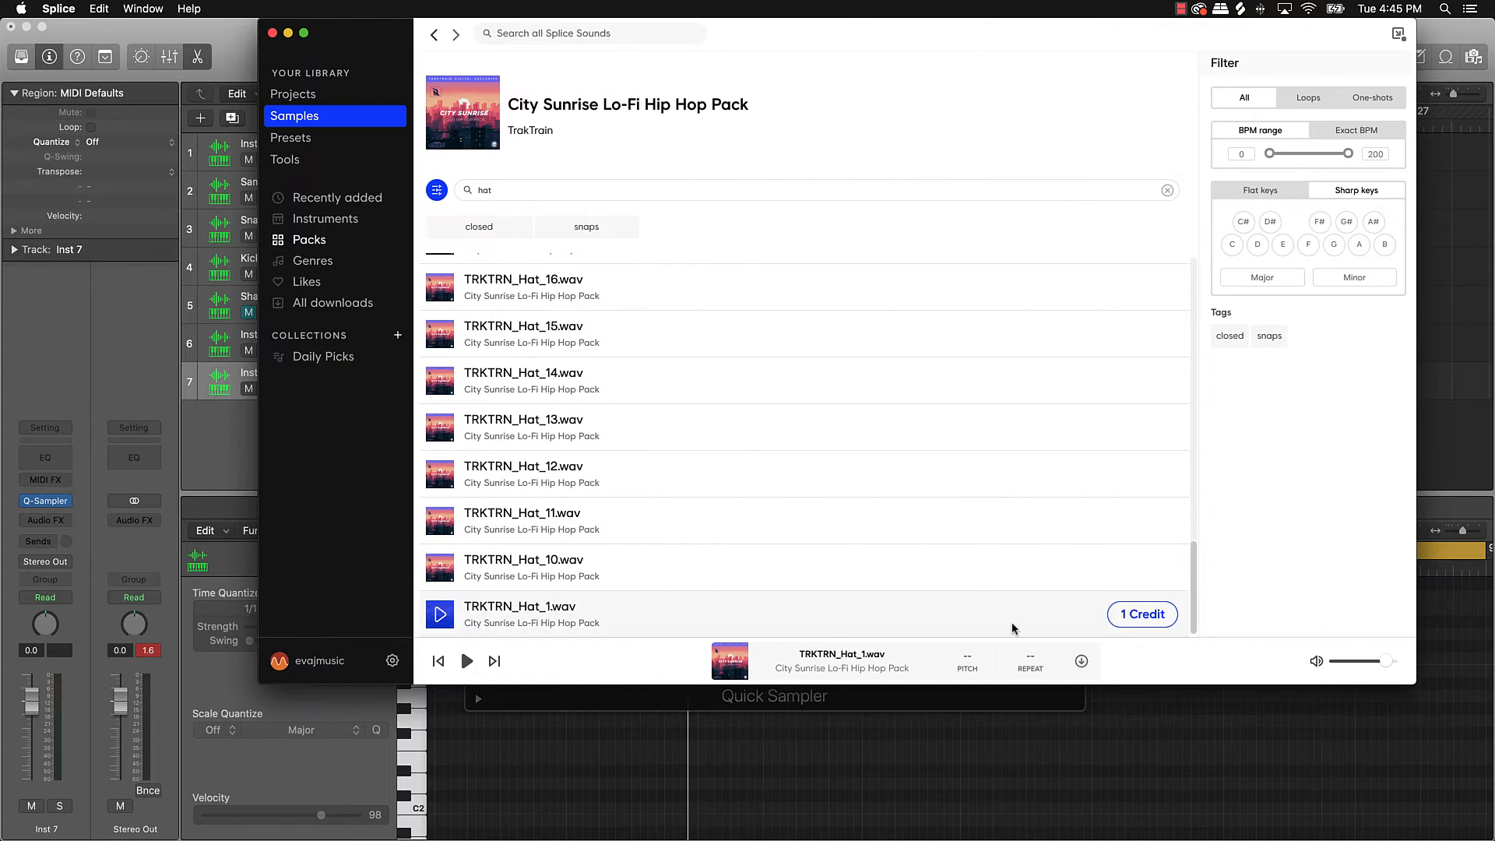
left_click(1142, 624)
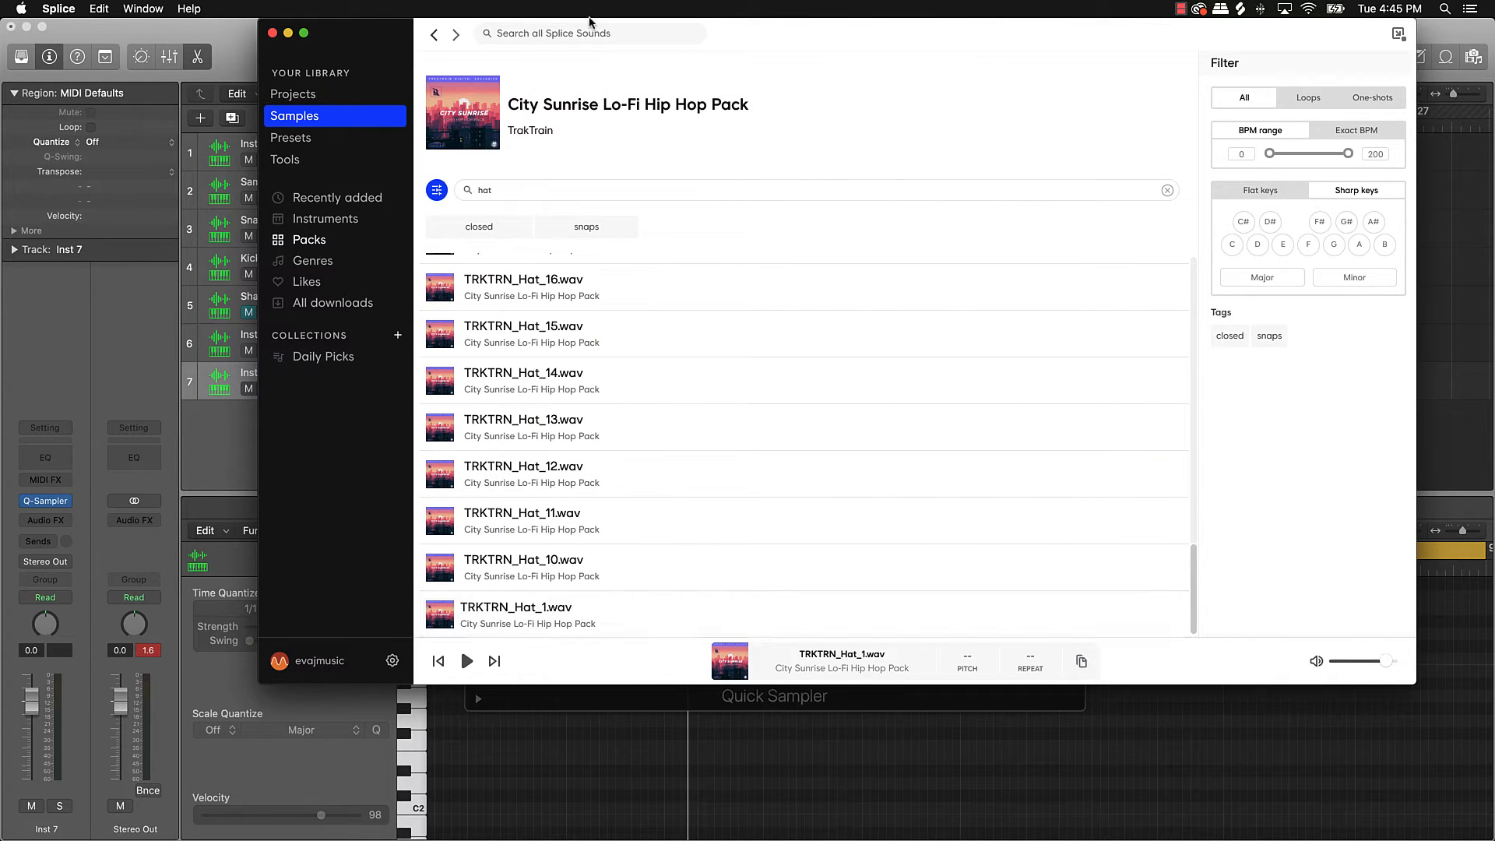
left_click_drag(591, 19, 1184, 19)
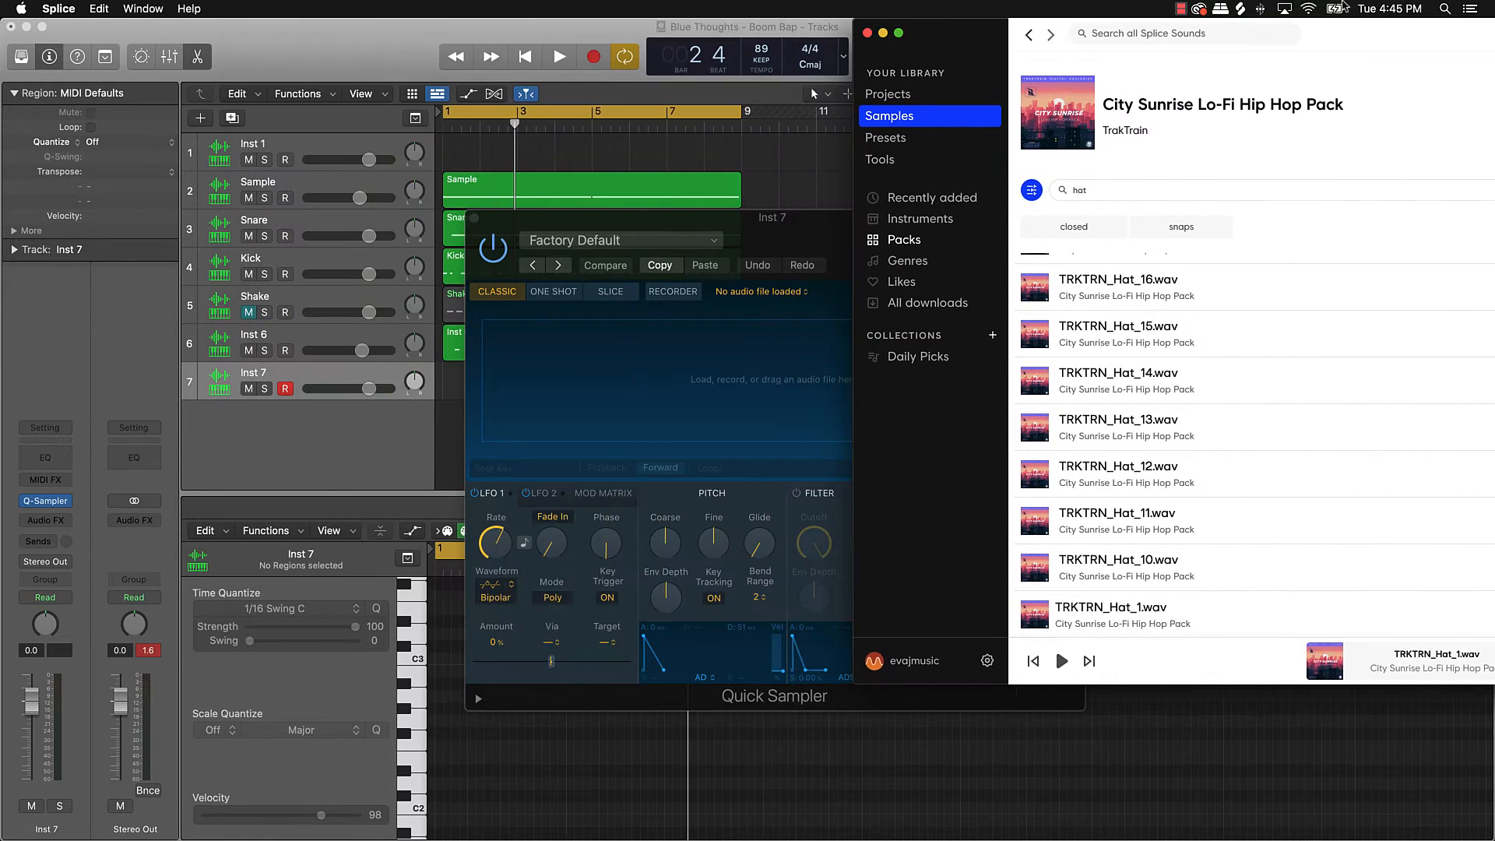
left_click_drag(1036, 615, 604, 362)
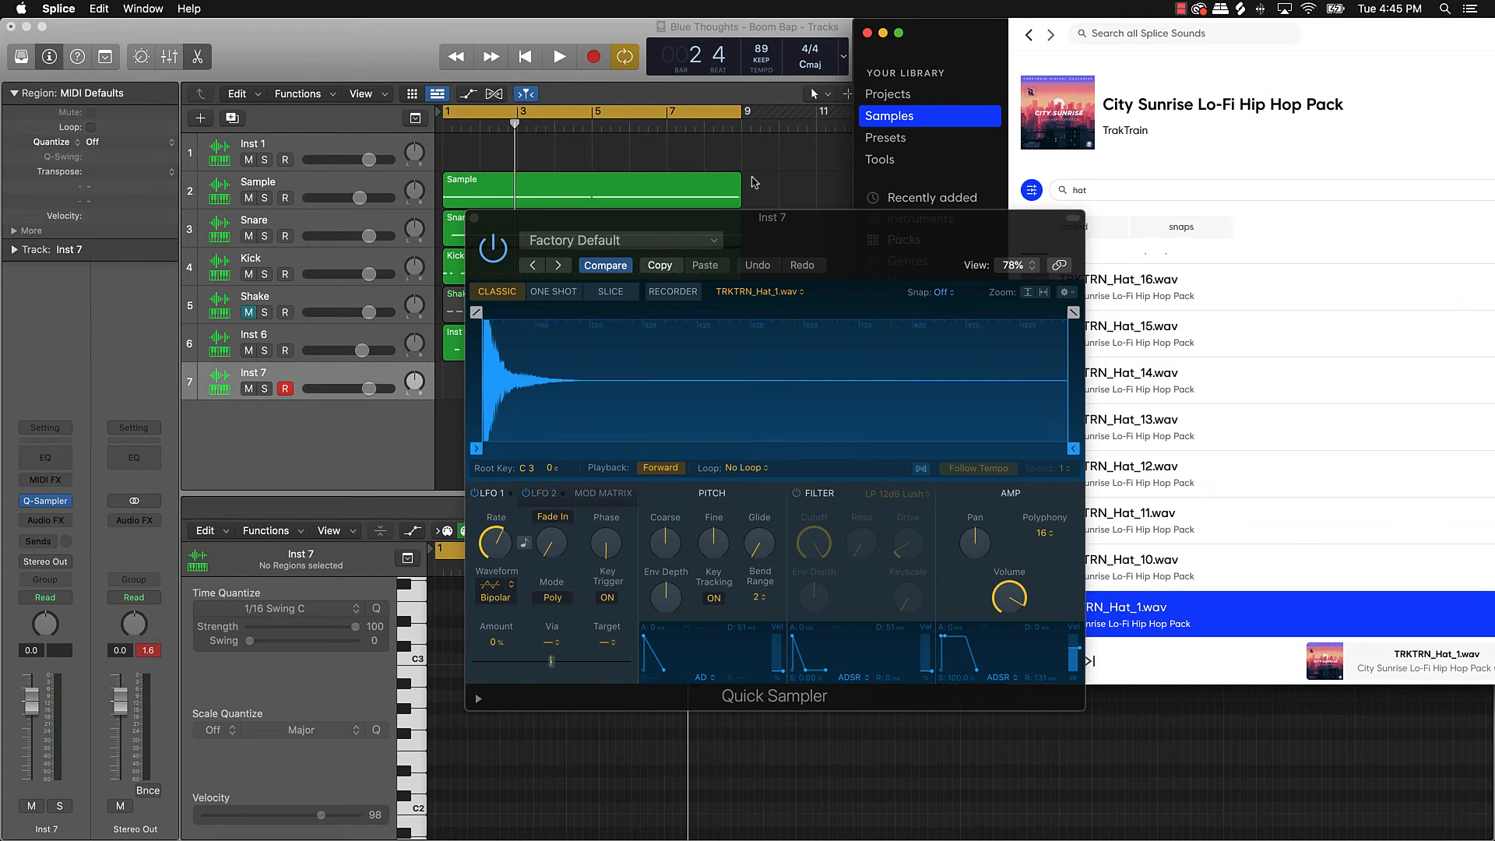
left_click(882, 32)
left_click_drag(834, 237, 753, 220)
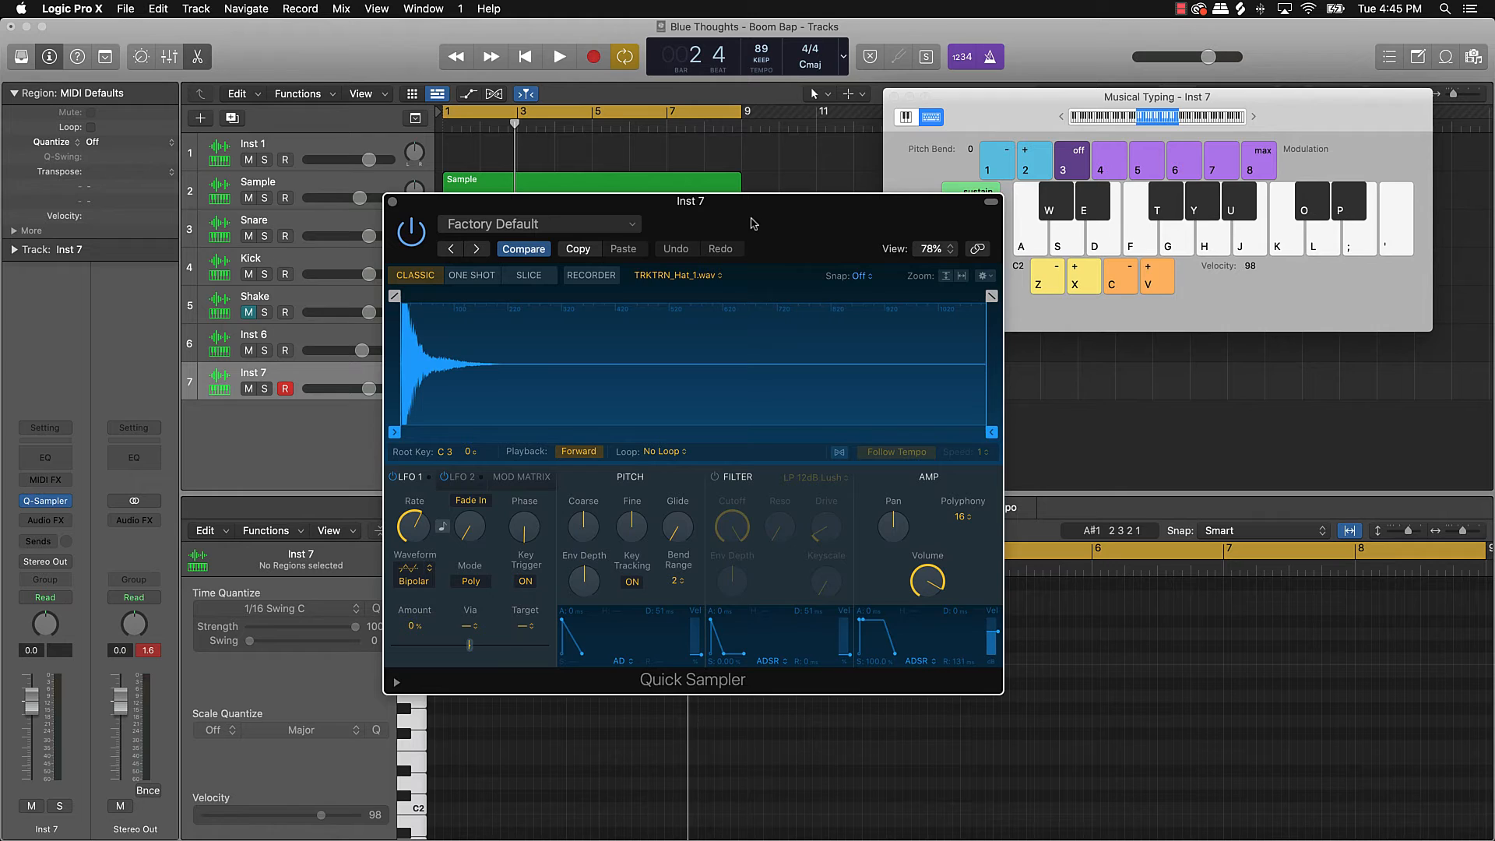
Step: Audition the hat with the K key, record a take of K hits on Inst 7, and close Quick Sampler
key("k")
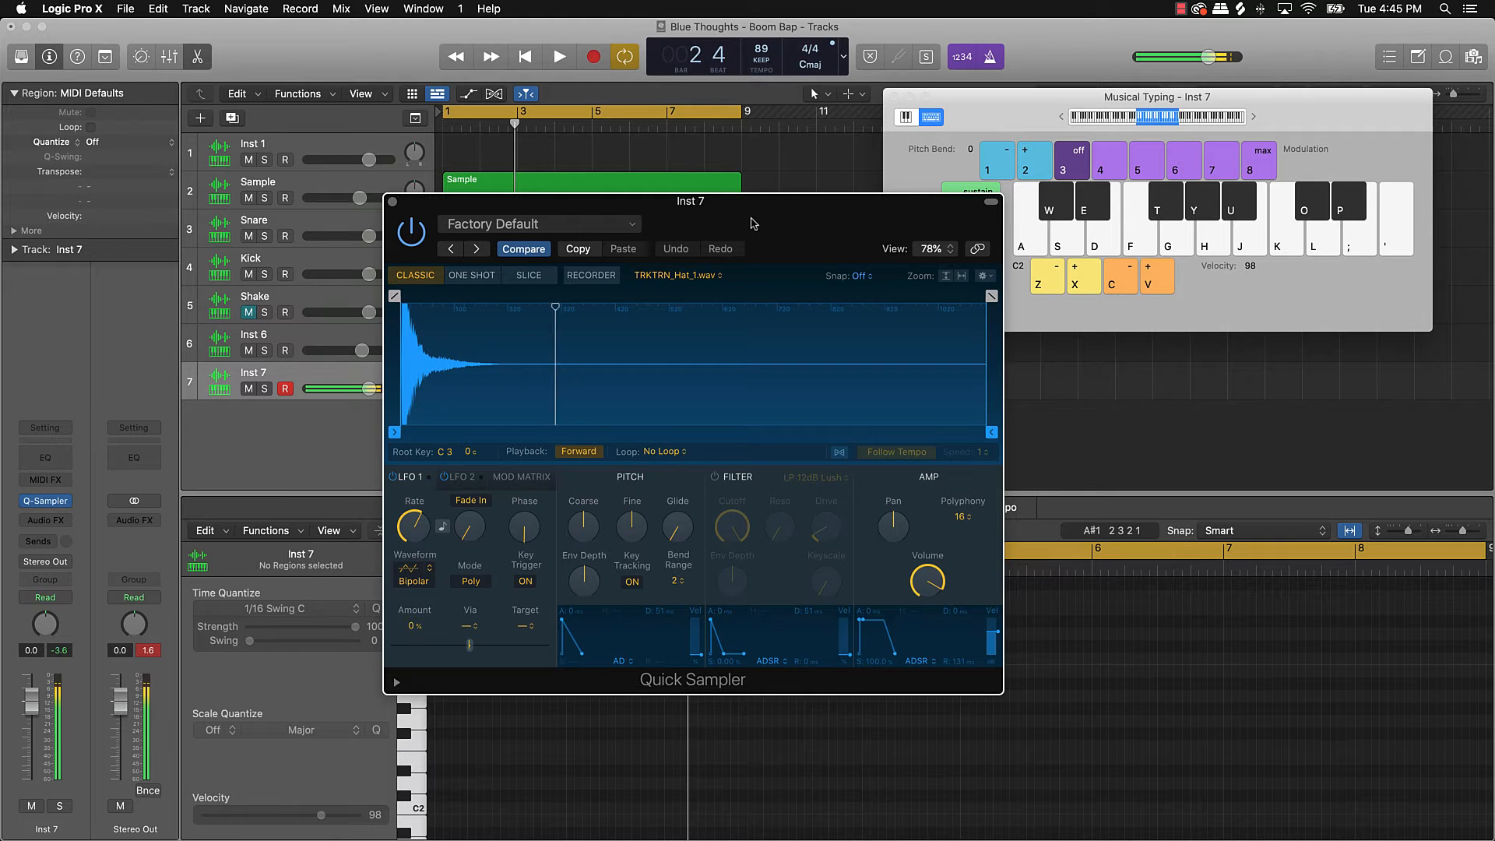
key("k")
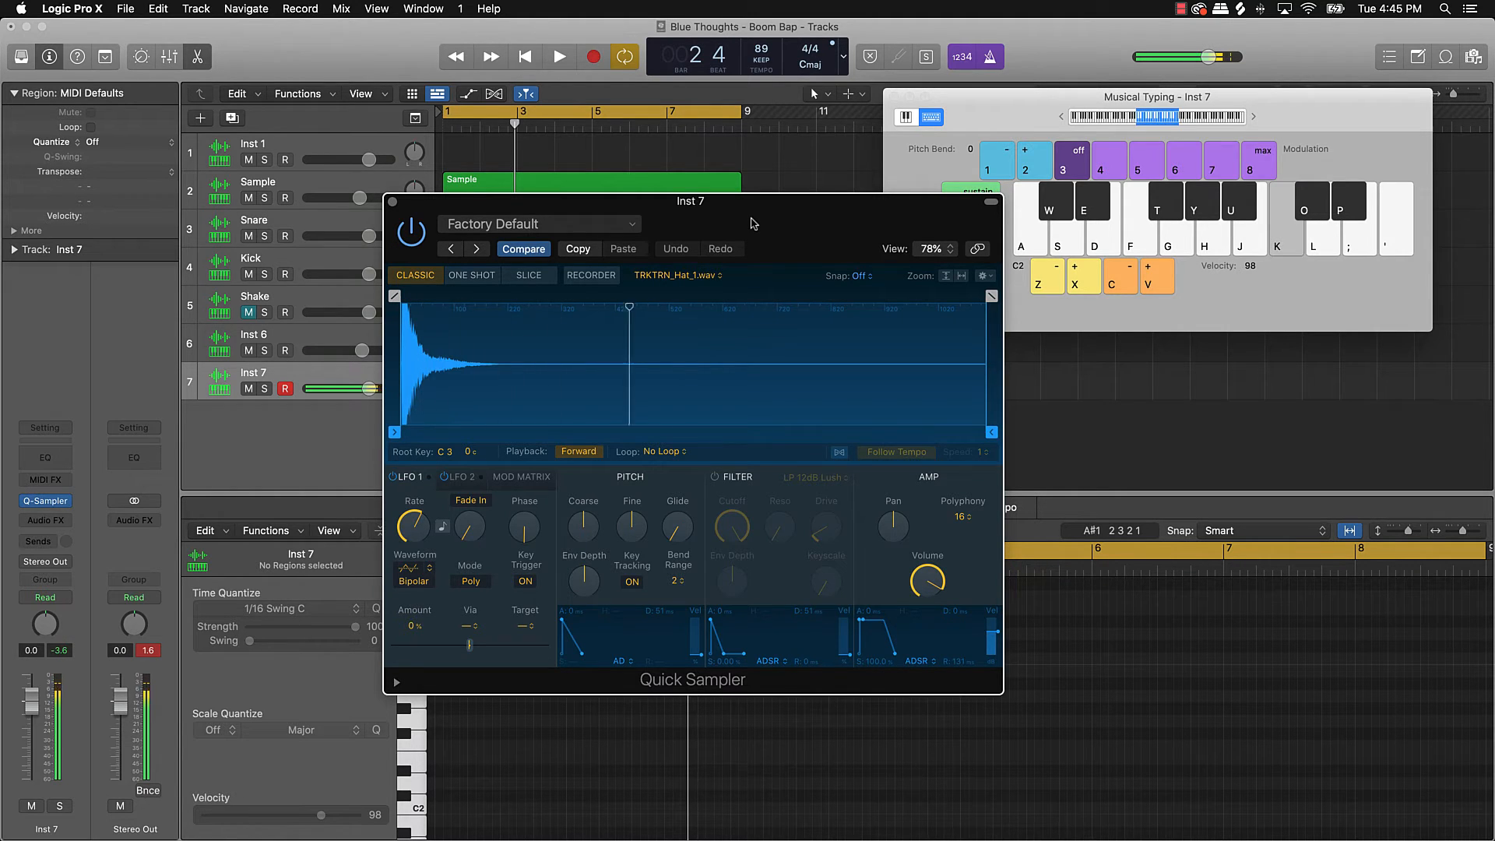
key("space")
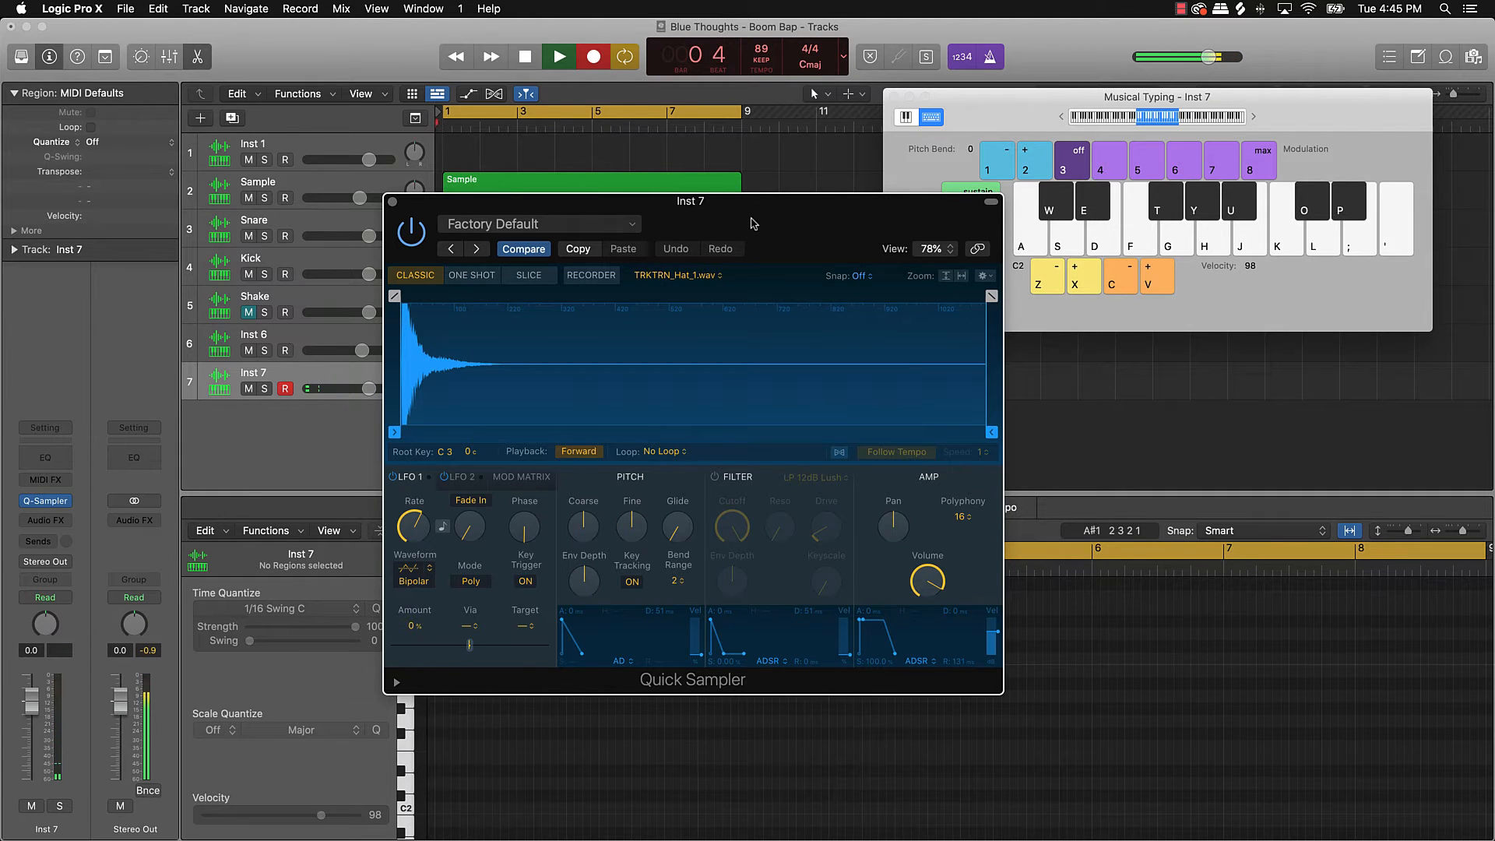
key("k")
key("k")
key("k")
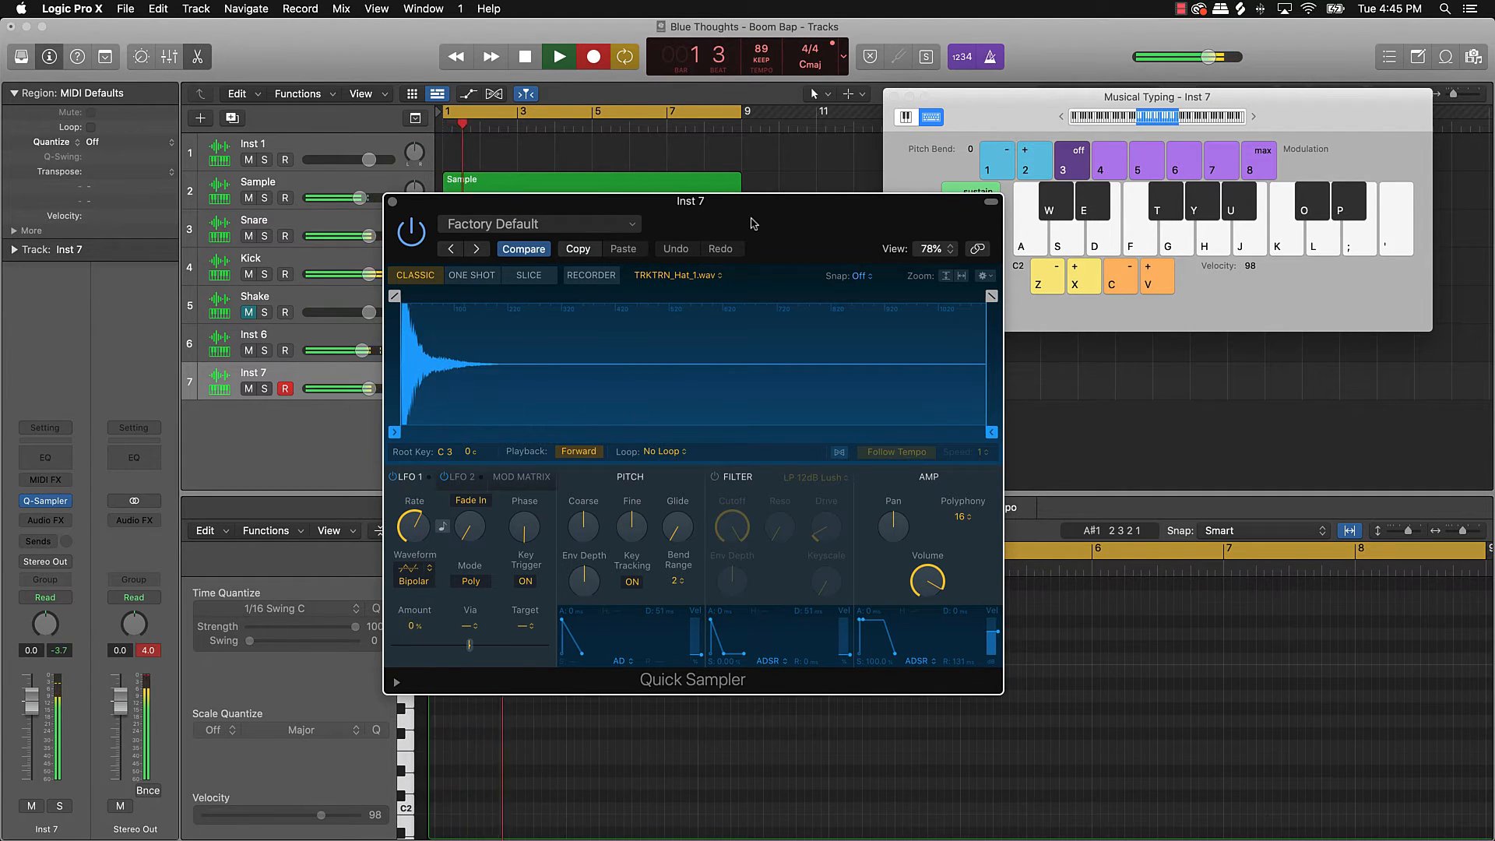
key("k")
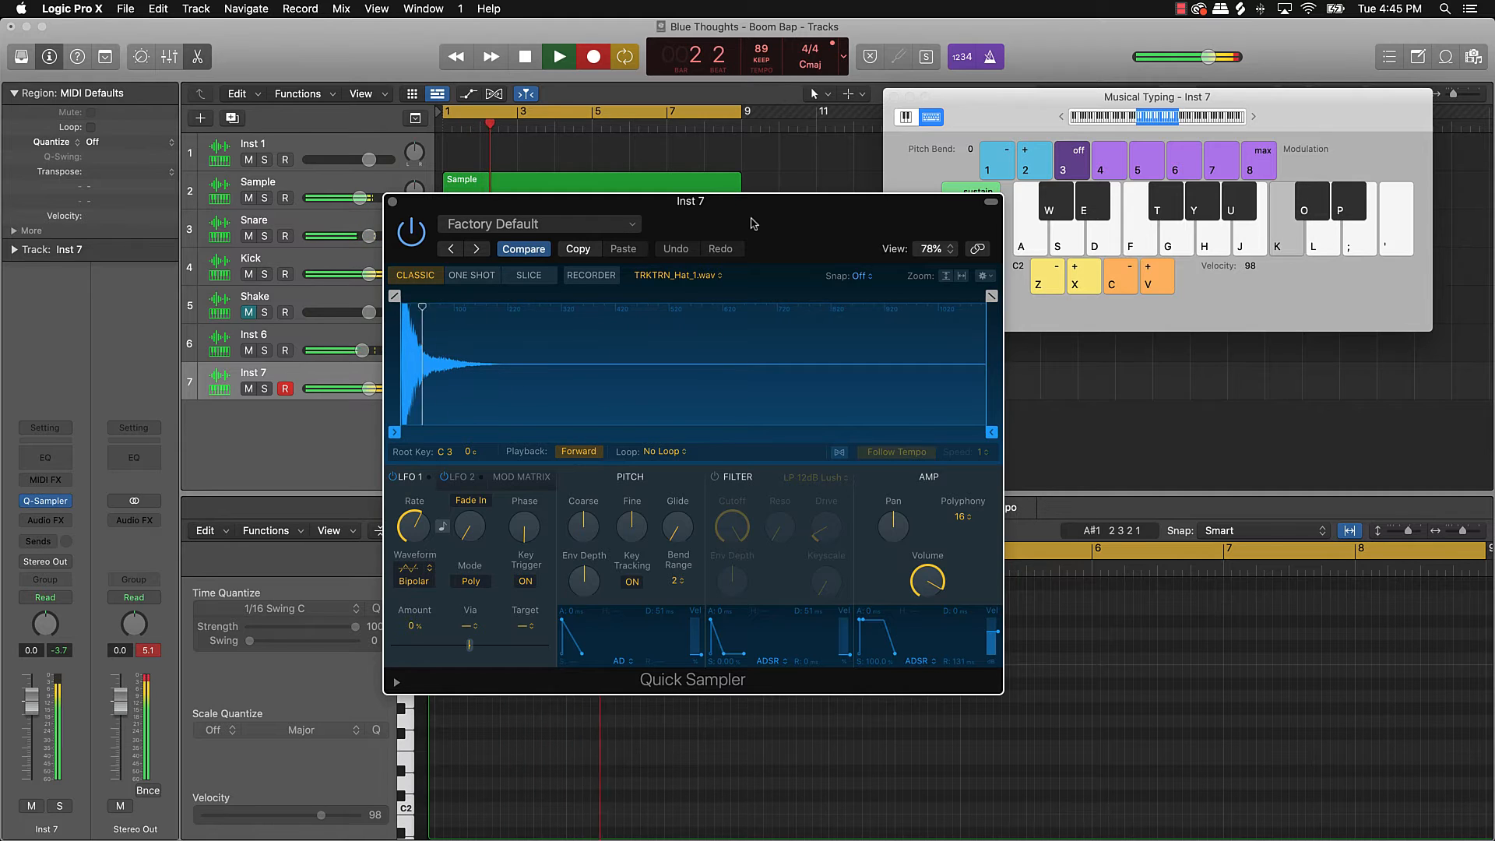
key("space")
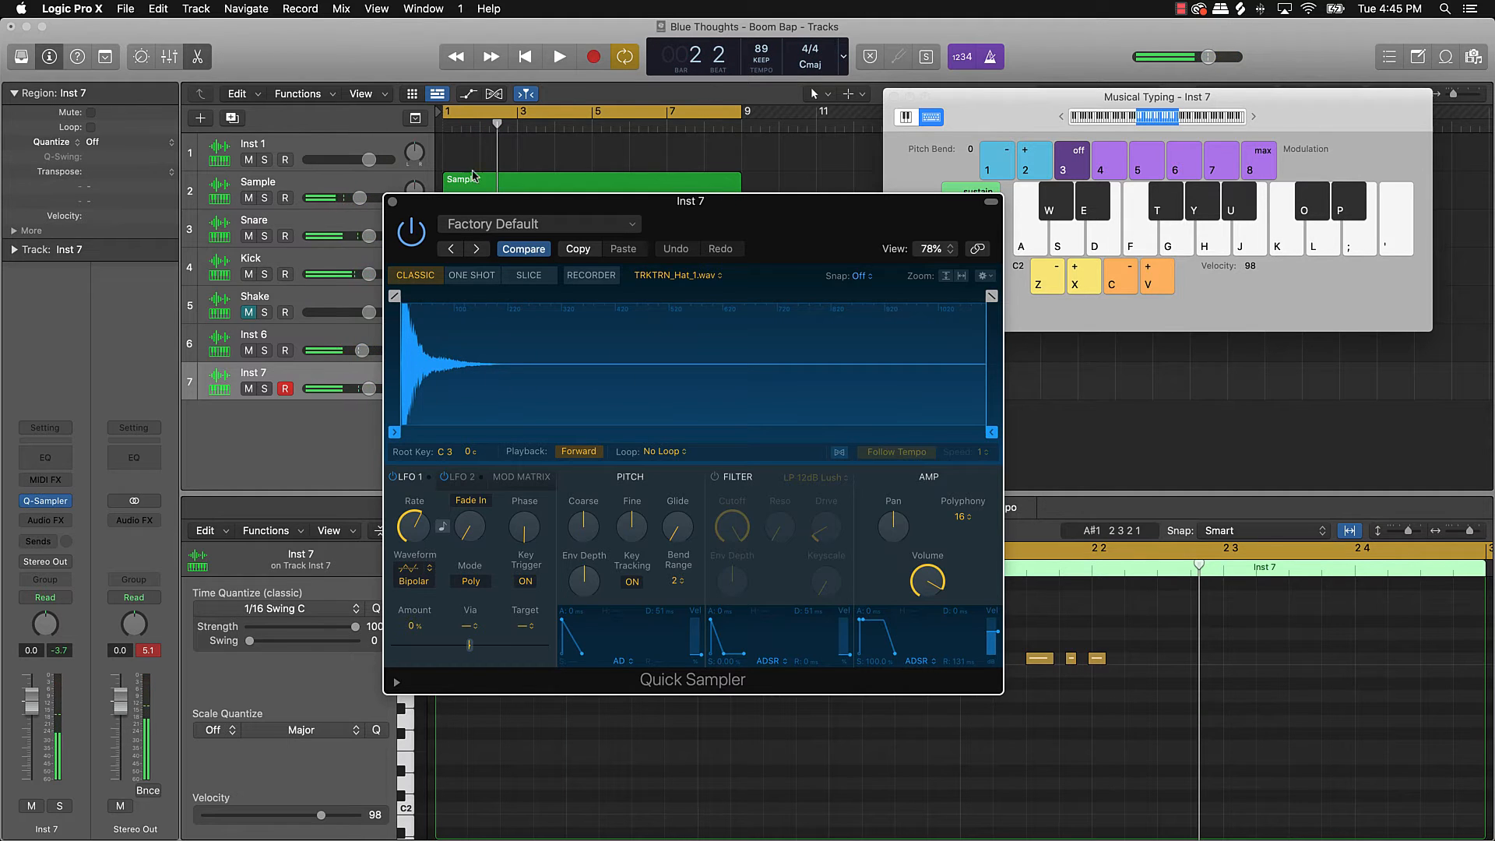
left_click(393, 202)
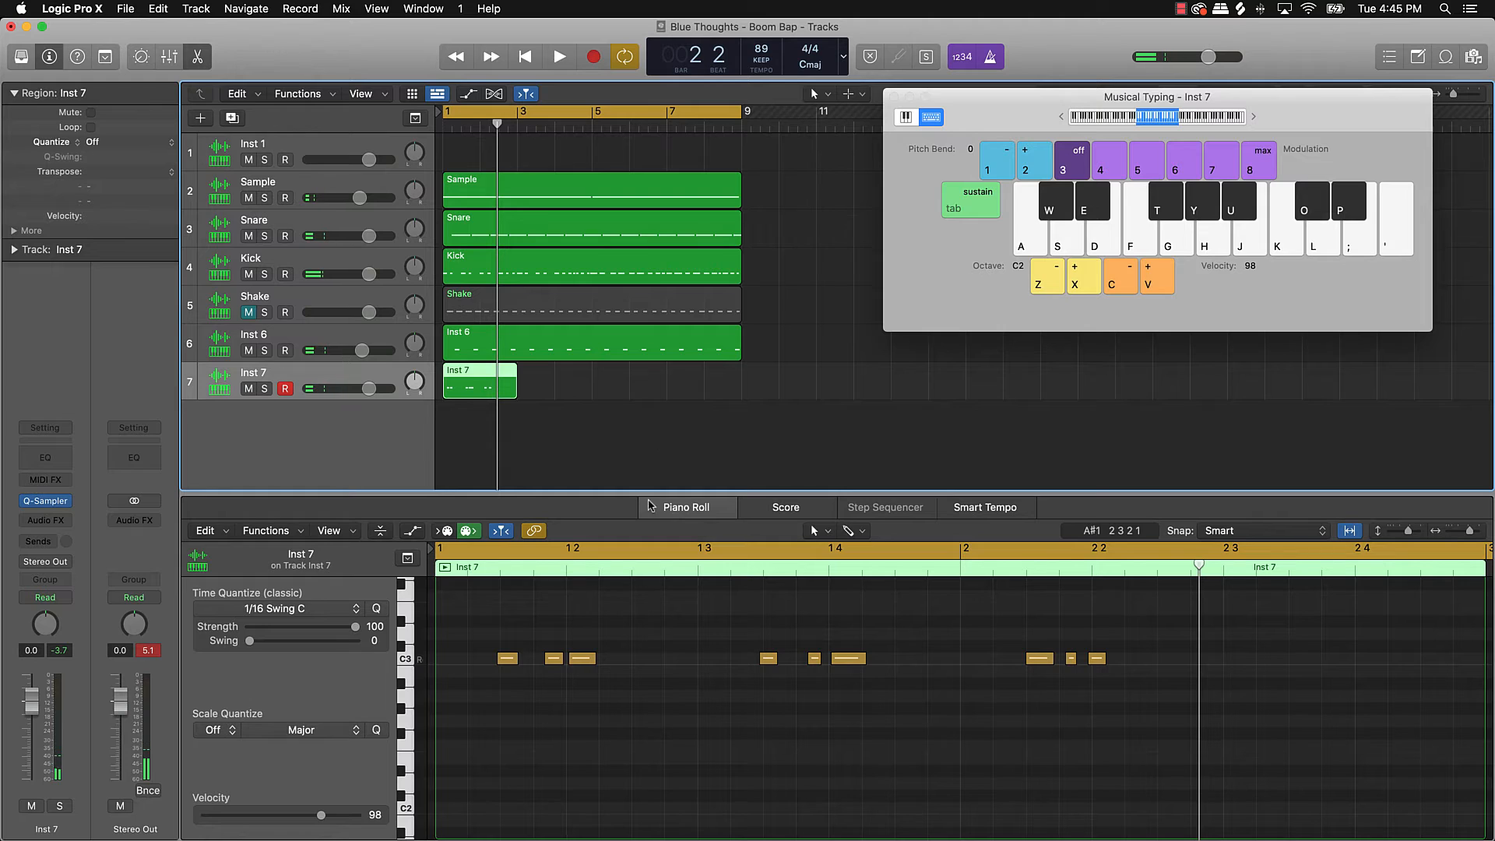
Step: Quantize the Inst 7 notes to 1/16 Swing C and trim the region to one bar at bar 2
left_click(646, 626)
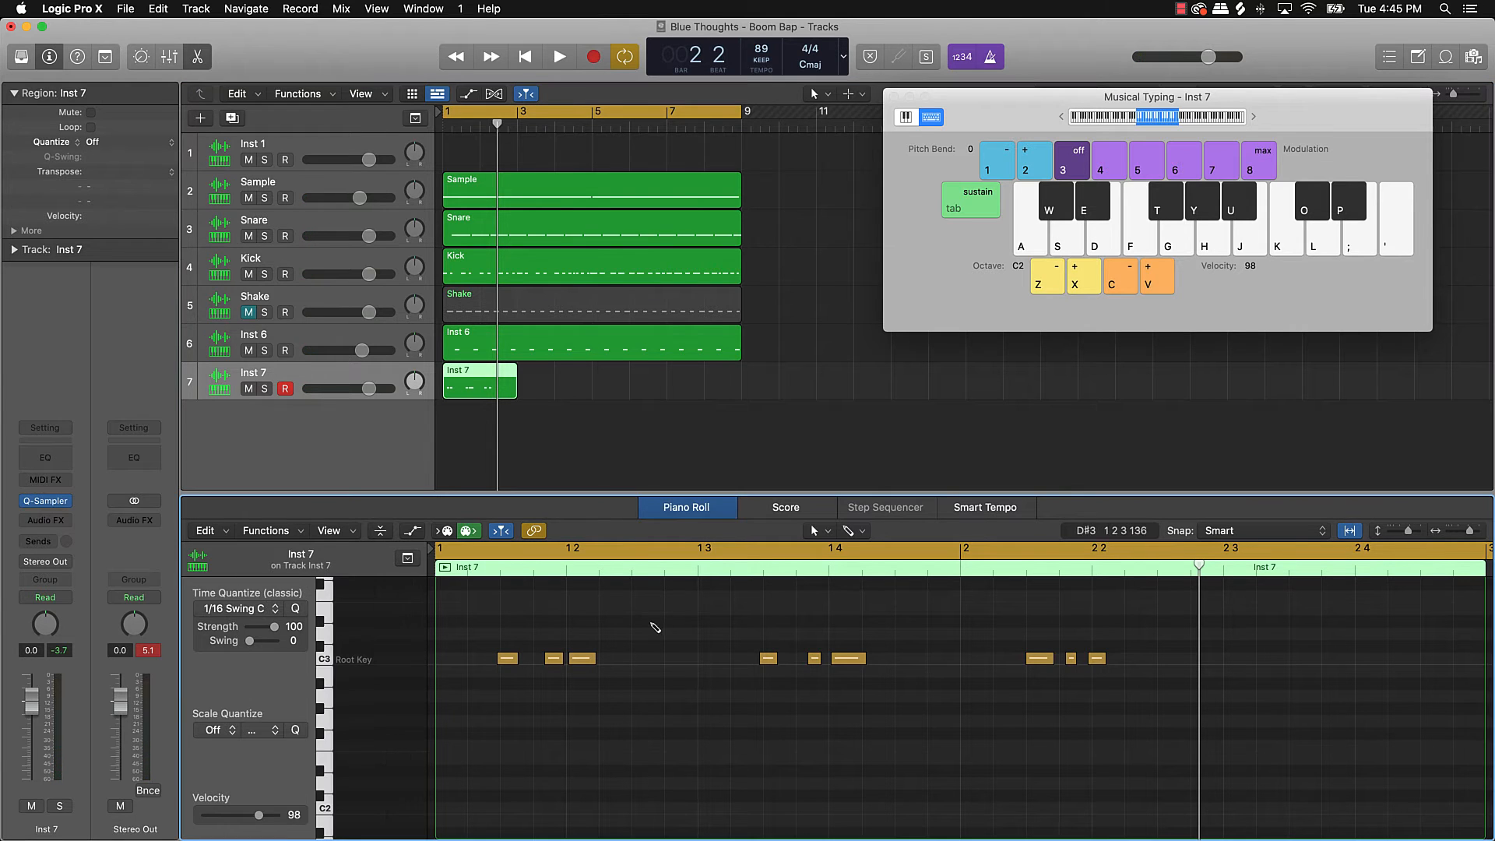
key("super+a")
left_click(296, 610)
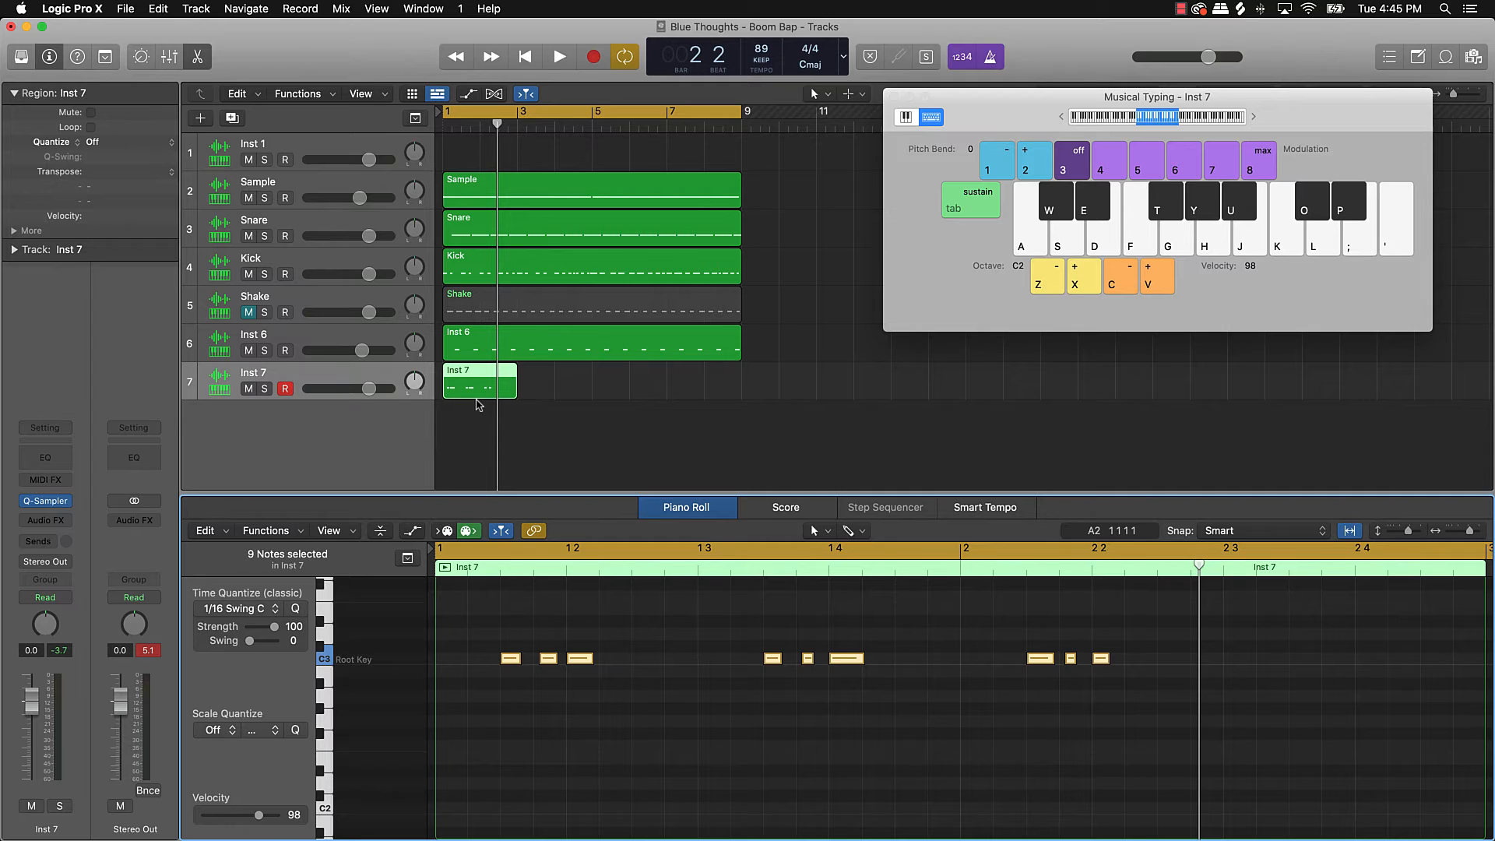
left_click(508, 397)
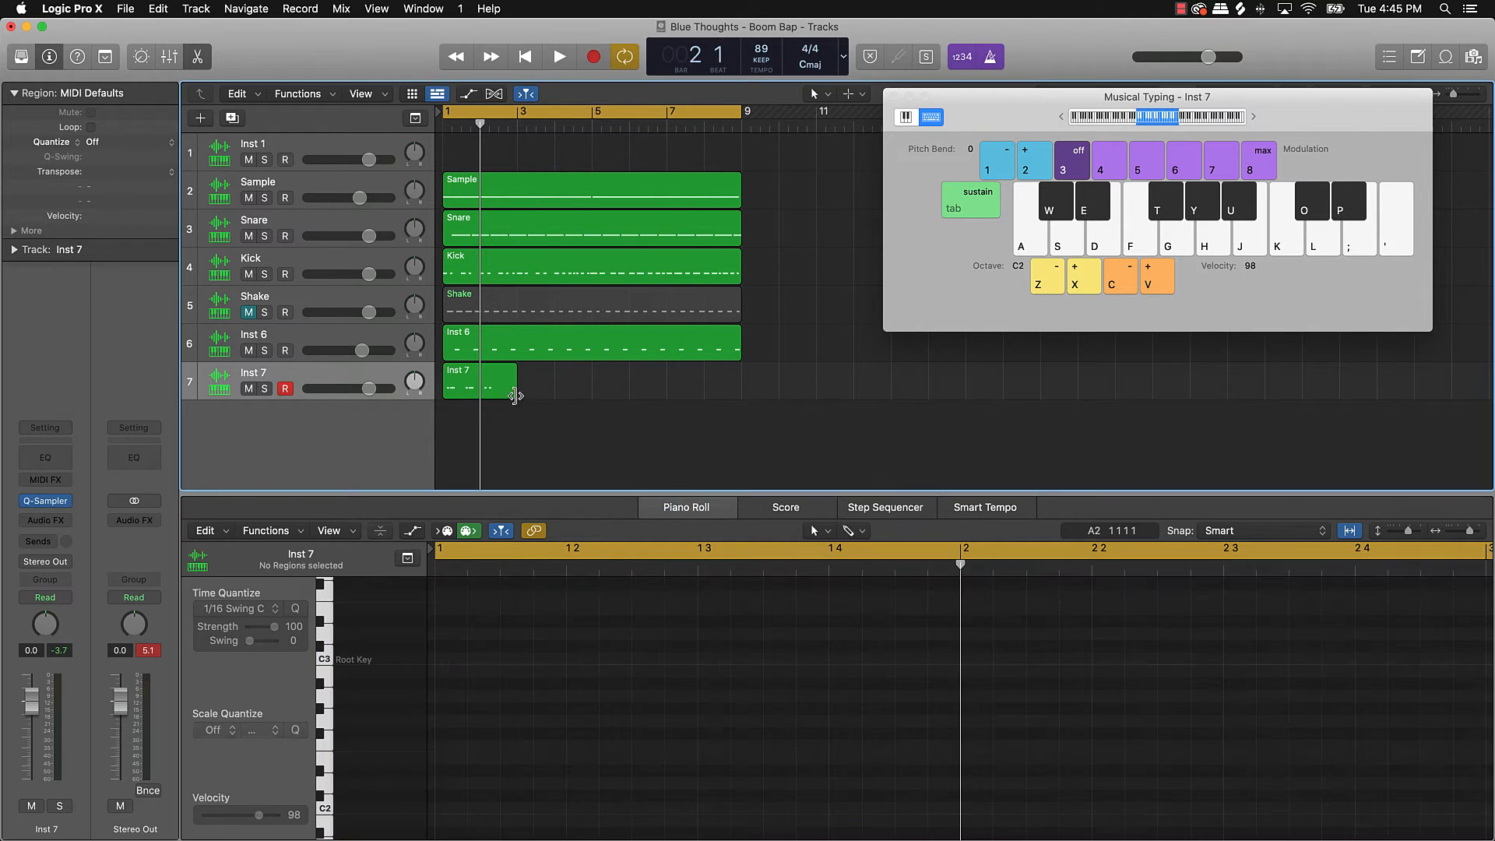
left_click(493, 385)
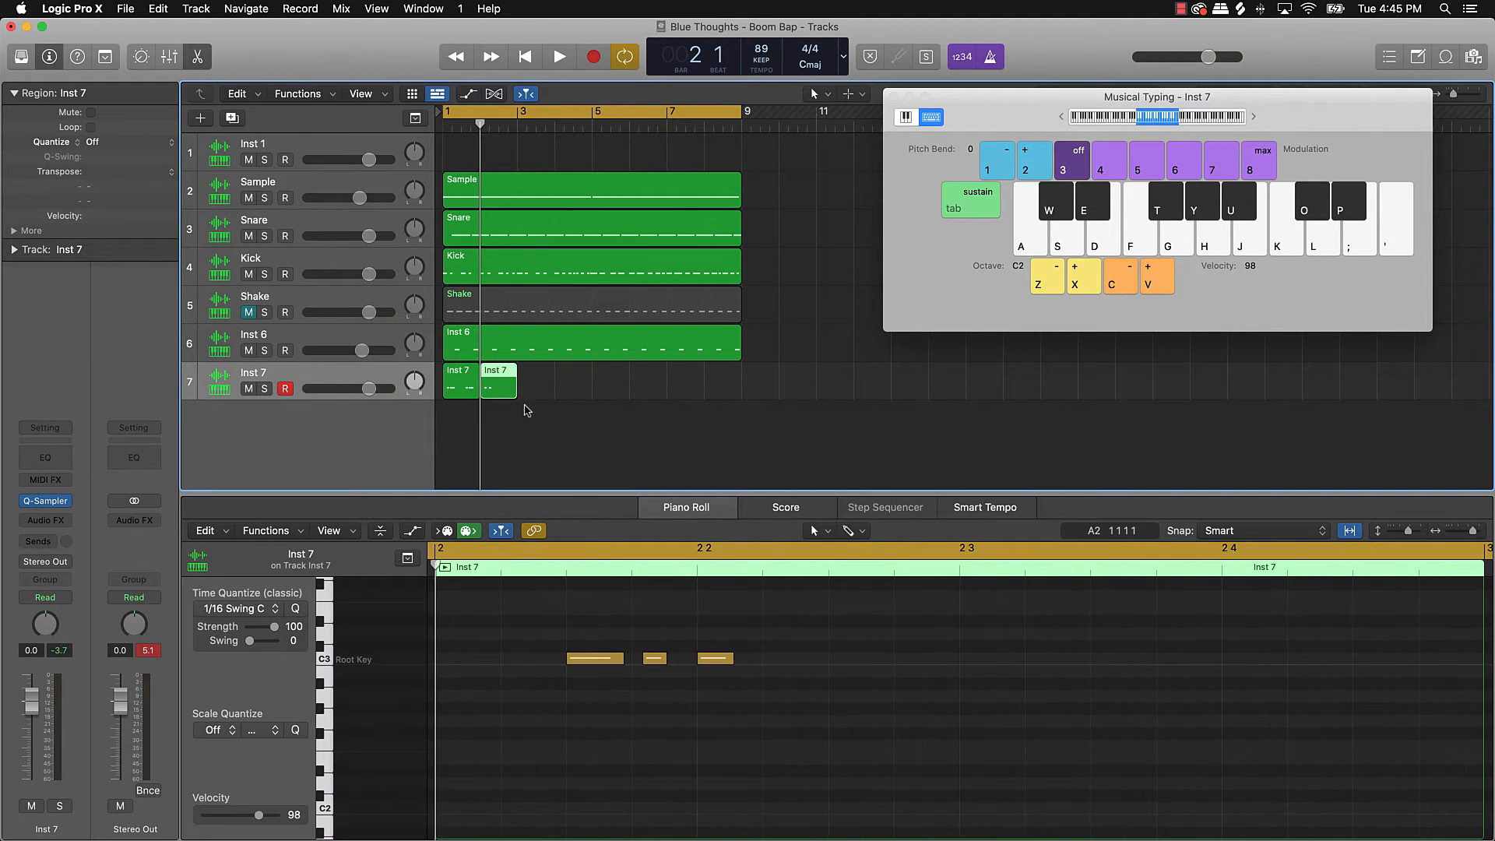
key("Delete")
left_click(452, 386)
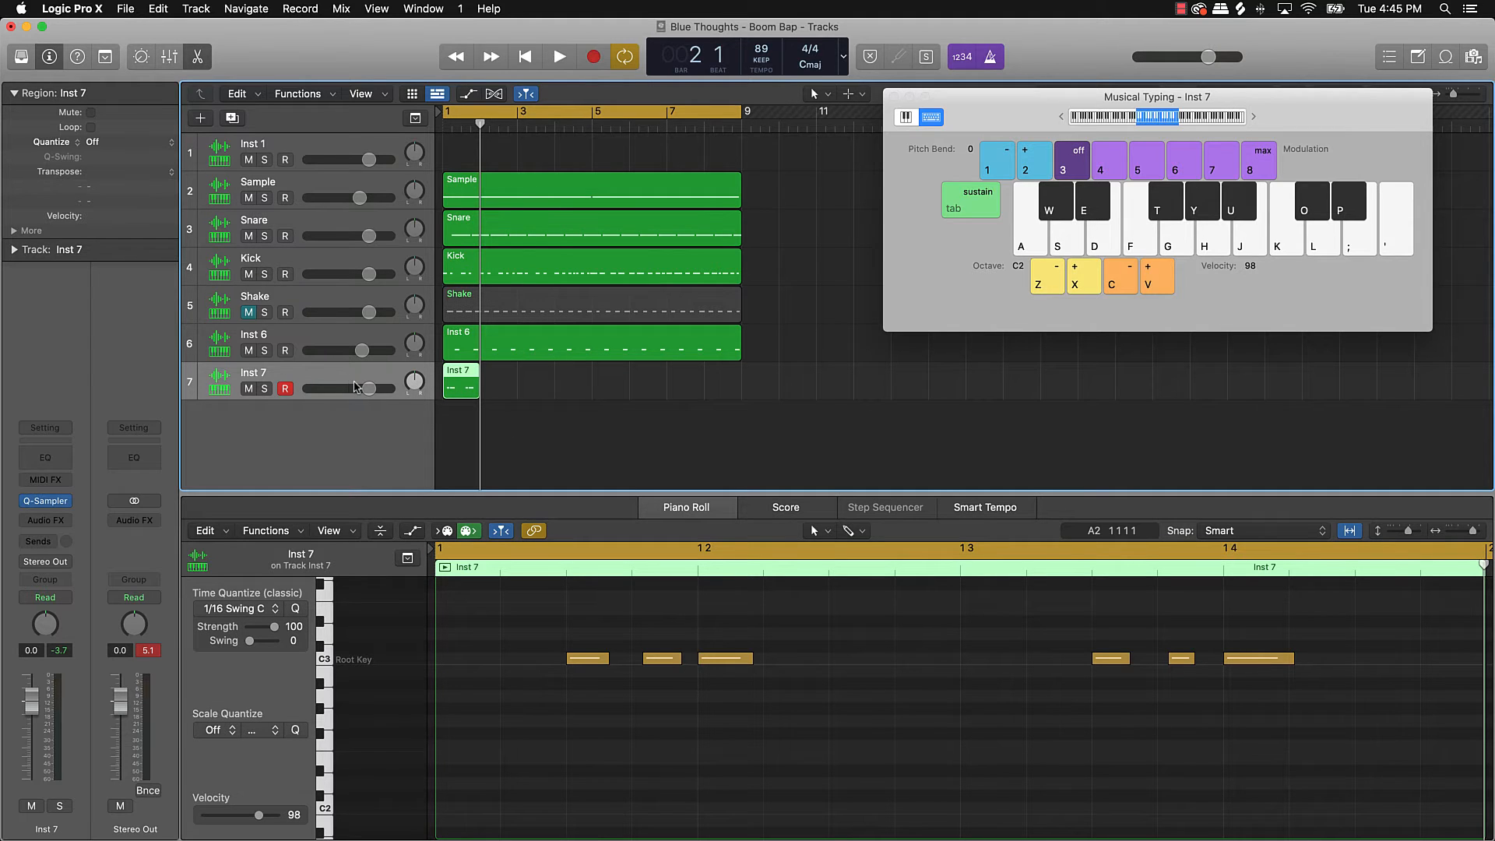
Step: Repeat the one-bar Inst 7 pattern through bar 9, join the copies, and play the beat
key("super+r")
key("super+r")
key("super+r")
key("super+r")
key("super+r")
key("super+r")
key("super+r")
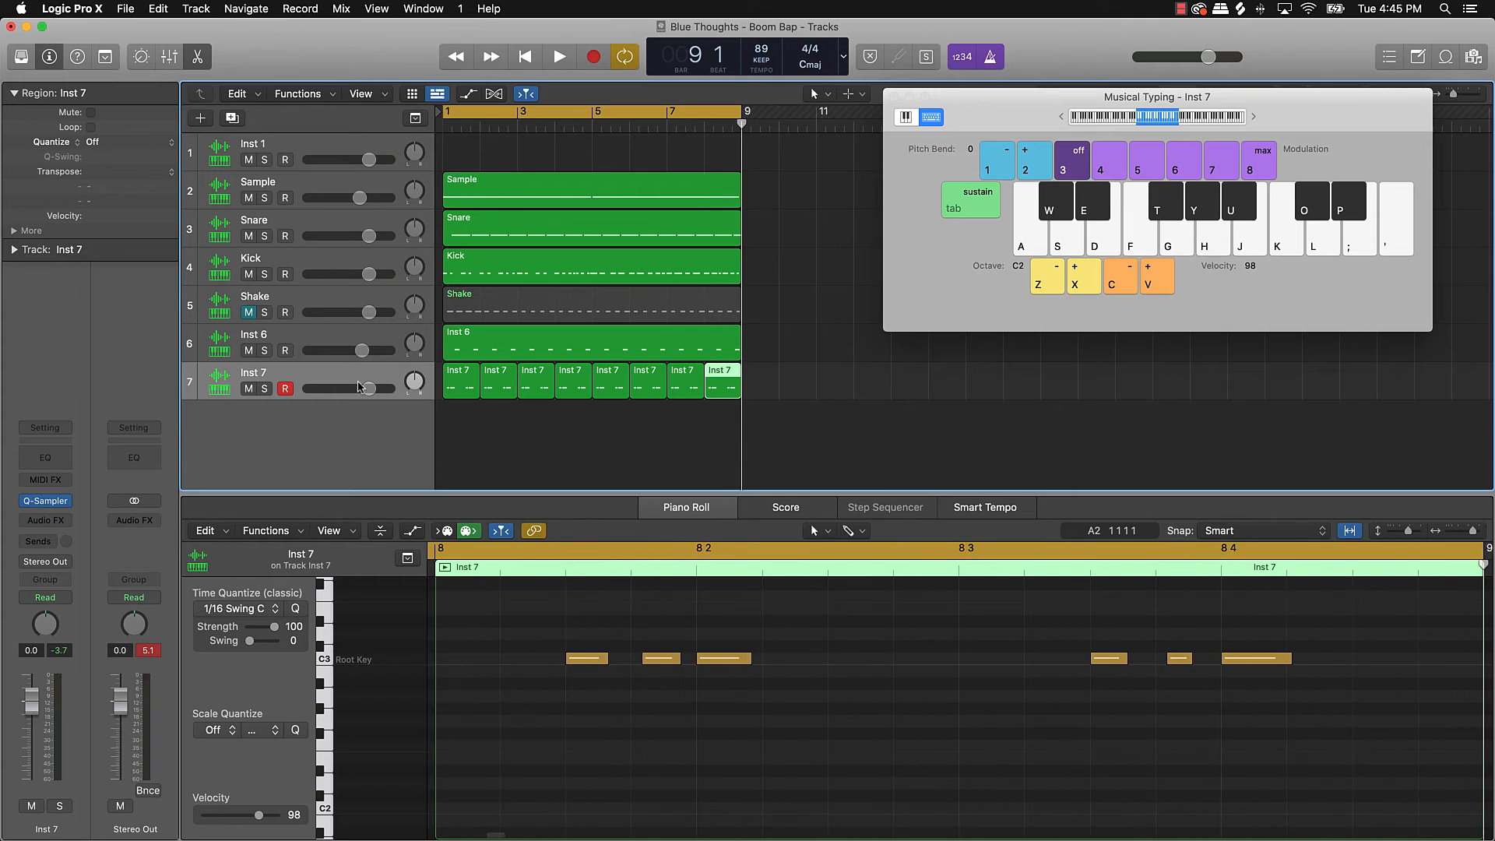
left_click_drag(464, 408, 792, 377)
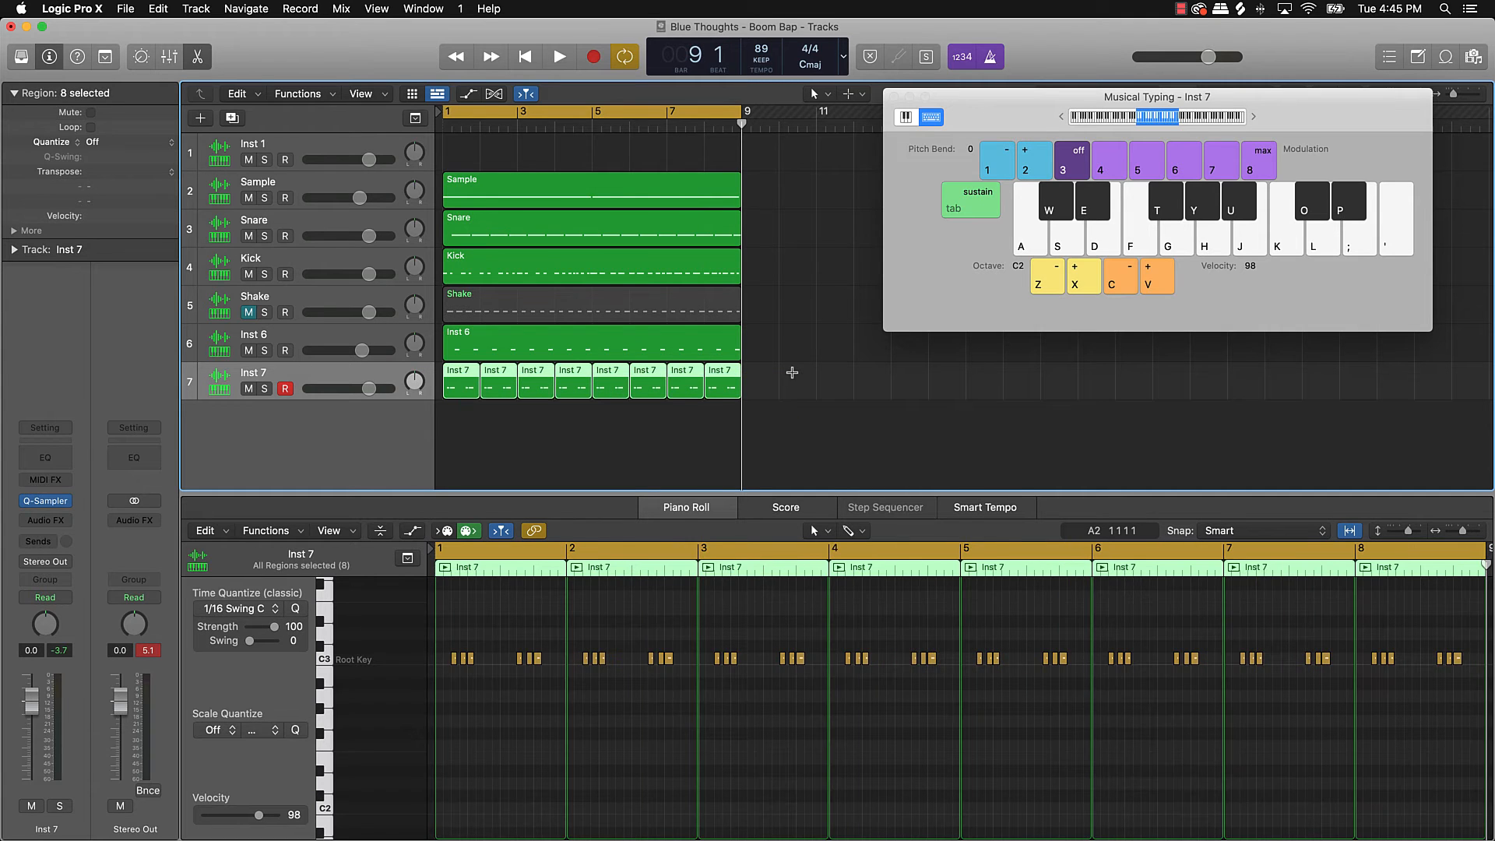
key("super+j")
key("space")
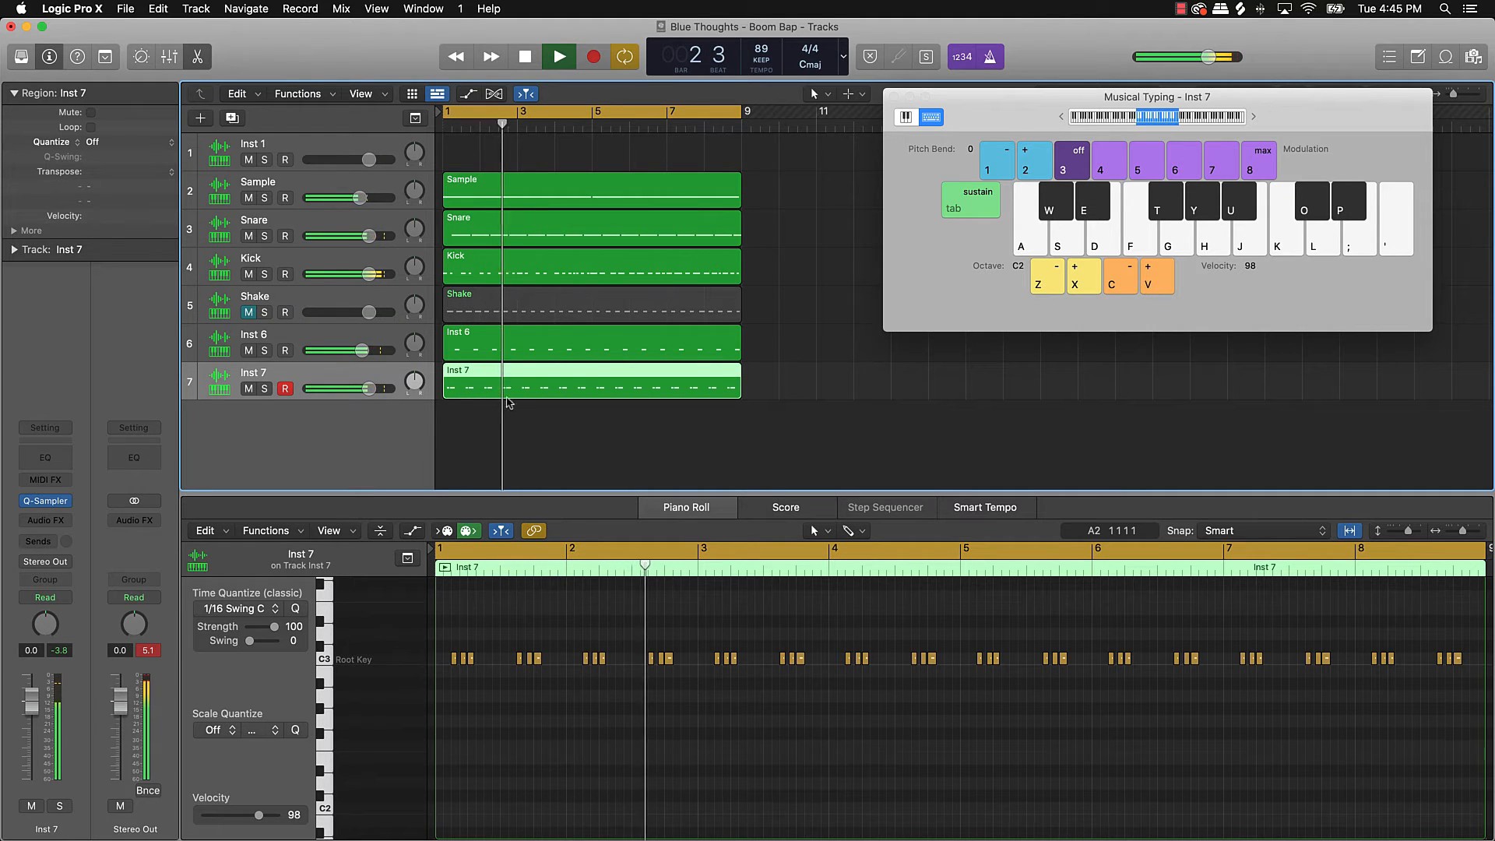
Step: Quantize all Inst 7 notes to 1/16 Swing A, then to 1/16 Swing D, replaying each
left_click(518, 701)
key("super+a")
key("space")
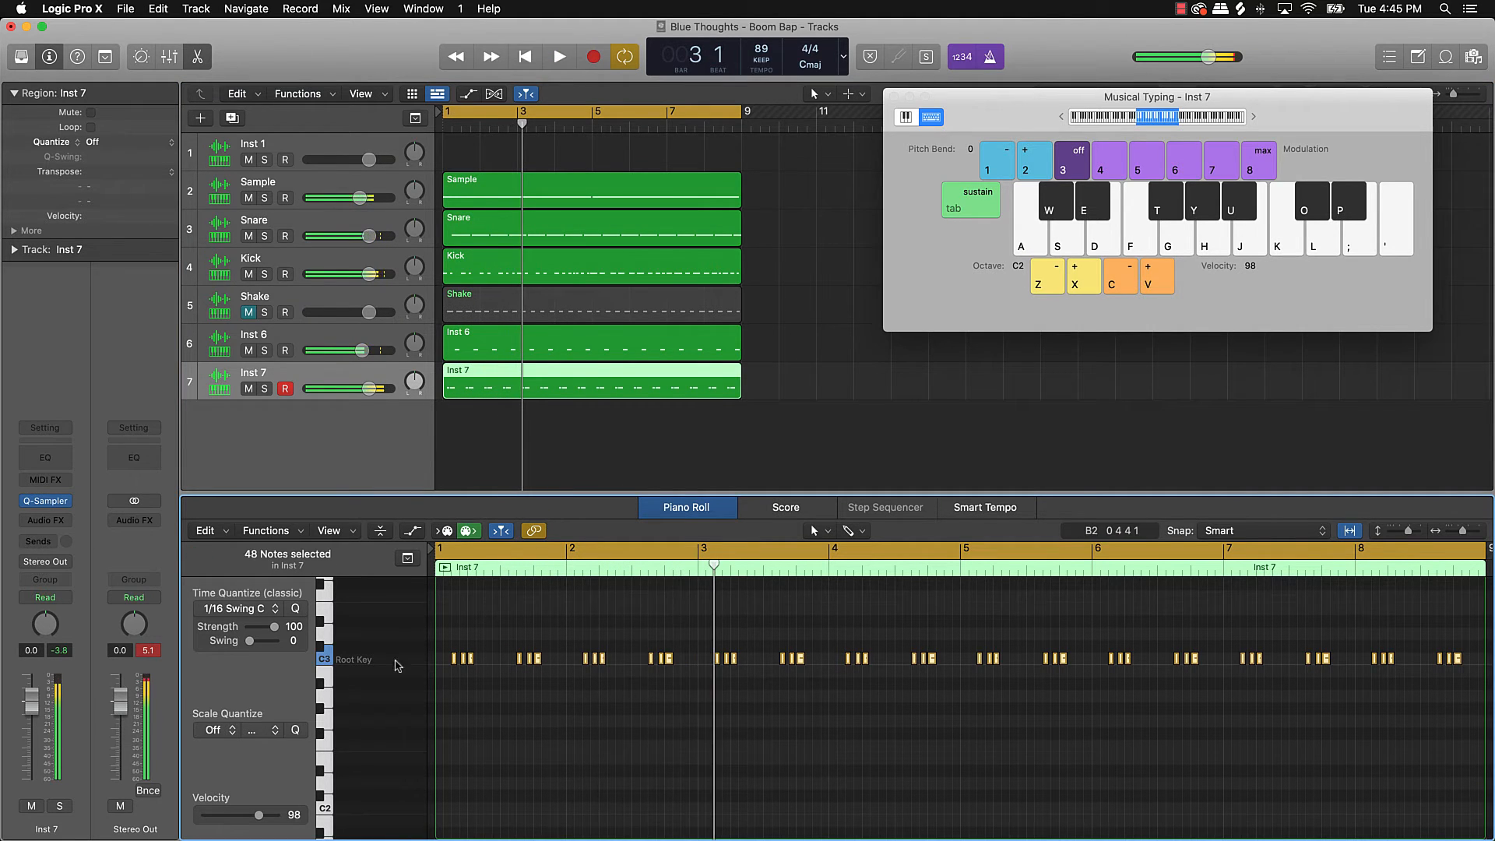
left_click(261, 610)
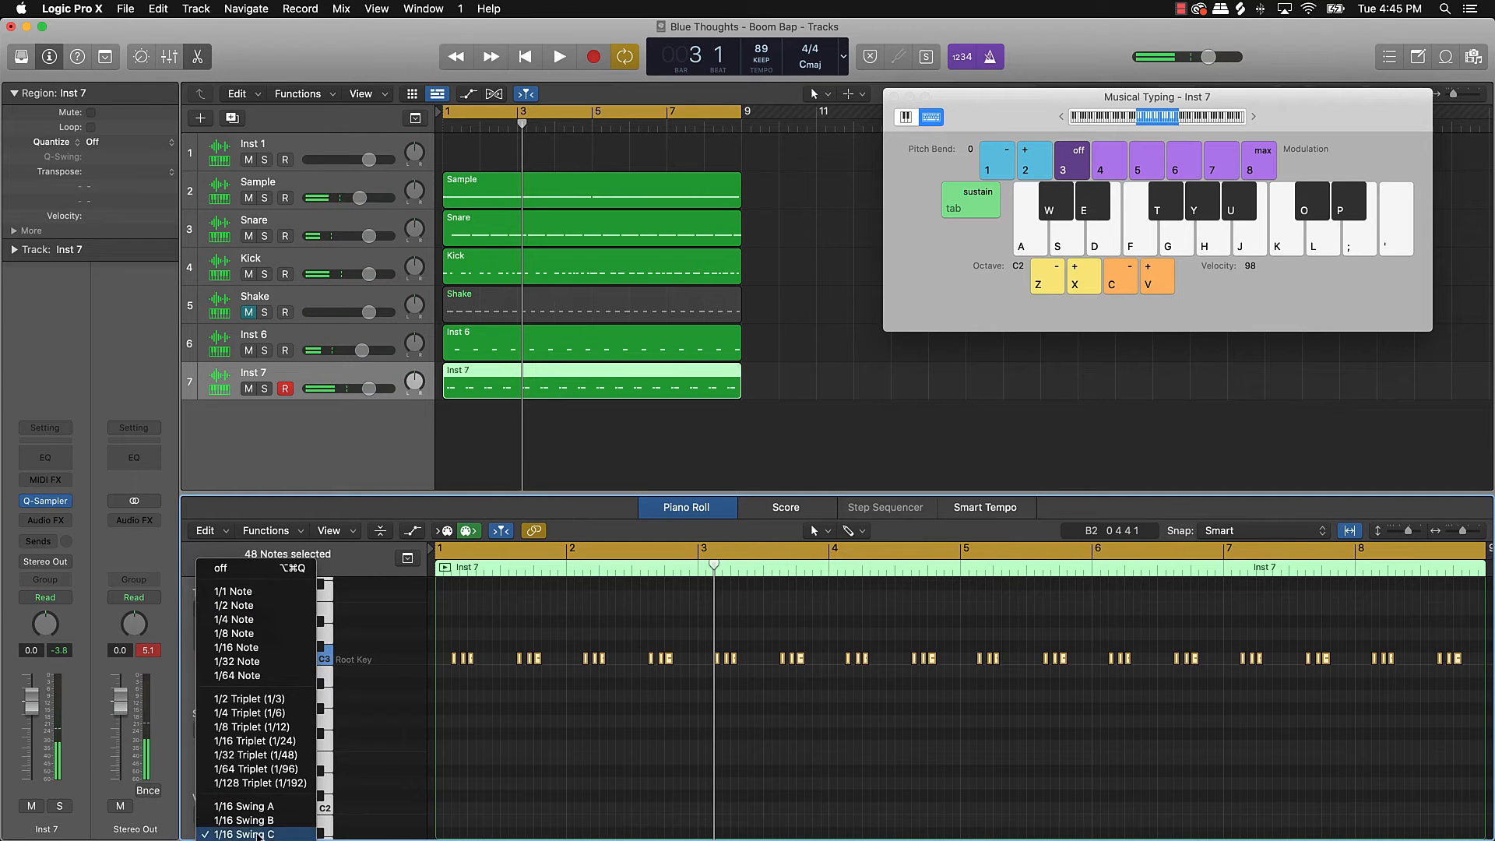
left_click(262, 809)
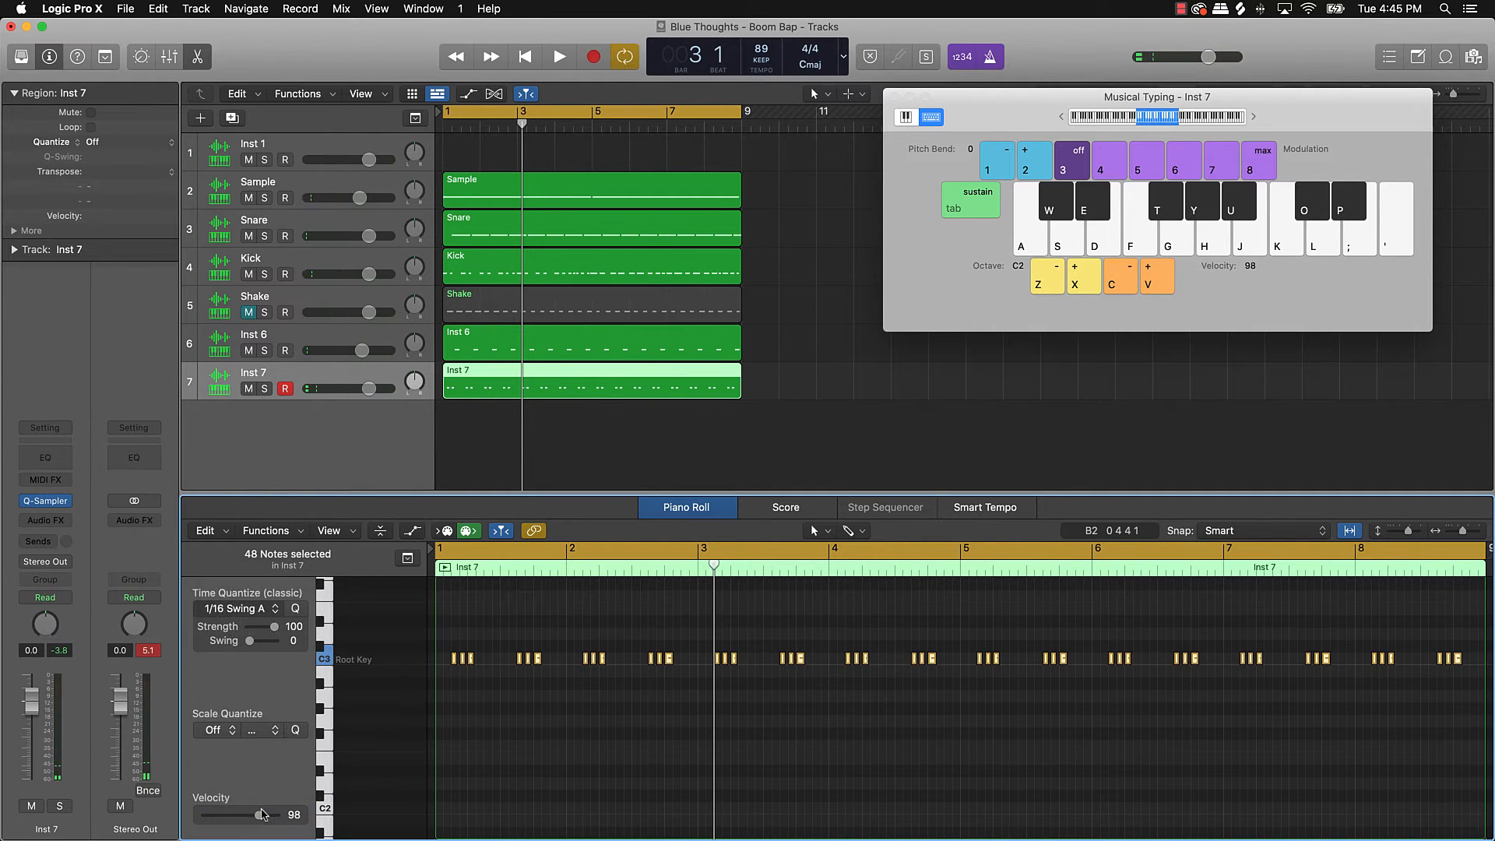
key("space")
key("space")
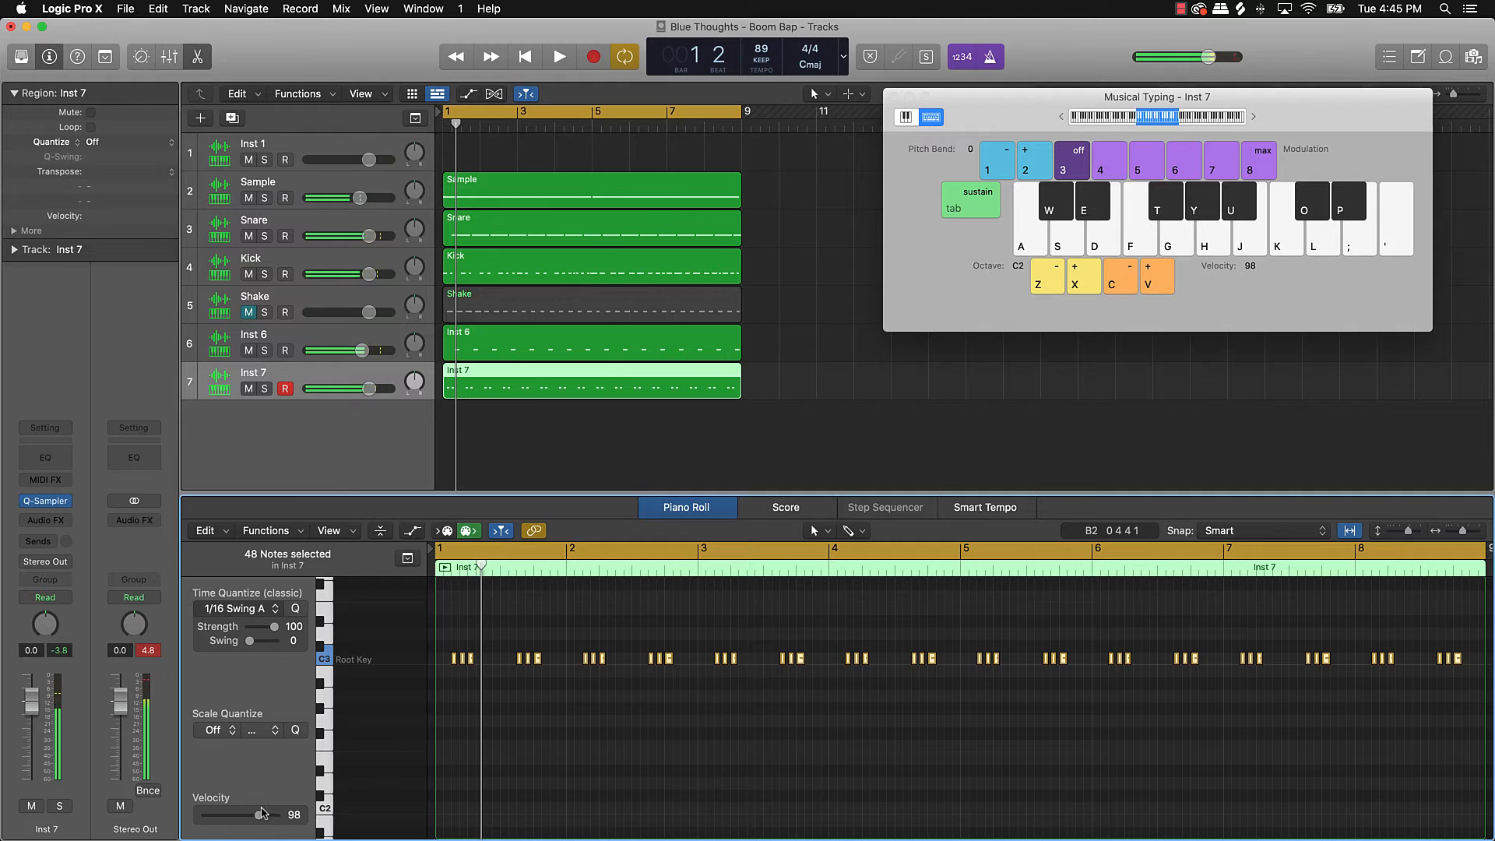
left_click(274, 608)
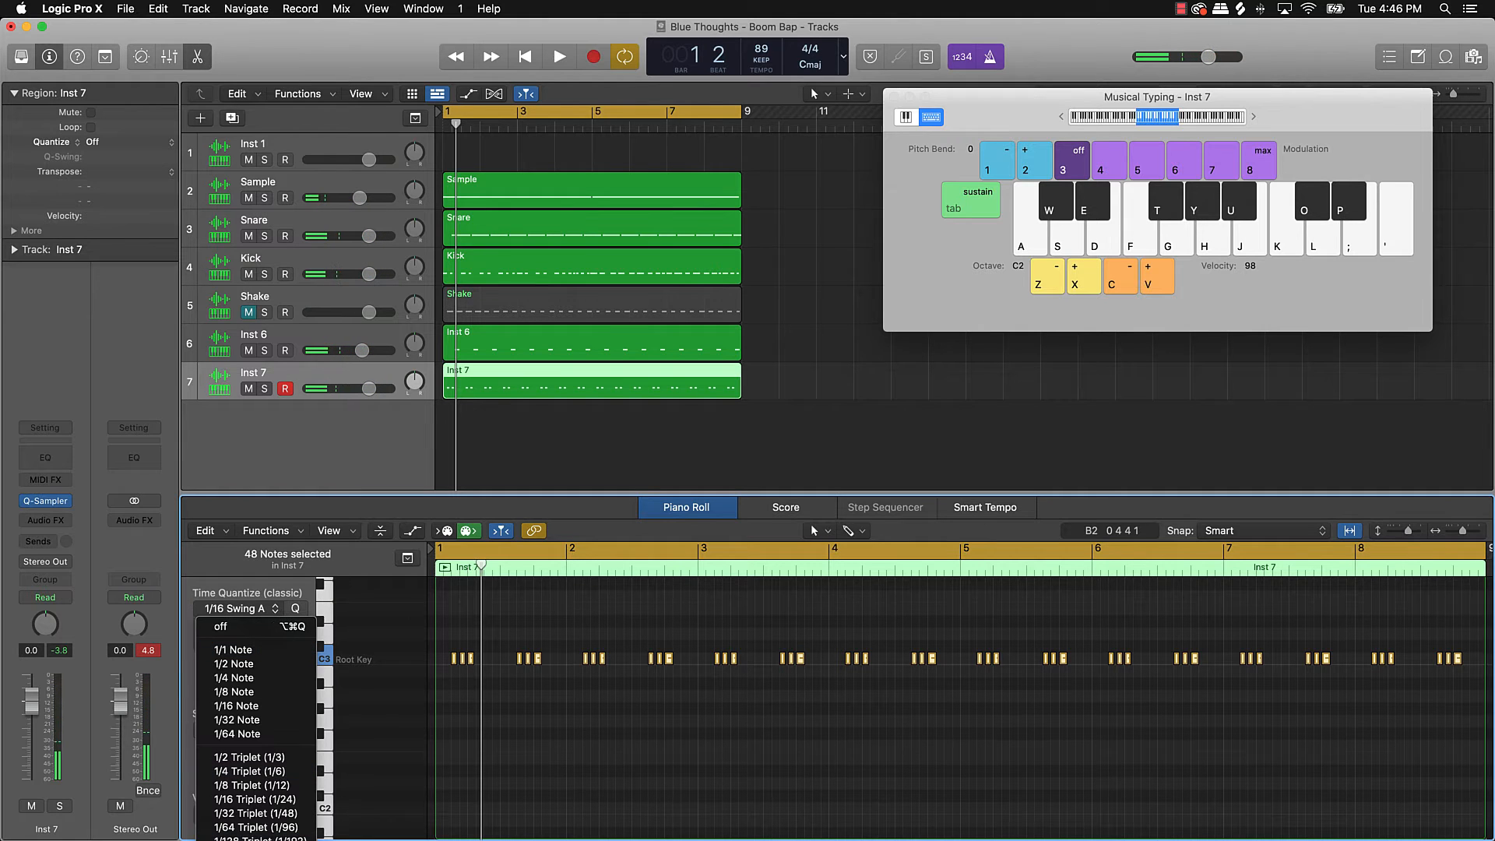
left_click(254, 839)
key("space")
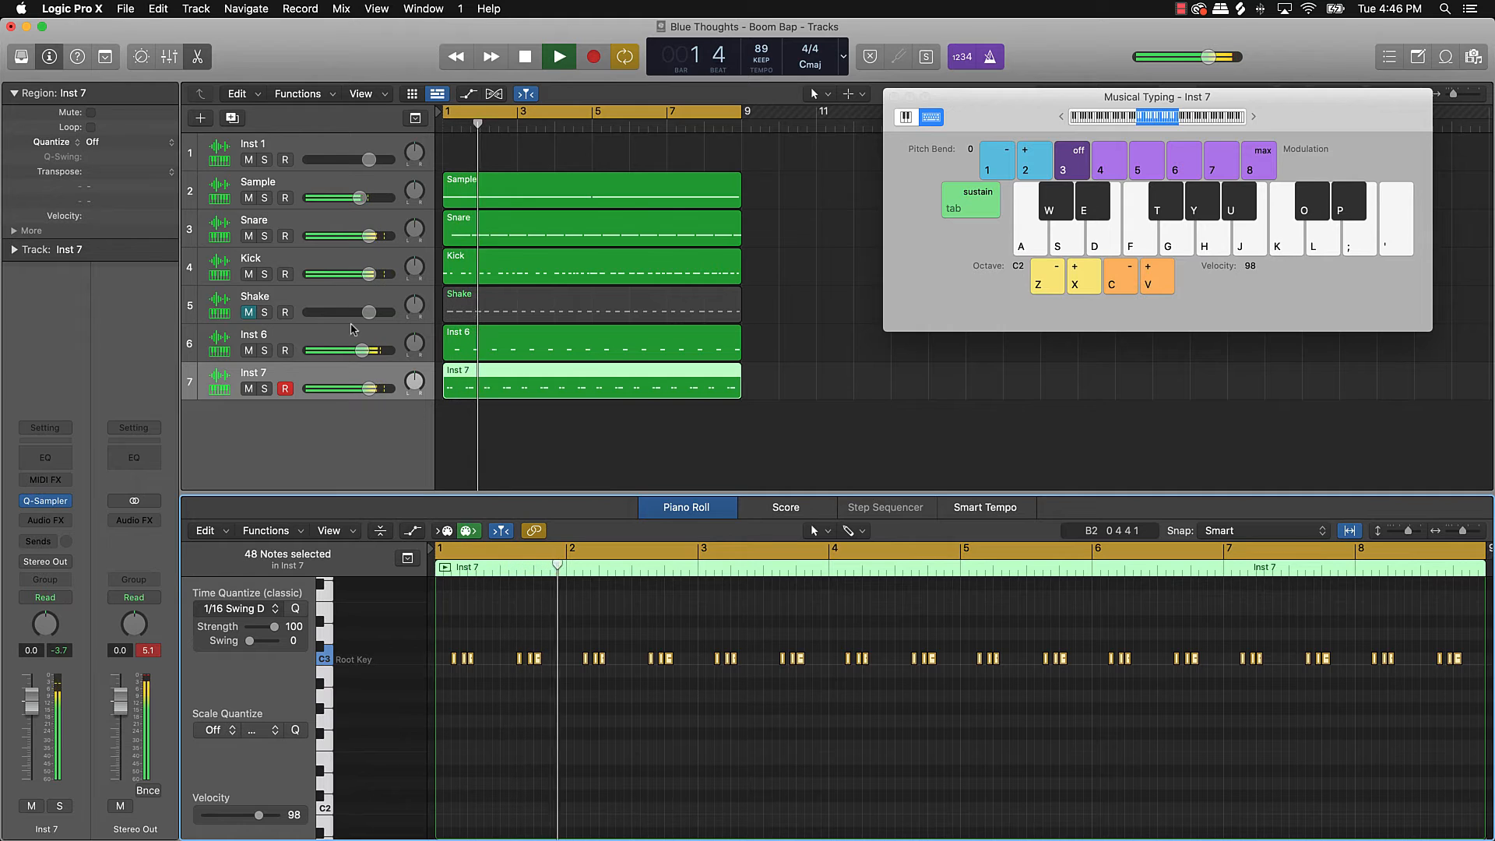
Step: Select all 16 Inst 6 notes in the piano roll
left_click(335, 344)
left_click(543, 724)
key("super+a")
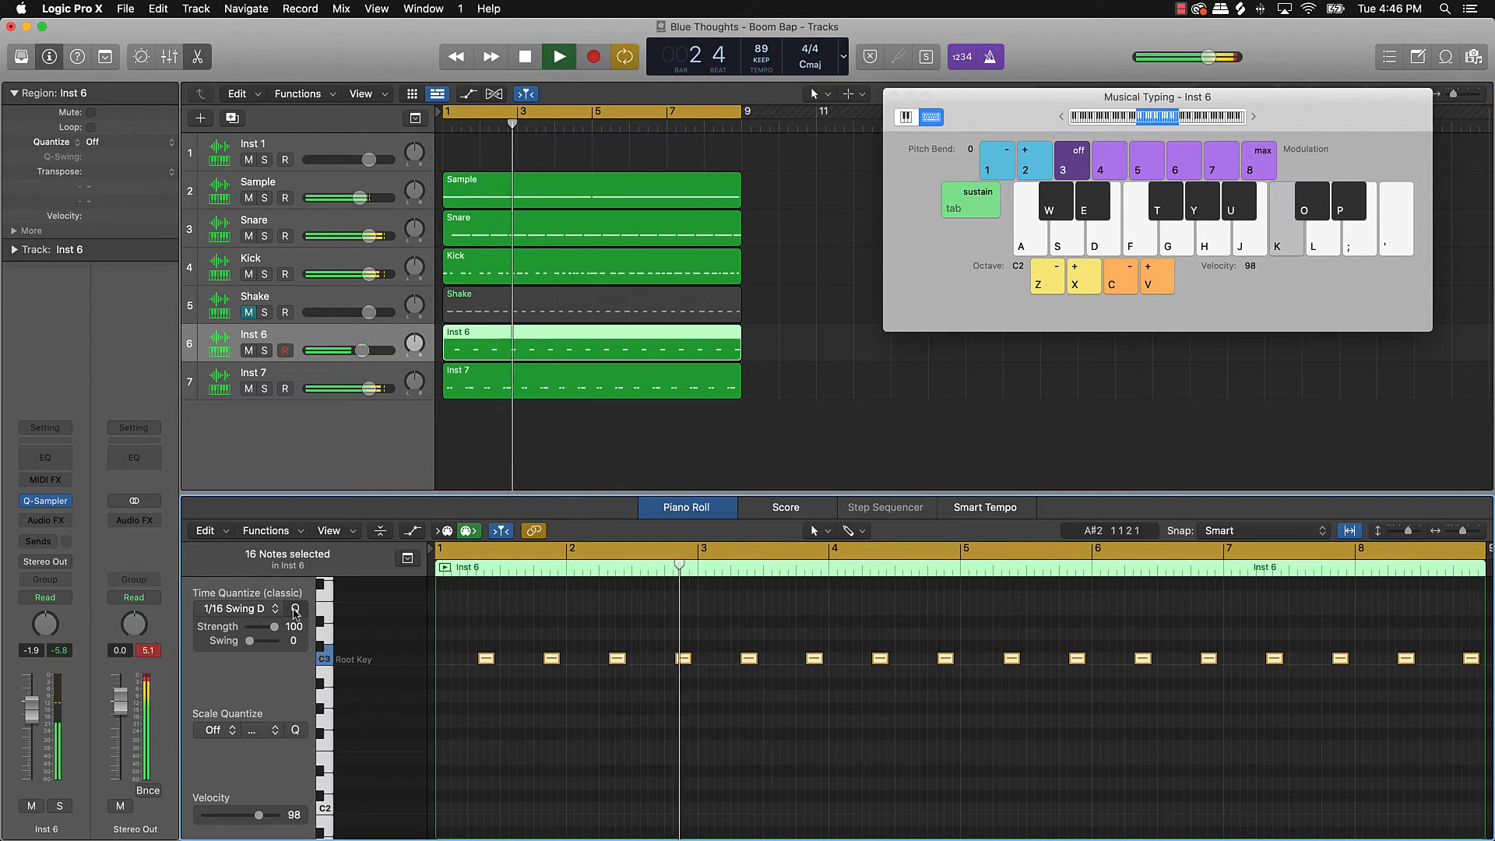
Step: Bring the Kick and Snare notes to 1/16 Swing D in the piano roll, then deselect the Snare region
left_click(328, 267)
left_click(489, 718)
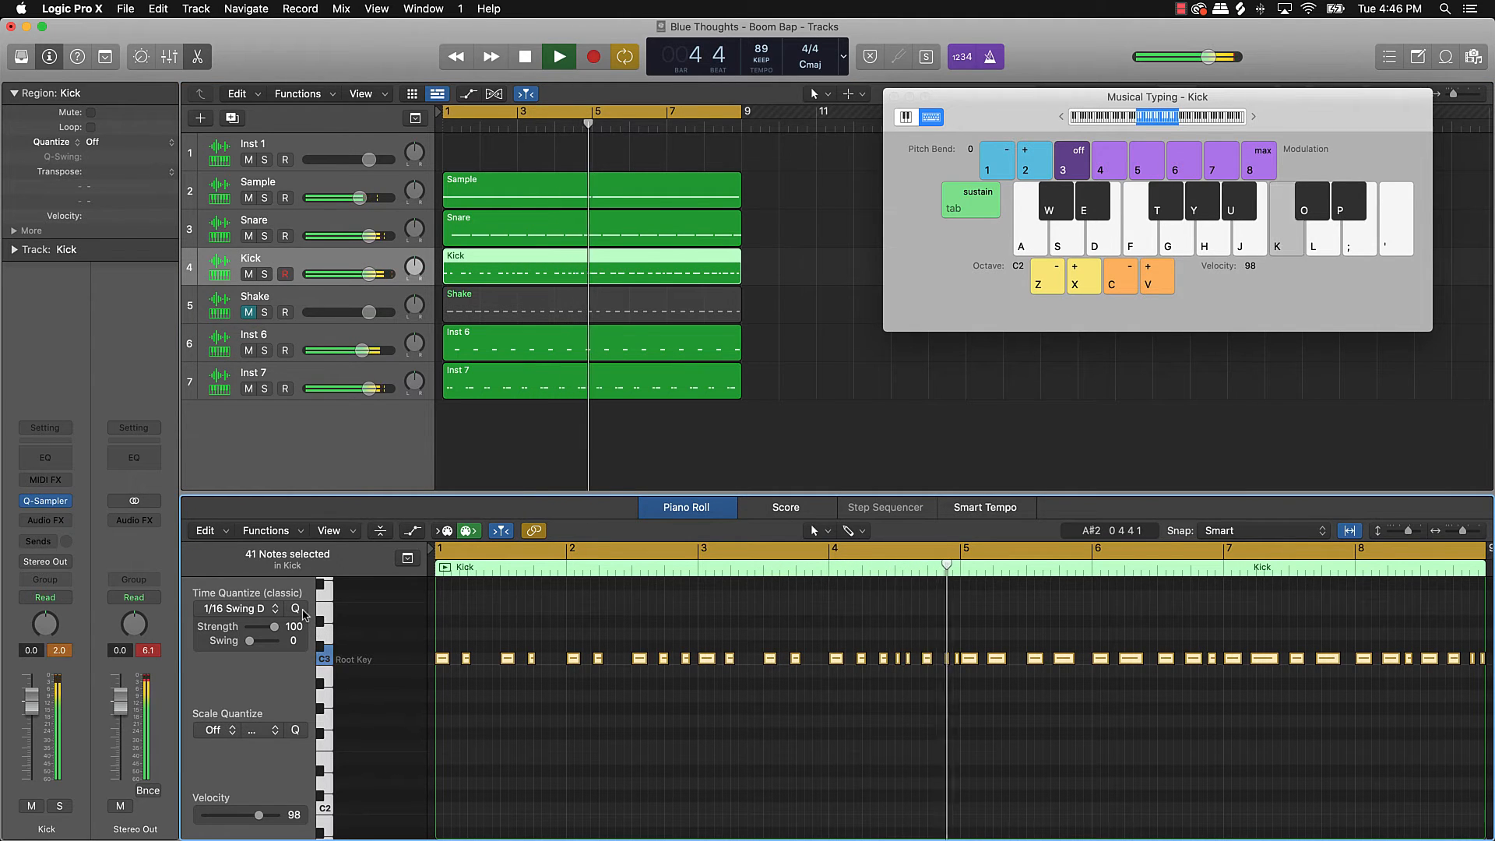
left_click(326, 222)
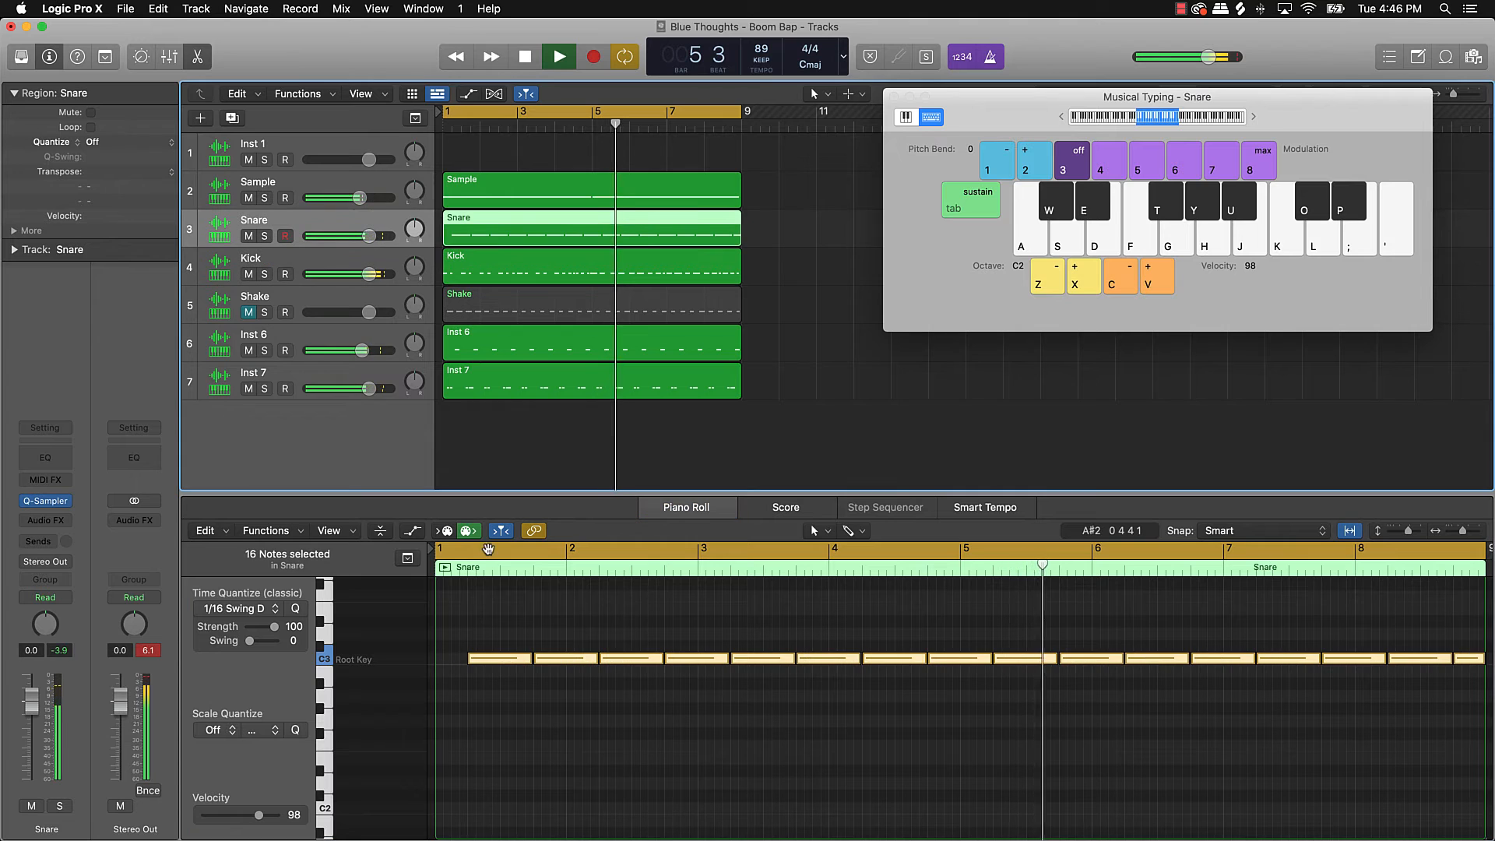
left_click(529, 674)
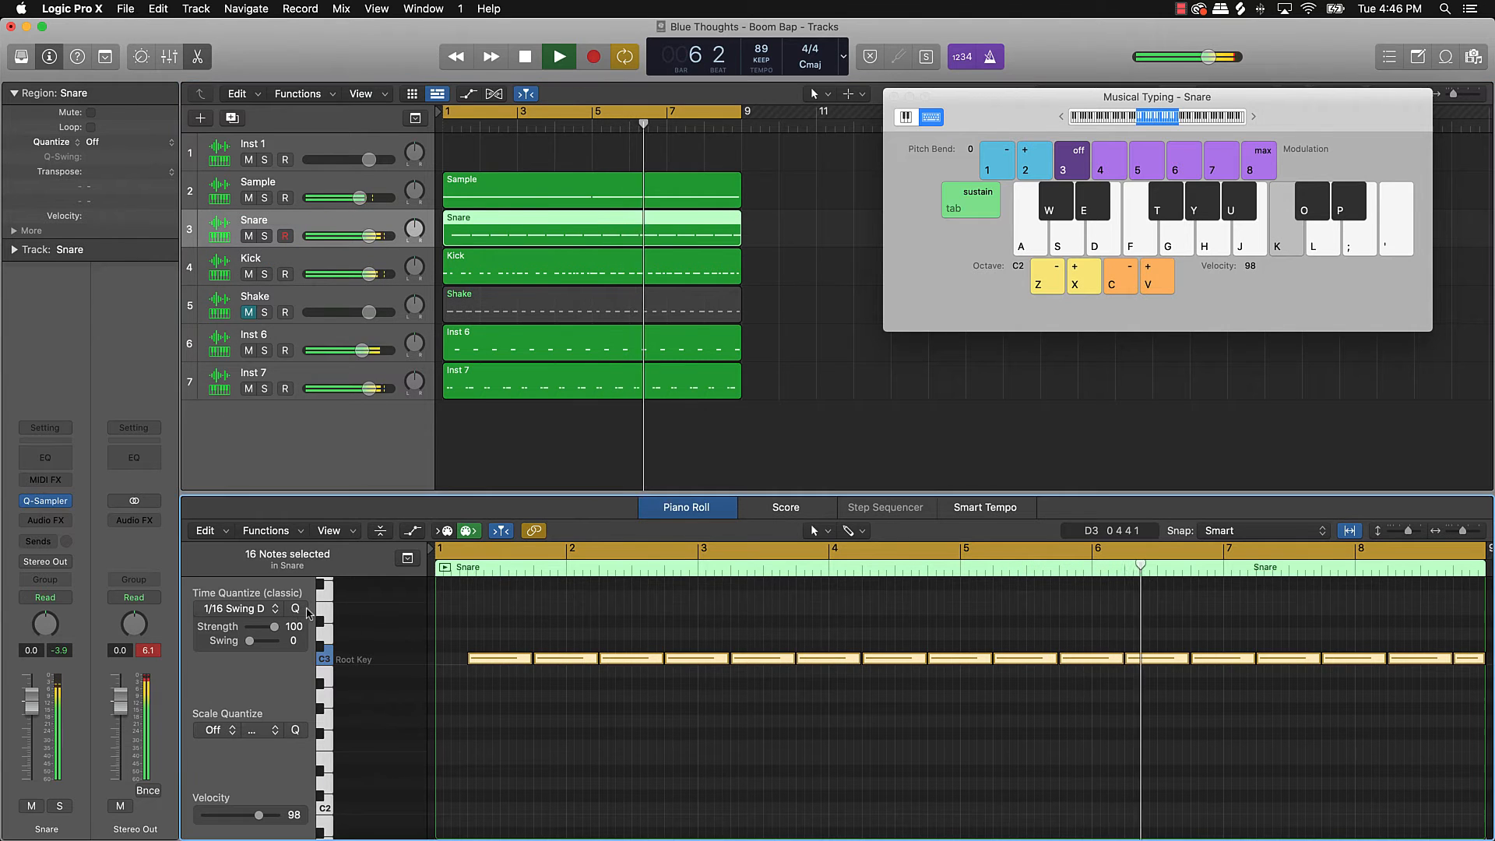
right_click(525, 672)
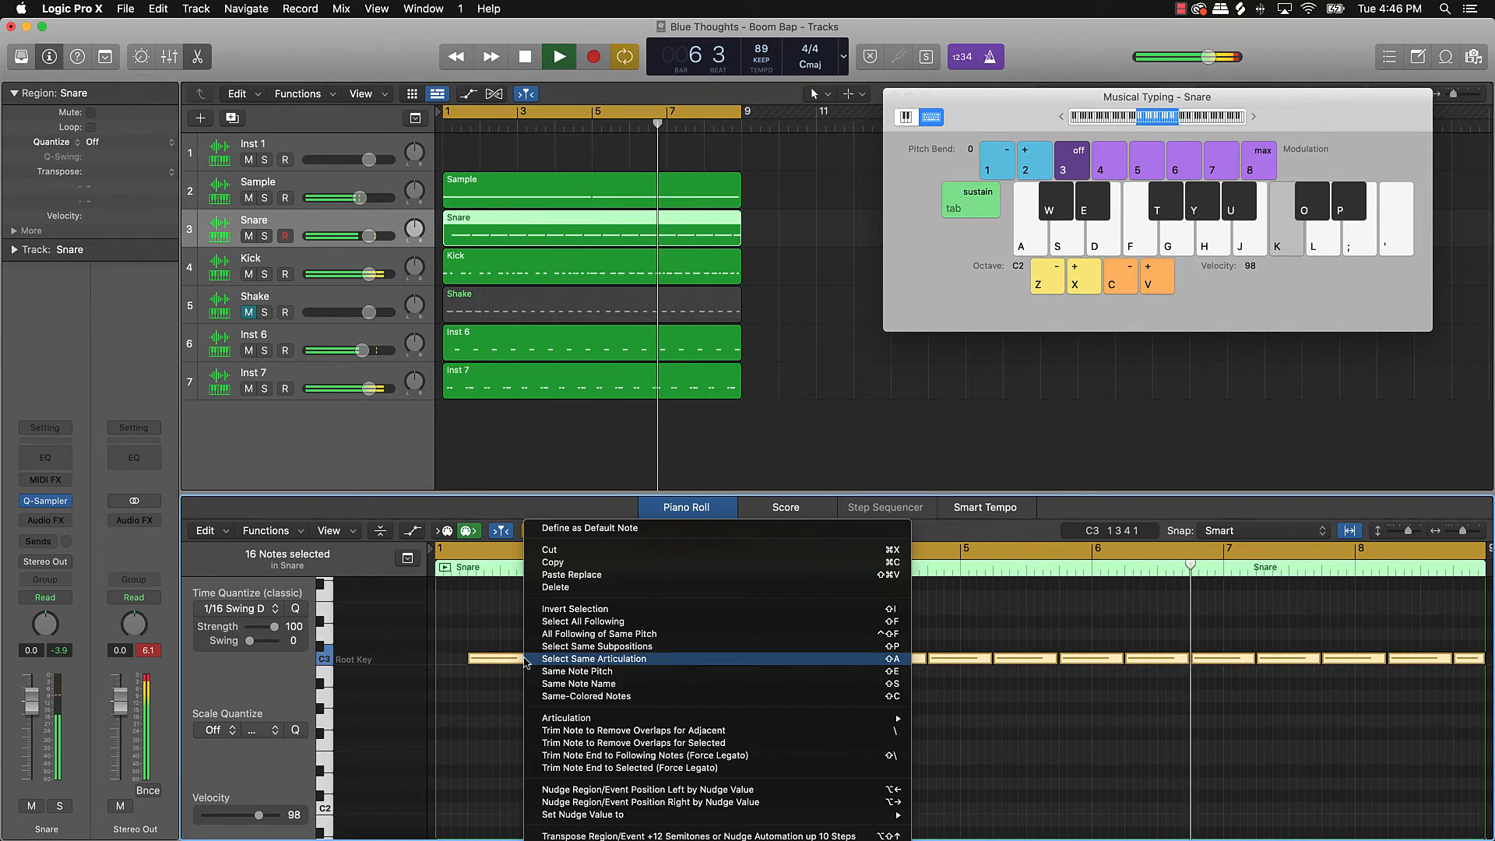
left_click(685, 749)
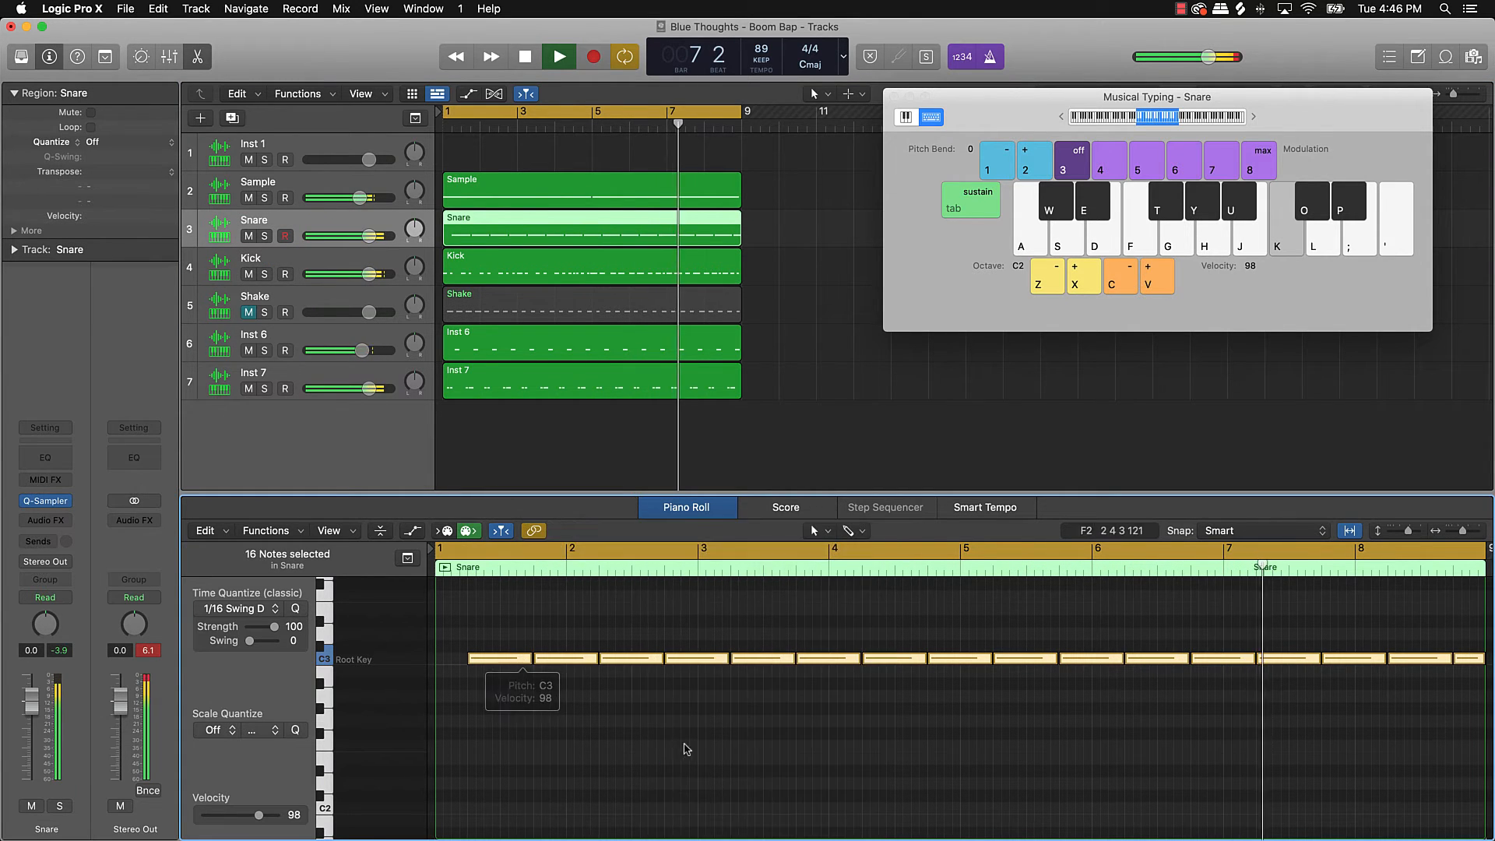
left_click(518, 430)
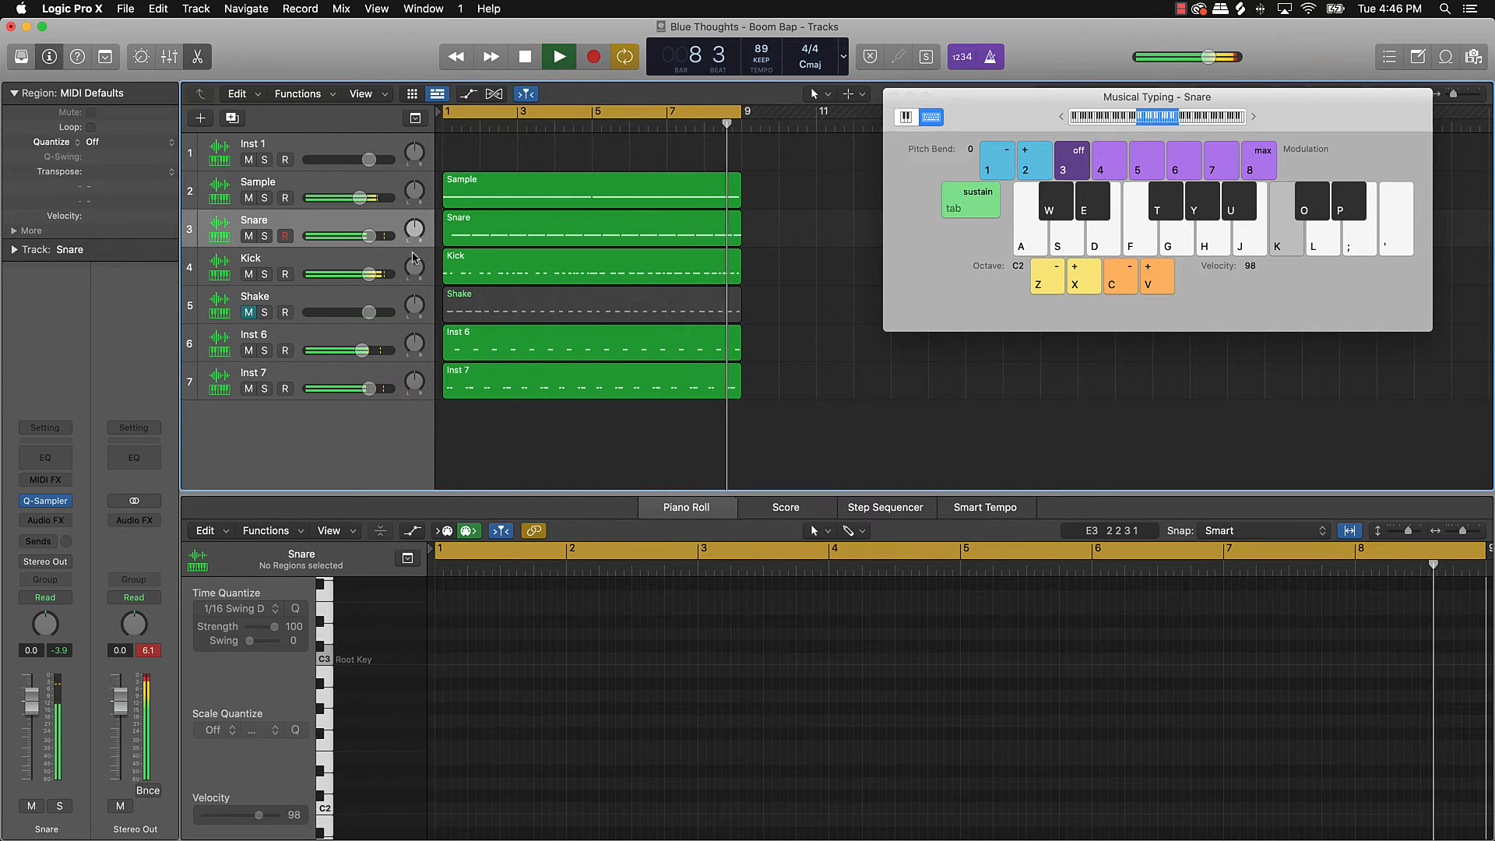
Step: Stop playback, save the project, and move the Shake track to the bottom
key("space")
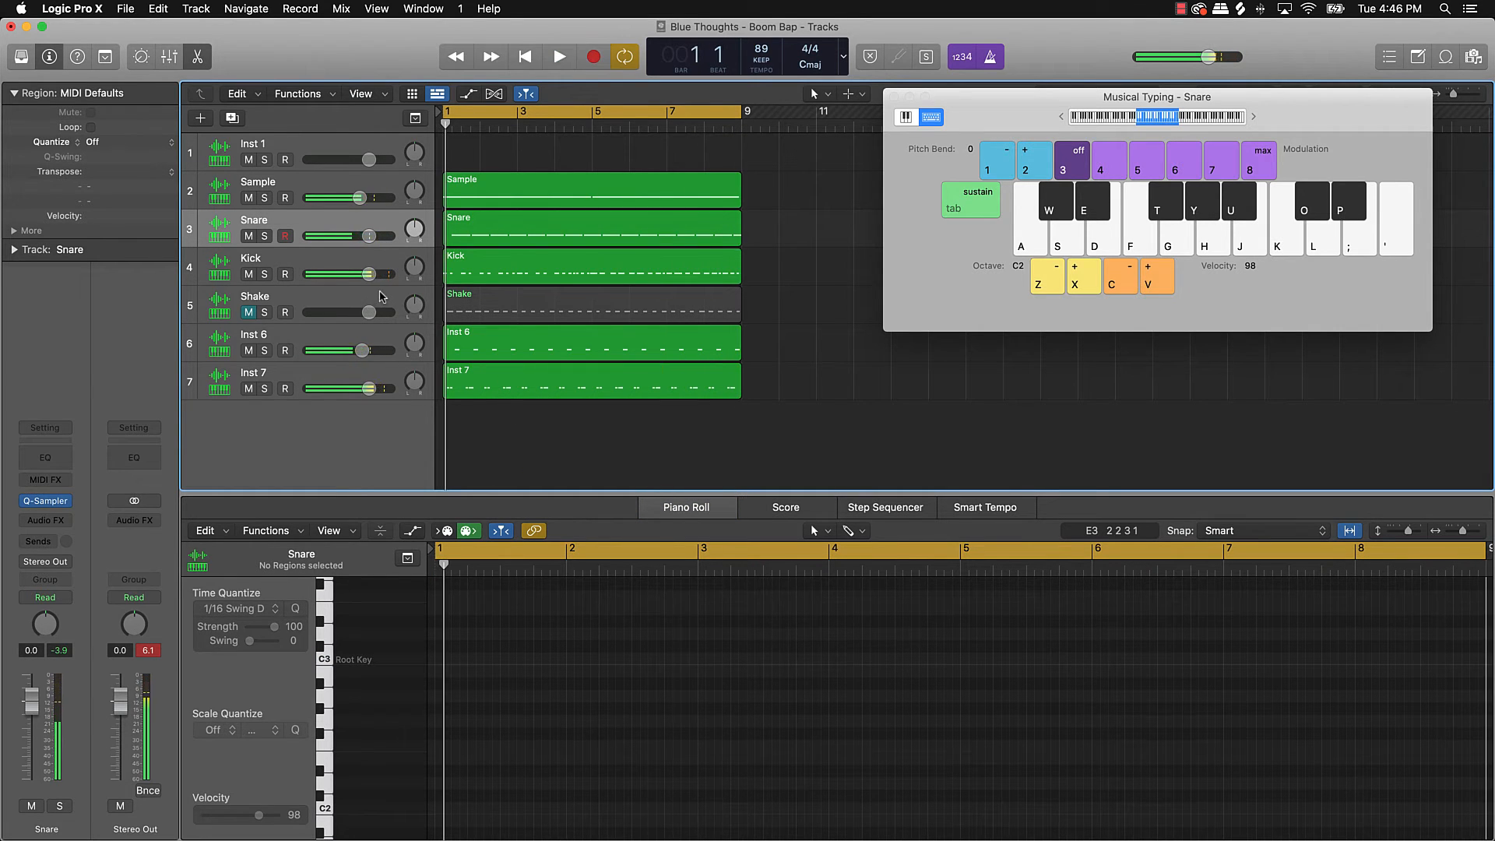
key("super+s")
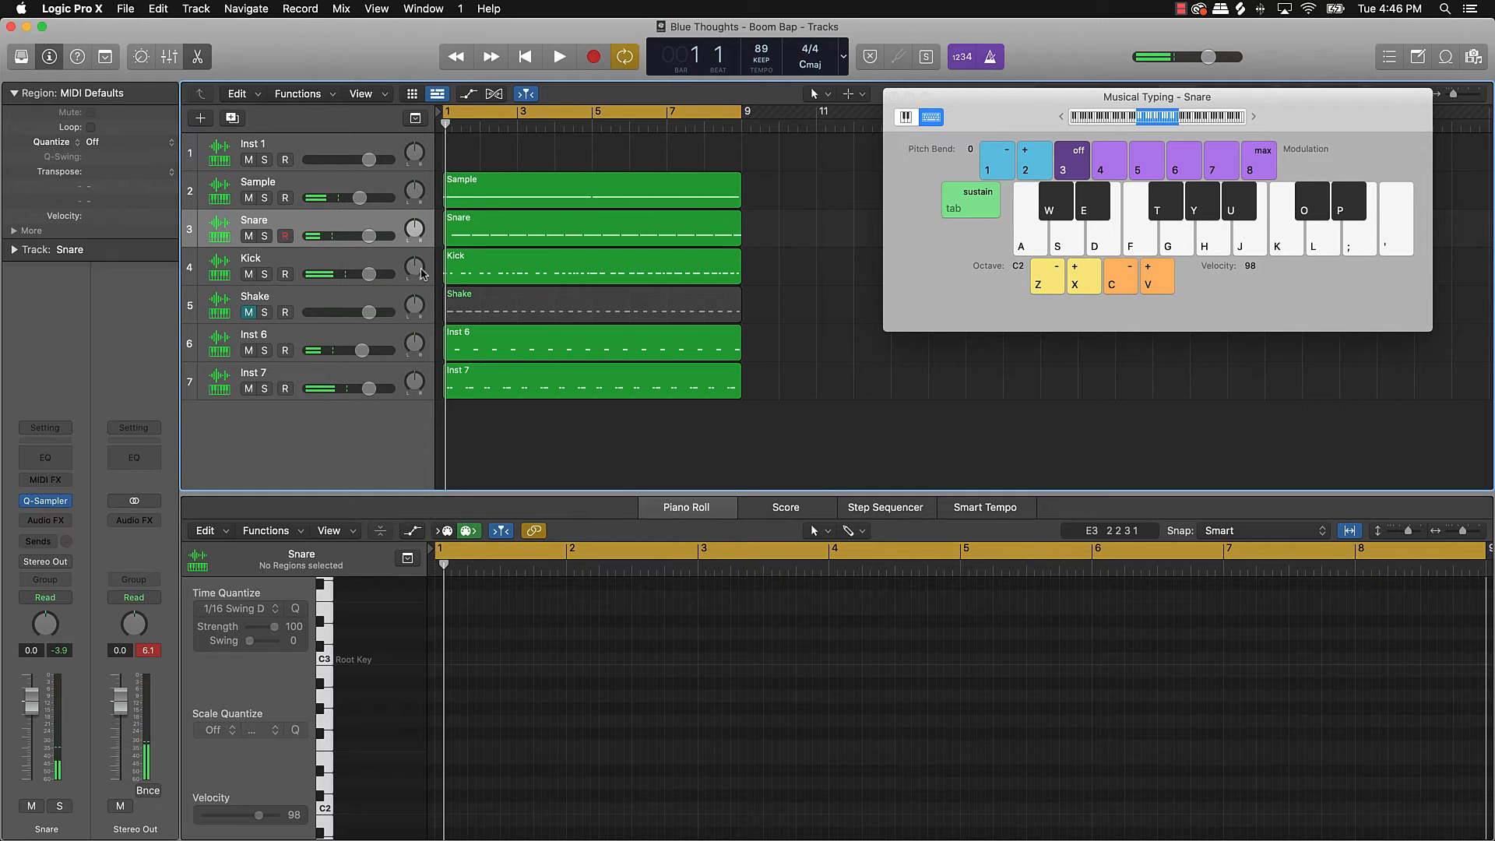
left_click_drag(293, 302, 238, 436)
Step: Rename the Inst 6 and Inst 7 tracks to 'Hat 1' and 'Hat 2'
double_click(255, 298)
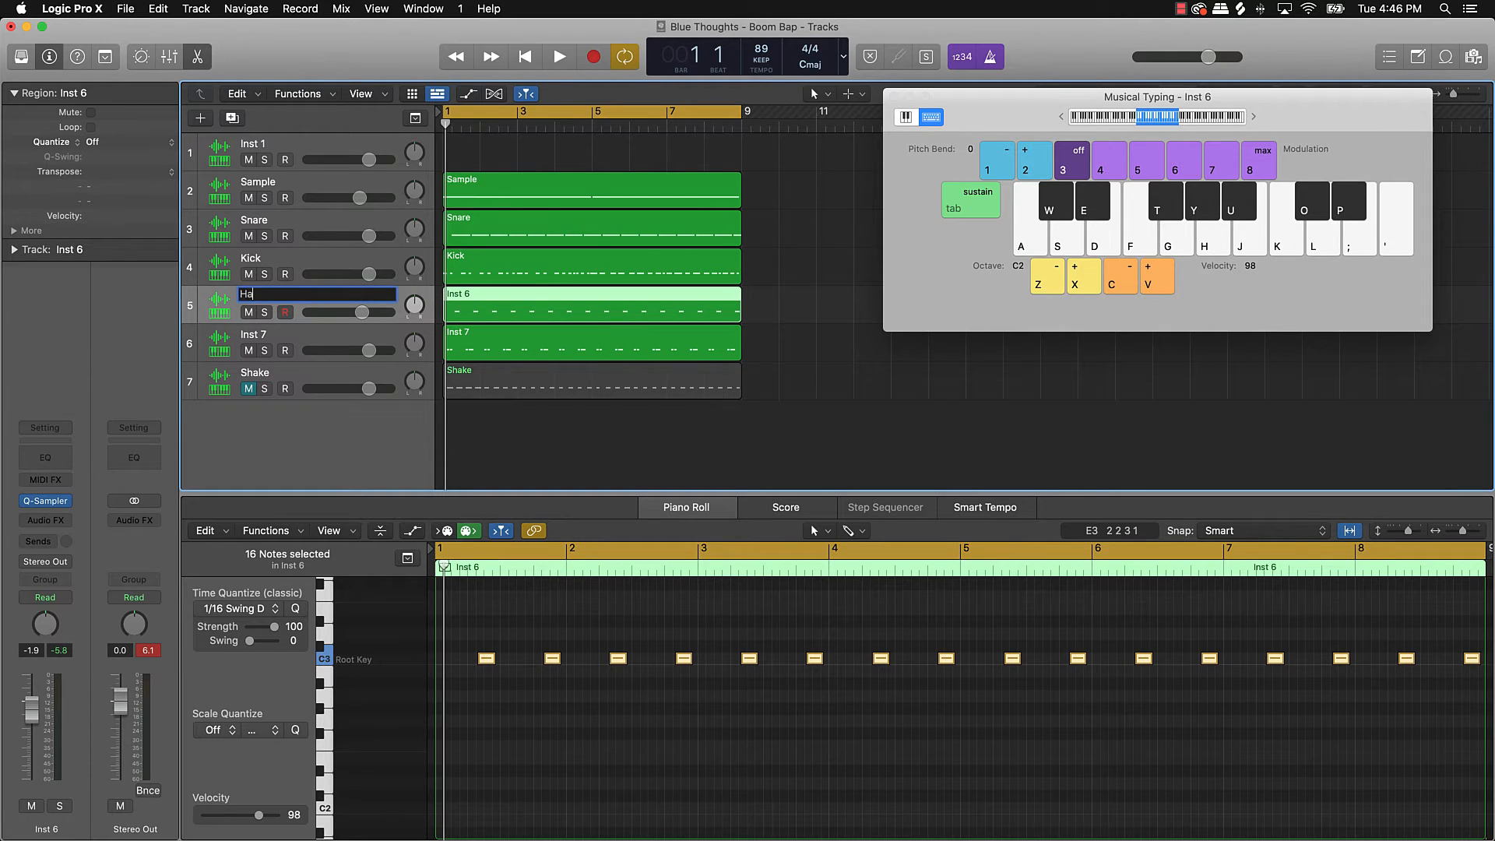
type("Hat")
key("Return")
left_click(254, 336)
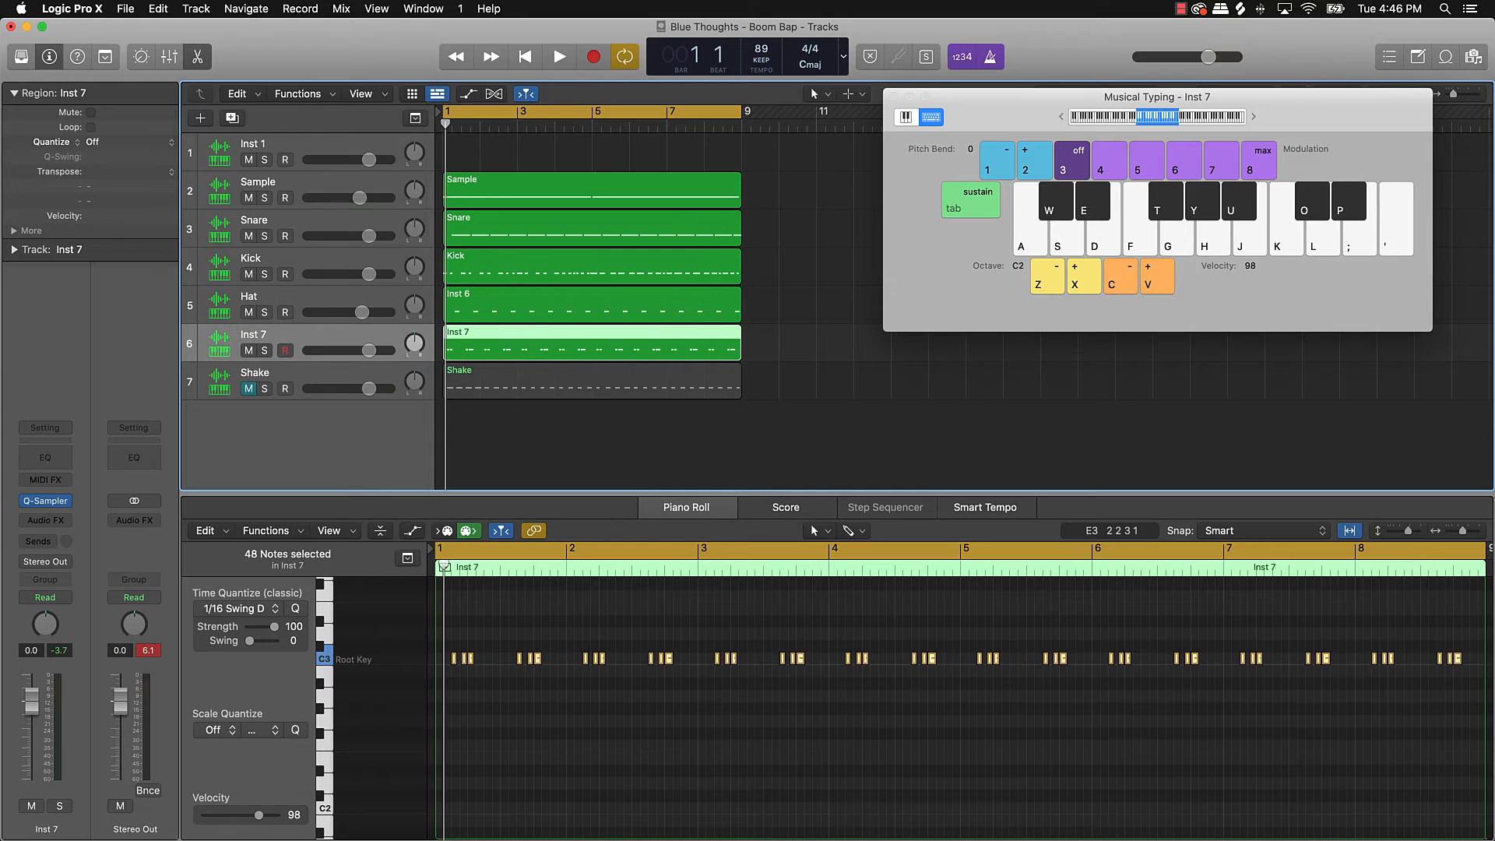
double_click(246, 334)
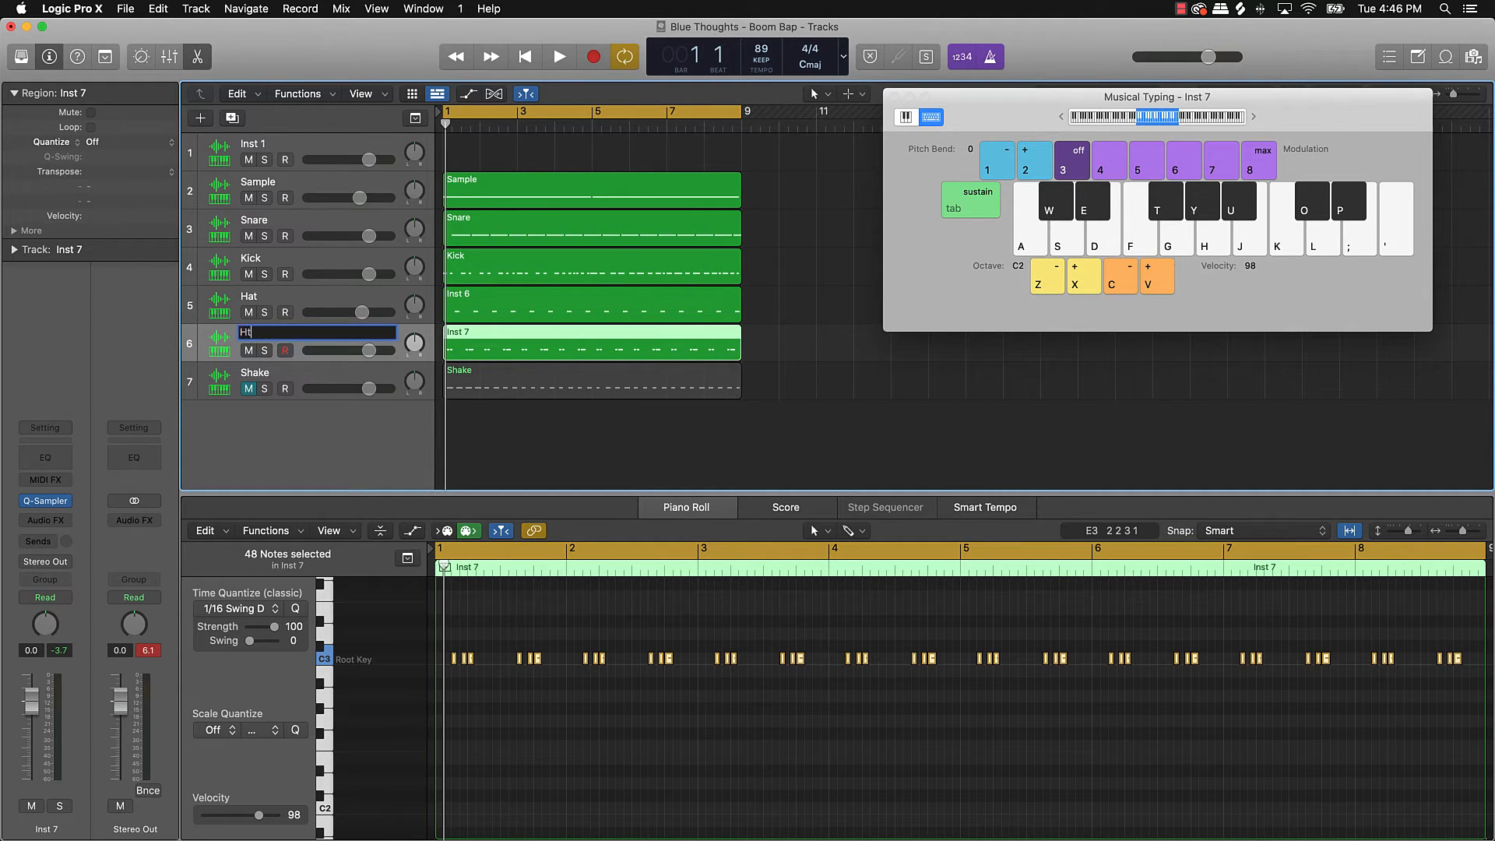
type("Hat 2")
key("Return")
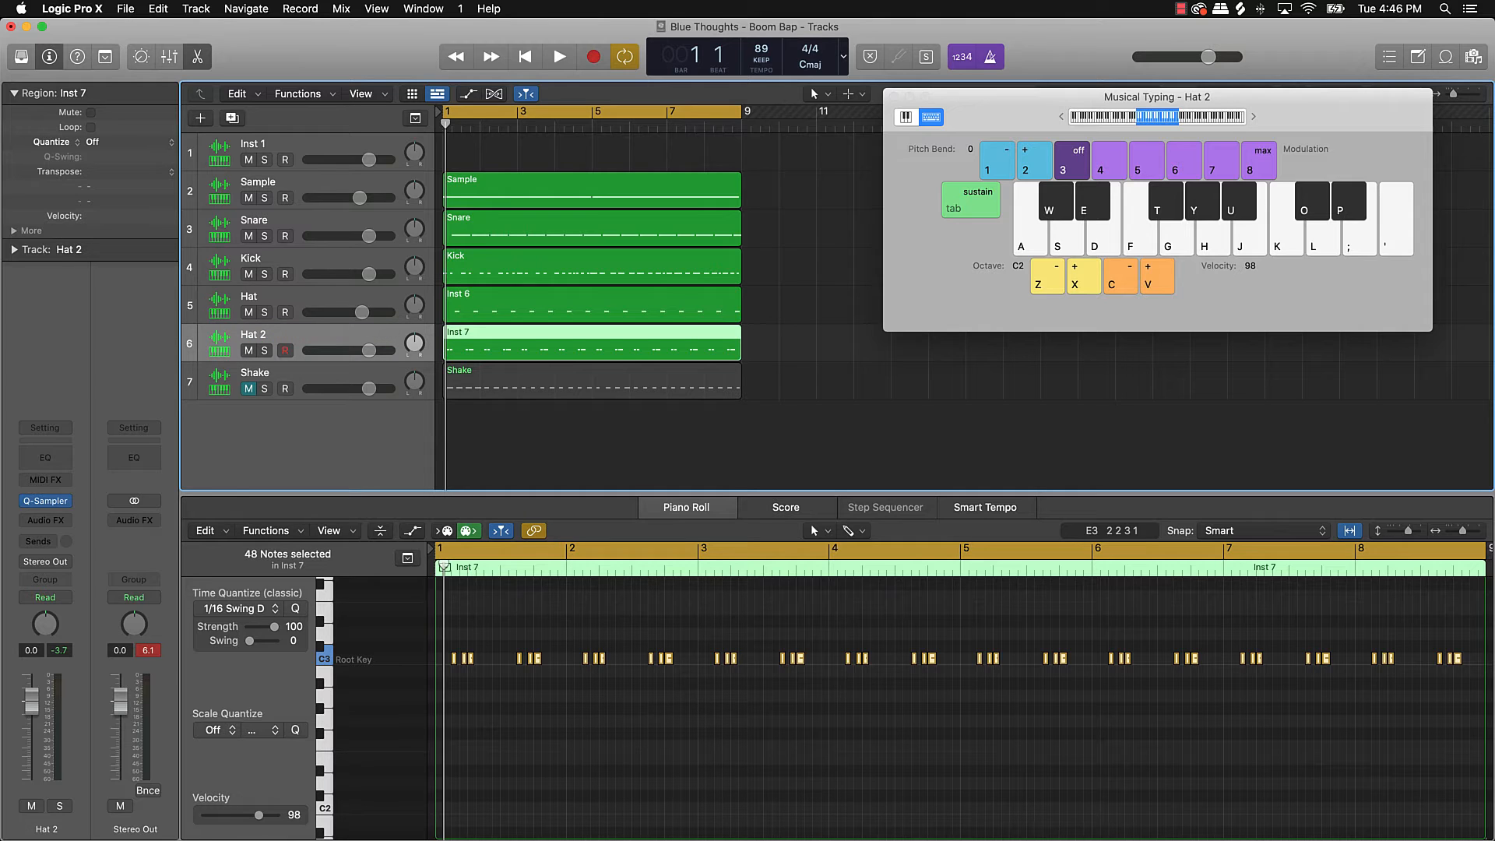
double_click(265, 302)
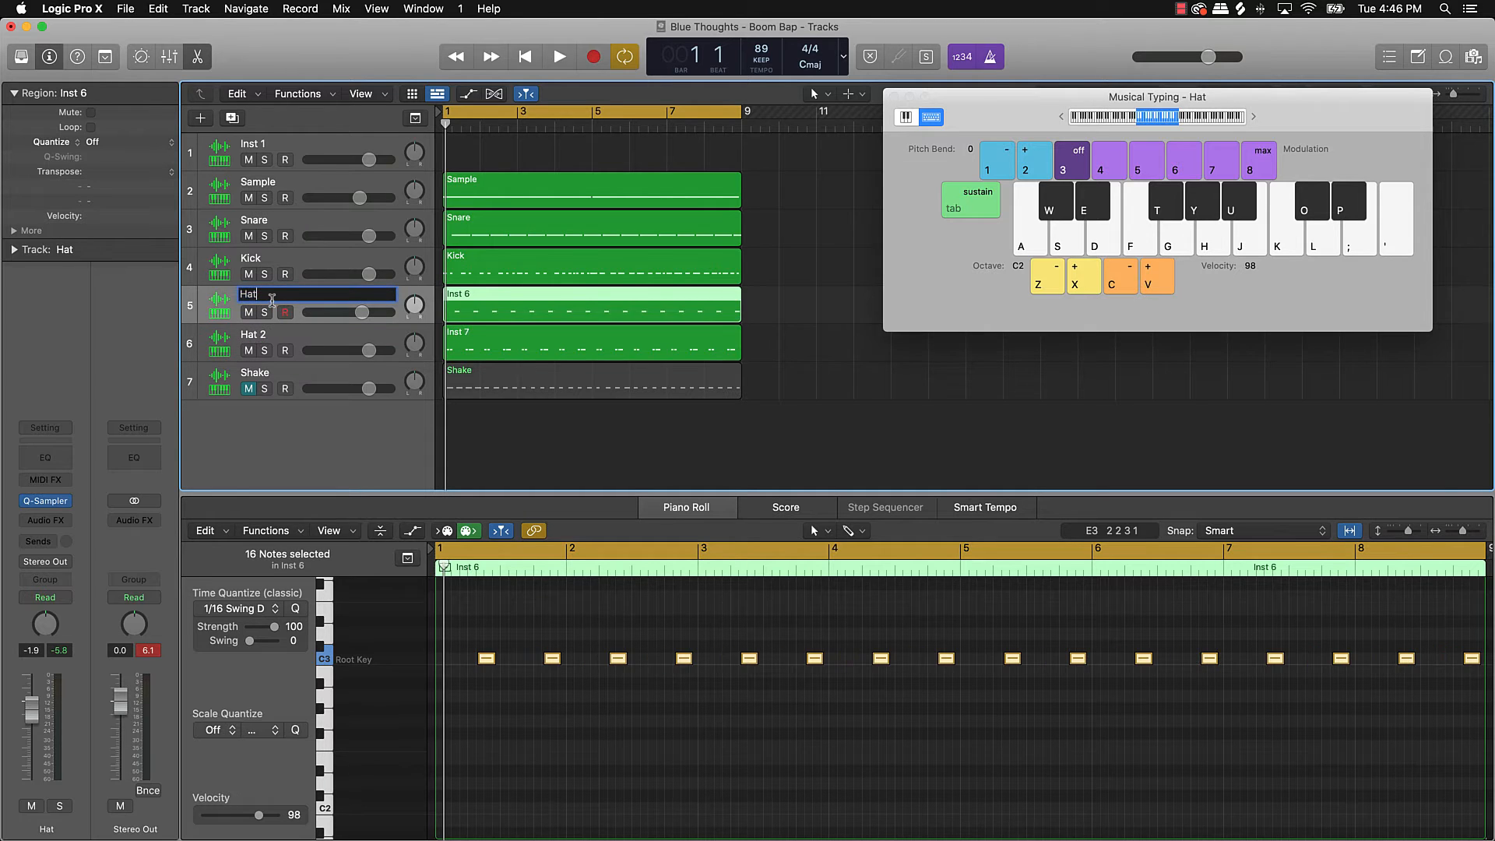
type("1")
left_click(551, 435)
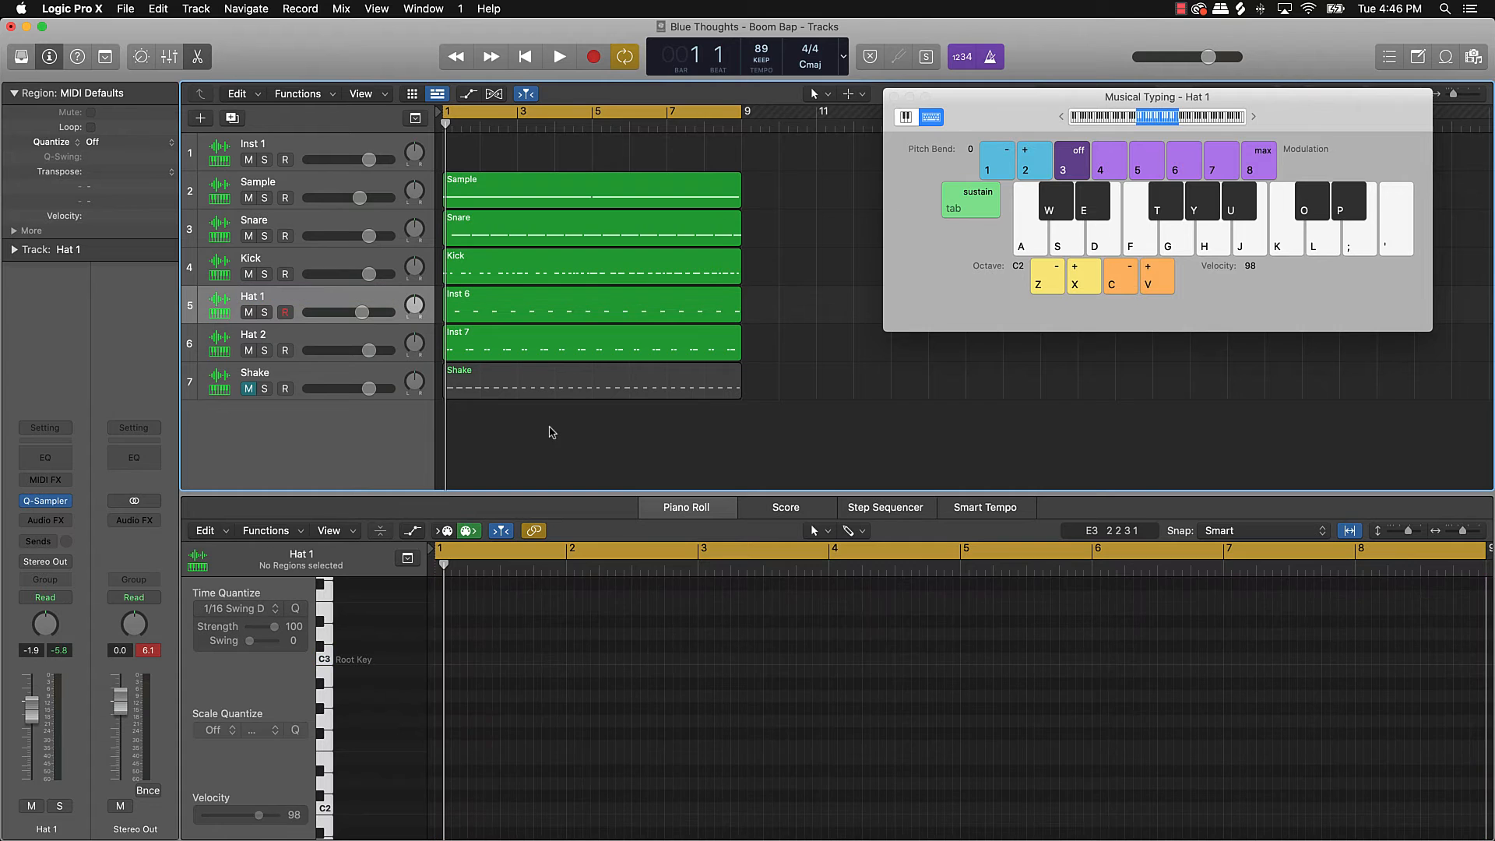
key("super+a")
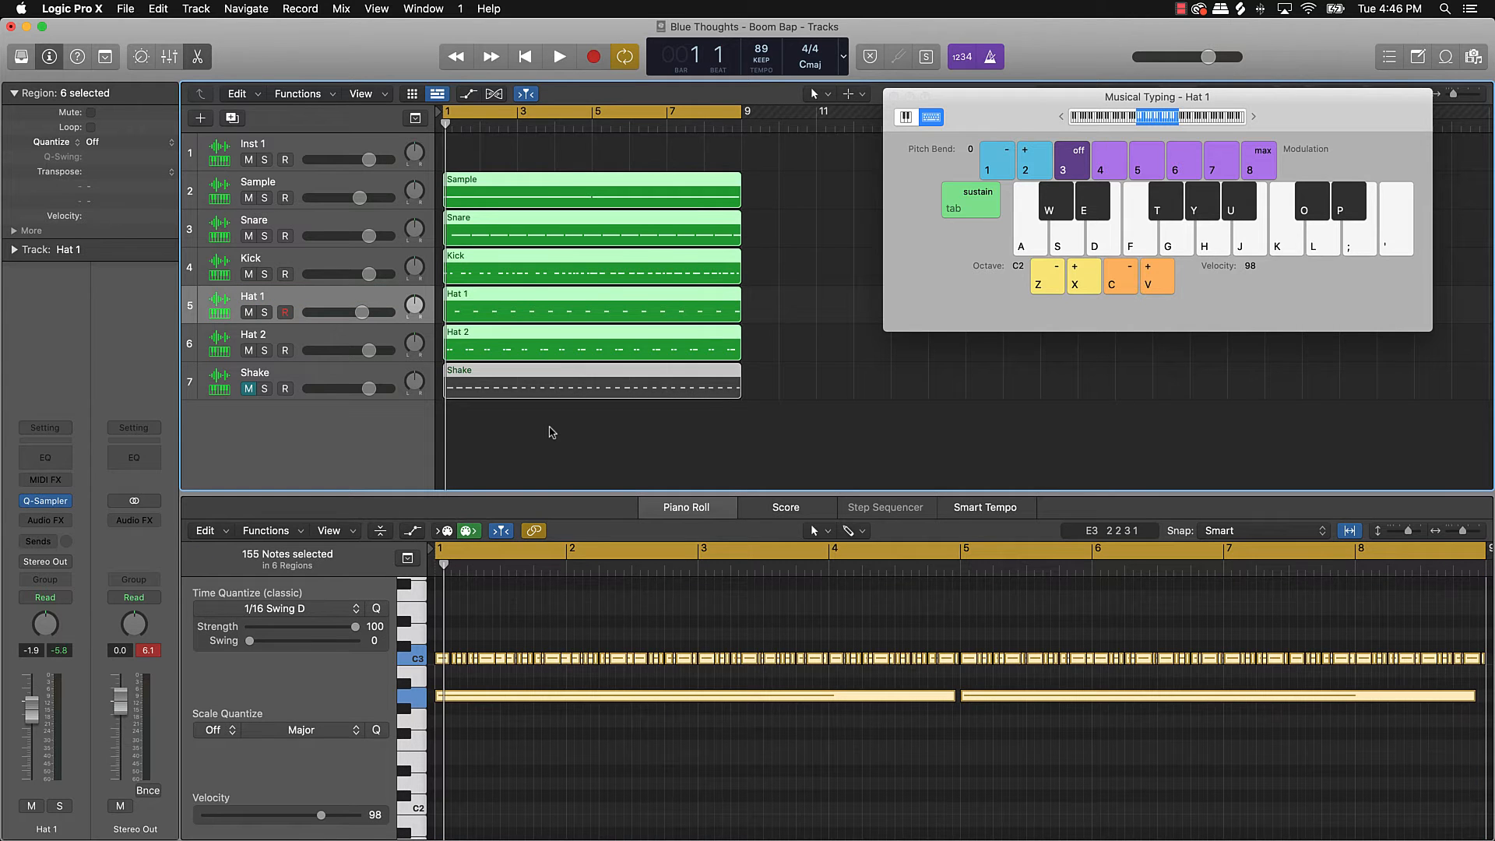
left_click(550, 433)
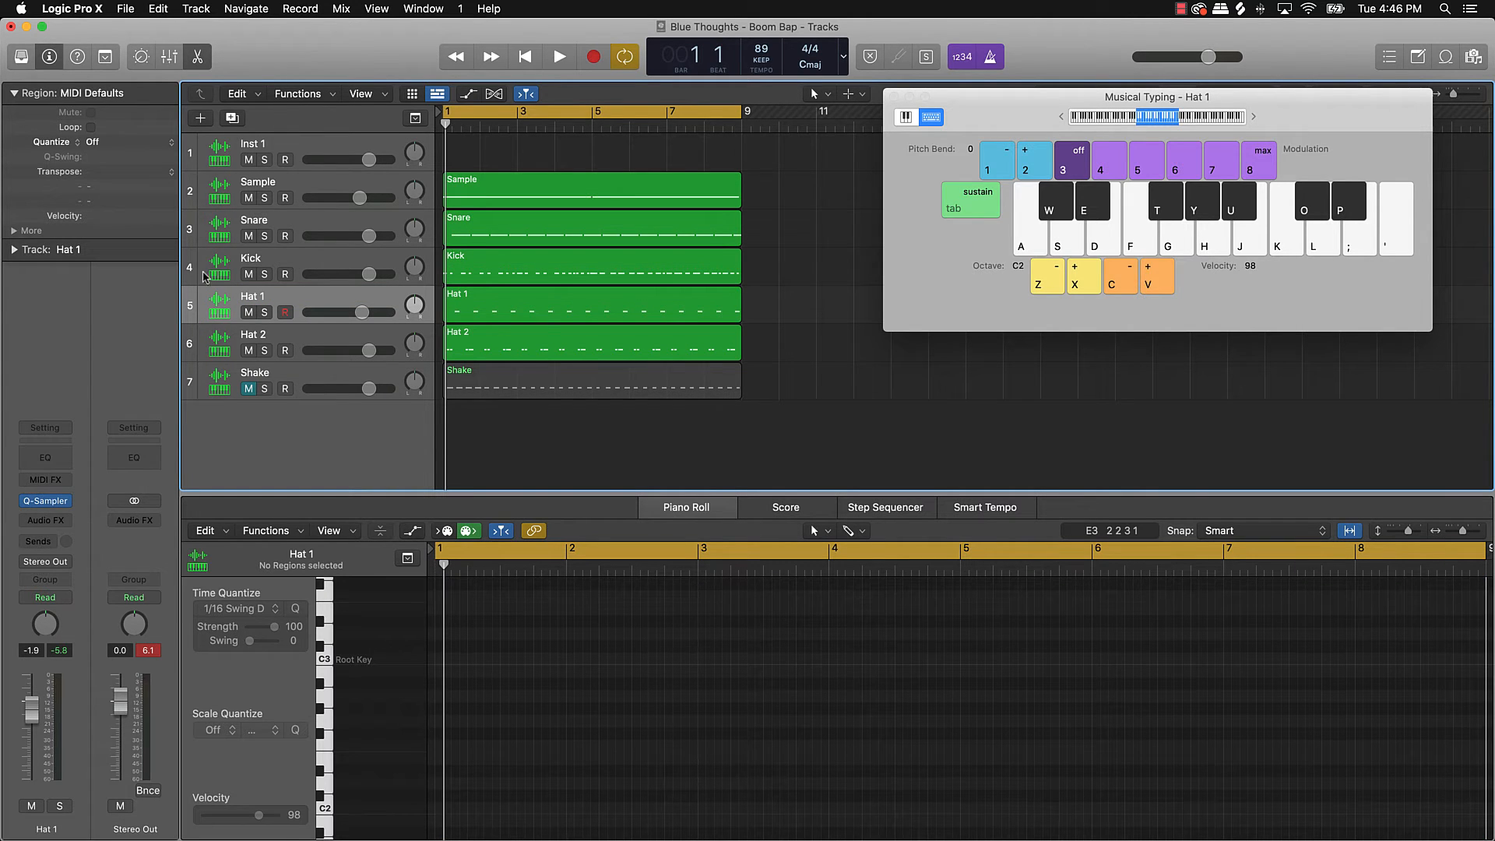
left_click(199, 347)
Step: Add another Quick Sampler track, Inst 8, and restore the Splice browser beside it
left_click(201, 118)
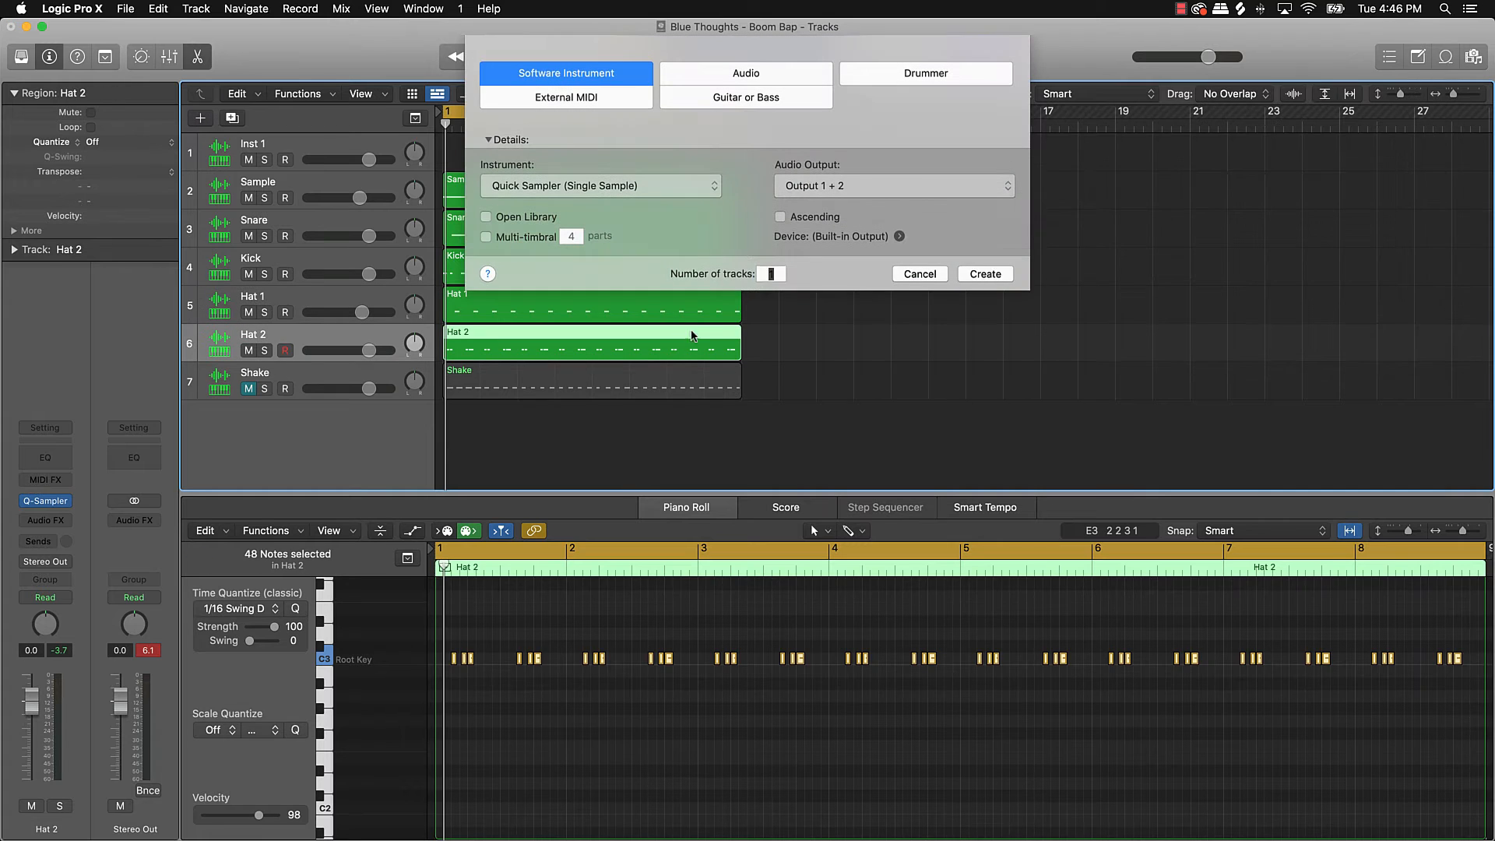
left_click(969, 273)
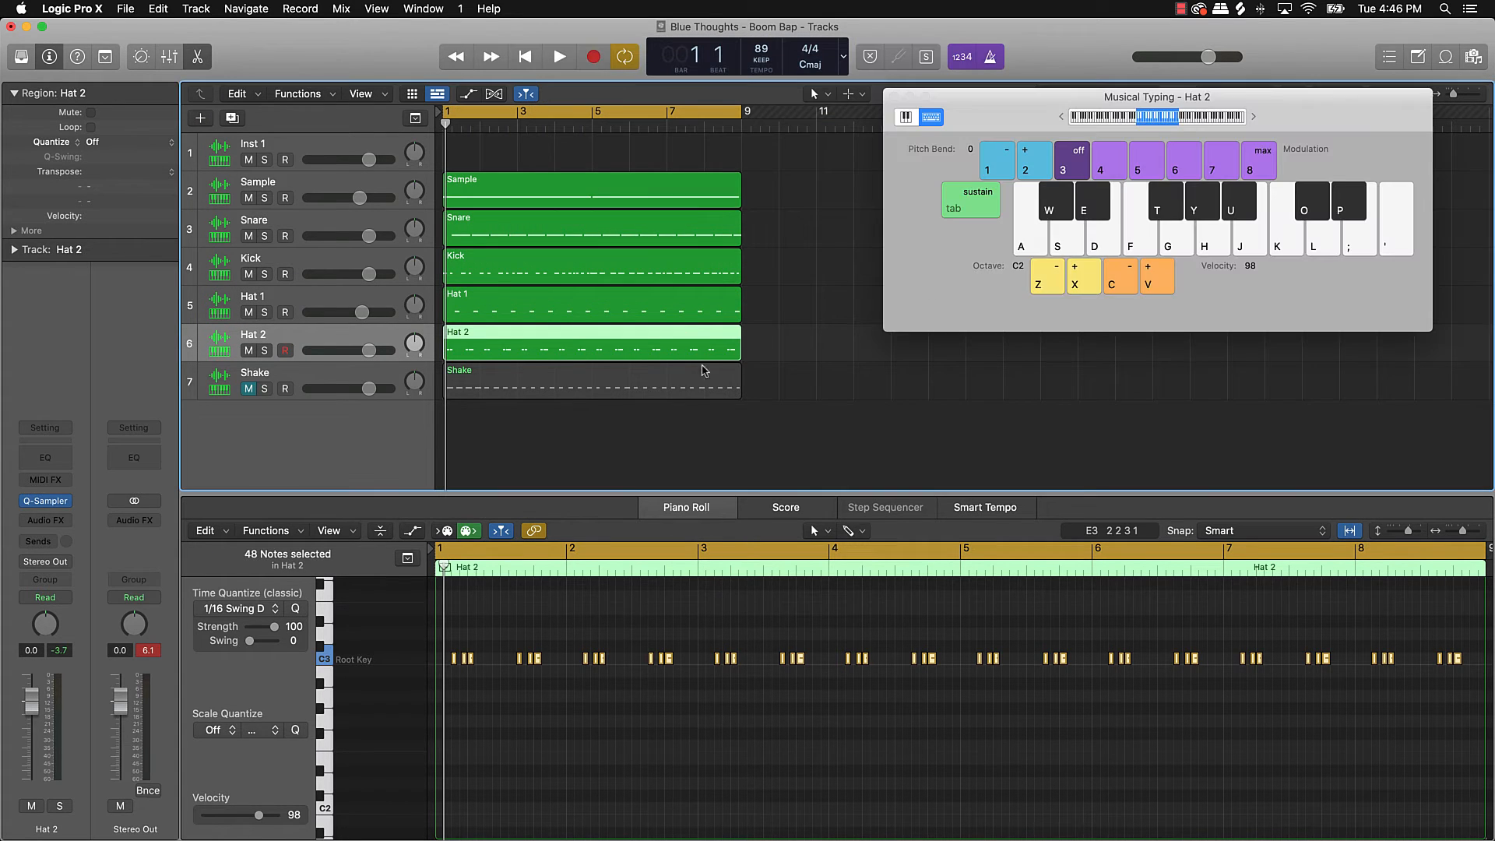
left_click_drag(732, 228, 359, 98)
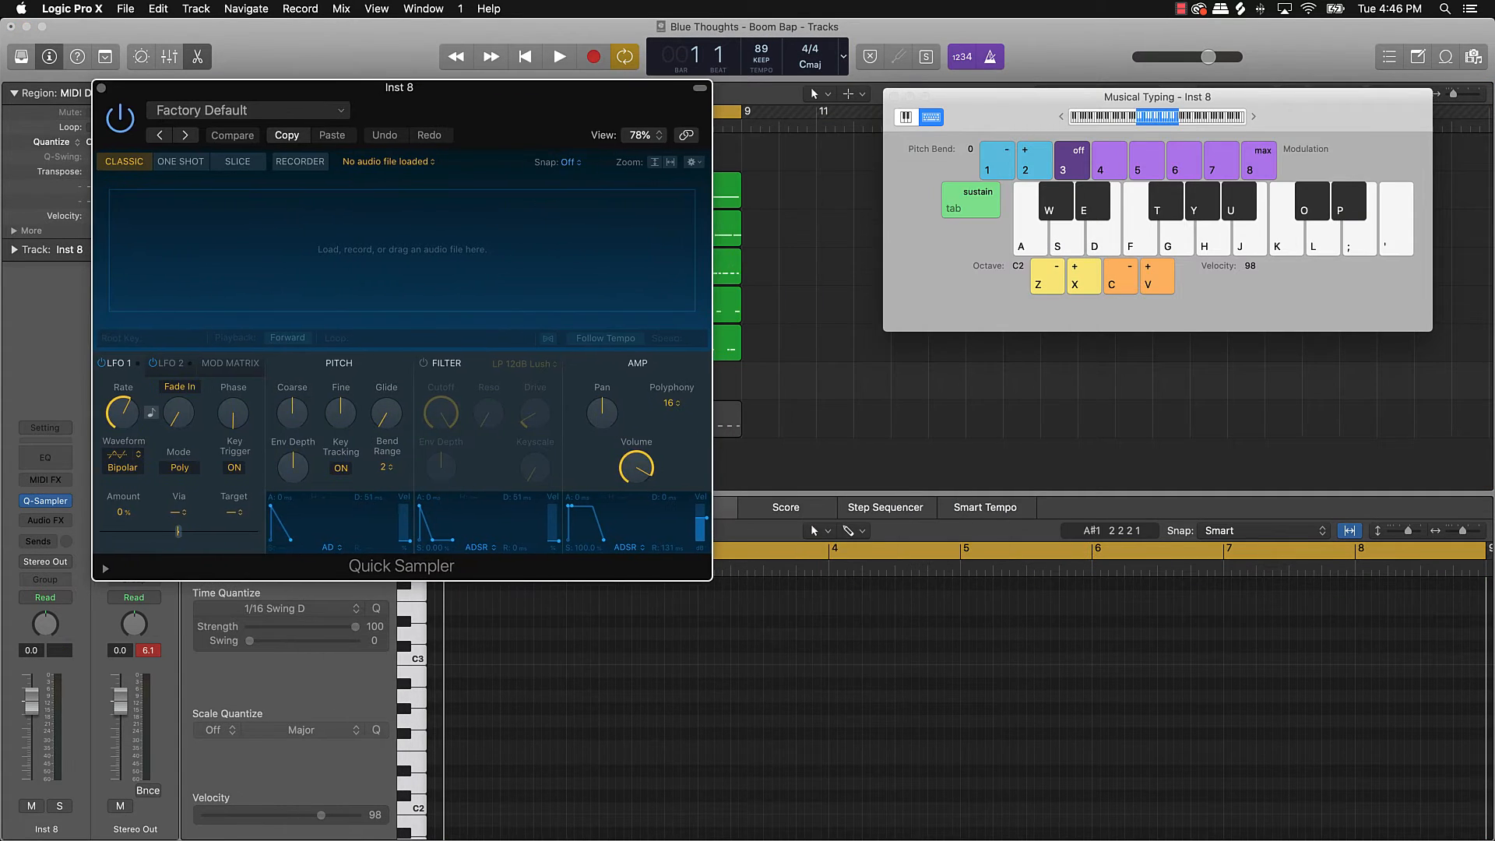
left_click(1100, 838)
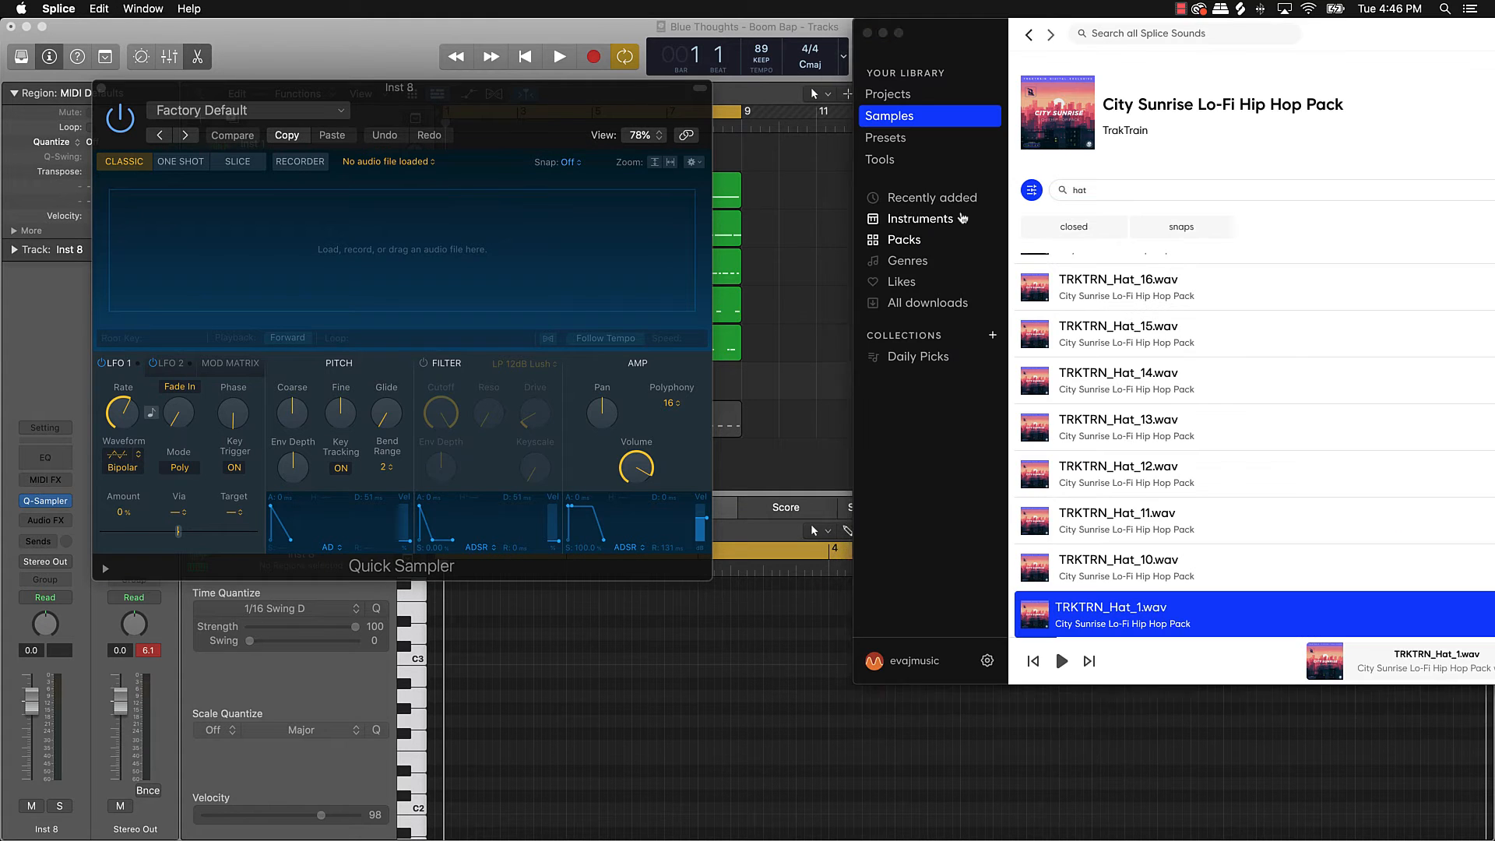
Step: Clear the kicks filter, search Splice for 'boom bap hor', and preview the first two drum loops
double_click(1365, 31)
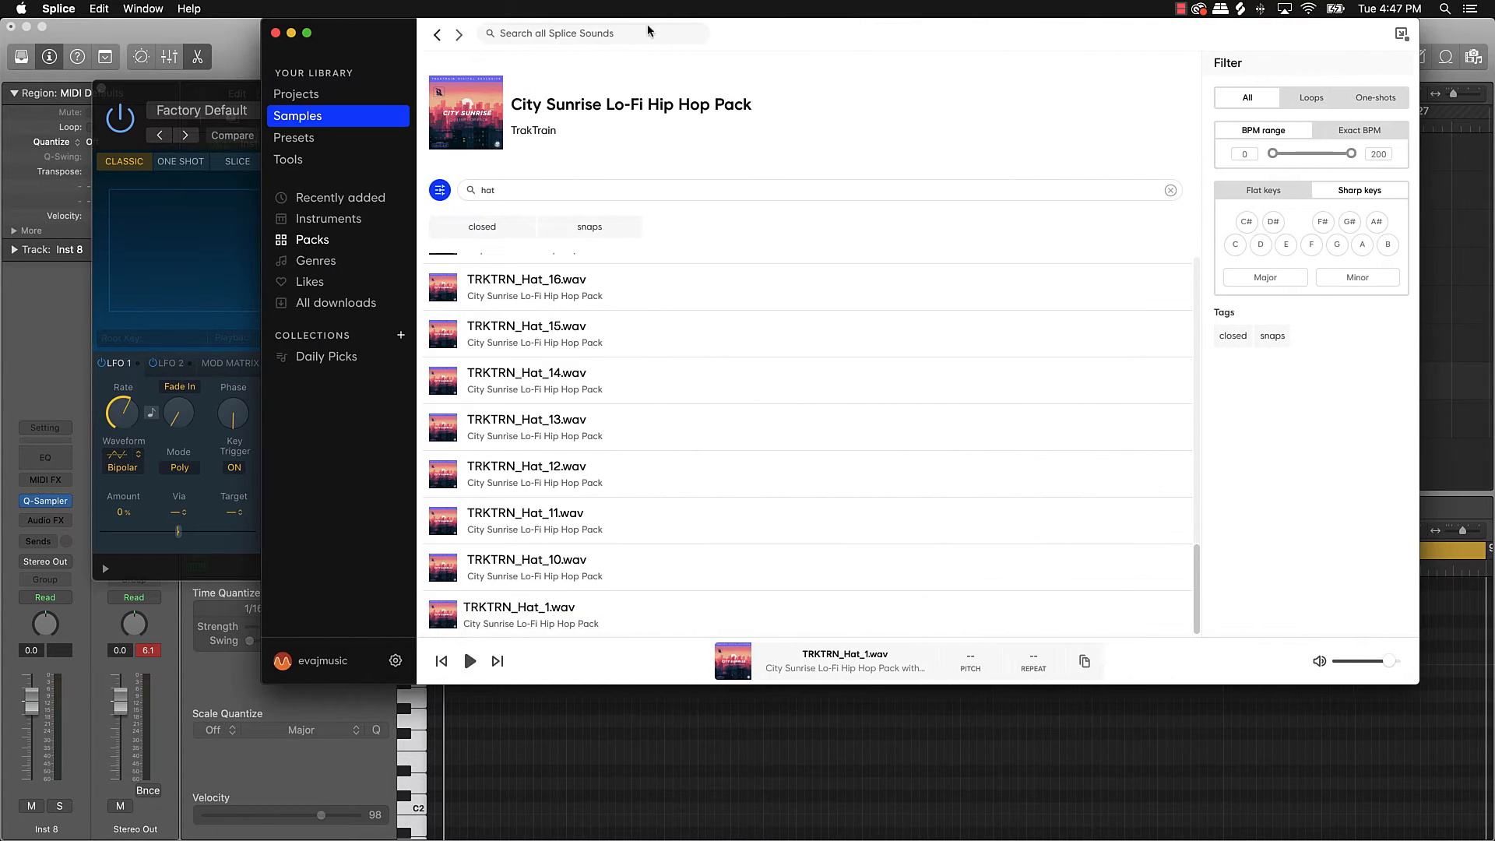
left_click(437, 35)
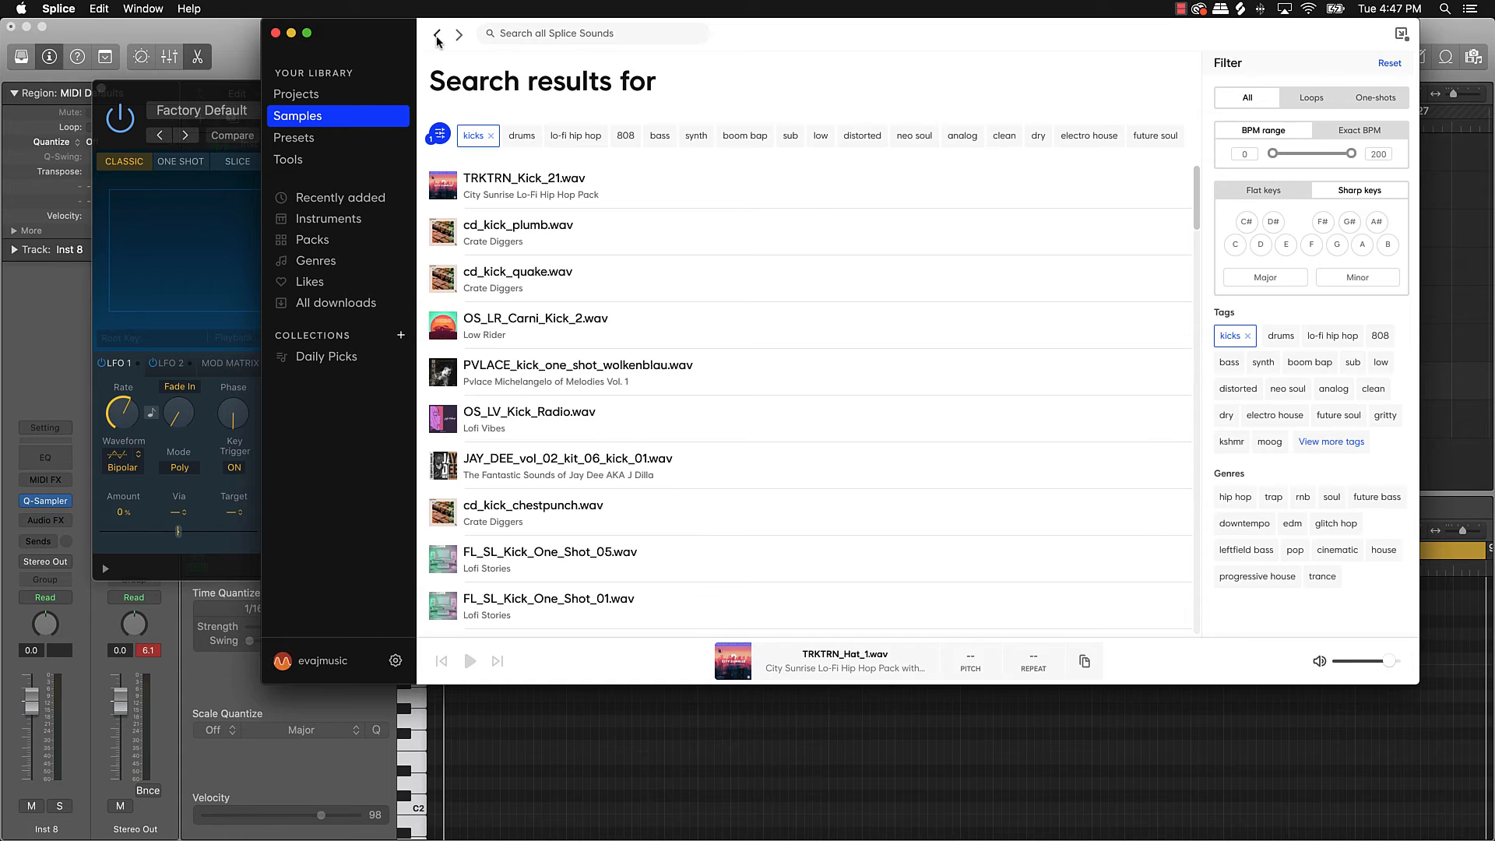
left_click(490, 138)
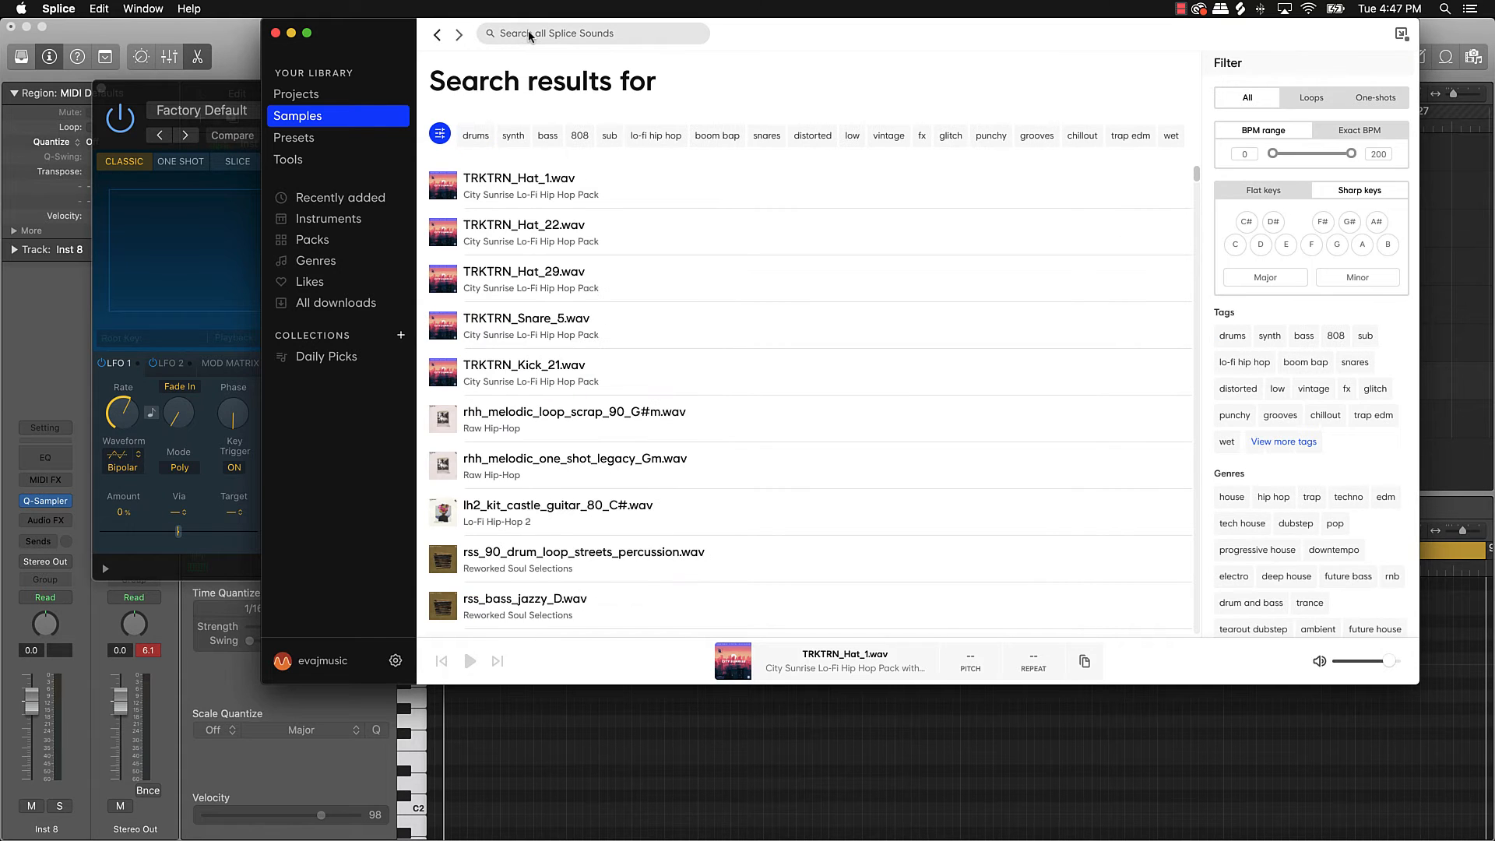
type("bo")
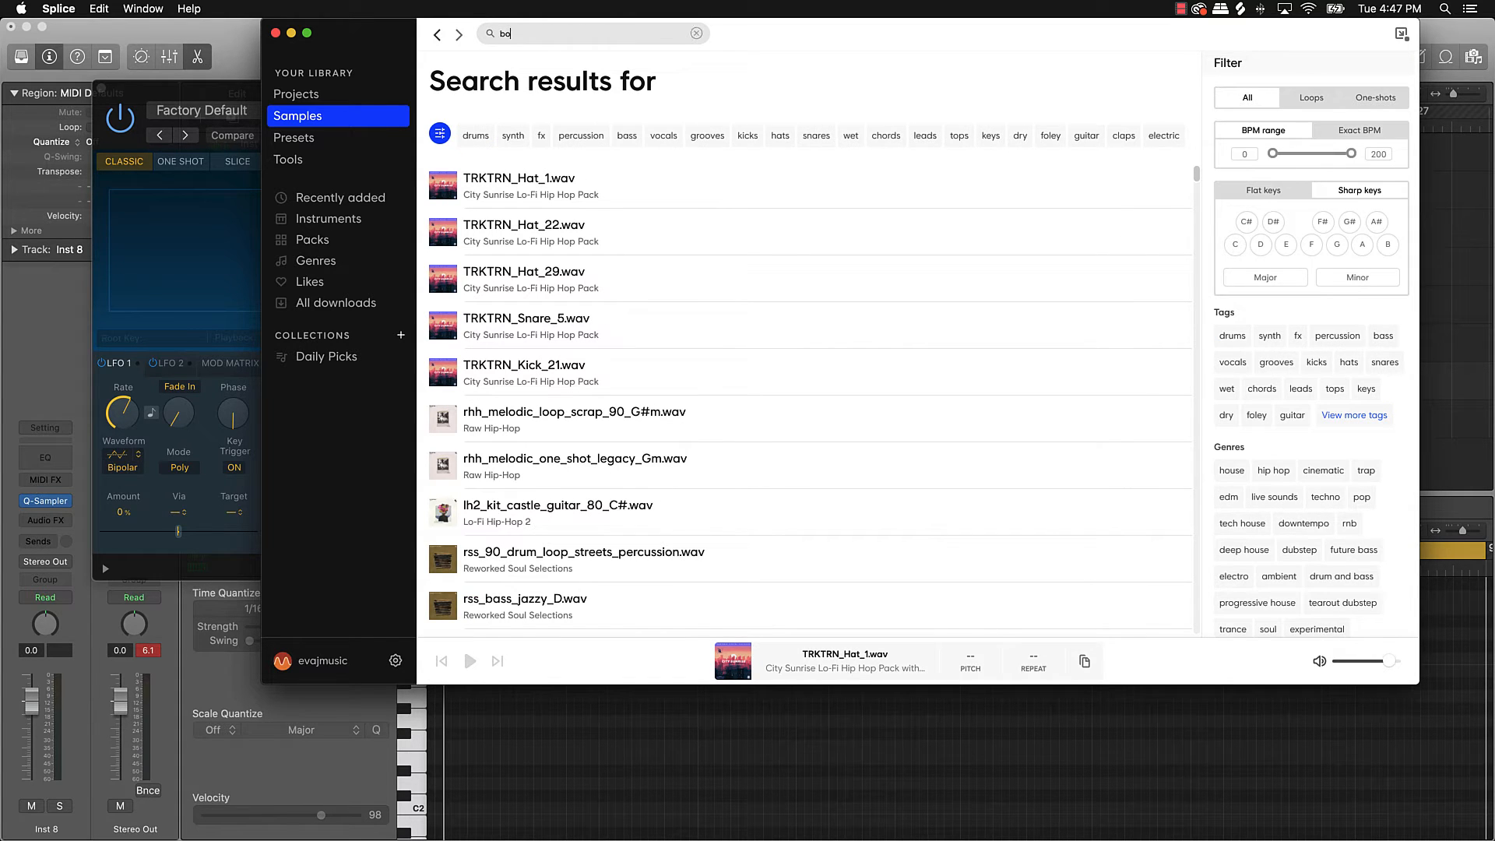
type("om bap horns")
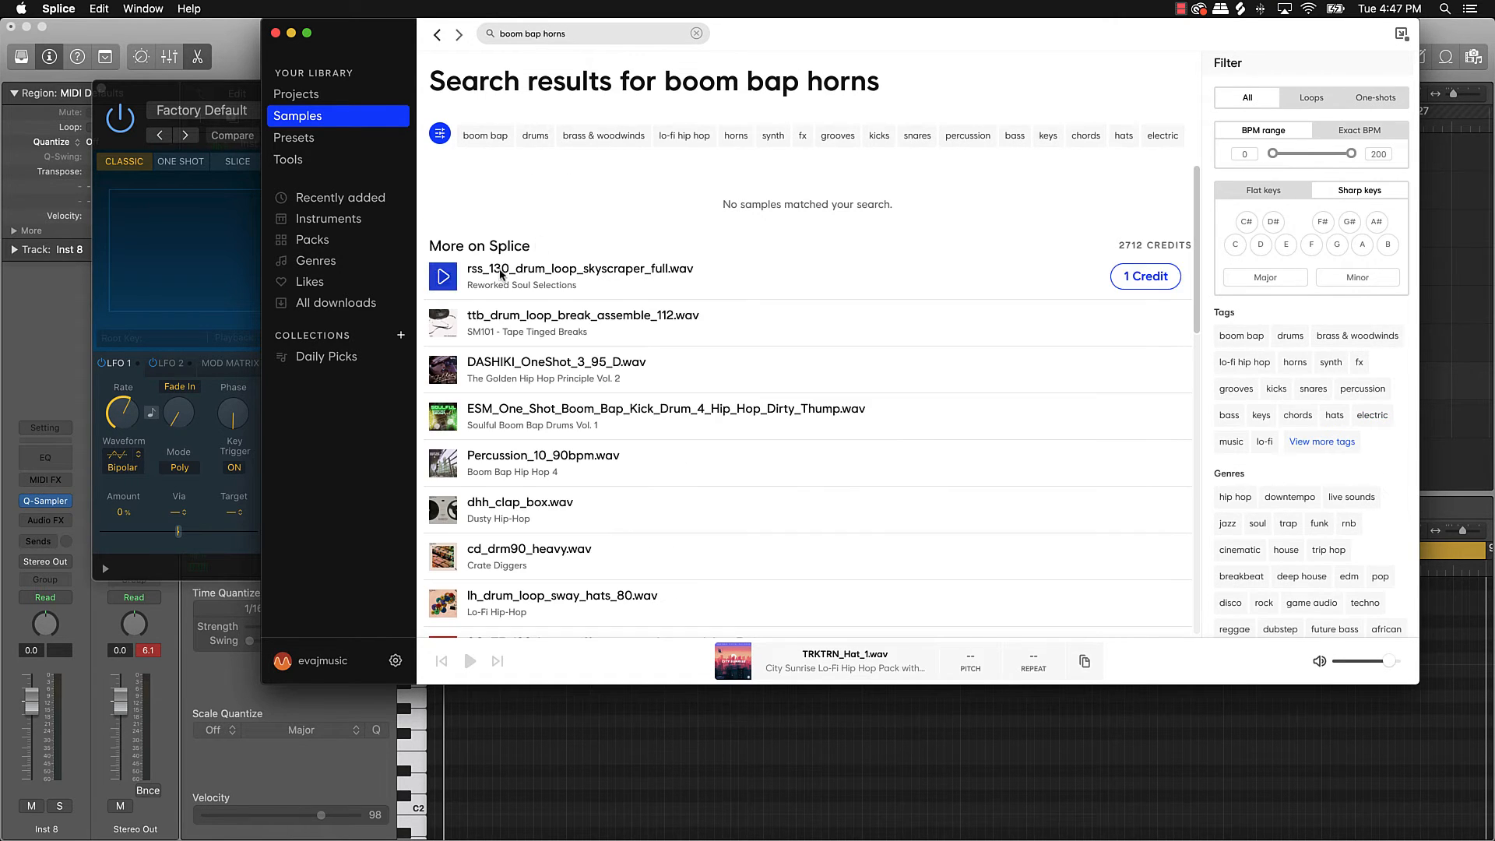
left_click(436, 285)
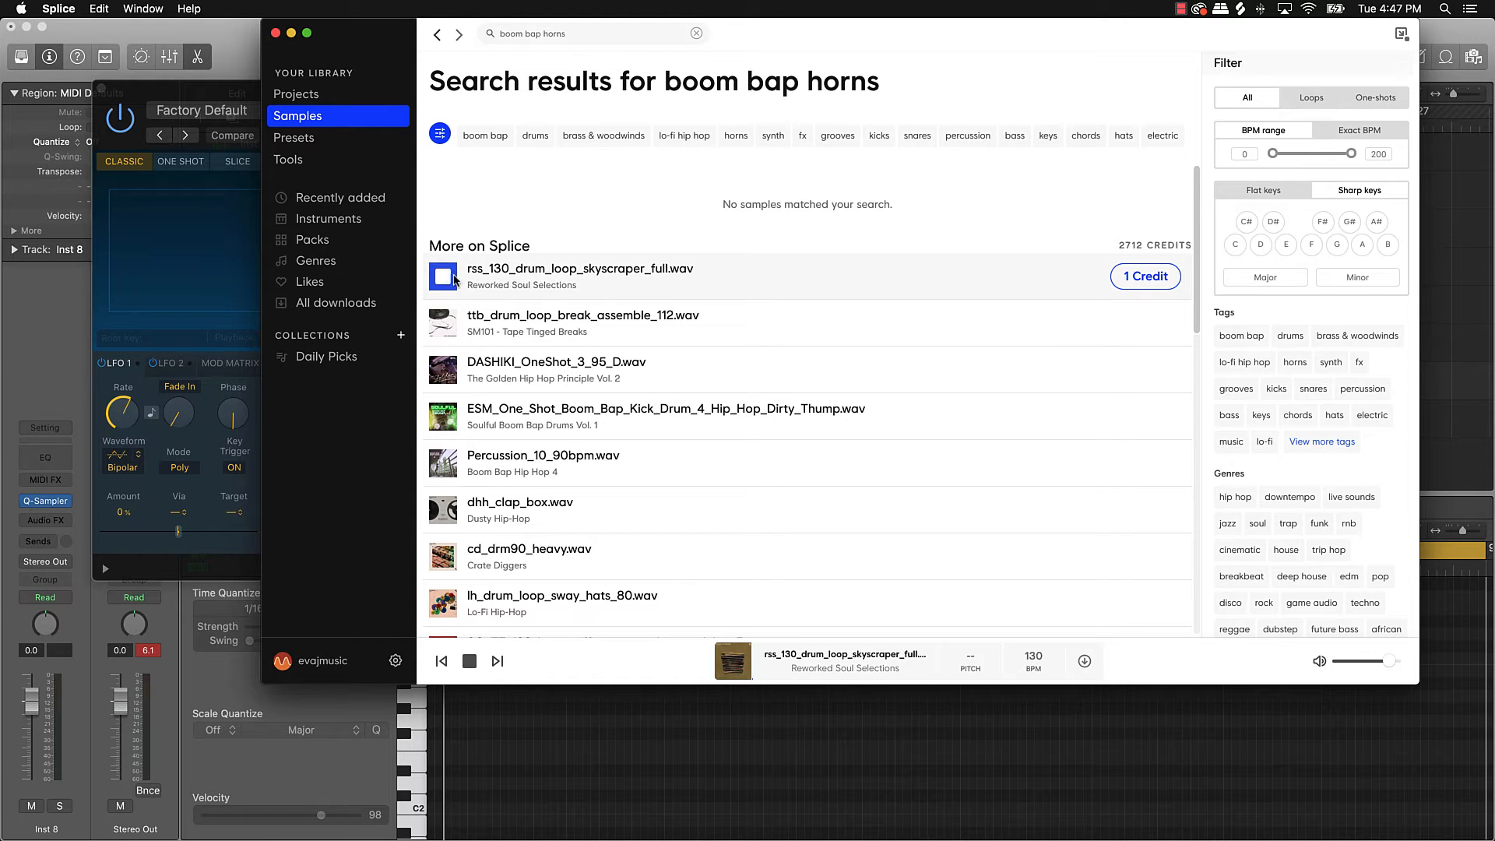
left_click(441, 322)
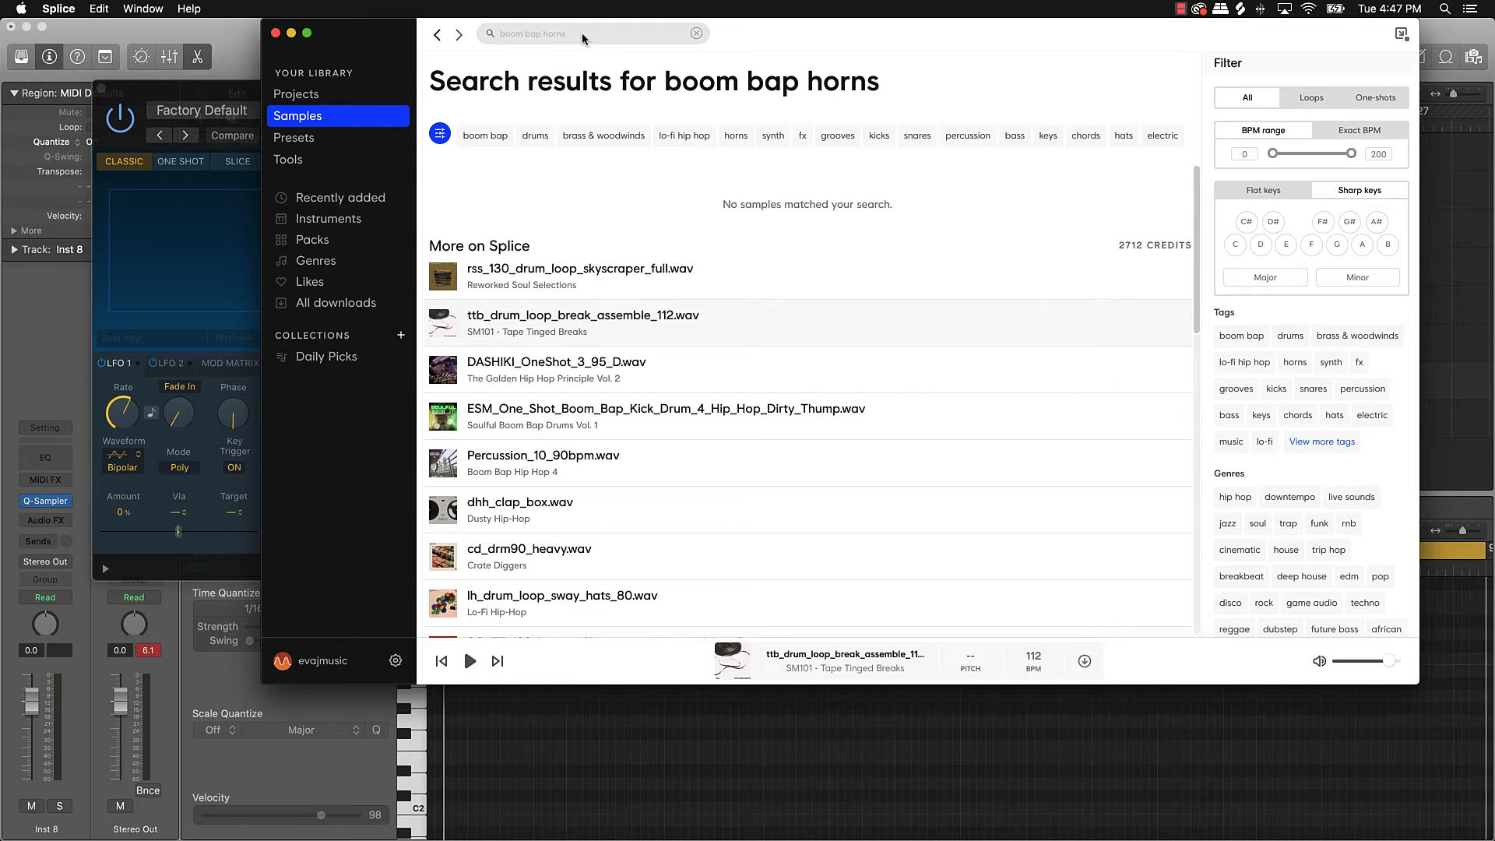
Step: Filter to the horns tag and preview the ZANSKI brass, FHHG_04_Brass, Espagnol trumpet and SO_MY sax samples
left_click(736, 136)
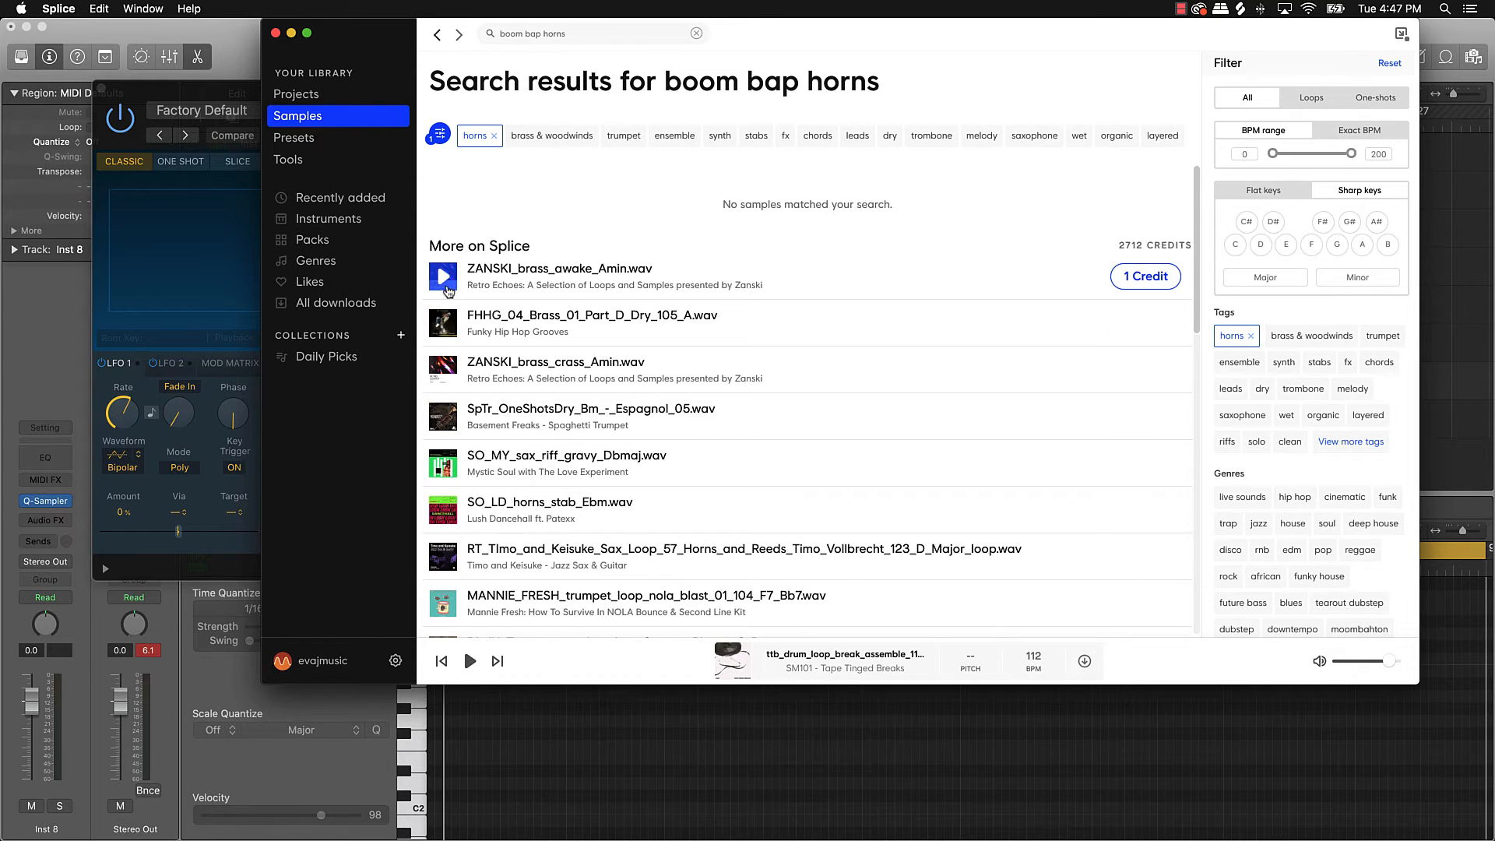
left_click(446, 286)
left_click(438, 324)
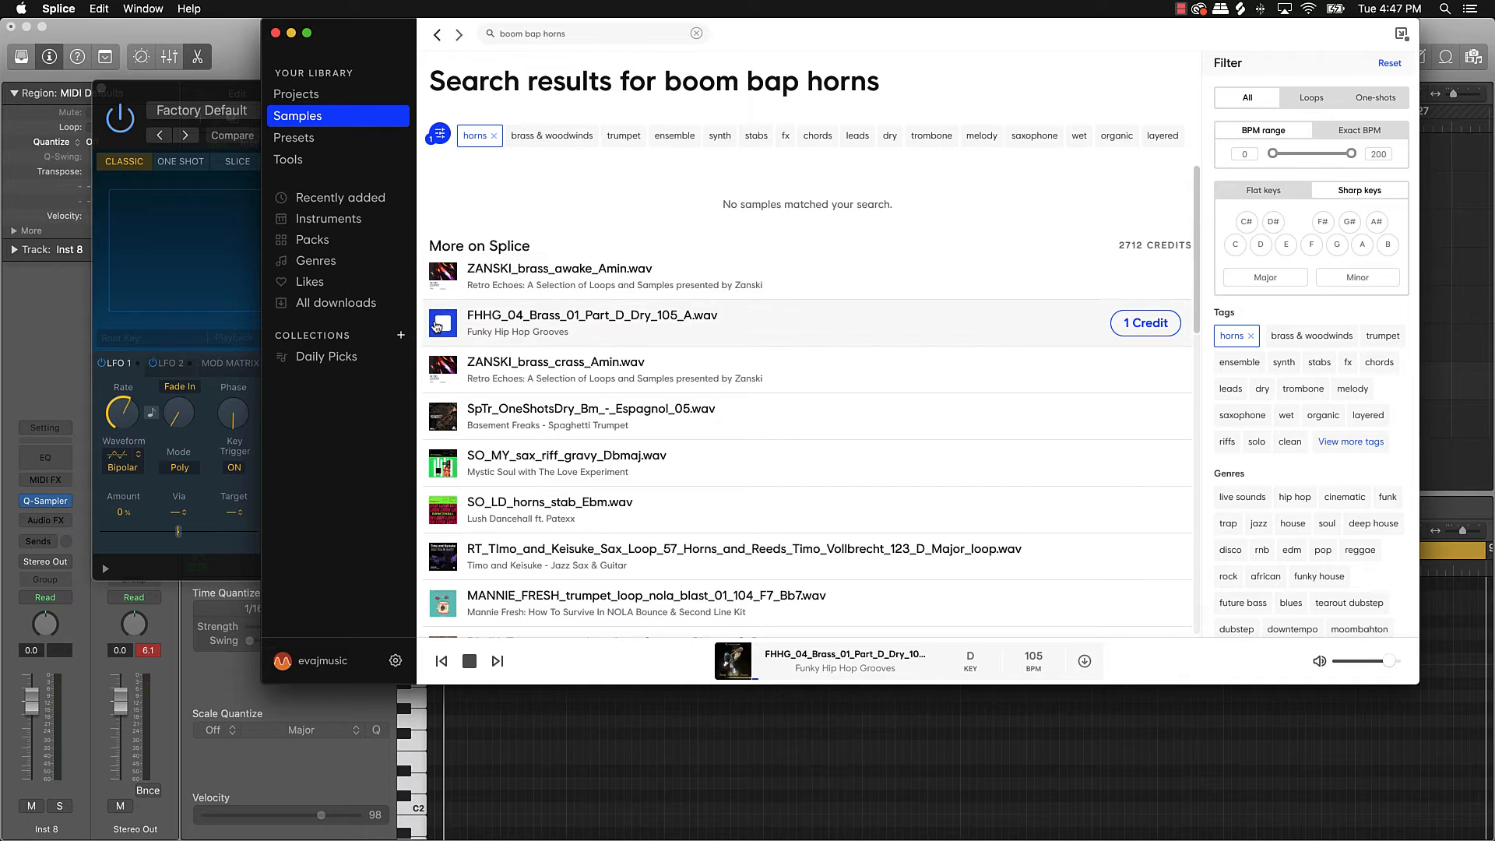
left_click(442, 369)
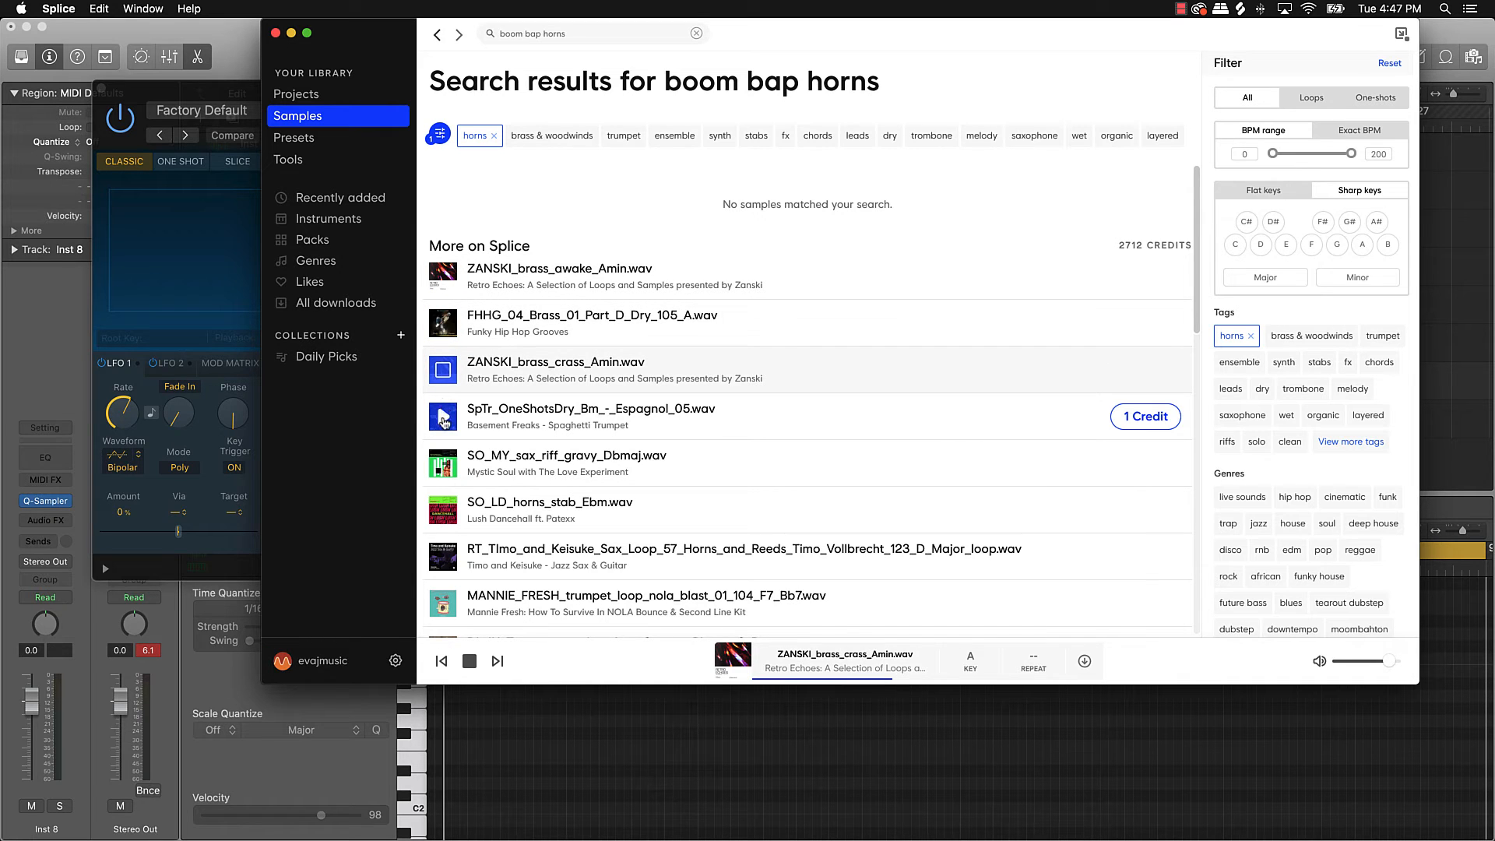
left_click(444, 419)
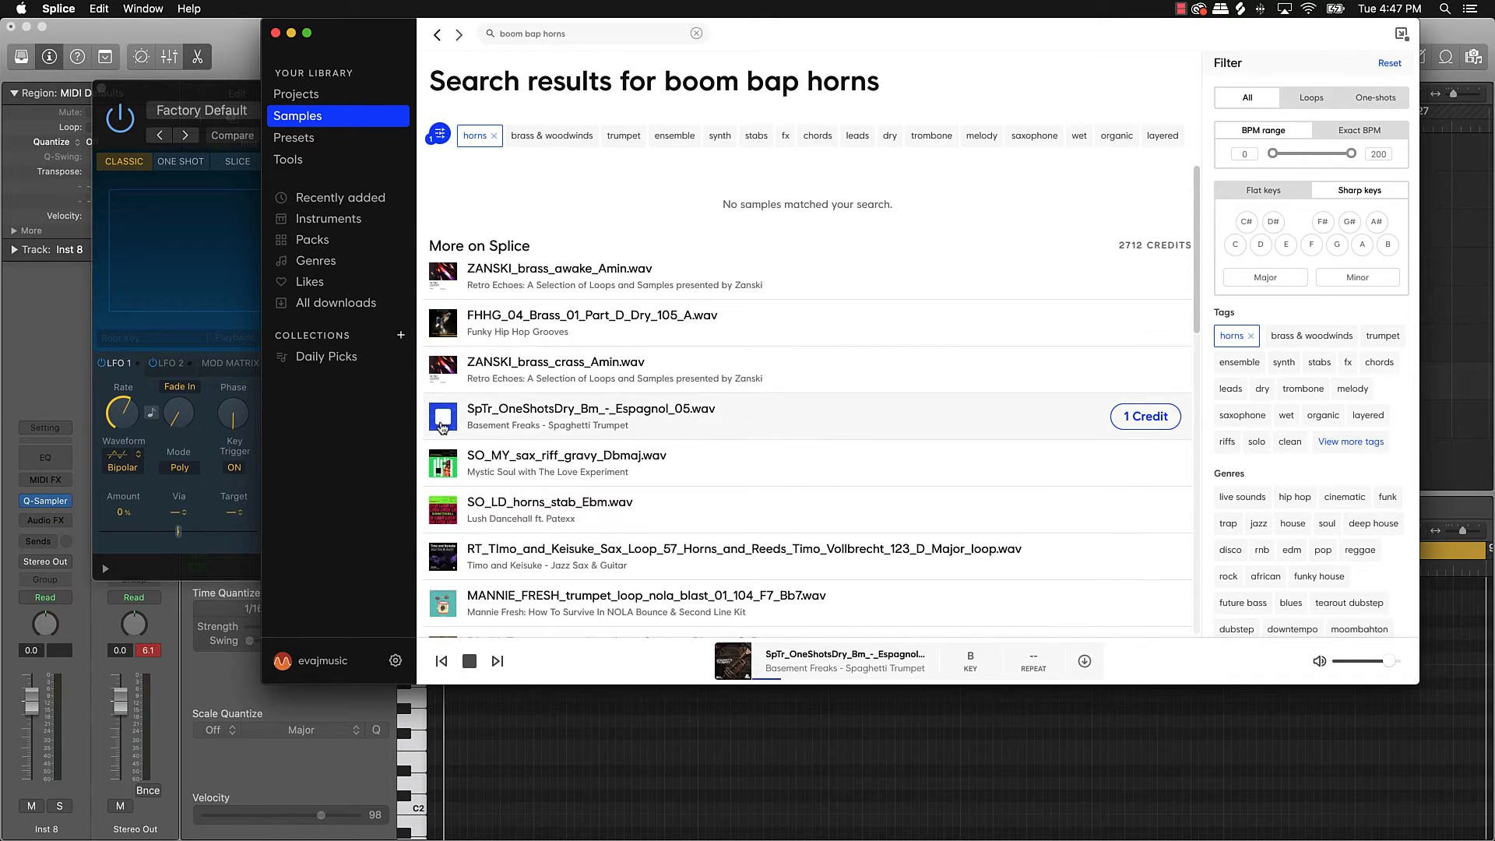
left_click(444, 465)
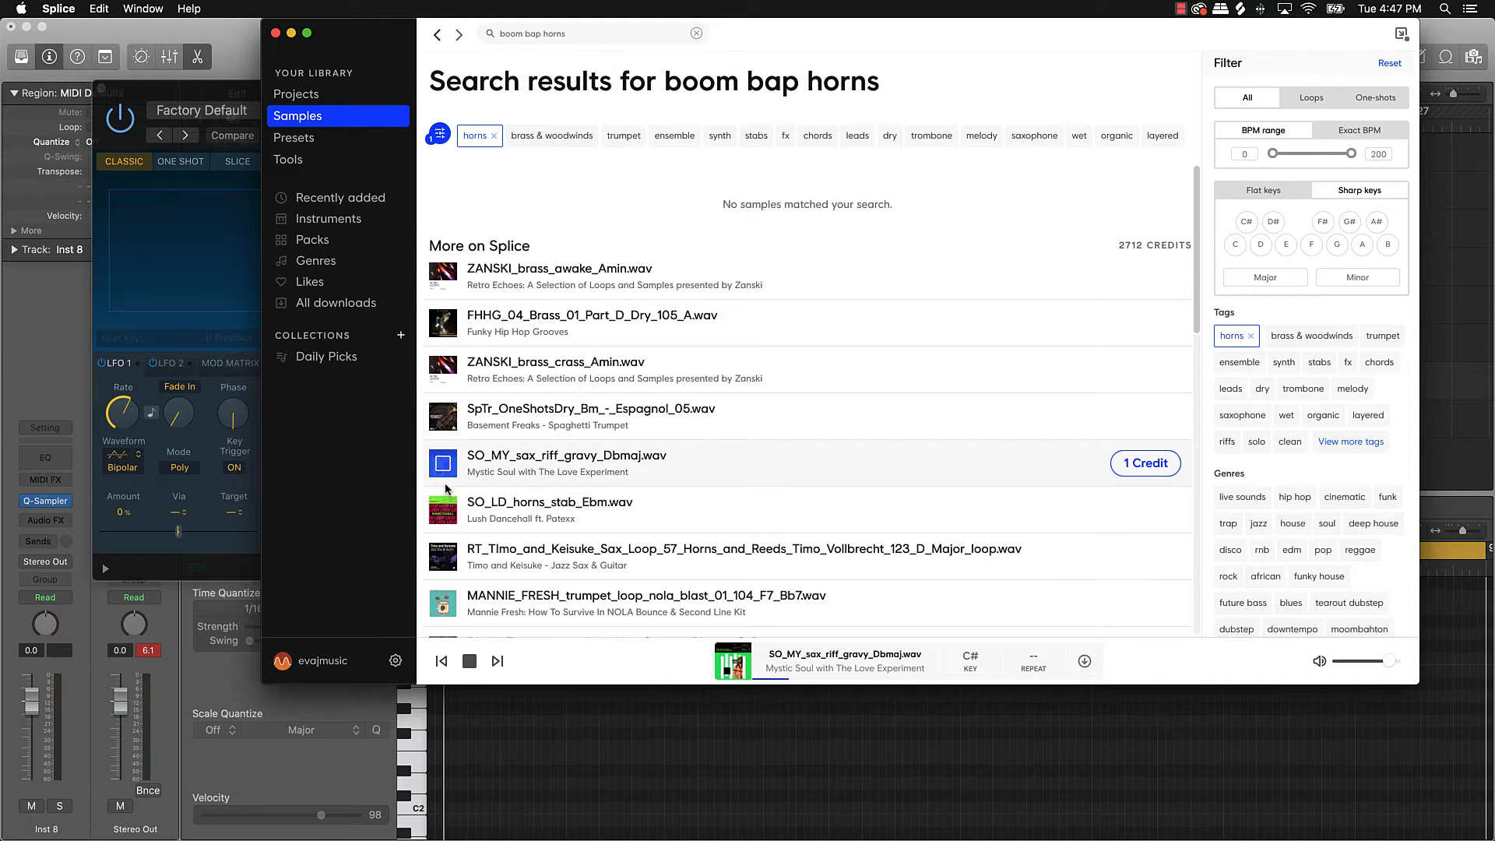
Step: Preview the SO_LD horns stab, Timo and Keisuke sax, and MANNIE_FRESH trumpet loops, then close Quick Sampler
left_click_drag(870, 45, 1256, 8)
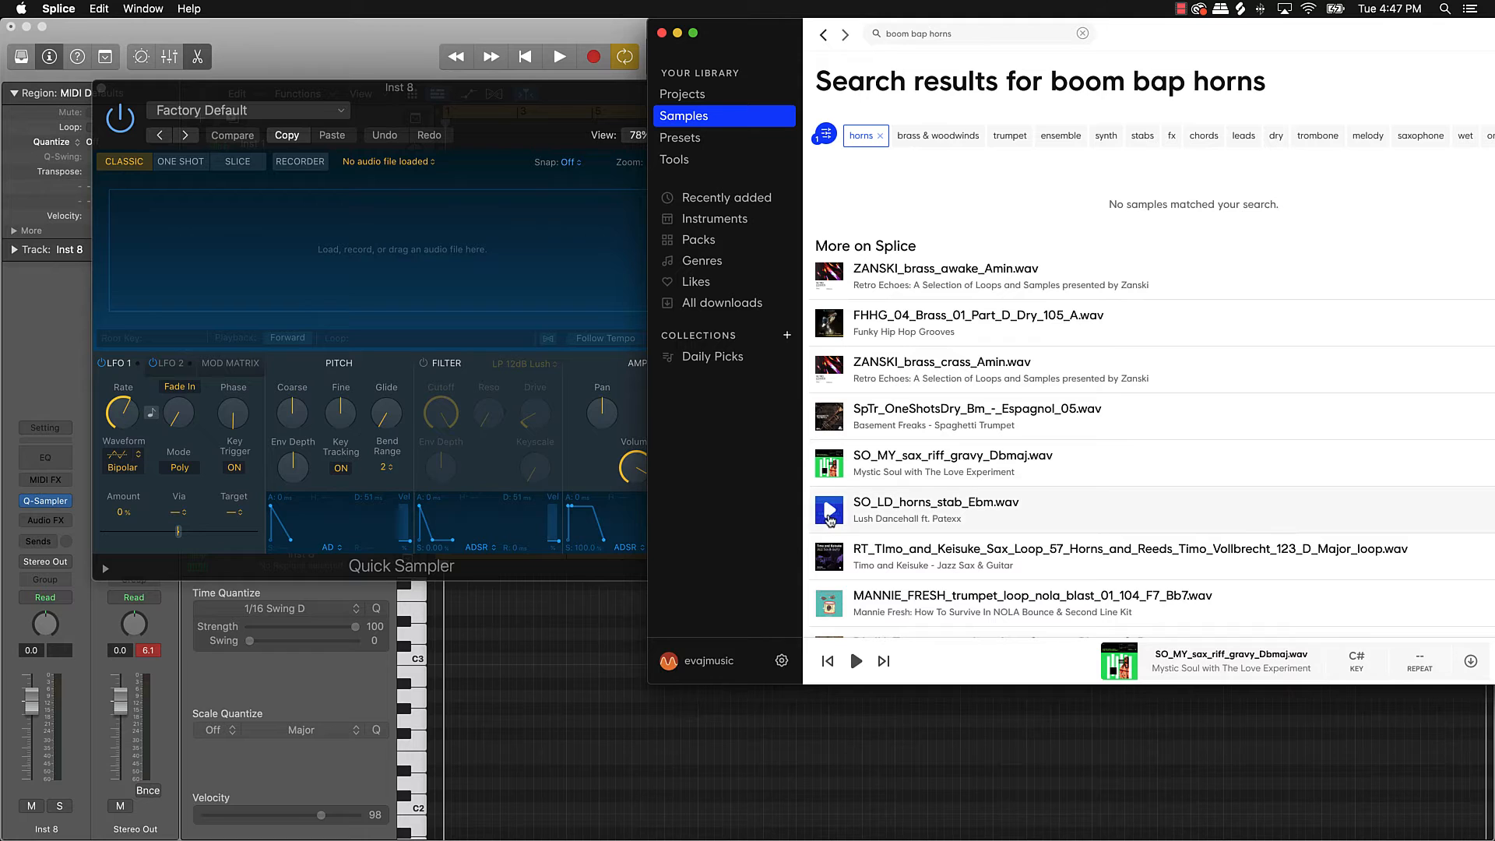
left_click(830, 511)
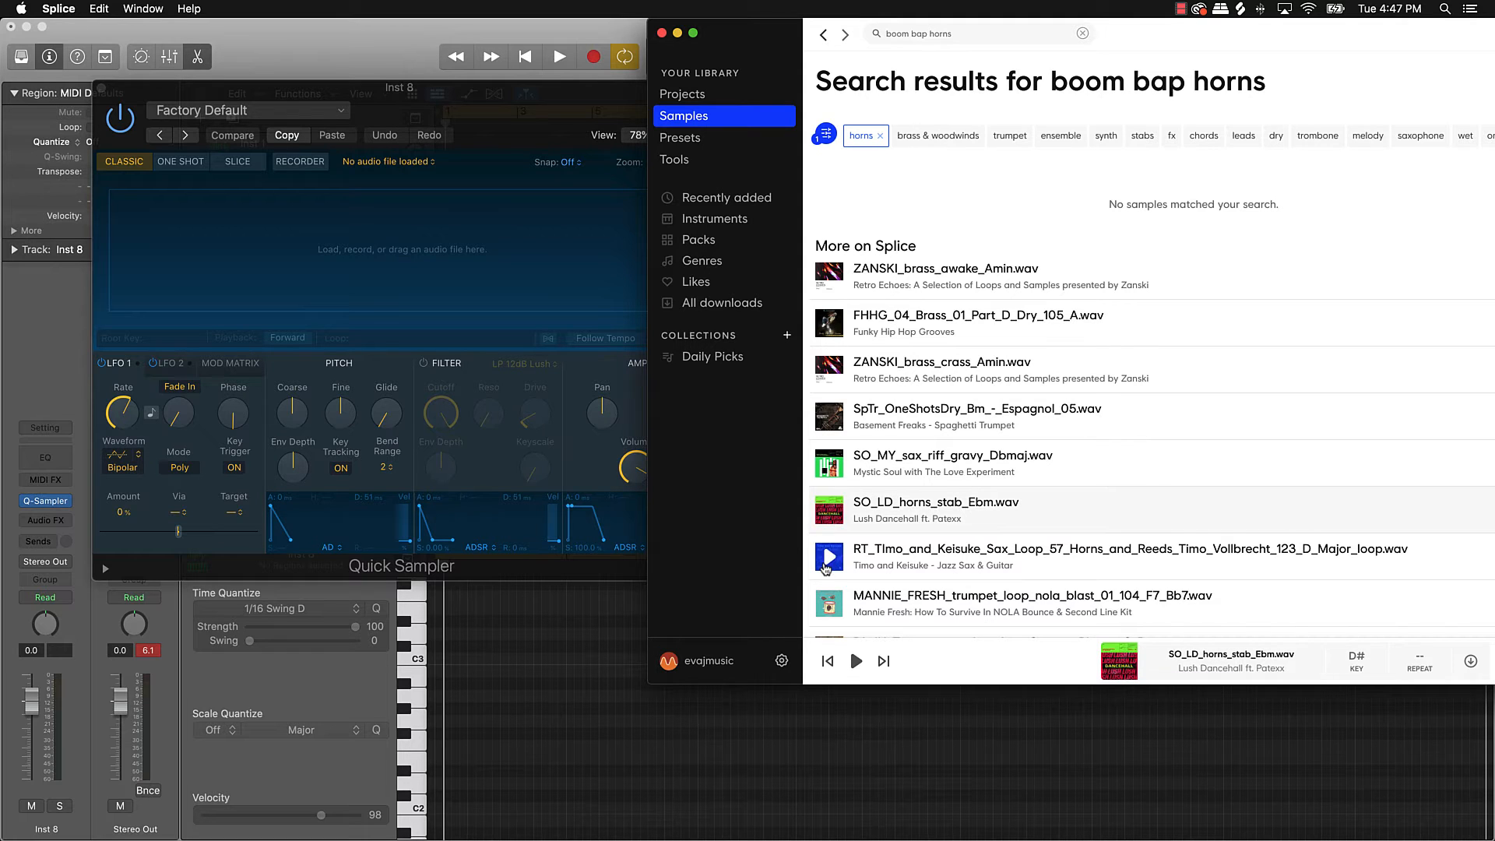
left_click(824, 555)
scroll(822, 578, "down", 3)
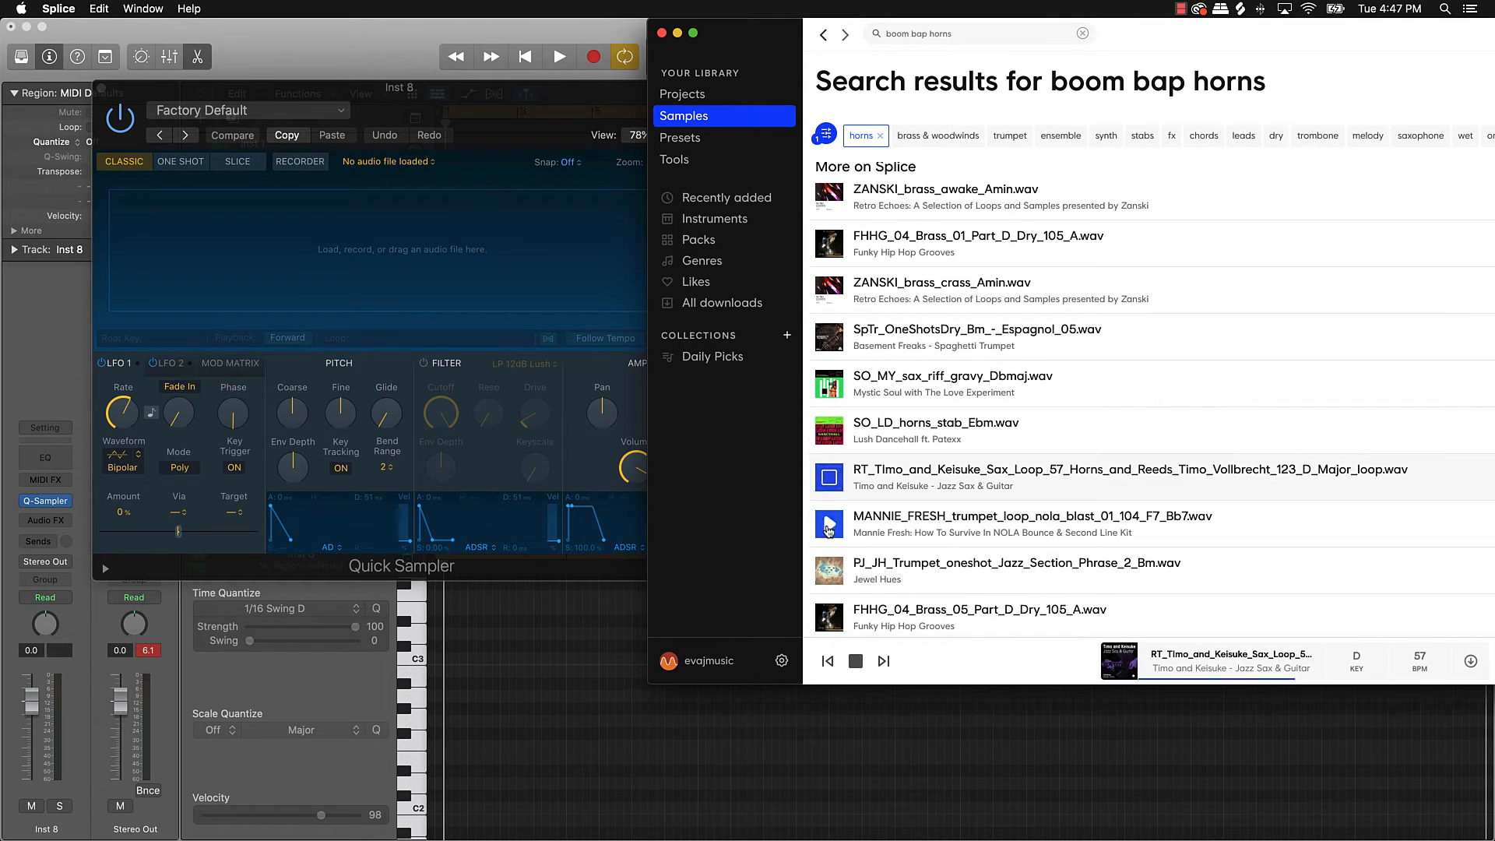
left_click(830, 524)
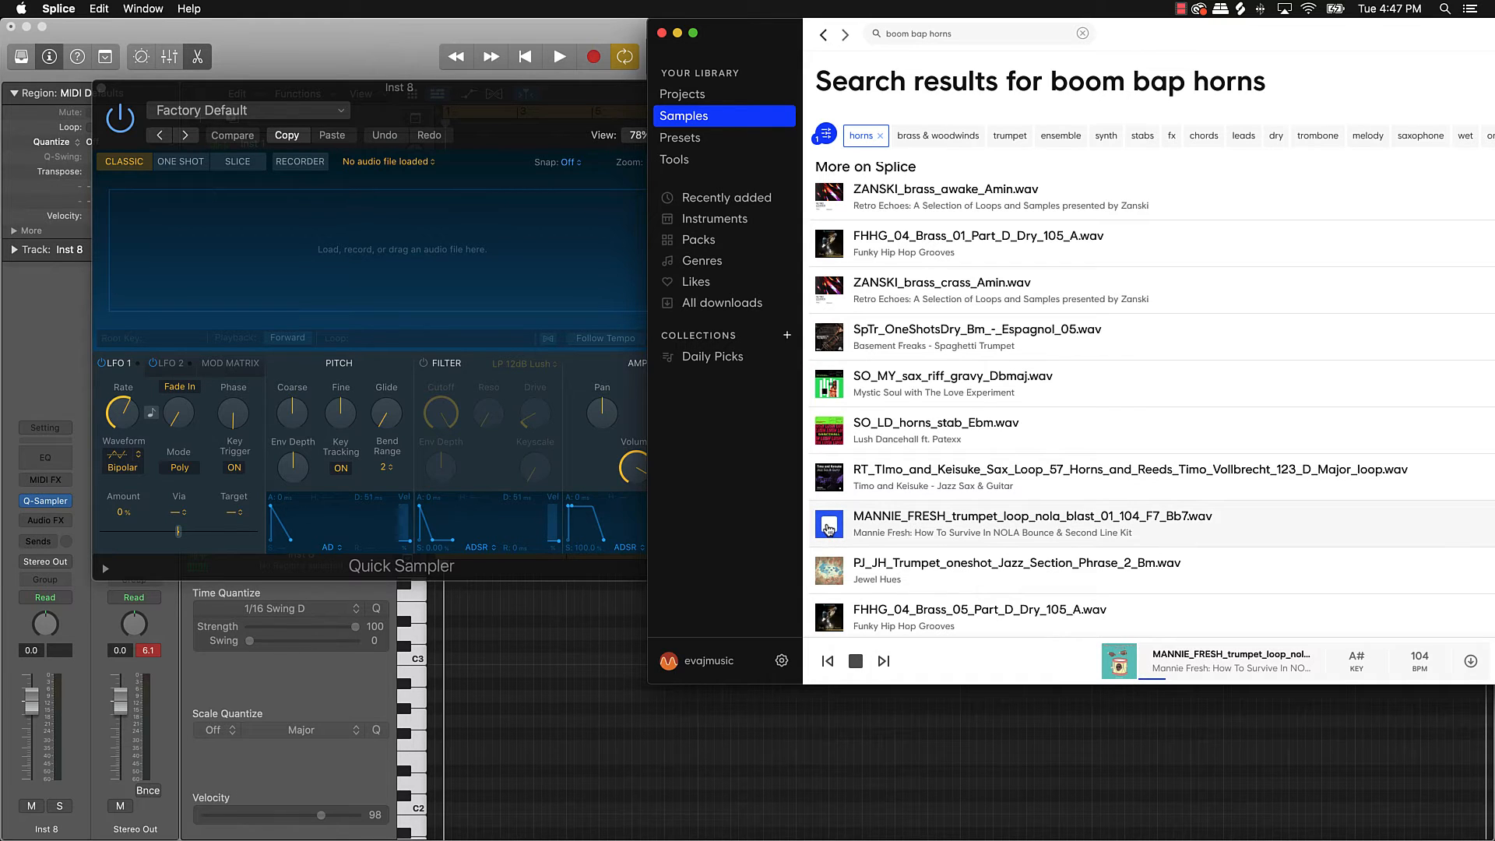
left_click(829, 527)
left_click(104, 88)
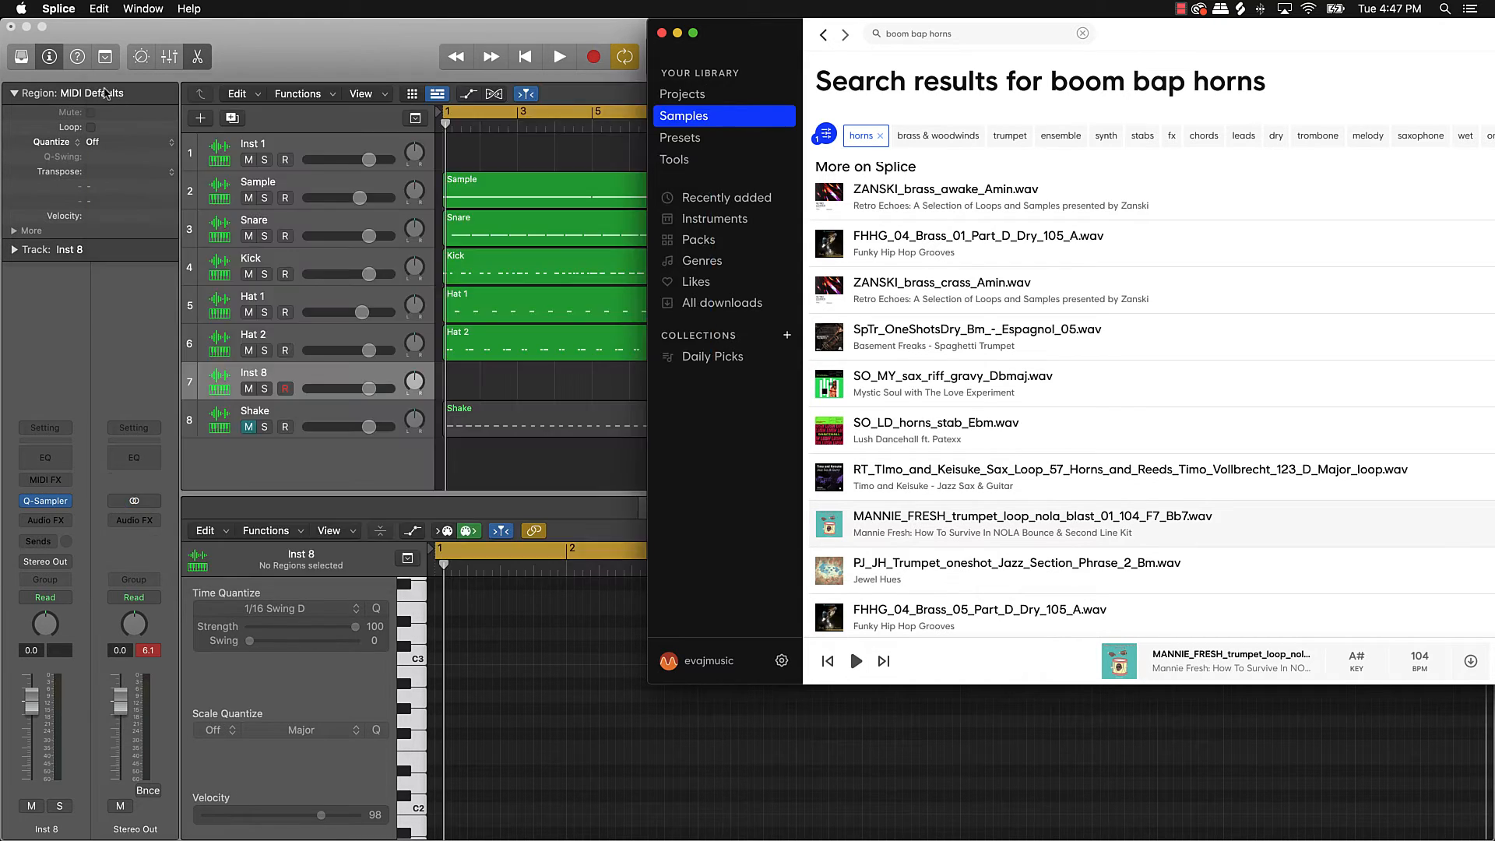
Step: Play the beat briefly, then re-audition the five horn candidates in Splice
left_click(578, 386)
key("space")
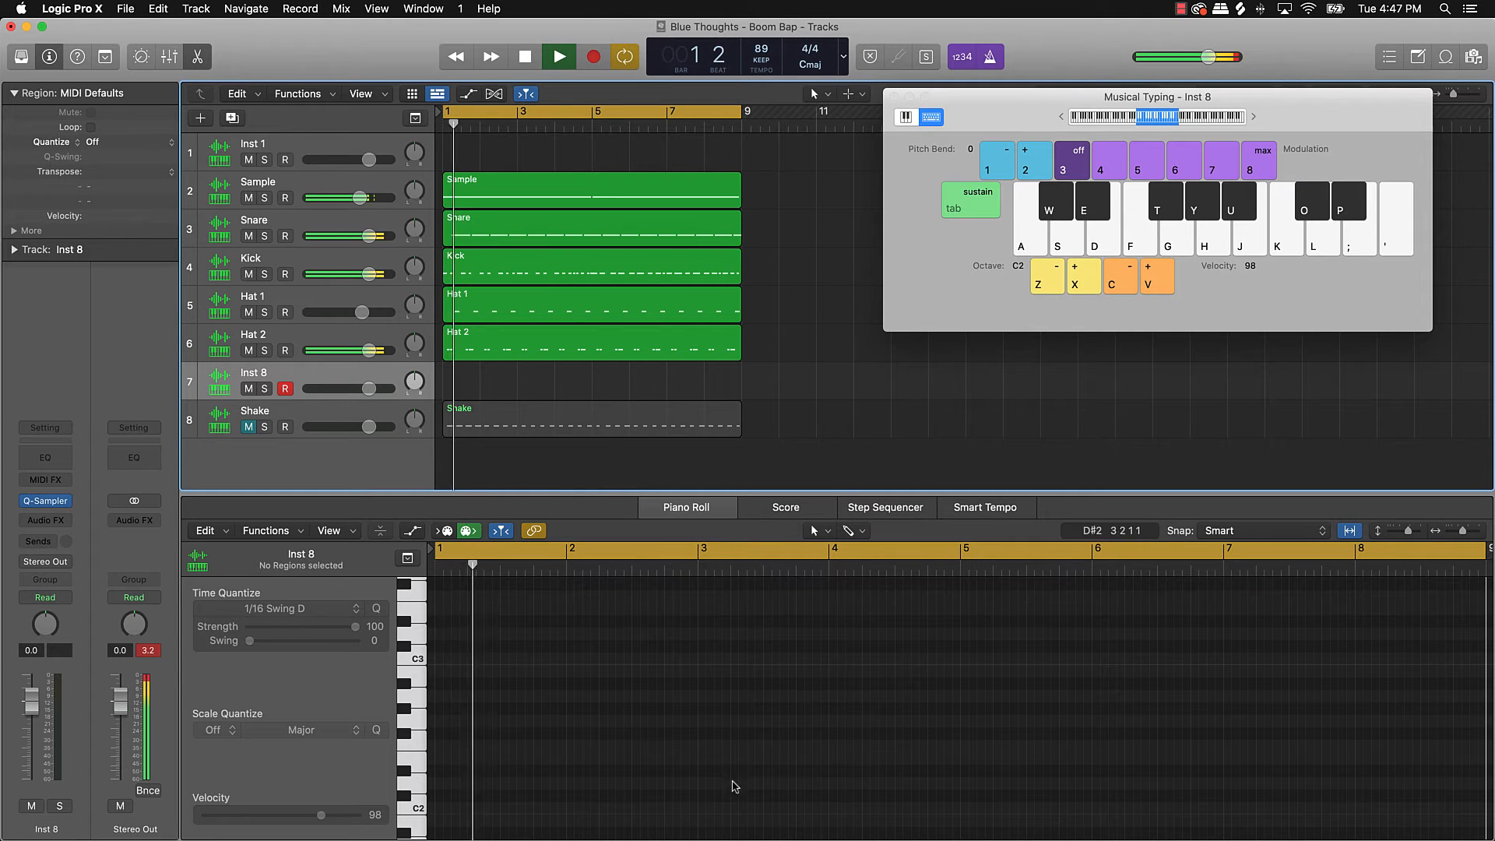
key("space")
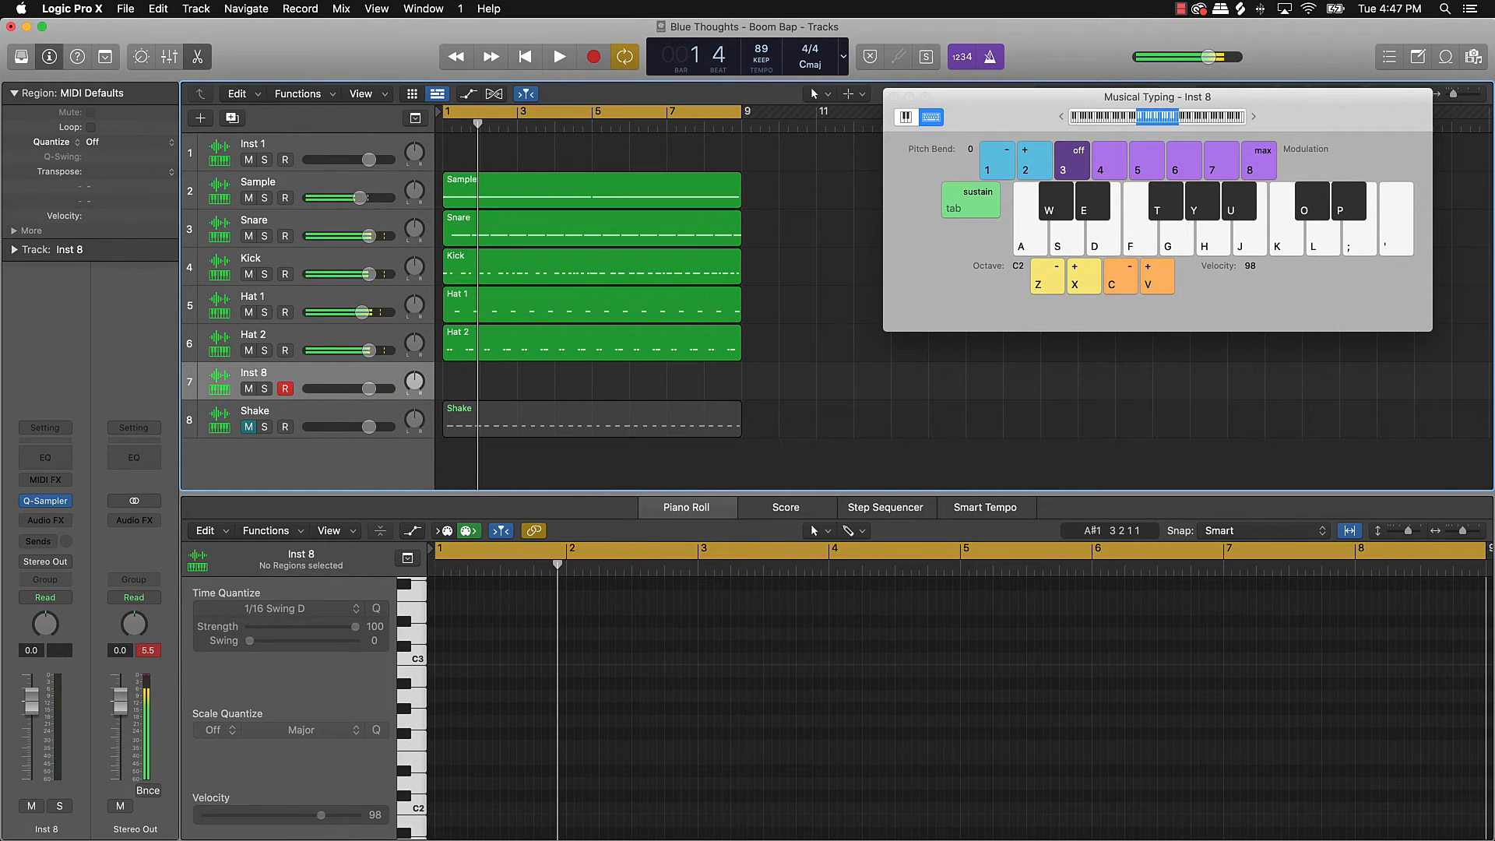
key("super+Tab")
left_click(830, 336)
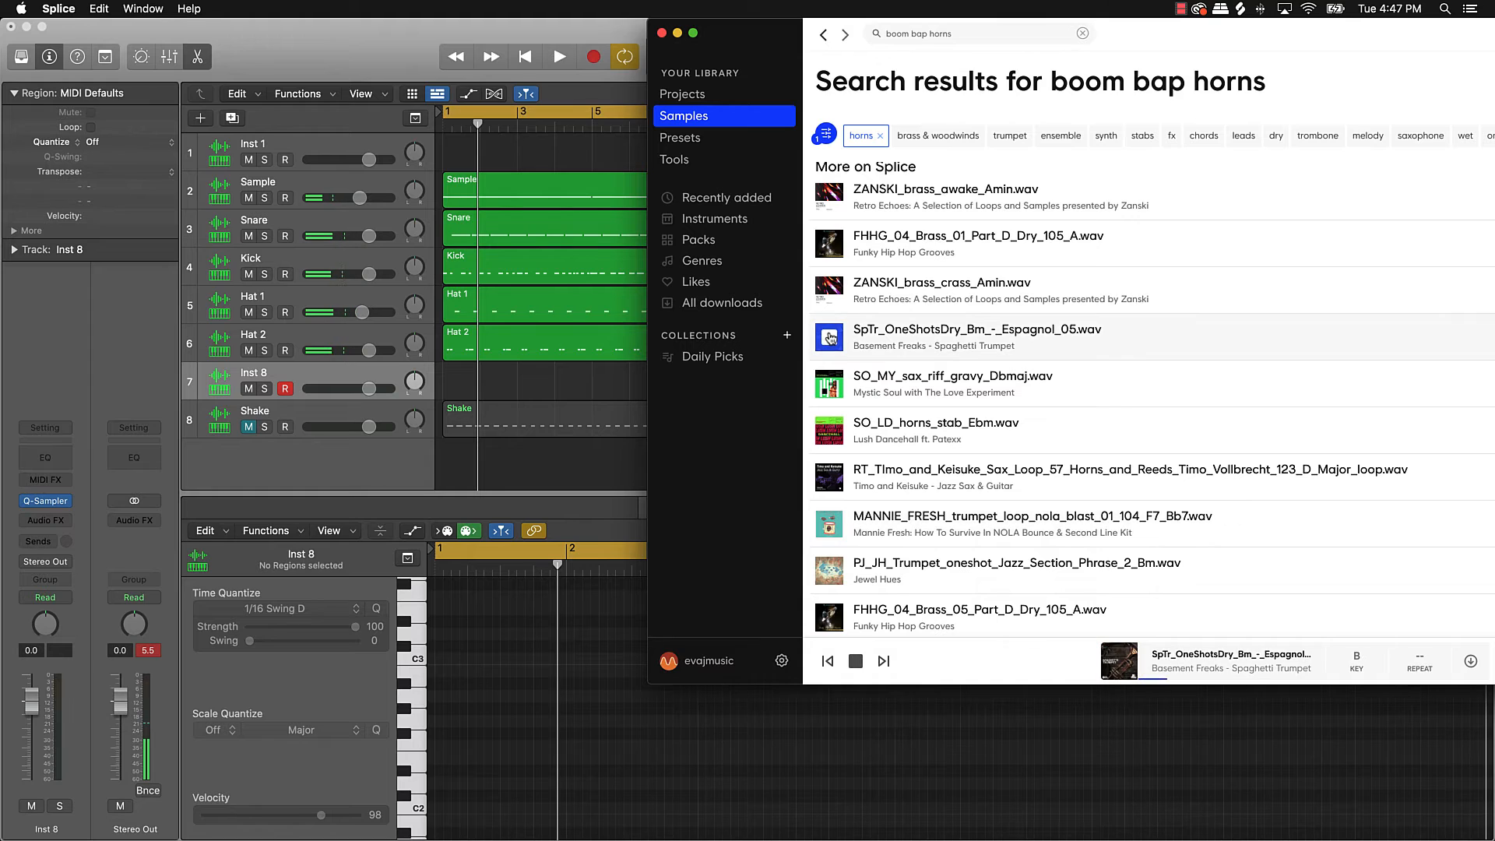
left_click(826, 384)
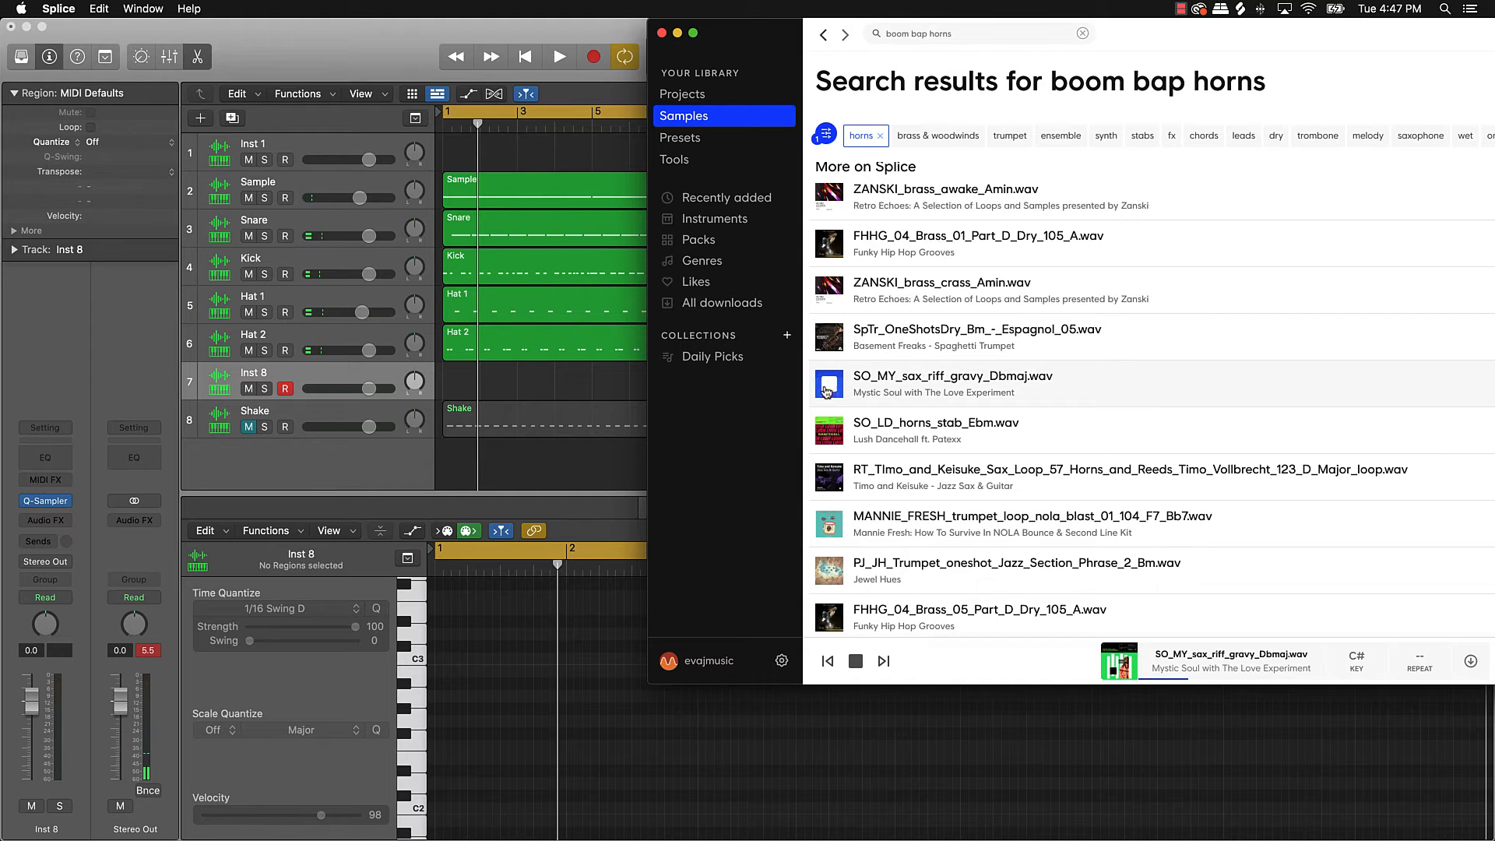
left_click(829, 431)
left_click(830, 479)
left_click(830, 524)
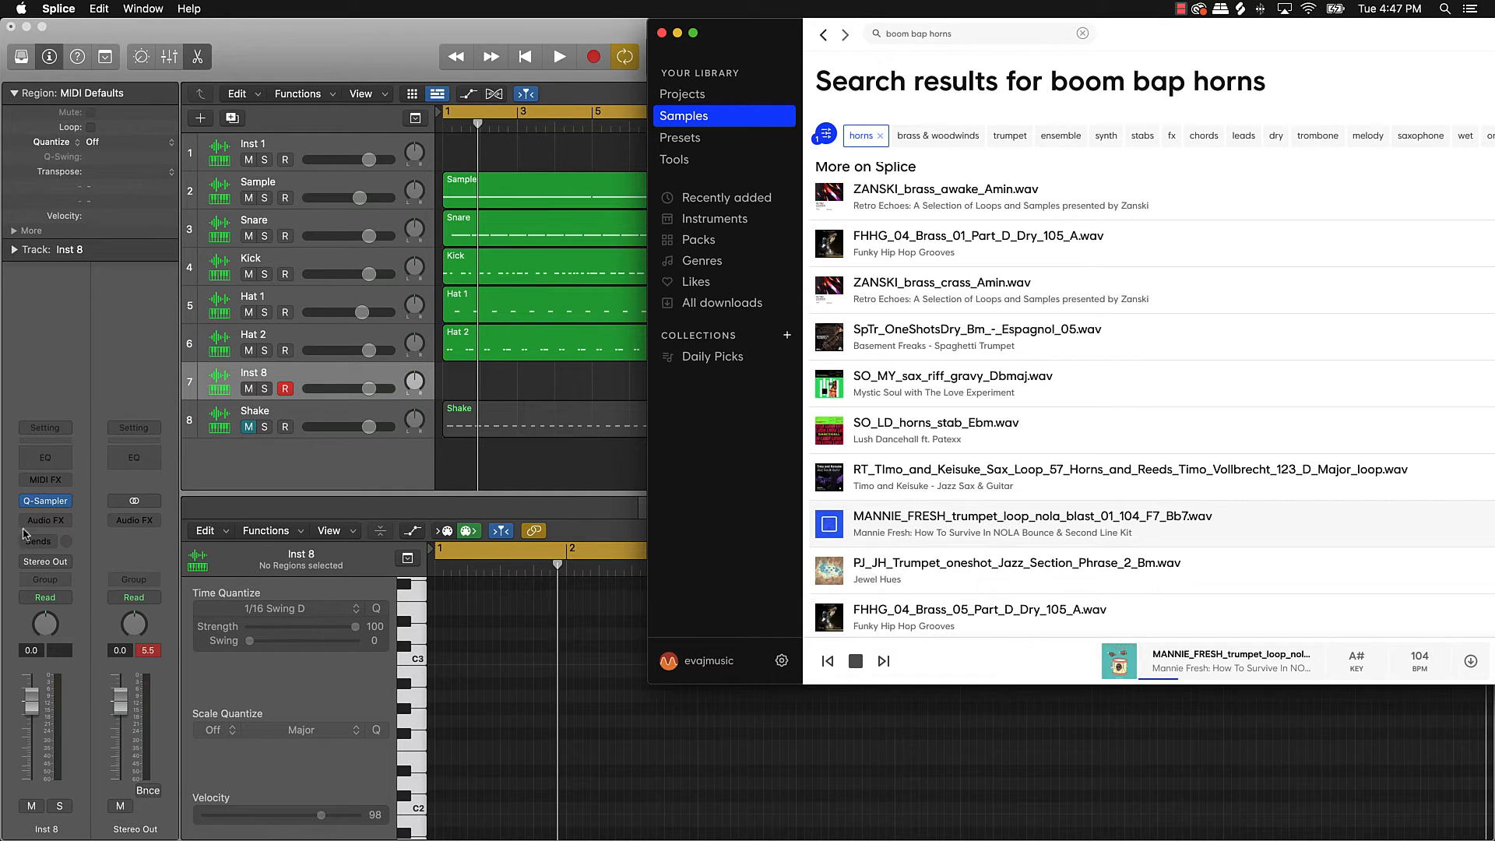
Step: Download the MANNIE_FRESH trumpet loop for one credit and load it into Inst 8's Quick Sampler
left_click(45, 503)
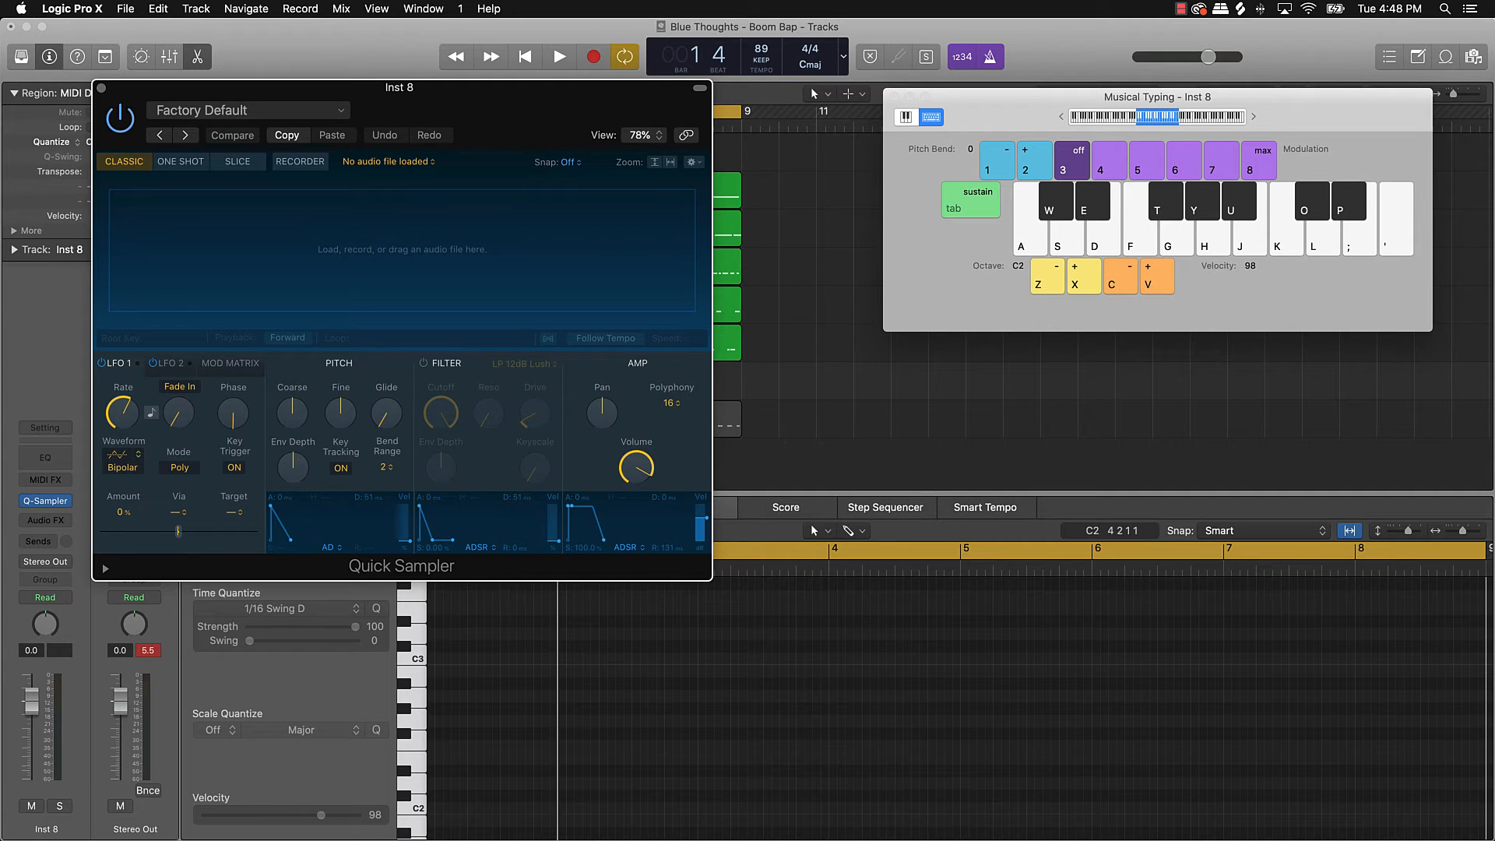
key("super+Tab")
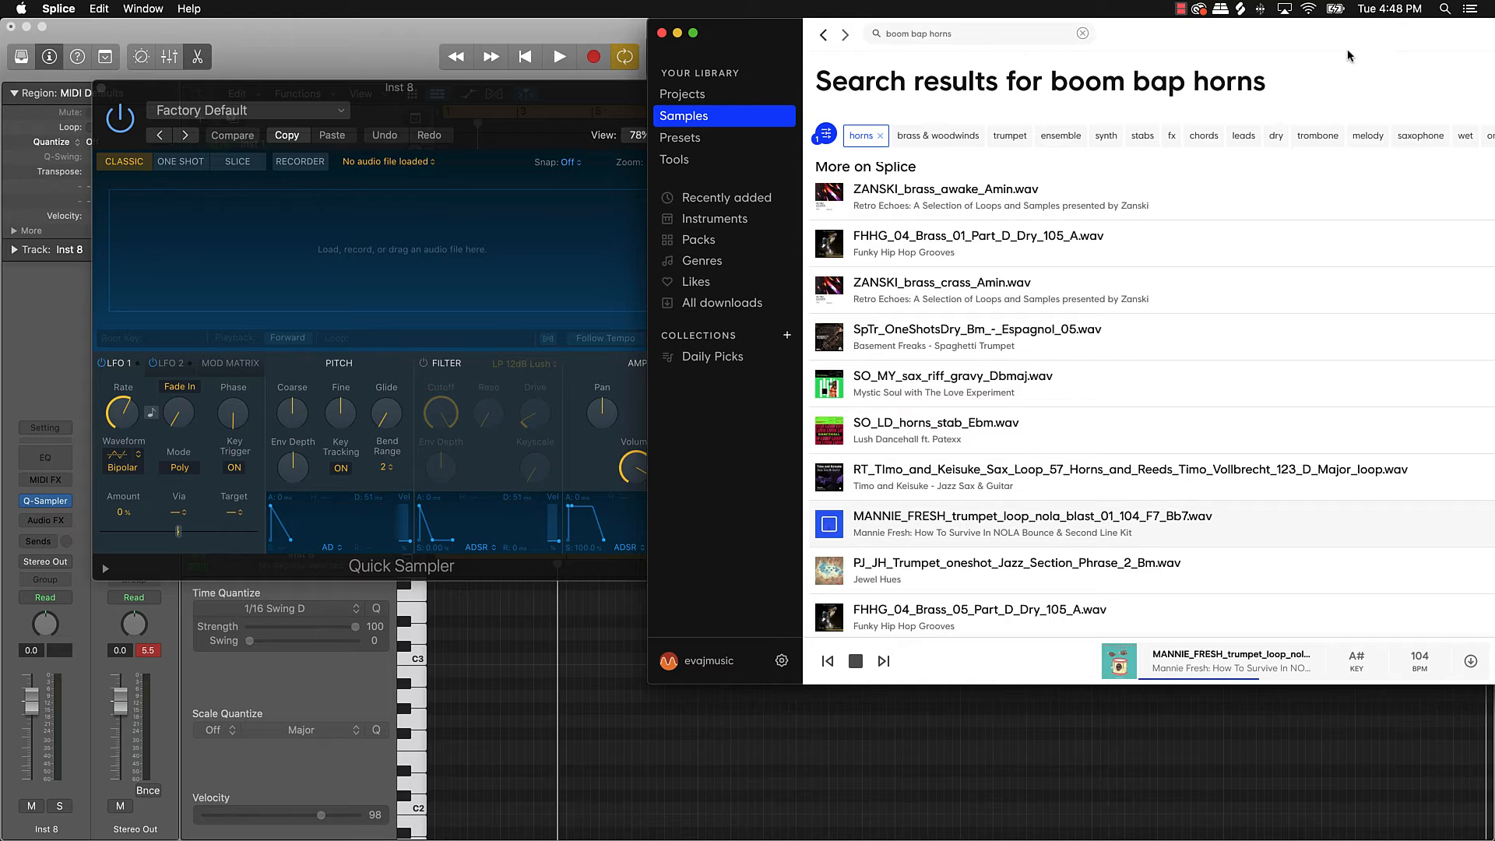
left_click_drag(1350, 55, 1080, 55)
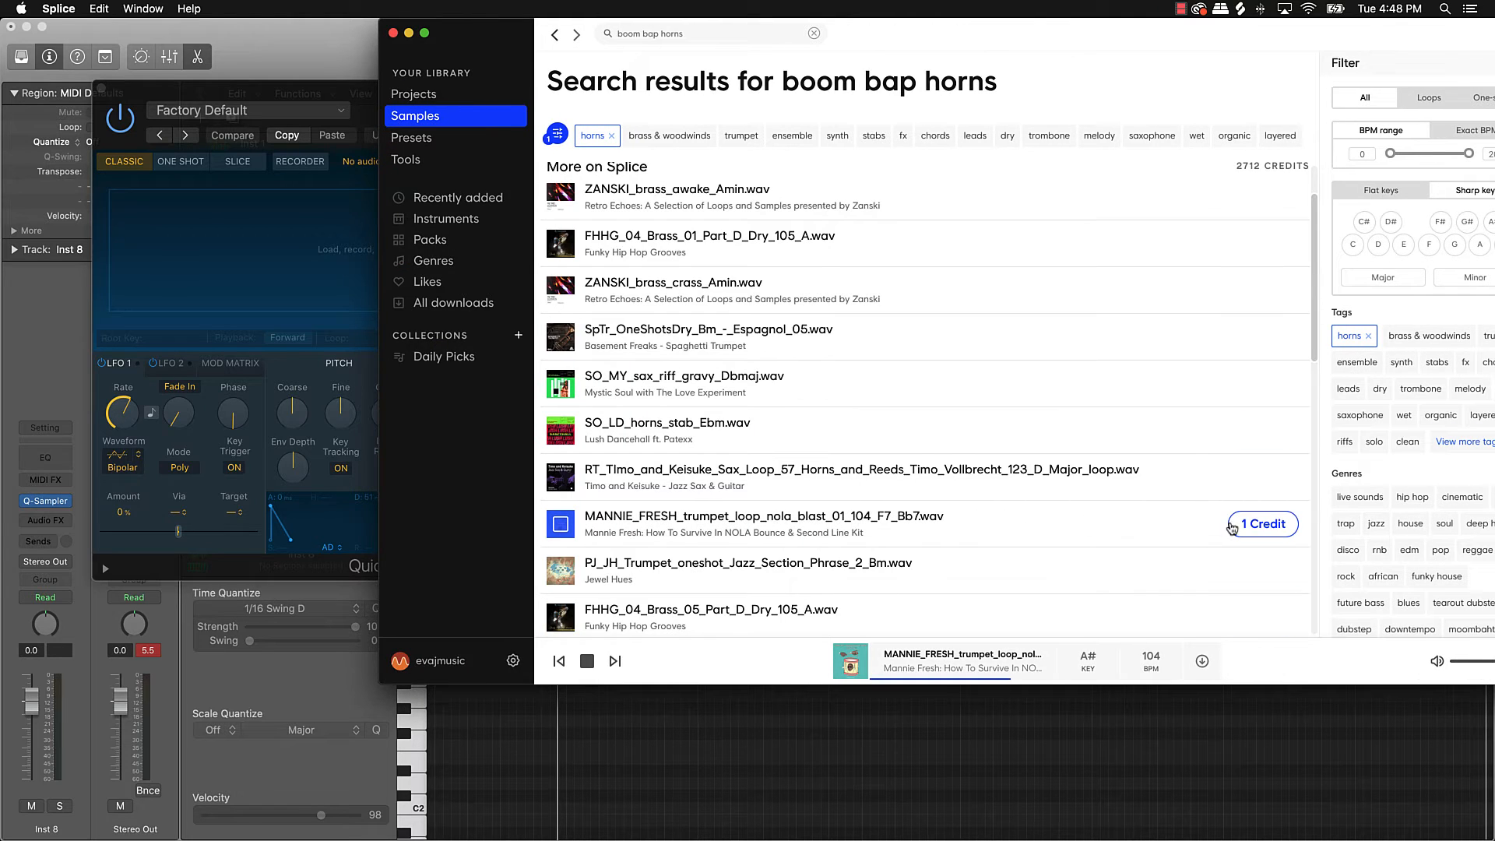
left_click(1248, 527)
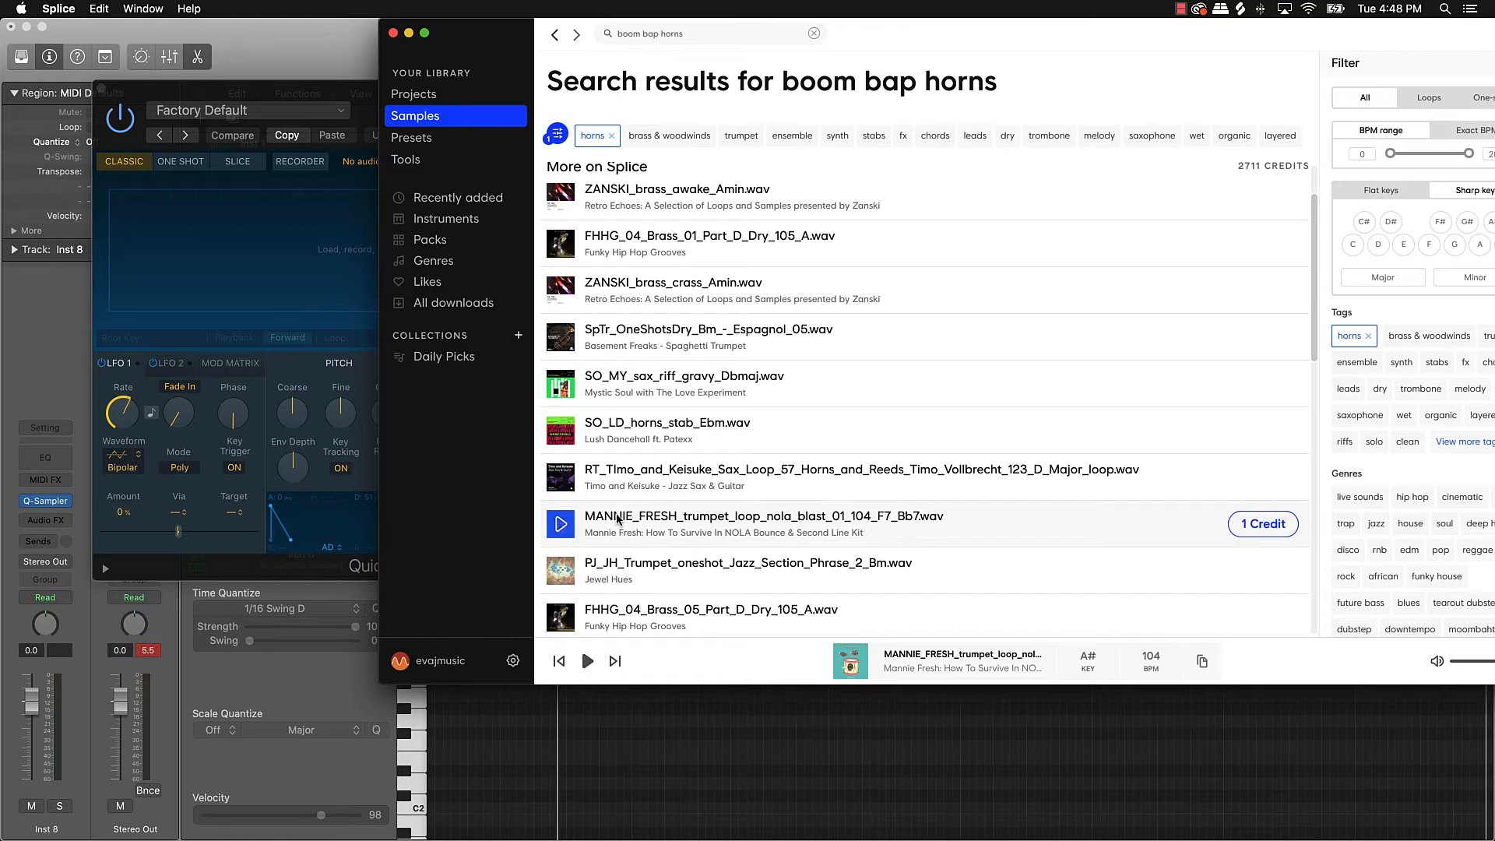
left_click_drag(620, 521, 308, 251)
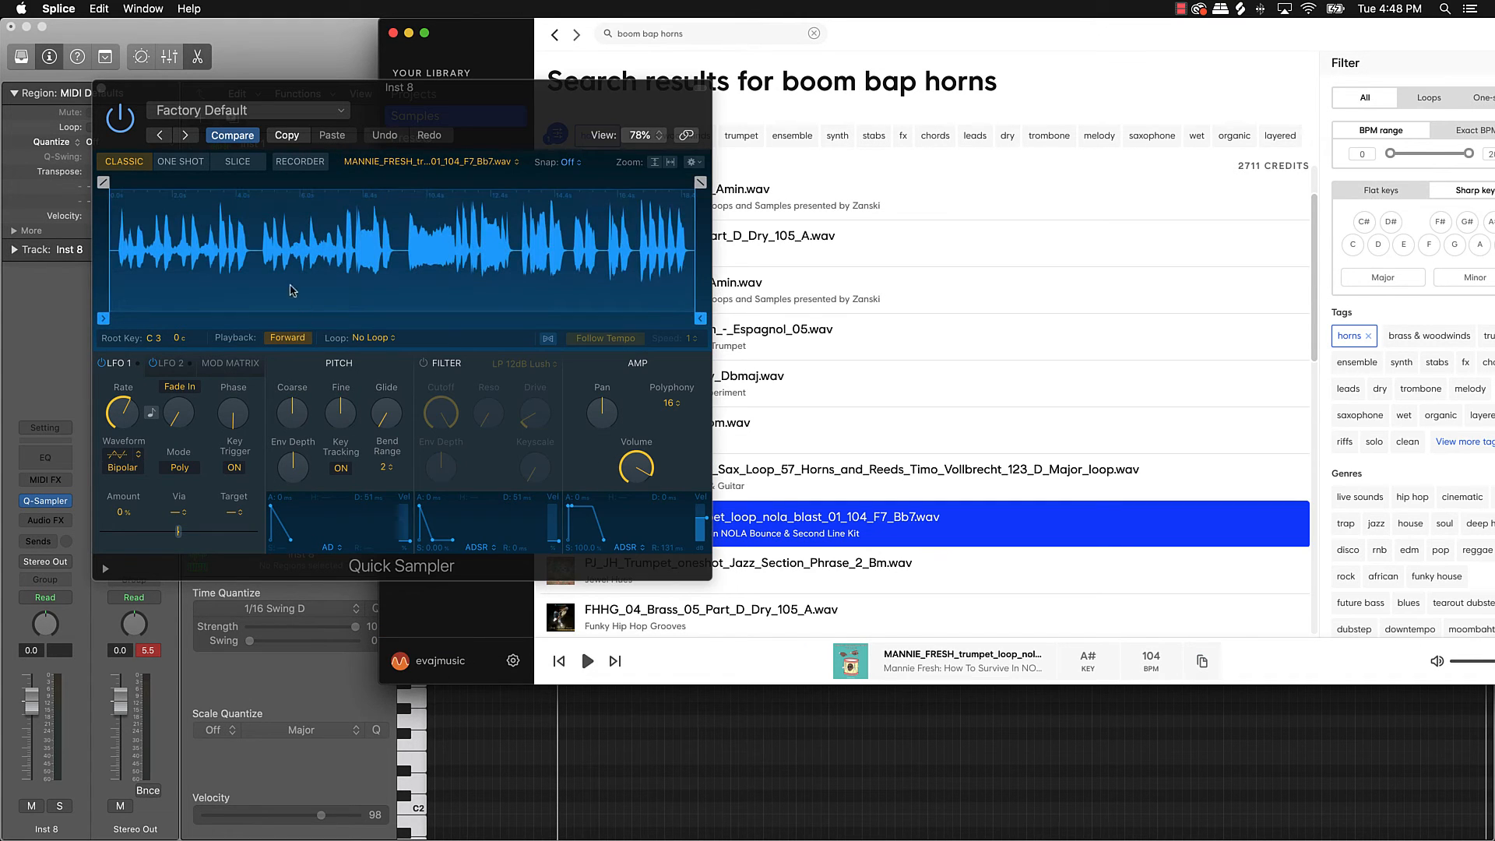
Step: Trim the trumpet sample start to about 9.4 s, audition it, and enable Follow Tempo
left_click_drag(107, 322, 406, 304)
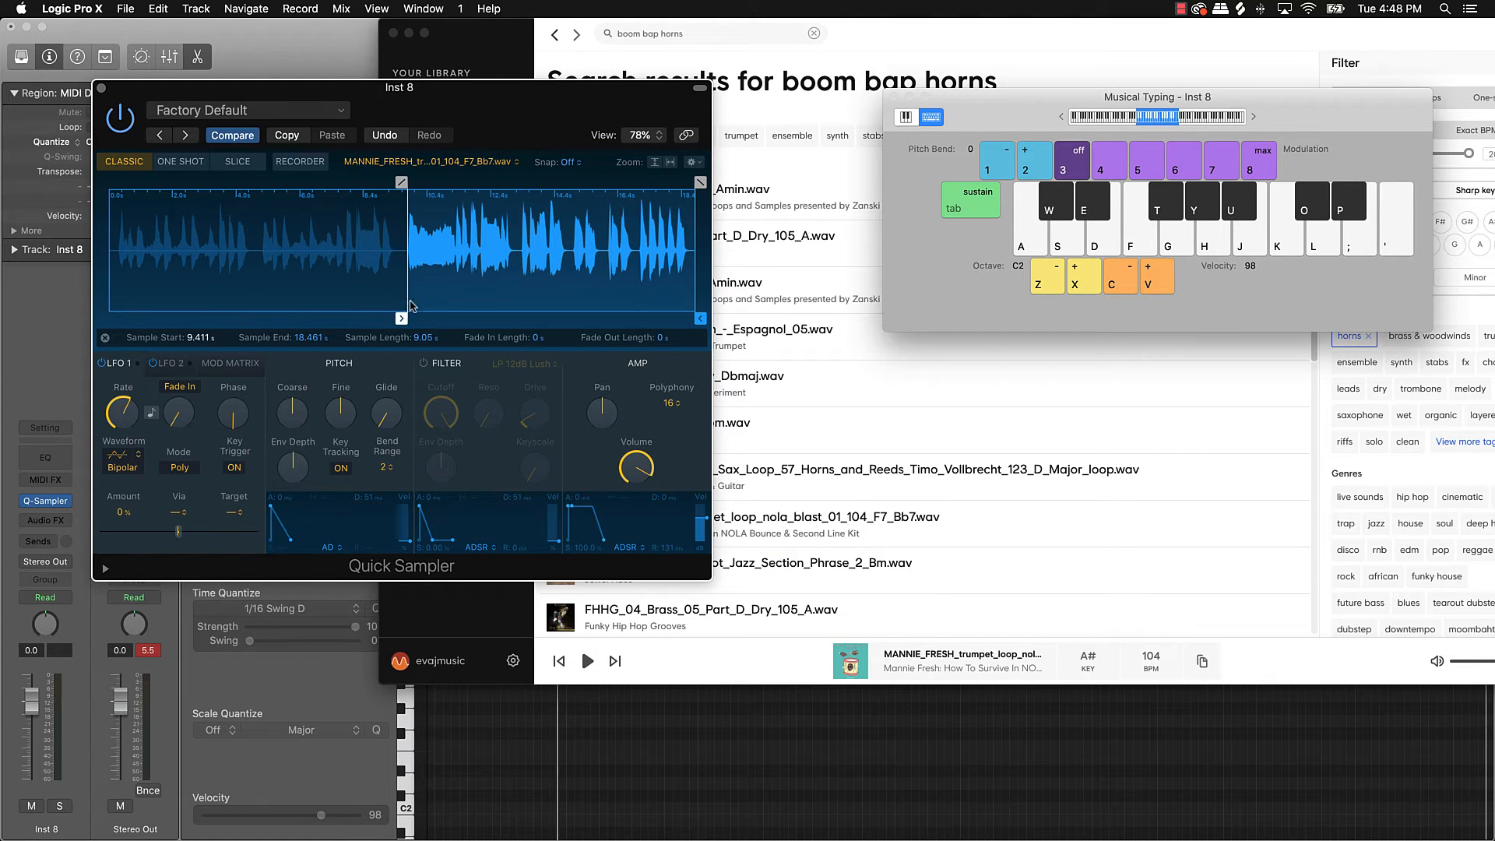
key("j")
key("k")
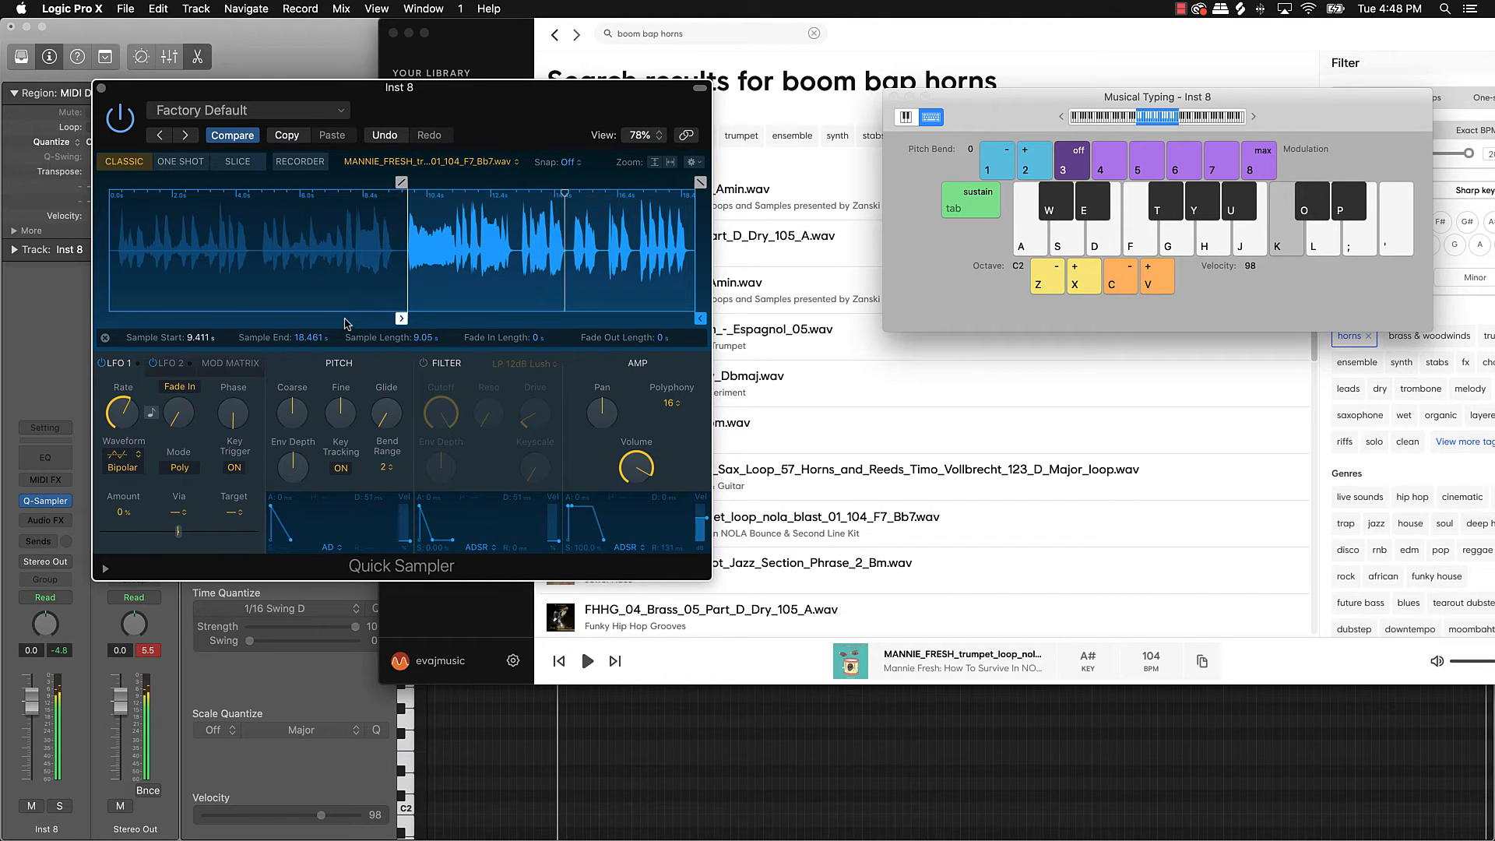
key("k")
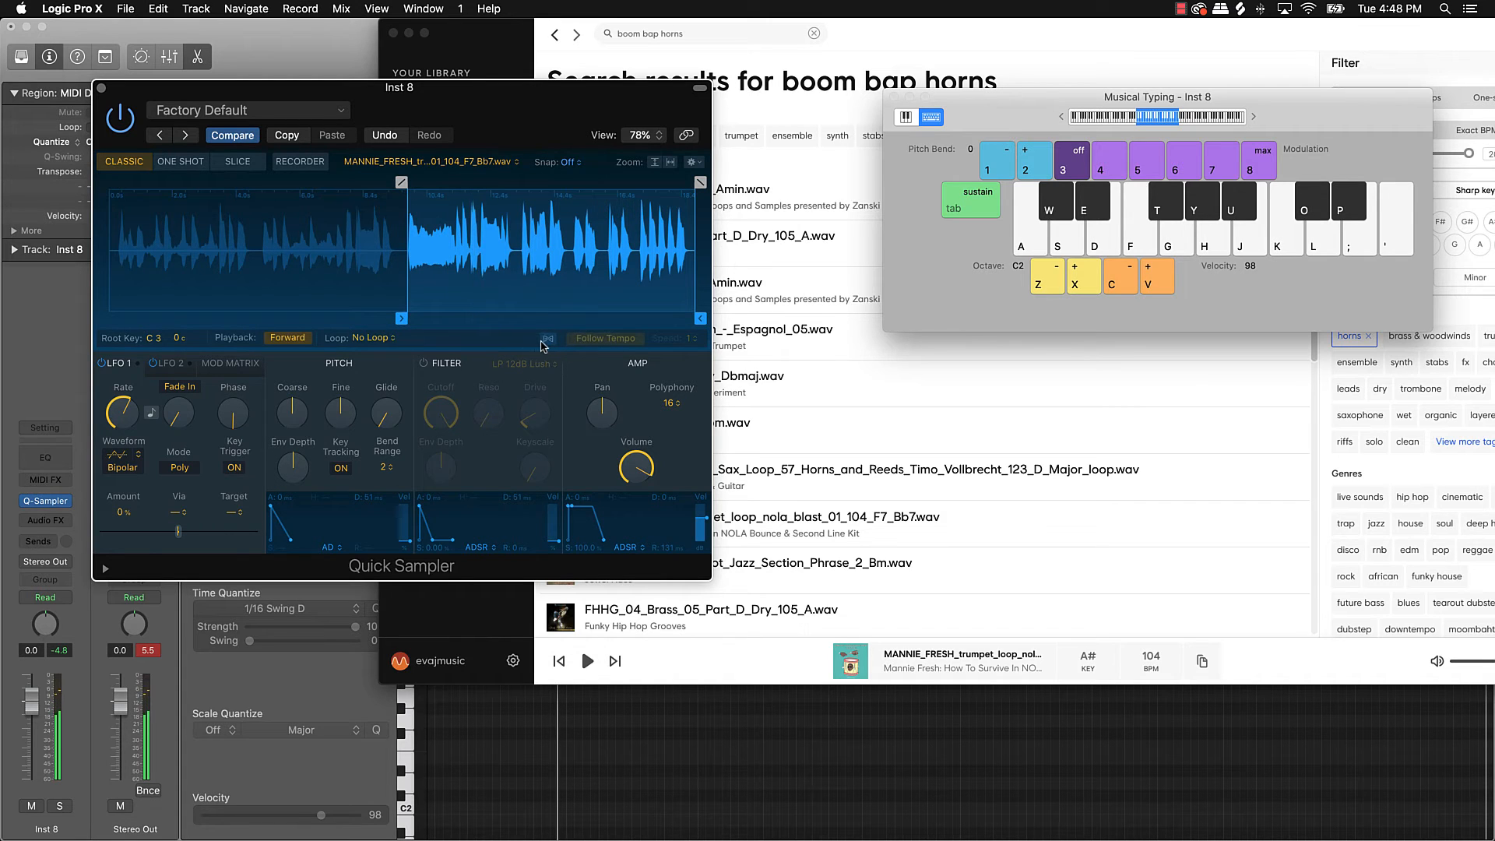
left_click(548, 341)
Step: Close Quick Sampler, play the beat from bar 1 with the trumpet, then start recording on Inst 8
key("k")
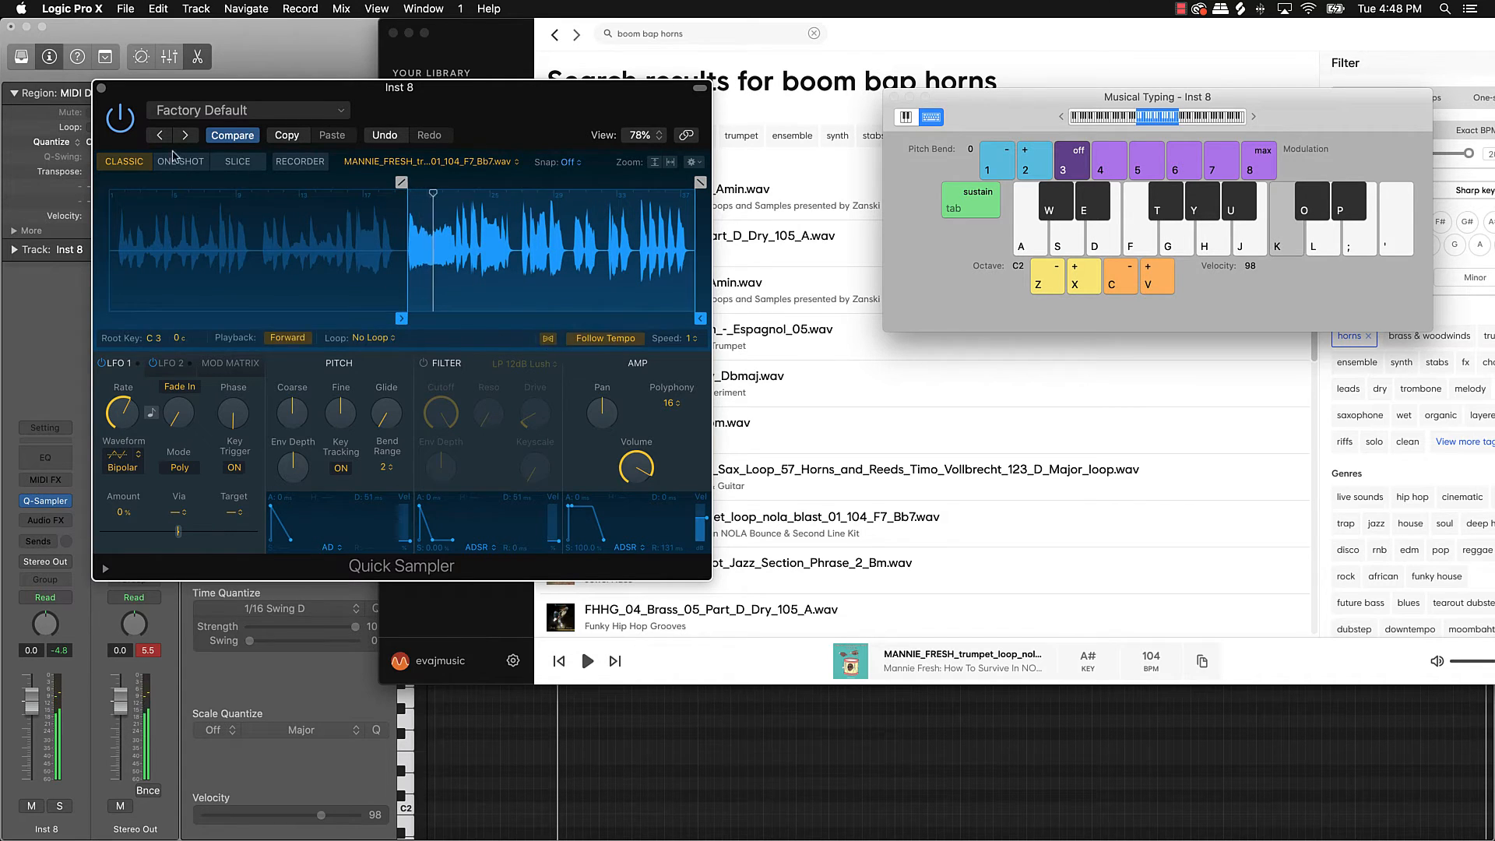
left_click(102, 88)
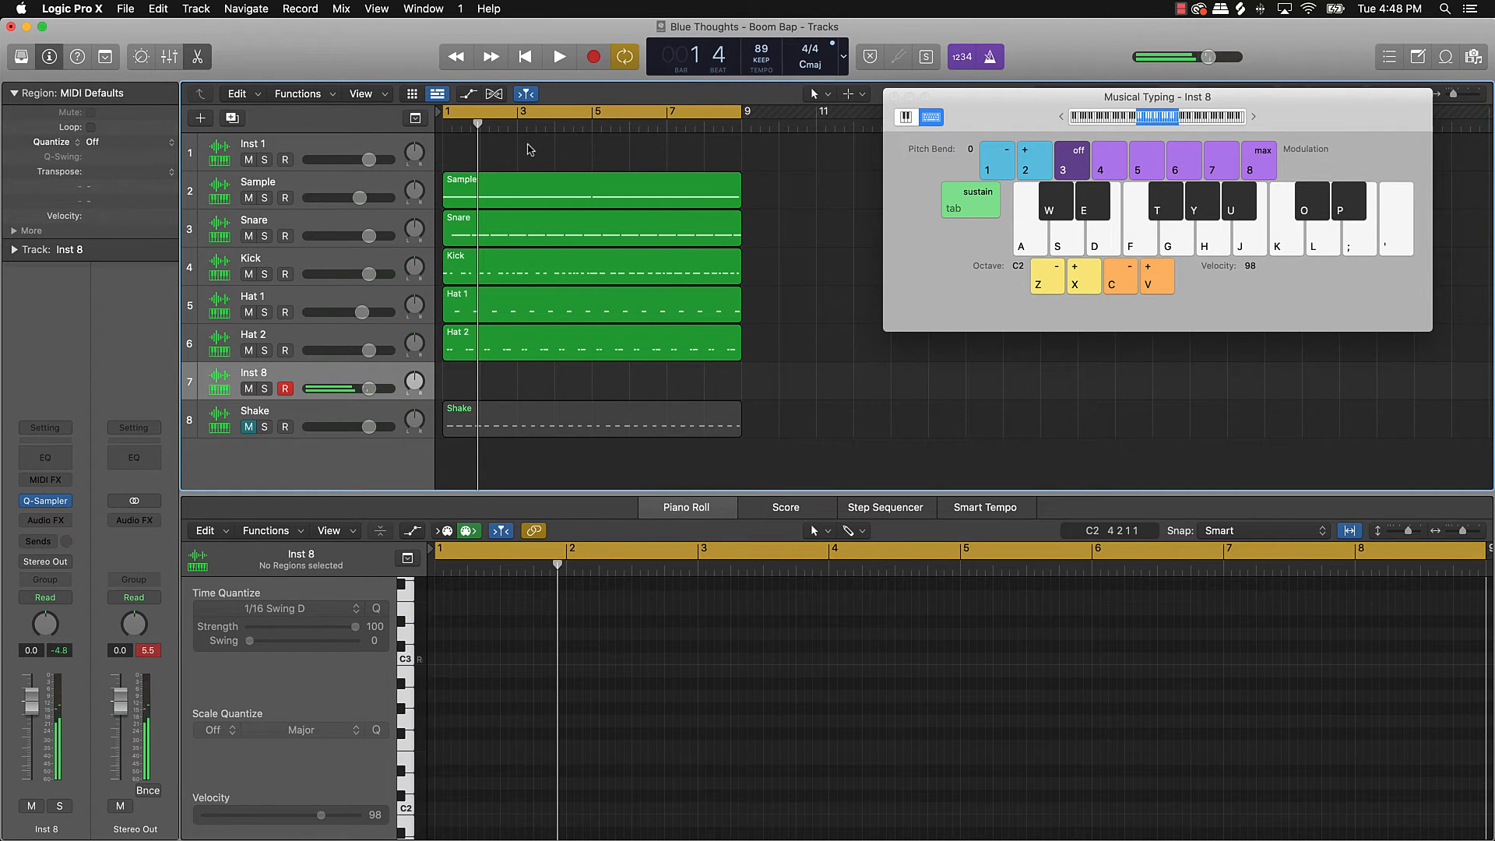
key("space")
key("space")
key("k")
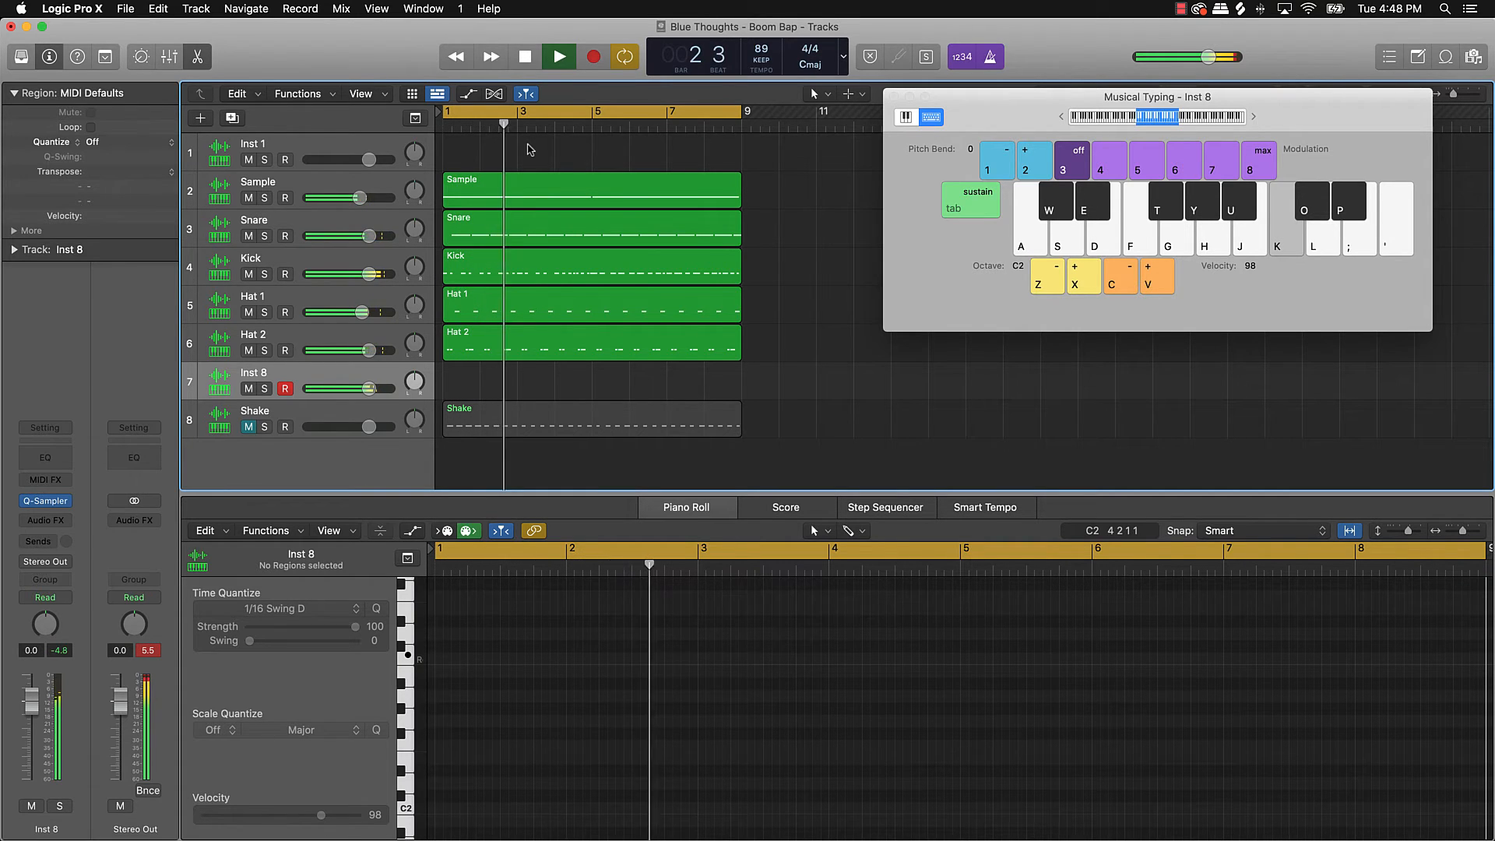
key("k")
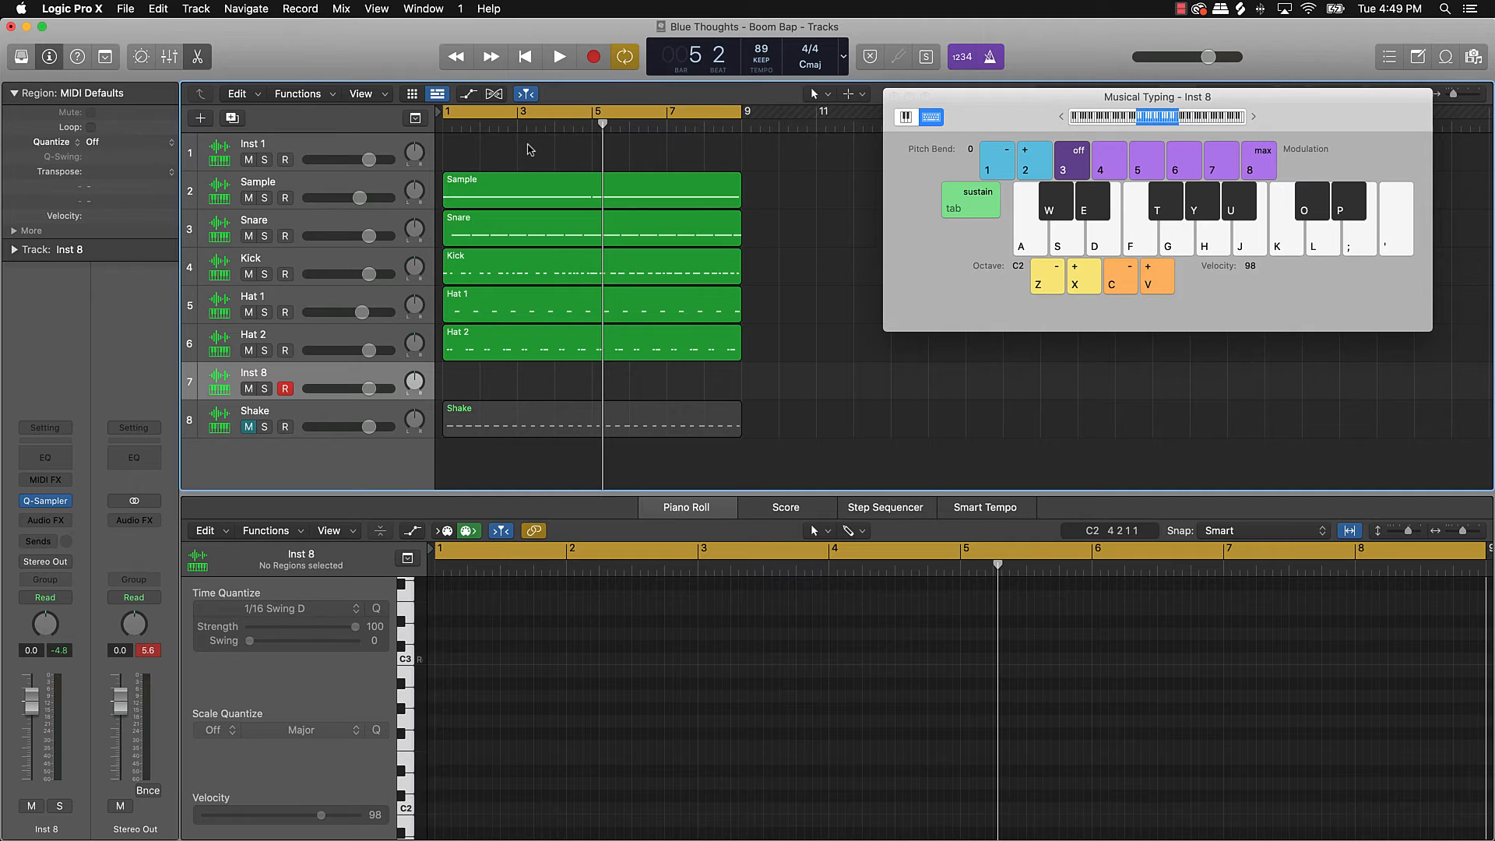
key("r")
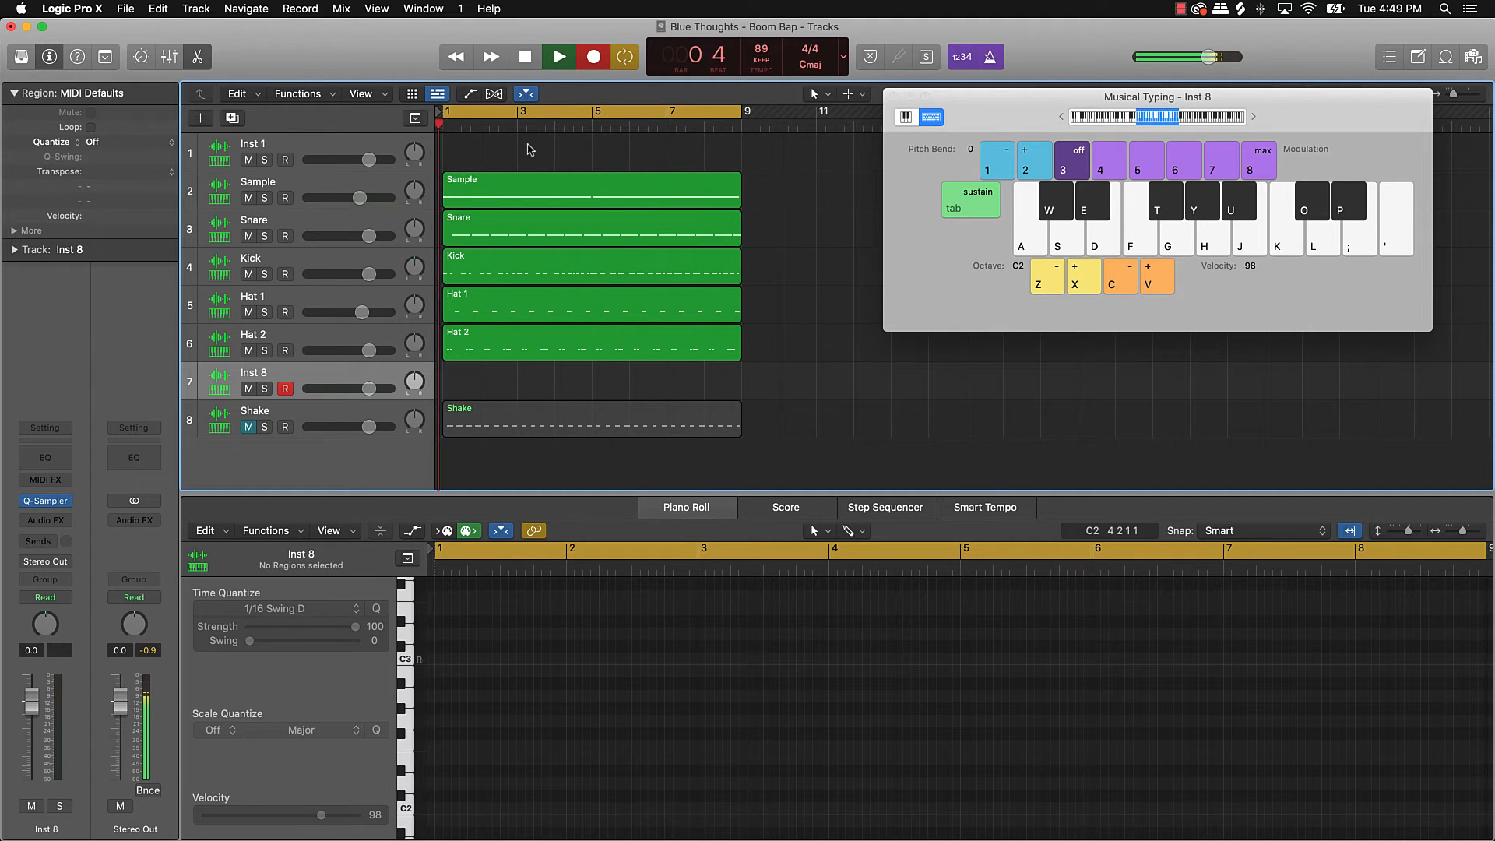
Step: Record four long C3 trumpet notes spanning bars 1–9 with the K key, then stop
key("k")
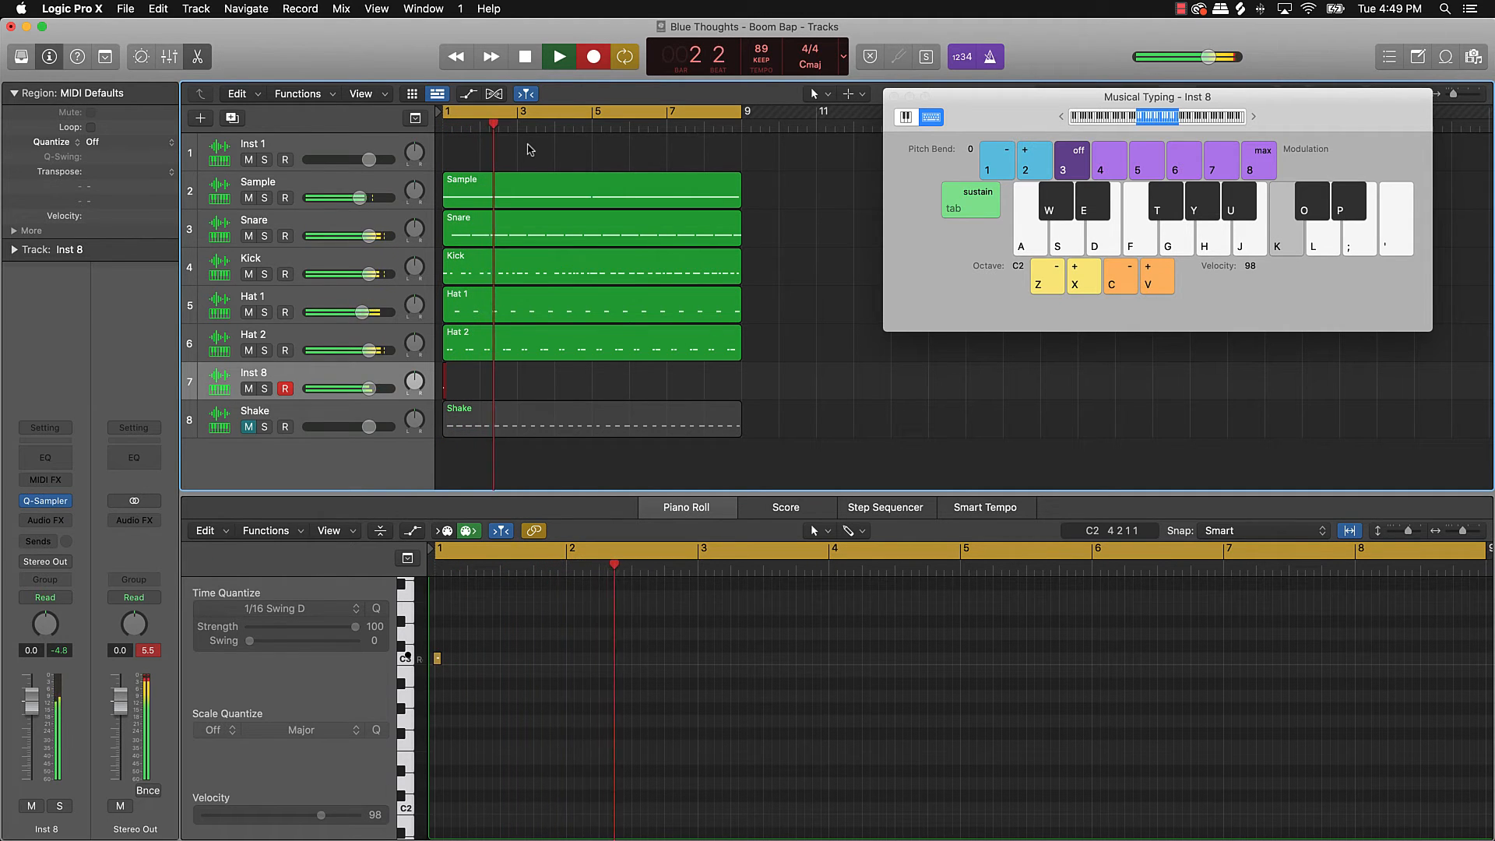
key("k")
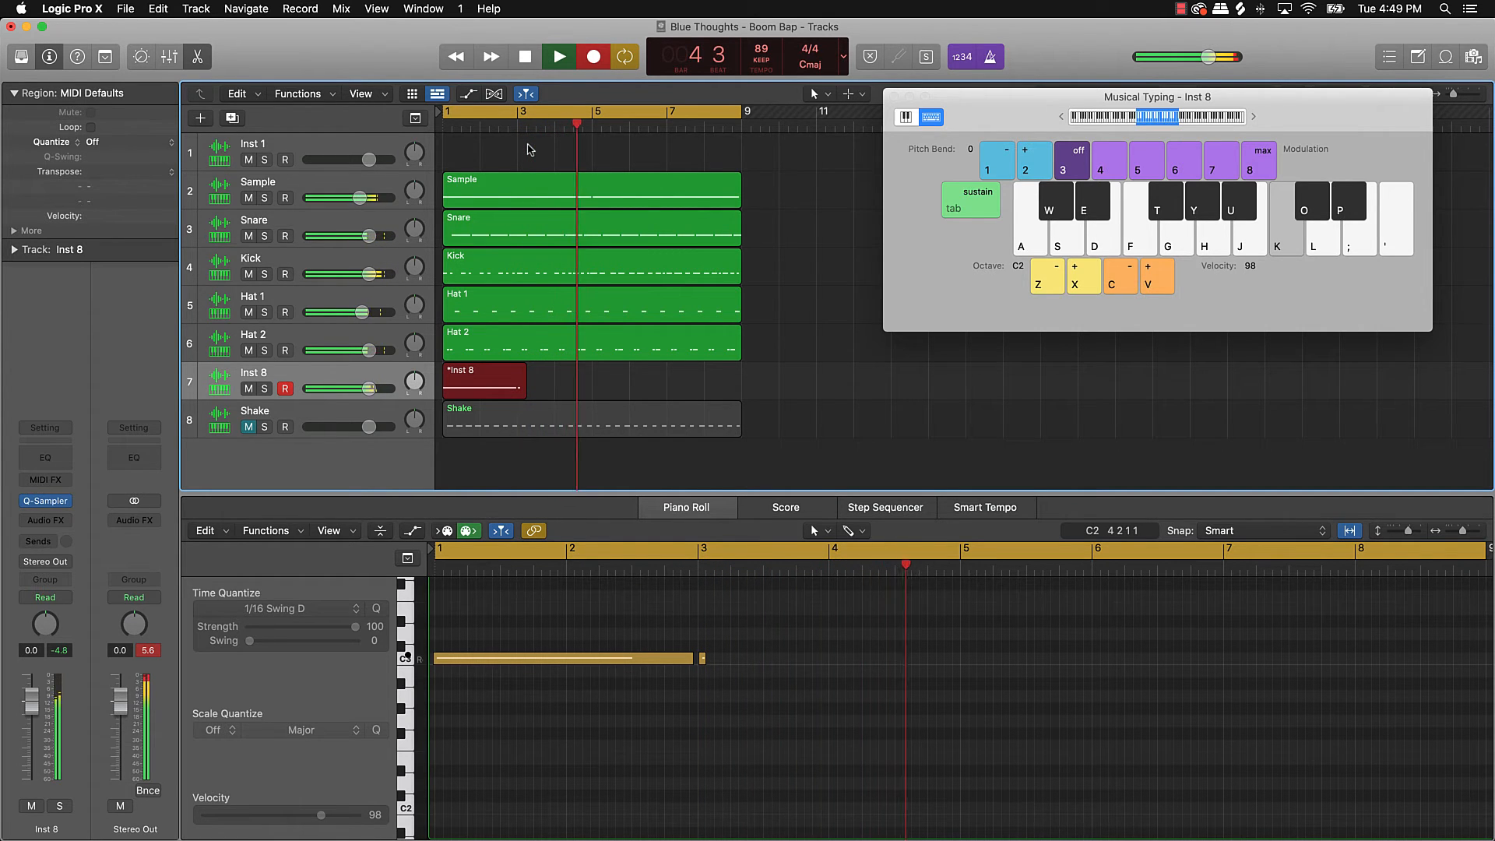
key("k")
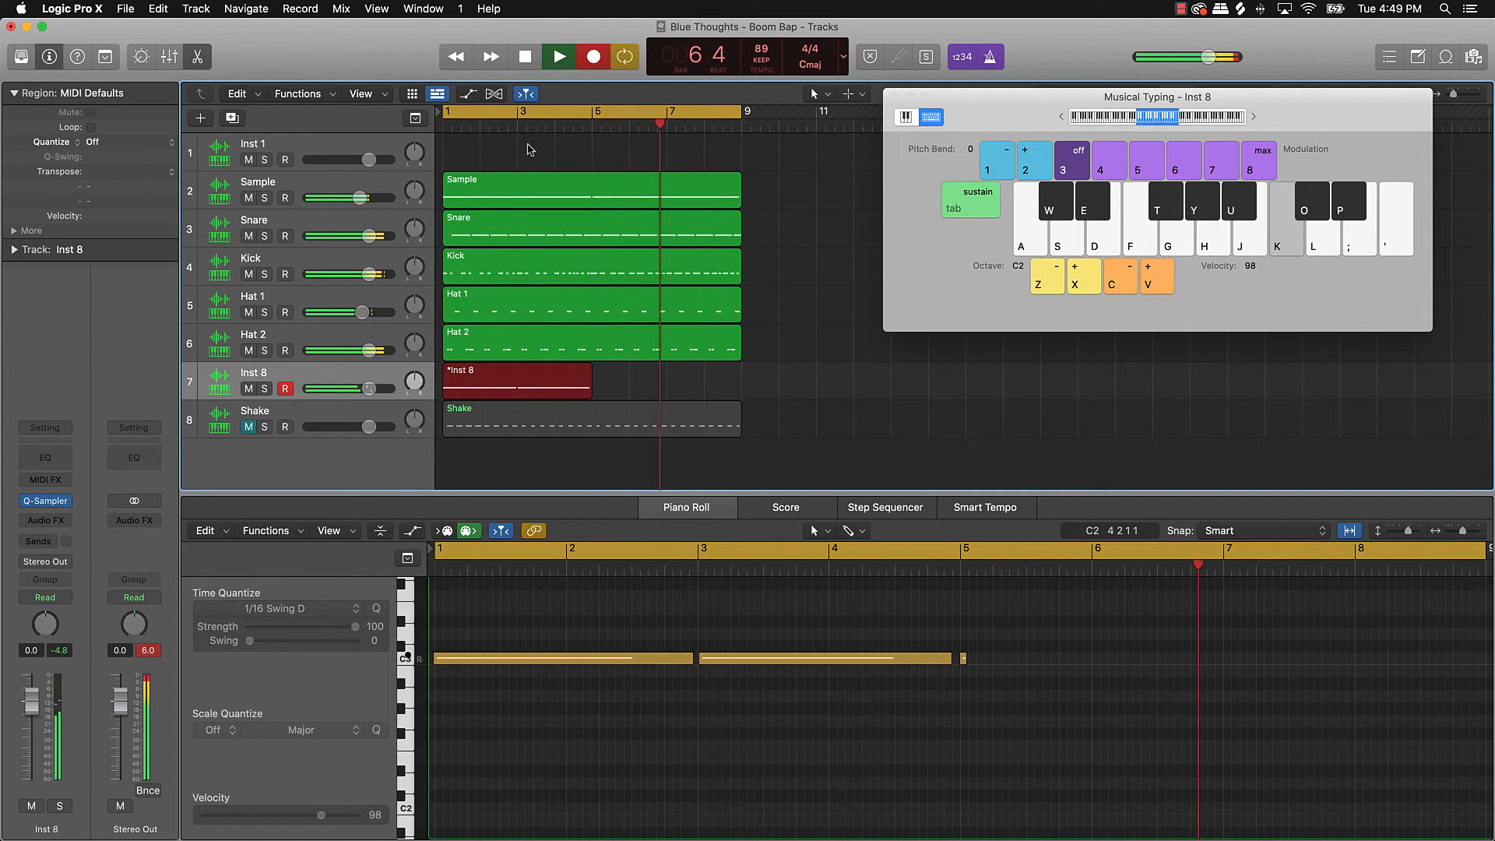
key("k")
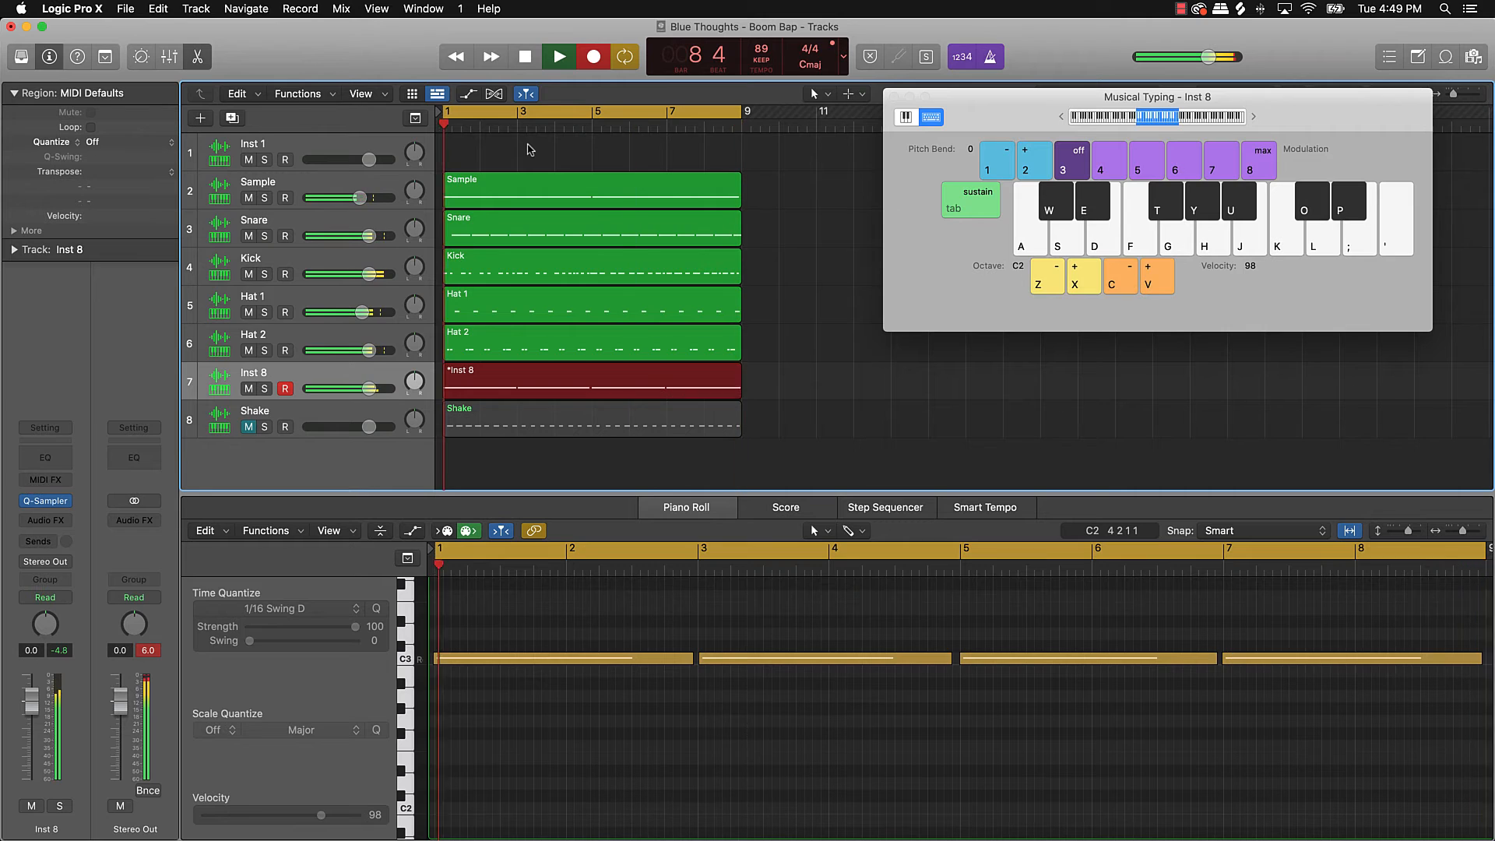
key("space")
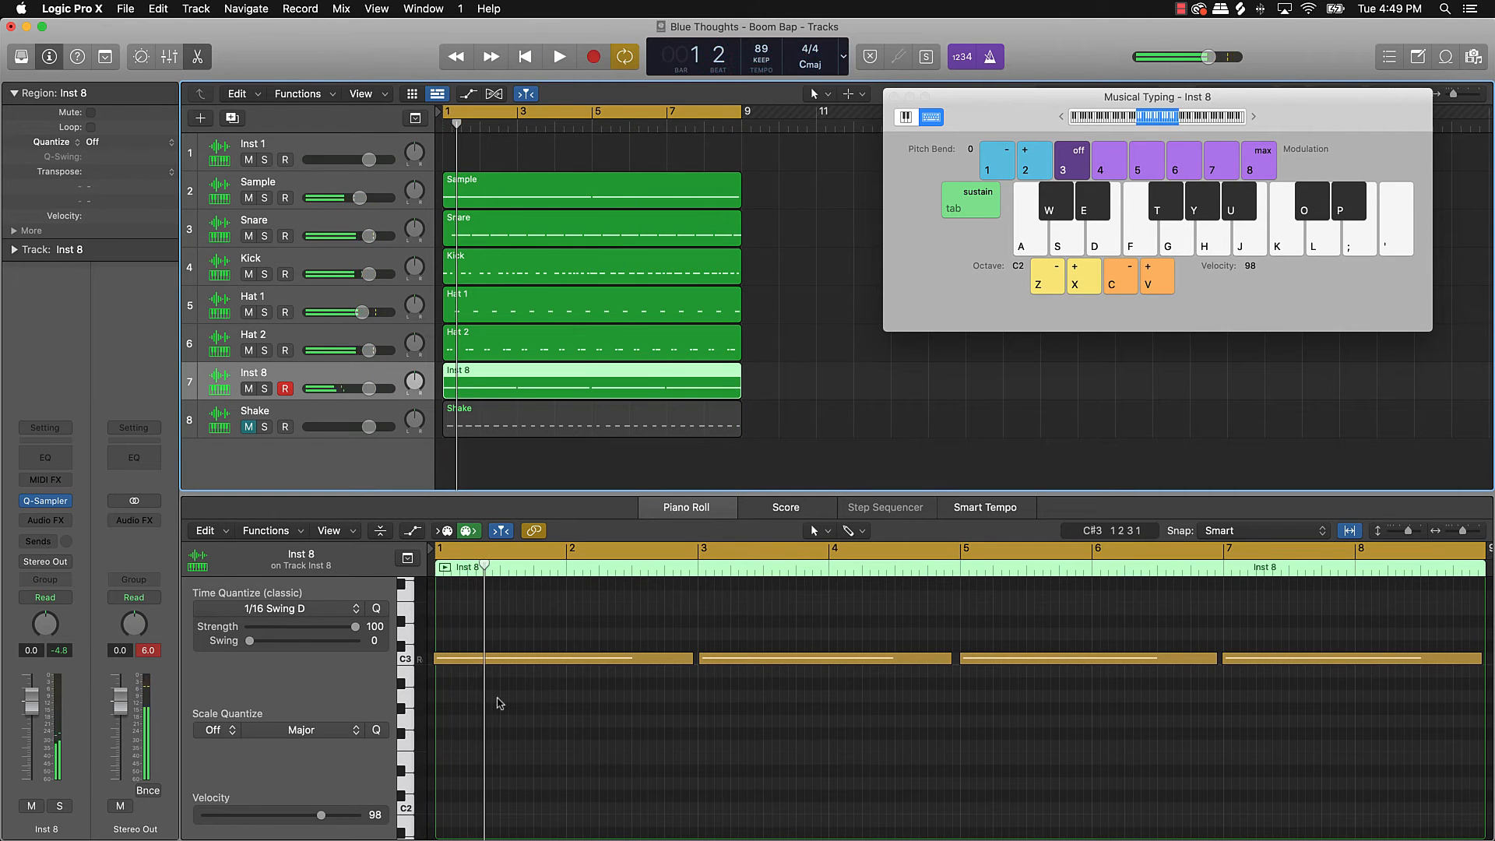
Step: Select all four recorded notes and turn Inst 8 down to -4.4 dB
left_click(561, 729)
key("super+a")
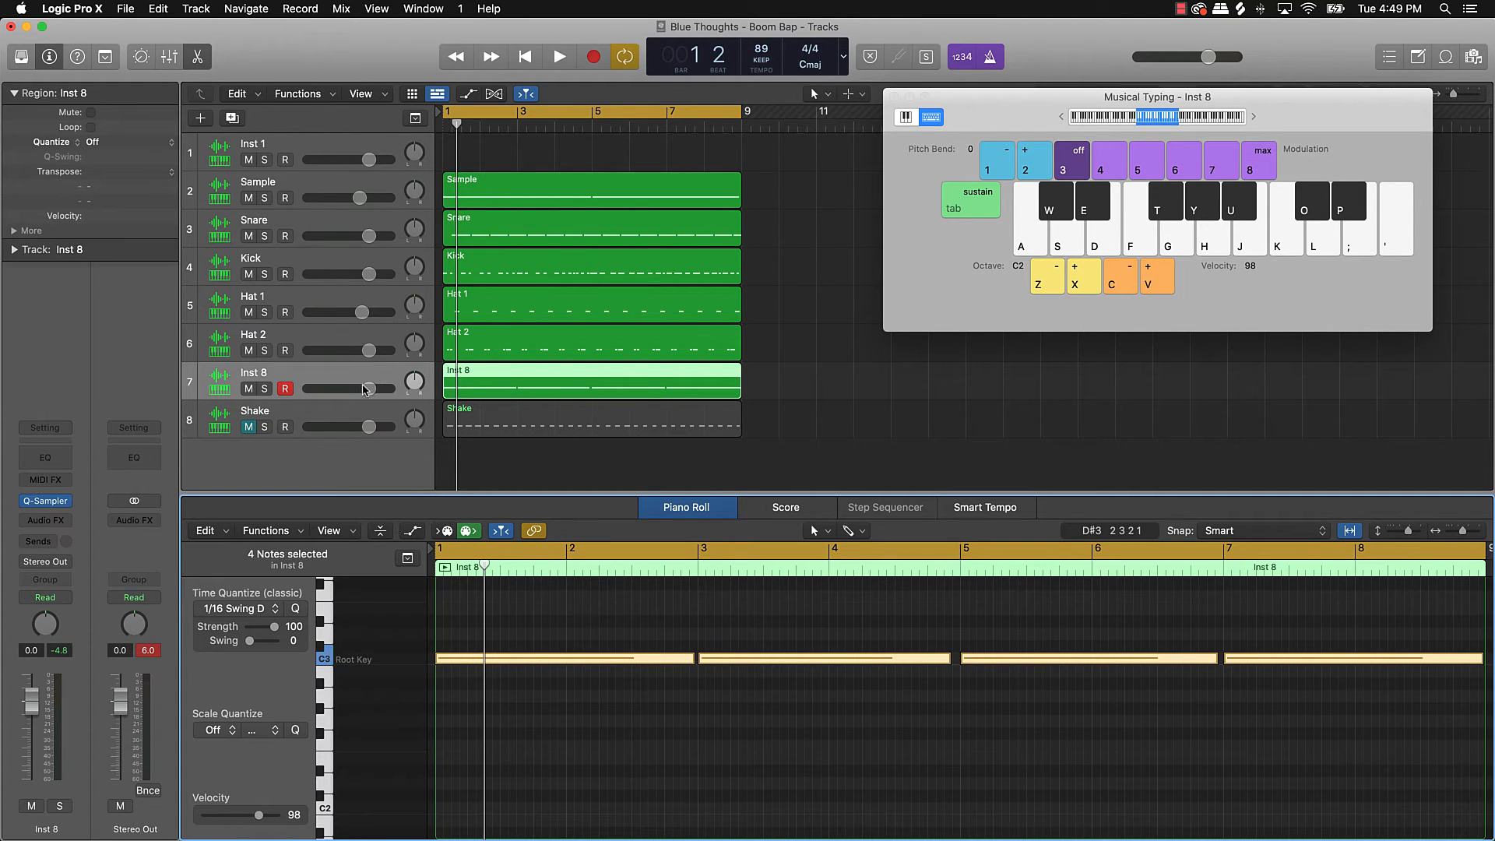
left_click_drag(366, 390, 350, 389)
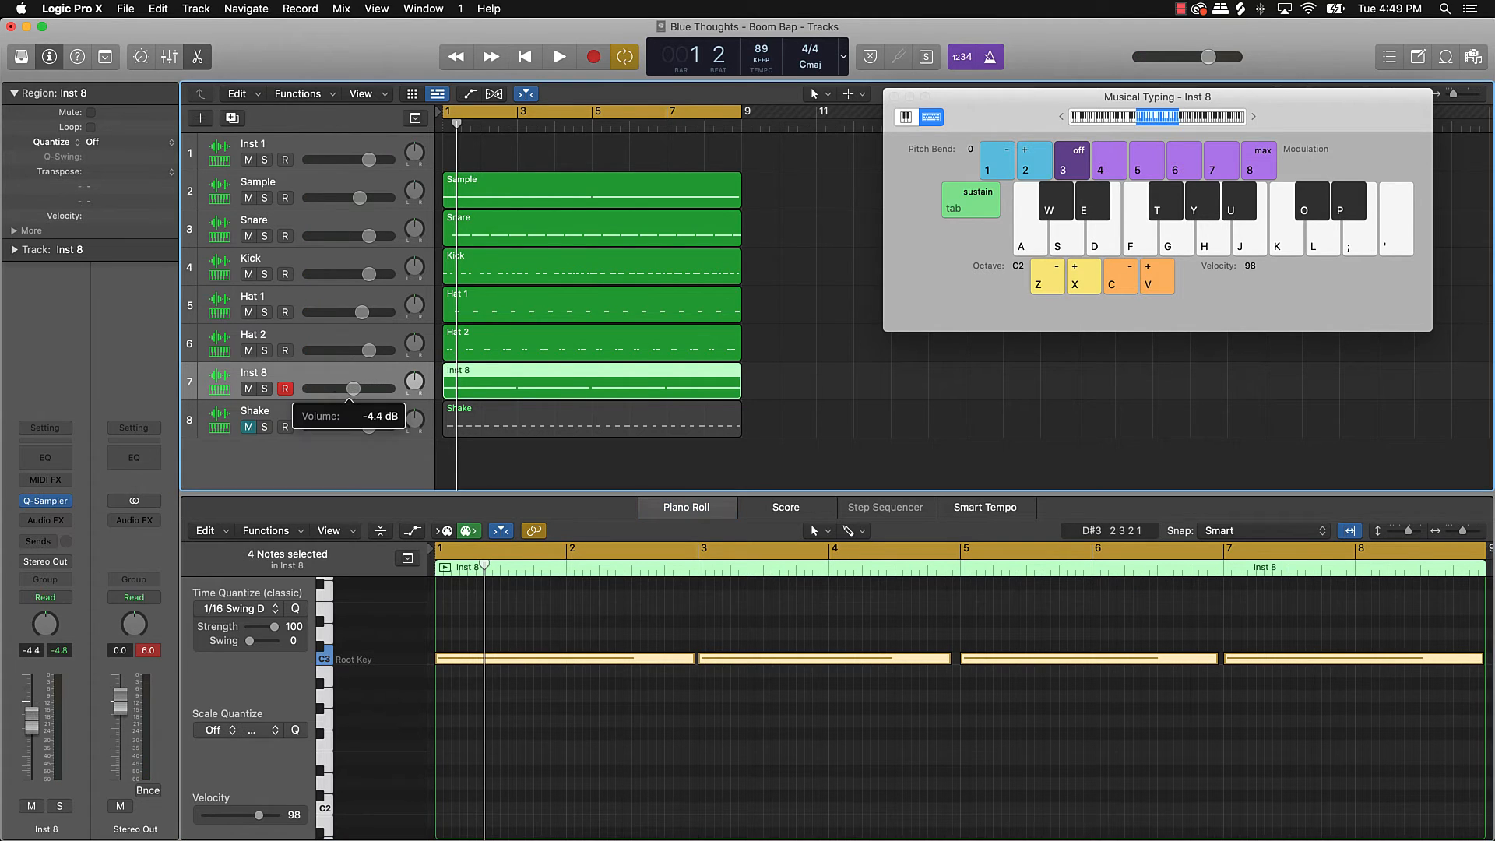
Step: Add a Channel EQ to Inst 8 with Low Cut at 150 Hz and High Cut at 3580 Hz
left_click(63, 460)
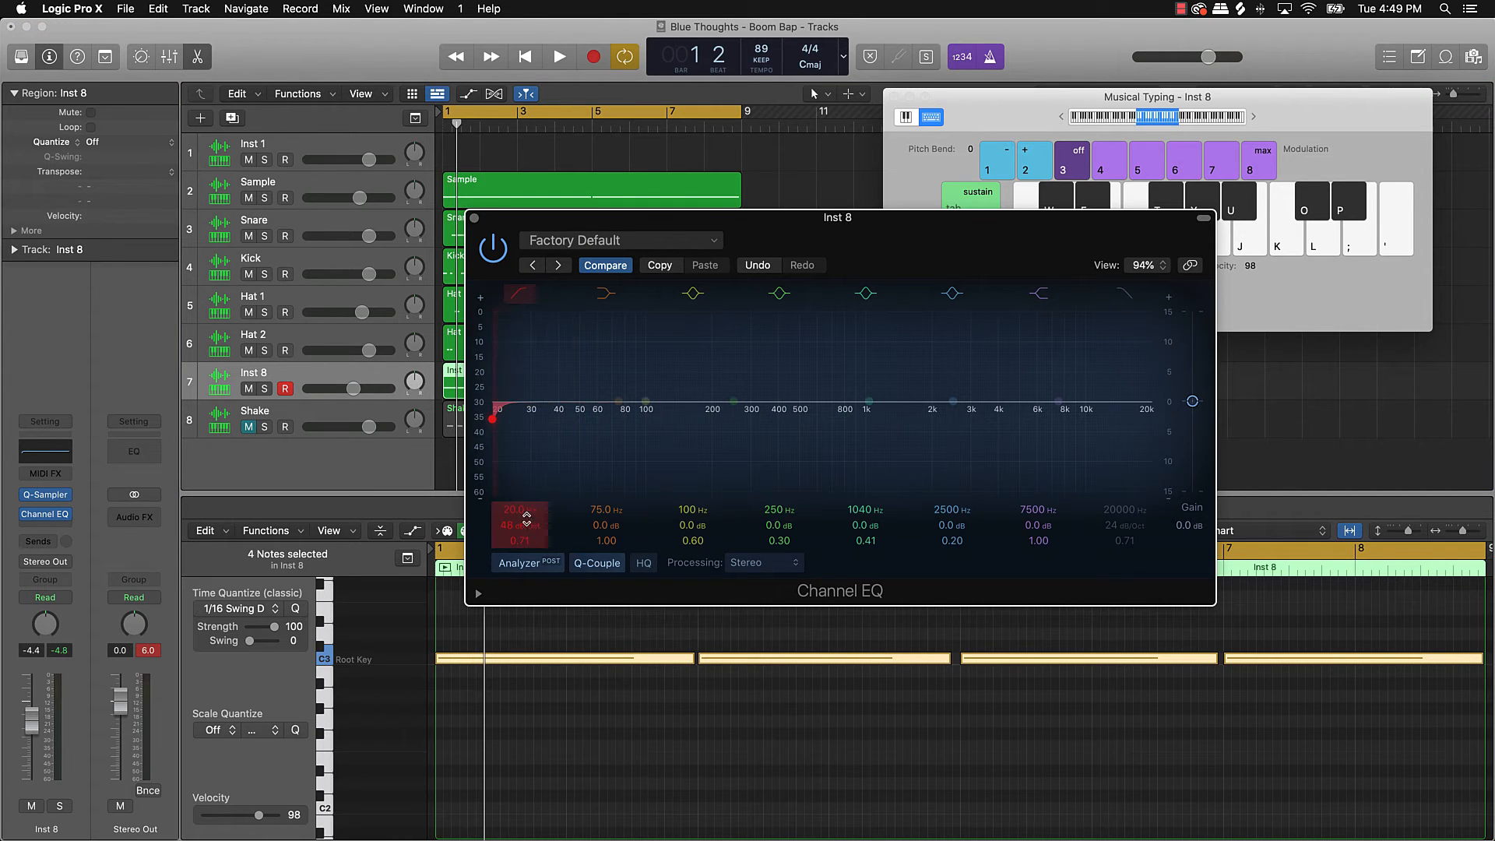
left_click_drag(526, 518, 526, 475)
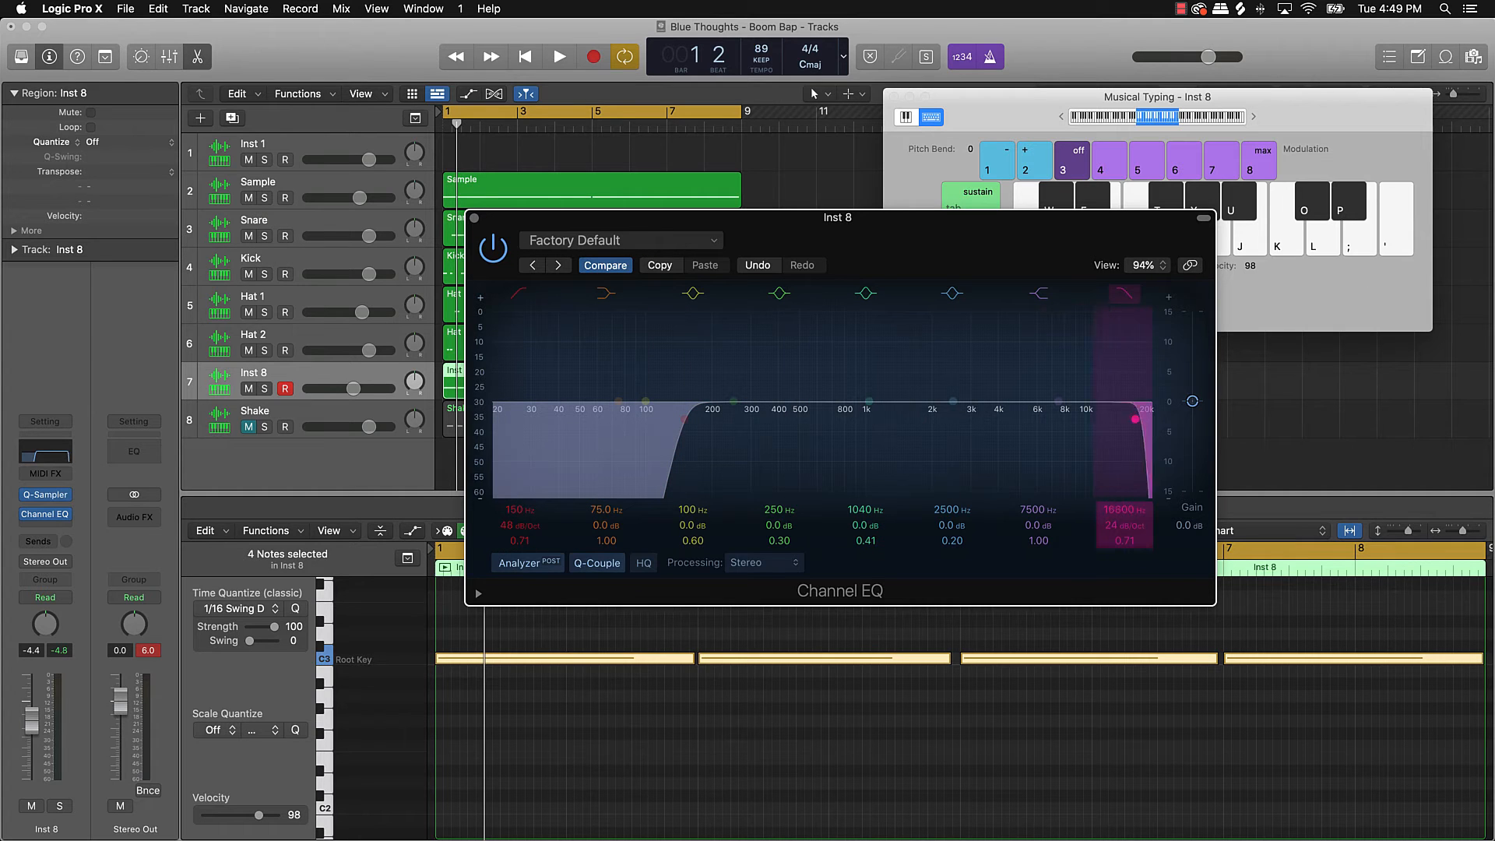
left_click_drag(1125, 510, 1124, 545)
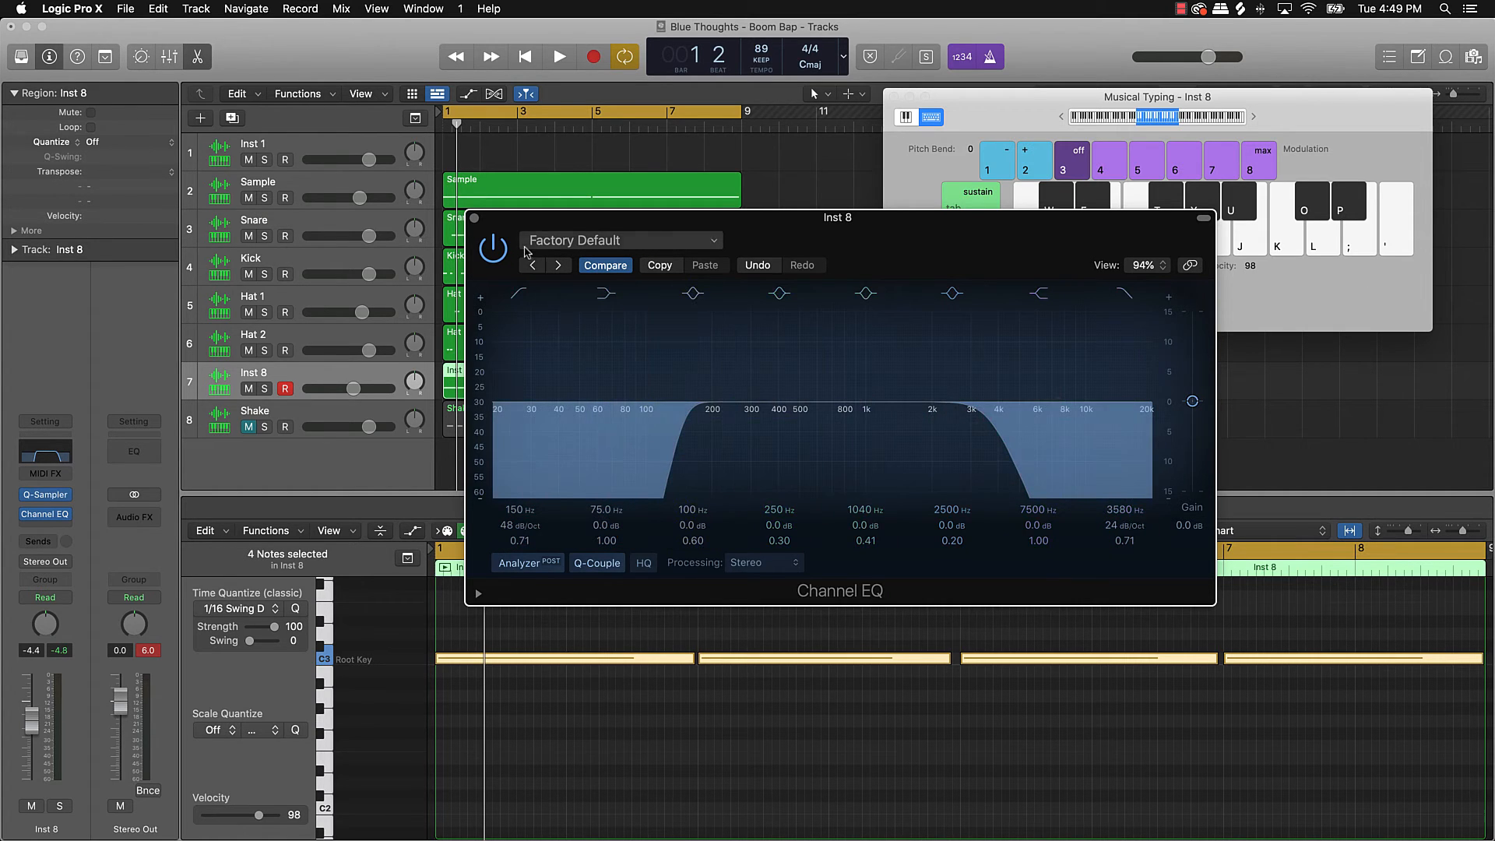
left_click(475, 217)
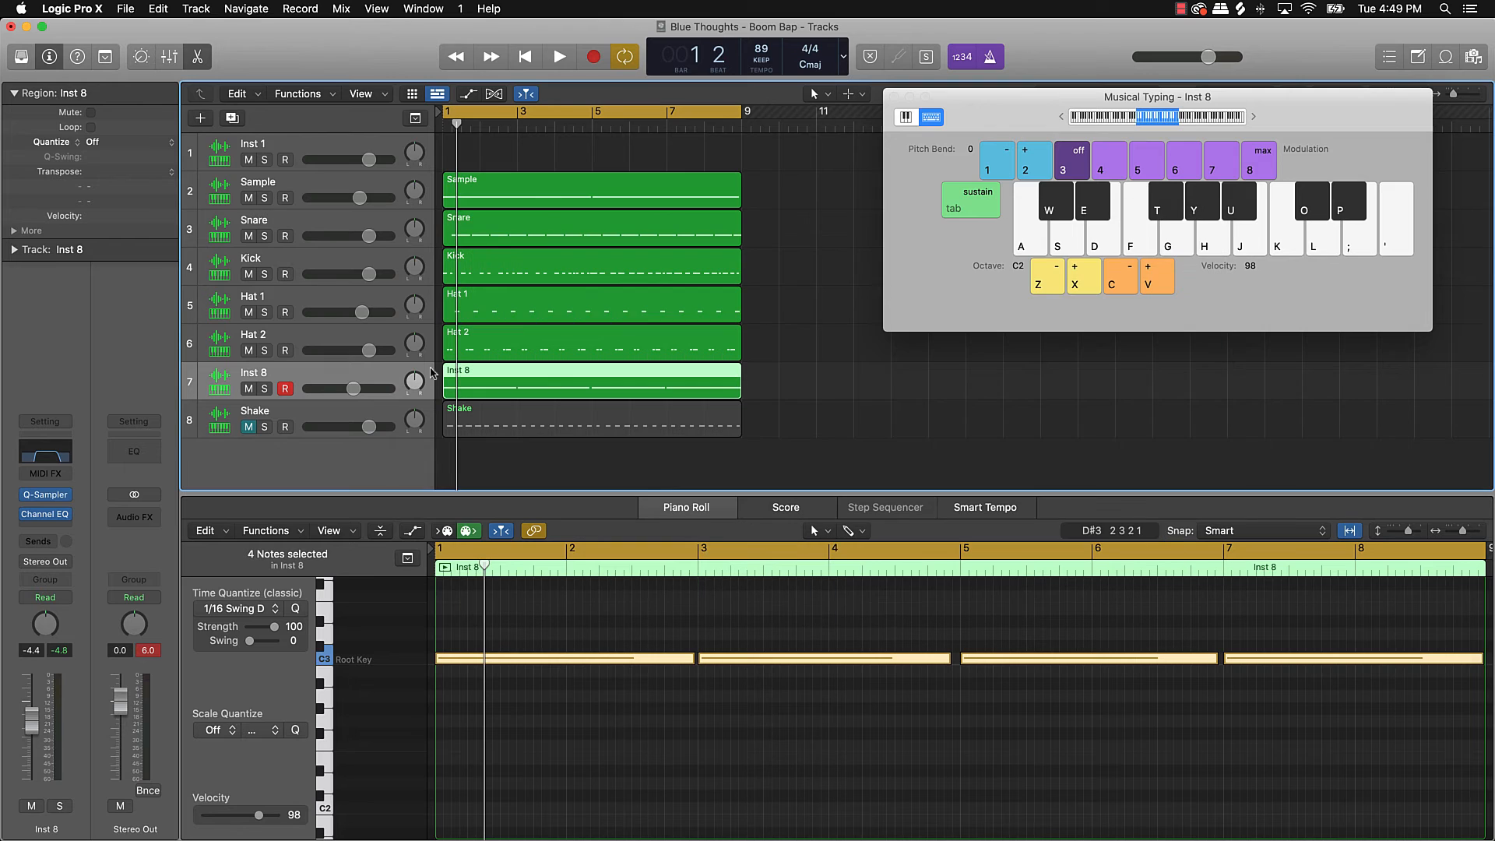
Step: Insert the ValhallaRoom reverb from Audio Units into Inst 8's Audio FX slot
left_click(50, 527)
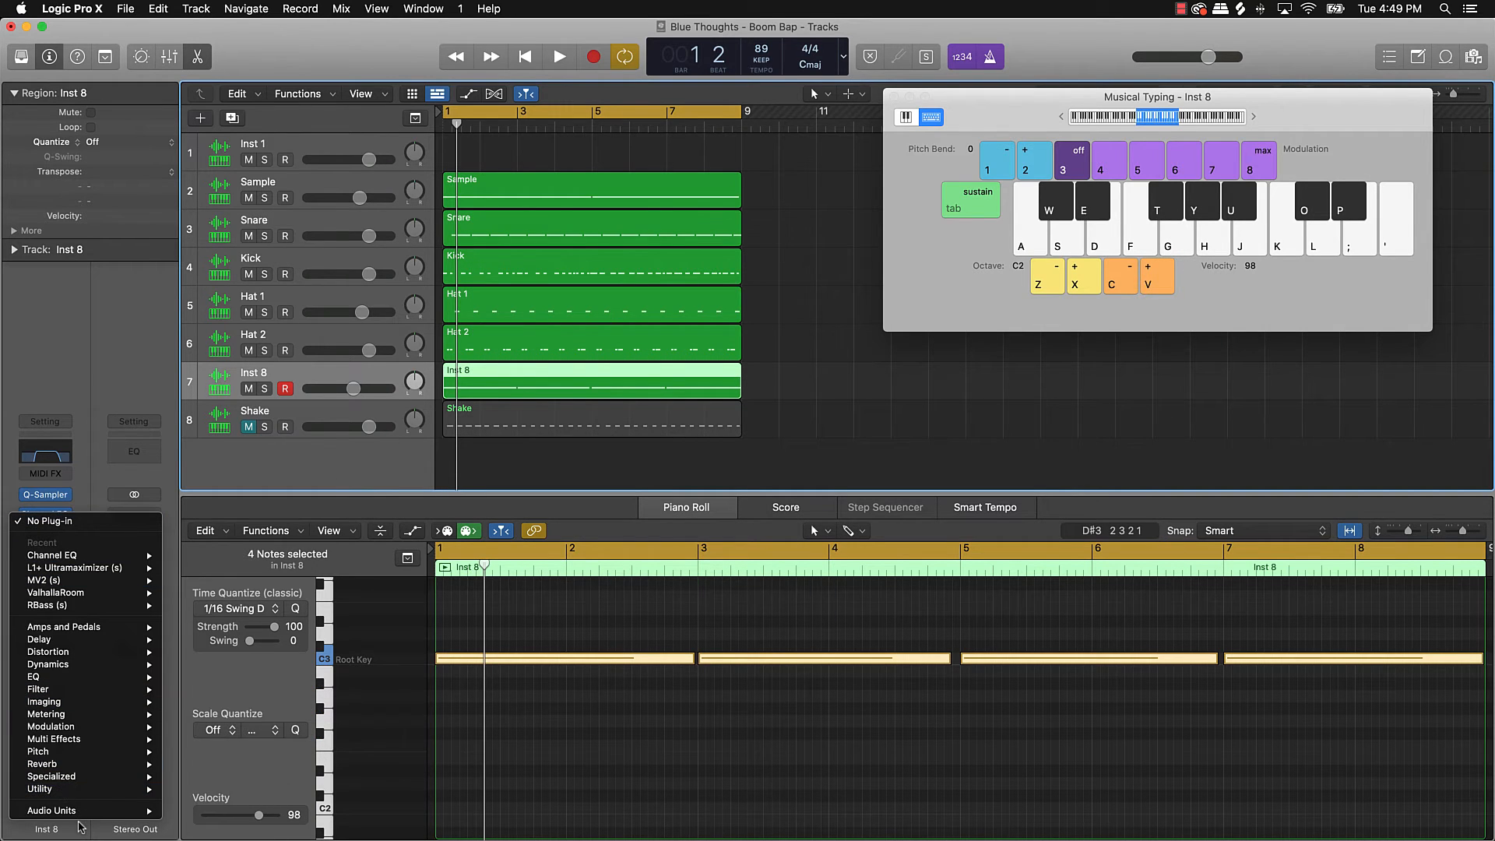
mouse_move(99, 796)
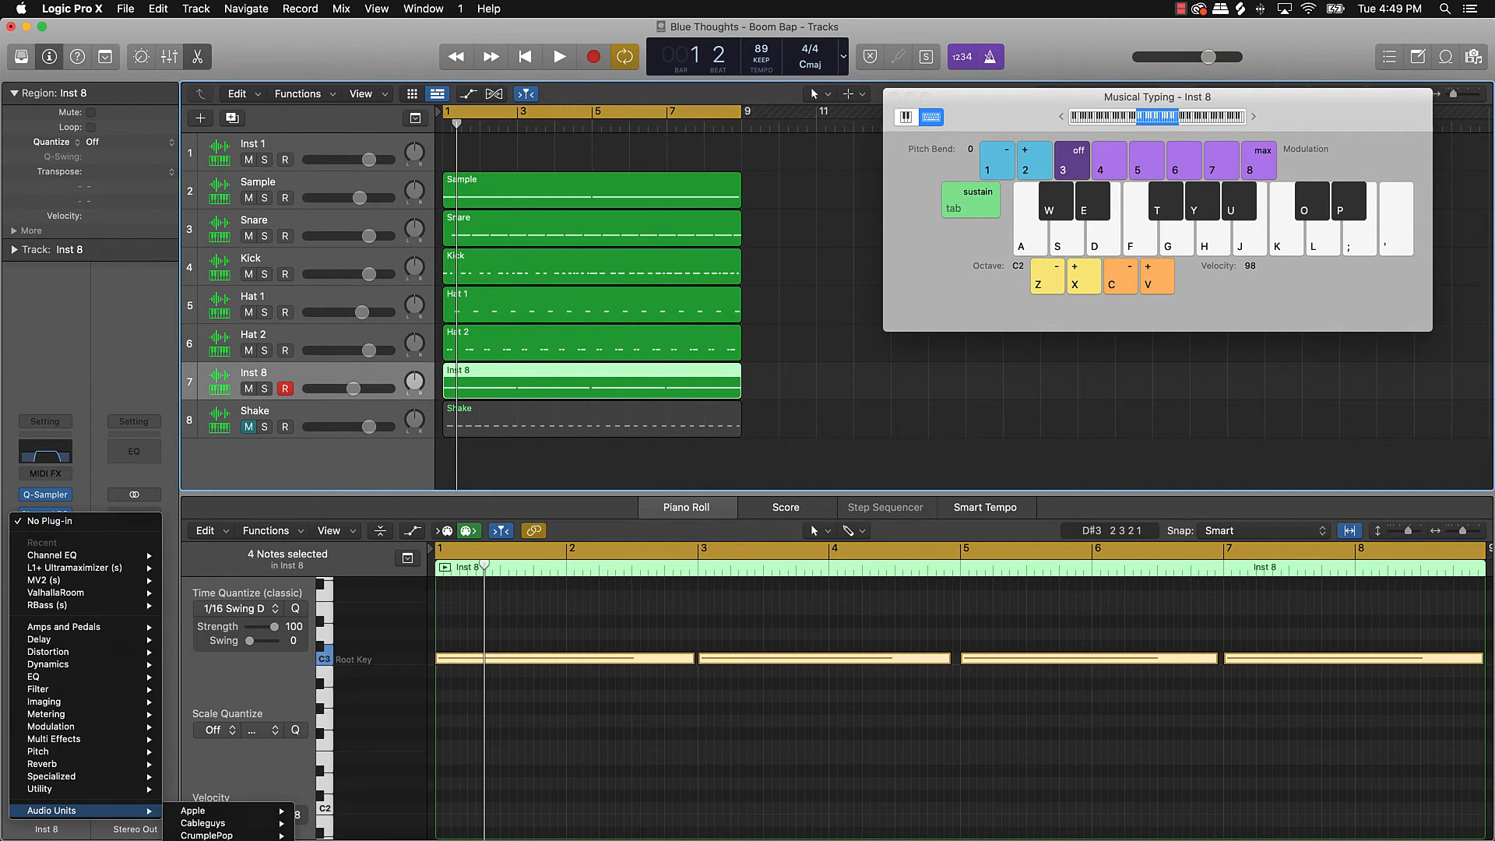
left_click(56, 593)
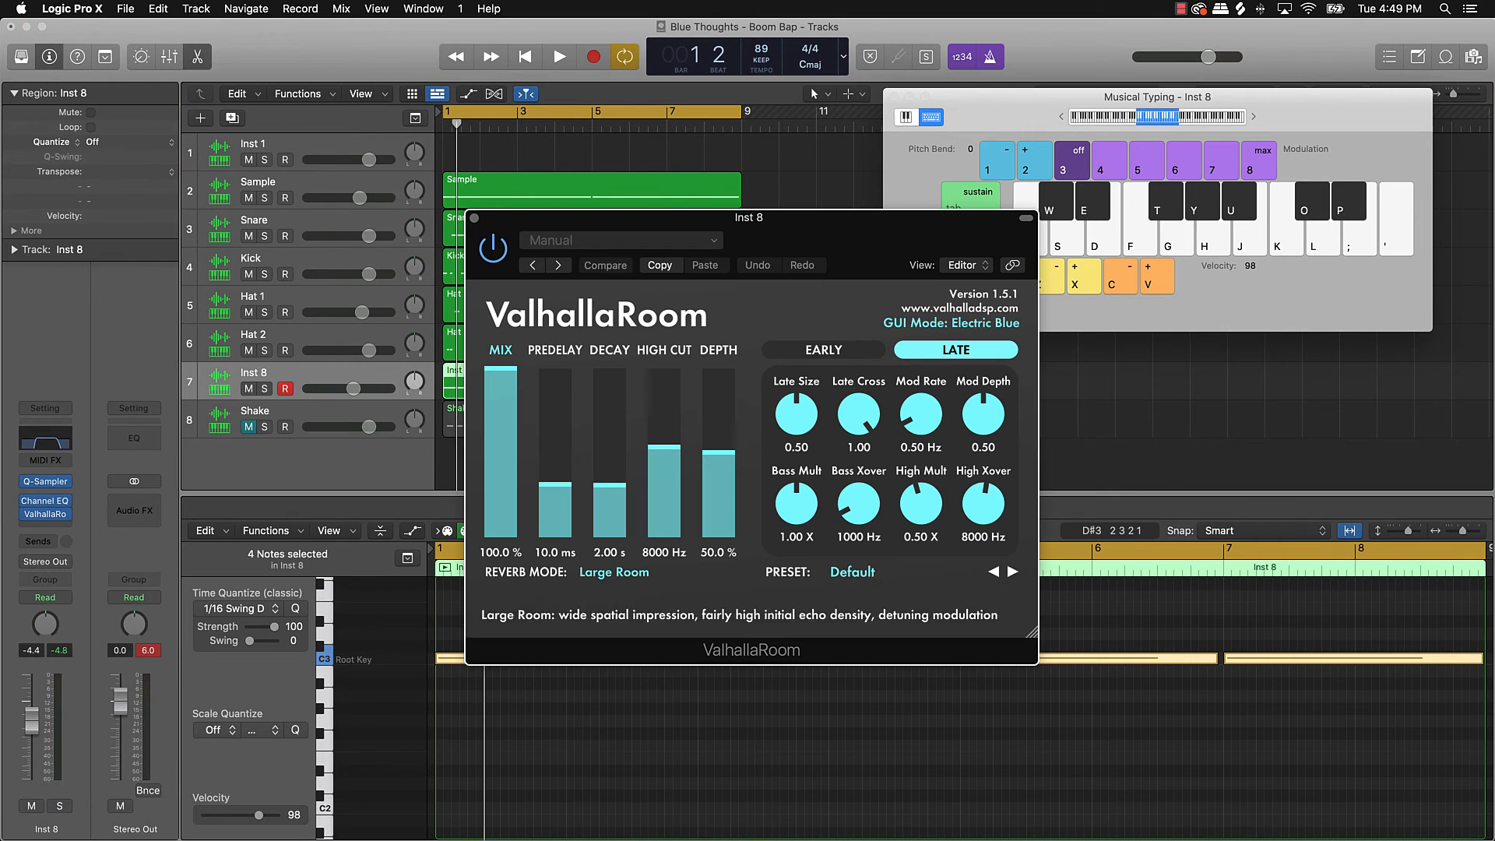
Step: Set ValhallaRoom to 3.3 ms predelay, 2.75 s decay and 28.1 % mix while the beat plays
left_click_drag(564, 488, 562, 497)
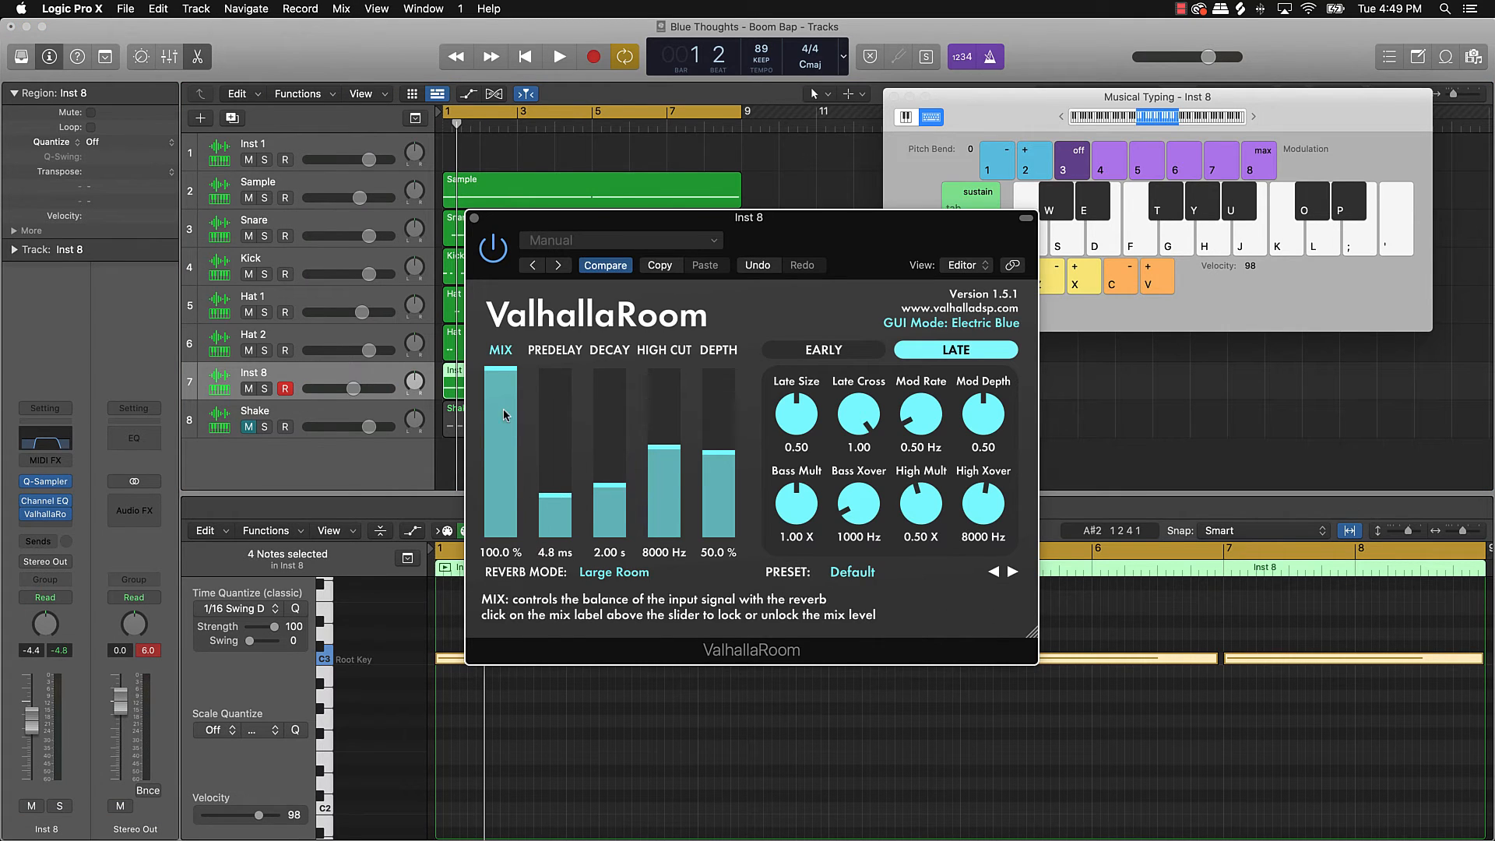
left_click_drag(504, 375, 506, 491)
key("space")
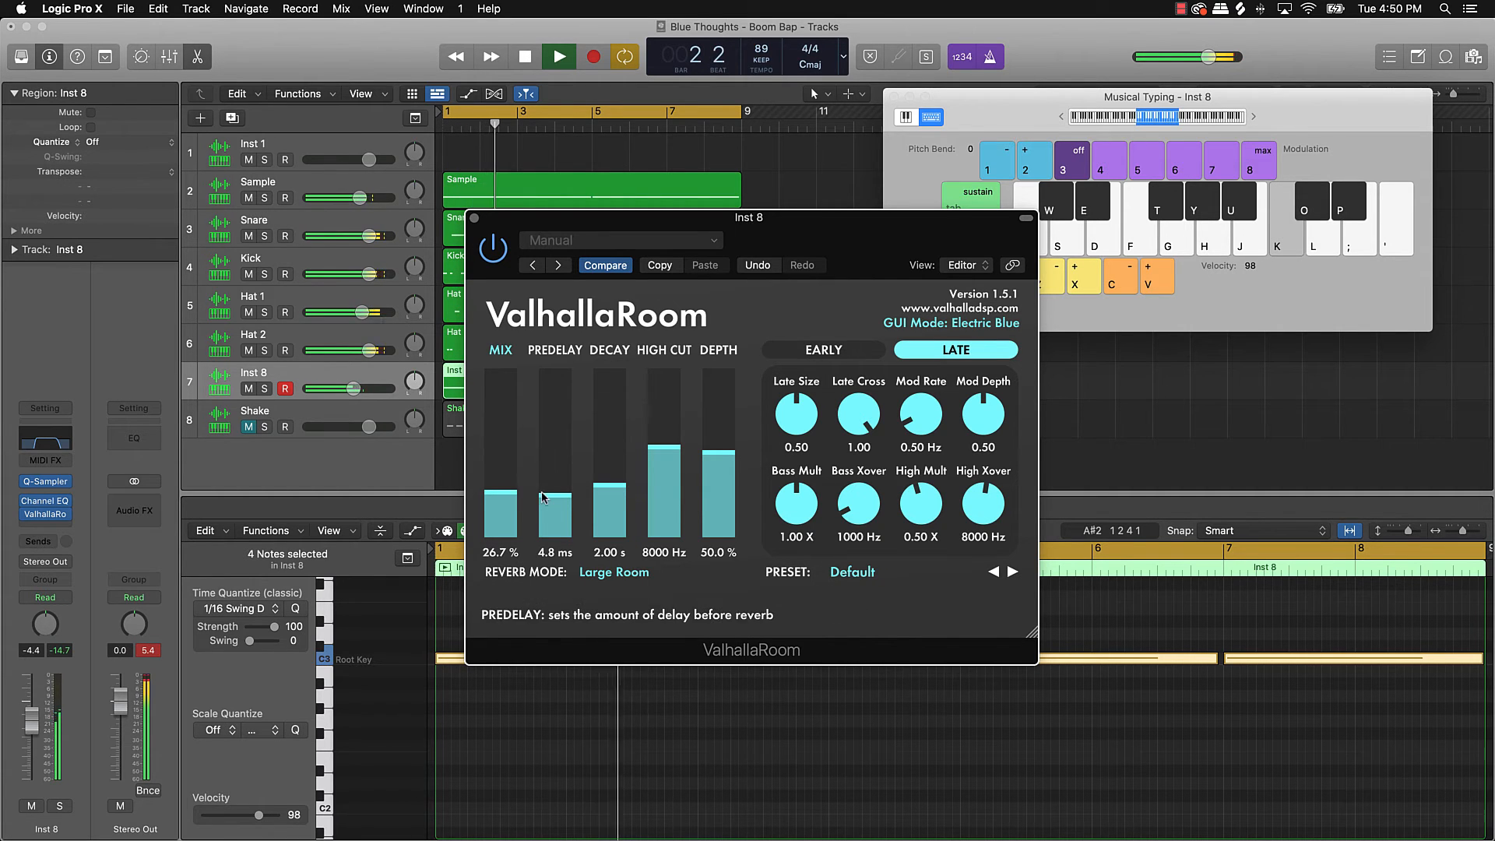
left_click_drag(597, 497, 511, 493)
mouse_move(354, 388)
left_mouse_down()
mouse_move(421, 386)
mouse_move(353, 388)
left_mouse_up()
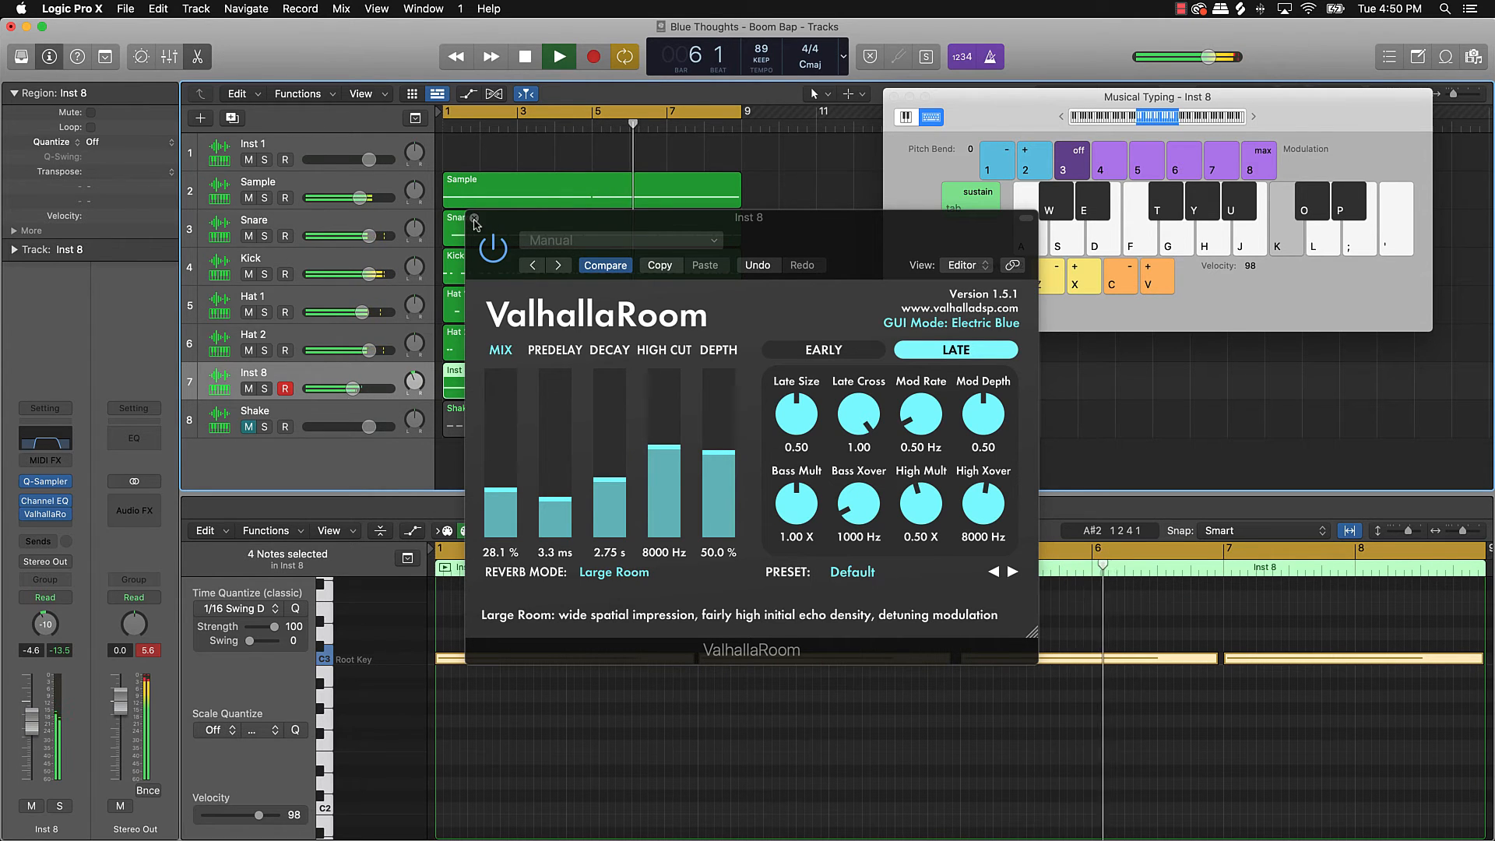
left_click(474, 219)
left_click(773, 251)
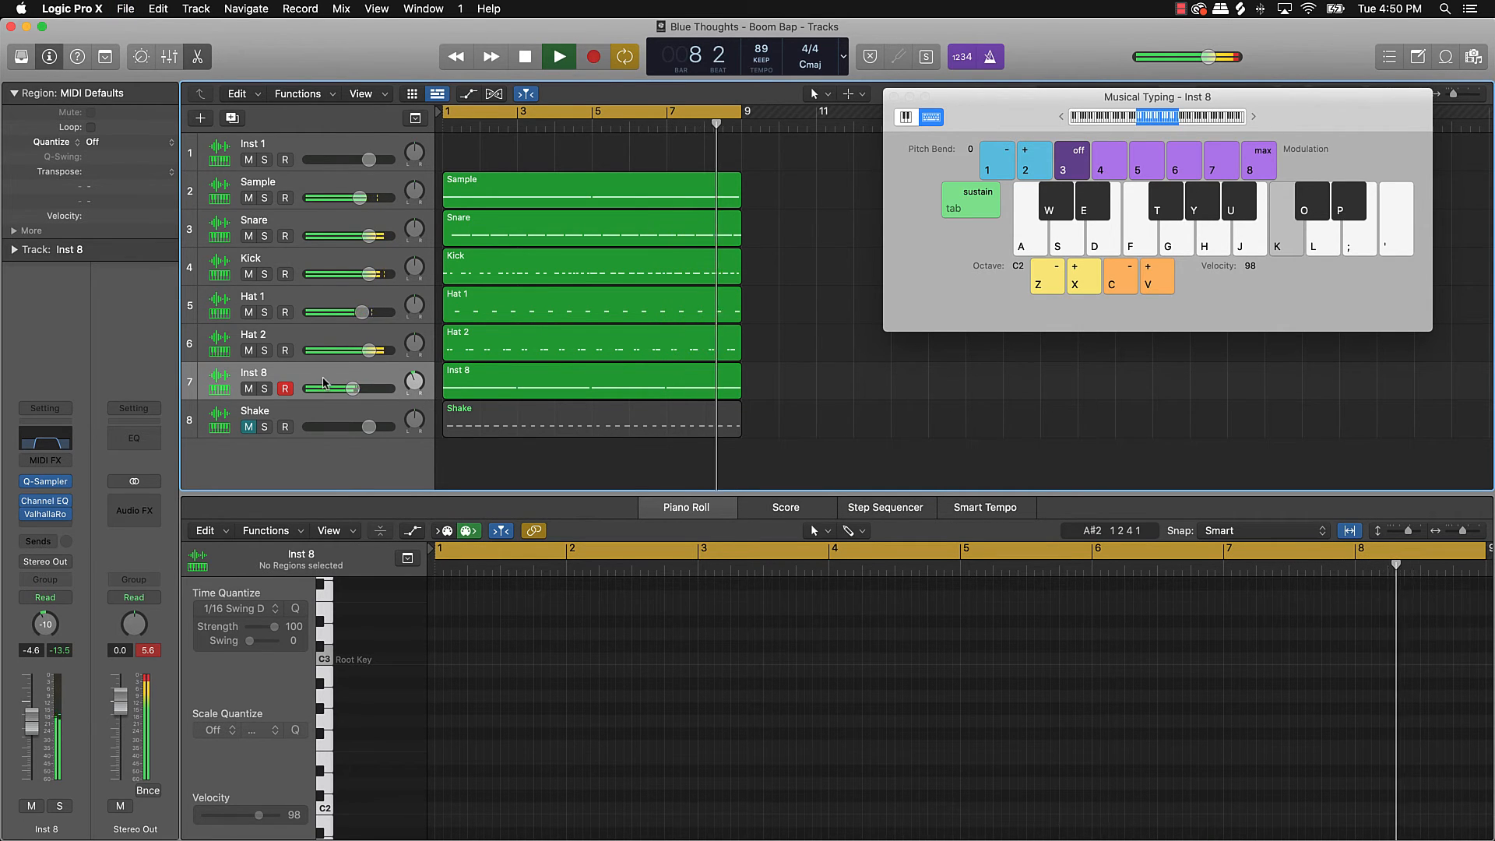
Step: Mute Inst 8, stop playback, and rename the track to Horn
left_click(249, 389)
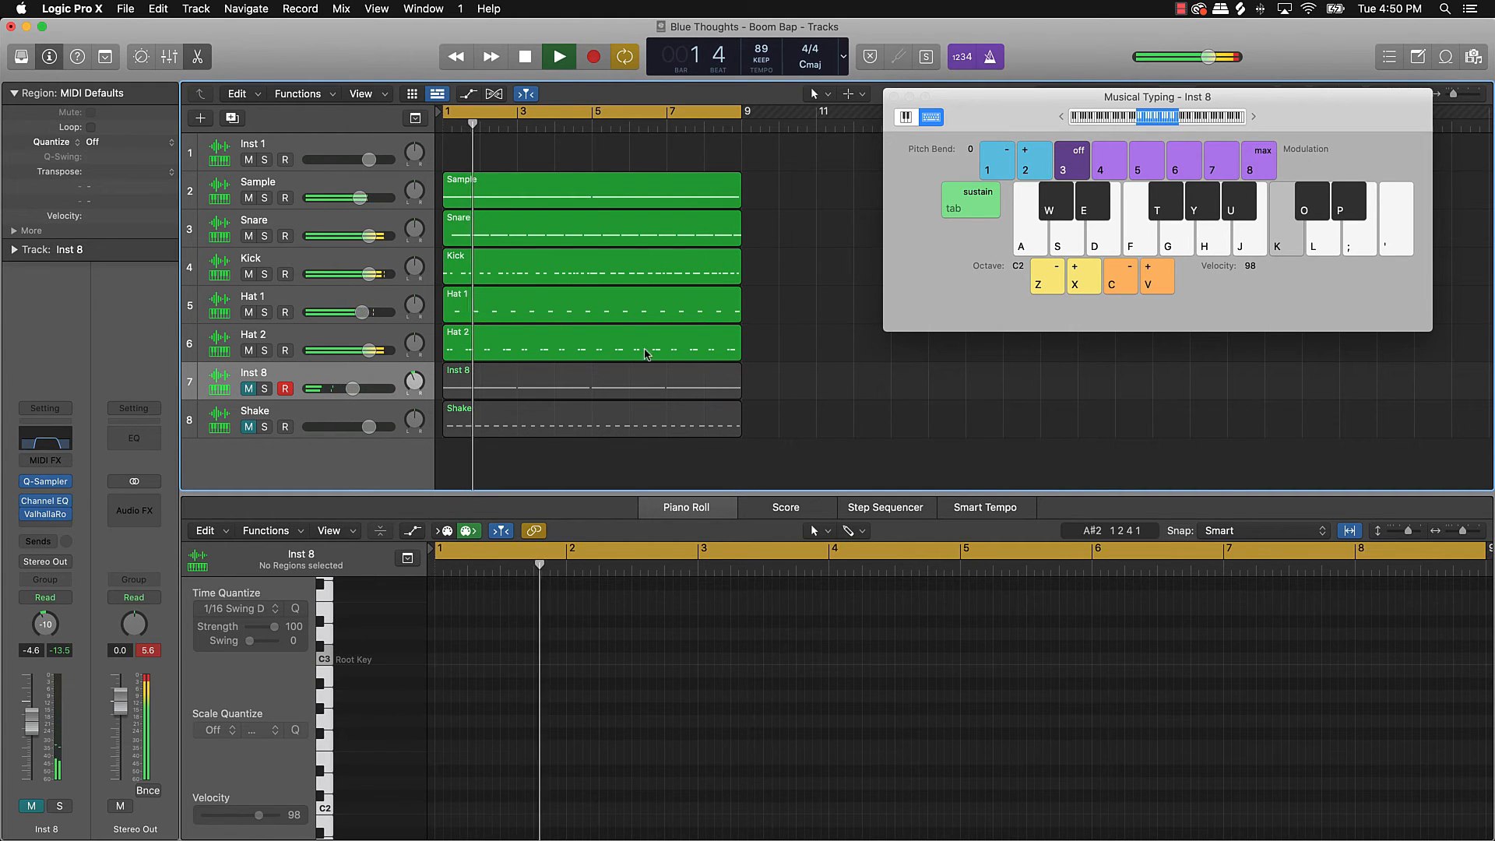
key("space")
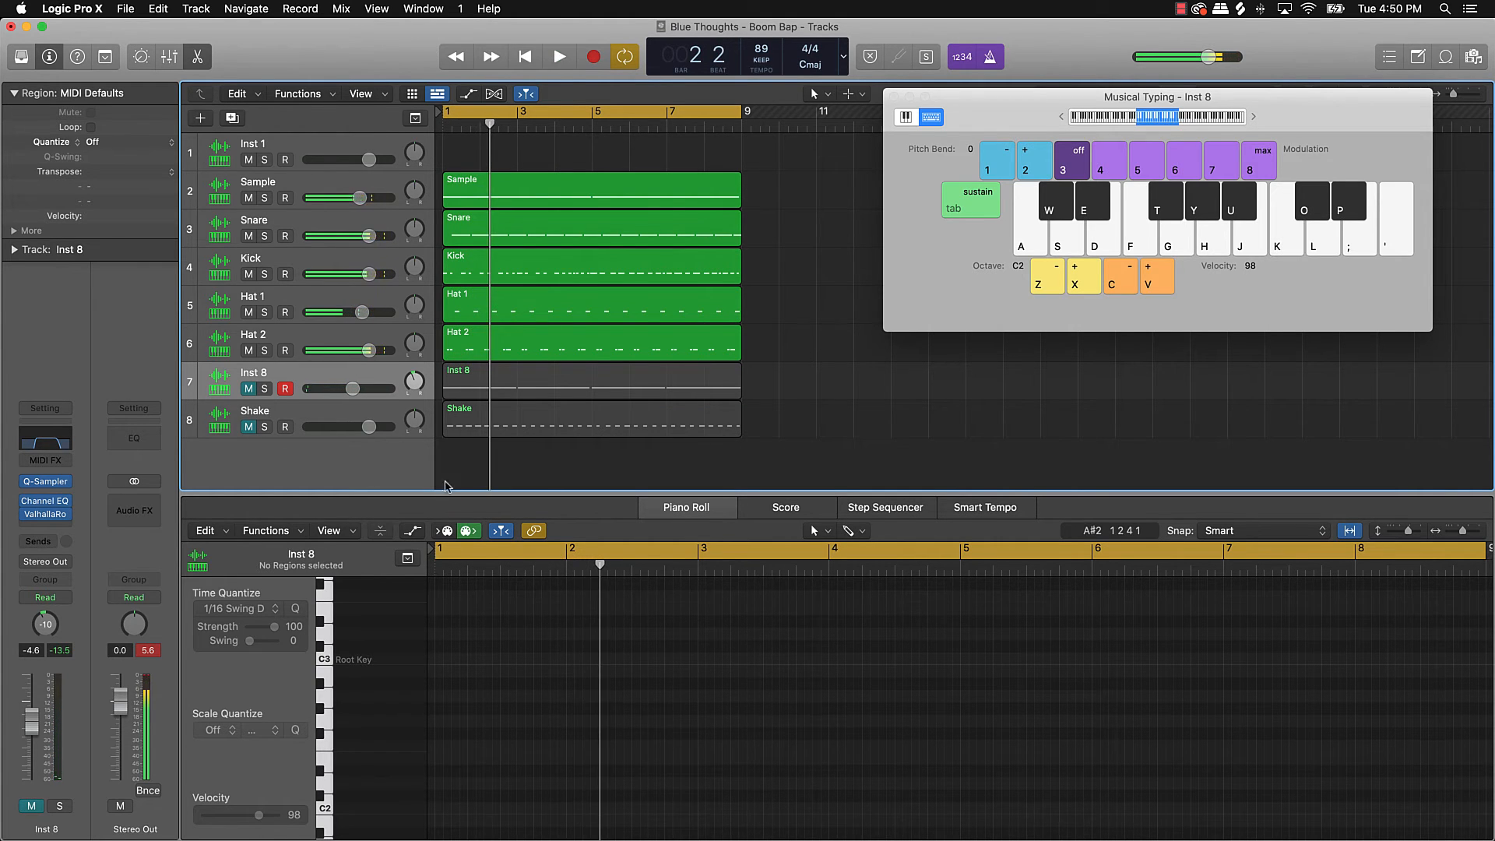
double_click(260, 374)
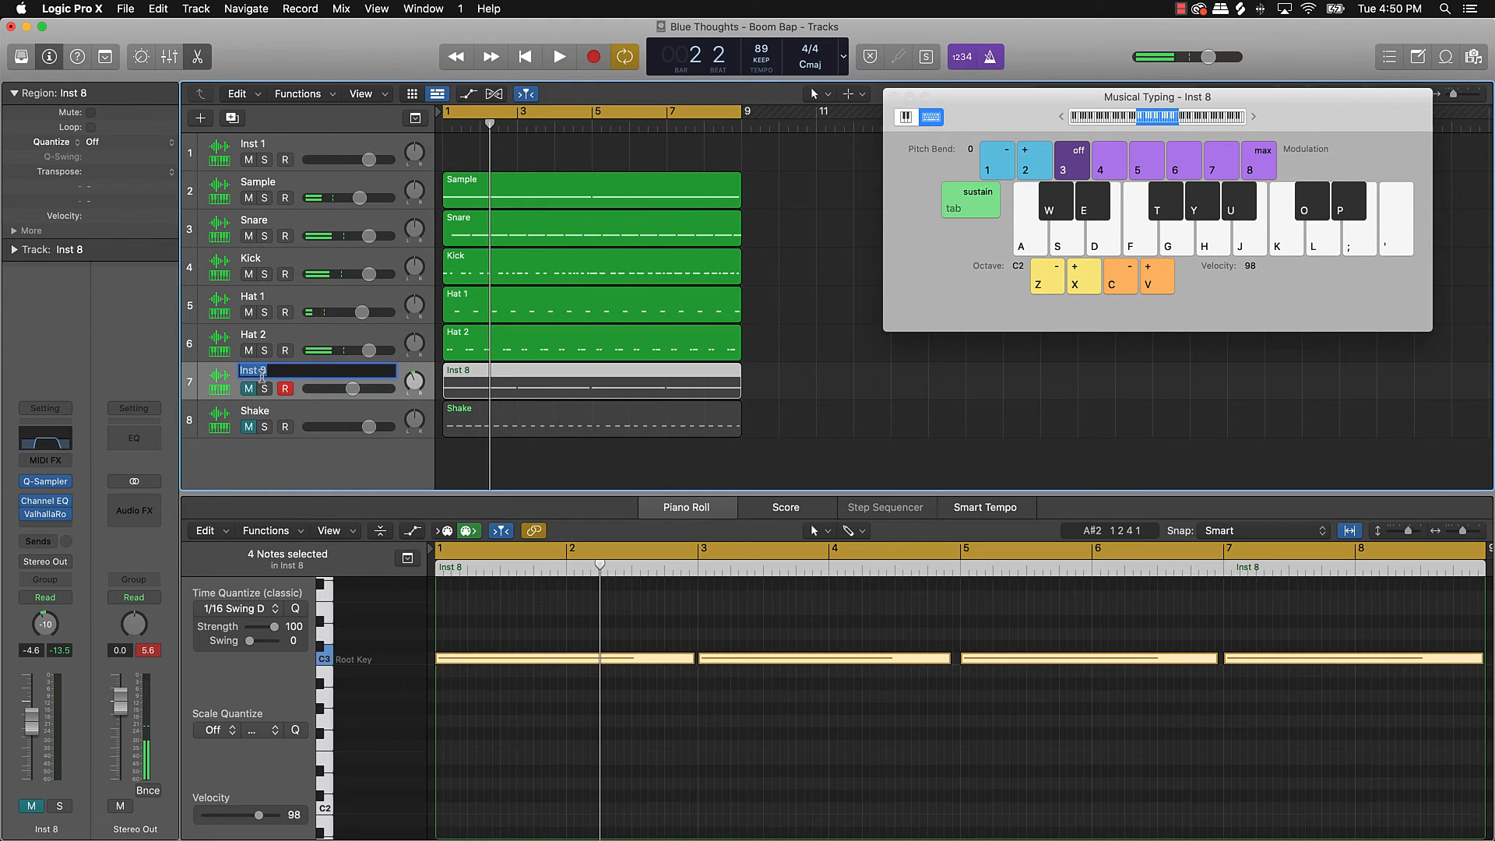
key("Return")
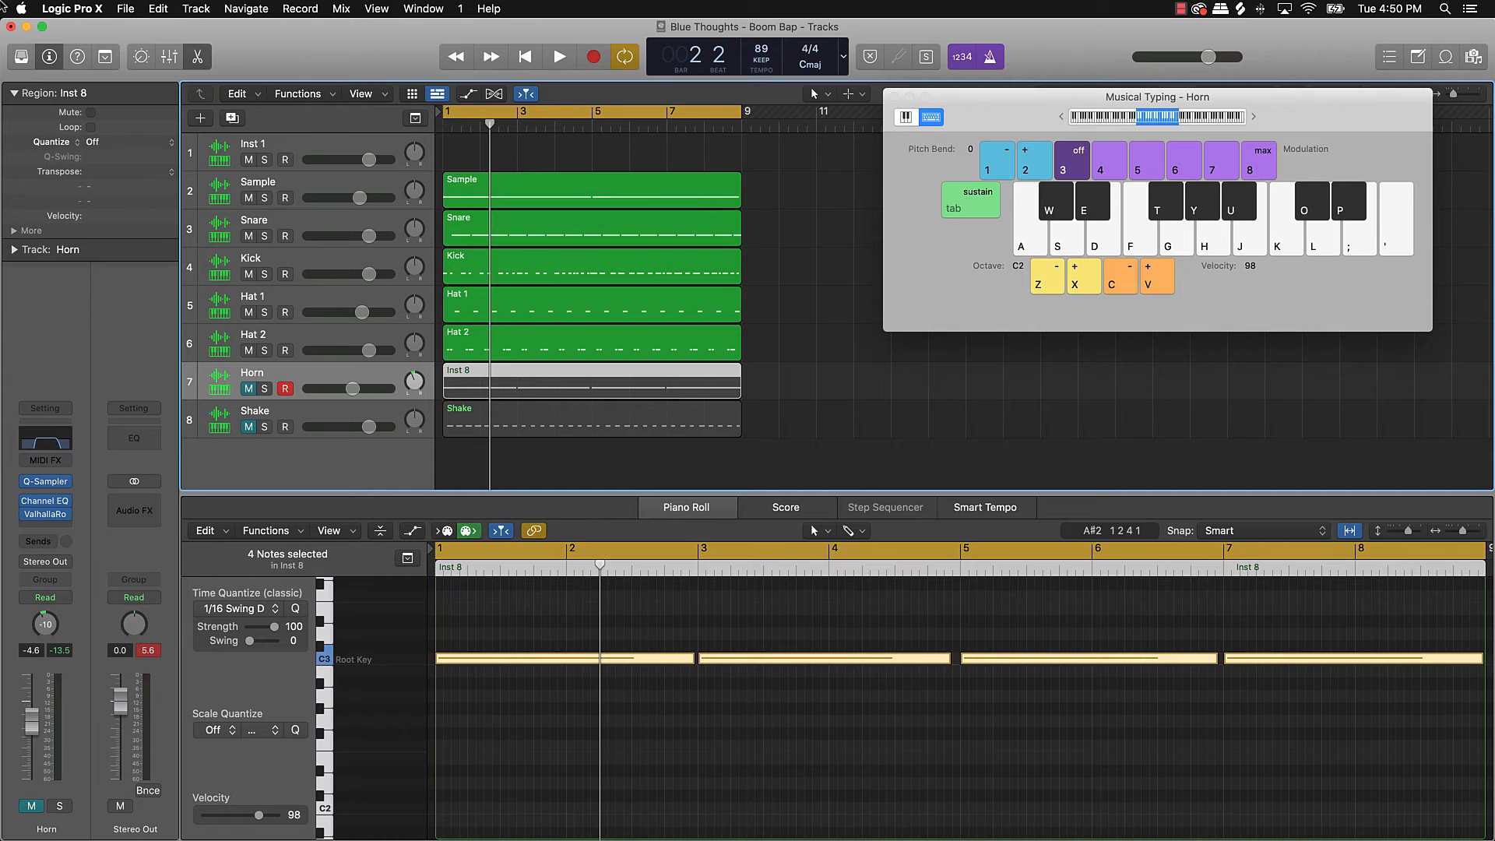
Step: Create a new Inst 9 software instrument track with Quick Sampler and move its window aside
left_click(204, 121)
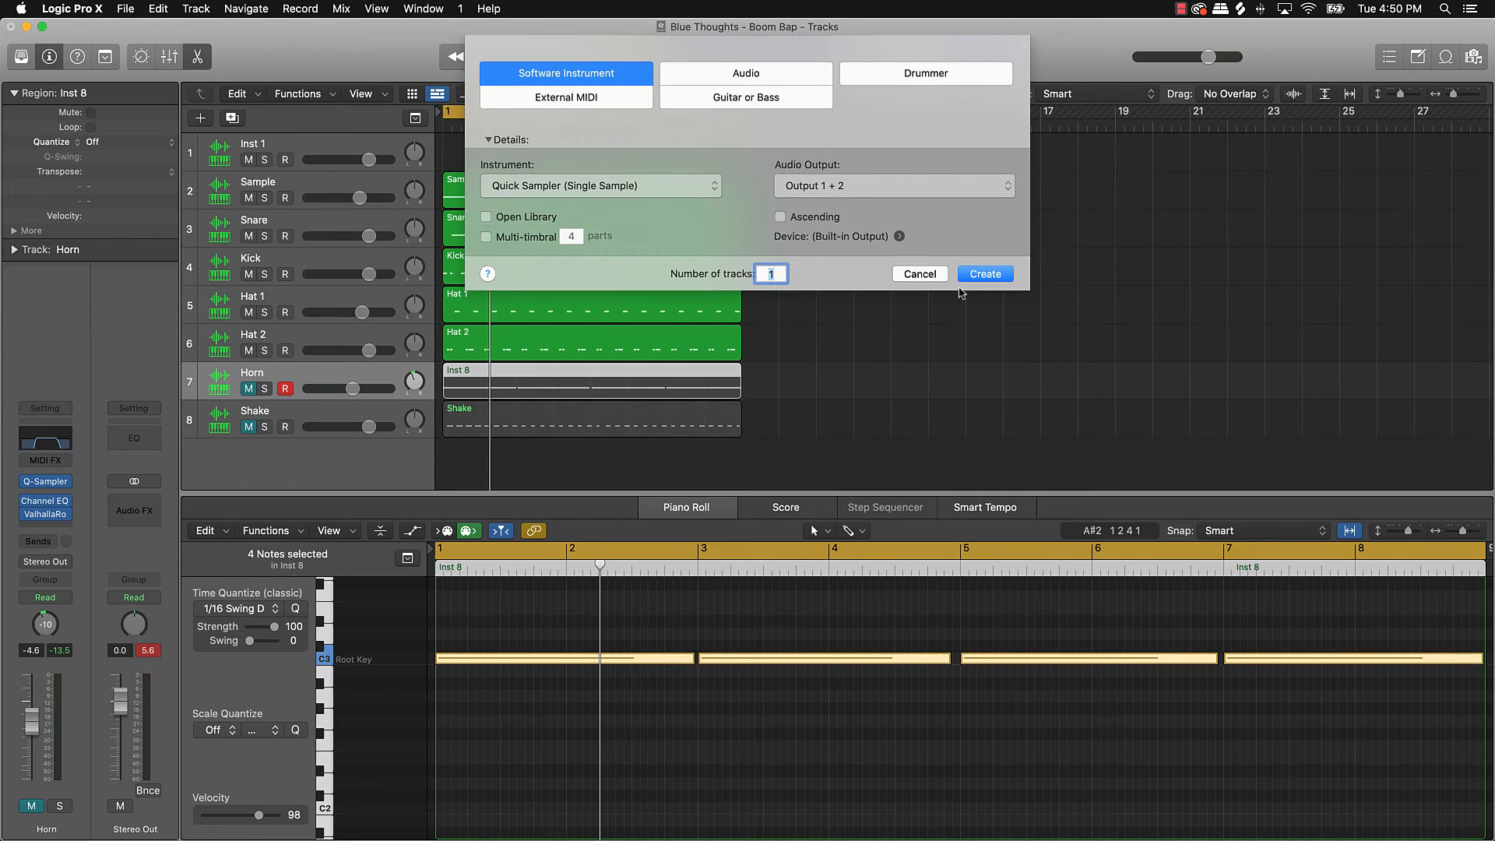
left_click(979, 273)
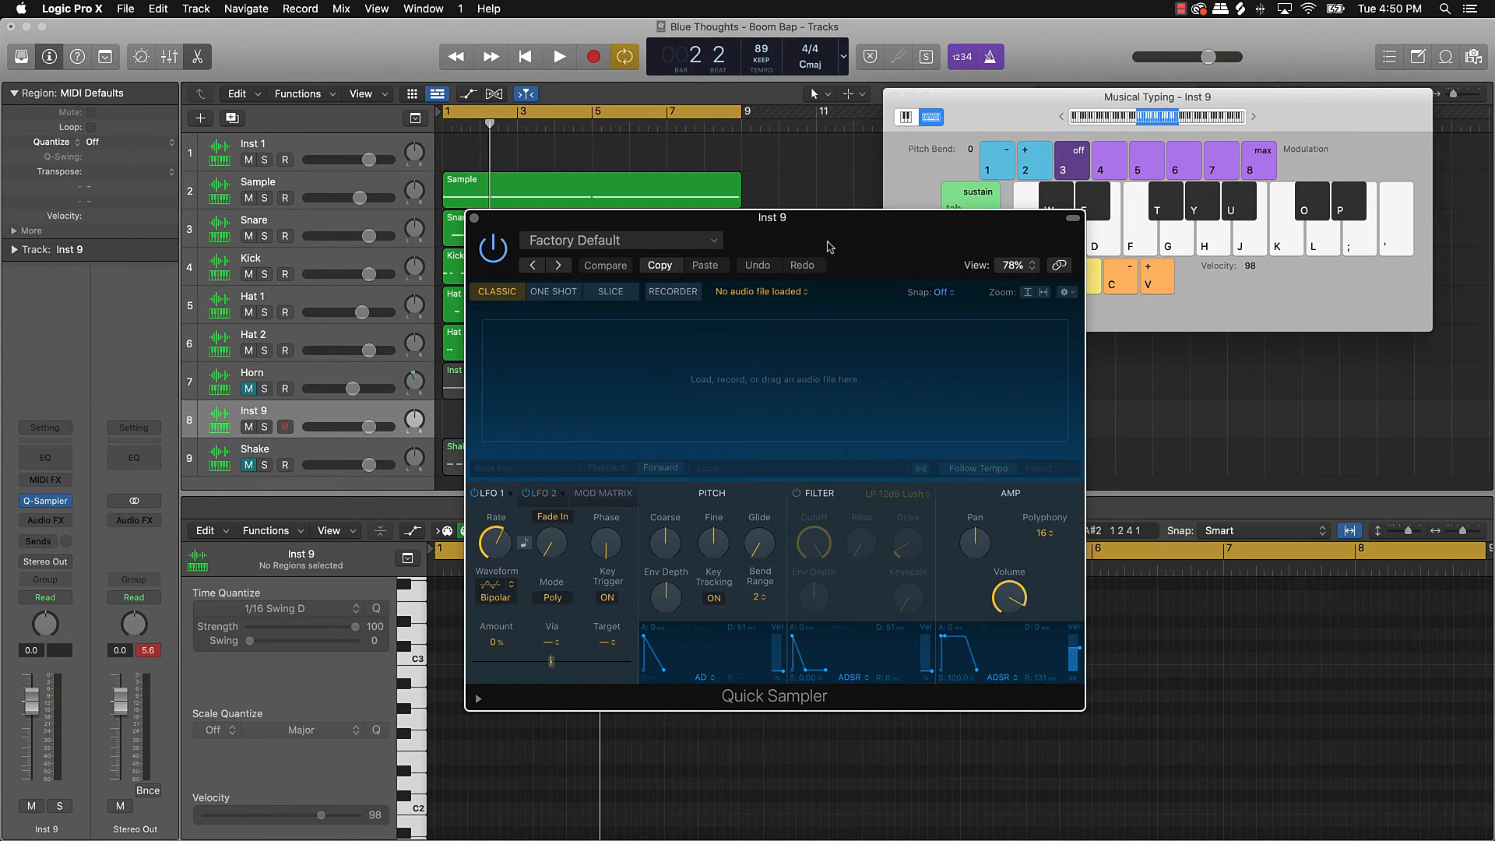
left_click_drag(830, 246, 615, 214)
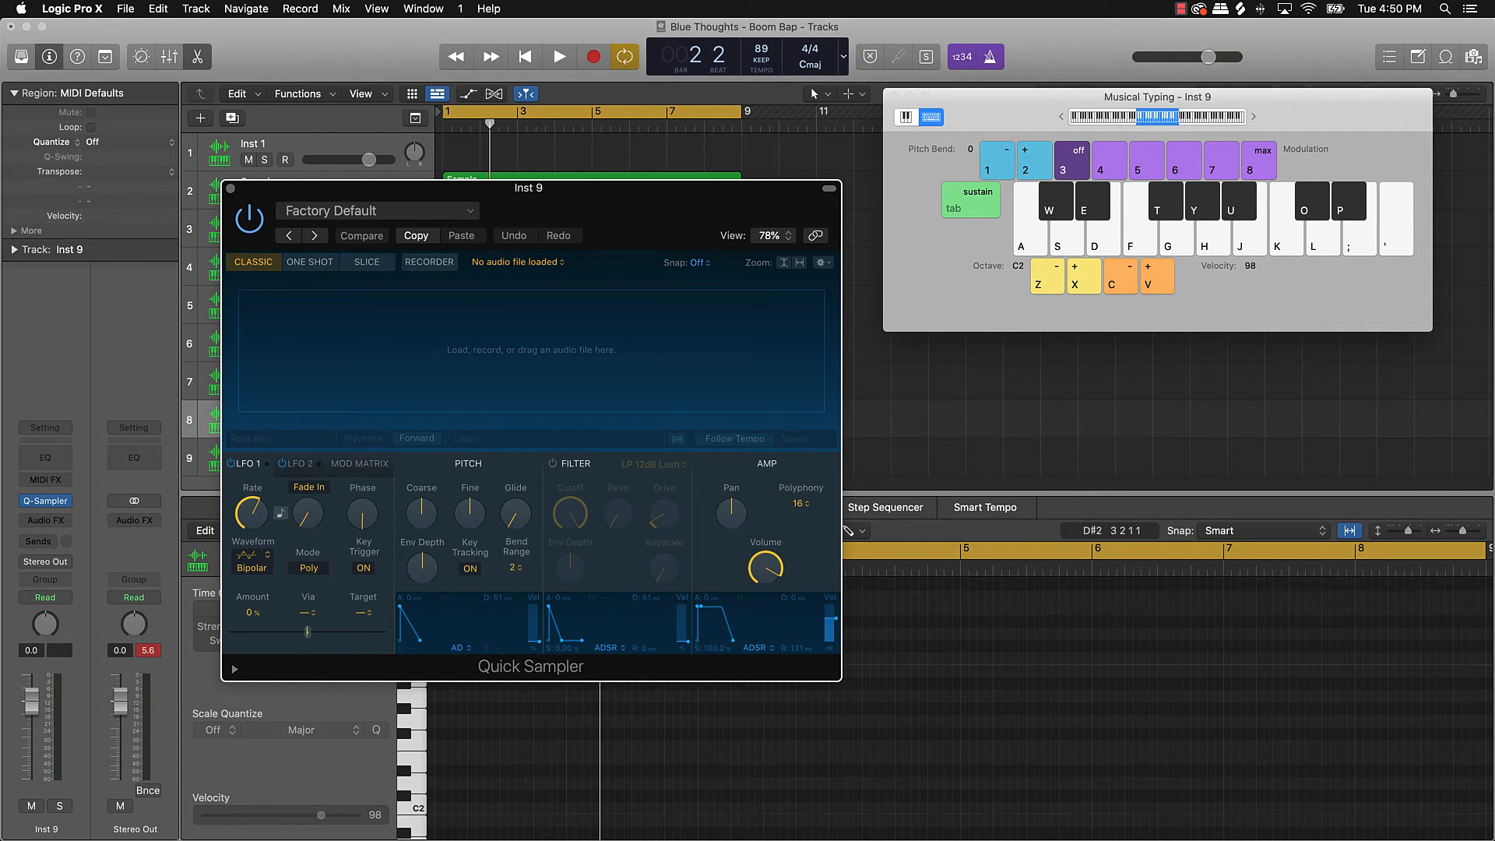
Step: Replace the horns tag with the bass tag in Splice and preview the top bass samples
left_click(748, 839)
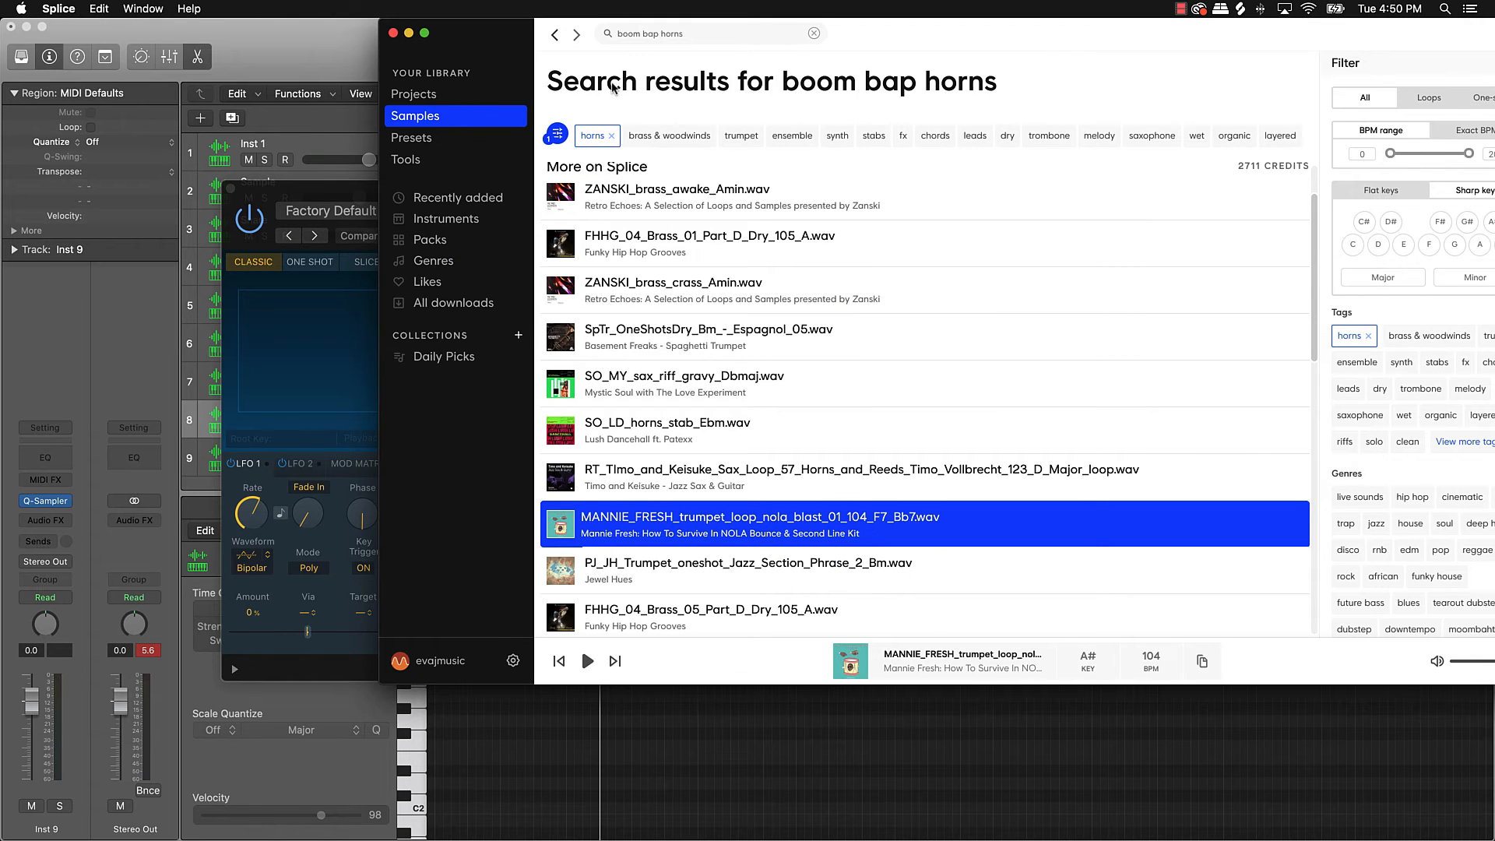
left_click(613, 136)
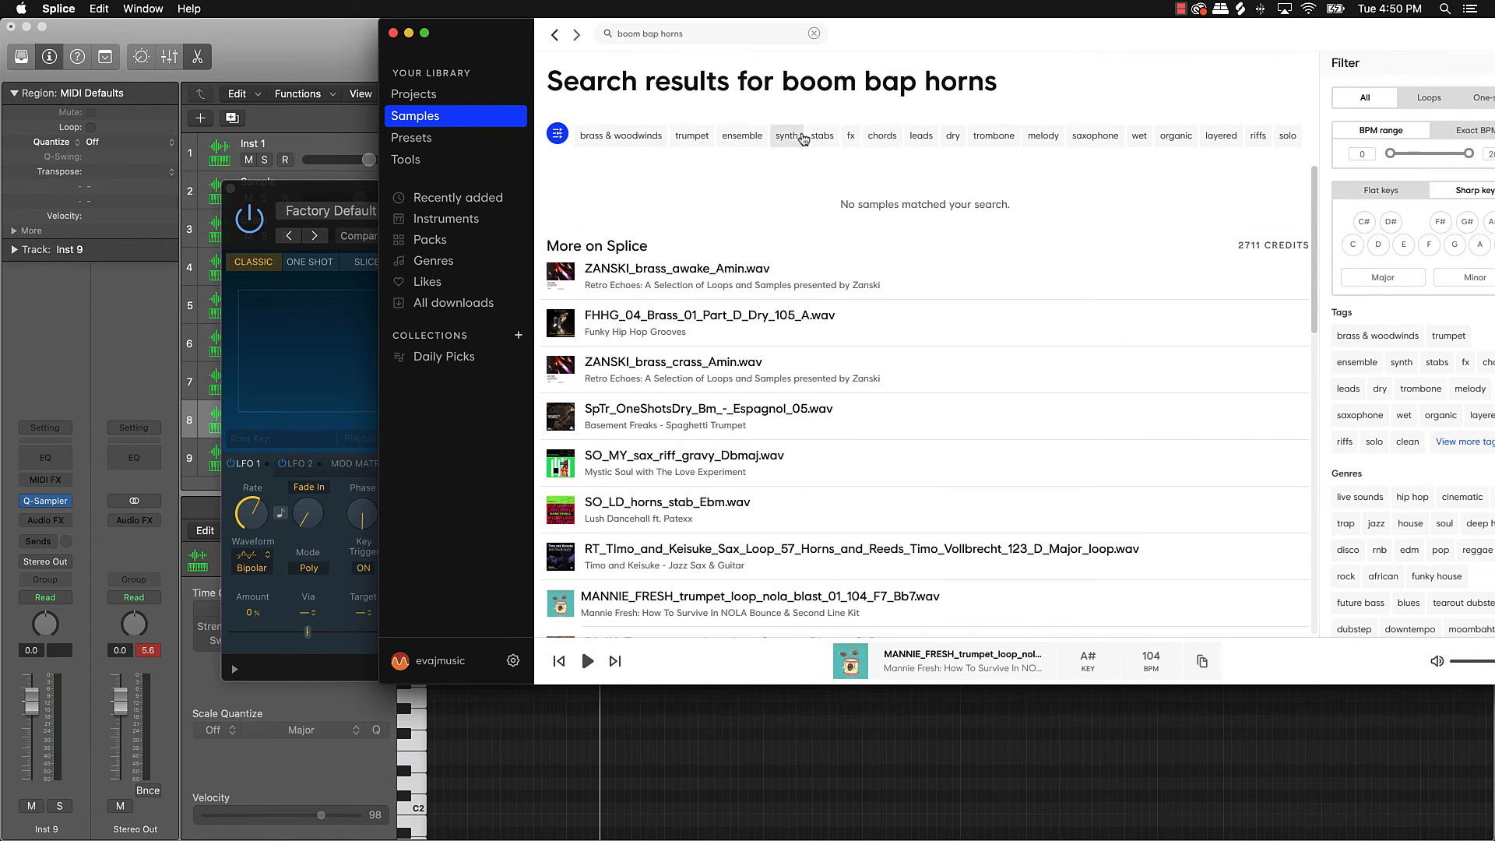
left_click(1133, 136)
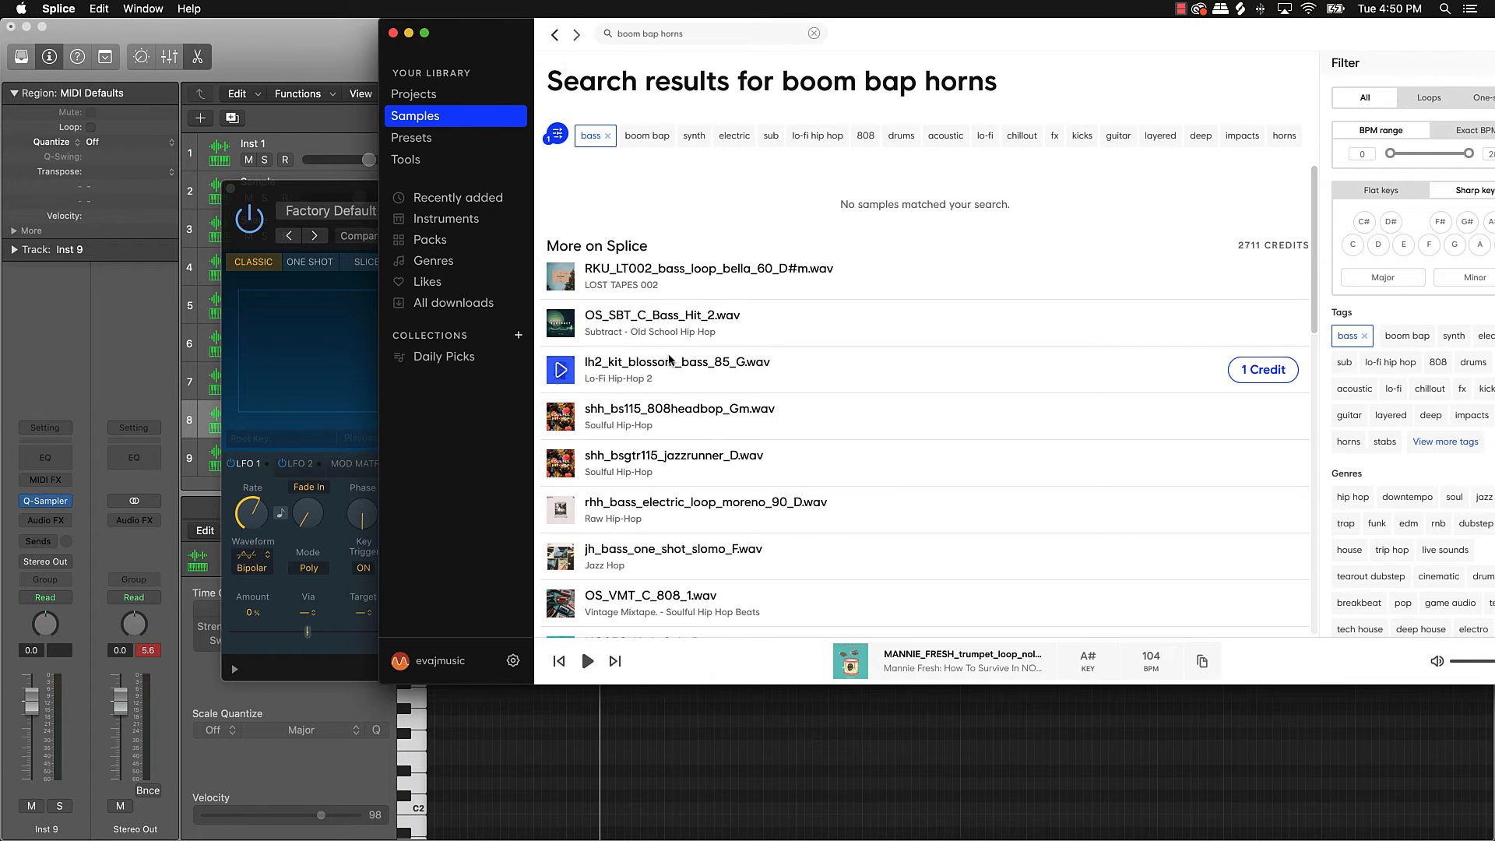
left_click(562, 277)
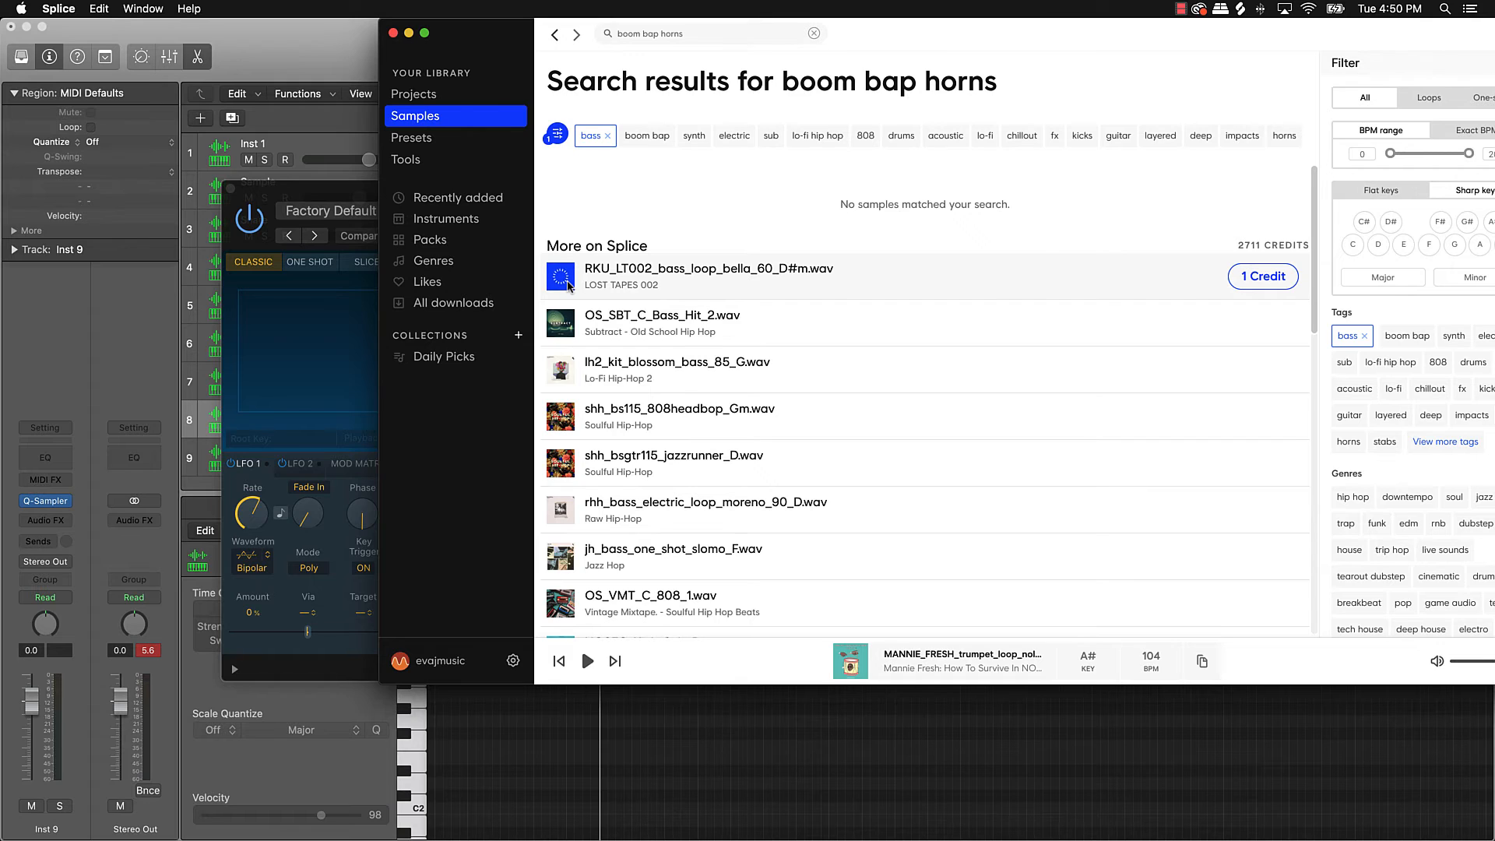
left_click(561, 323)
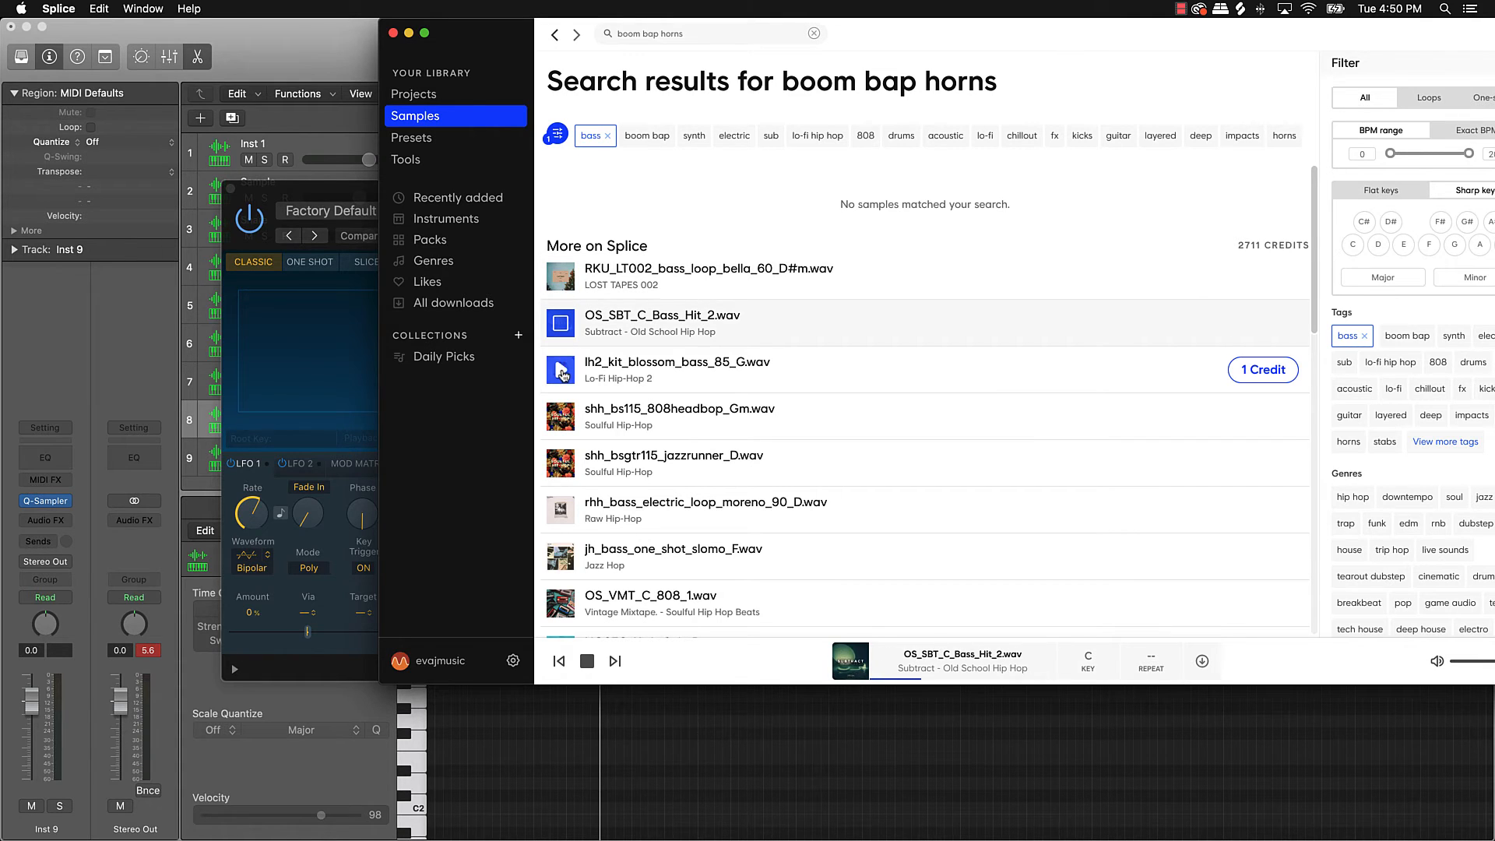
left_click(561, 370)
left_click(560, 416)
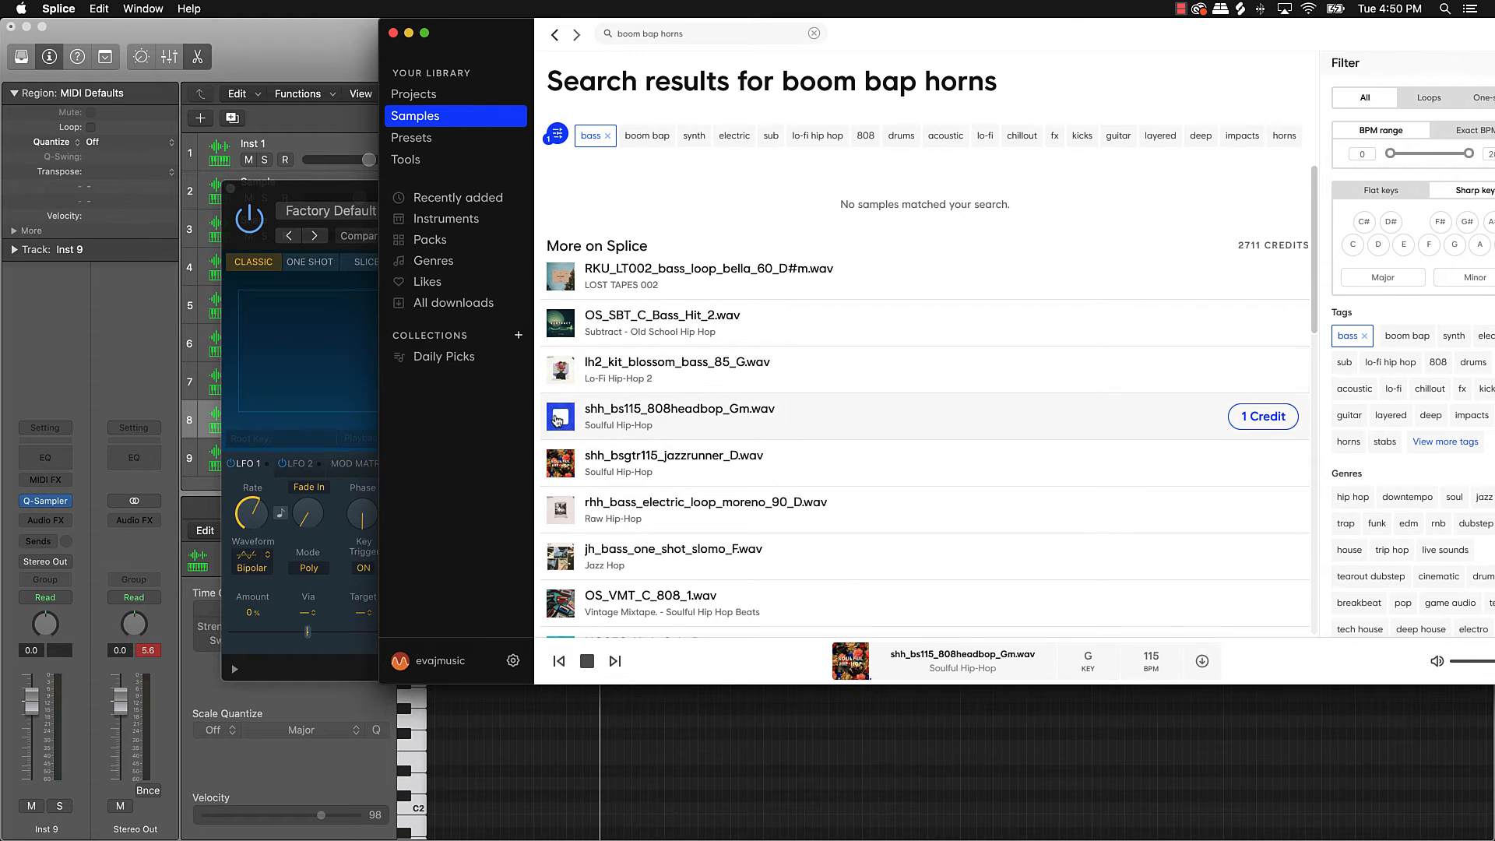
left_click(558, 462)
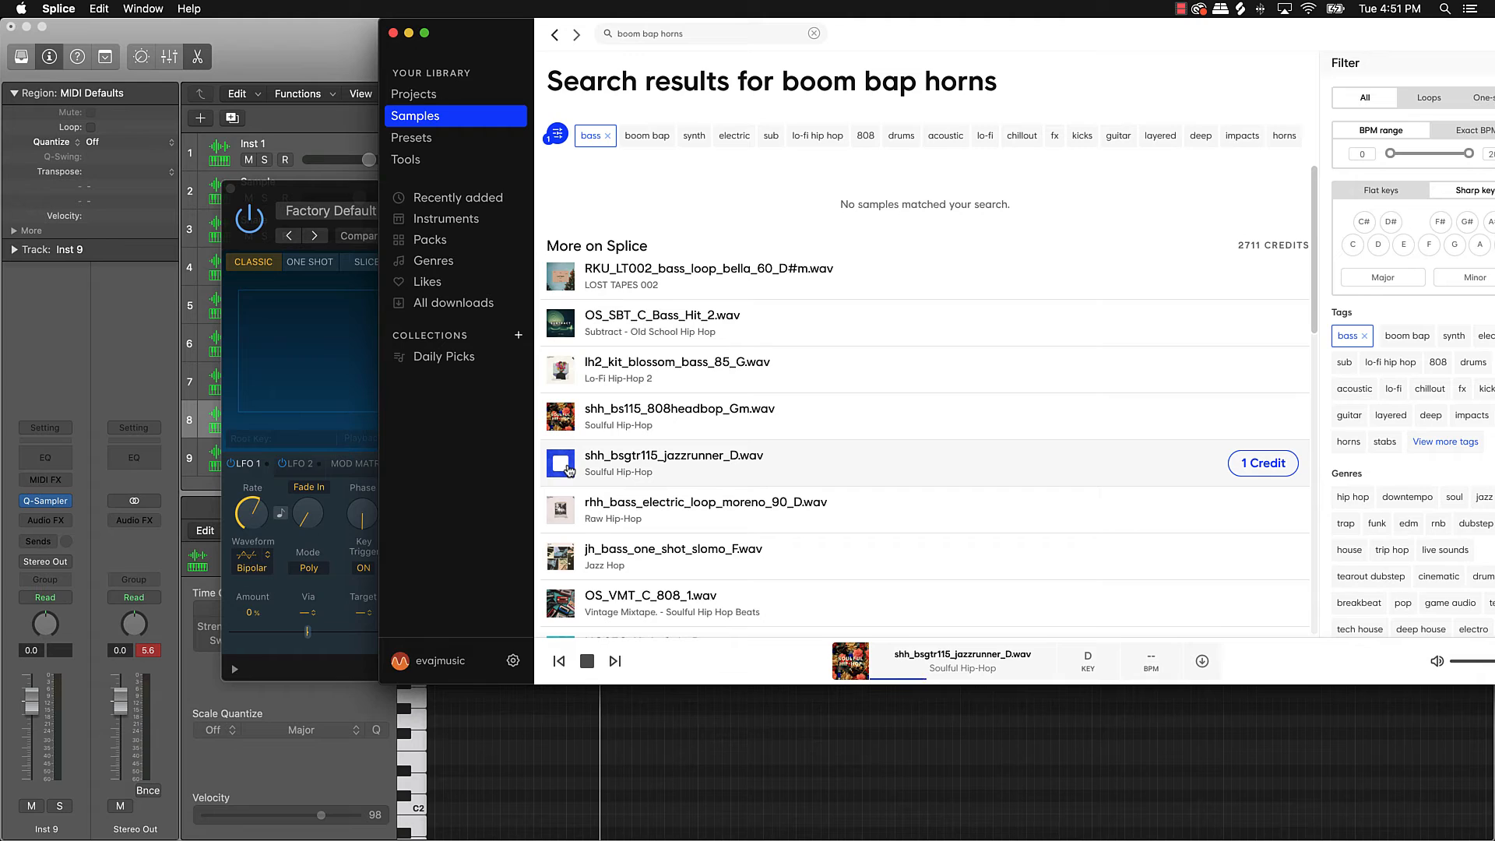
left_click(561, 511)
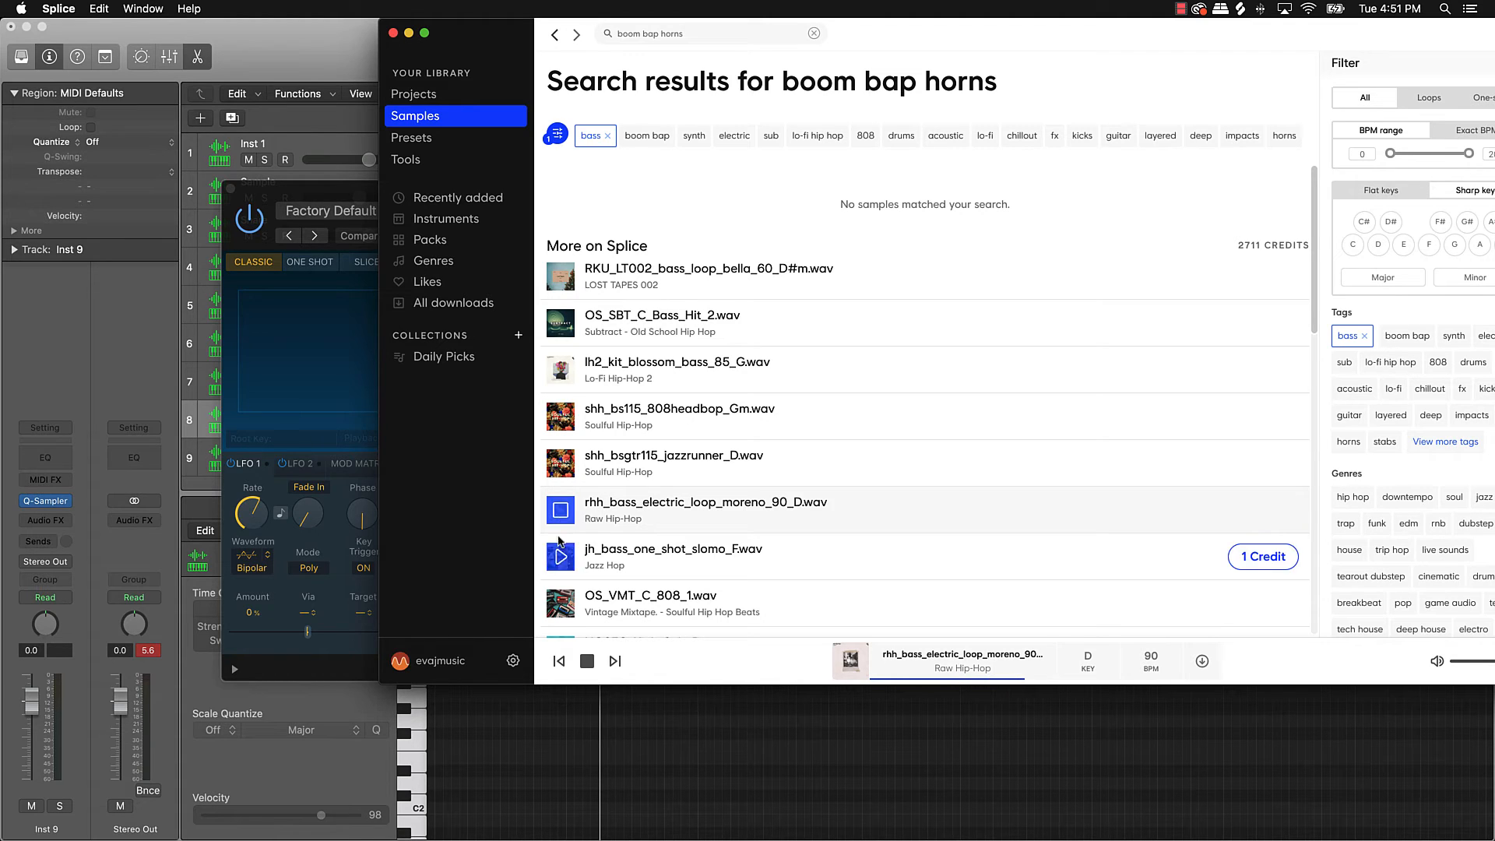
left_click(561, 556)
Step: Preview more bass samples, then license SNS_TD_upright_bass_single_D.wav and load it into Inst 9's Quick Sampler
scroll(563, 551, "down", 3)
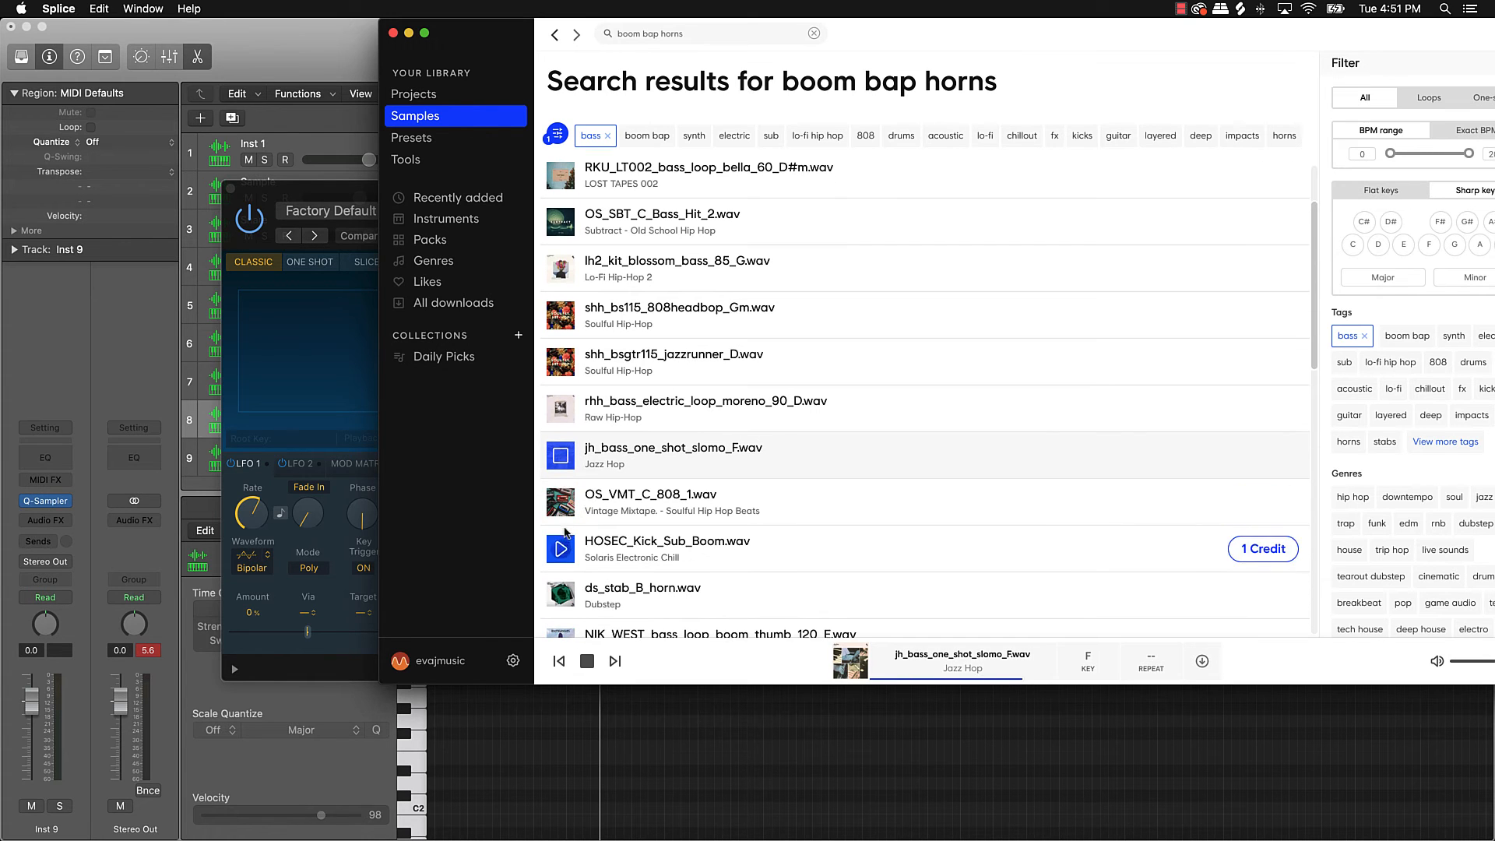
left_click(562, 507)
left_click(561, 549)
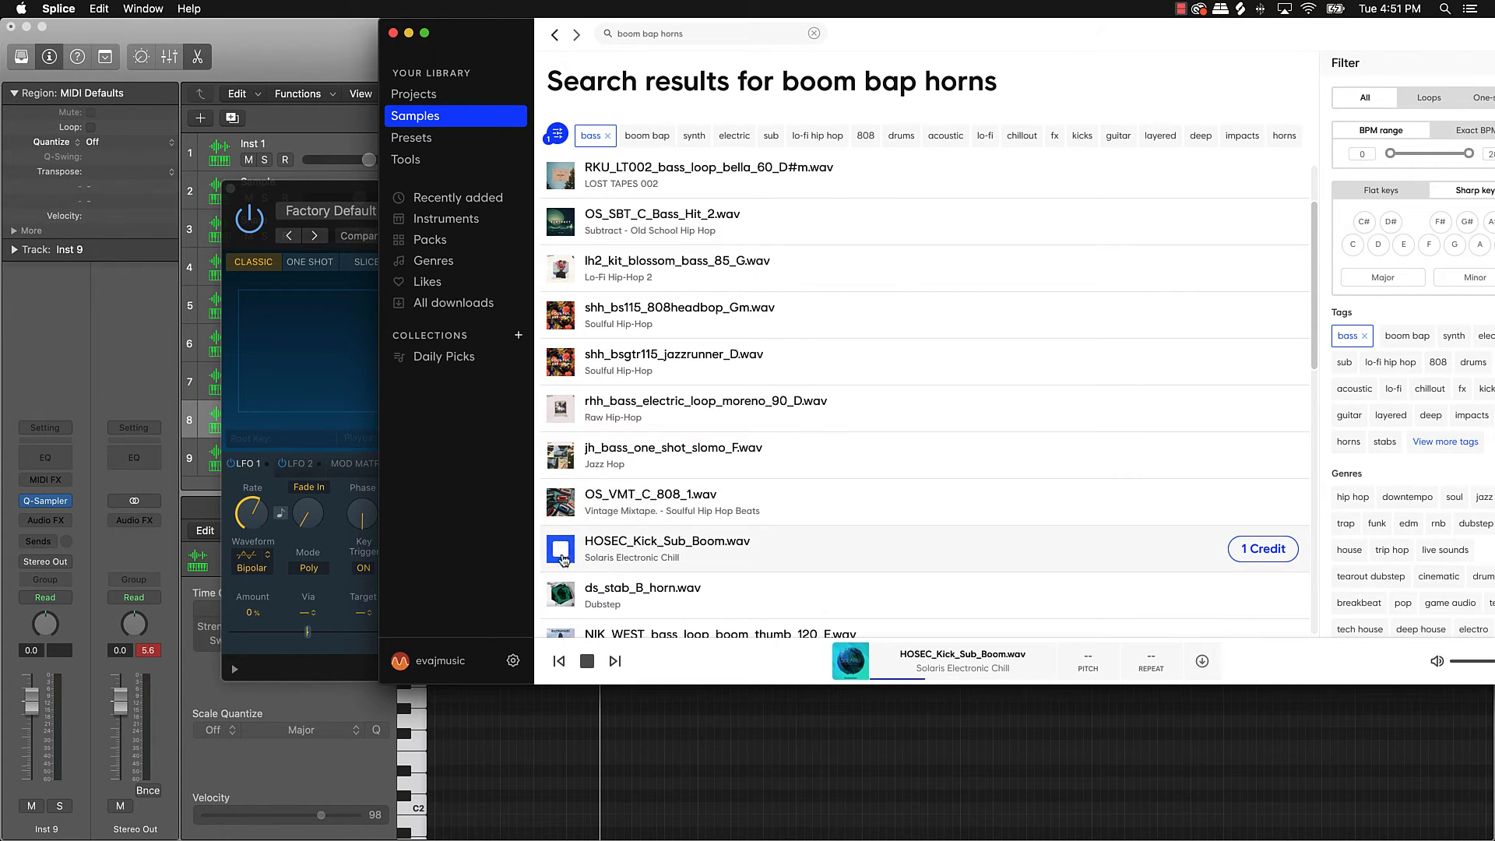
left_click(560, 596)
scroll(560, 596, "down", 3)
left_click(559, 529)
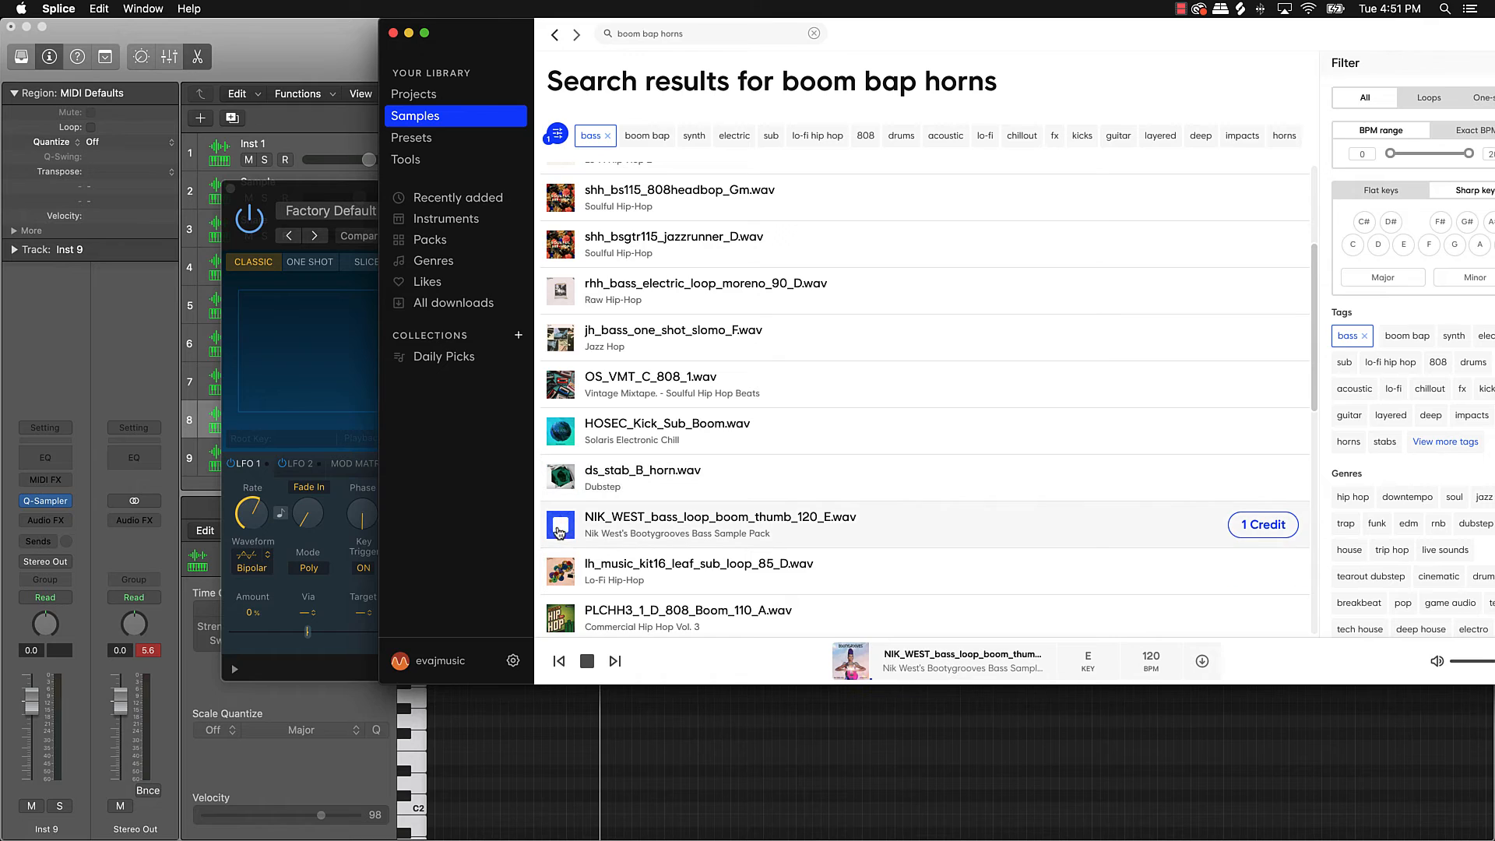
left_click(561, 567)
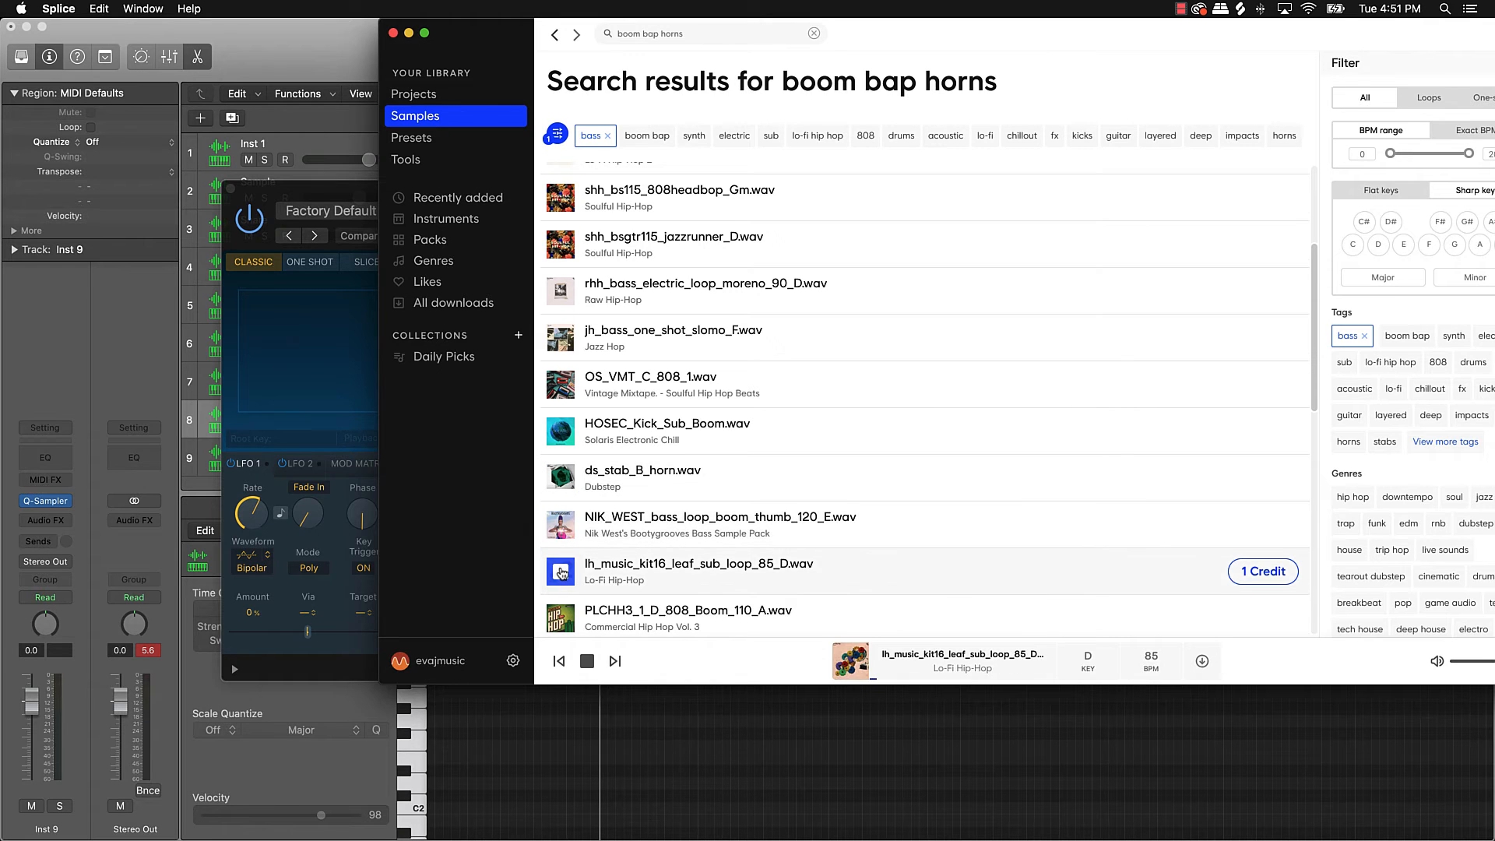
scroll(562, 545, "down", 3)
left_click(562, 519)
left_click(561, 562)
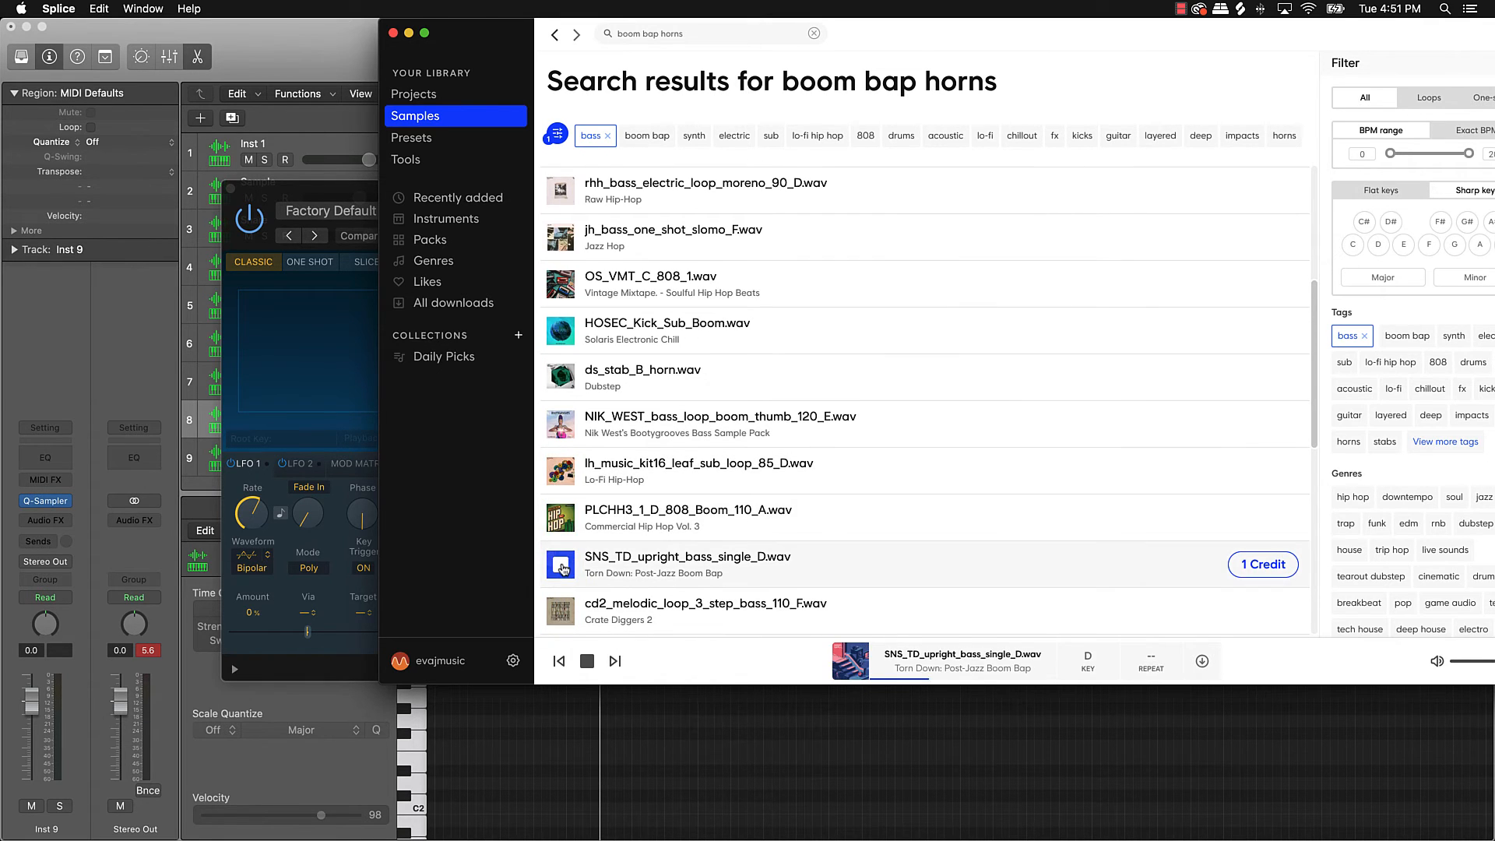
scroll(564, 568, "down", 3)
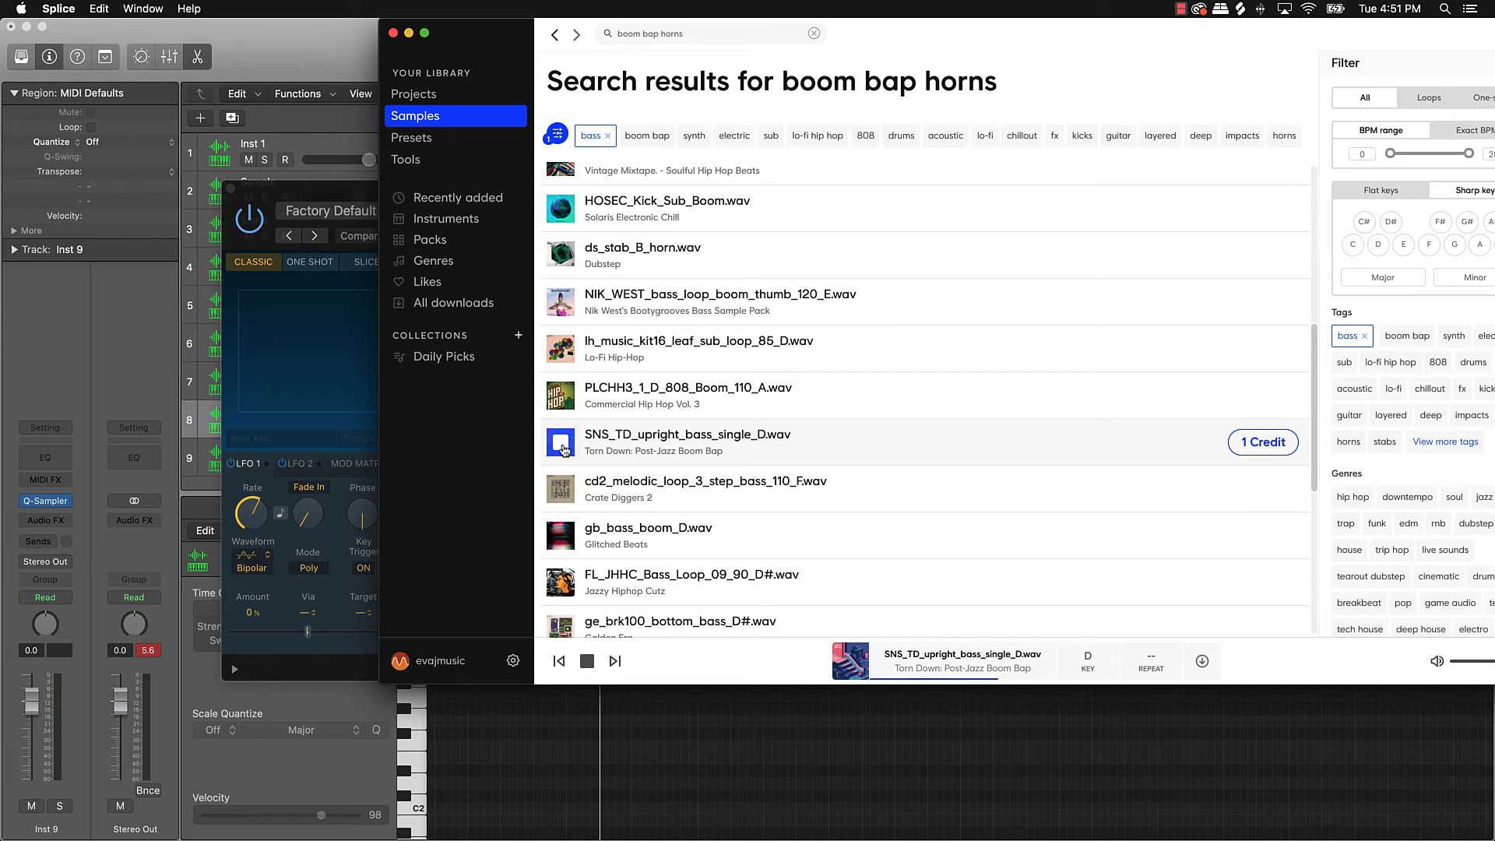
left_click(1242, 445)
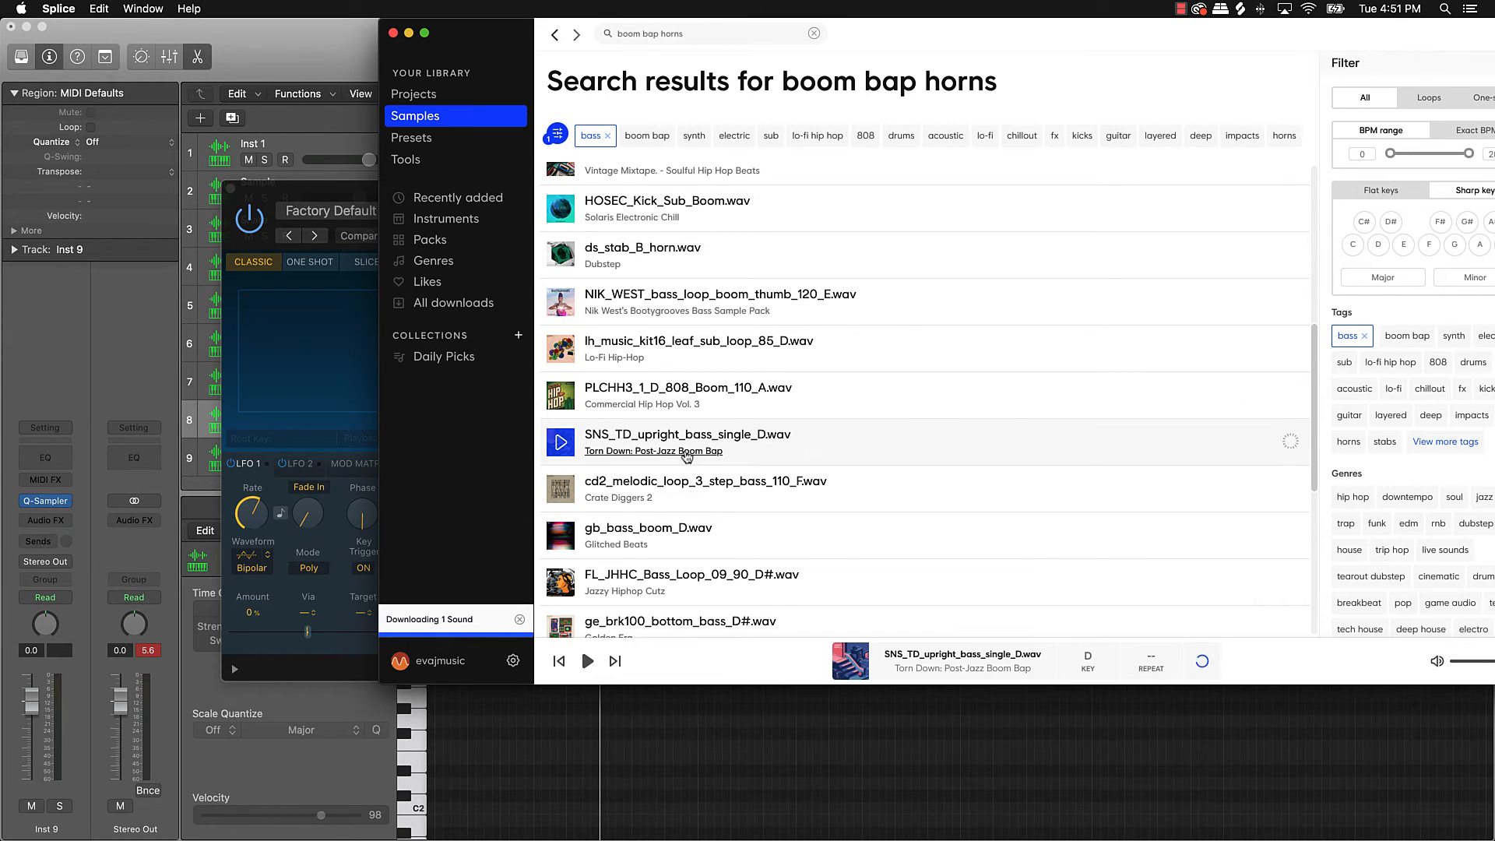
left_click_drag(560, 441, 364, 335)
Step: Back in Logic, show Musical Typing, close Quick Sampler and audition the upright bass notes
left_click(408, 34)
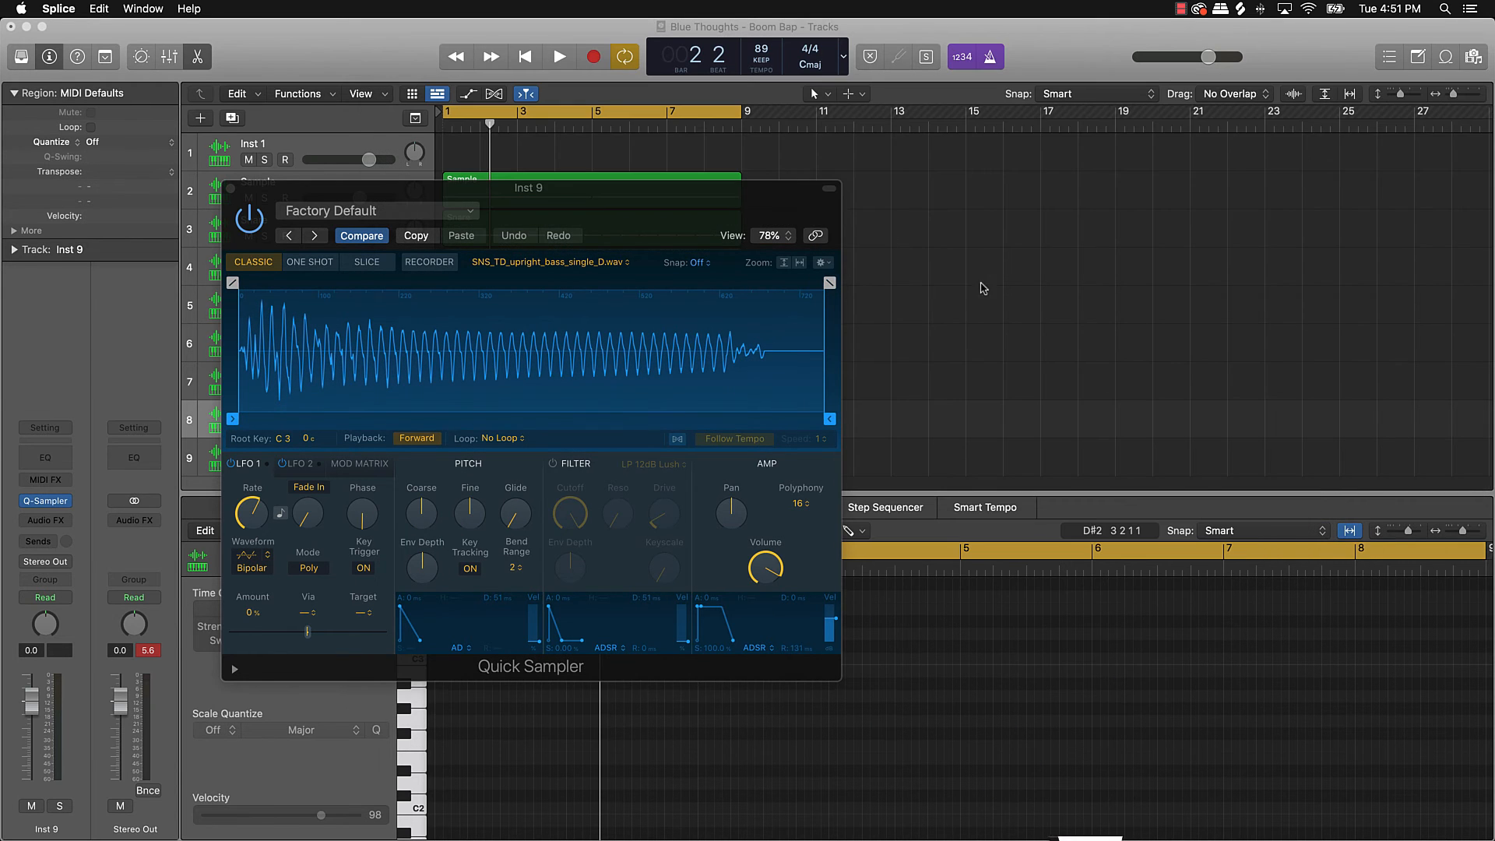
key("super+k")
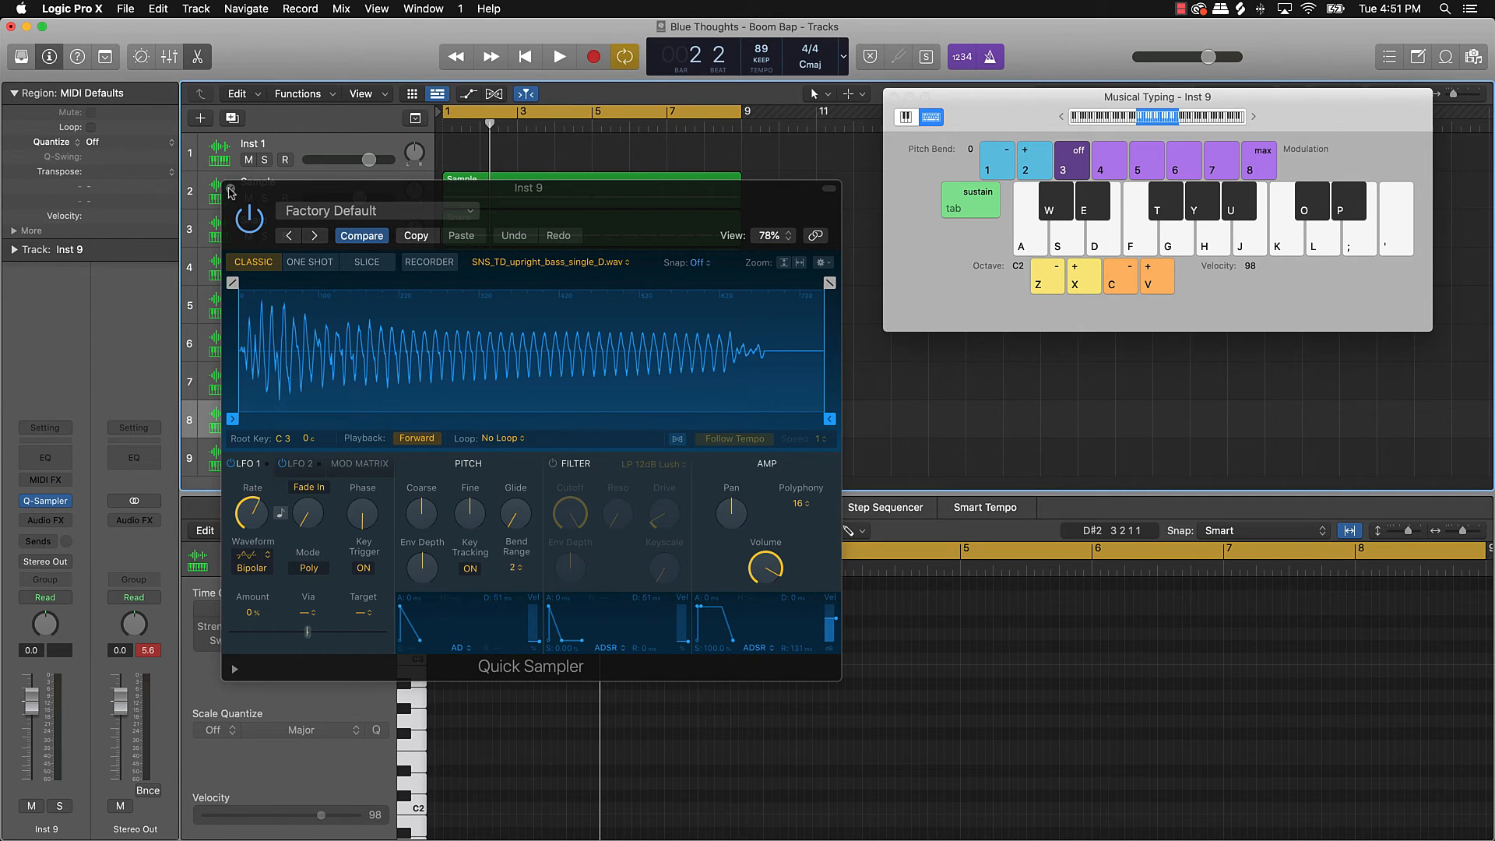
left_click(232, 190)
key("f")
key("f")
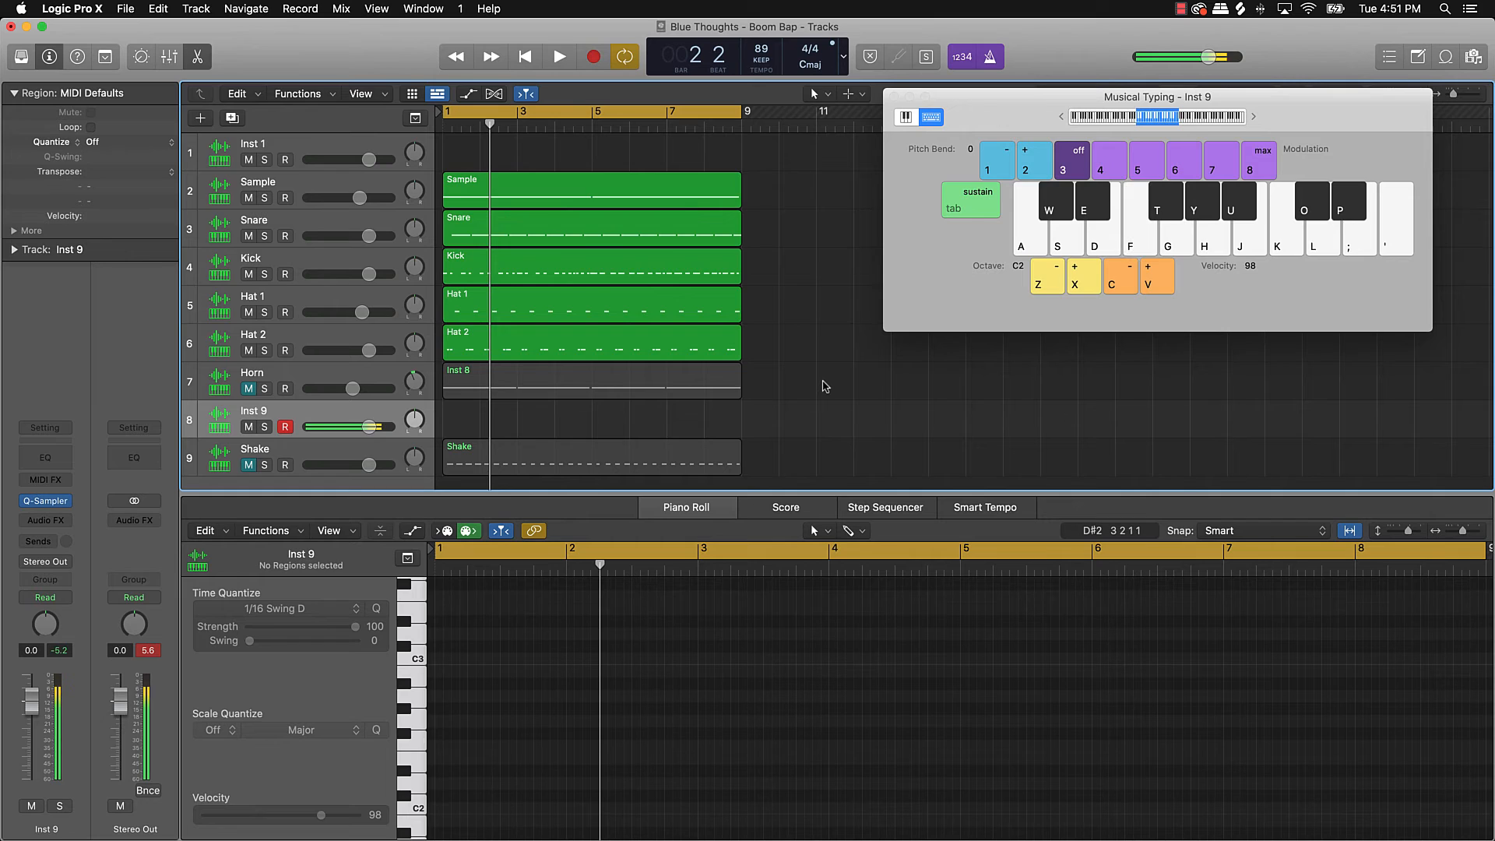
key("space")
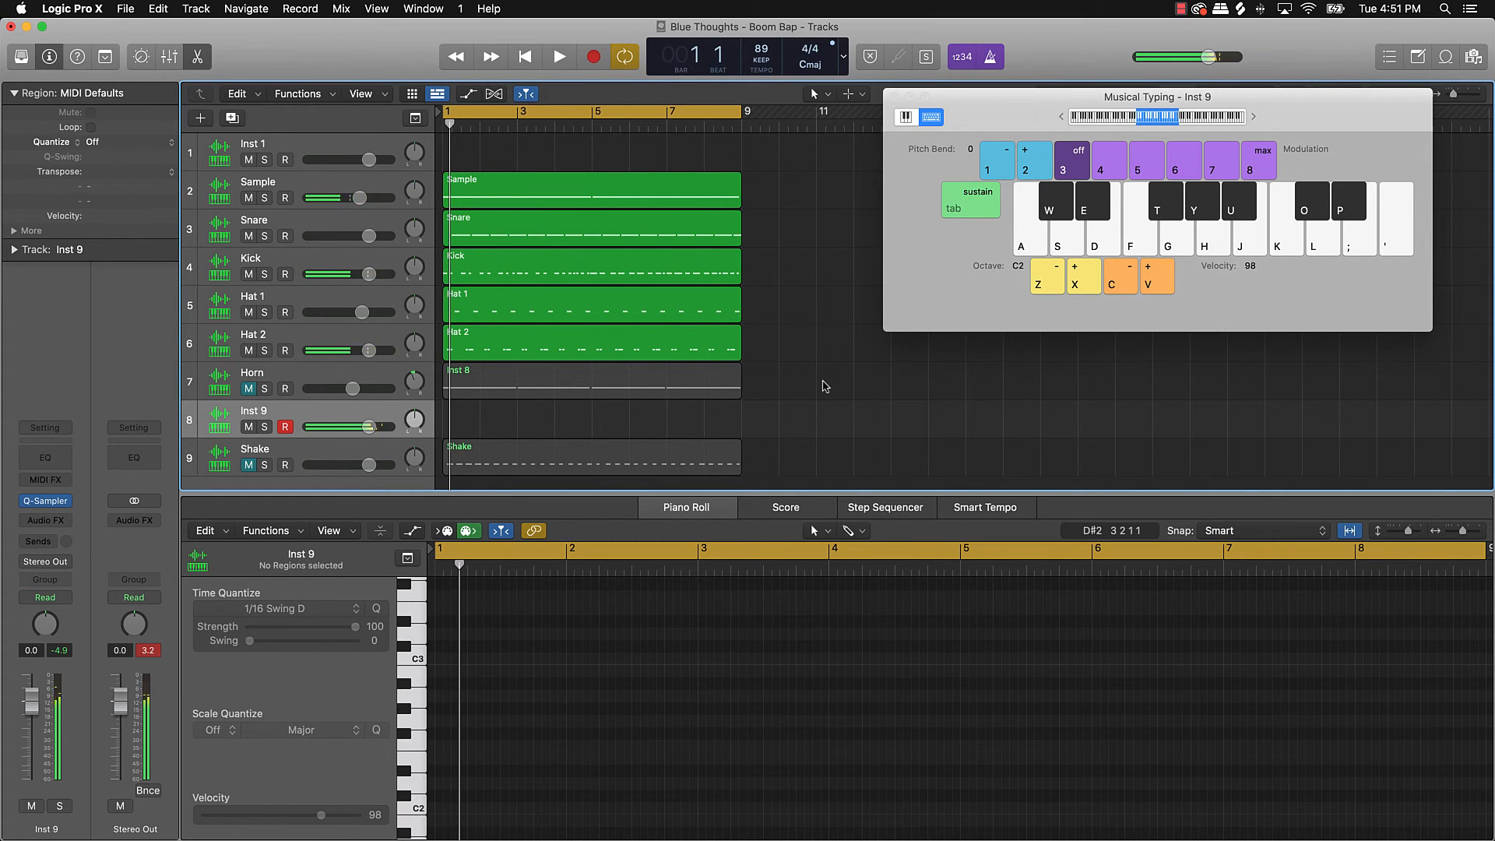
key("y")
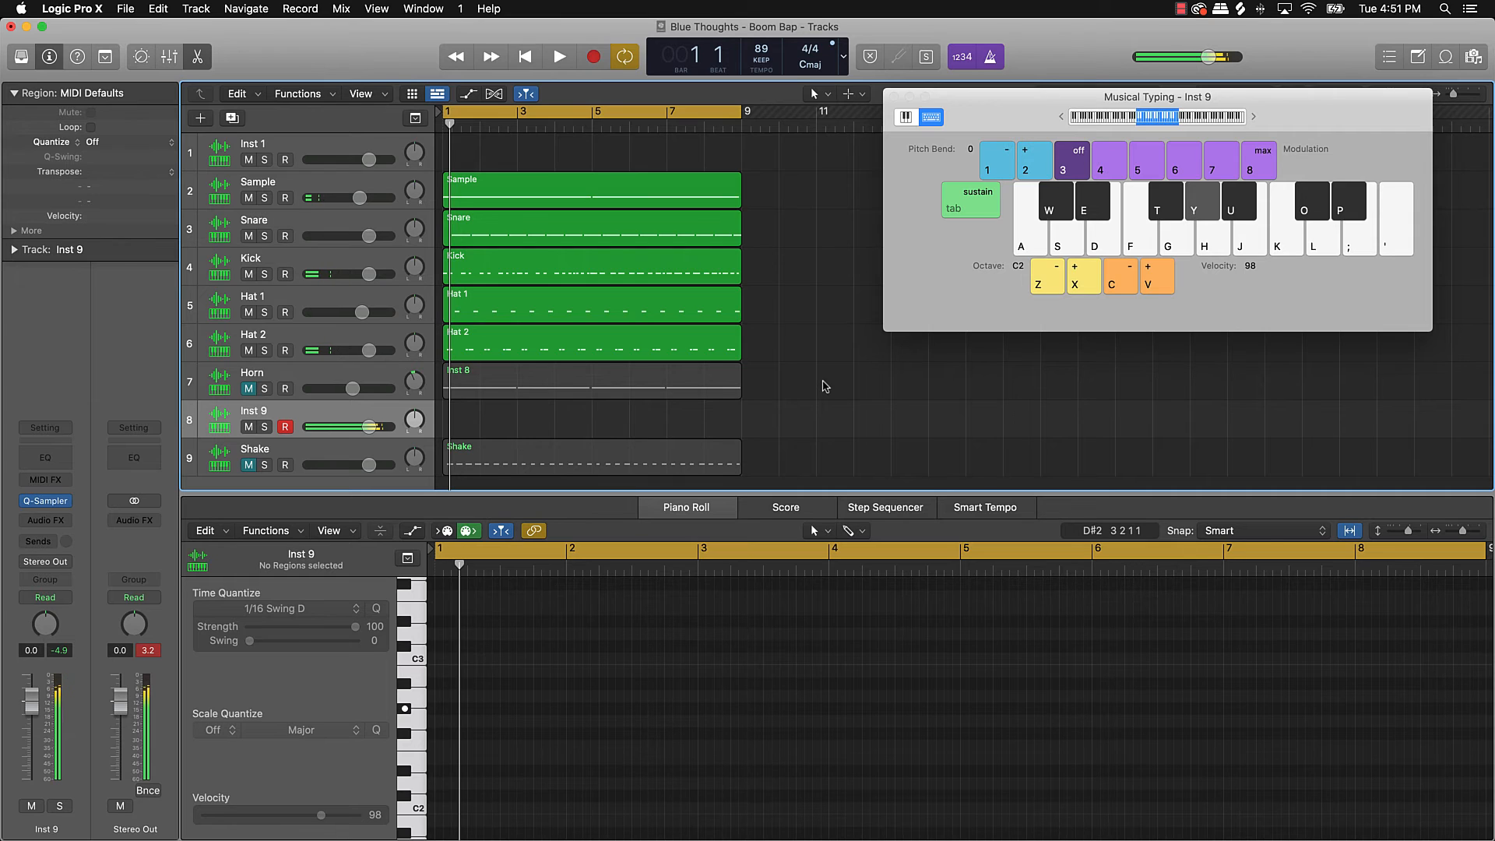
key("e")
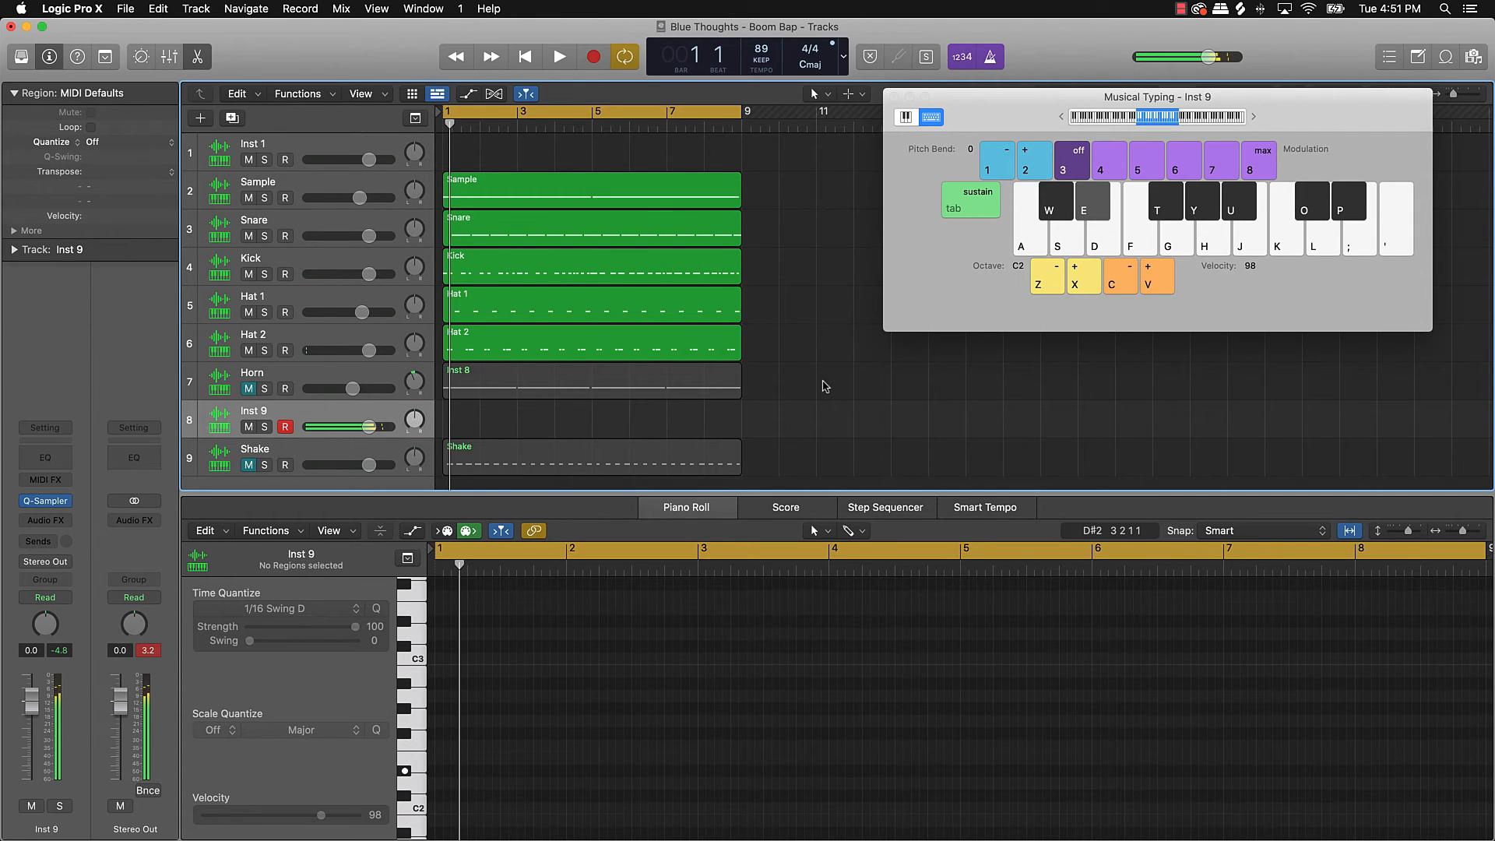
Step: Play Y, E, J and U bass notes along with the beat, then start recording on Inst 9
key("space")
key("y")
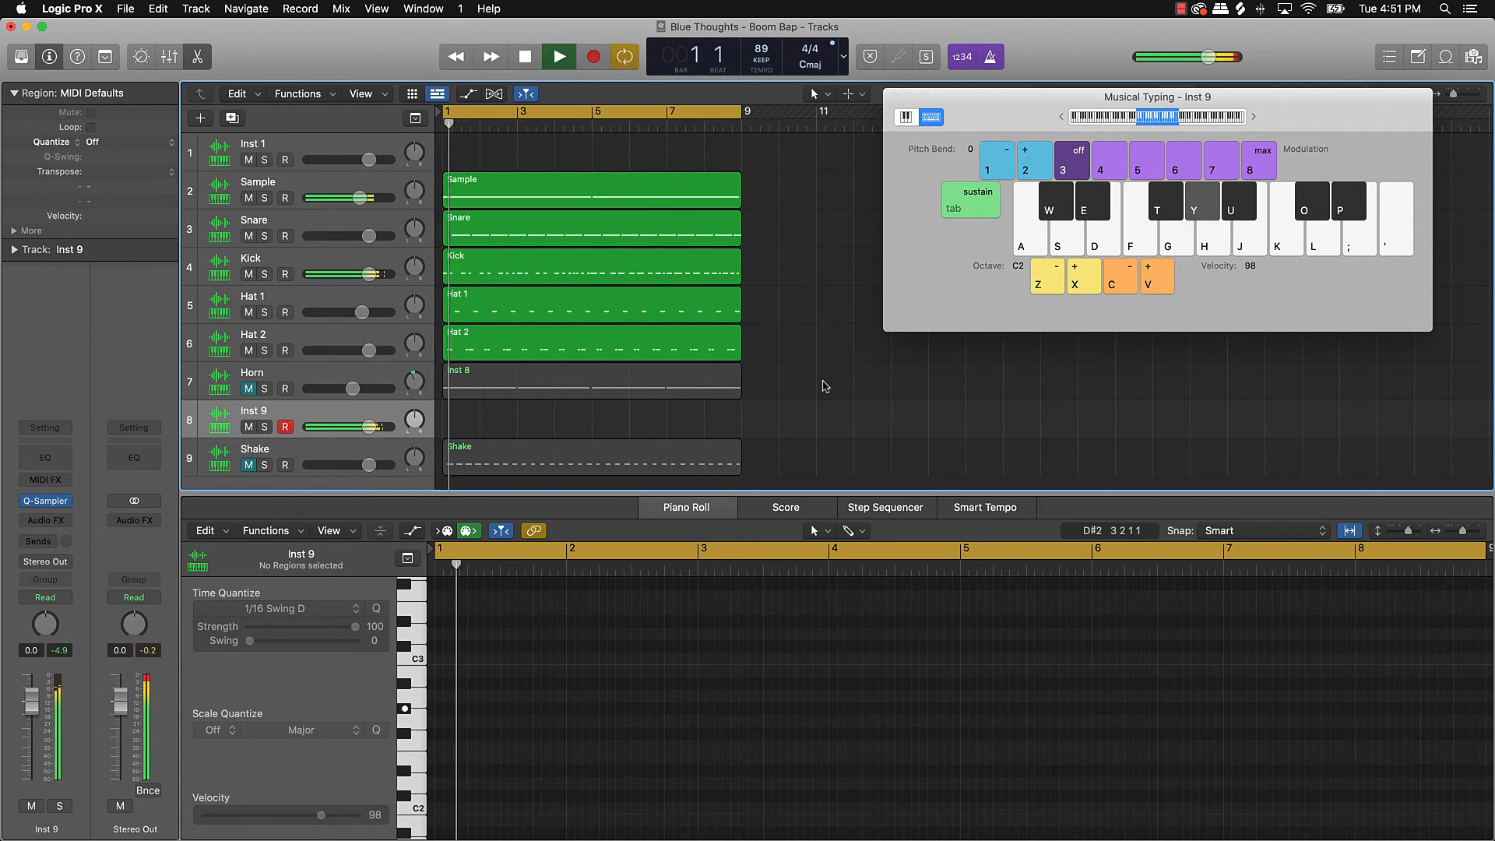
key("y")
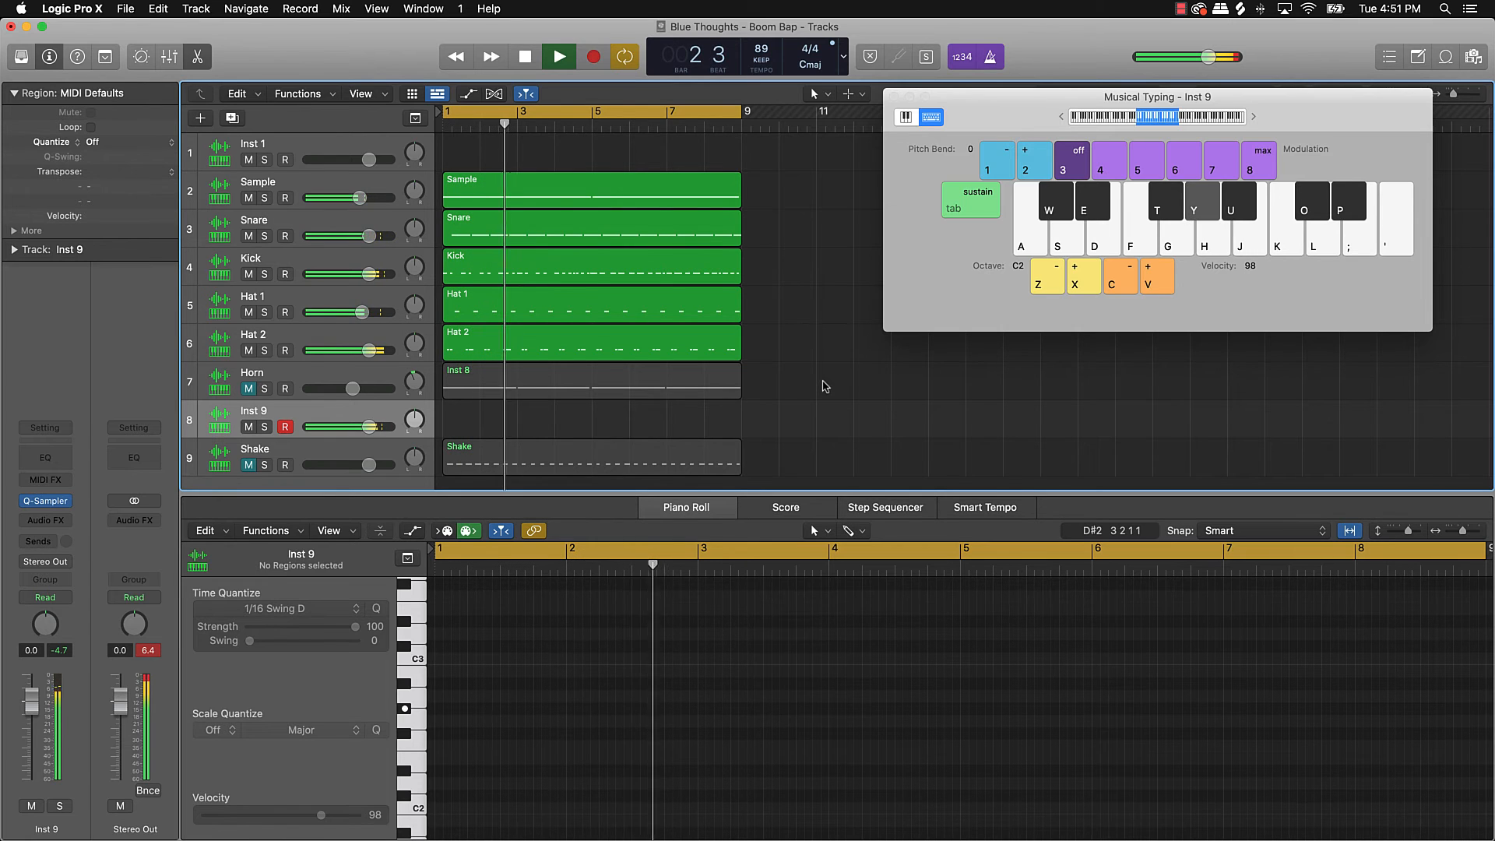
key("y")
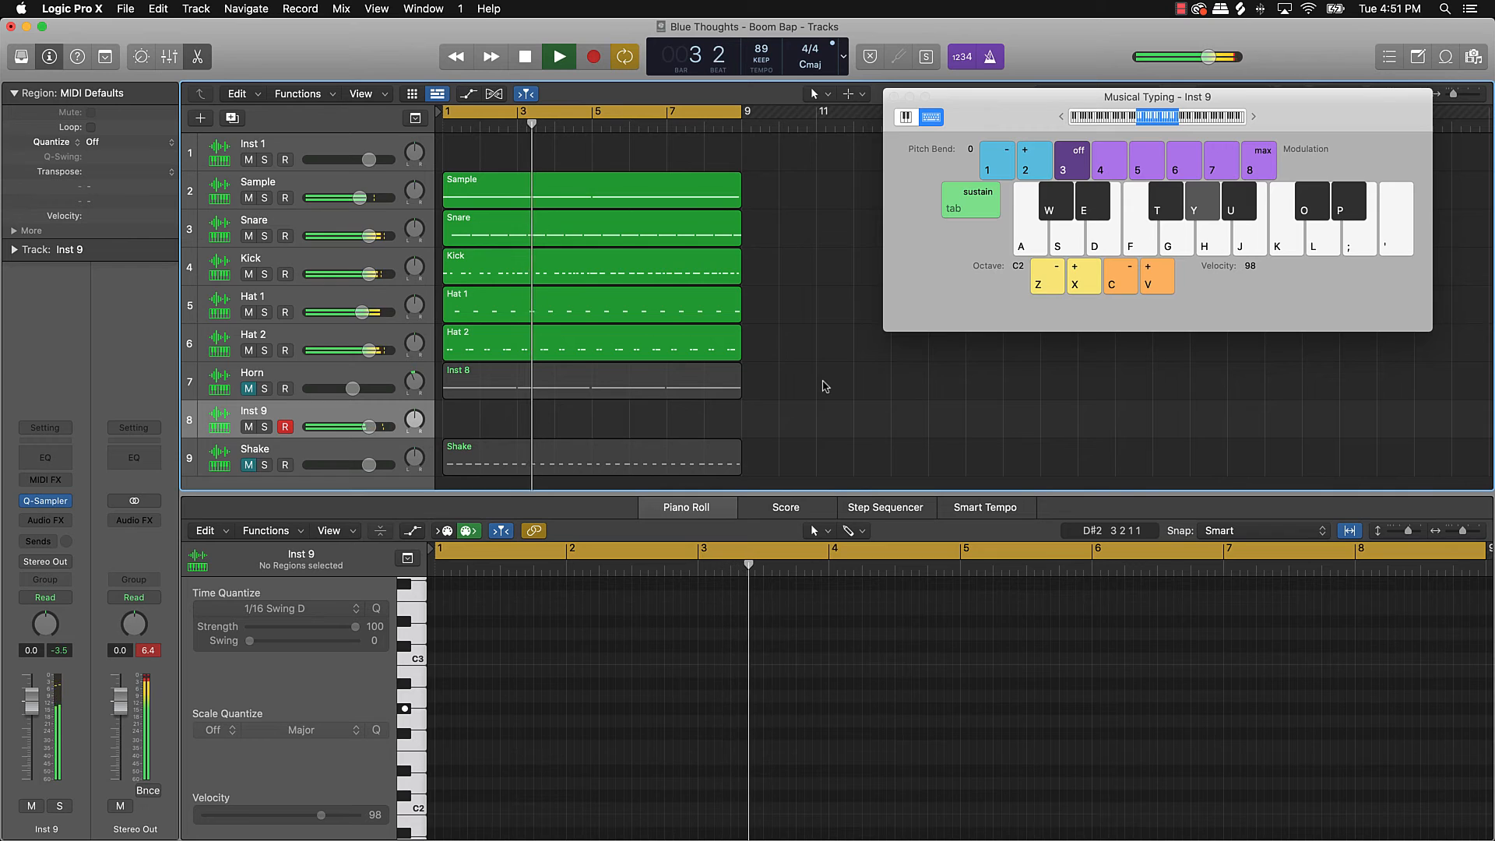
key("e")
key("j")
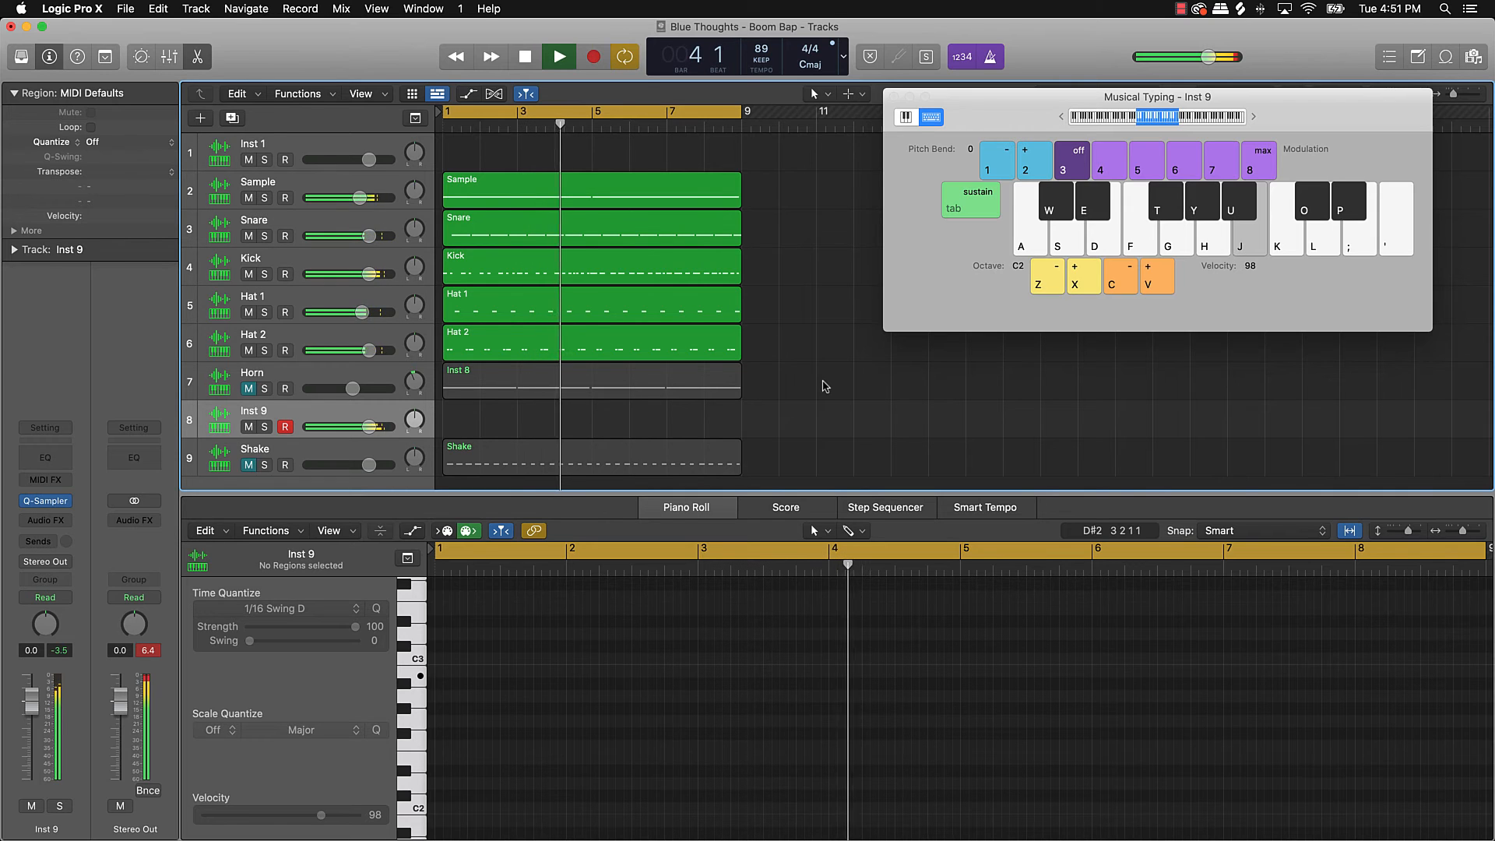
key("u")
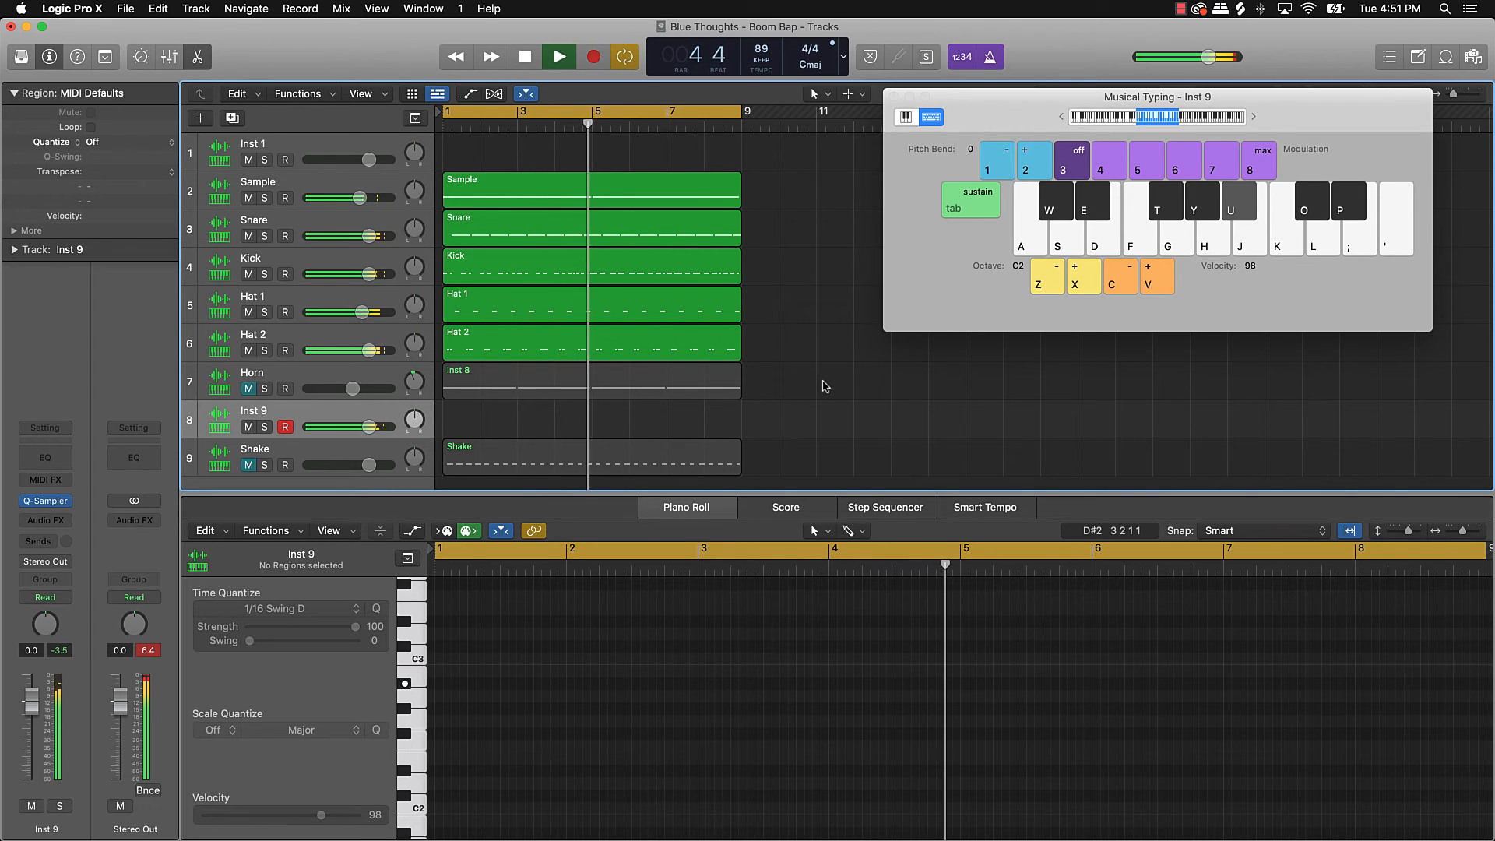
key("y")
key("u")
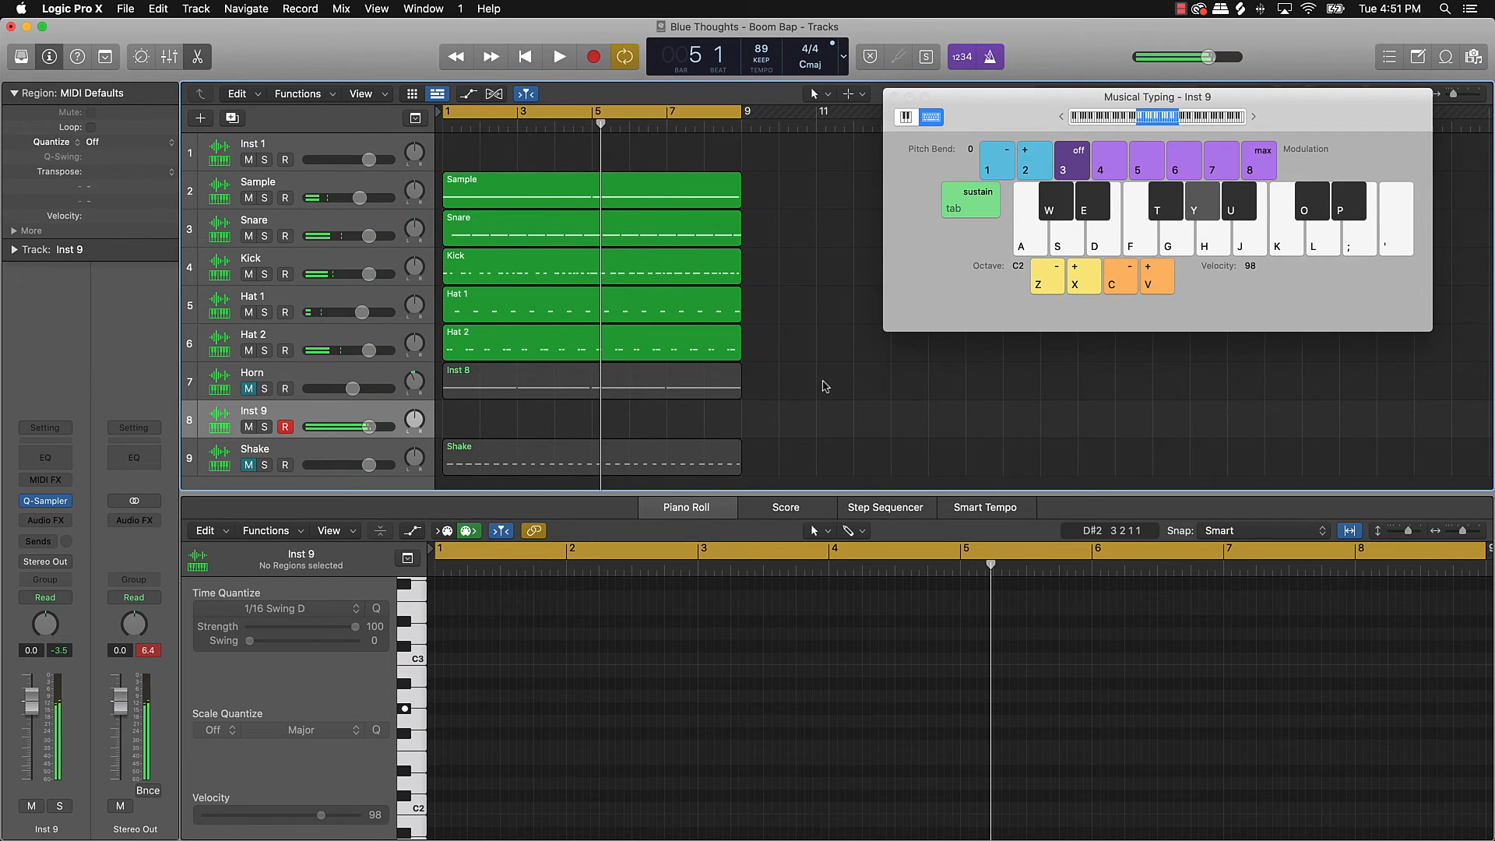
key("e")
key("y")
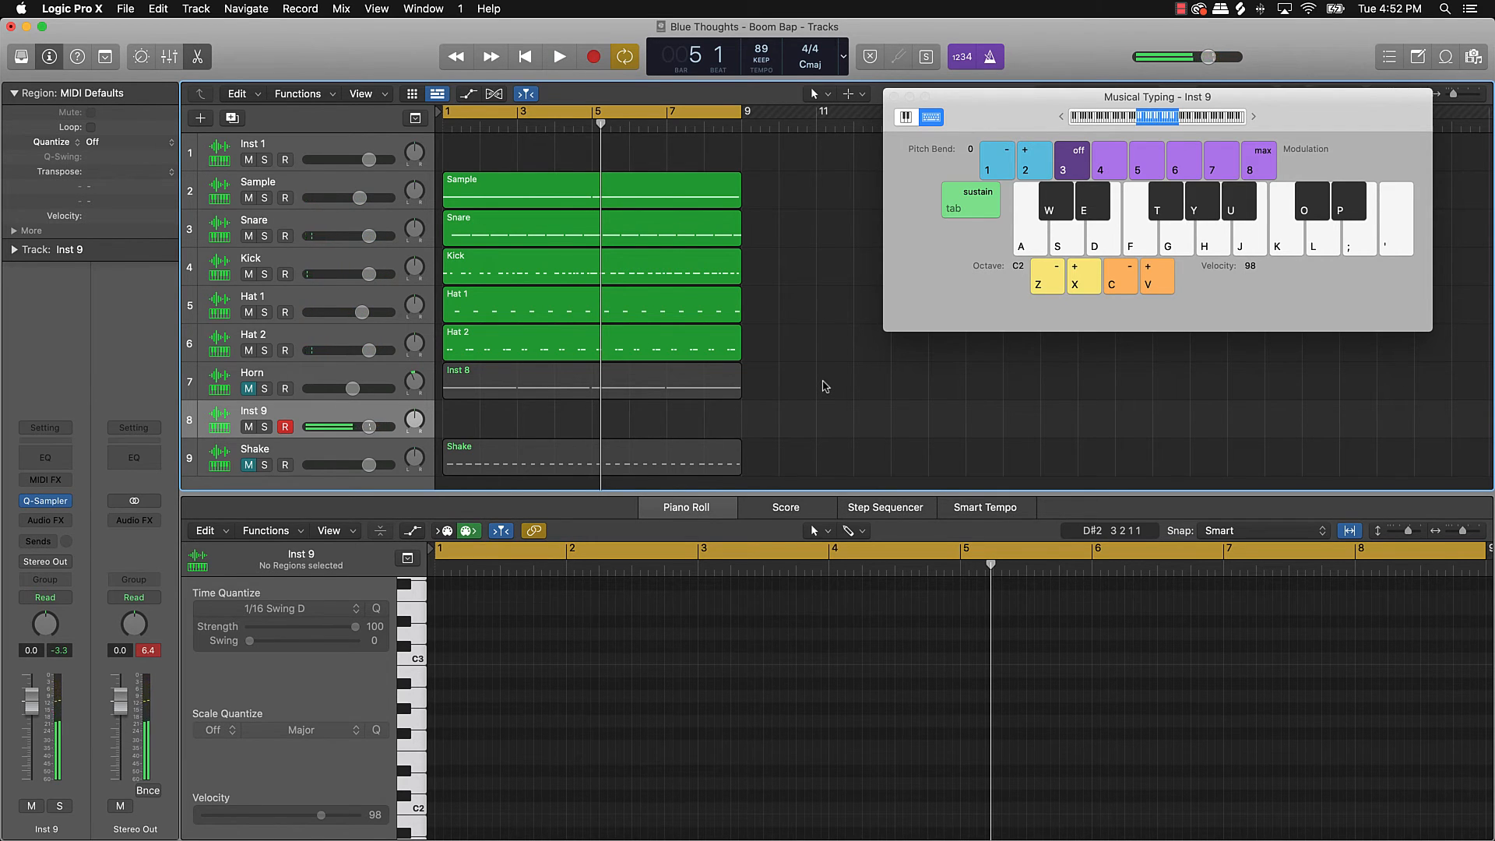
key("r")
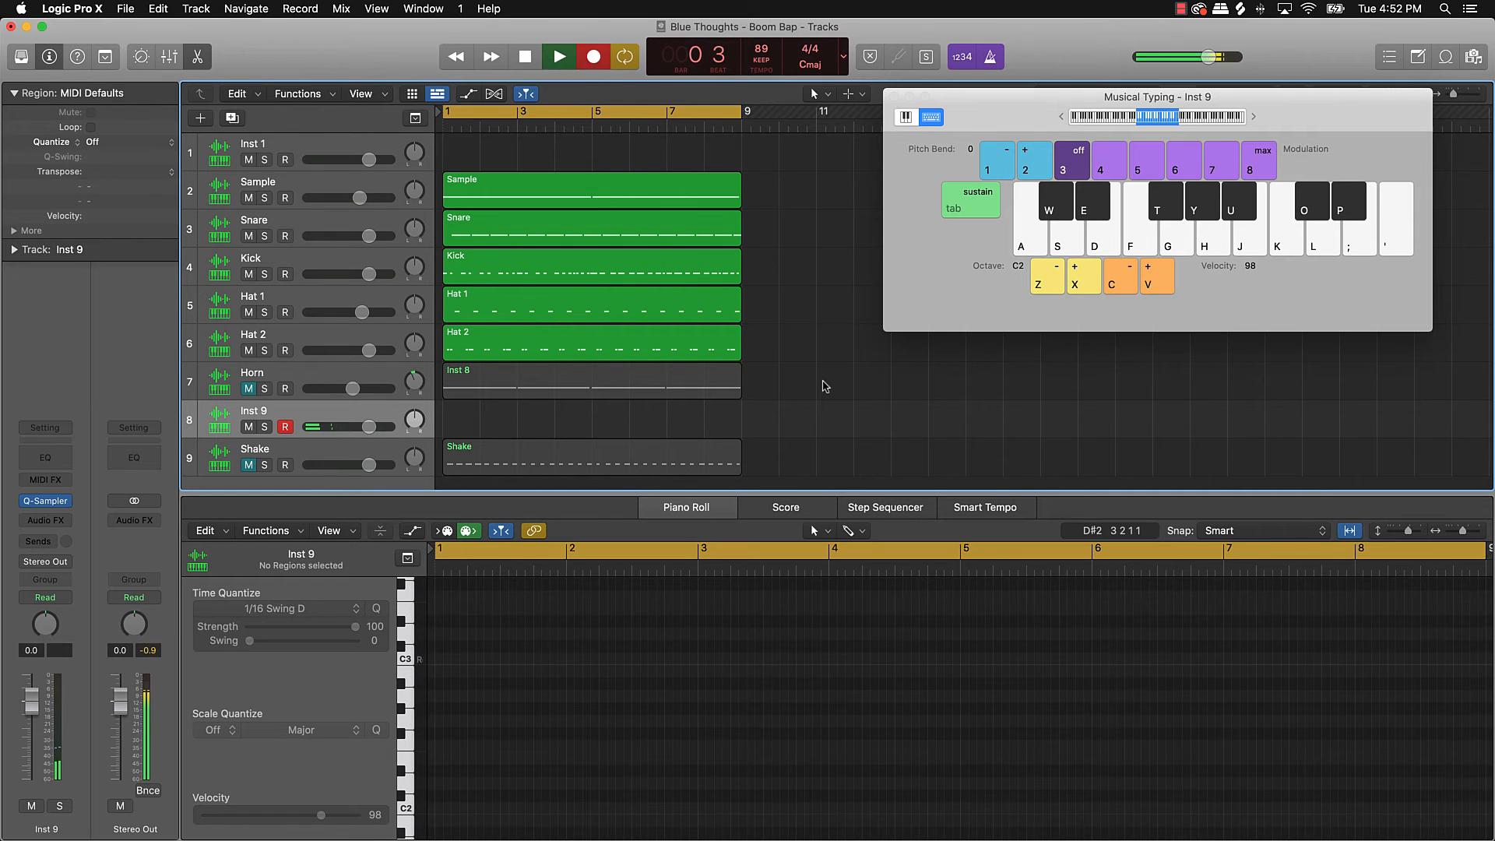
Step: Record the first Inst 9 phrase: G#2 notes with D#2 accents, ending on D#2, B2, A#2
key("y")
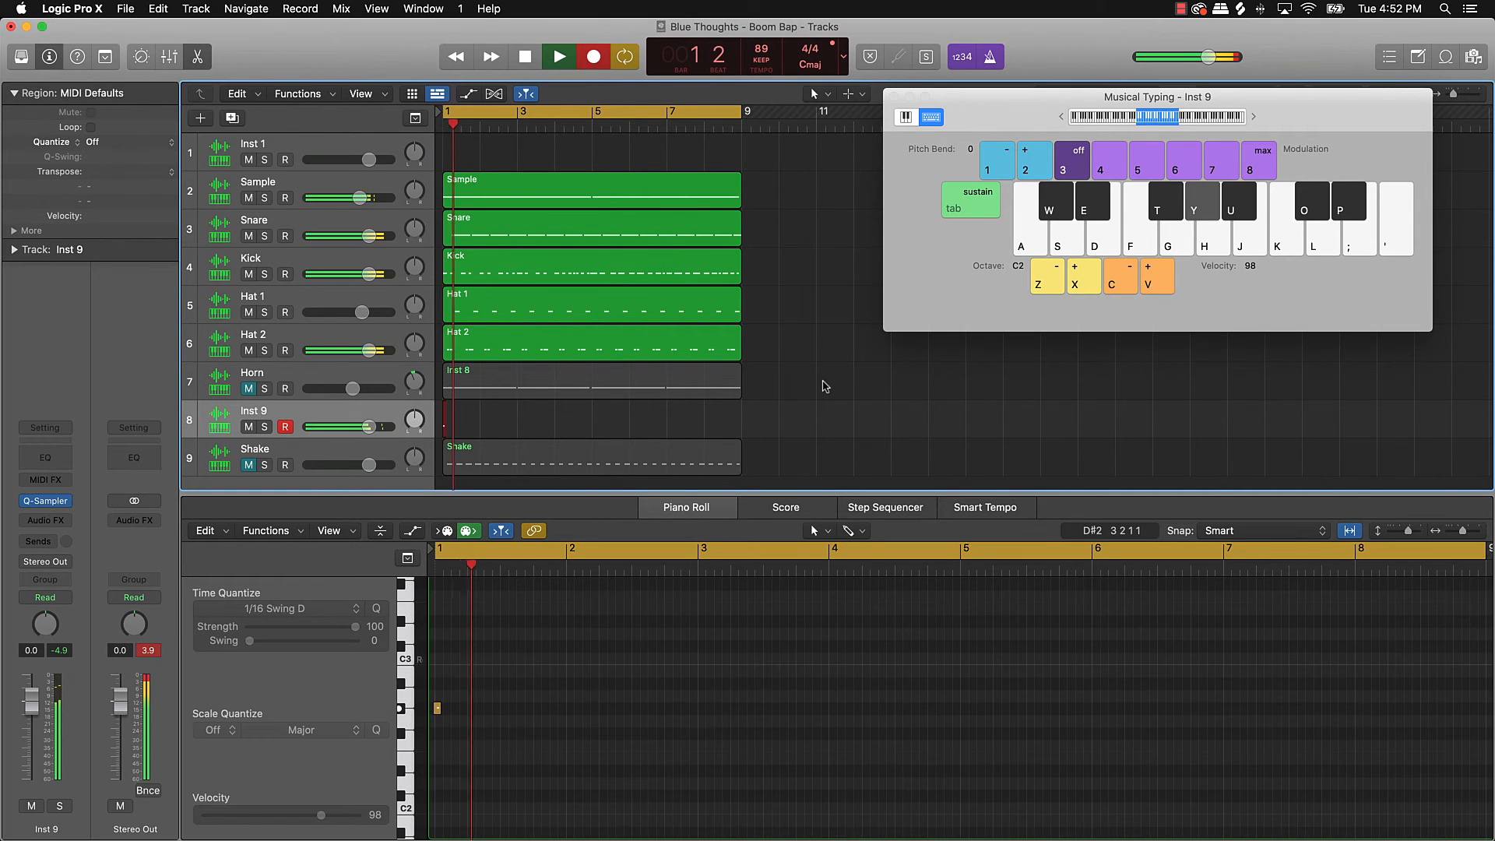
key("y")
key("e")
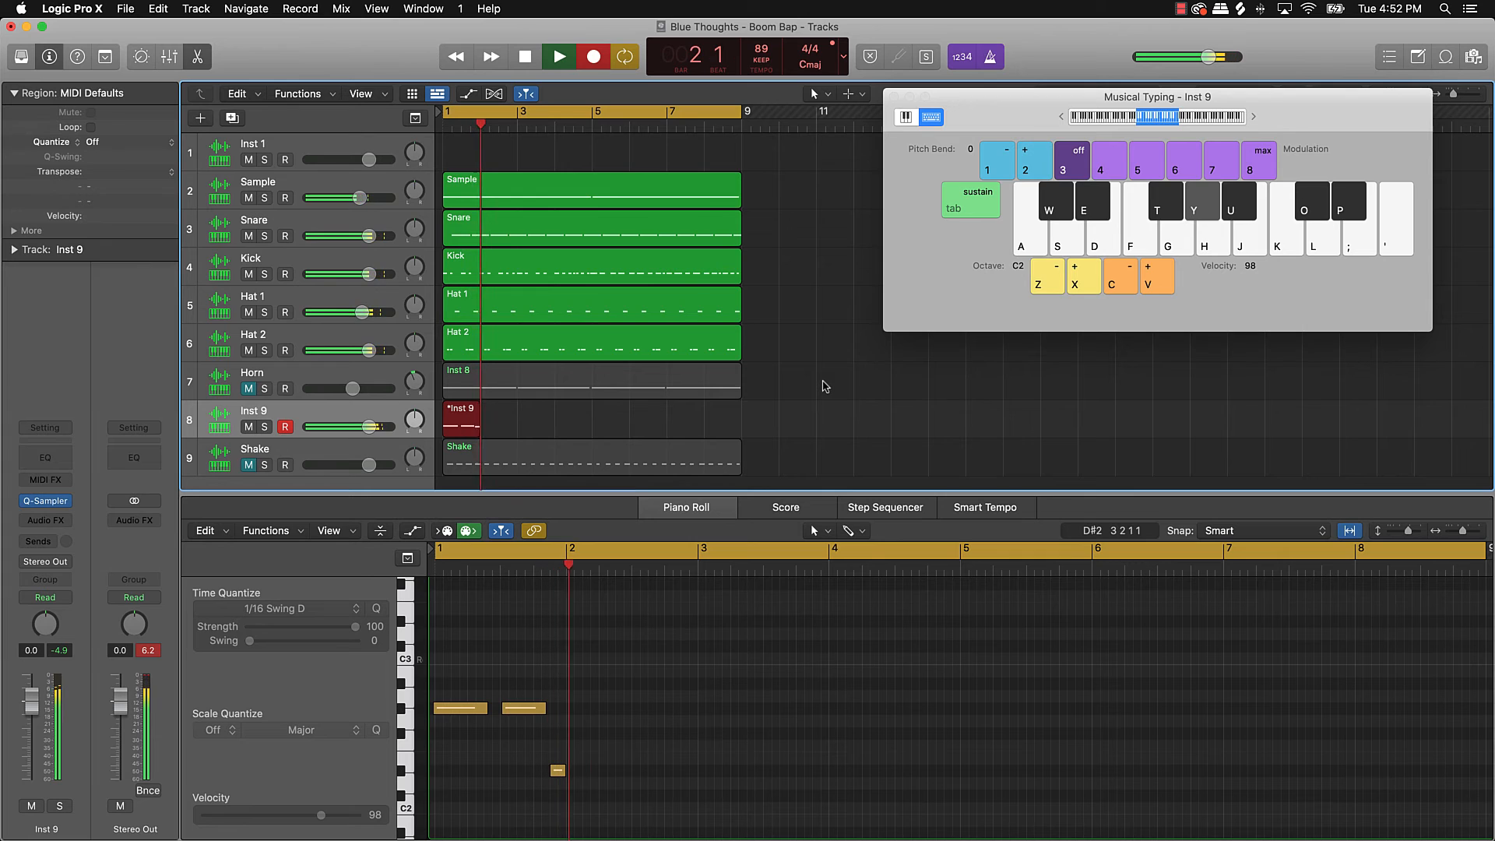
key("y")
key("y")
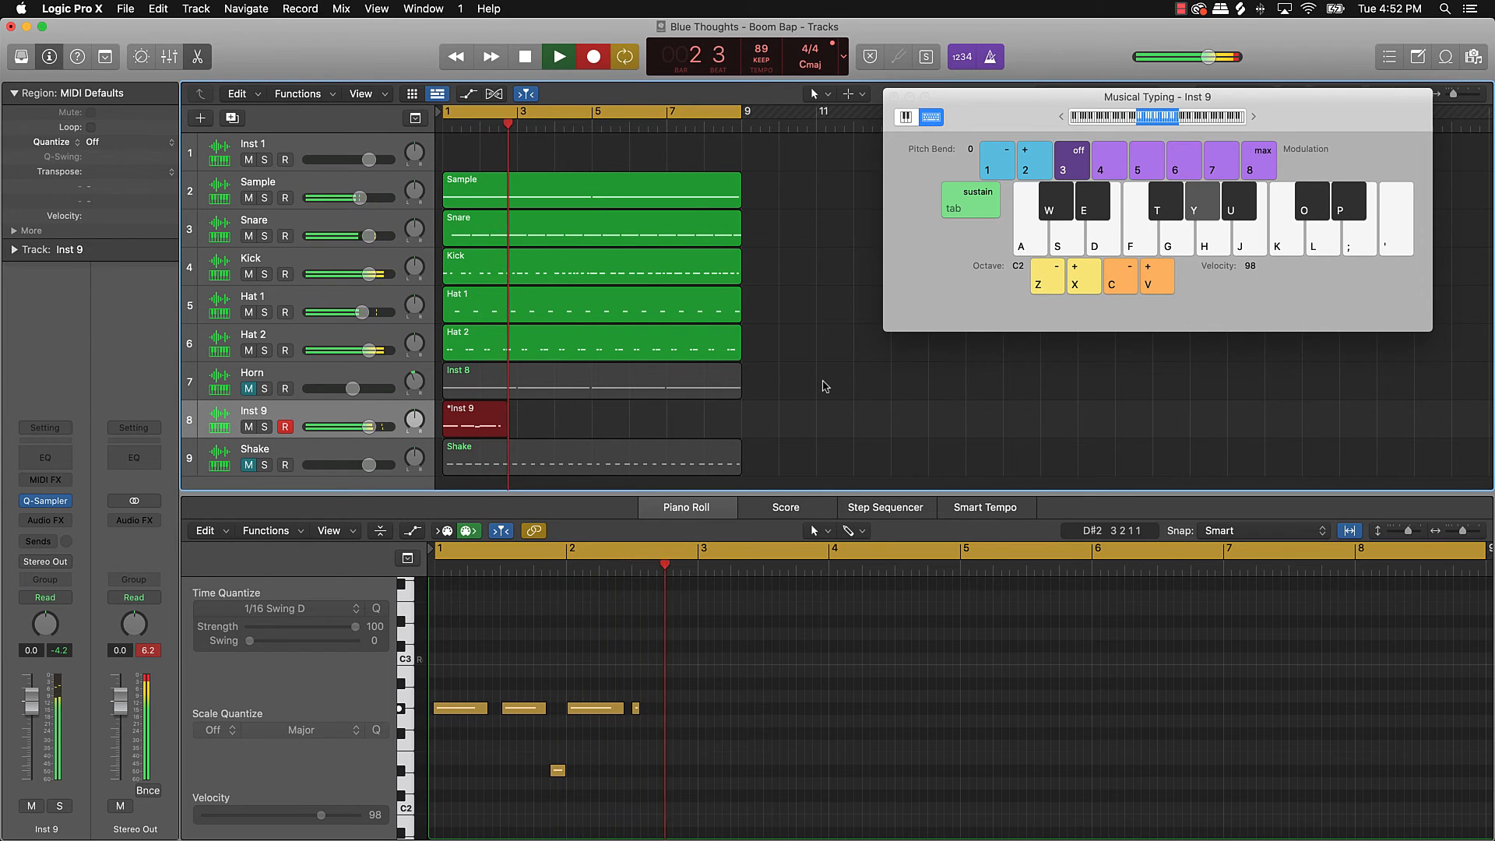
key("e")
key("y")
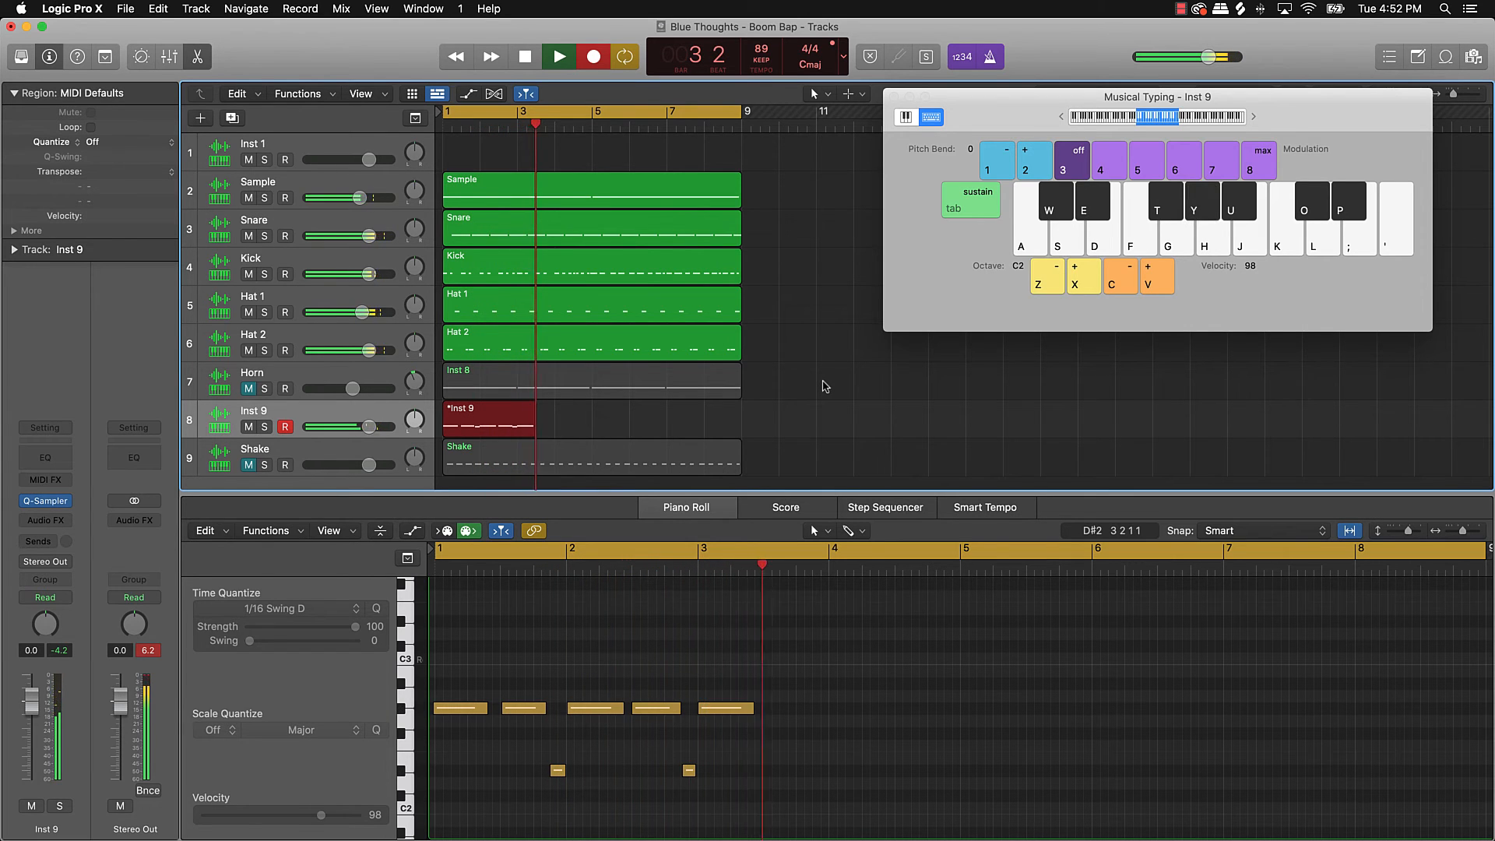
key("y")
key("e")
key("j")
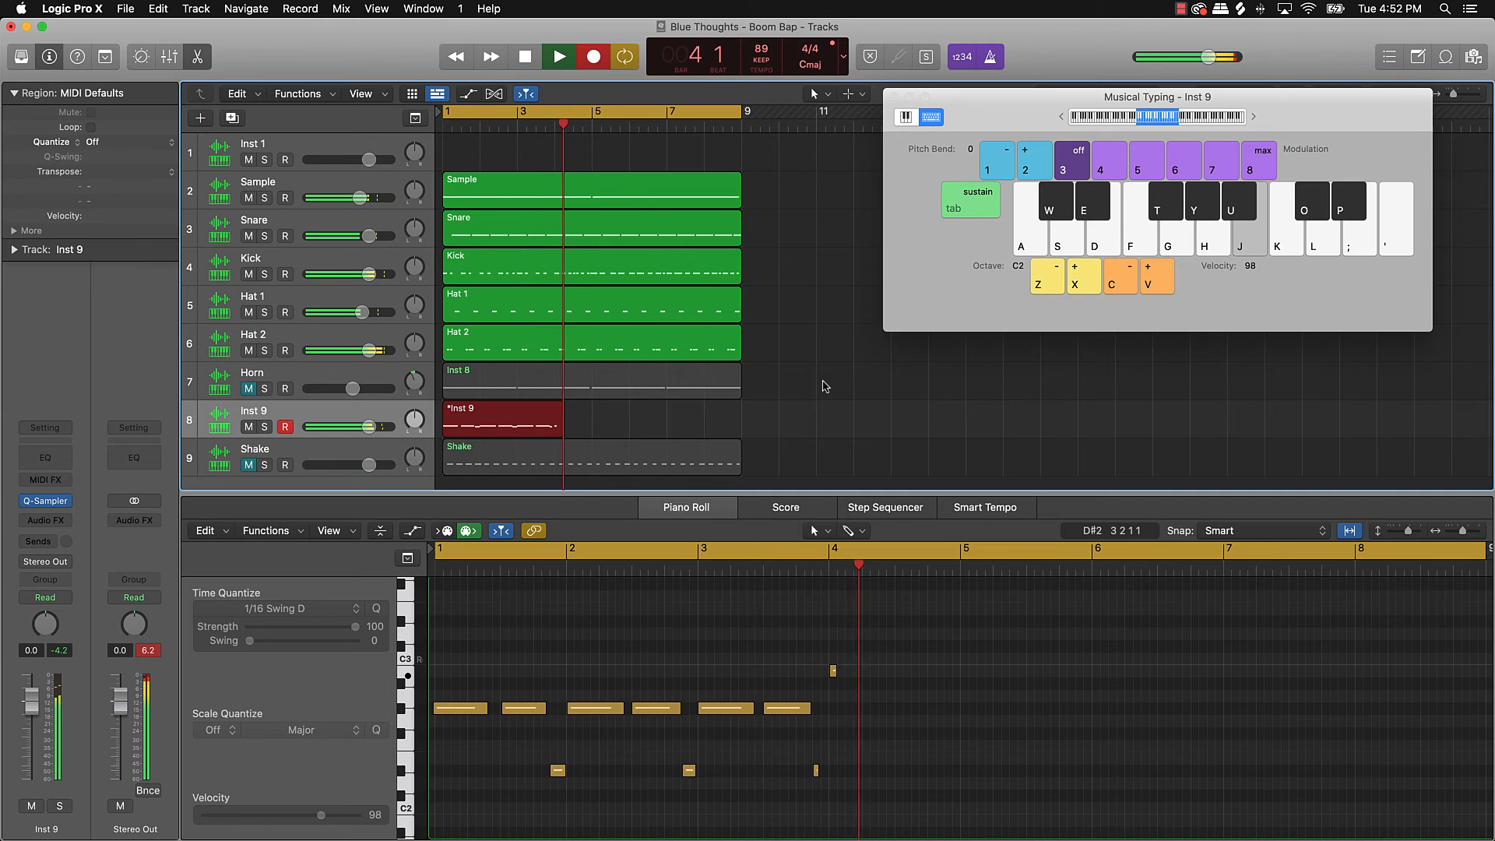
key("u")
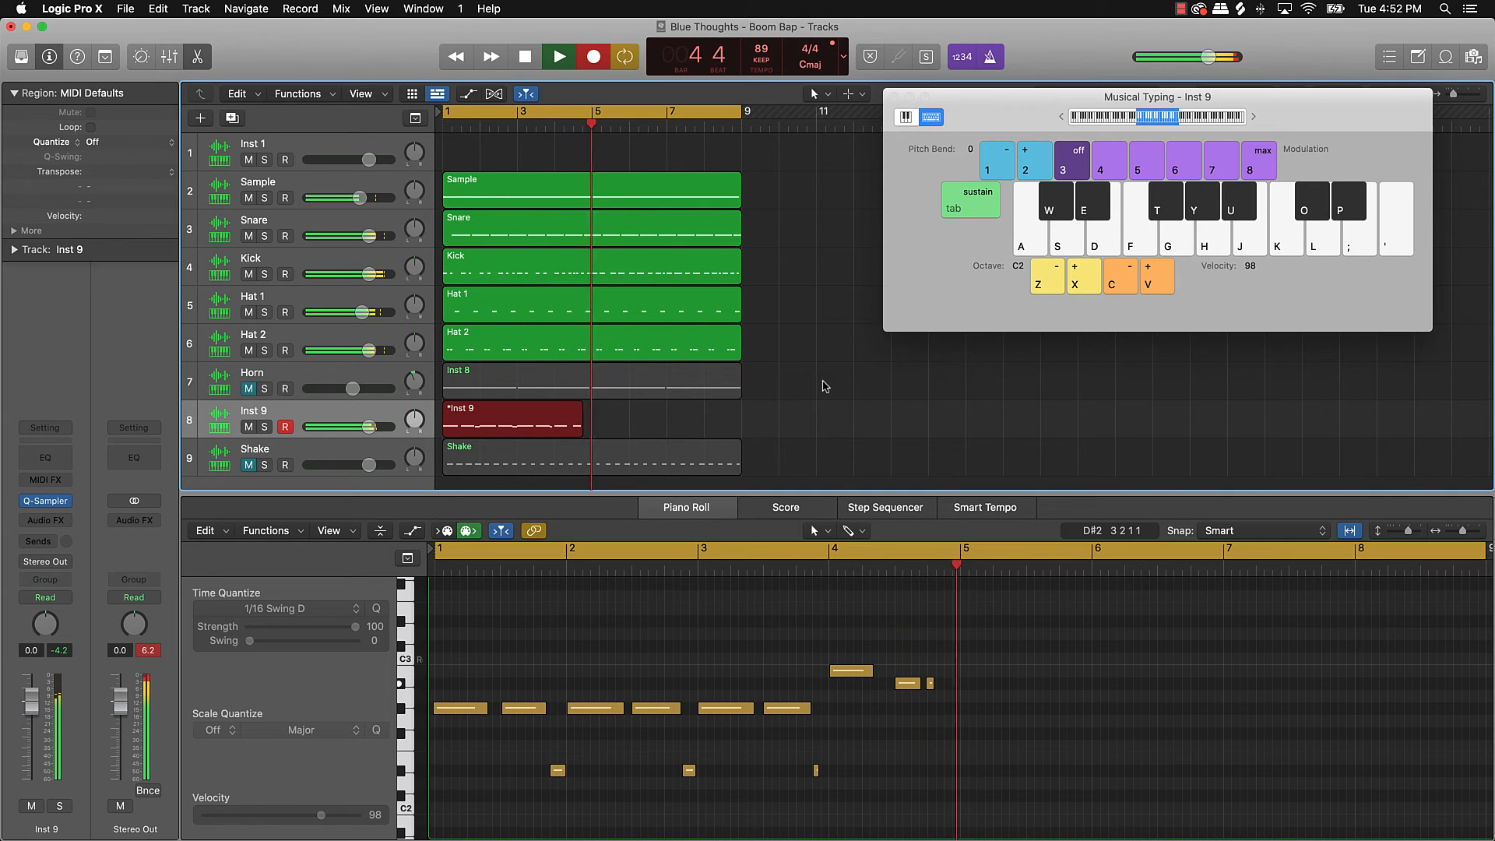
Step: Record the second phrase of G#2 and D#2 notes closing on B2 and A#2, then stop
key("y")
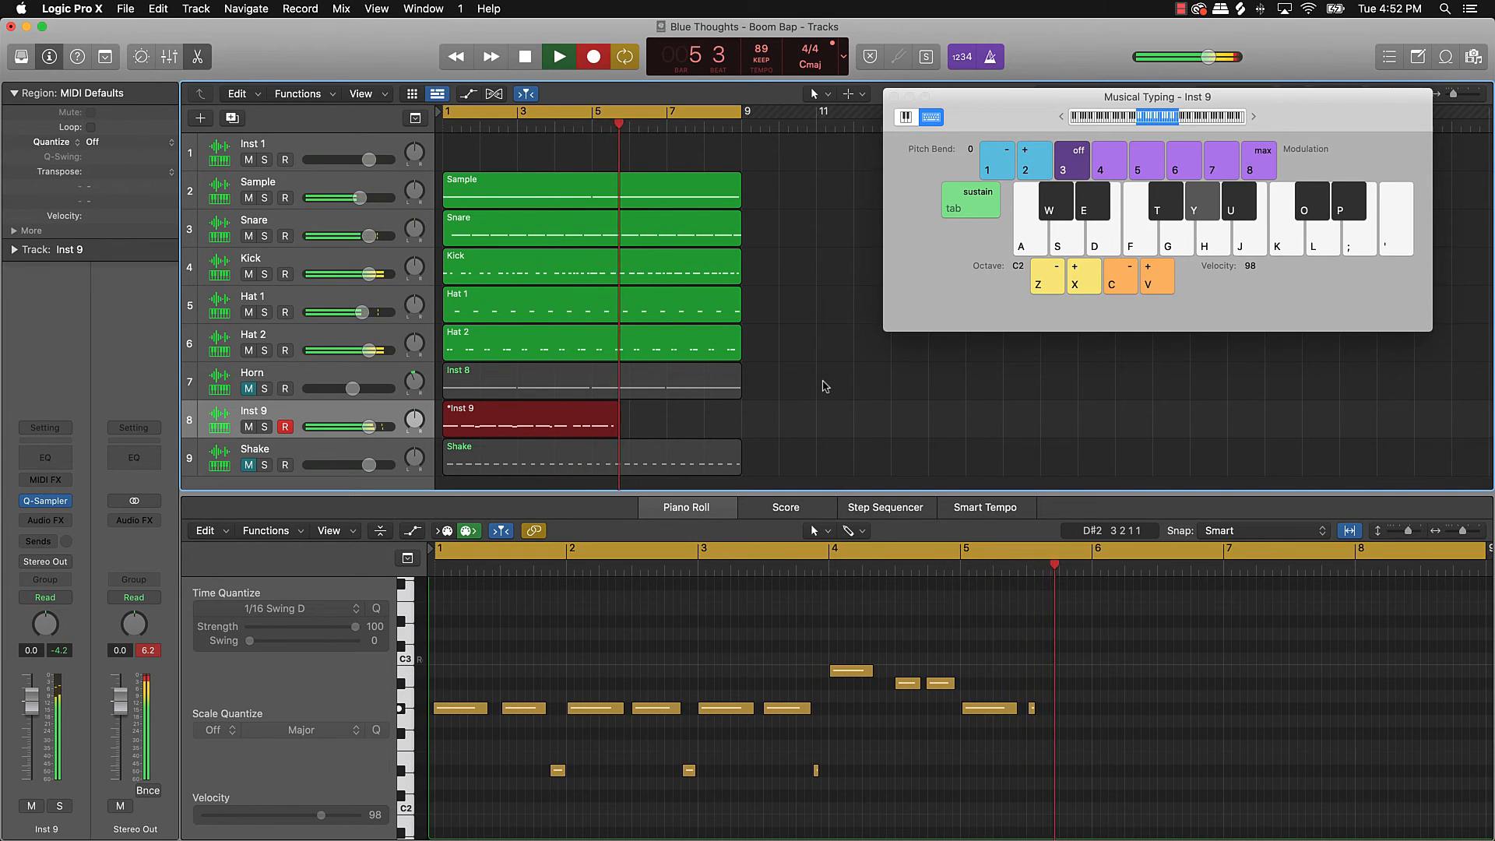
key("e")
key("y")
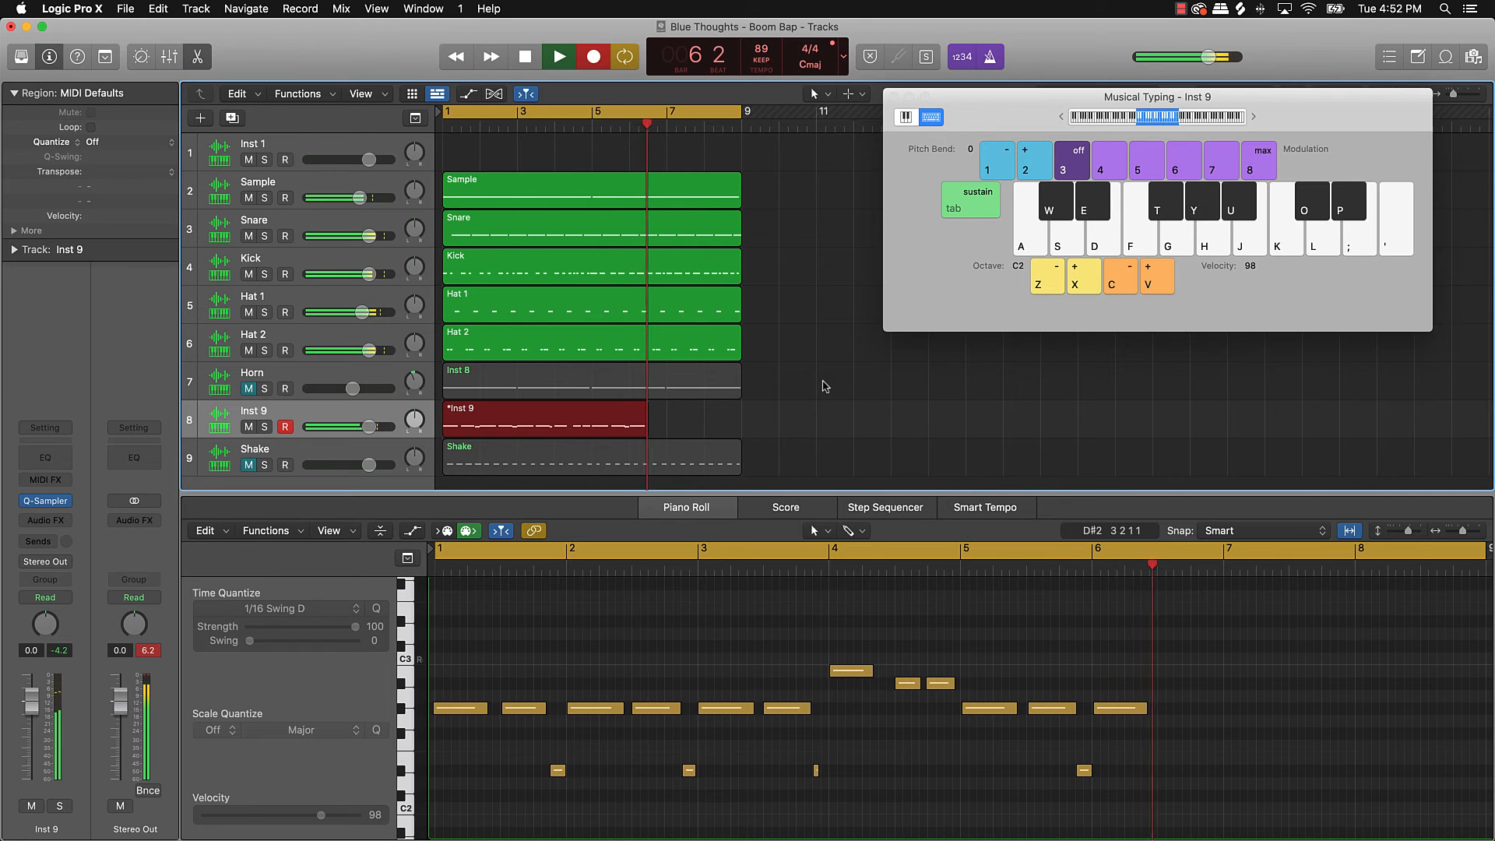
key("y")
key("e")
key("y")
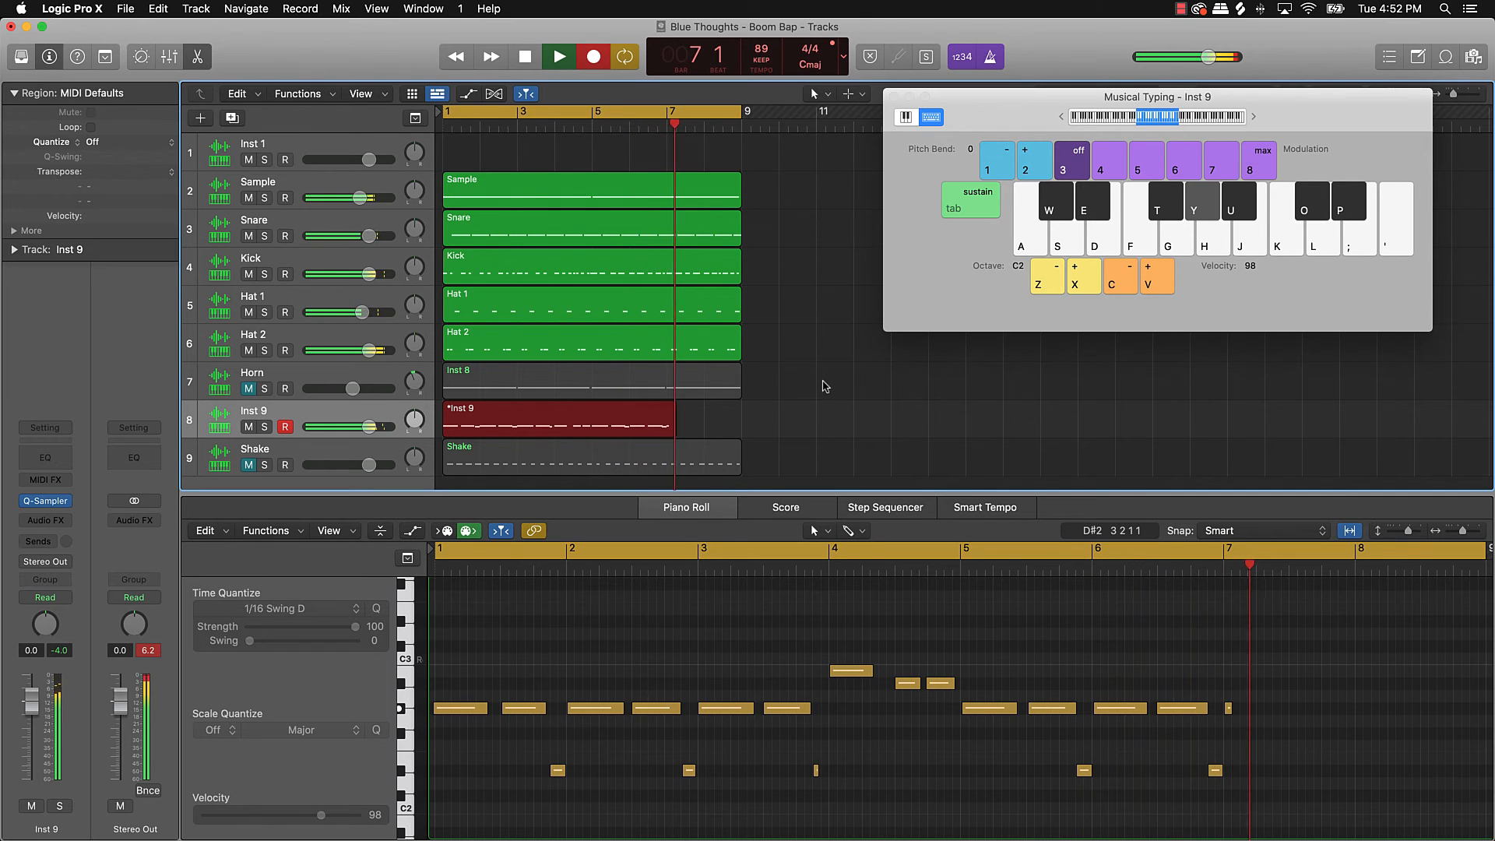
key("y")
key("e")
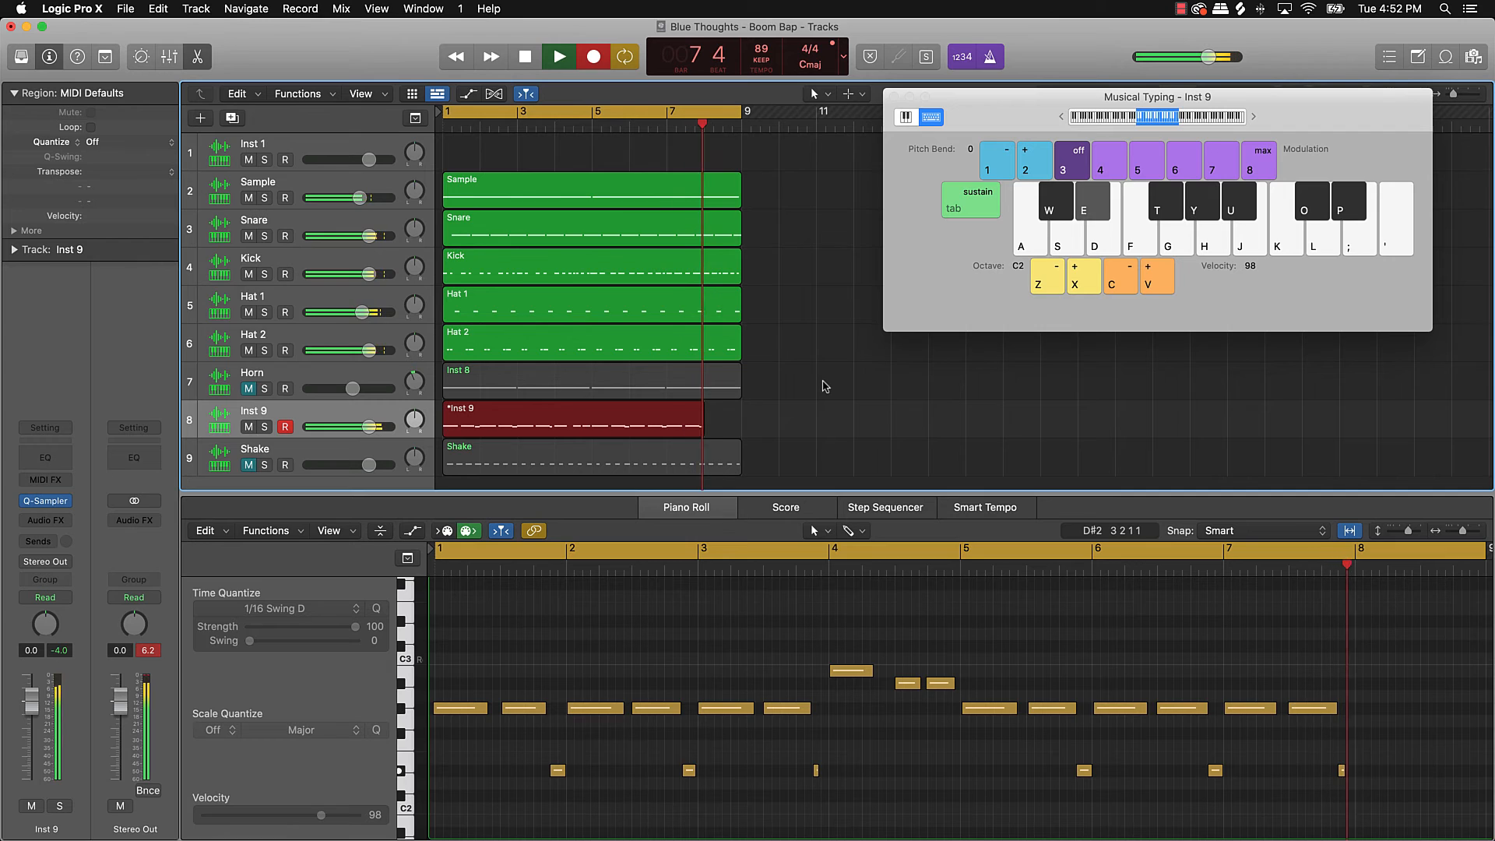
key("j")
key("u")
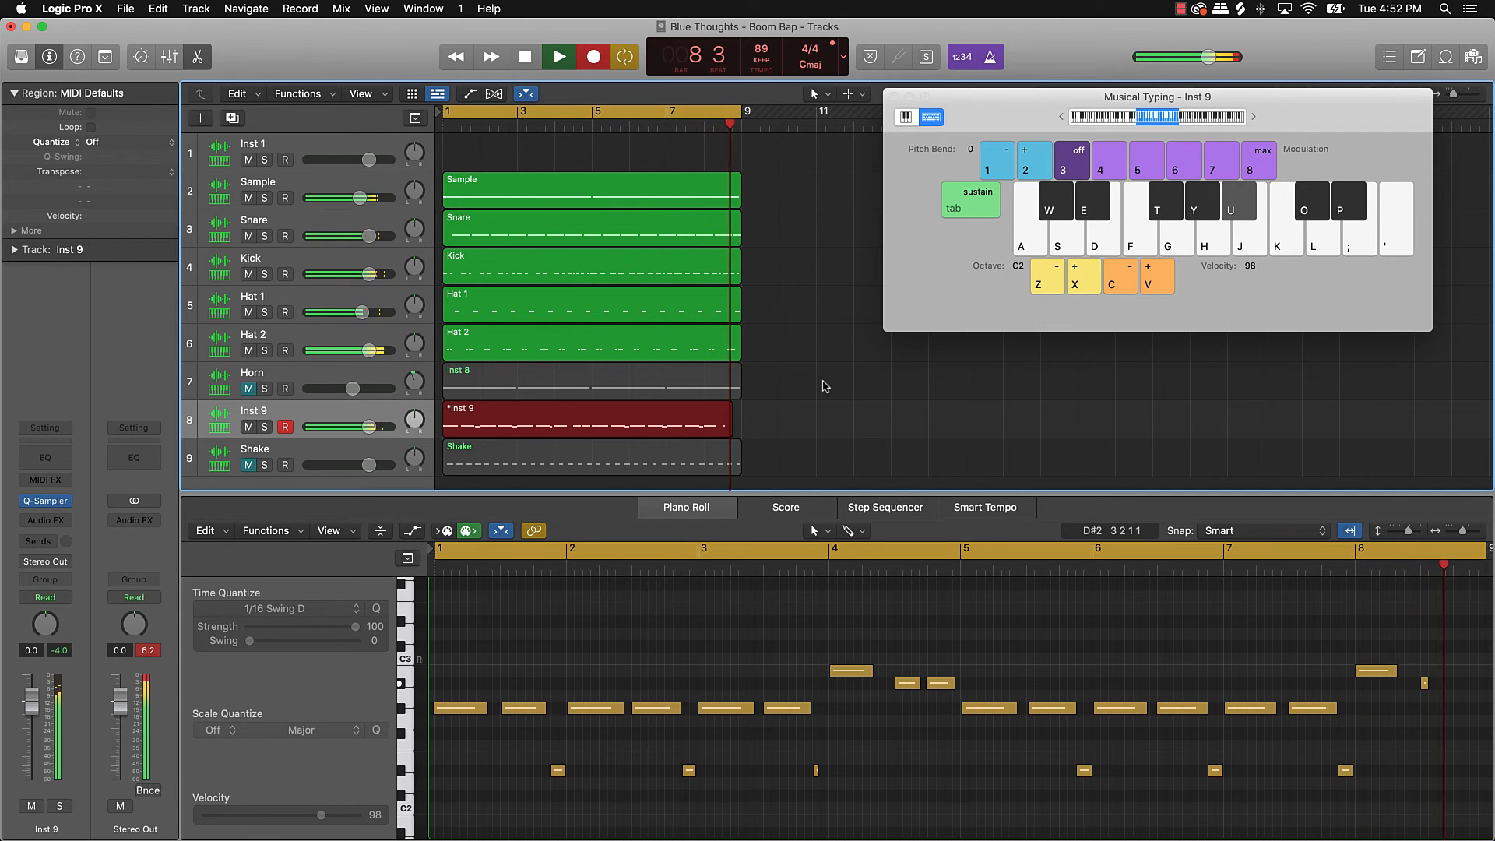
key("space")
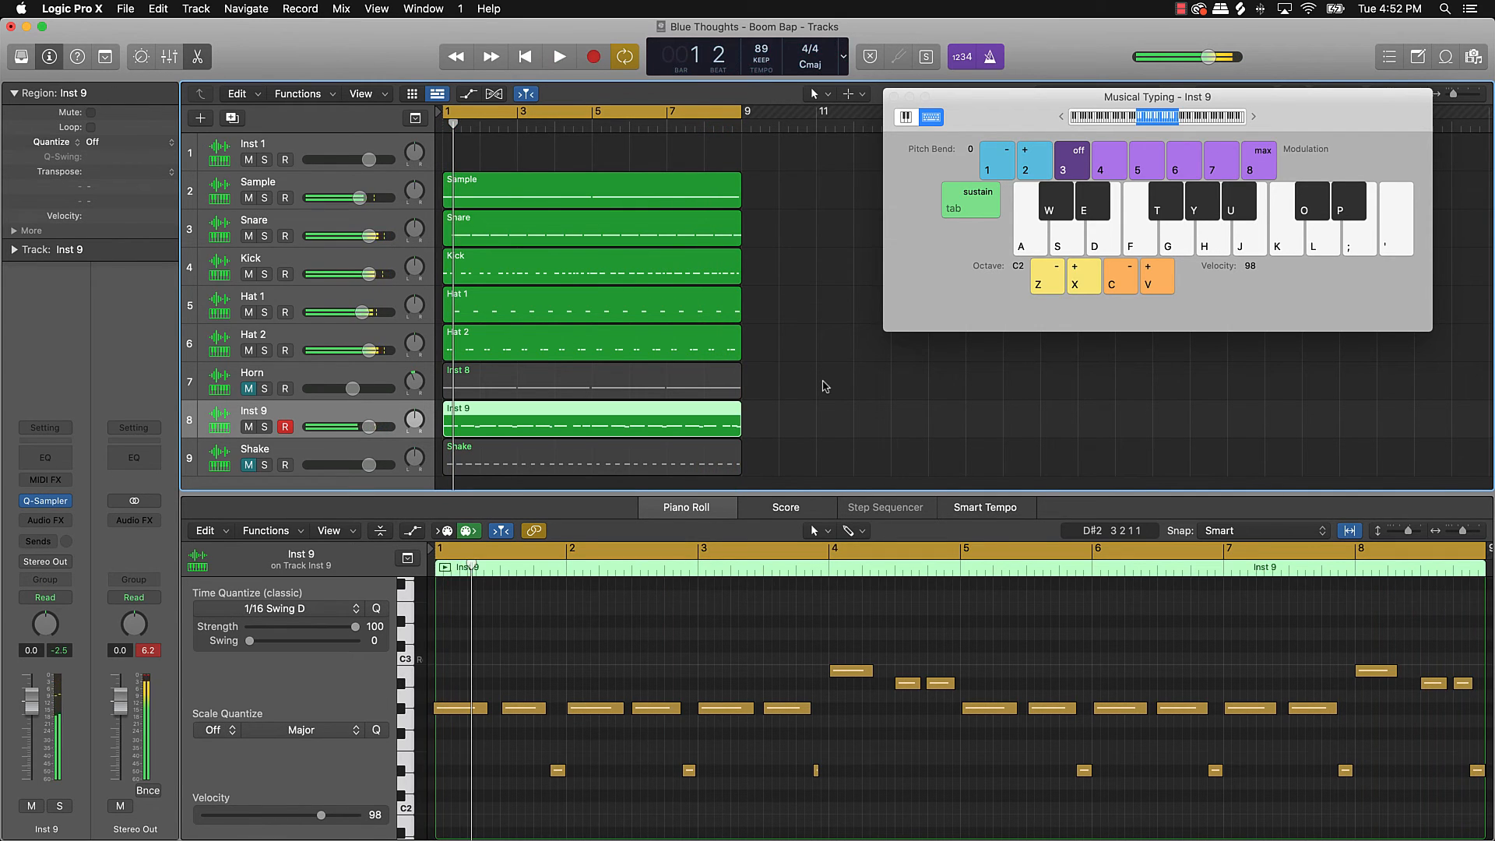
Step: Select all the recorded Inst 9 notes, play them back, and raise the Inst 9 volume to 4.4 dB
key("super+a")
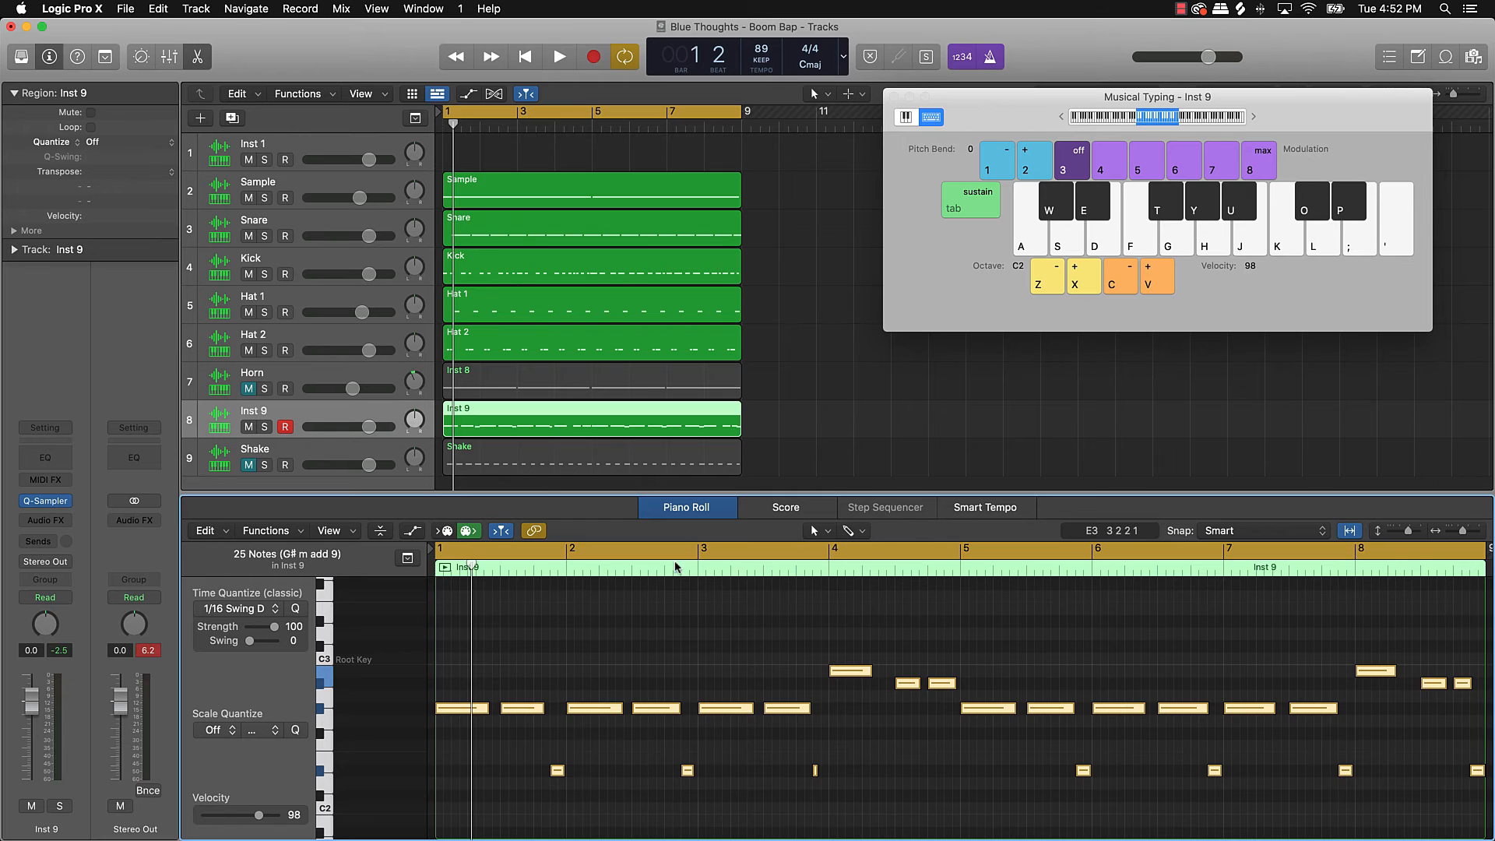
key("space")
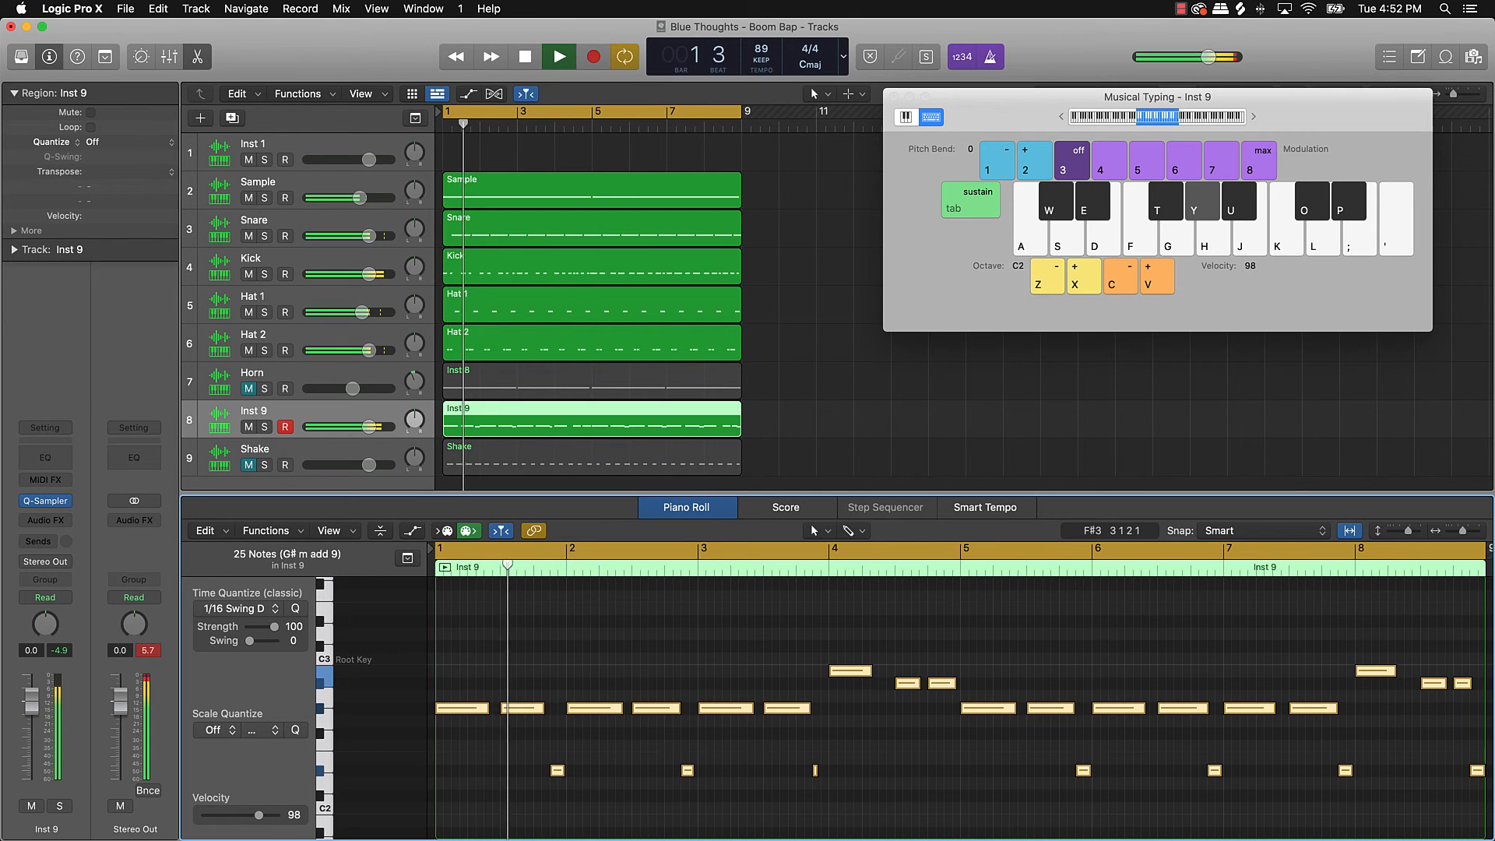
left_click_drag(369, 427, 384, 427)
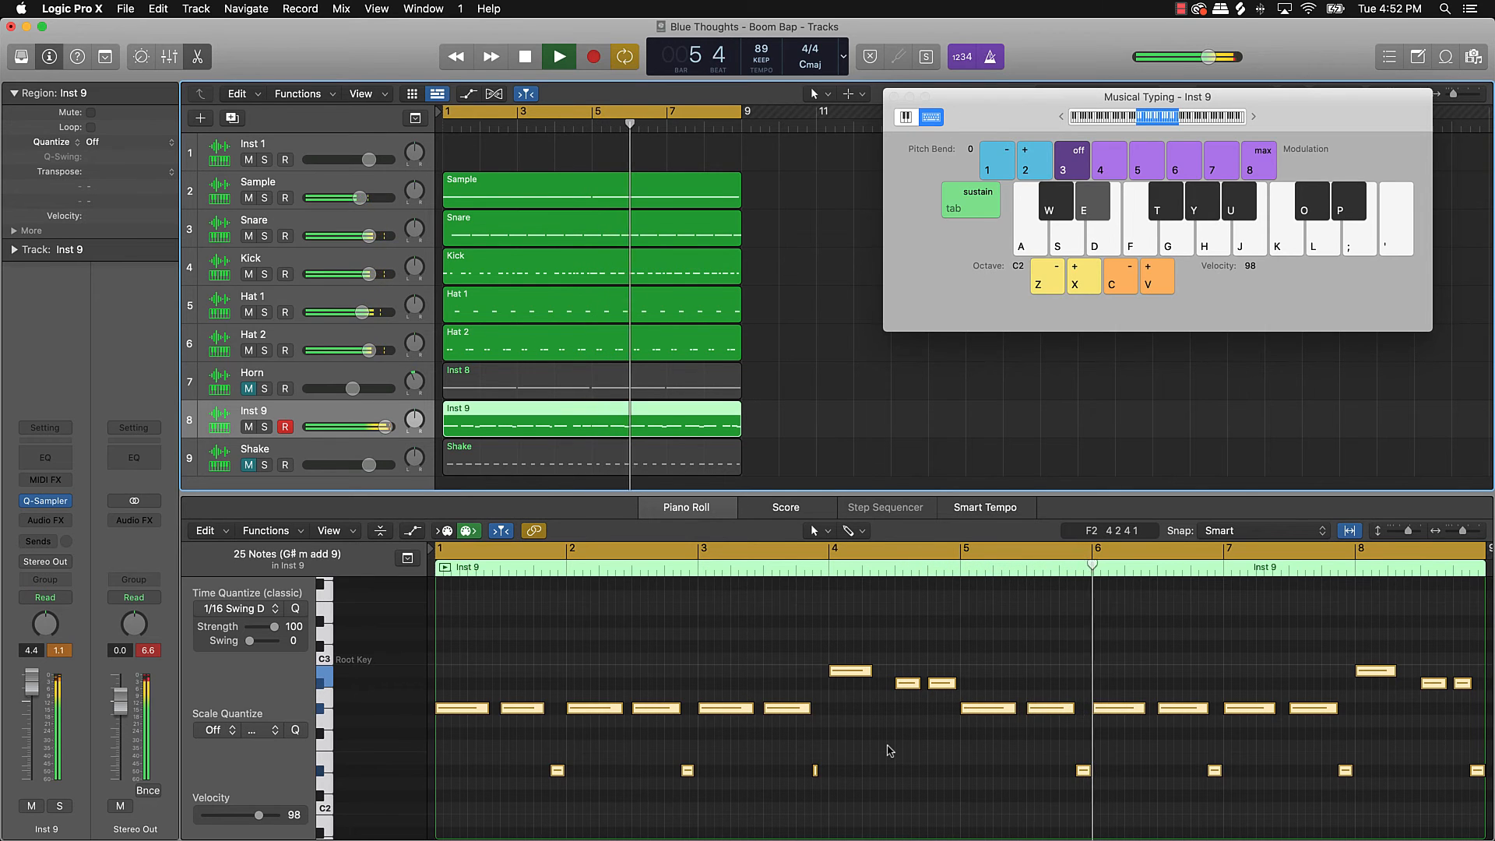
Step: Split Inst 9 at bar 5, delete the first half, and copy the second half to bar 1
left_click(976, 574)
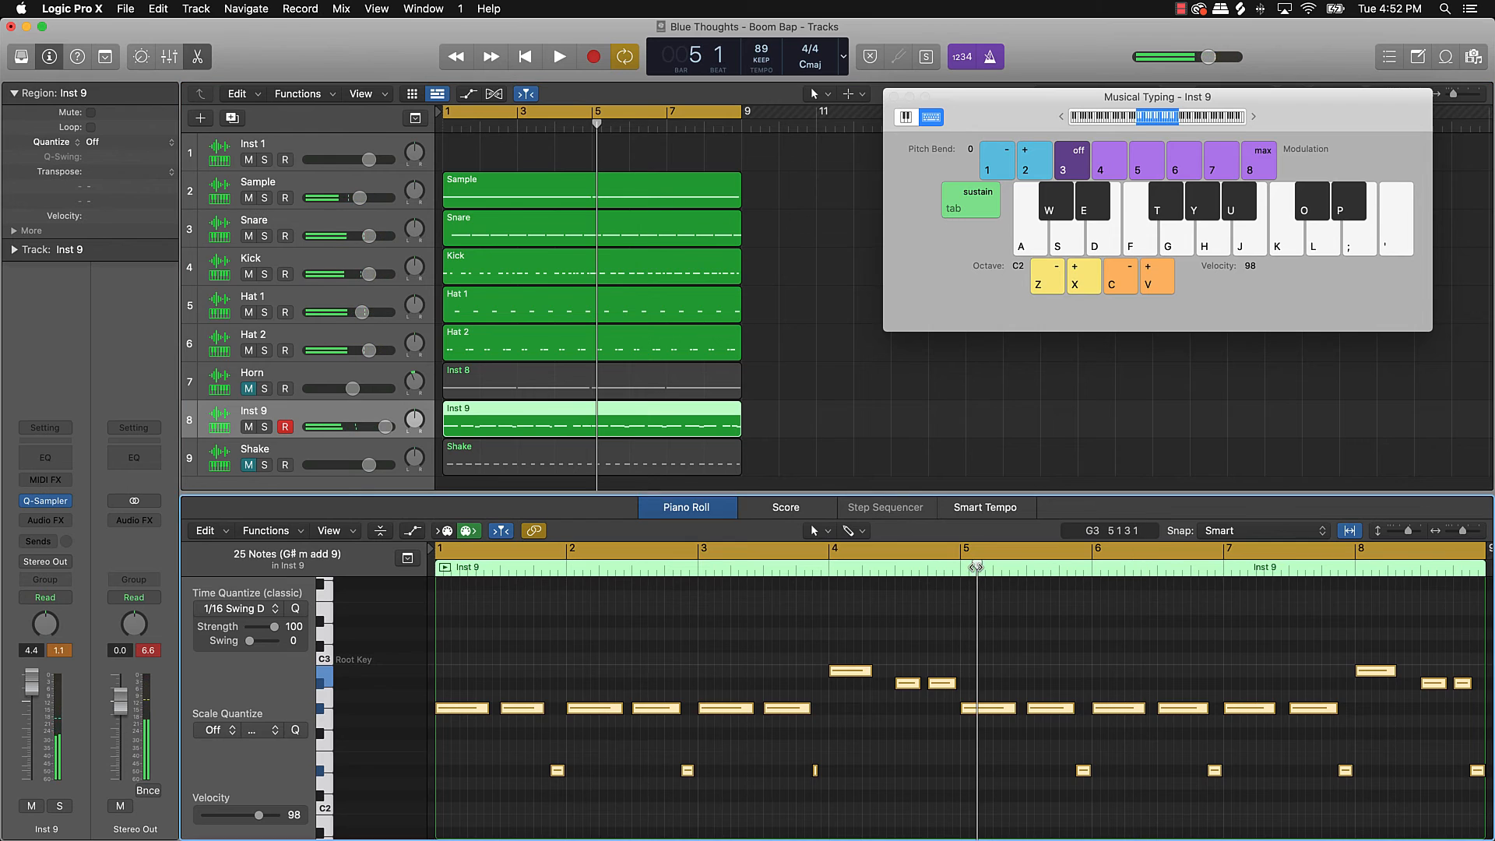
left_click(834, 441)
key("super+t")
left_click(572, 423)
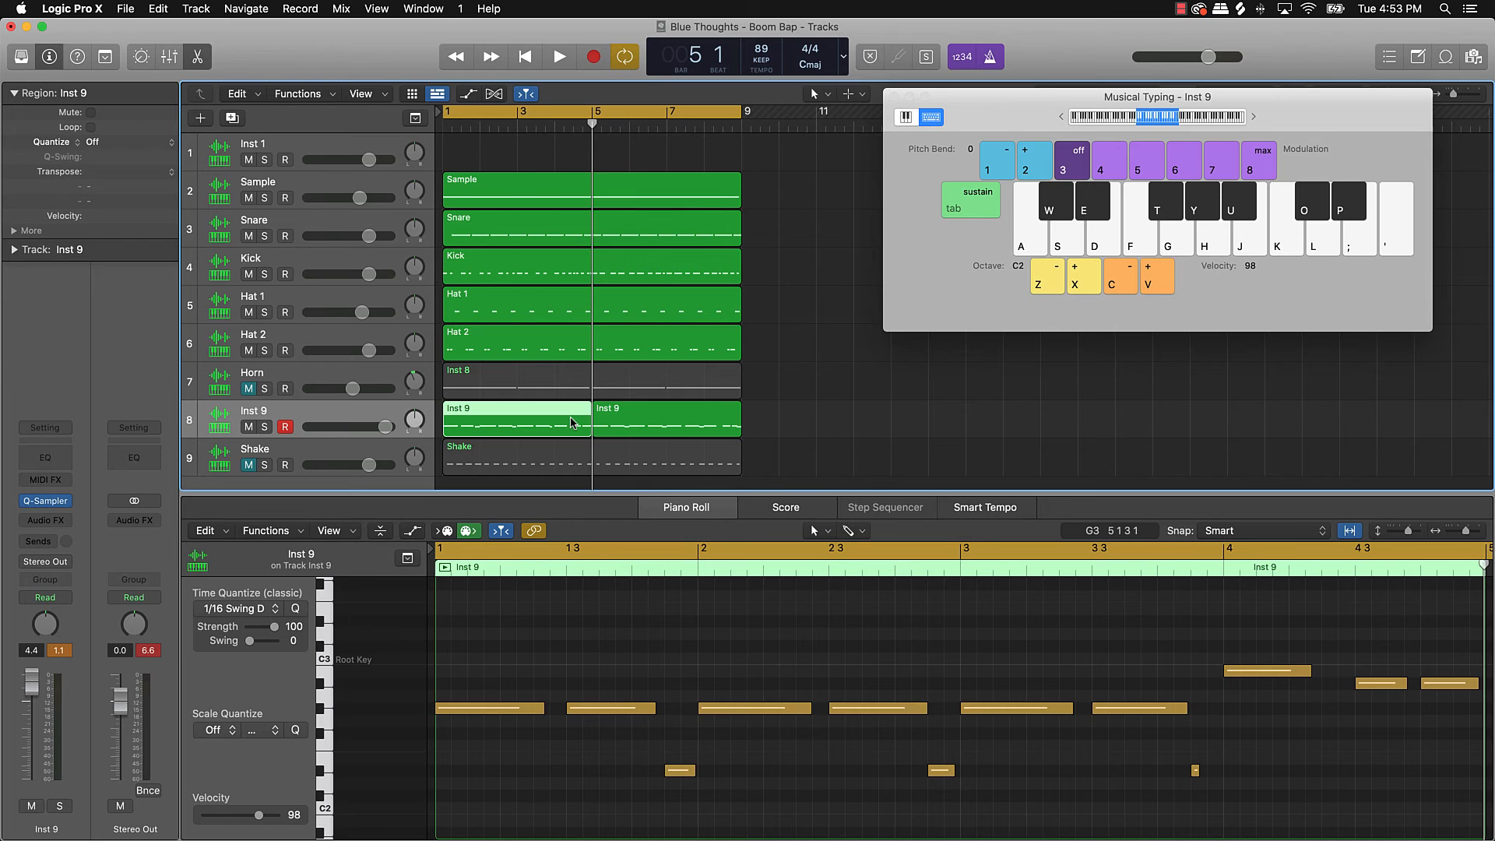
key("Delete")
left_click_drag(616, 422, 478, 434)
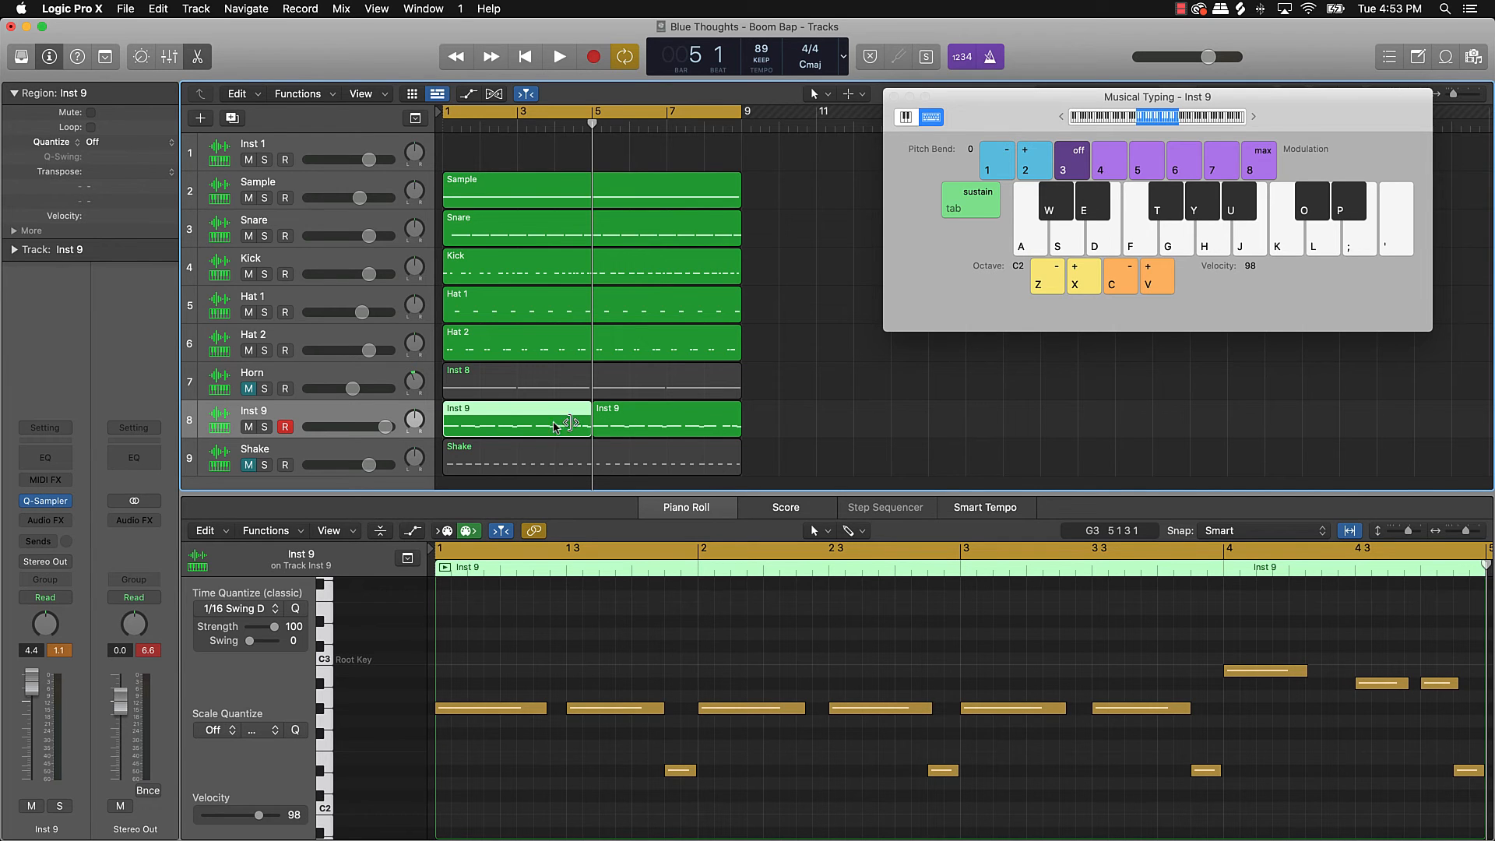
left_click(670, 424)
left_click(501, 431, "shift")
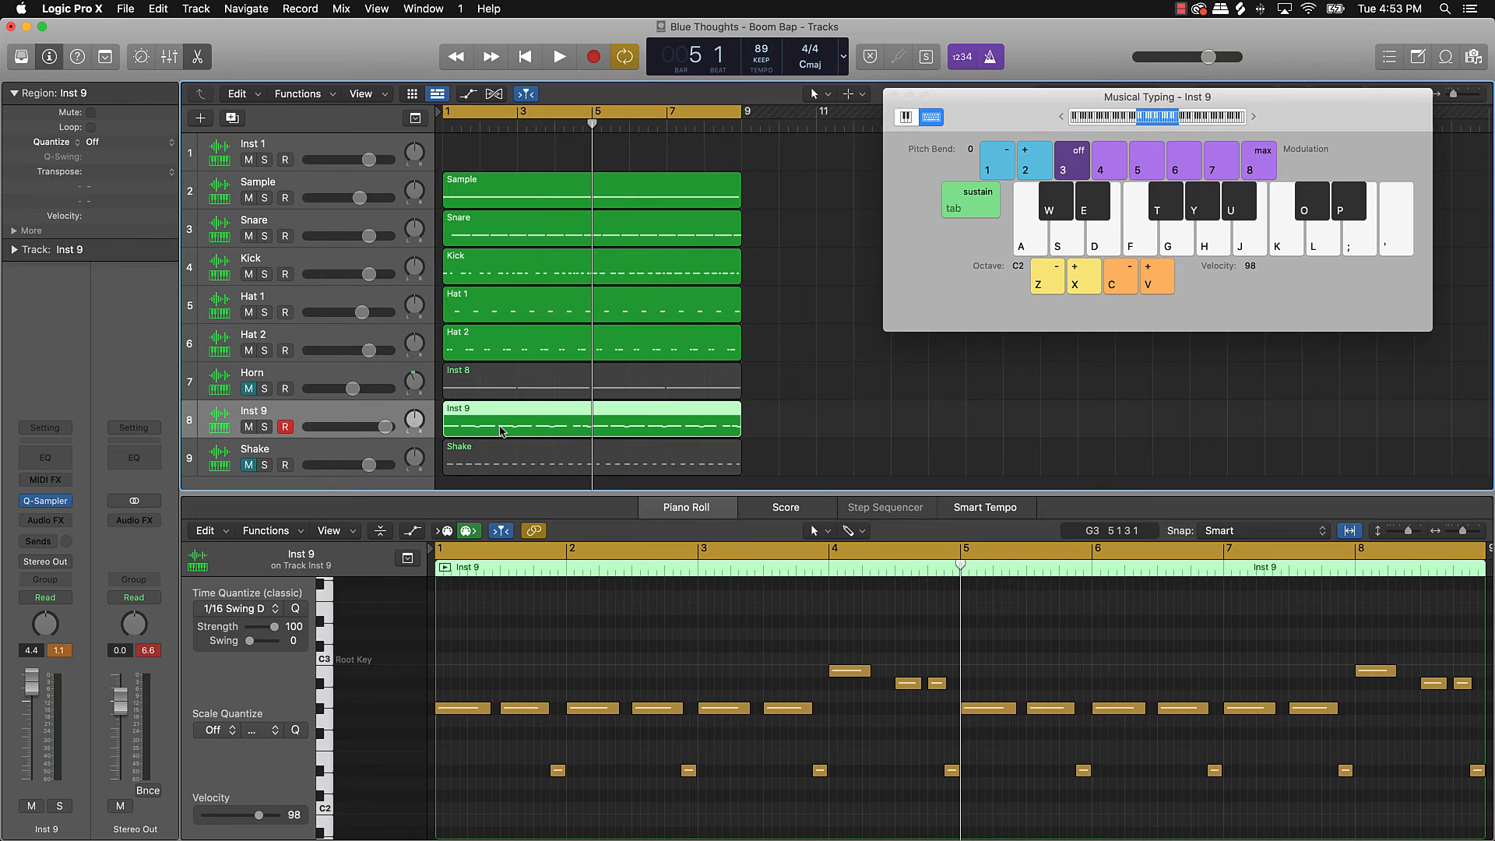
Step: Play the beat from bar 1, unmute the Horn track and set its volume to -2.3 dB
key("shift+space")
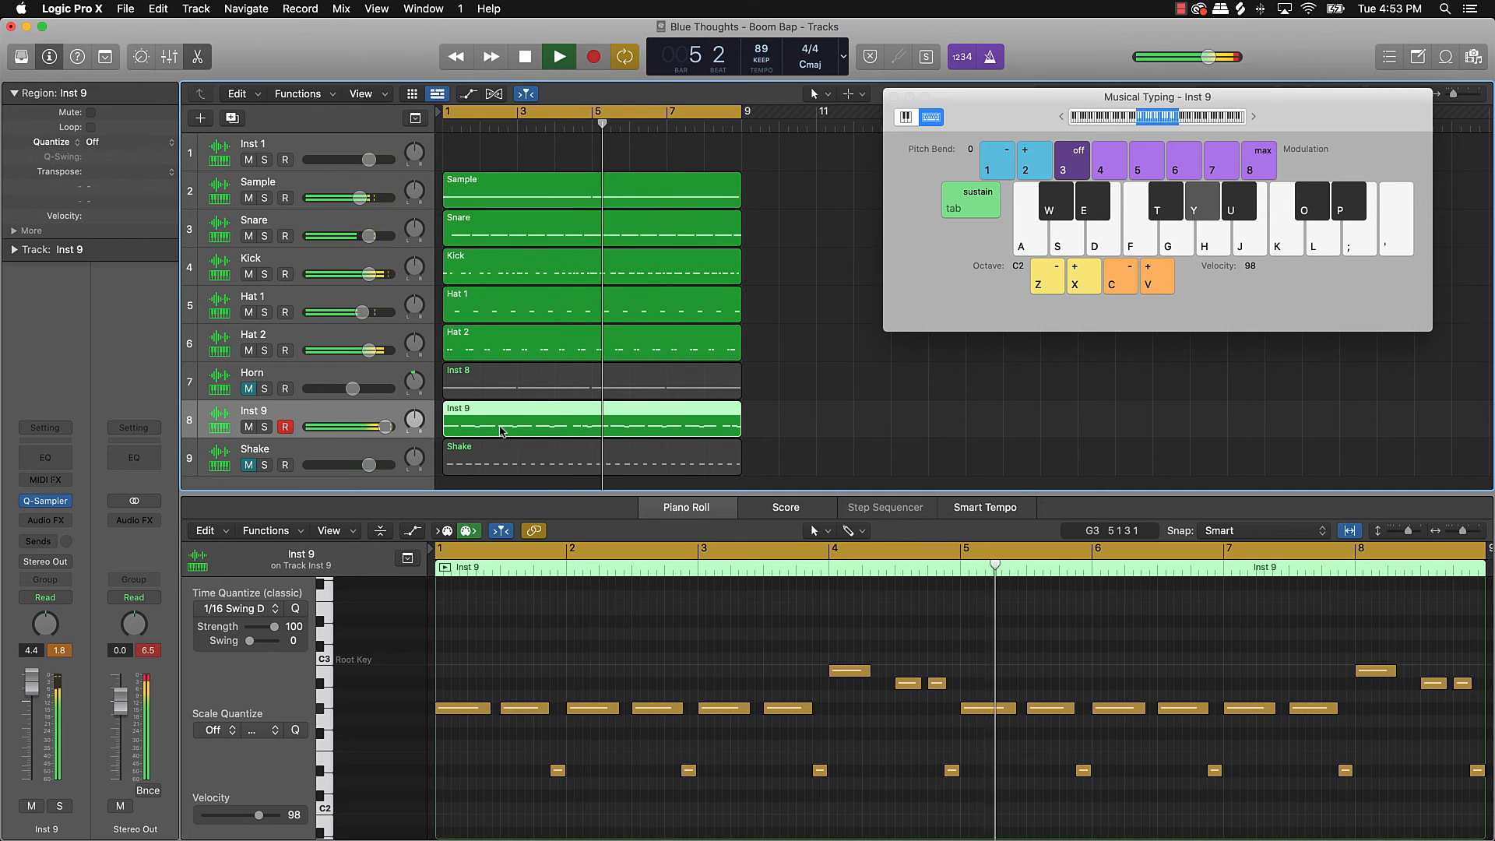
left_click(247, 389)
left_click_drag(352, 389, 414, 389)
key("space")
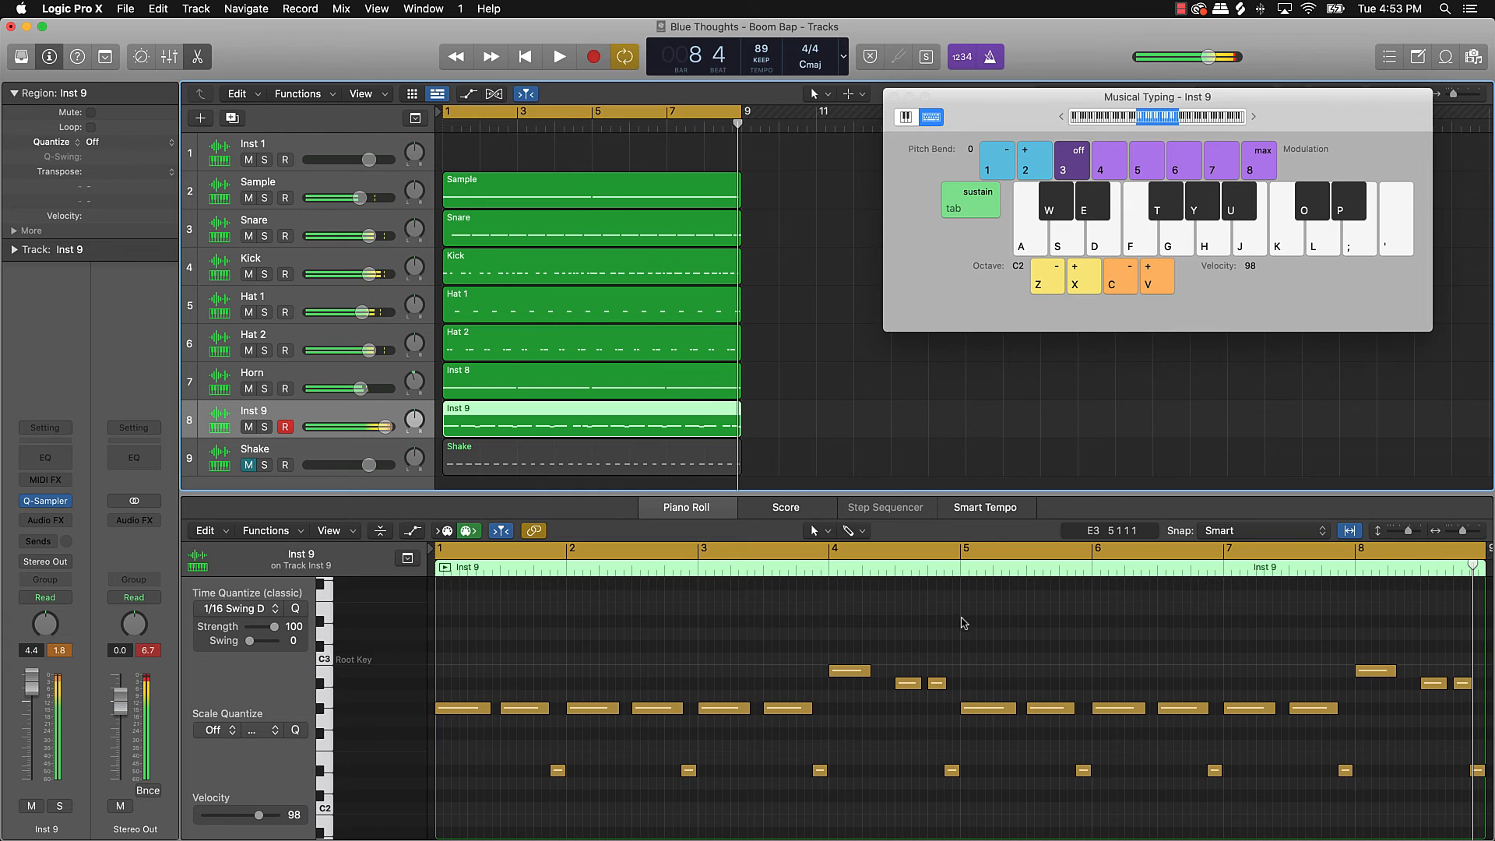
Step: Lower both B2 notes to A#2 and audition the change
left_click(327, 673)
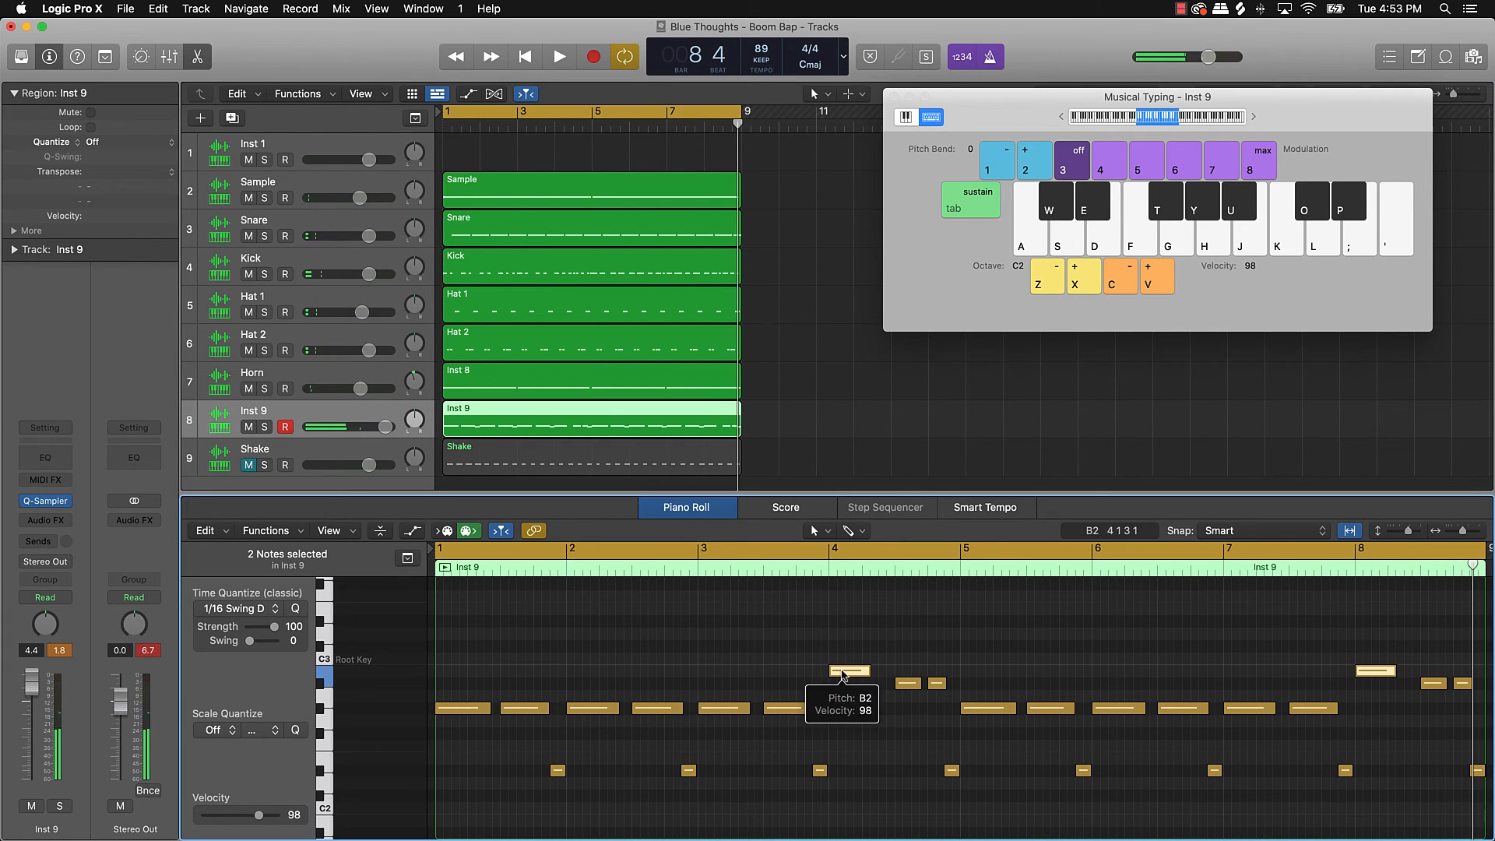
left_click_drag(843, 675, 845, 685)
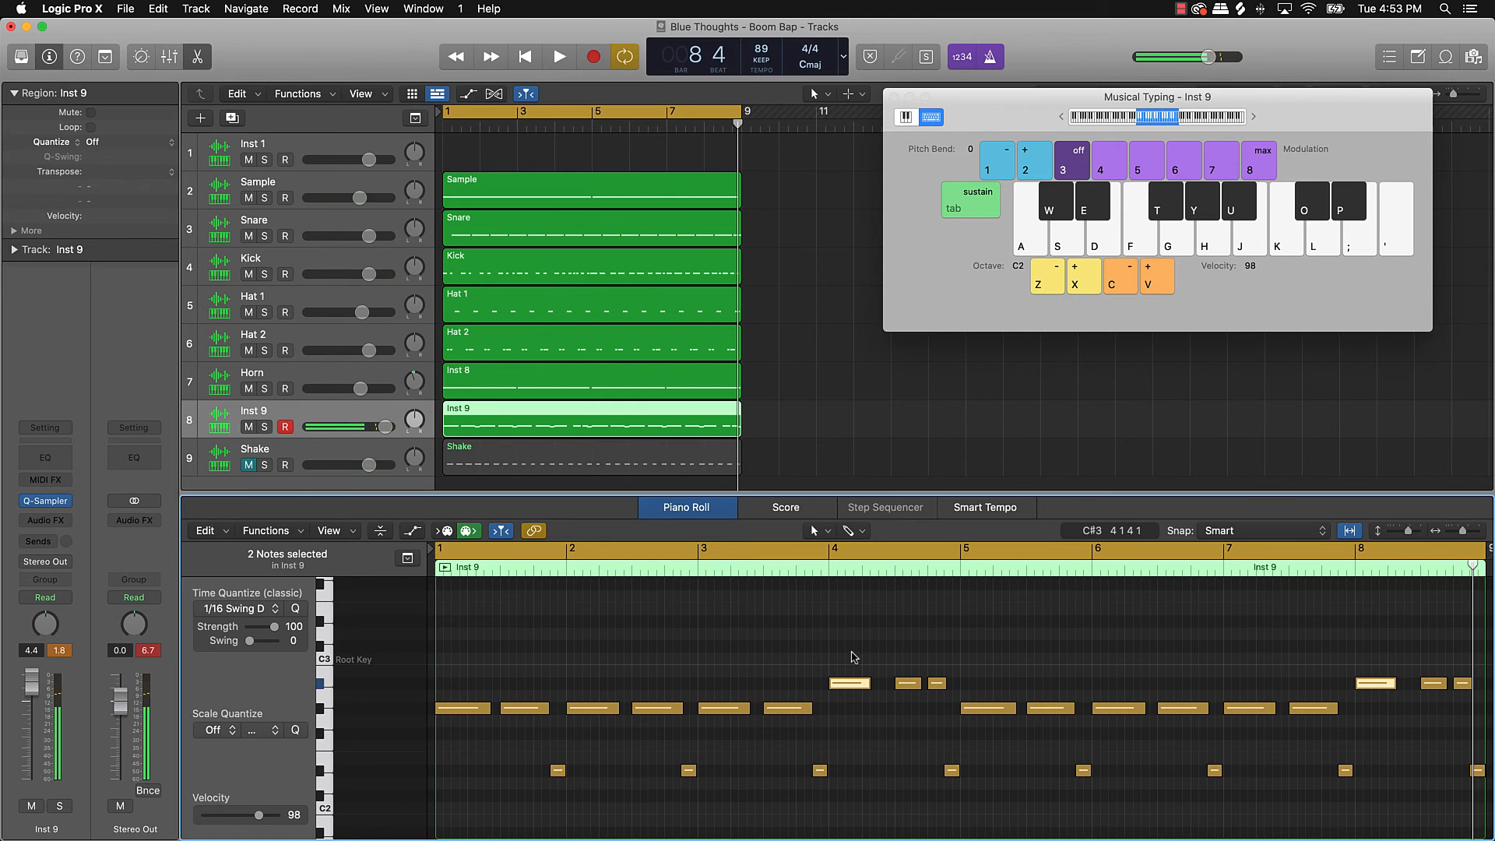
key("space")
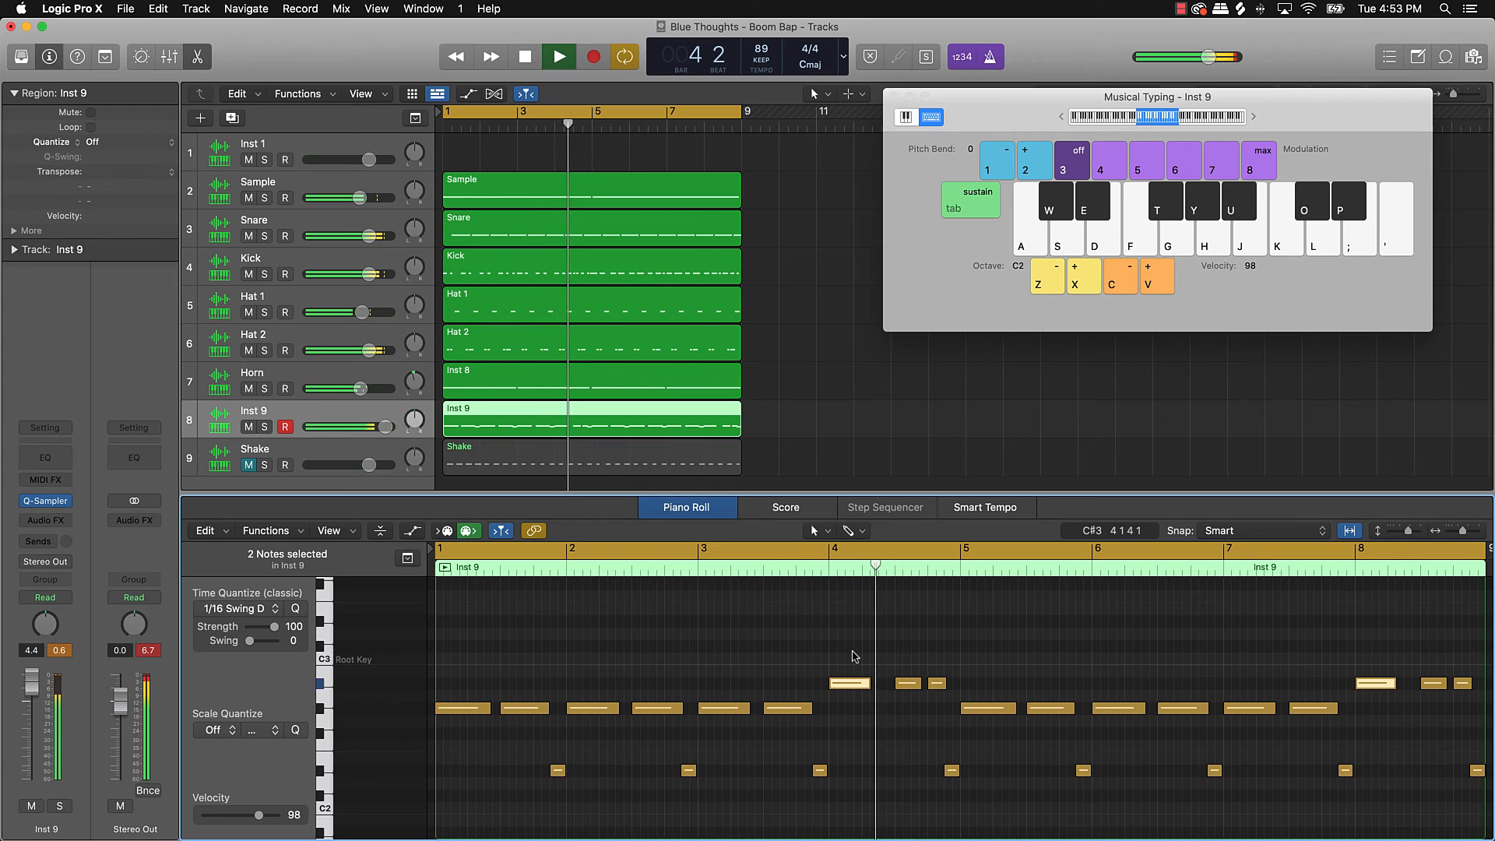
key("space")
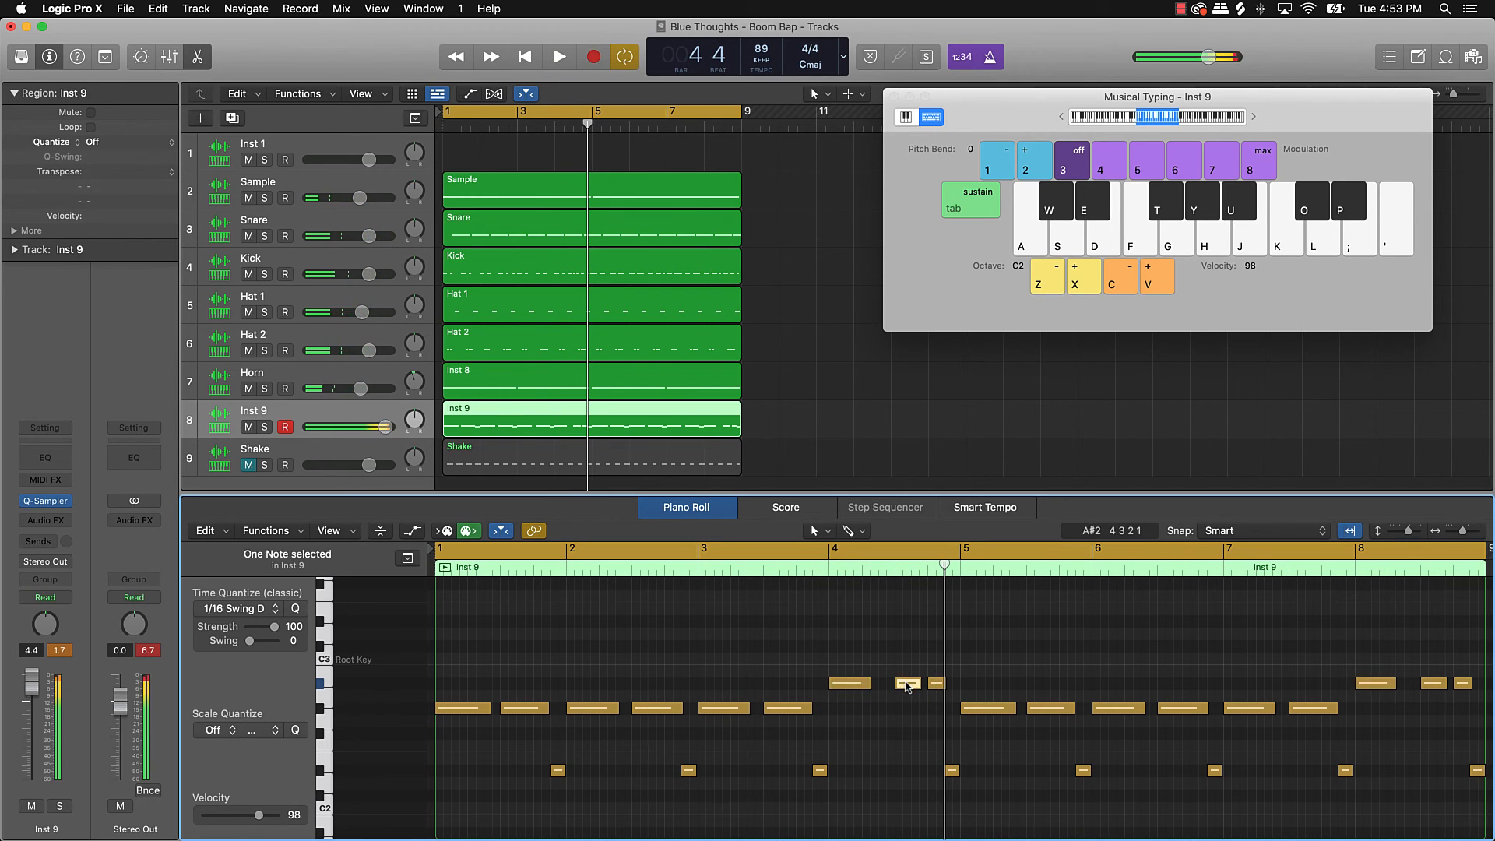
Step: Drop an A#2 note to F#2 and move the bar-8 note earlier and lower
left_click_drag(937, 689, 937, 735)
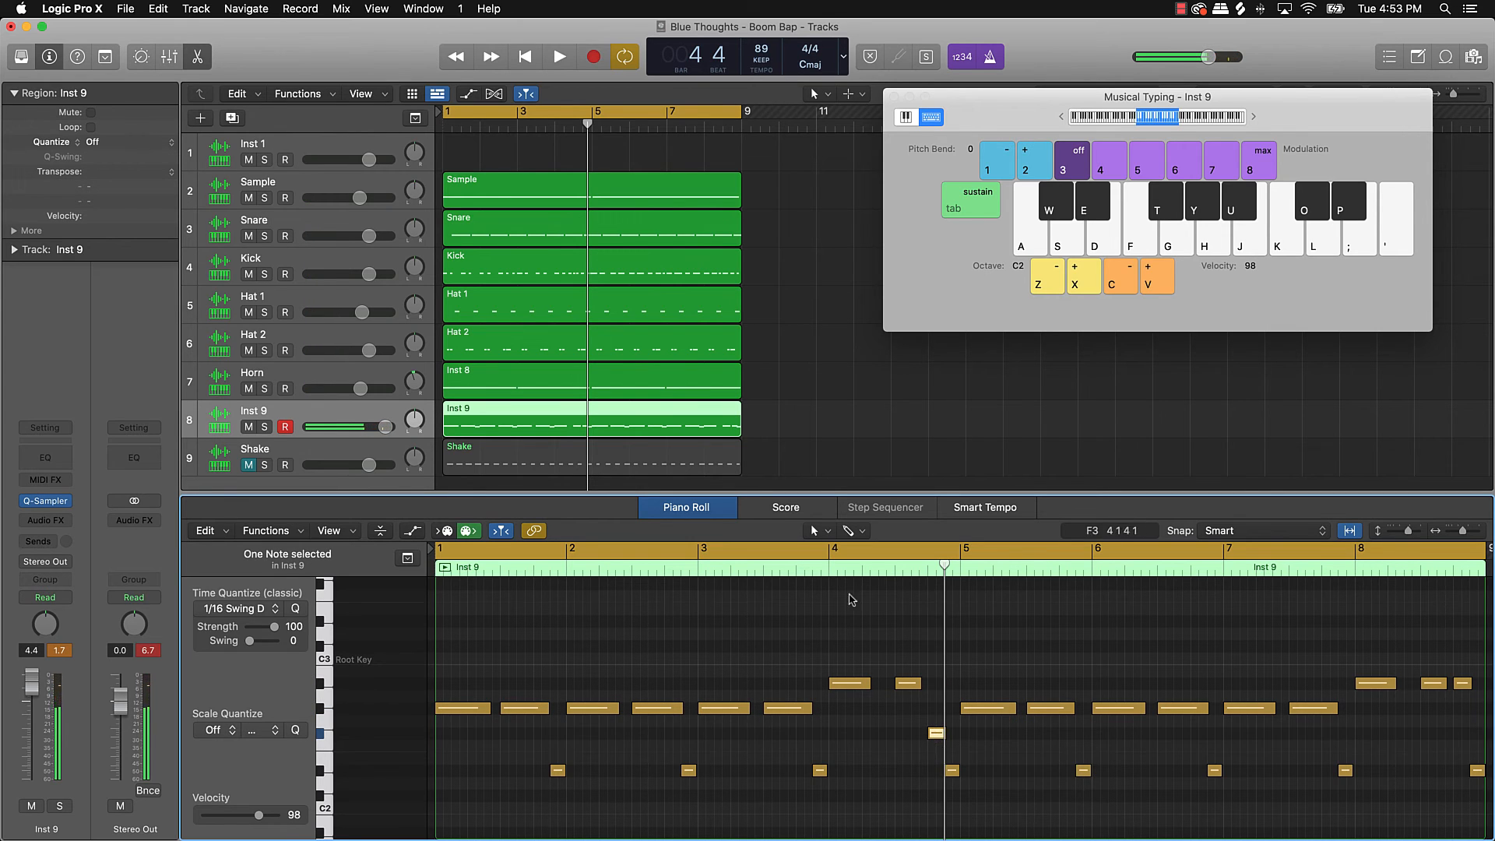
key("space")
key("Return")
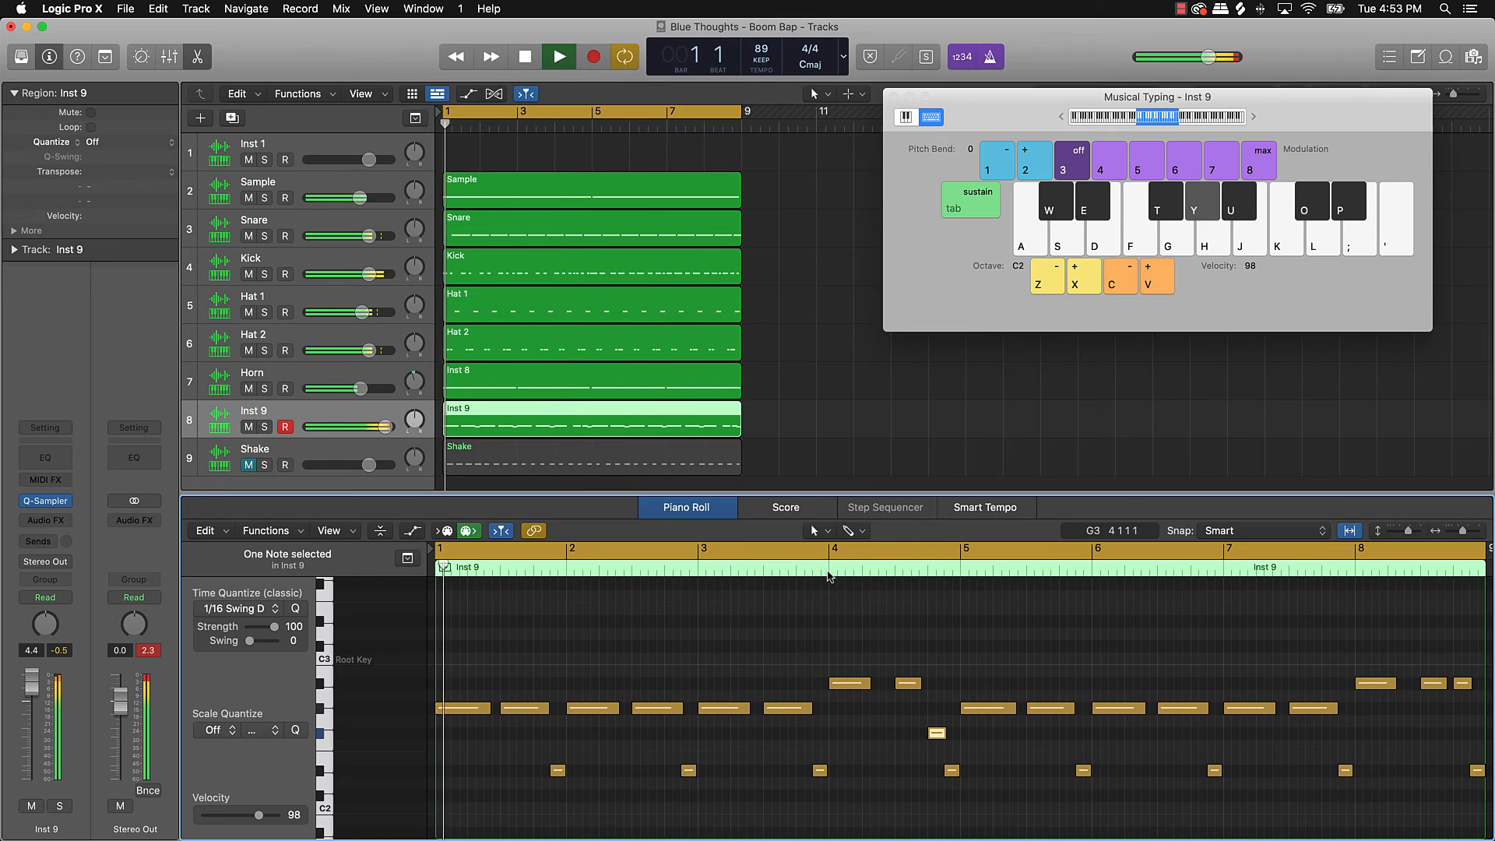
left_click(886, 619)
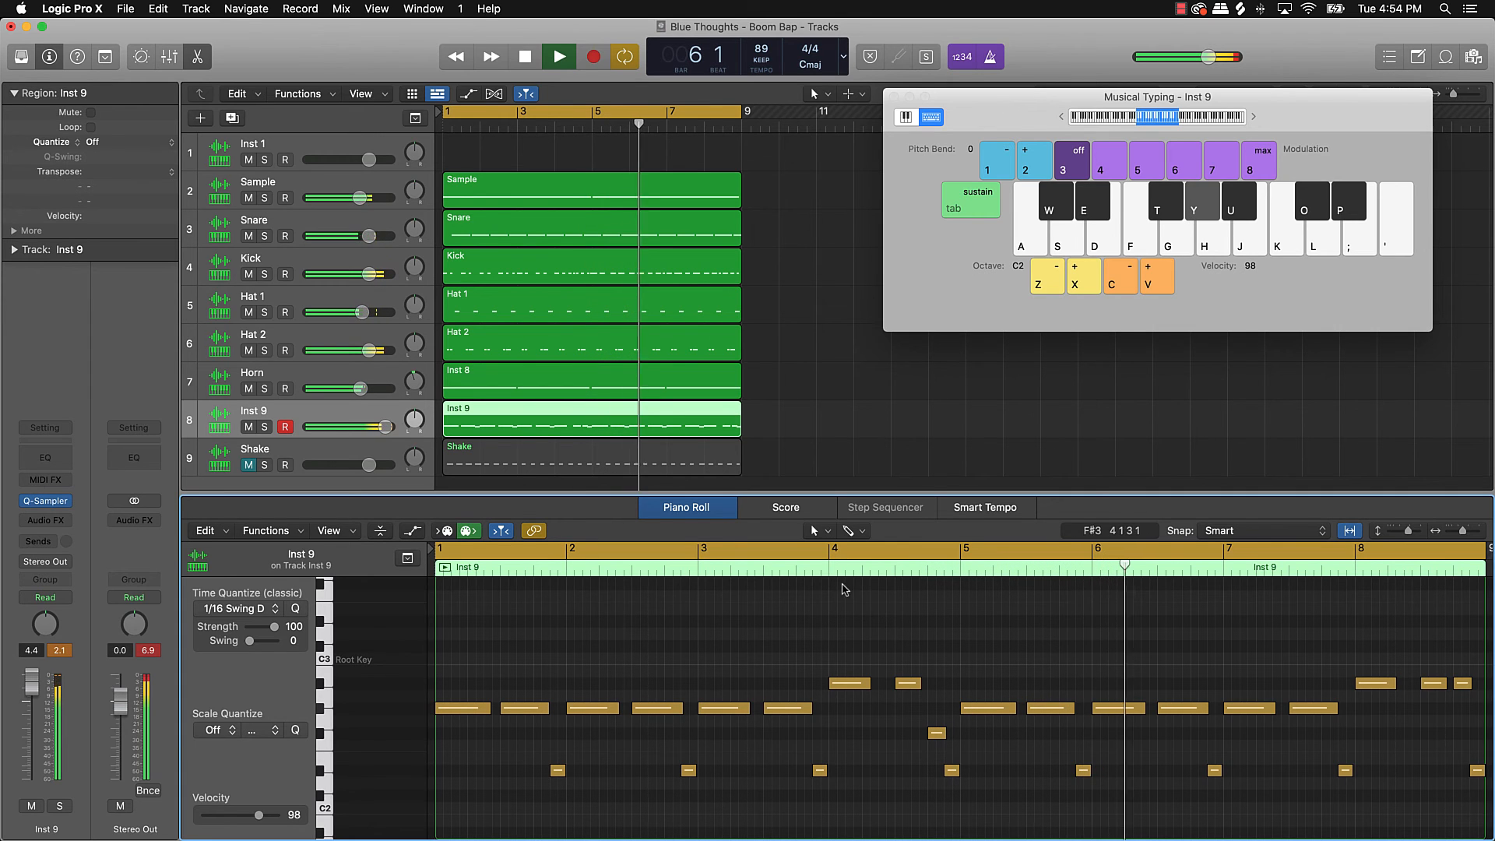
scroll(971, 614, "right", 5)
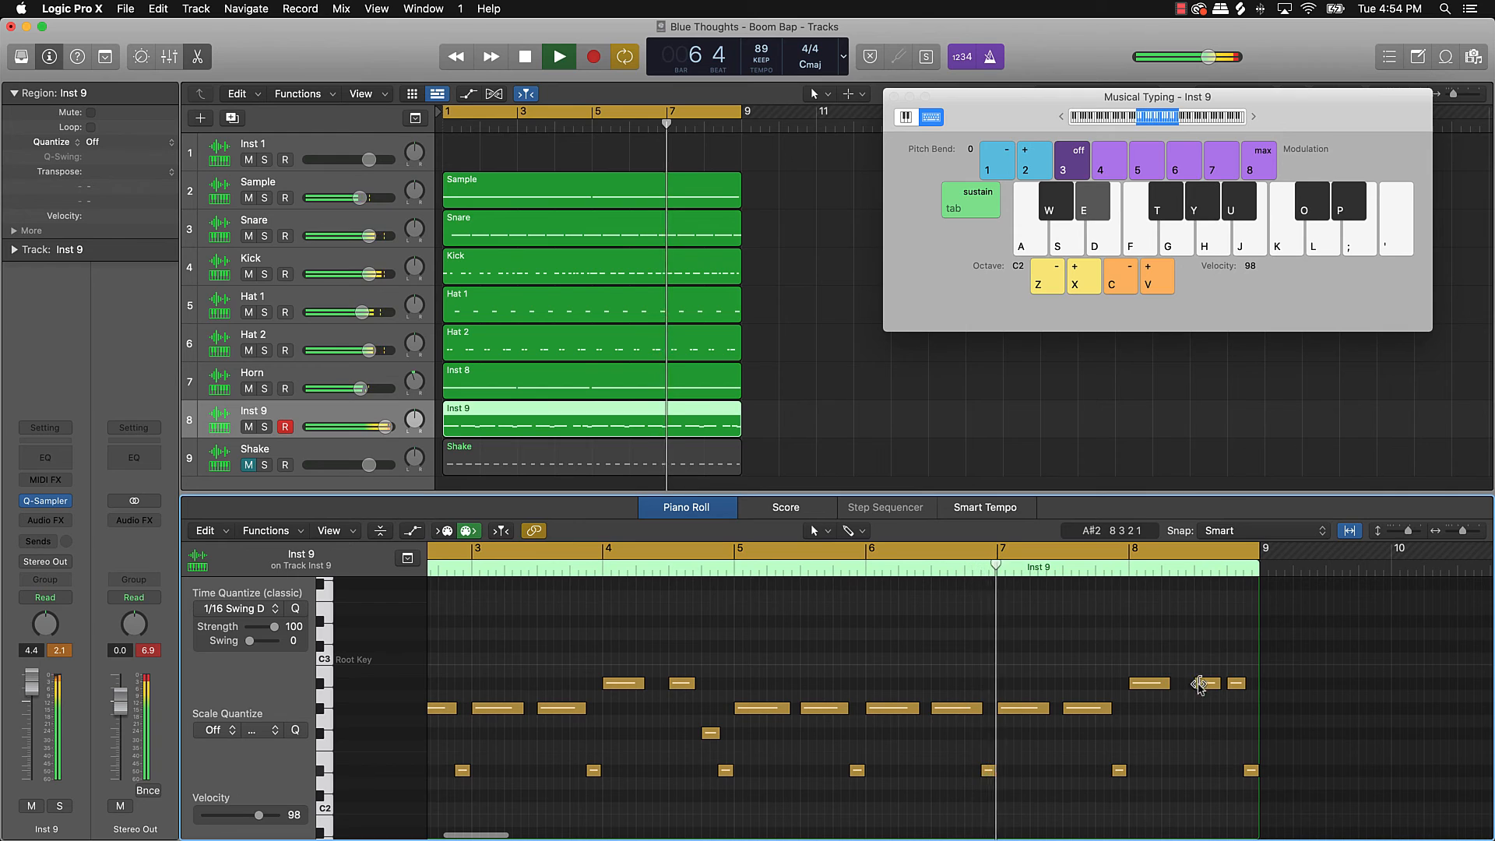
left_click_drag(1207, 684, 1437, 742)
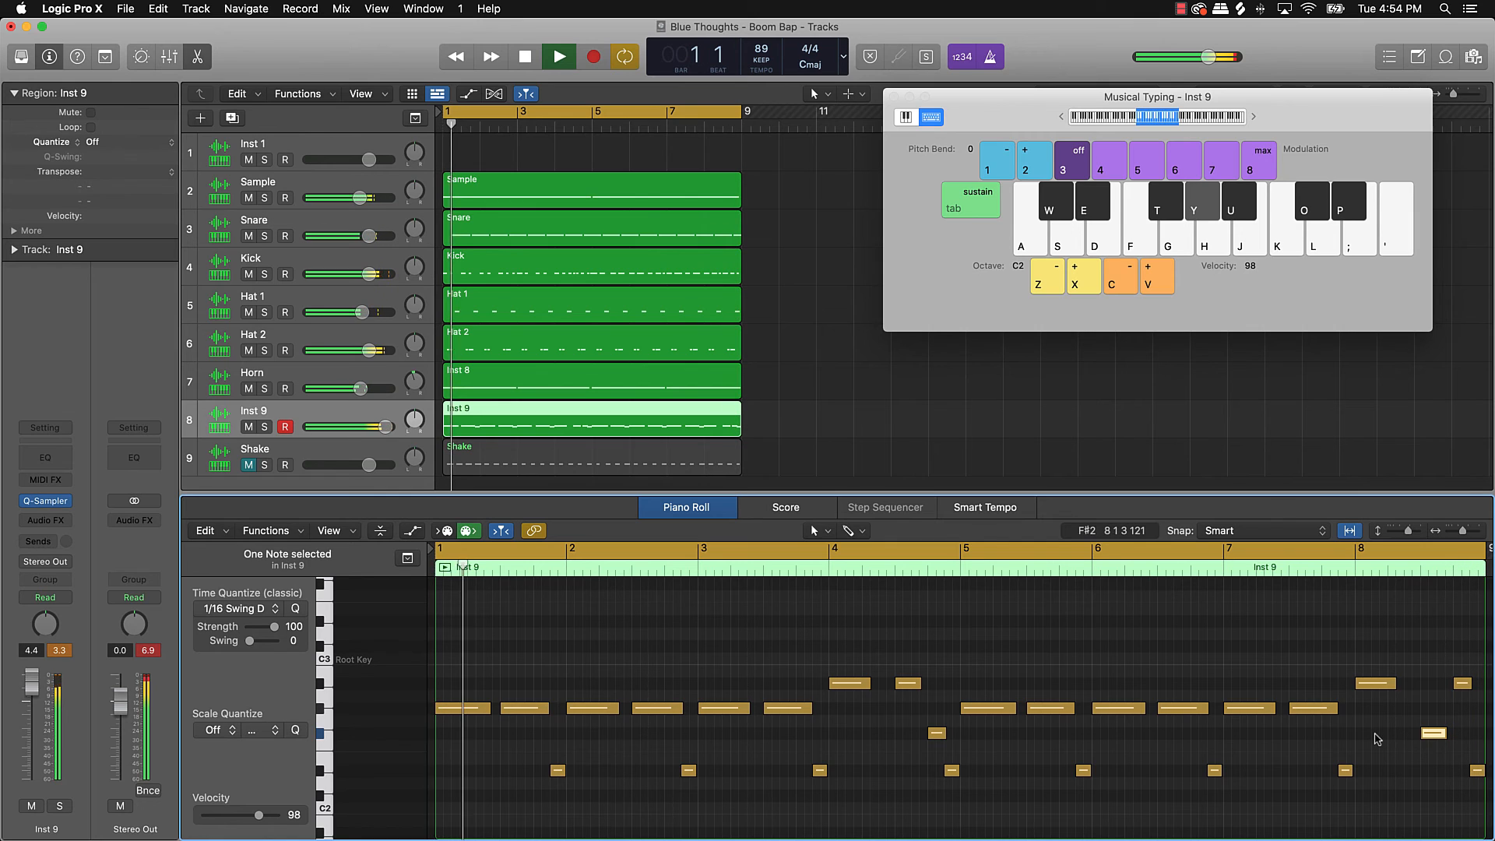
left_click(1371, 740)
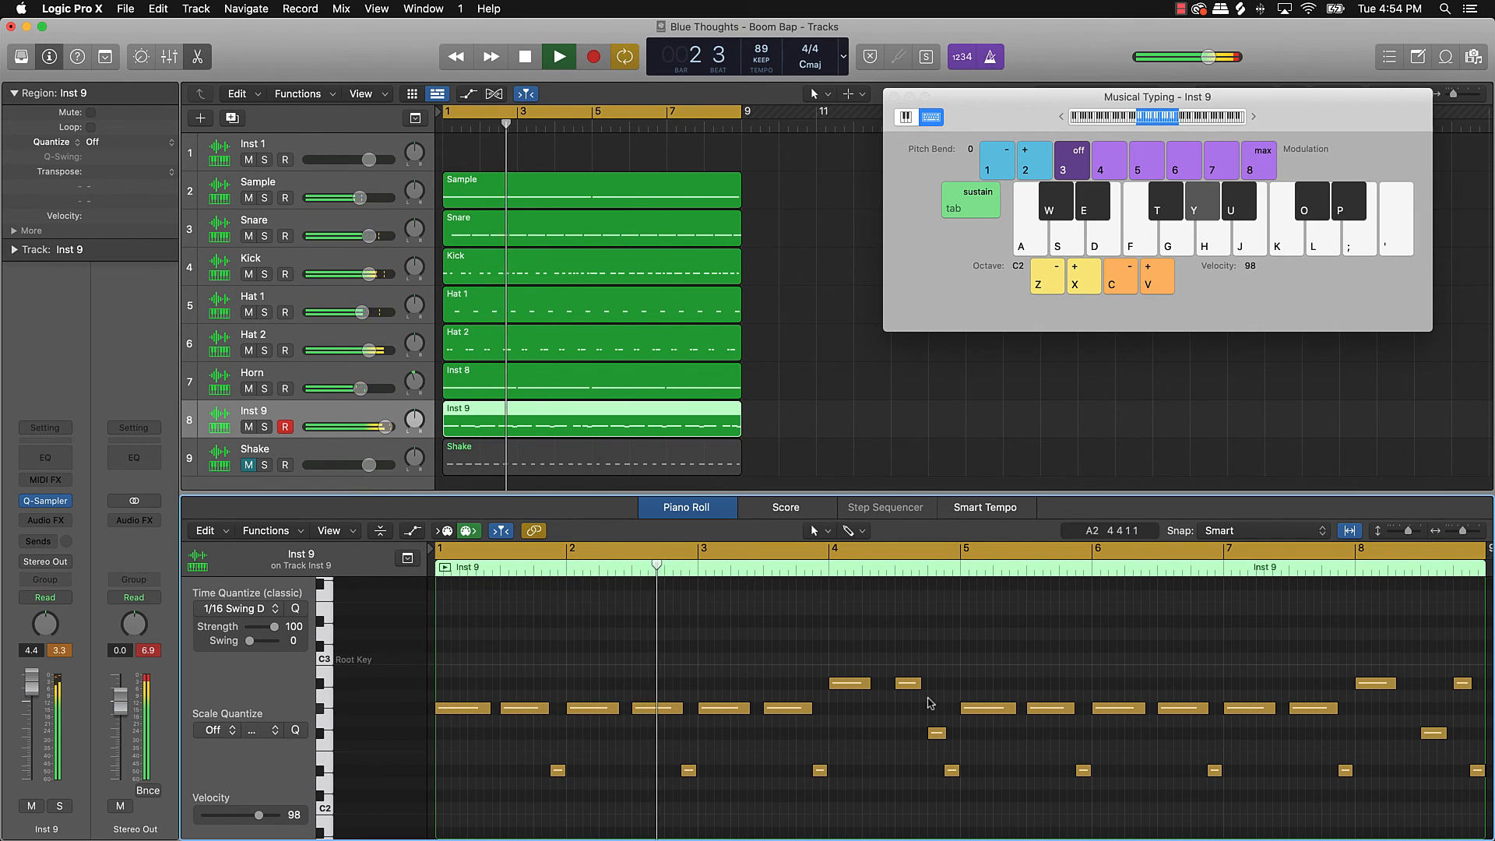
Step: Lower the bar-4 note to F#2 and then D#2, auditioning from bar 1
left_click_drag(908, 684, 906, 740)
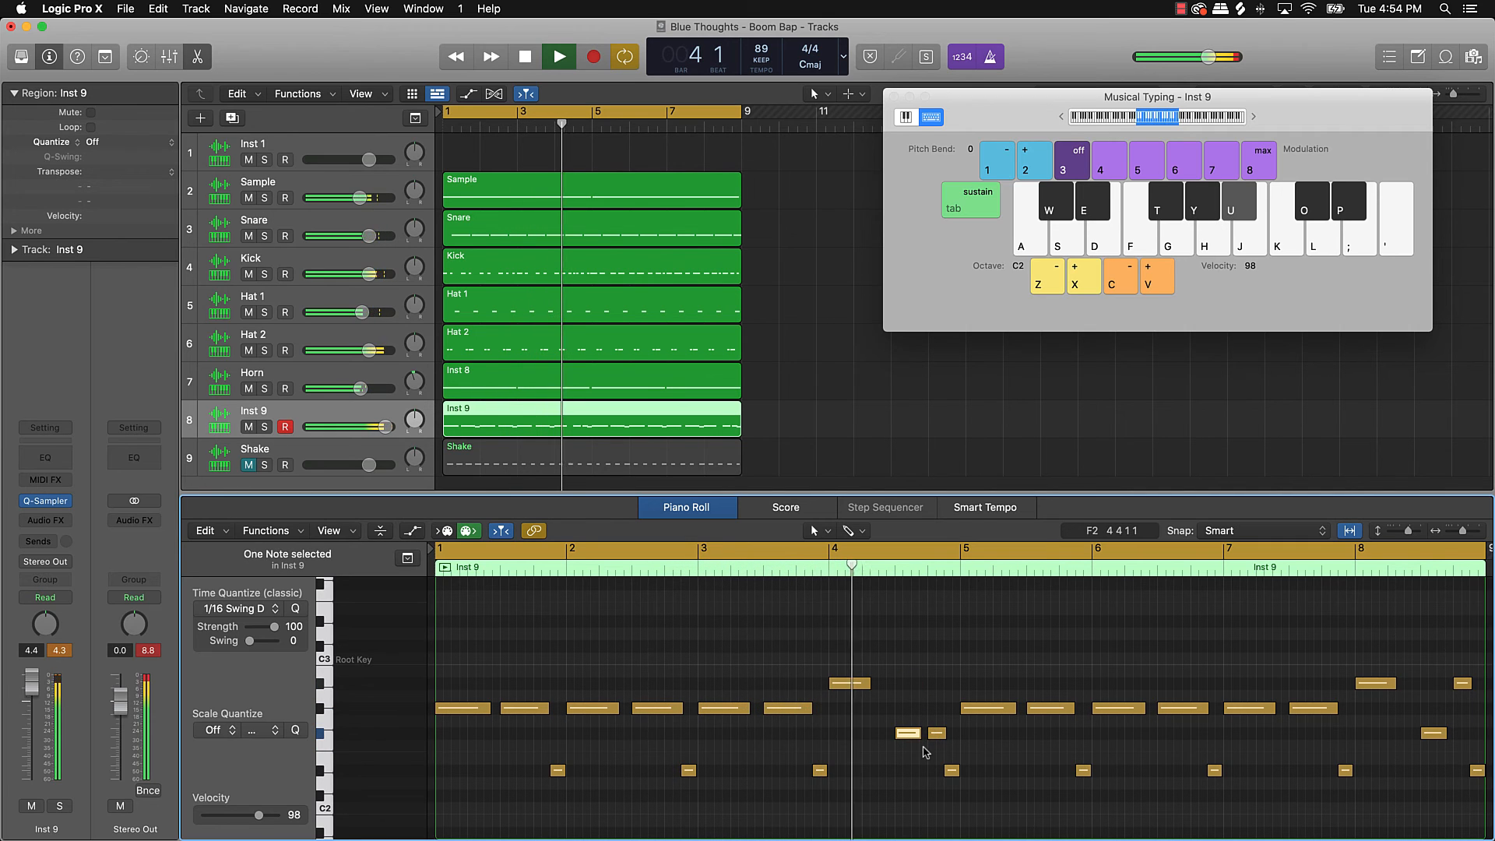
key("space")
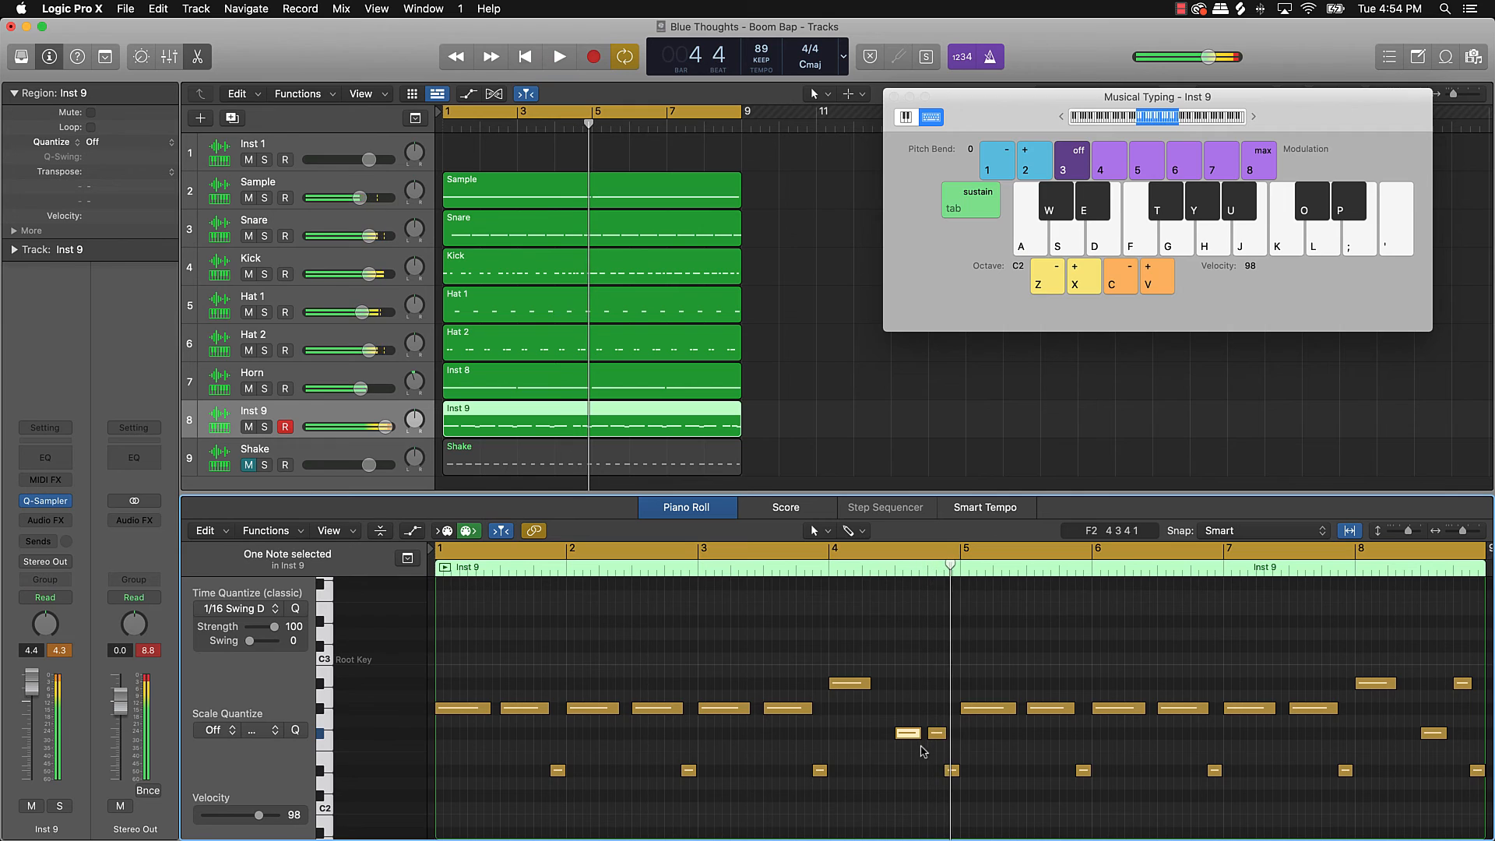
left_click_drag(908, 733, 908, 774)
left_click(908, 722)
key("space")
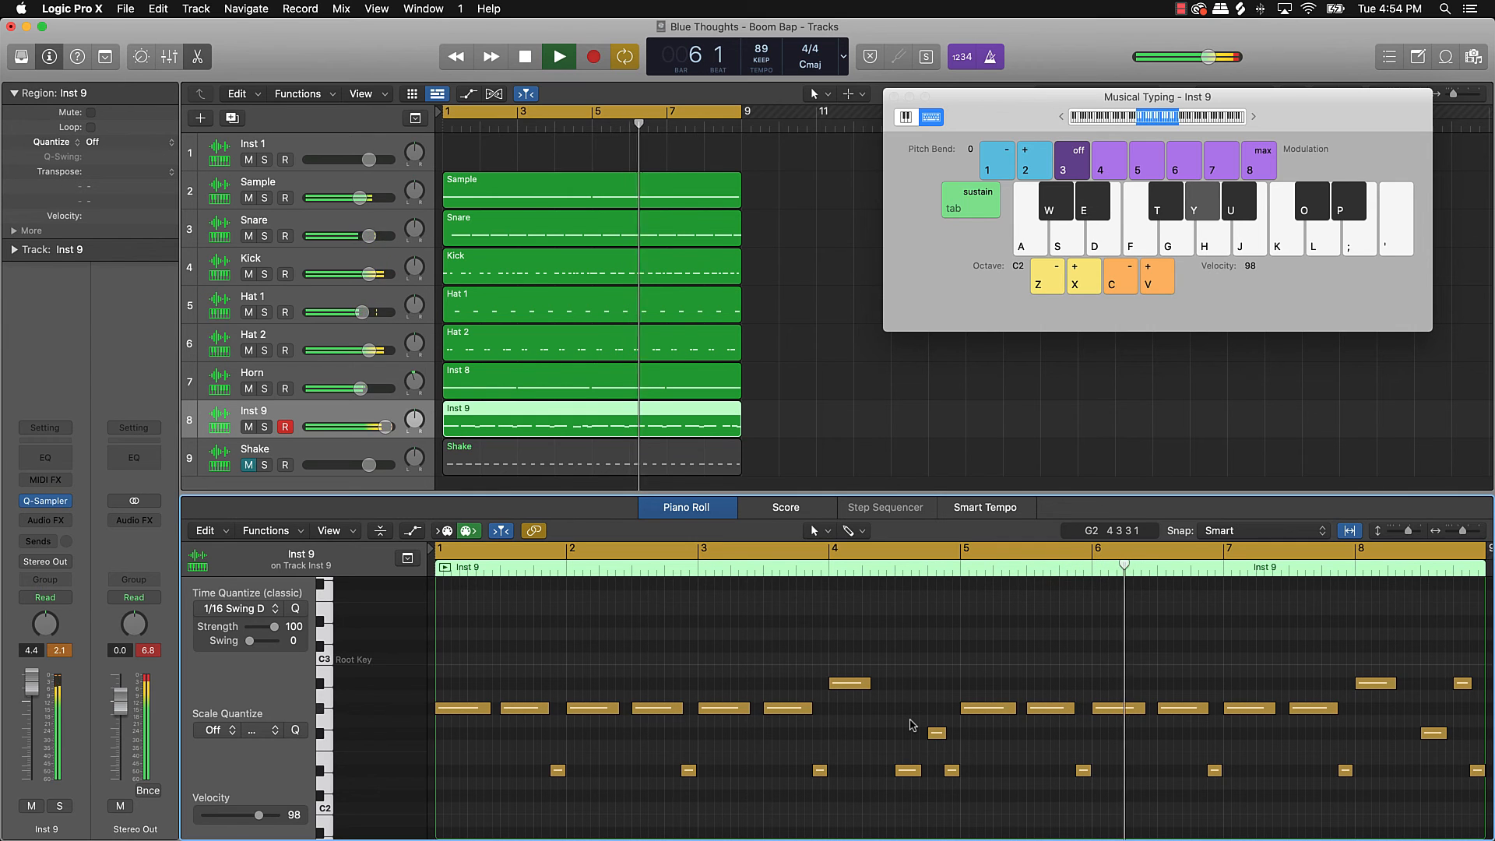
left_click(976, 657, "ctrl+alt")
left_click(976, 656, "ctrl+alt")
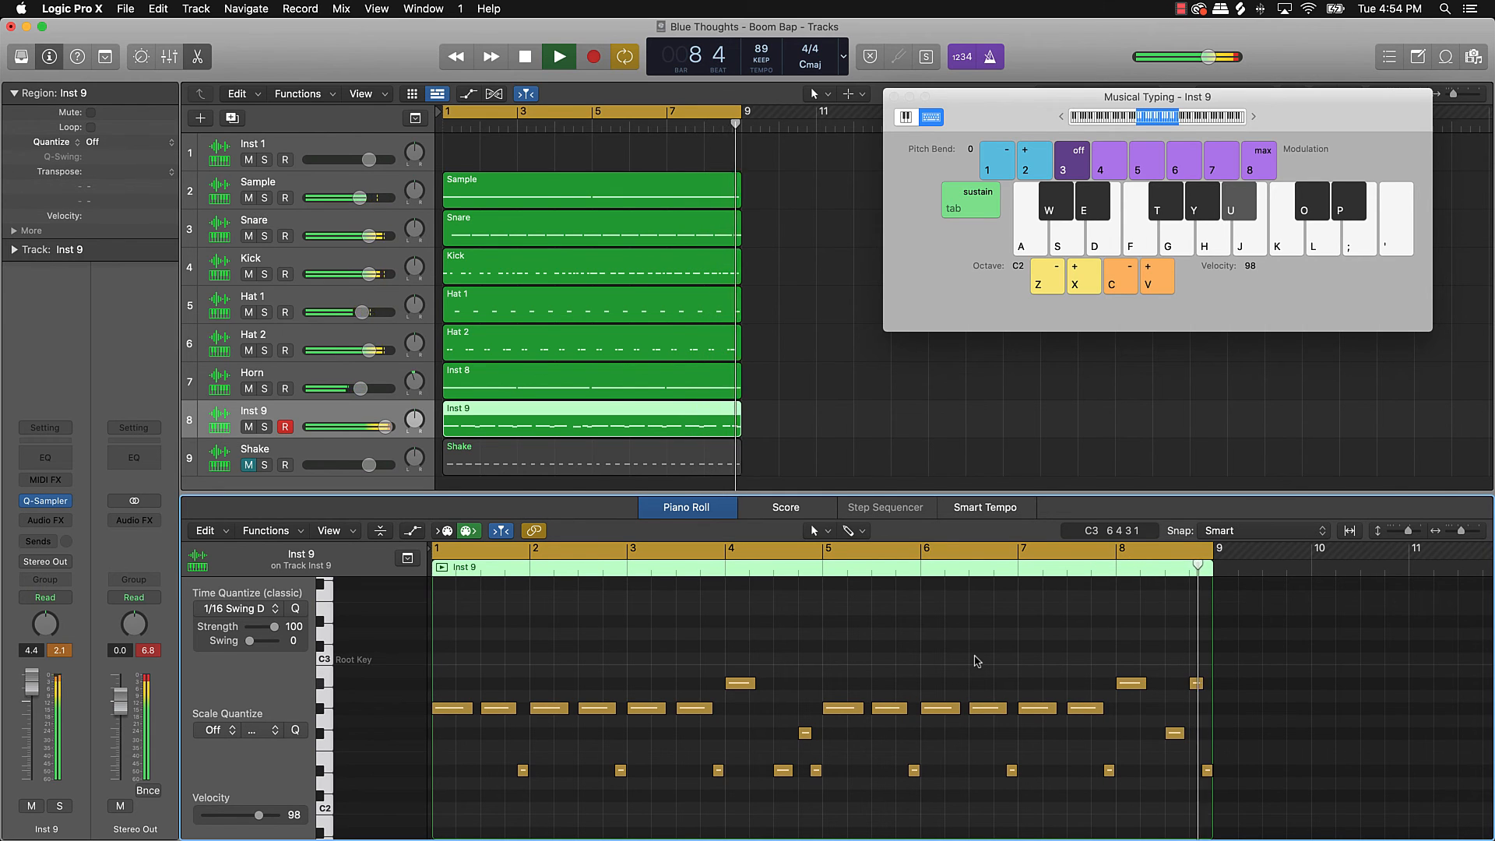
key("space")
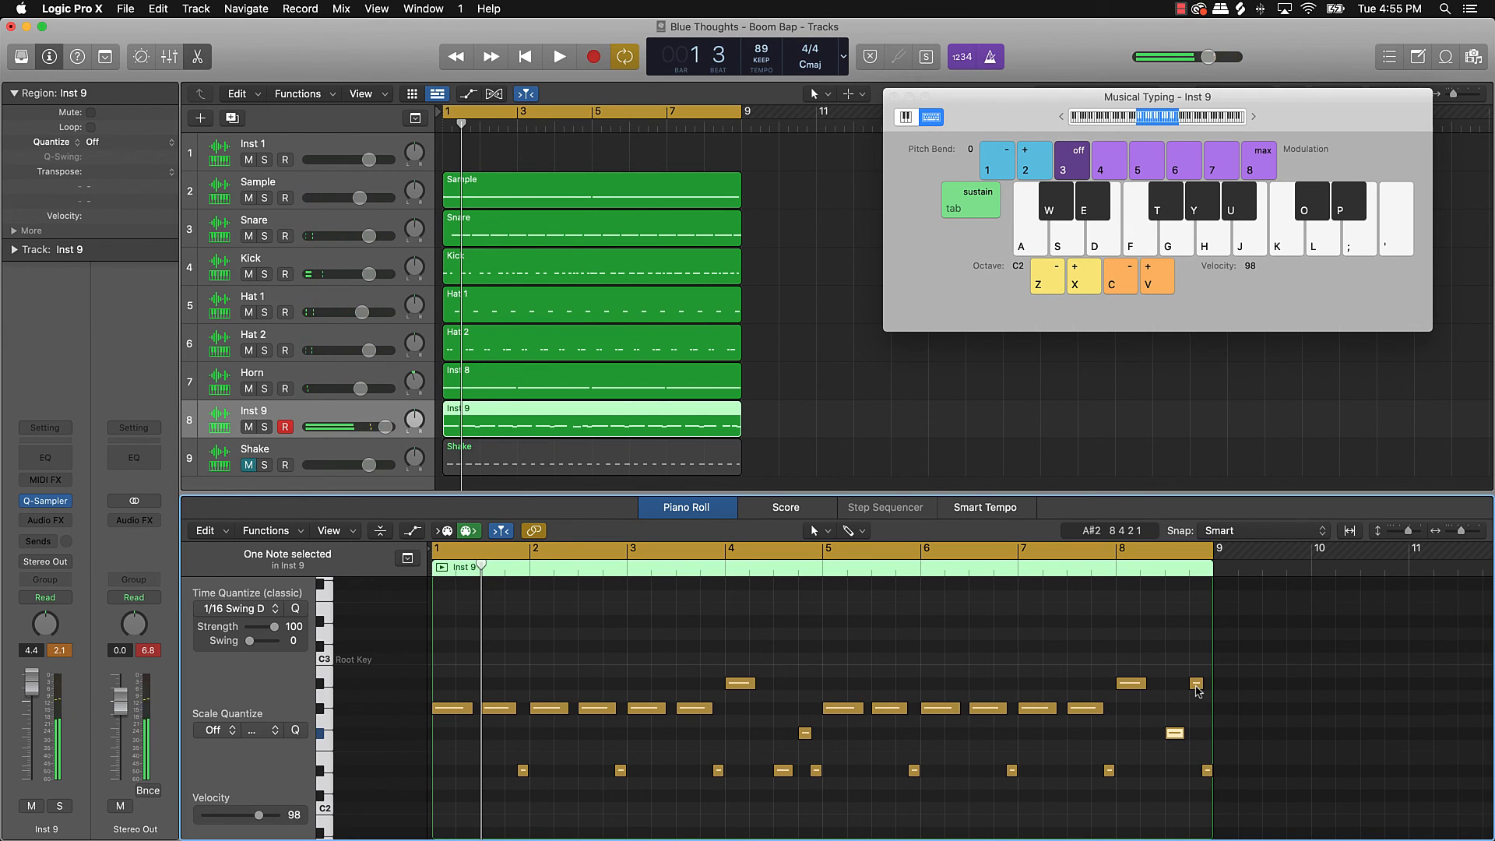
Step: Try the bar-8 A#2 note slightly lower and audition the bass line
mouse_move(1198, 690)
left_mouse_down()
mouse_move(1198, 760)
mouse_move(1197, 687)
left_mouse_up()
key("space")
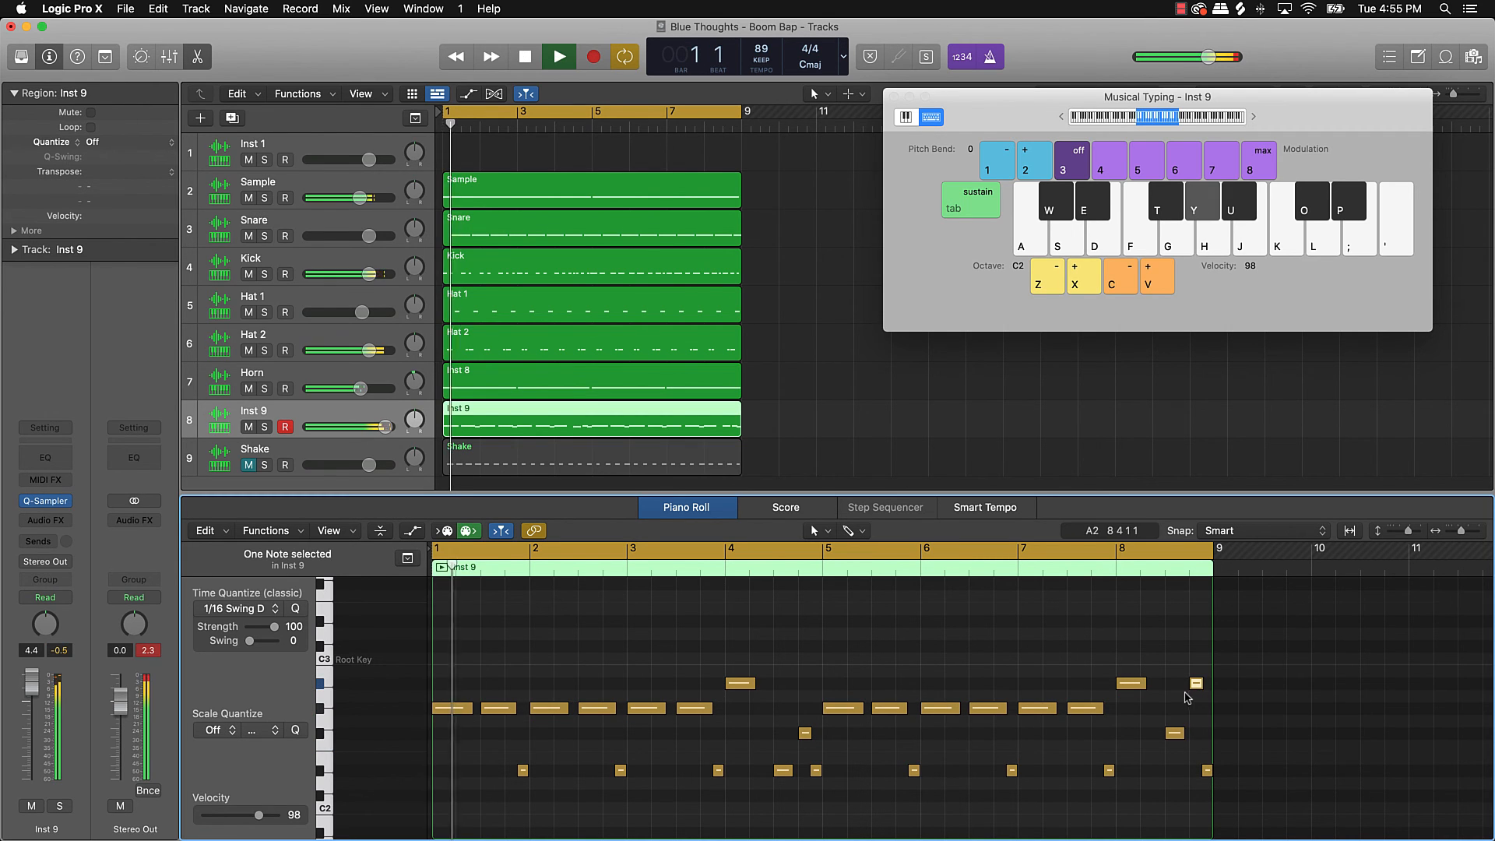
left_click(1170, 701)
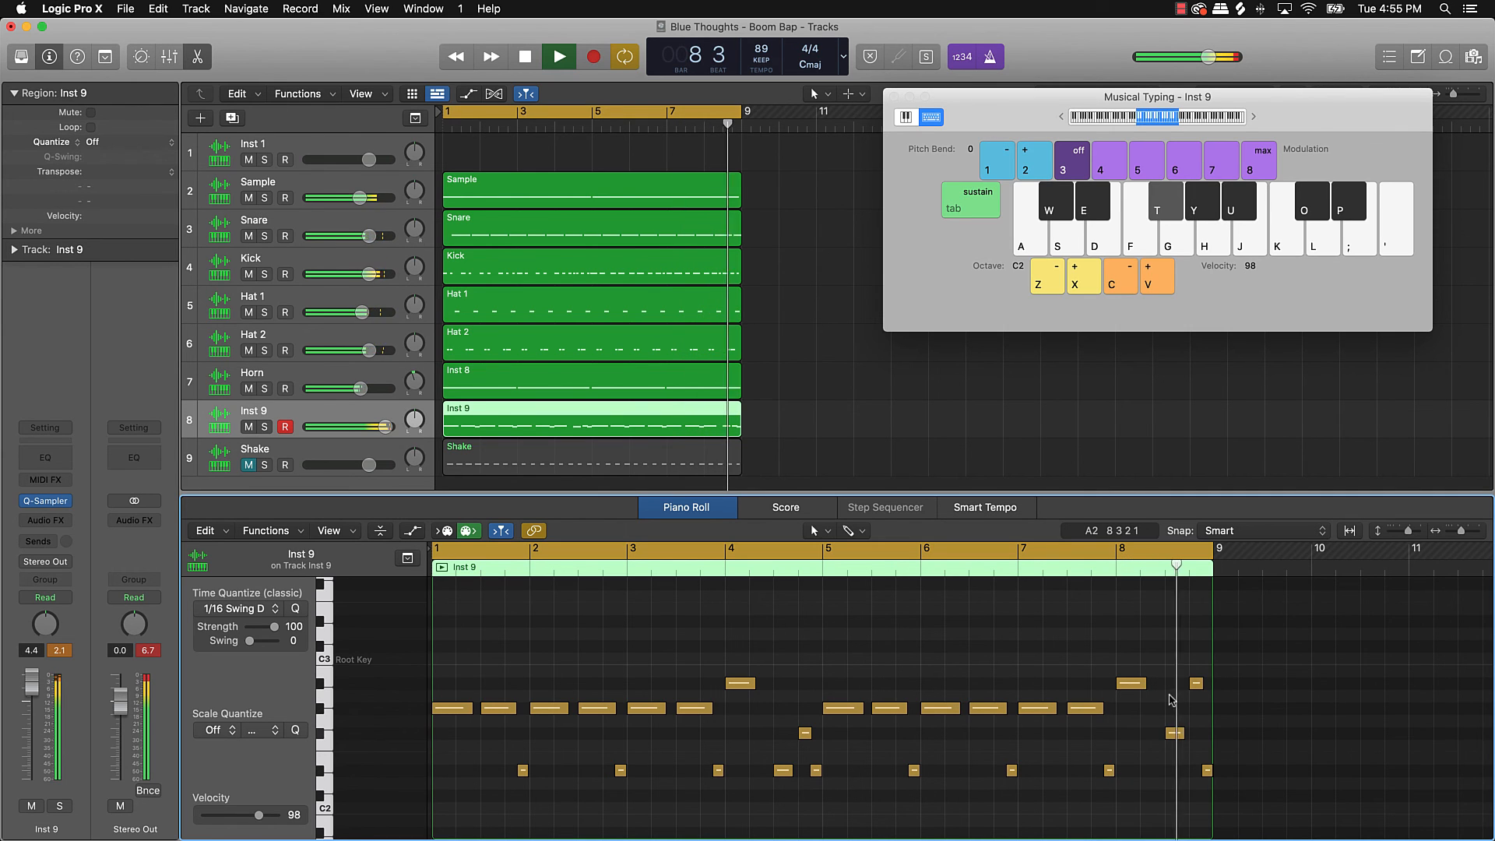
key("space")
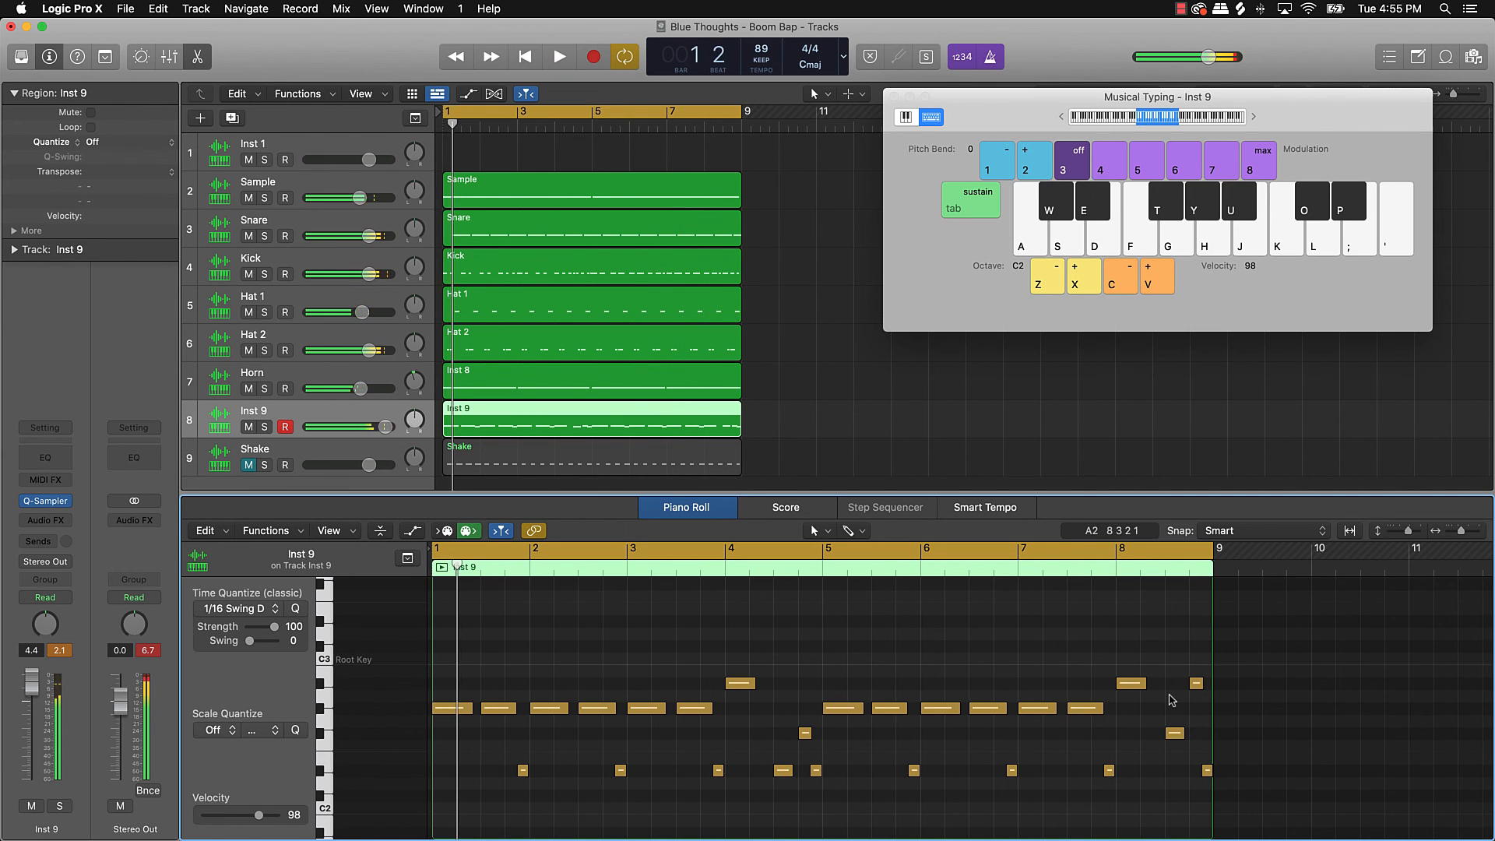
Step: Lower the last note before bar 9, name track 8 'Bass', and show the Shake region's notes
left_click_drag(1197, 684, 1197, 733)
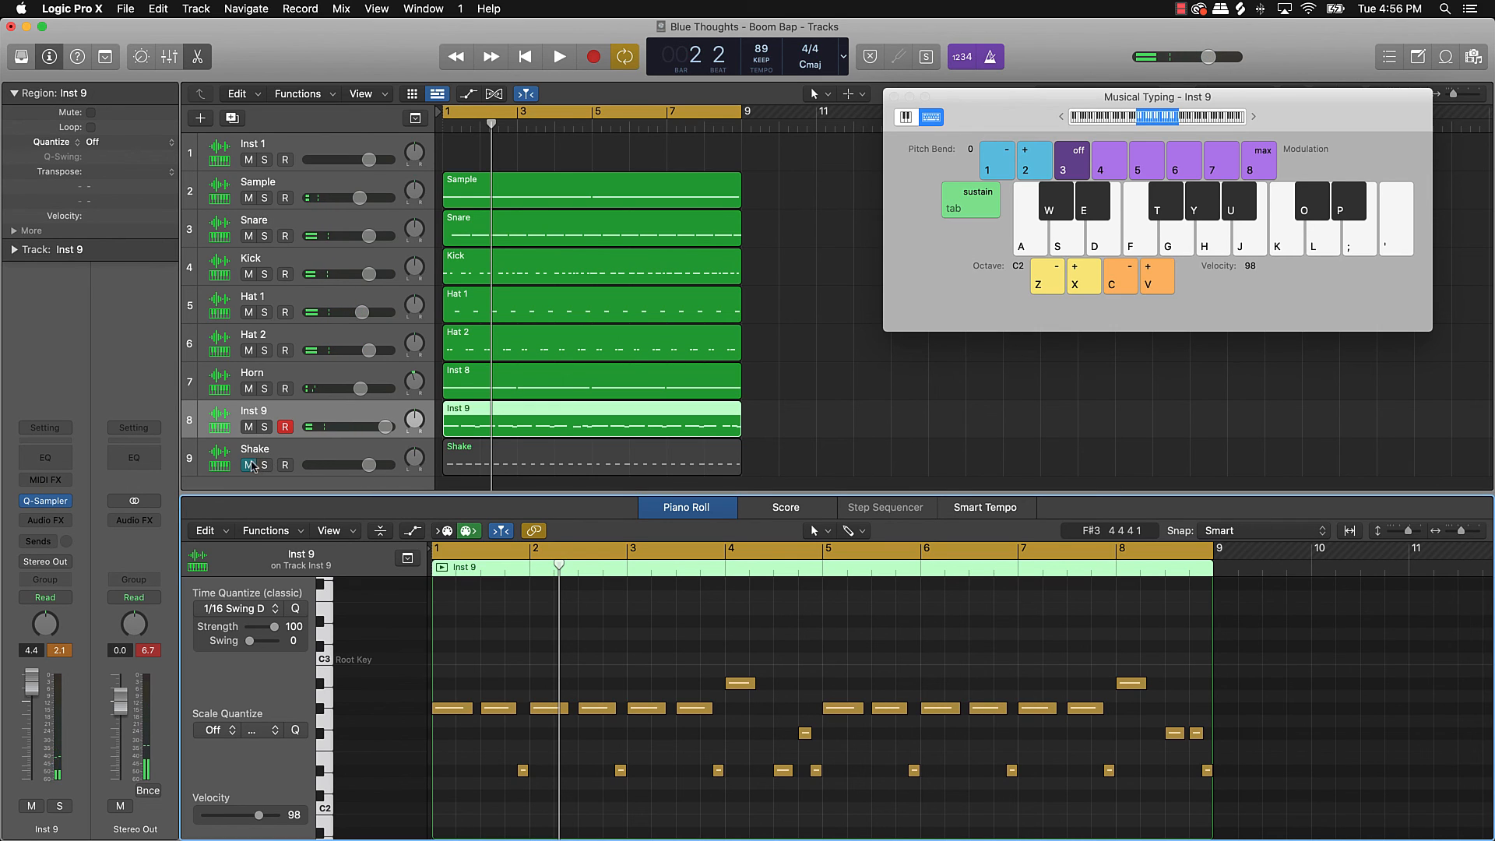
left_click(262, 416)
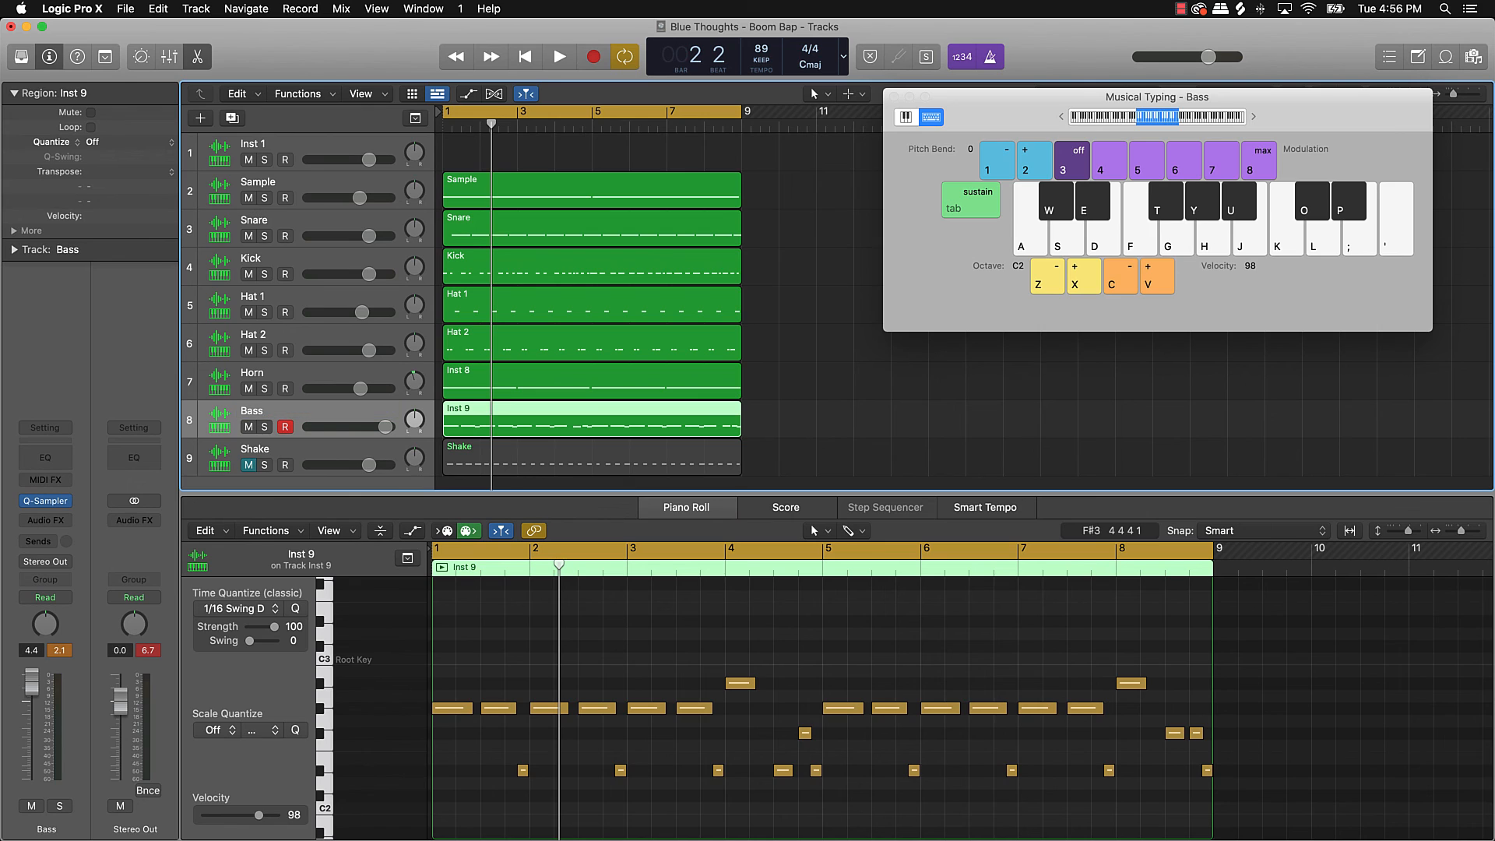
left_click(550, 467)
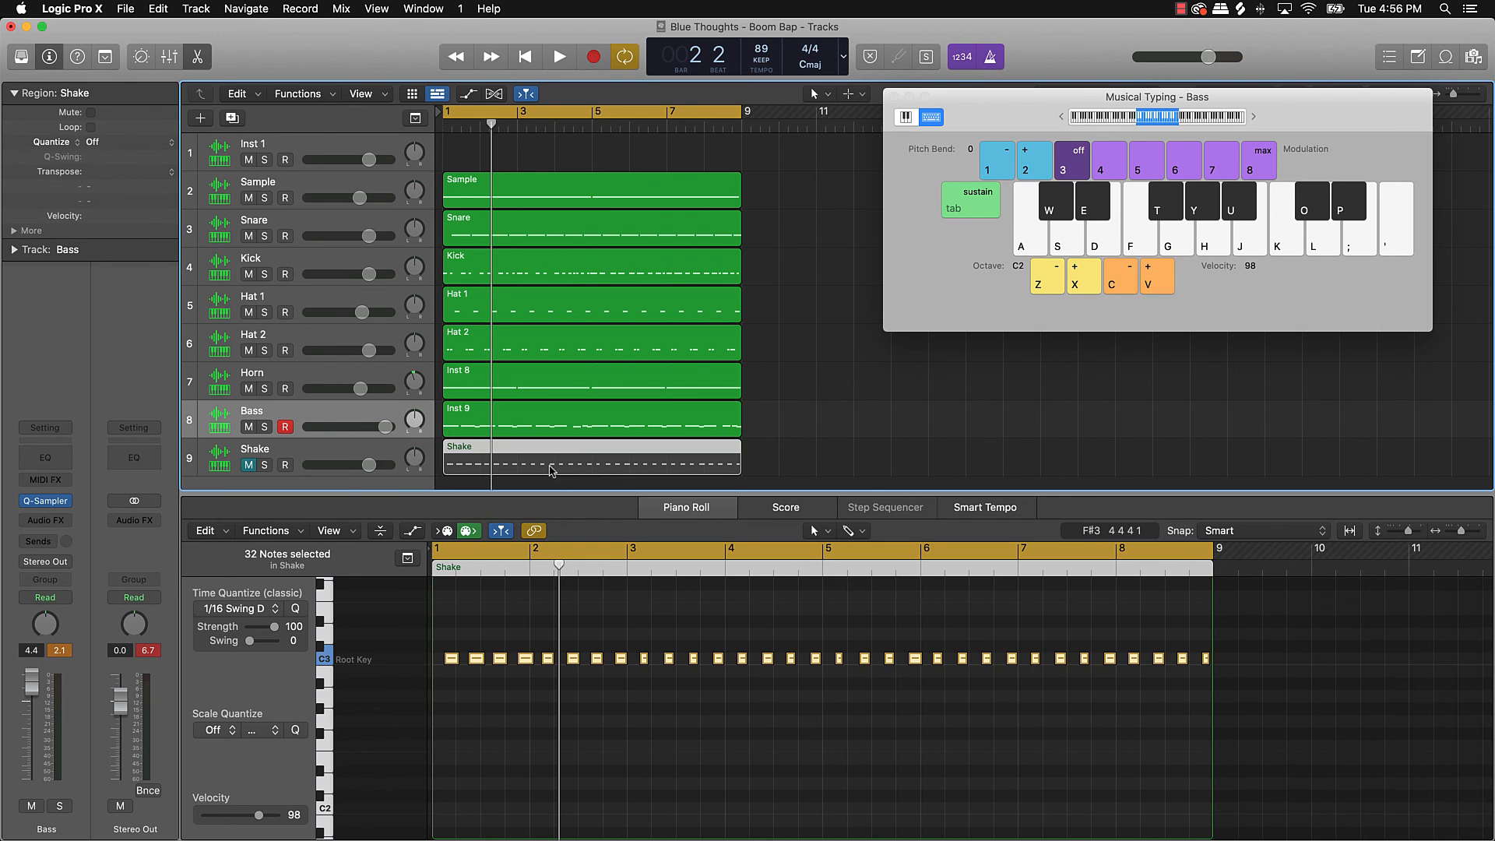
Step: Select all the Shake notes, record-arm the Shake track, and start playback
left_click(490, 705)
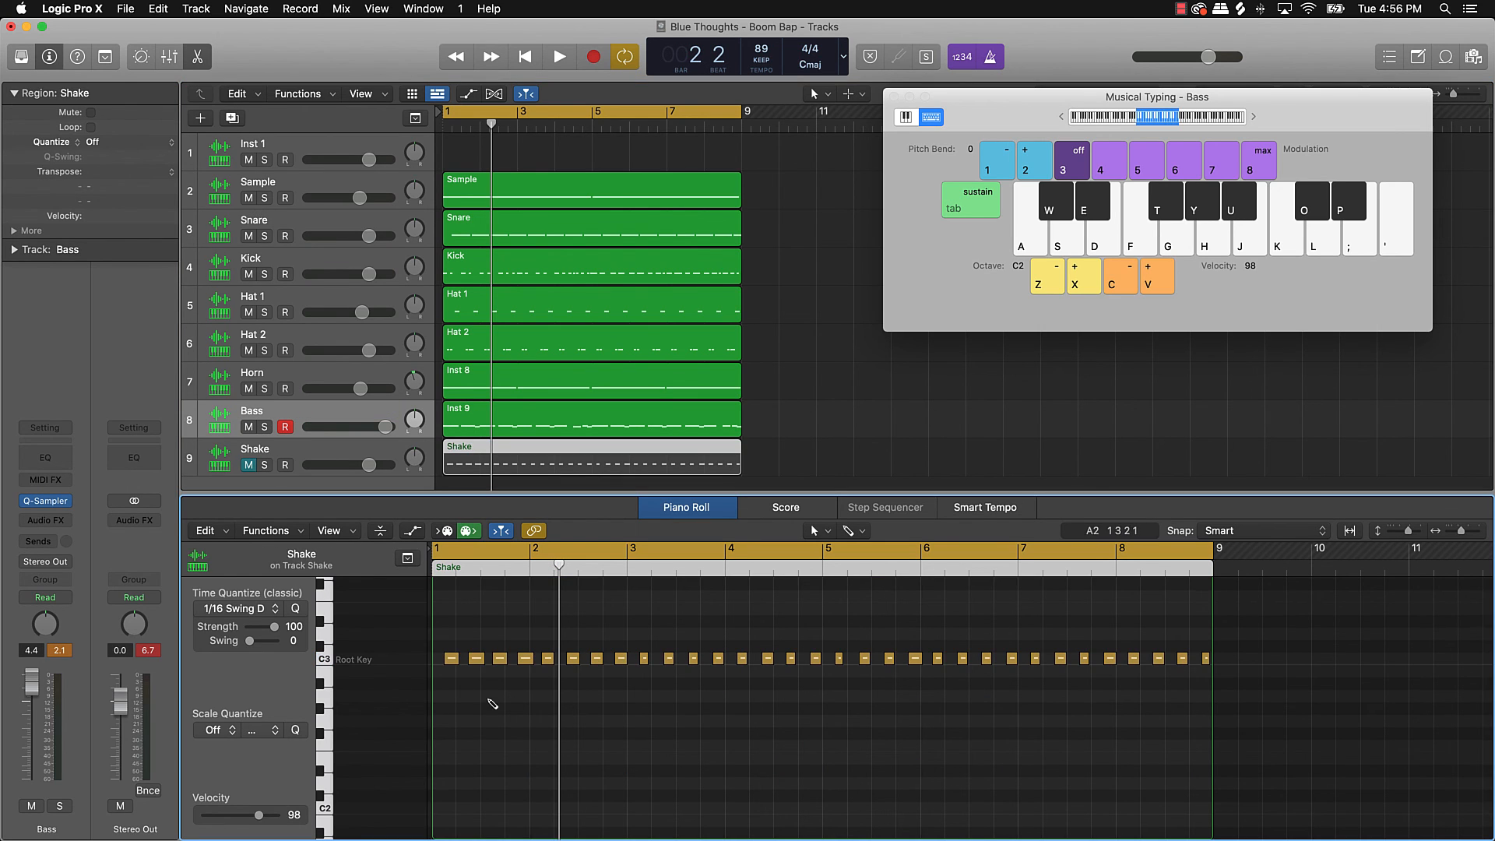
key("super+a")
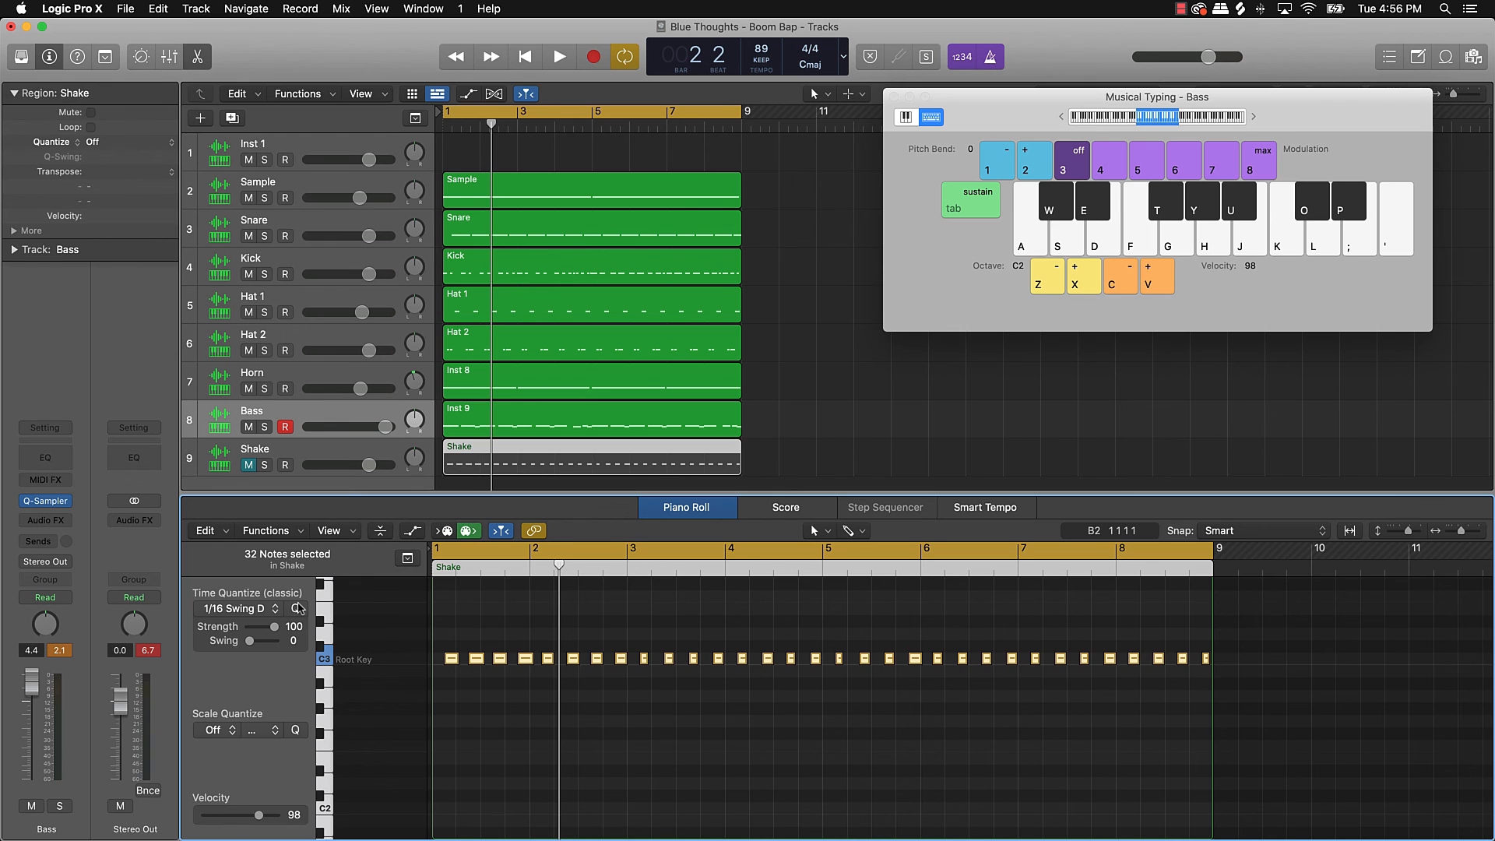
left_click(339, 458)
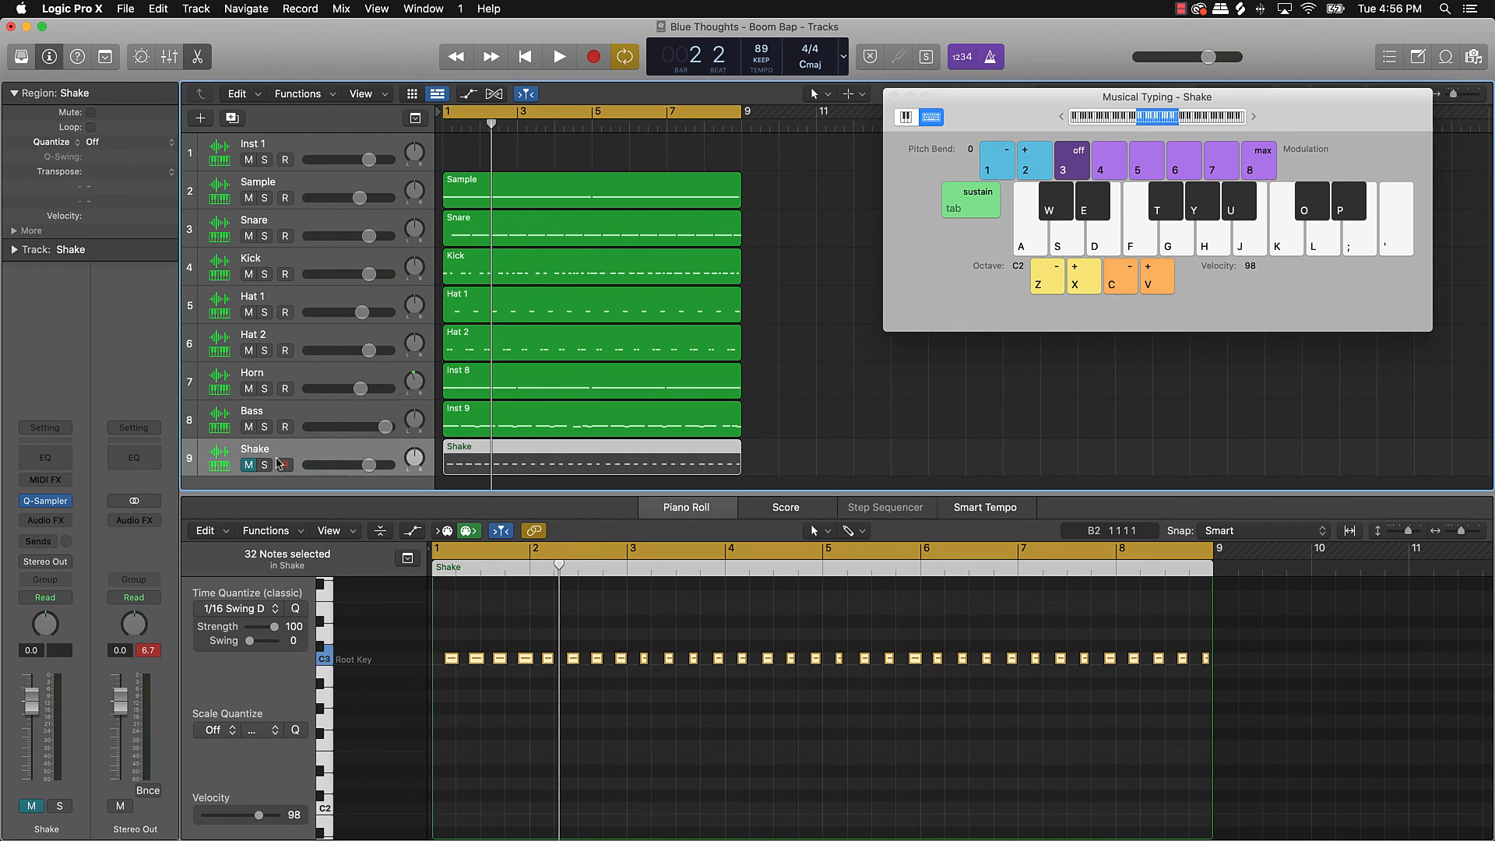
key("space")
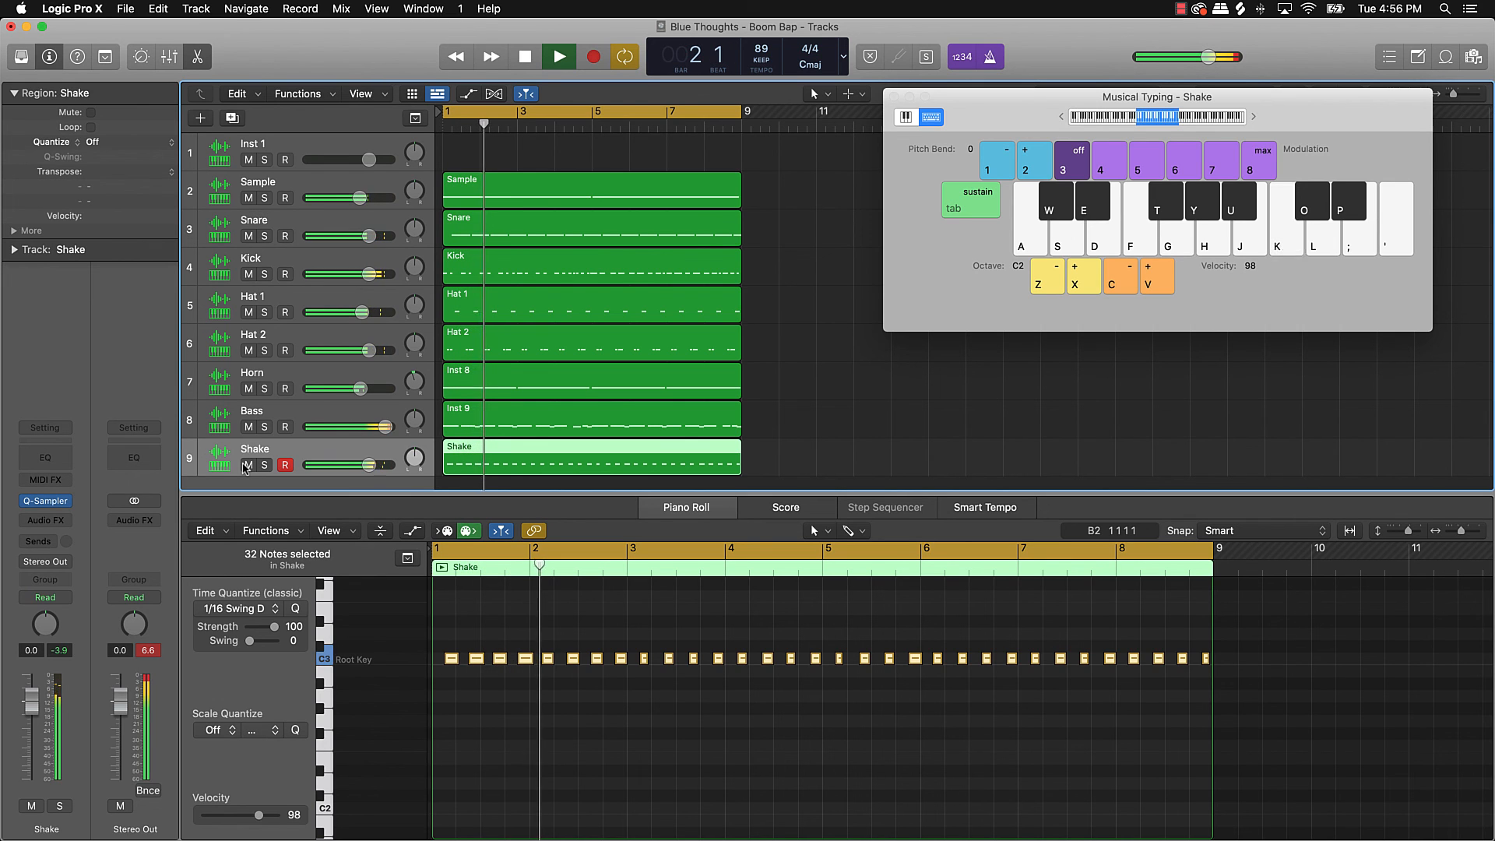
Step: Move the Shake track between Hat 2 and Horn and close the Musical Typing keyboard
left_click_drag(246, 470, 235, 360)
left_click(835, 419)
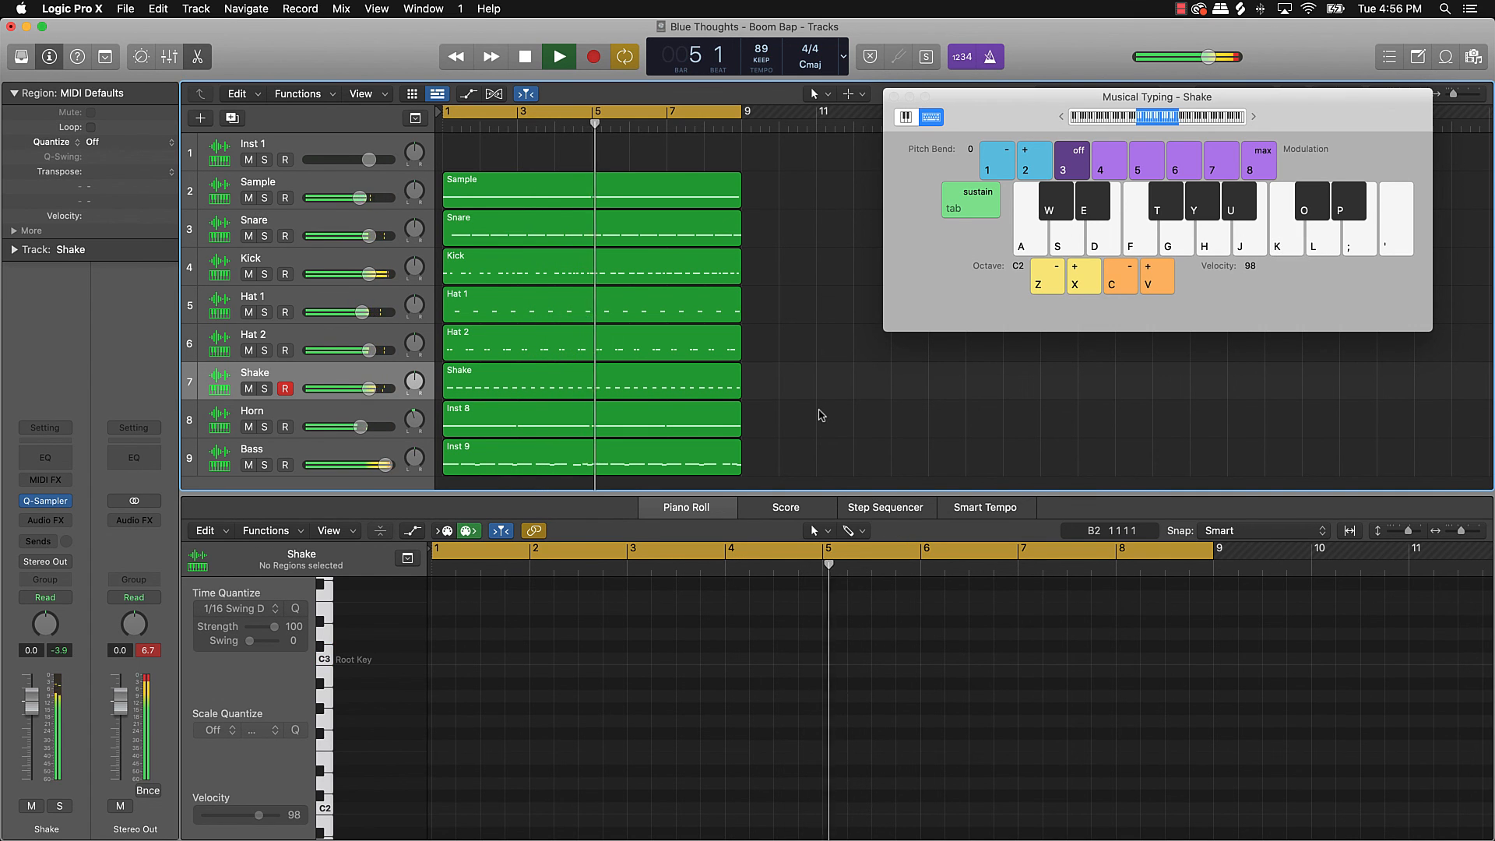
left_click(894, 97)
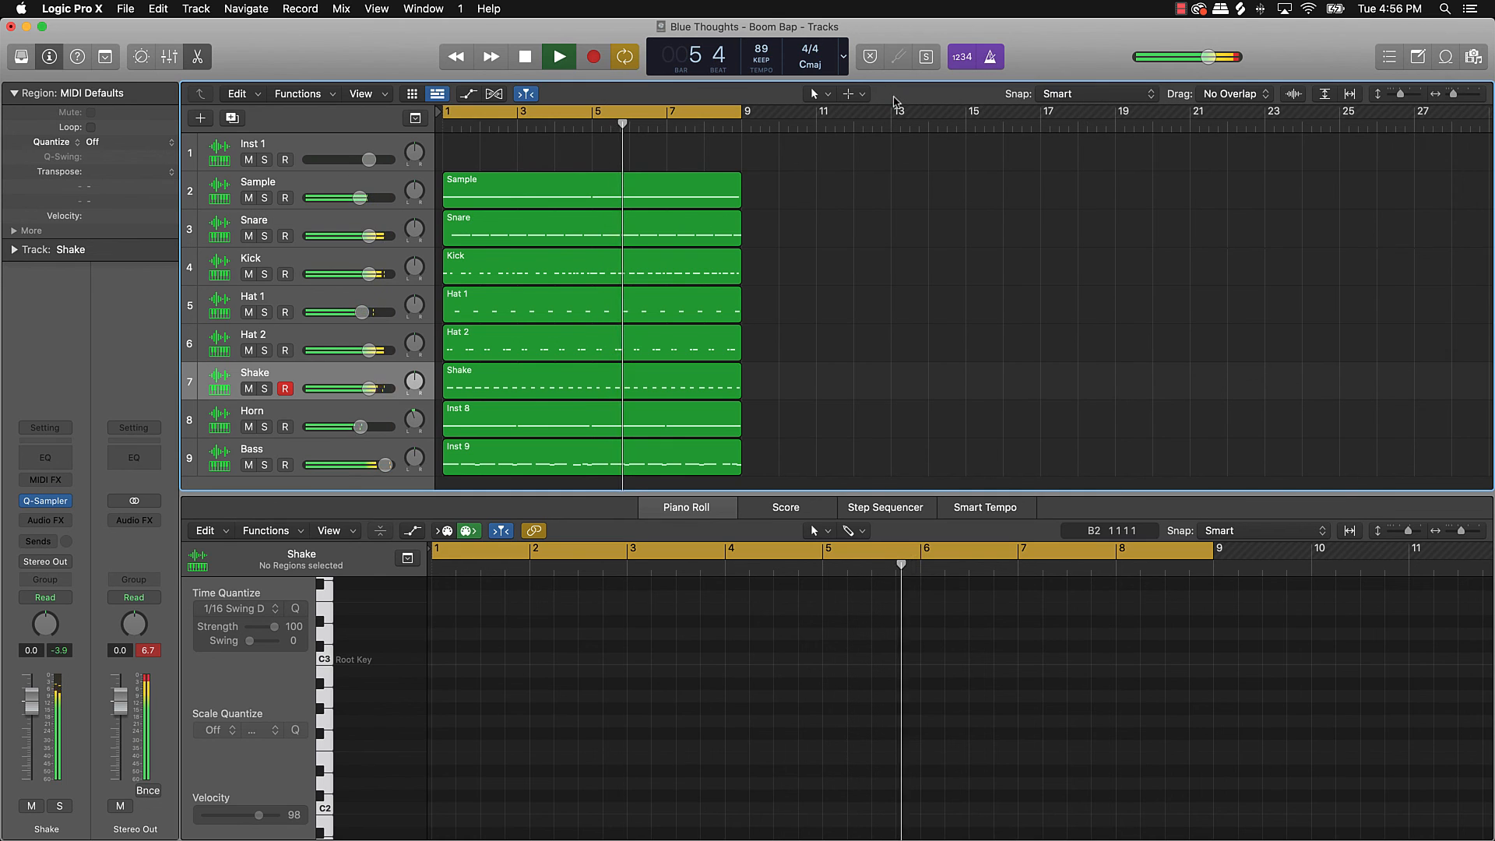
Step: Record-arm Inst 1, show Musical Typing with Cmd+K, audition a note, and hide the inspector
left_click(319, 146)
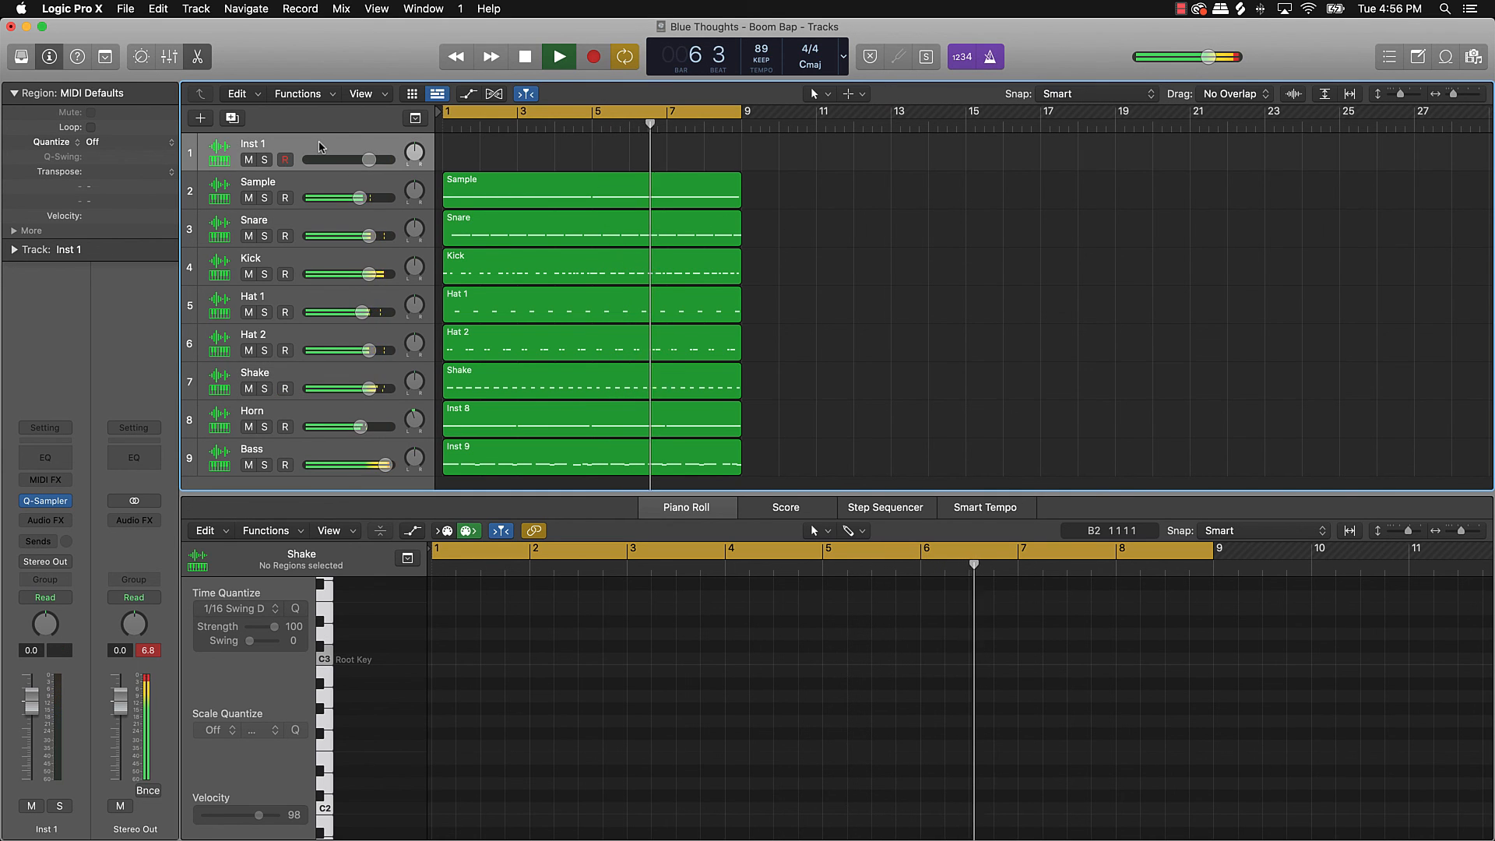
key("super+k")
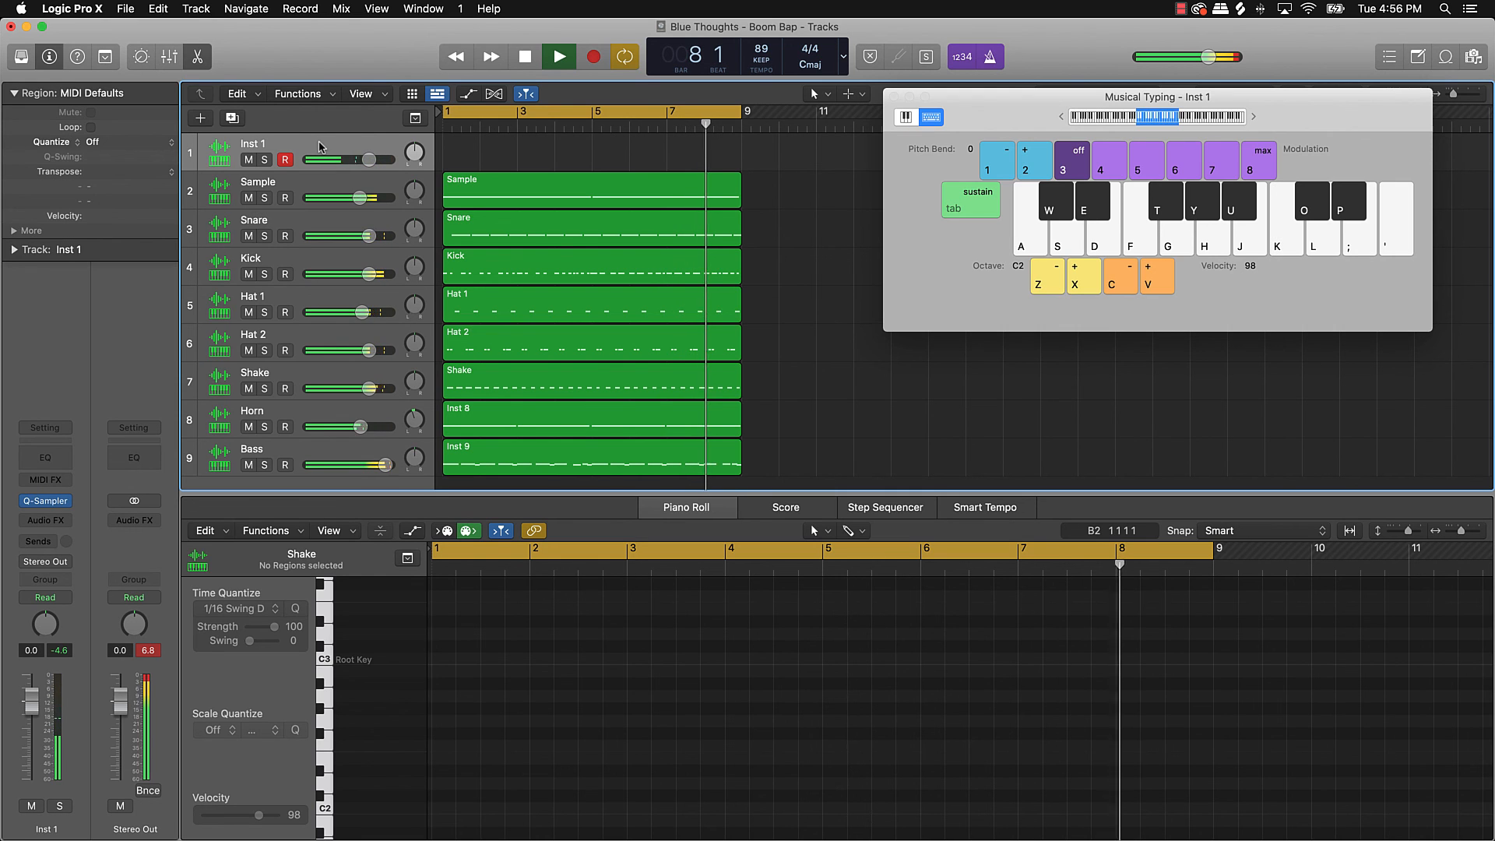
key("k")
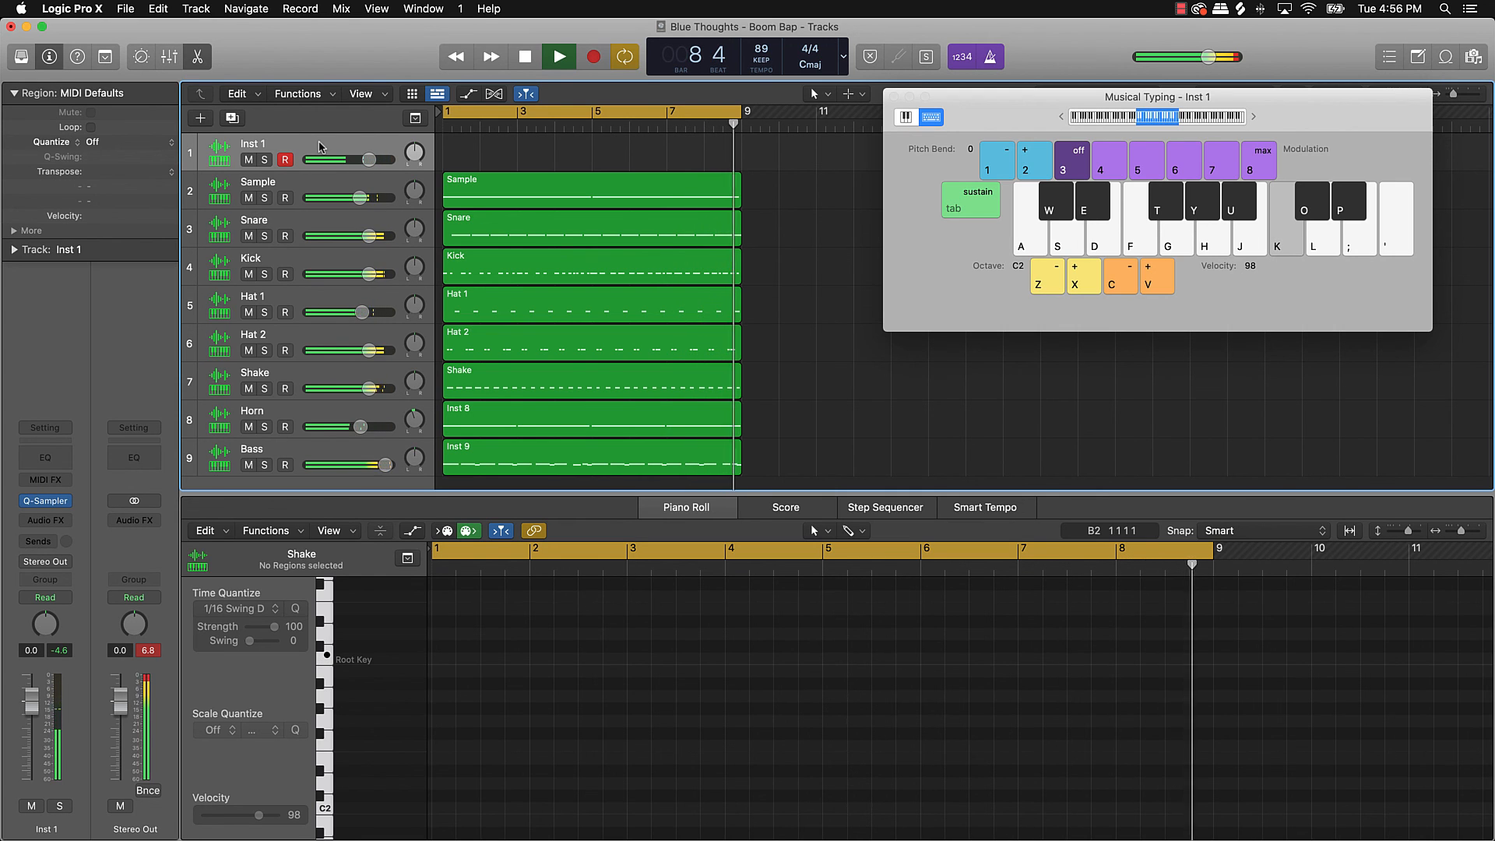
key("space")
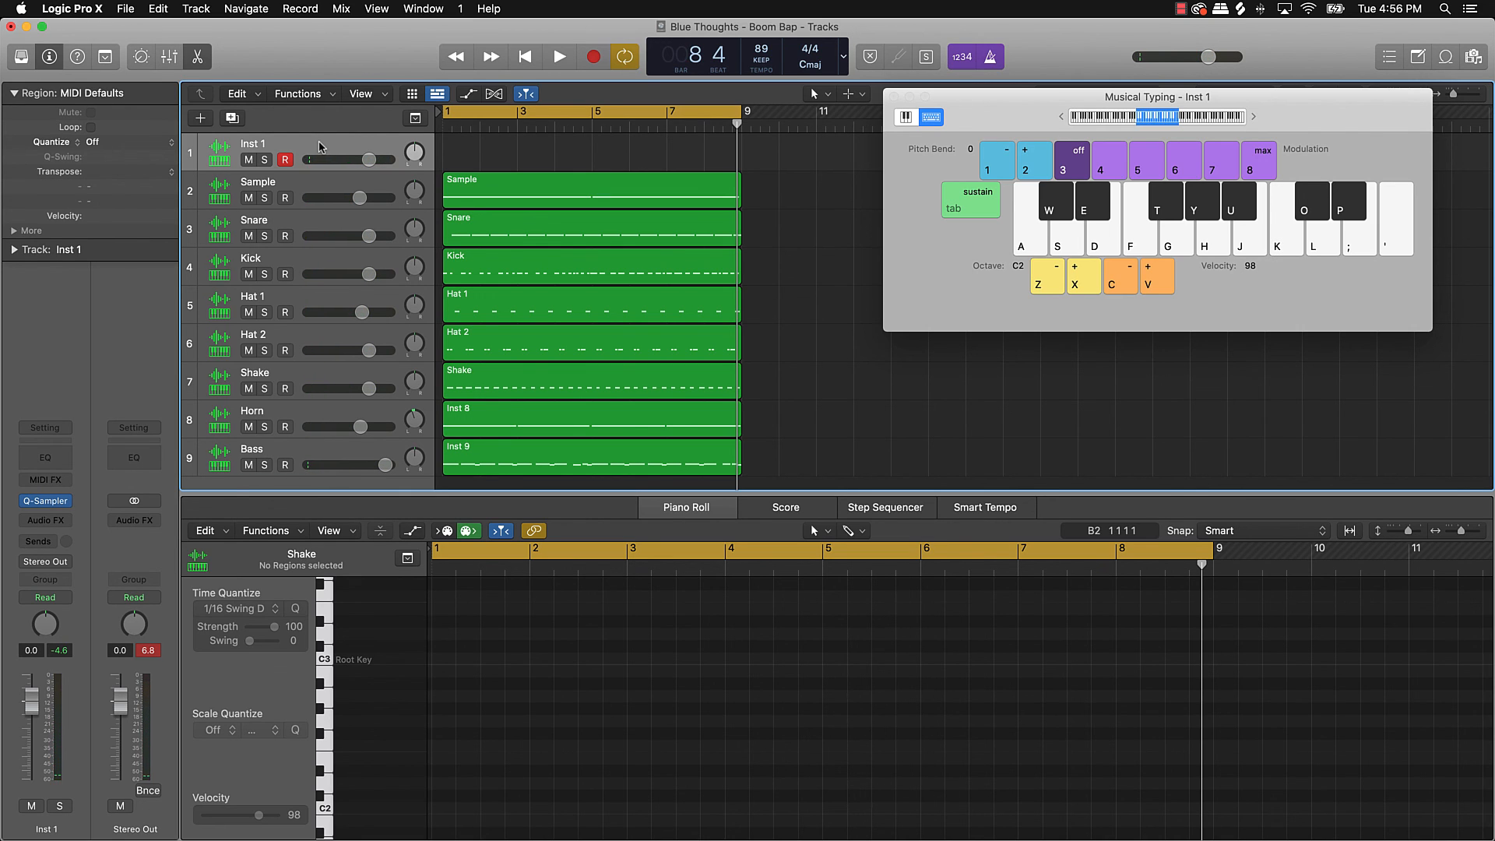
key("k")
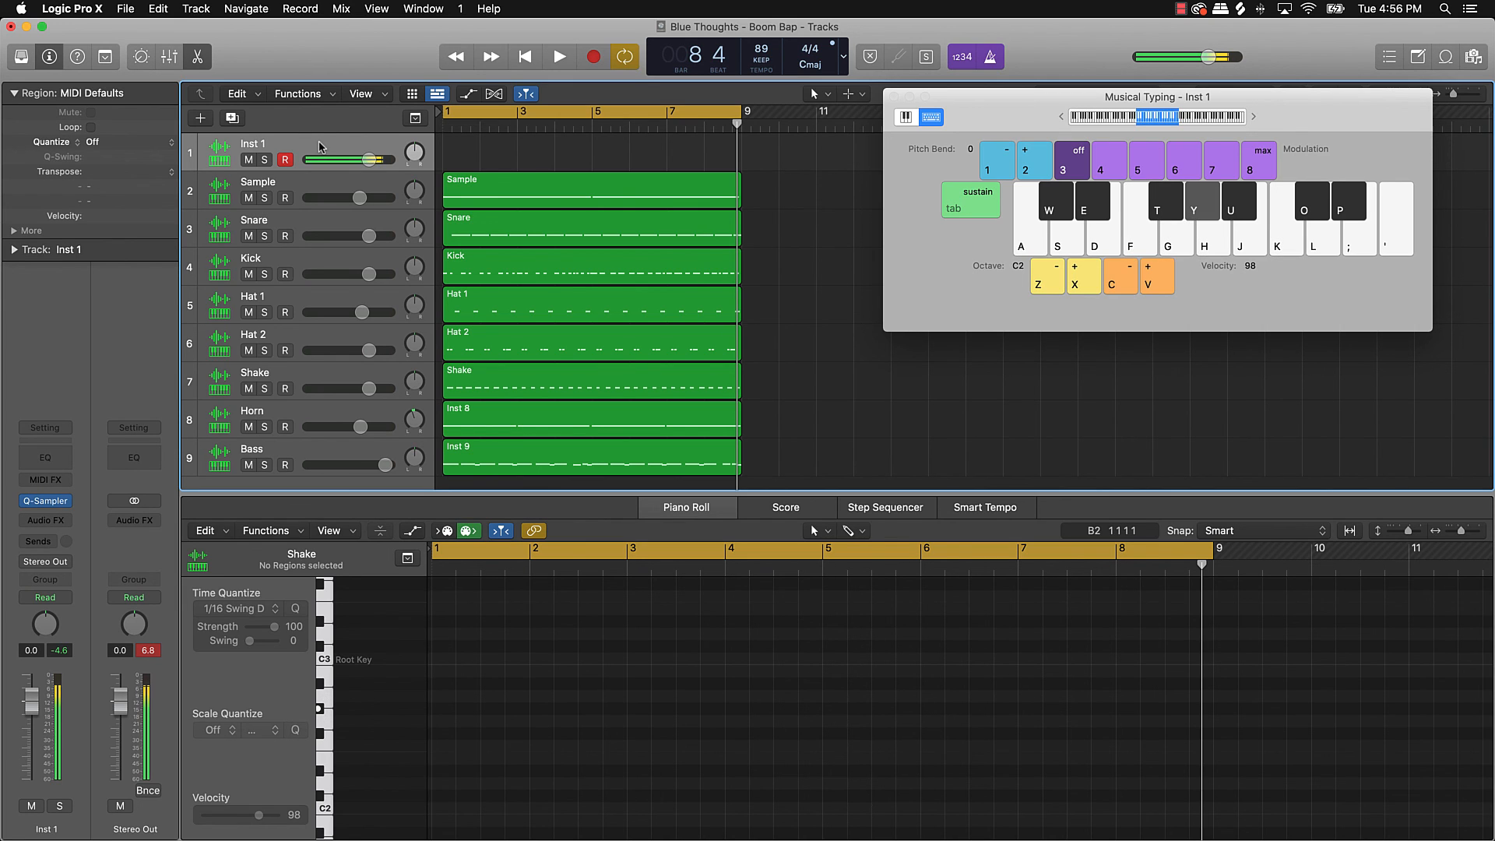
key("i")
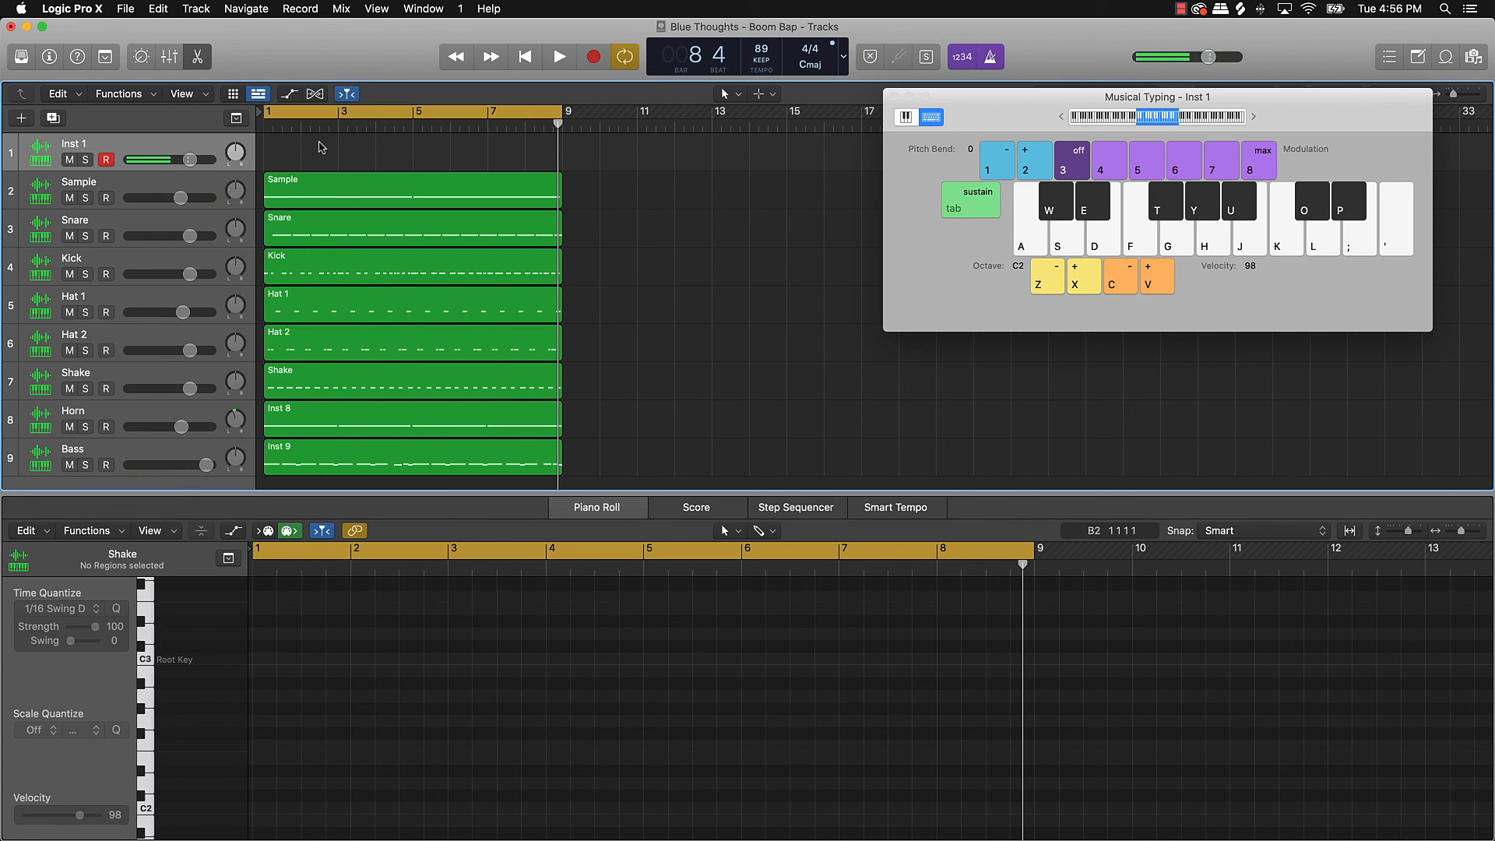
Step: Raise the Musical Typing octave and play D, E and high C notes along with the looping beat
key("x")
key("k")
key("k")
key("space")
key("f")
key("g")
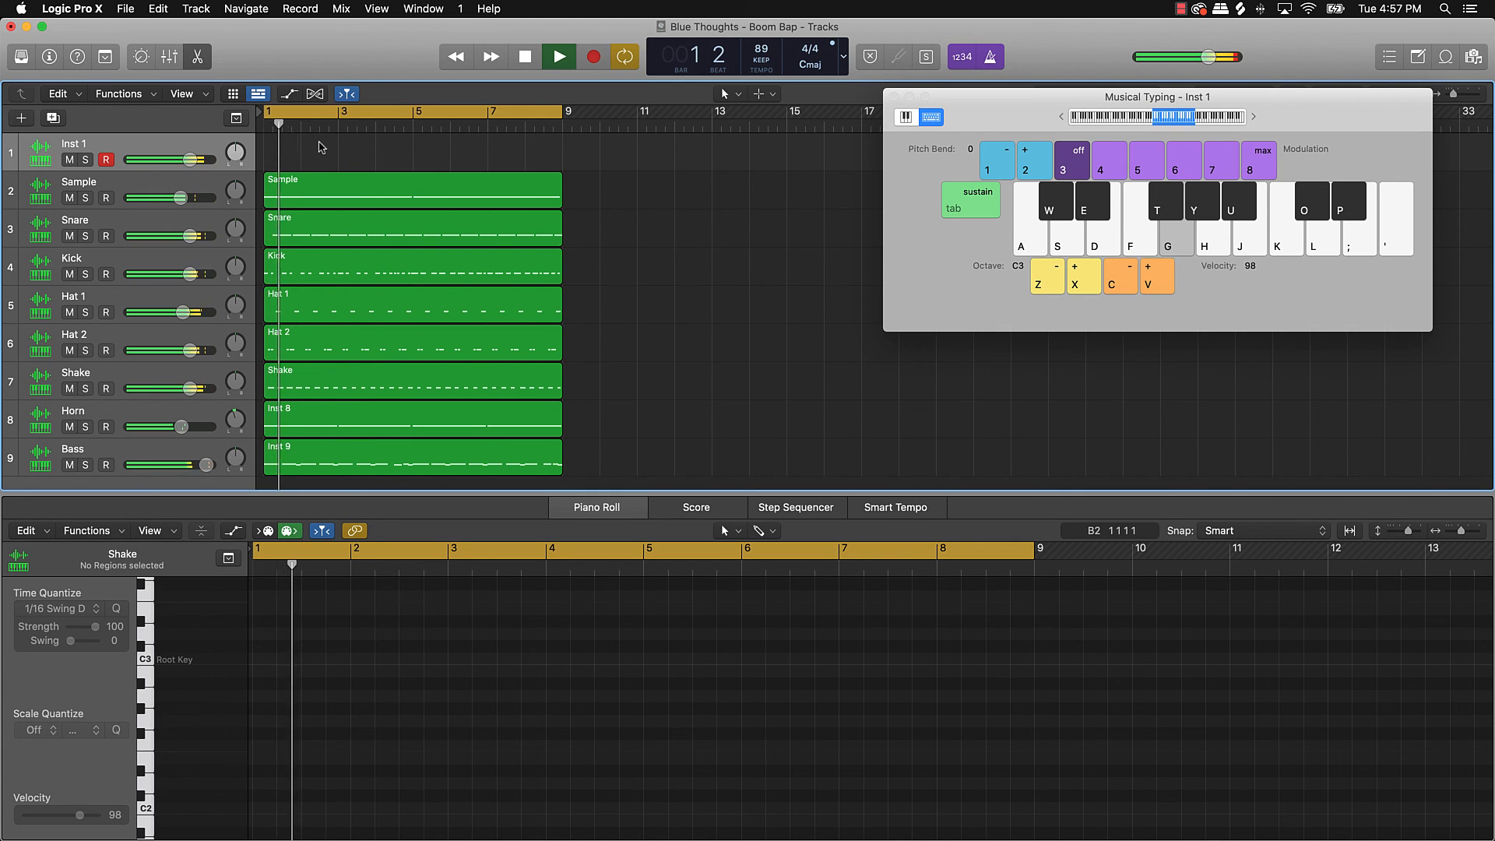
key("d")
key("e")
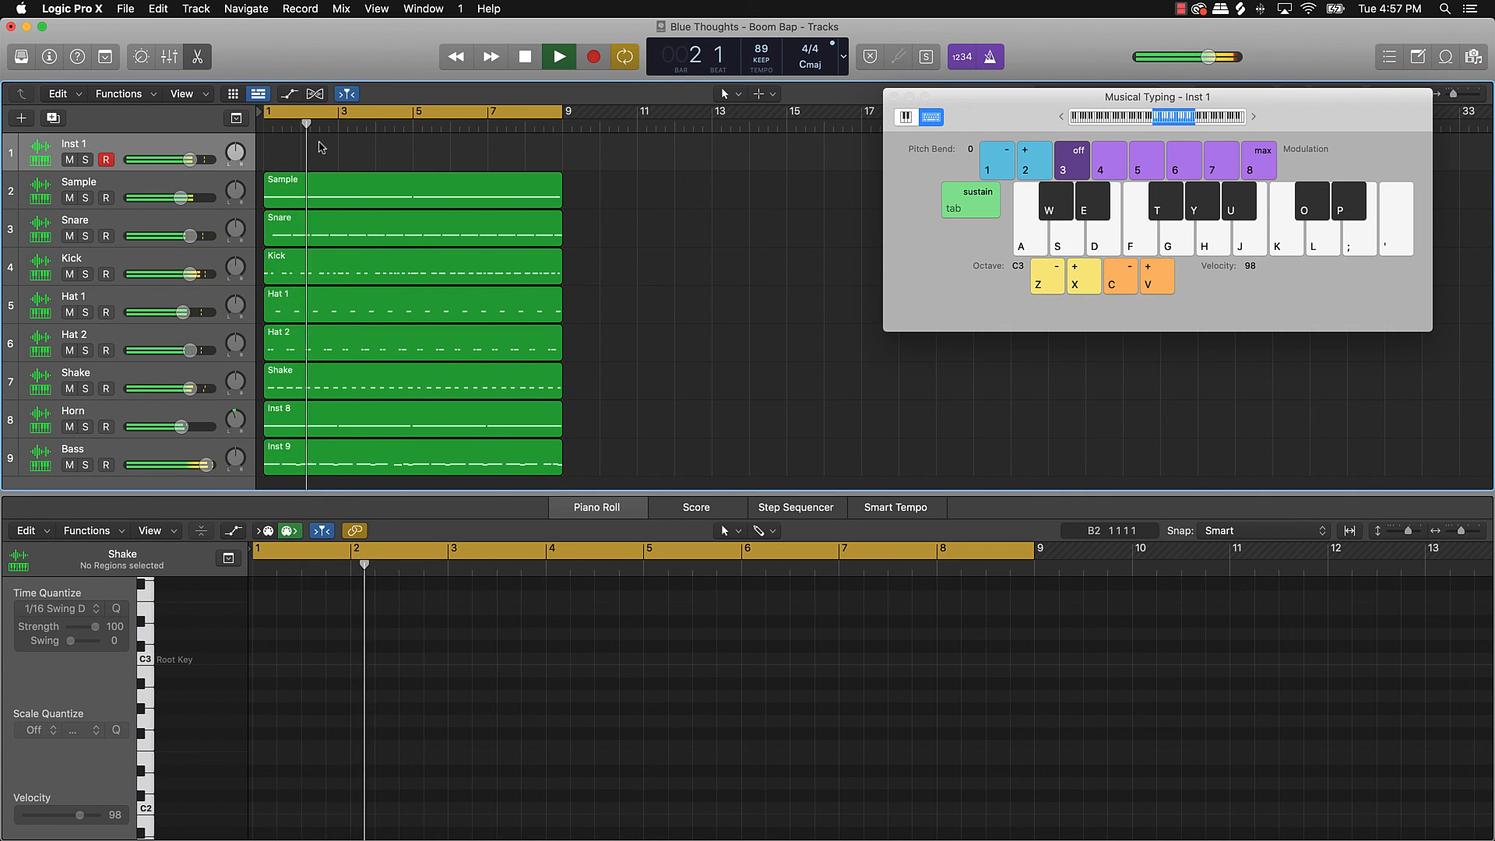
key("w")
key("k")
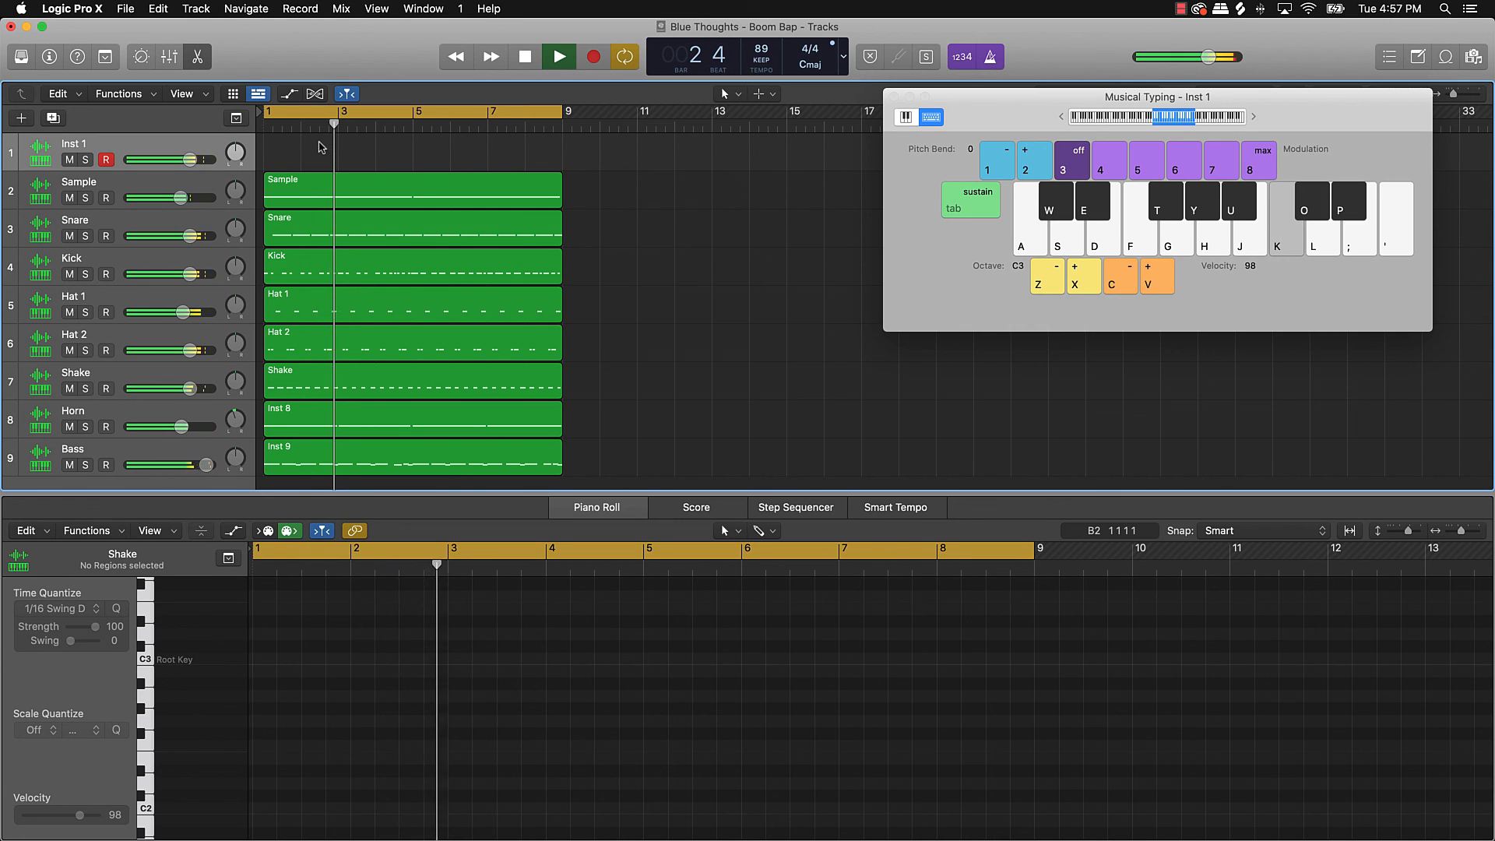
key("k")
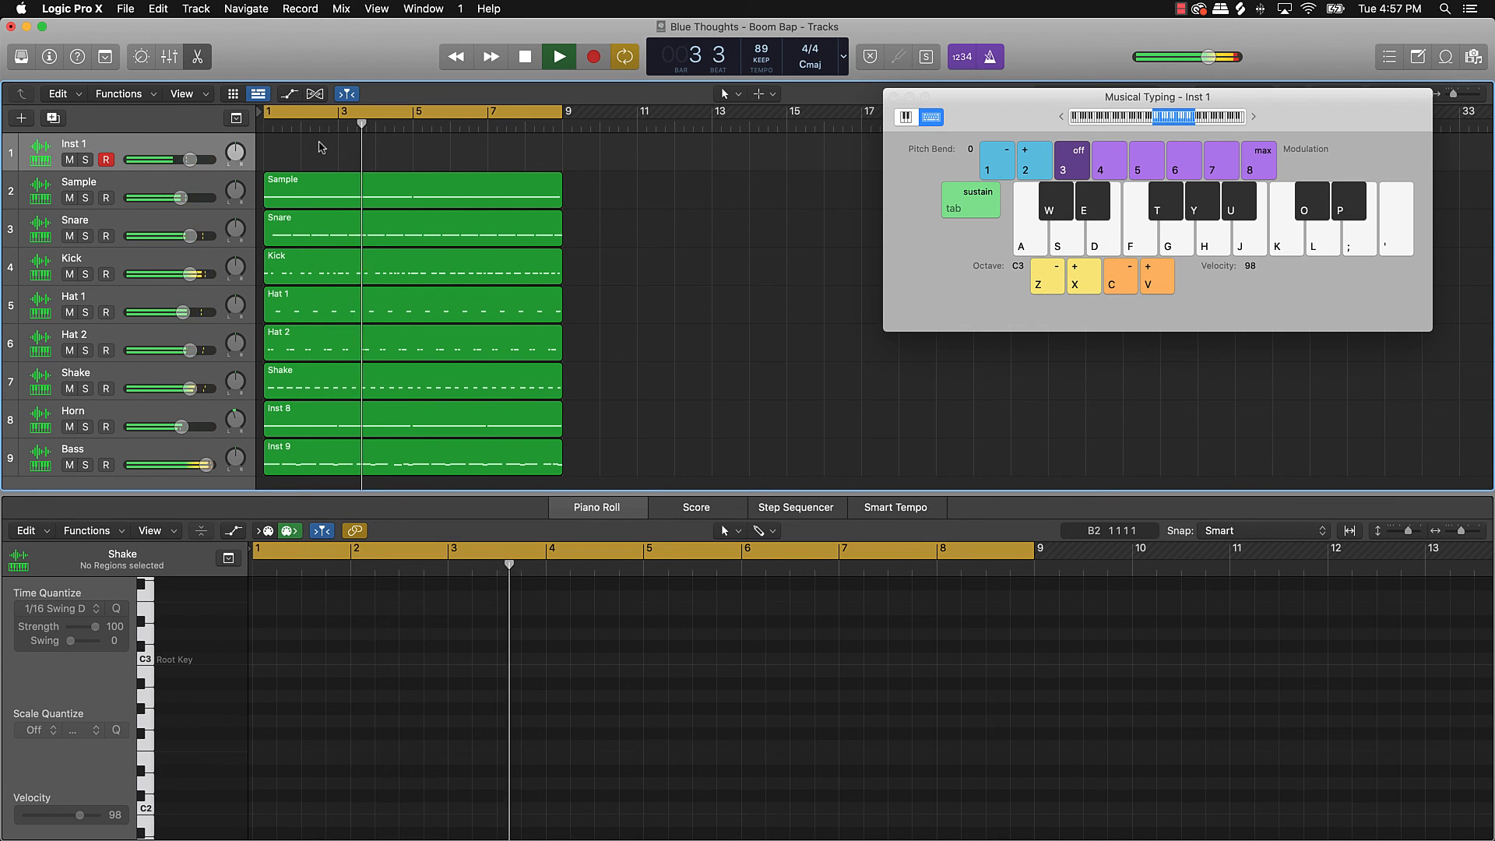
key("a")
key("k")
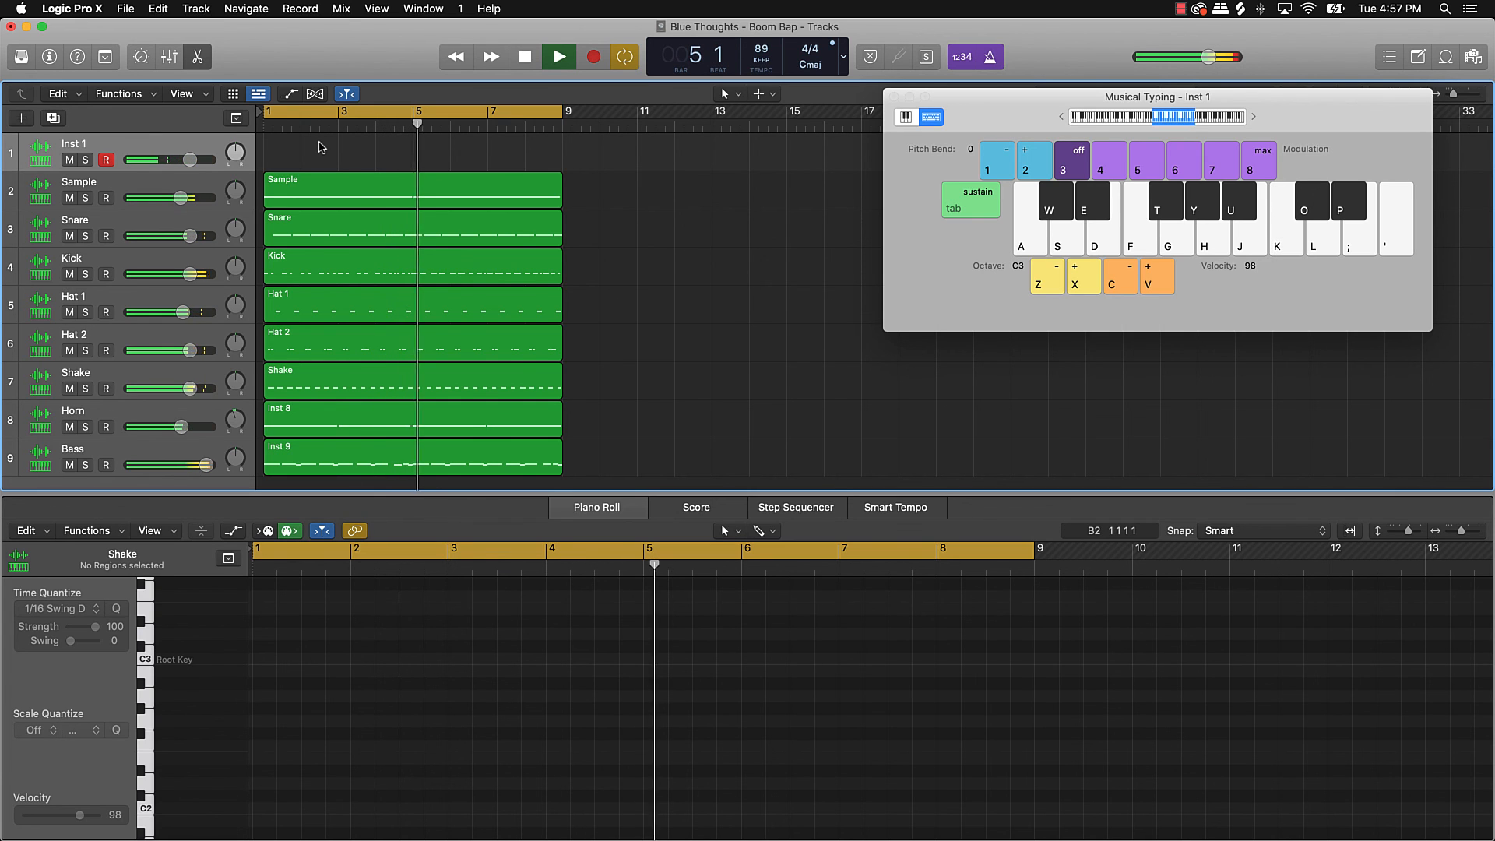
Step: Keep practising D3, E and C-octave notes over the loop
key("s")
key("s")
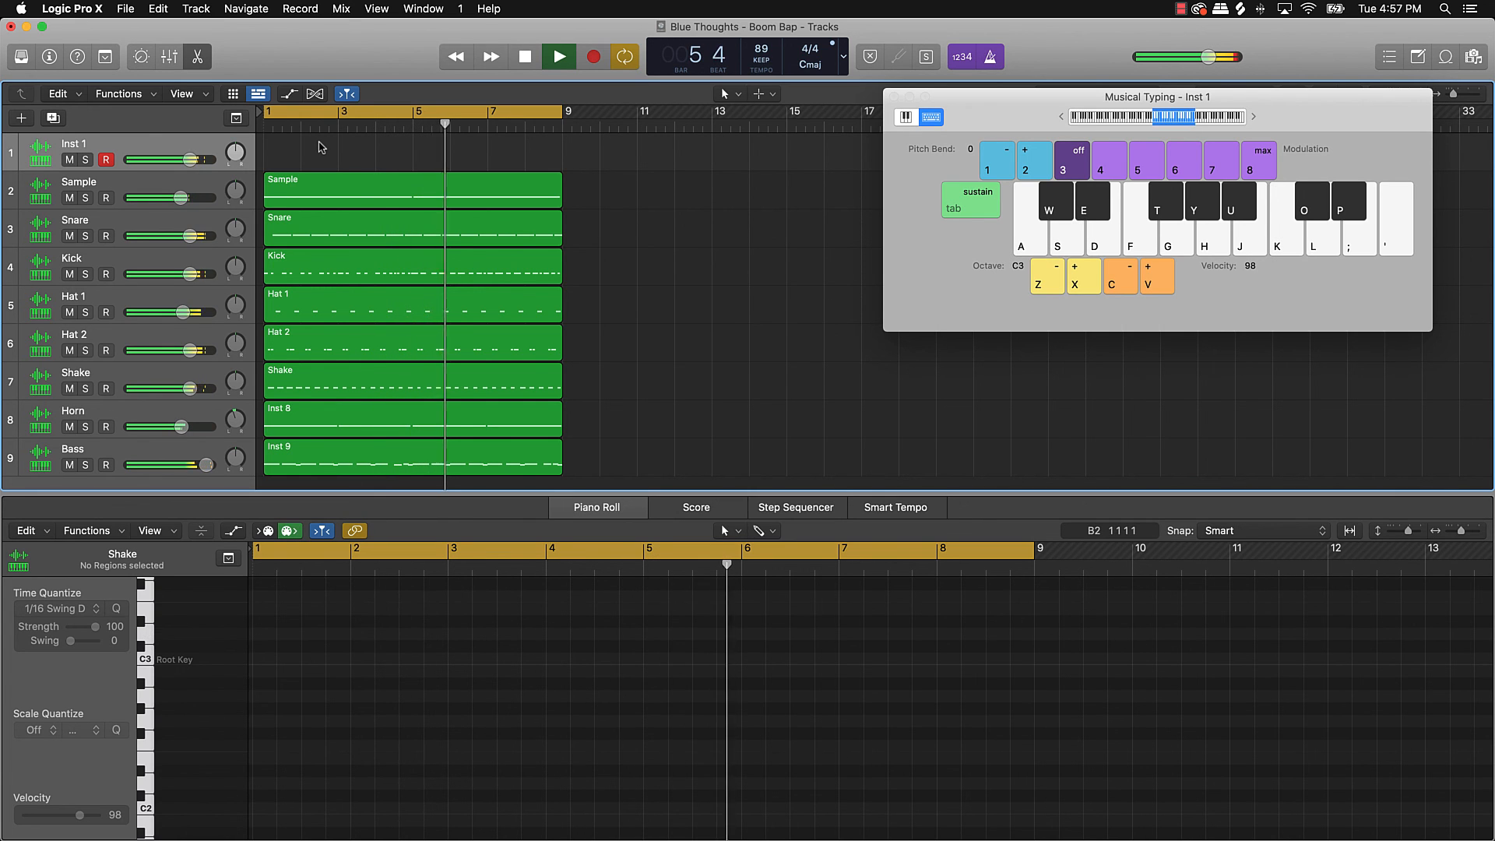
key("d")
key("f")
key("f")
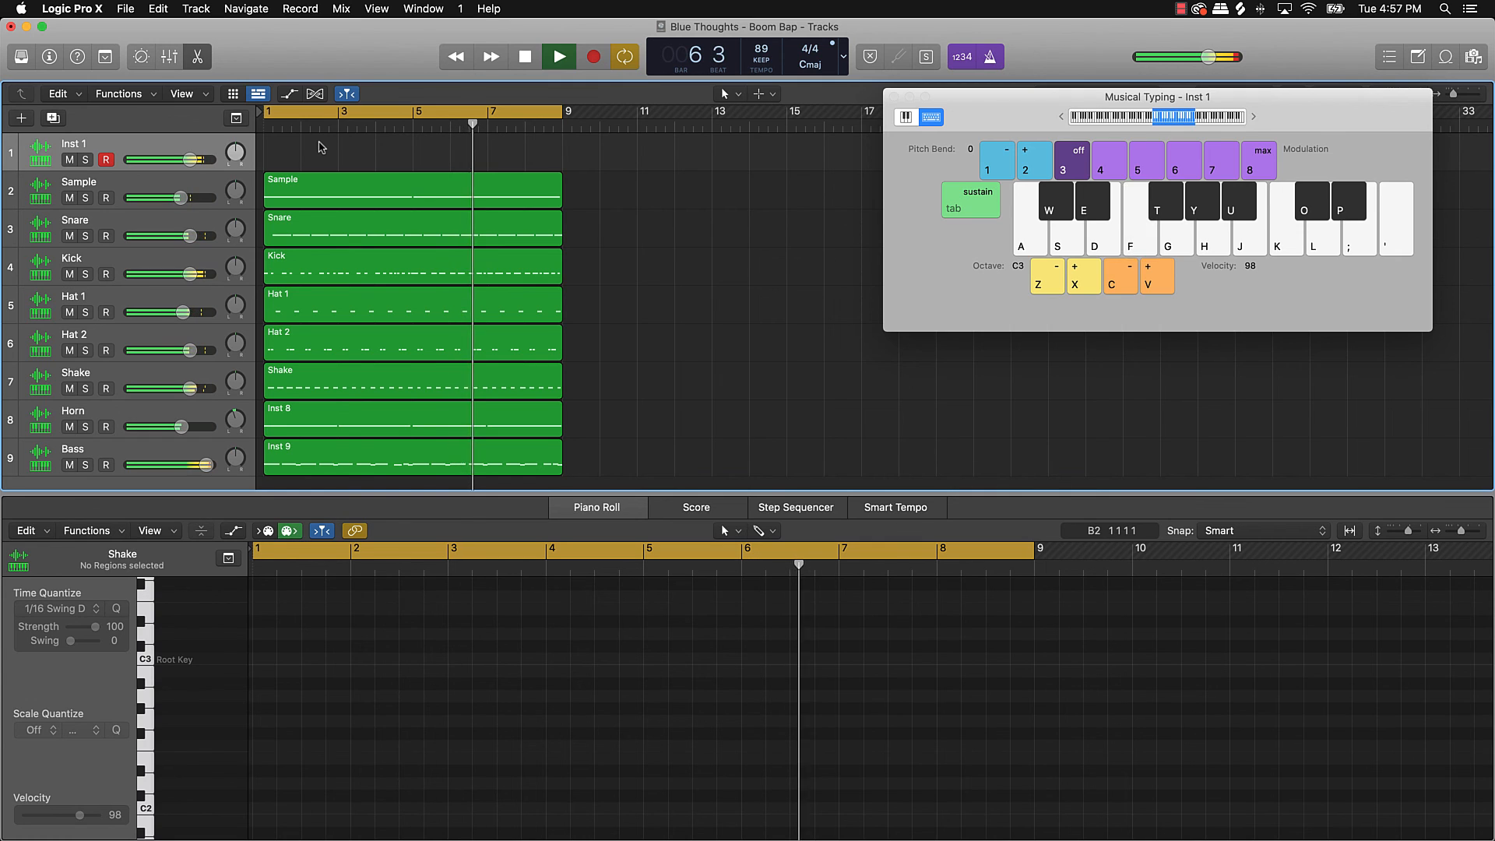
key("f")
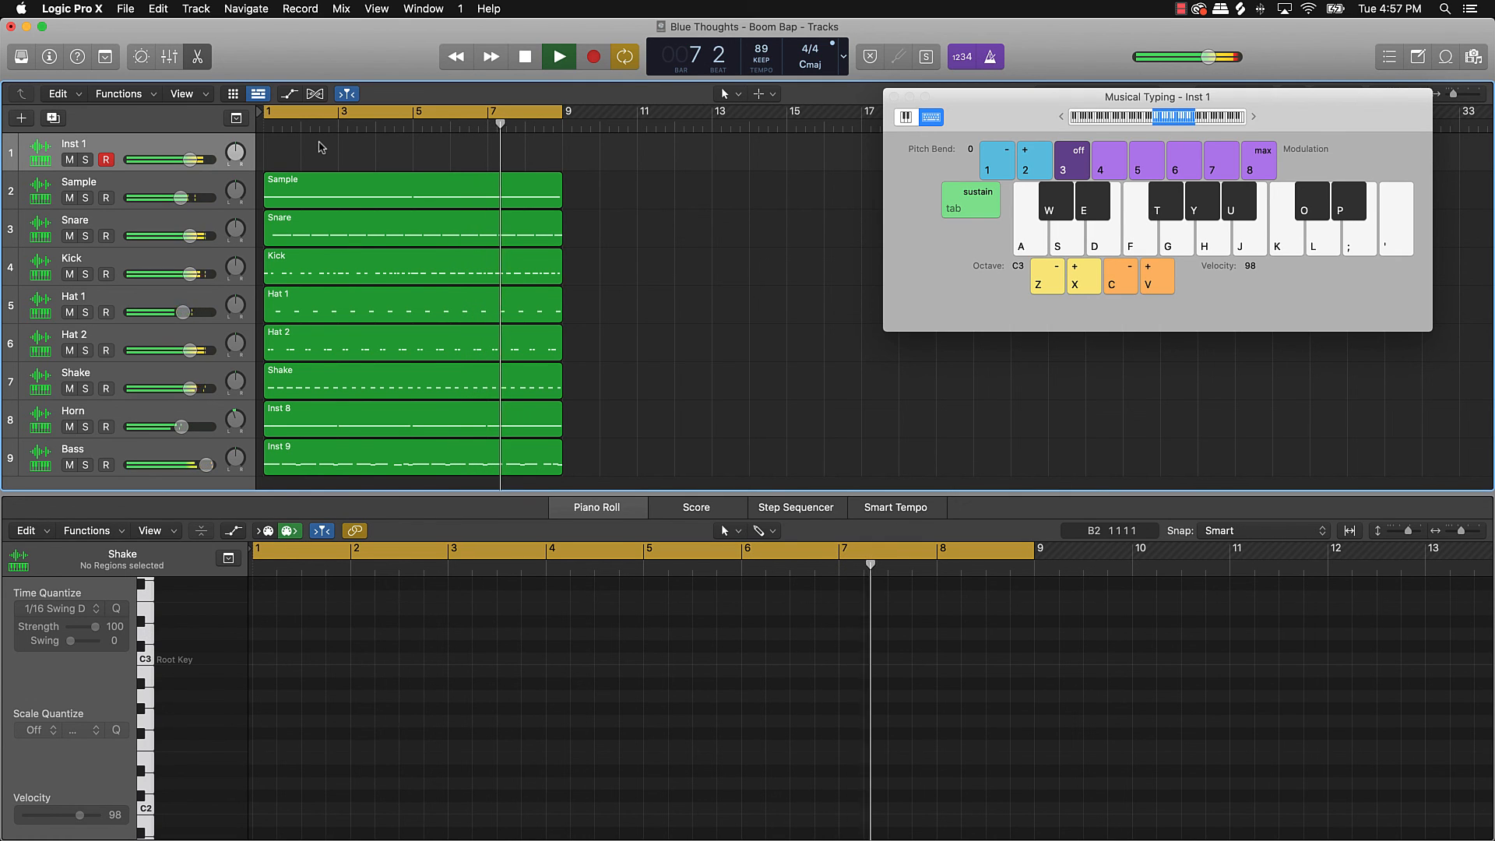
key("a")
key("k")
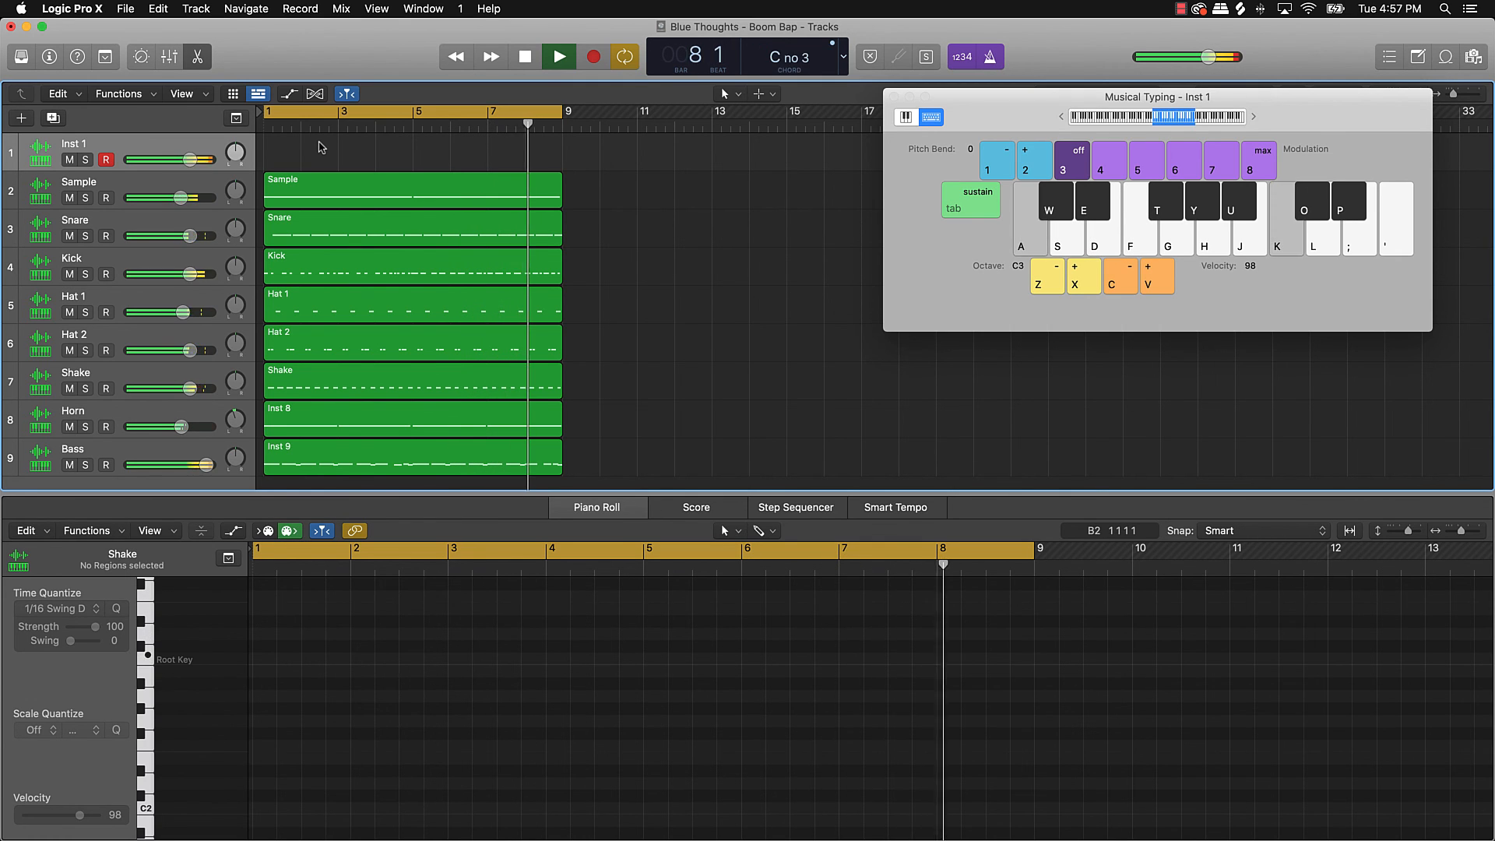
key("a")
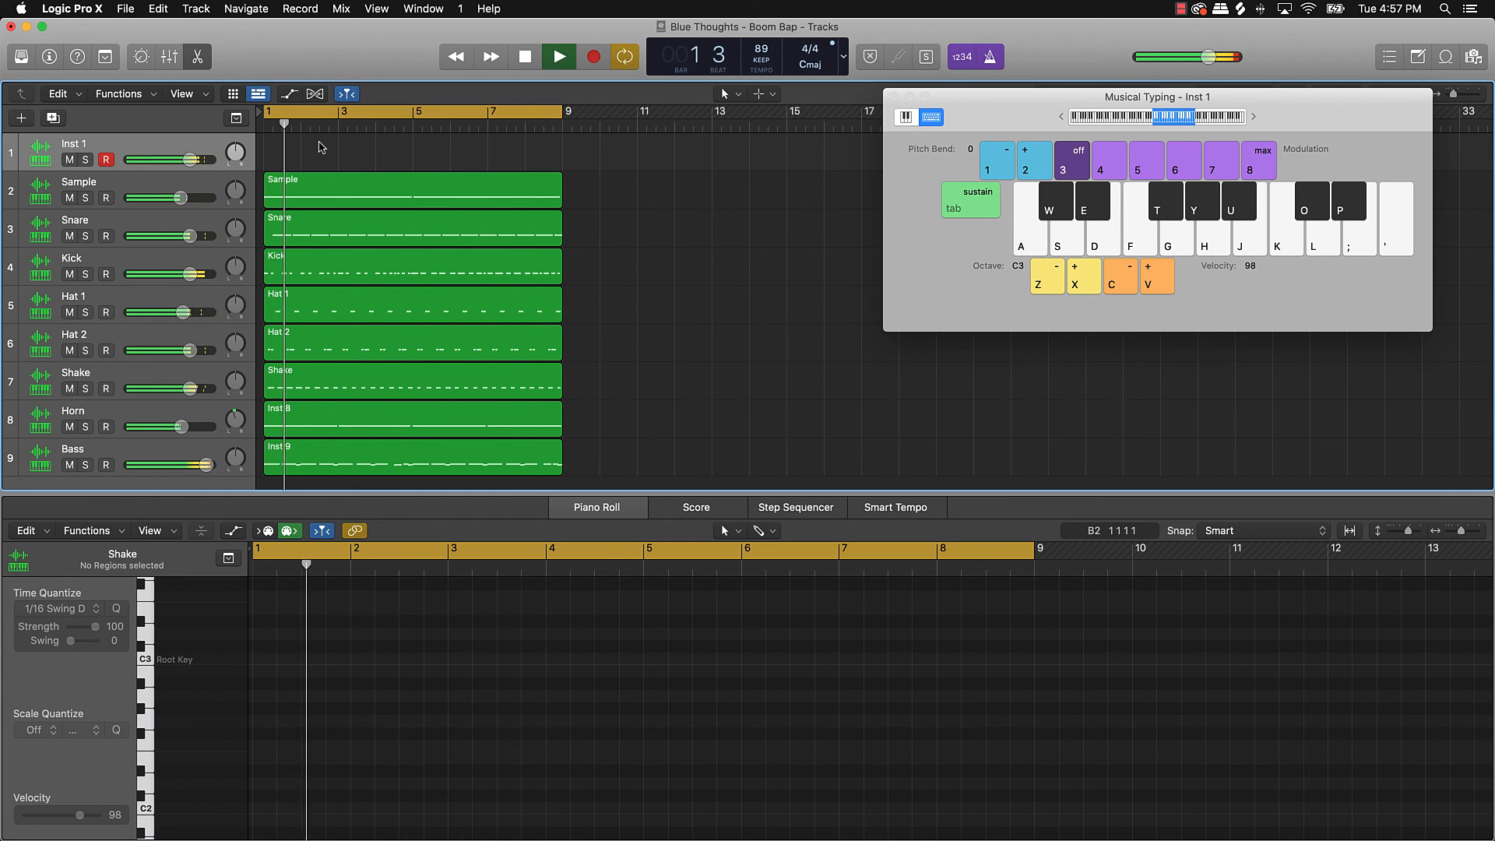
key("s")
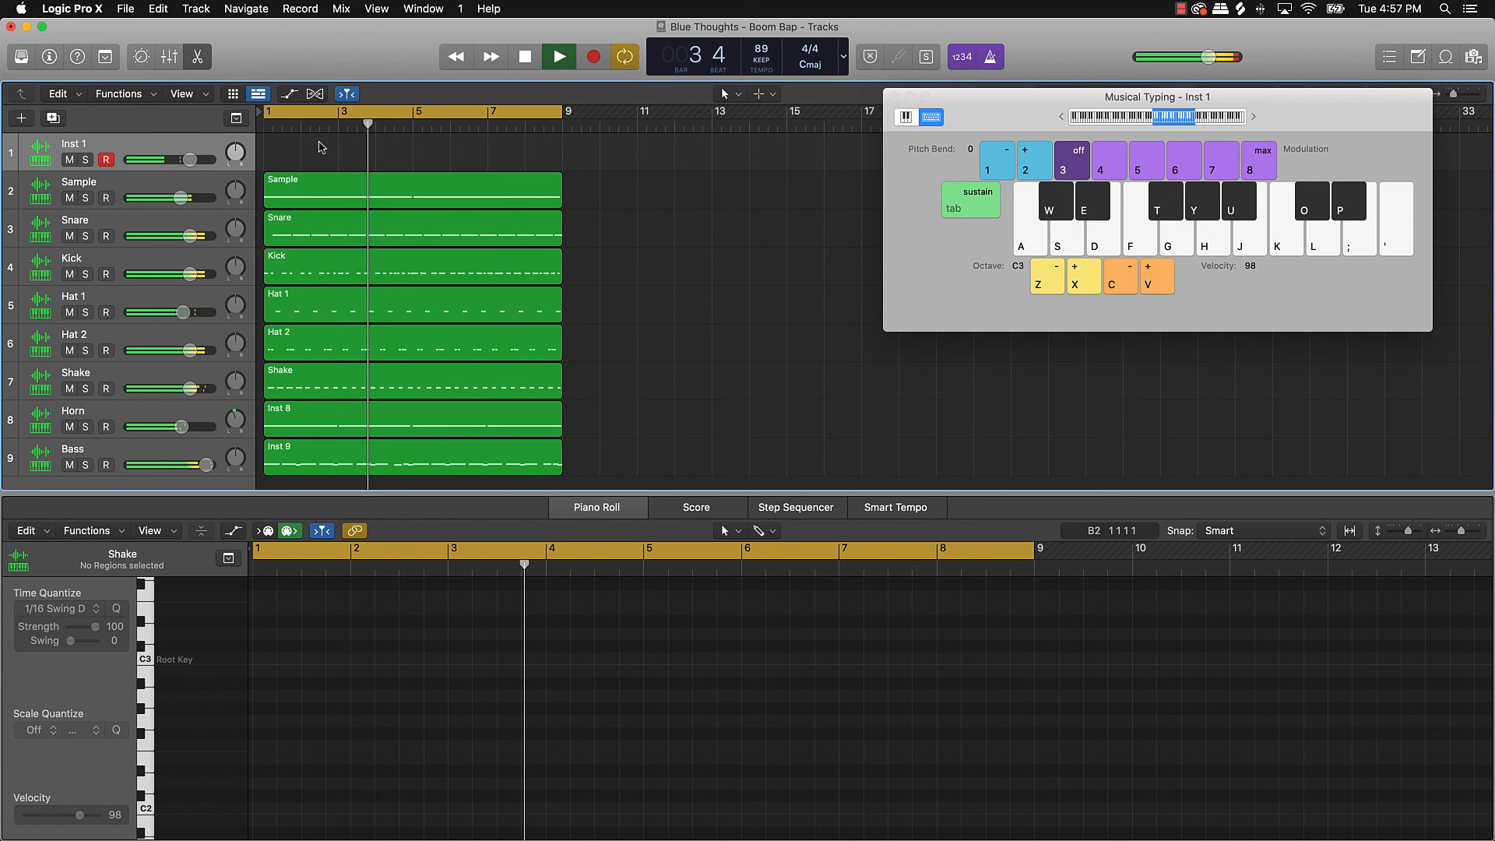
key("k")
key("a")
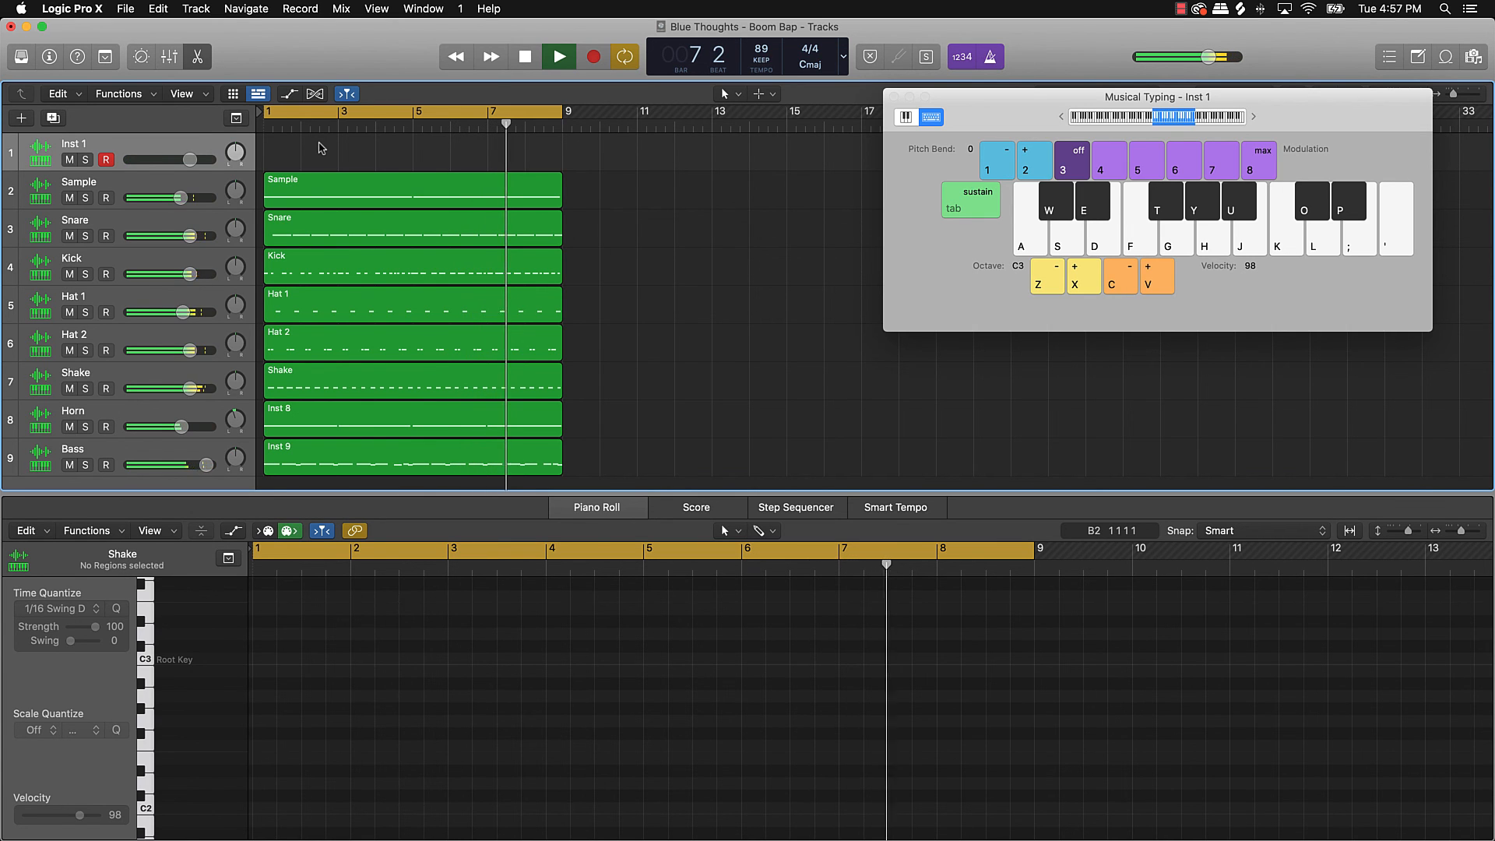
Step: Record C4 and C3 notes on Inst 1, including a high C near bar 4
key("r")
key("k")
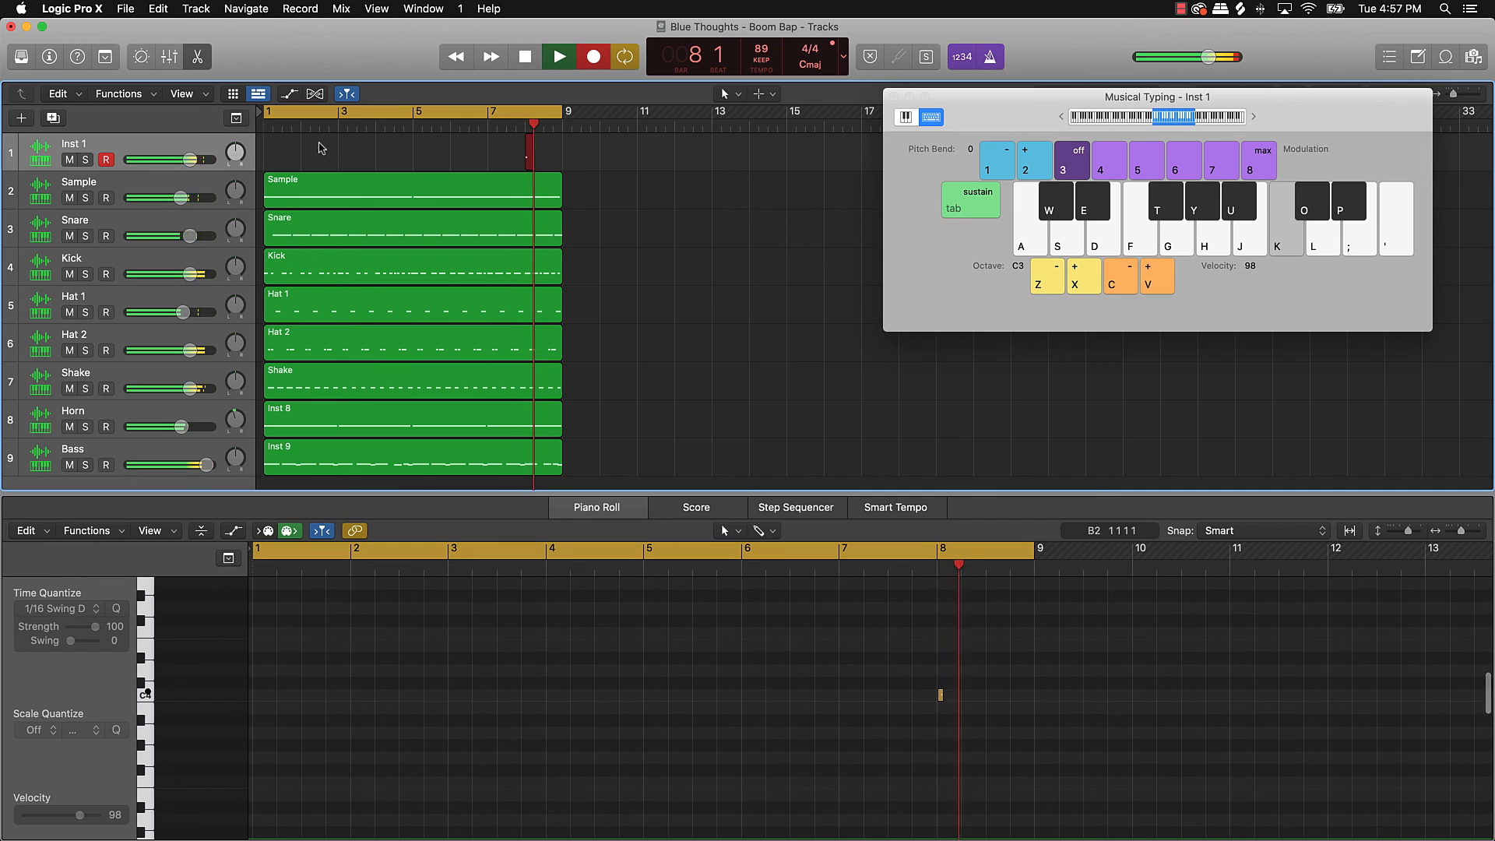
key("a")
key("a")
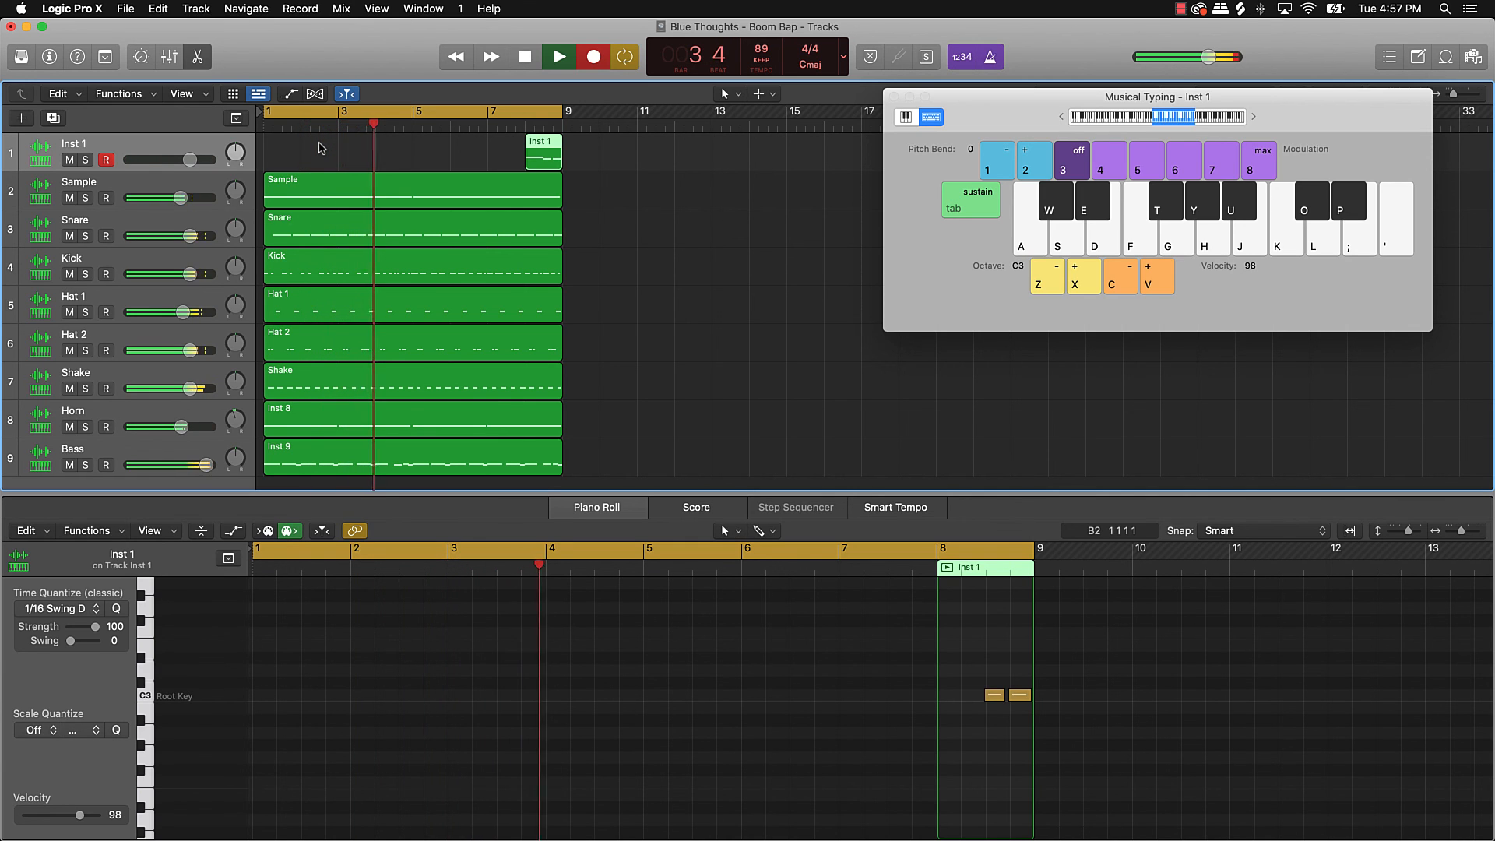
key("k")
key("a")
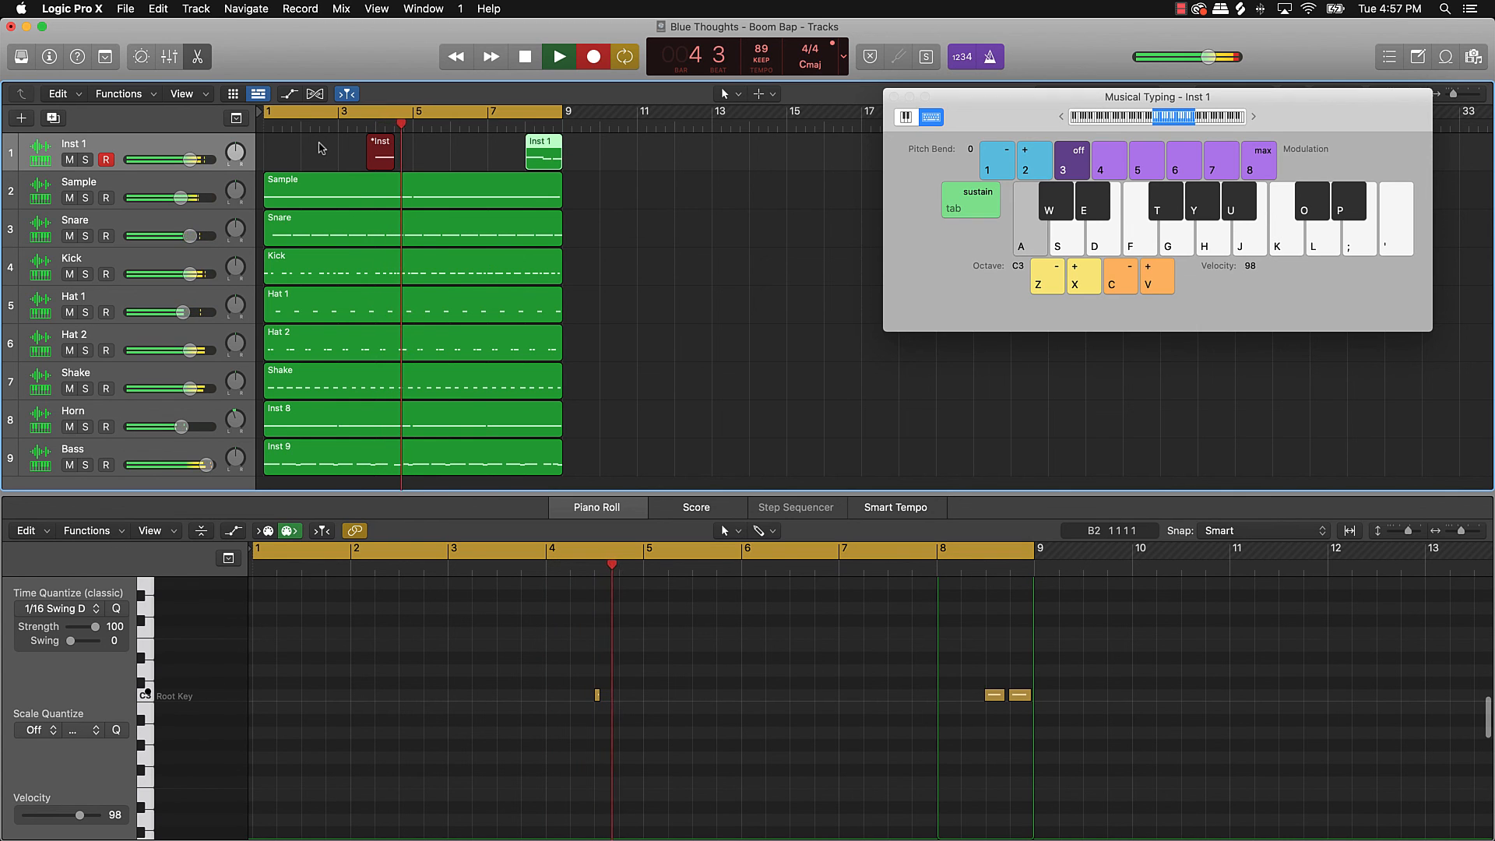
Step: Stop recording, then select both Inst 1 regions and join them with Cmd+J
key("space")
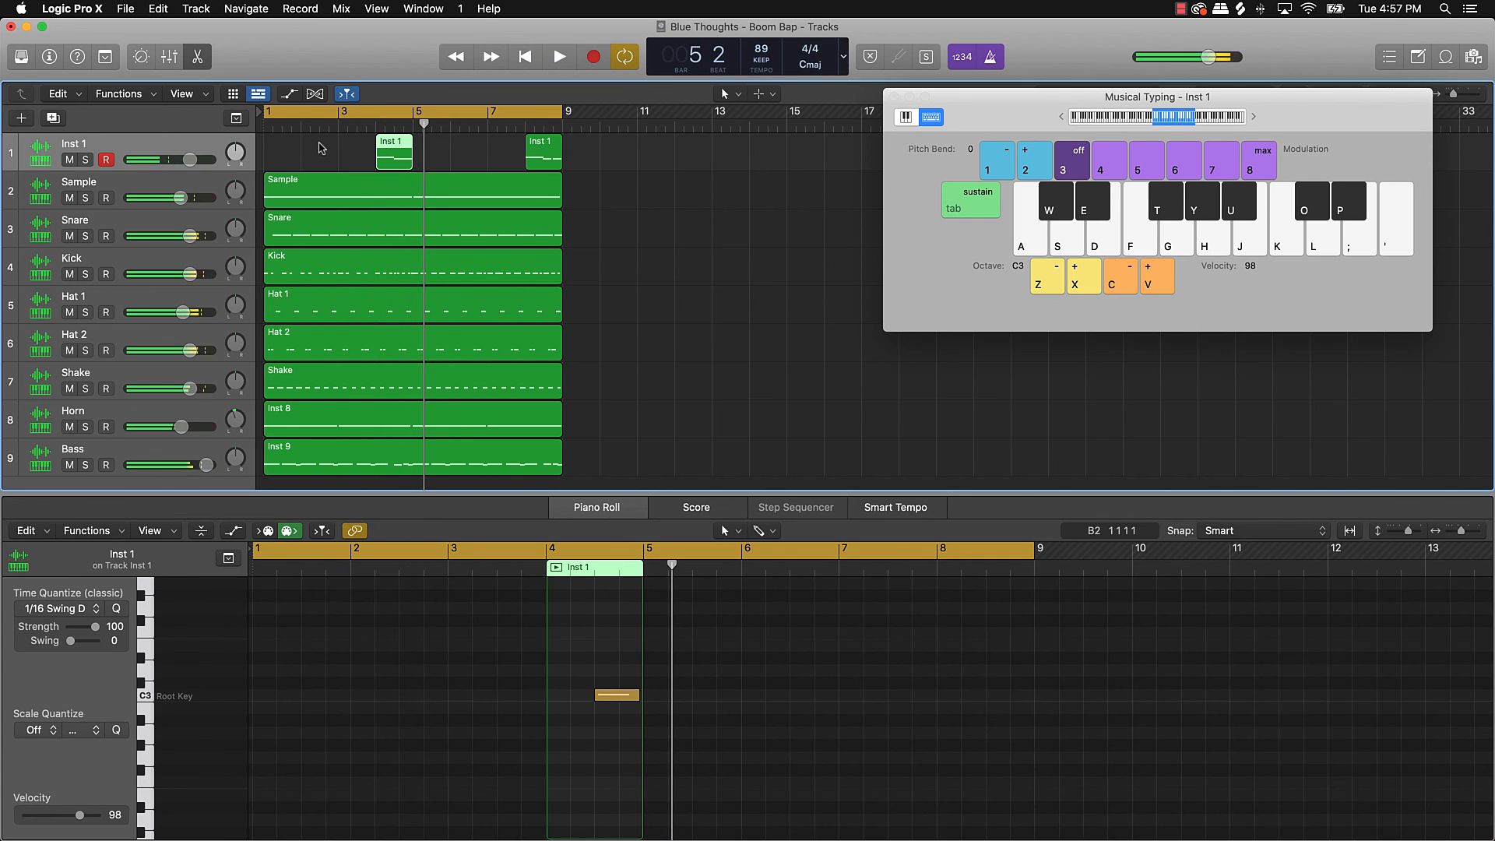
left_click_drag(337, 150, 415, 156)
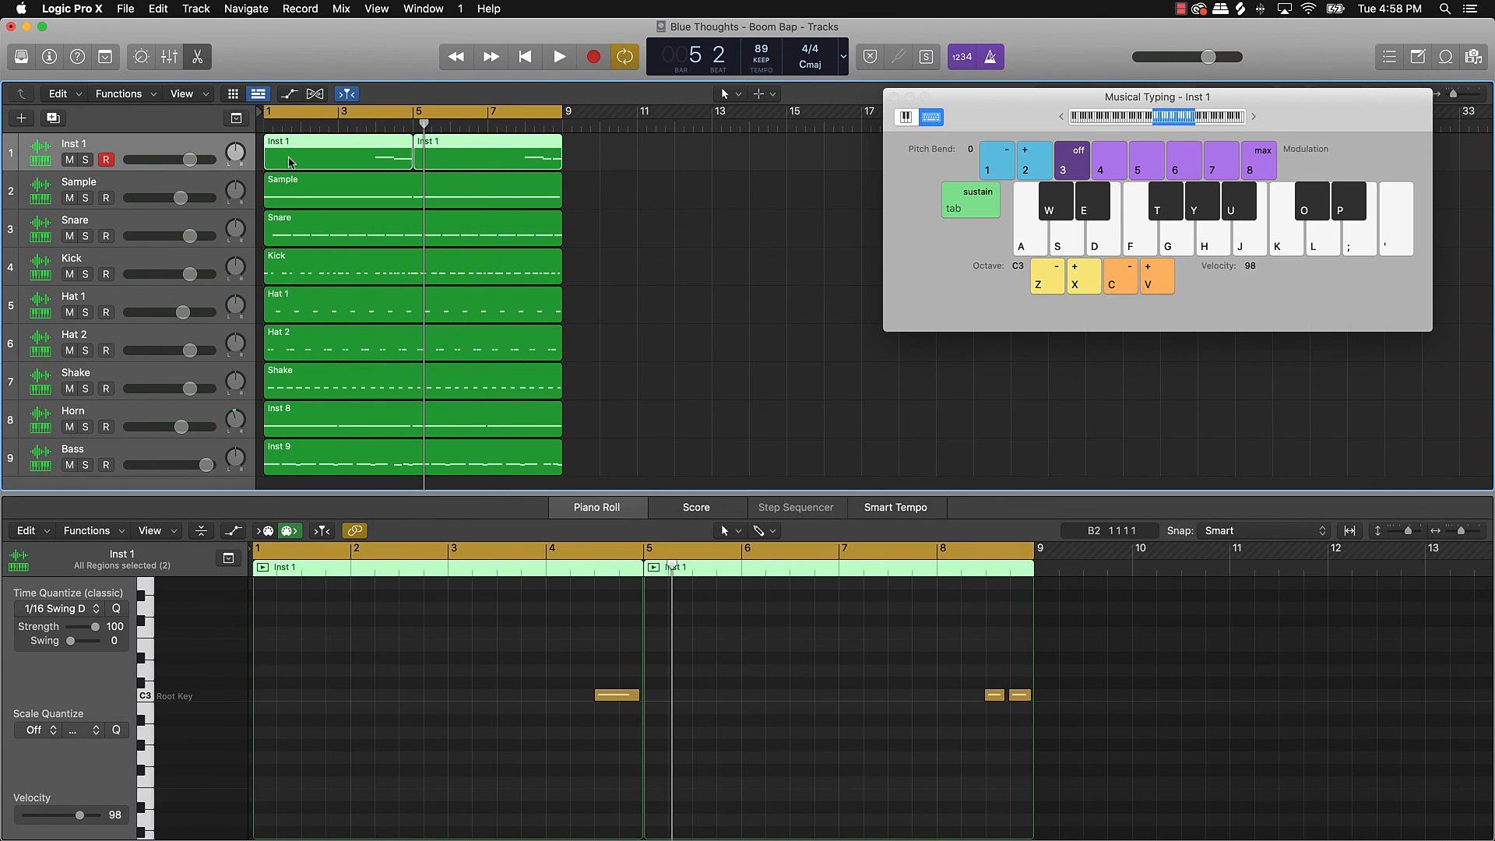
key("super+j")
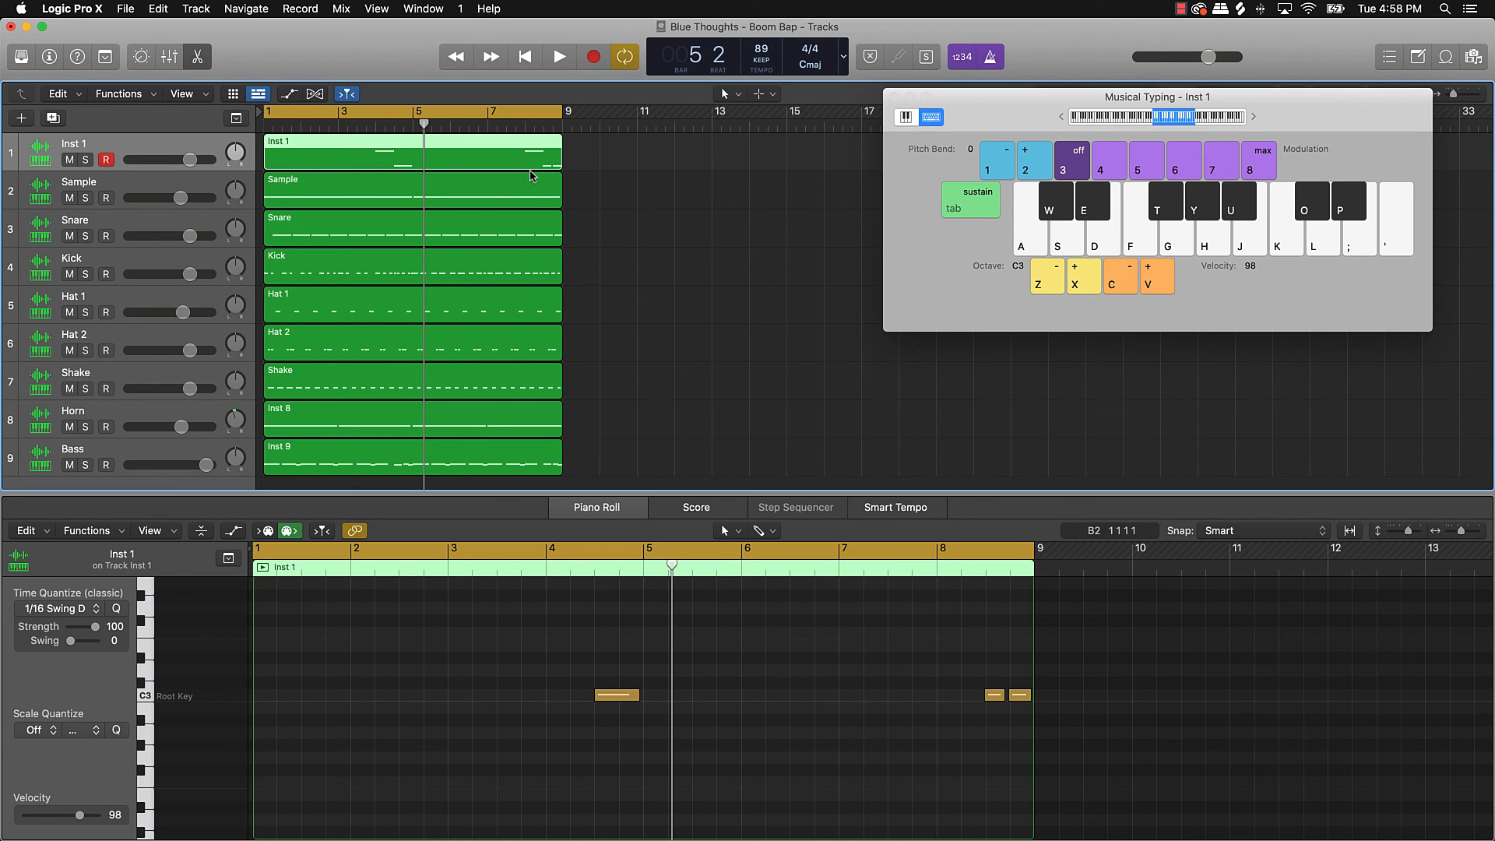
Step: Zoom and scroll the Tracks area so bars 1–9 fill the width
scroll(549, 176, "down", 5)
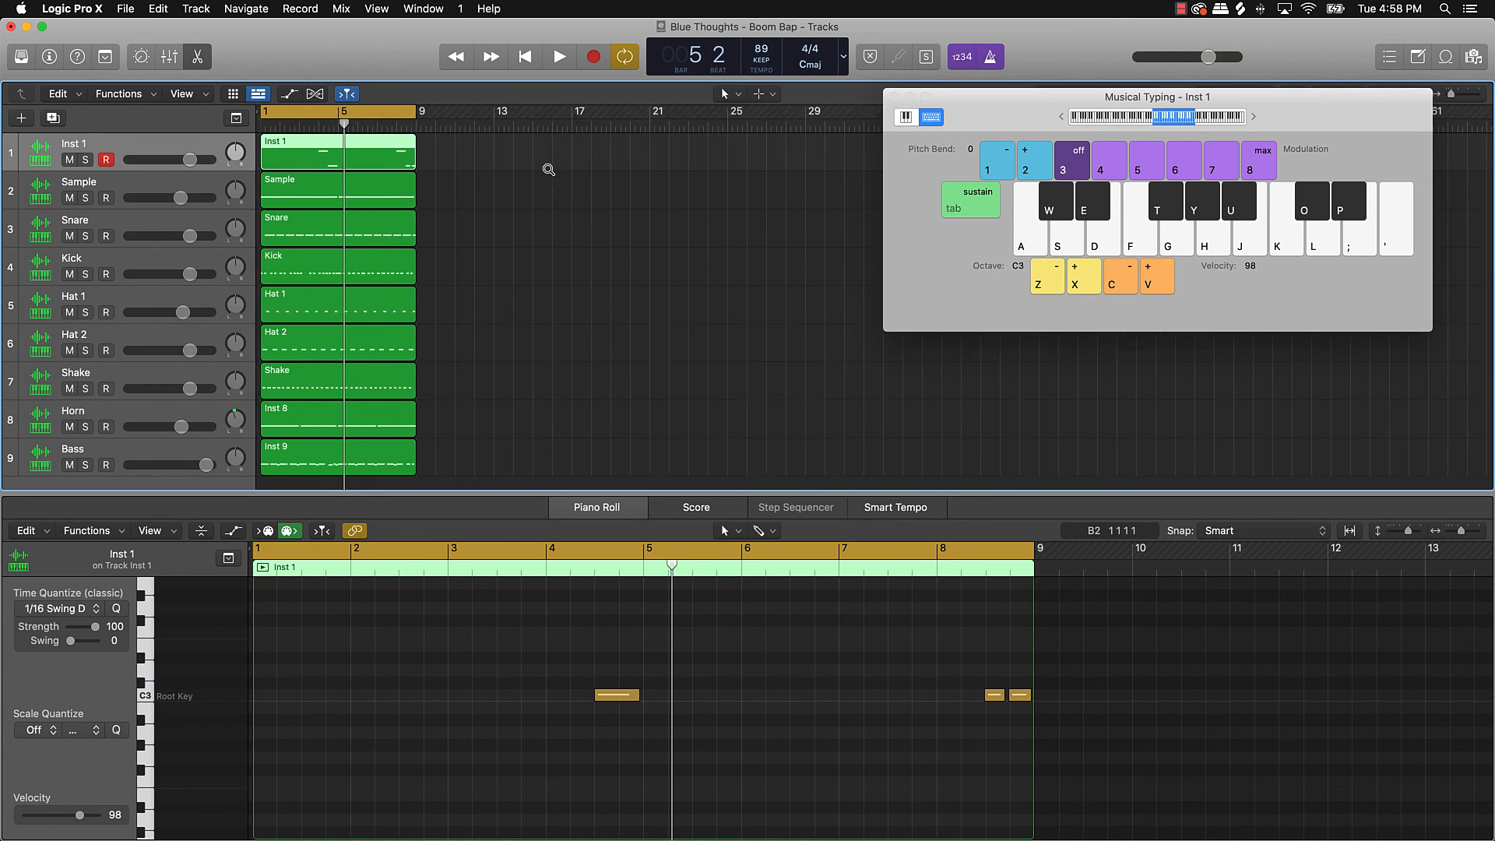
scroll(415, 283, "up", 5)
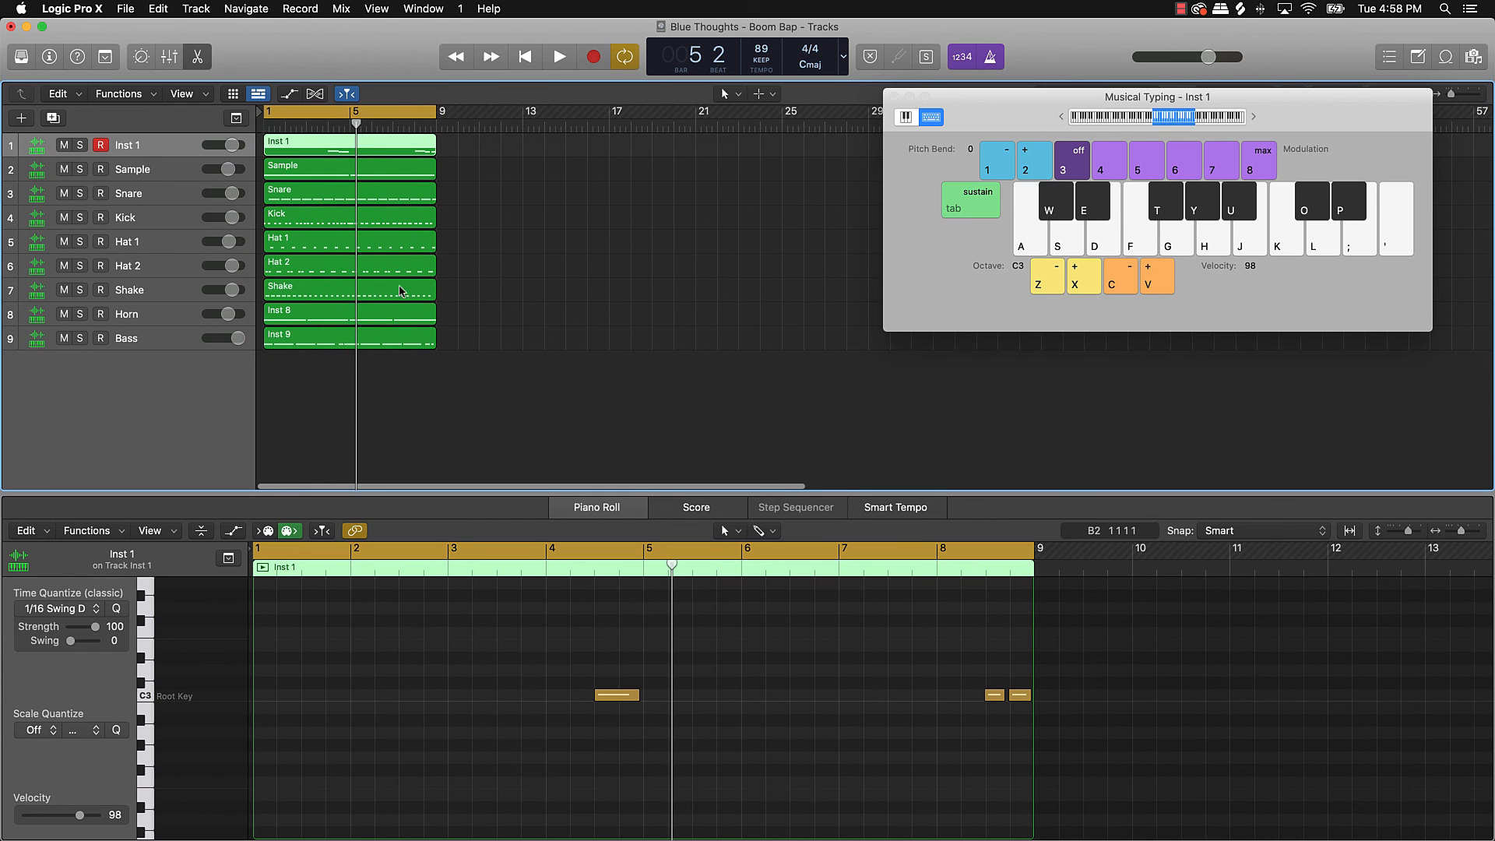
scroll(415, 282, "down", 4)
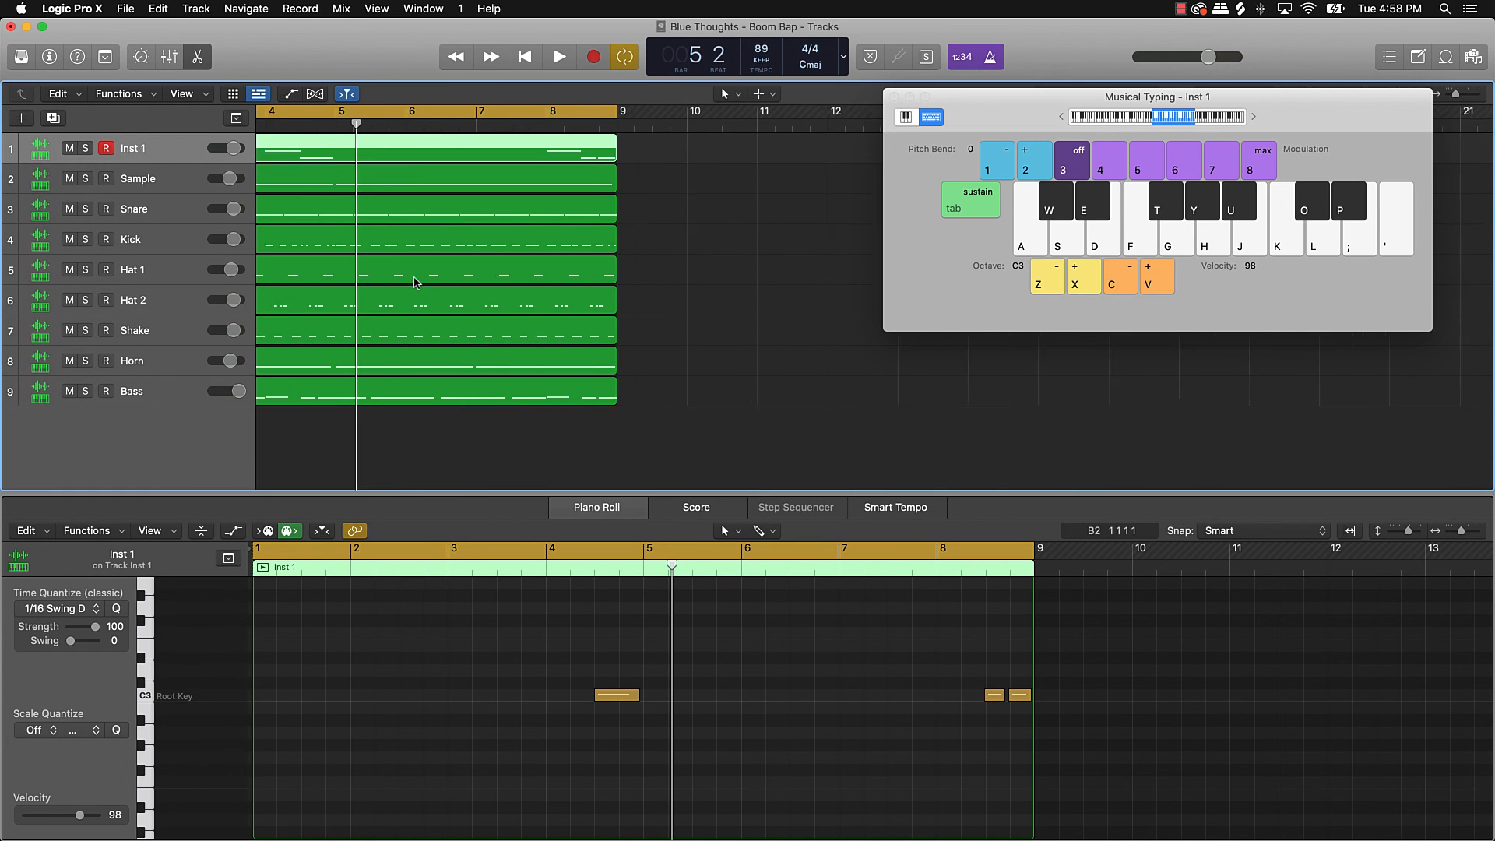
scroll(418, 282, "up", 4)
scroll(420, 281, "left", 2)
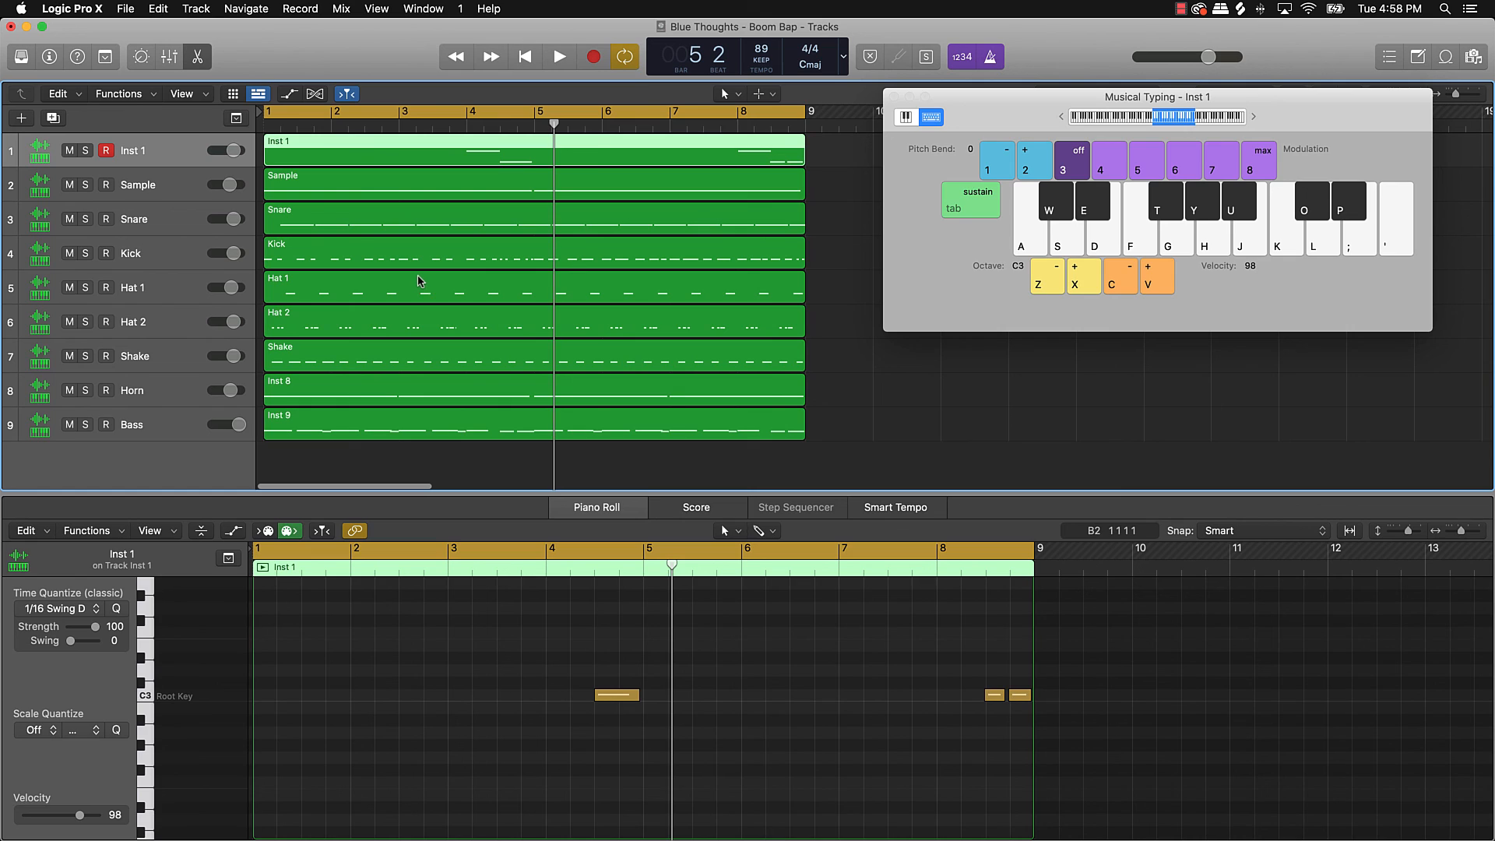